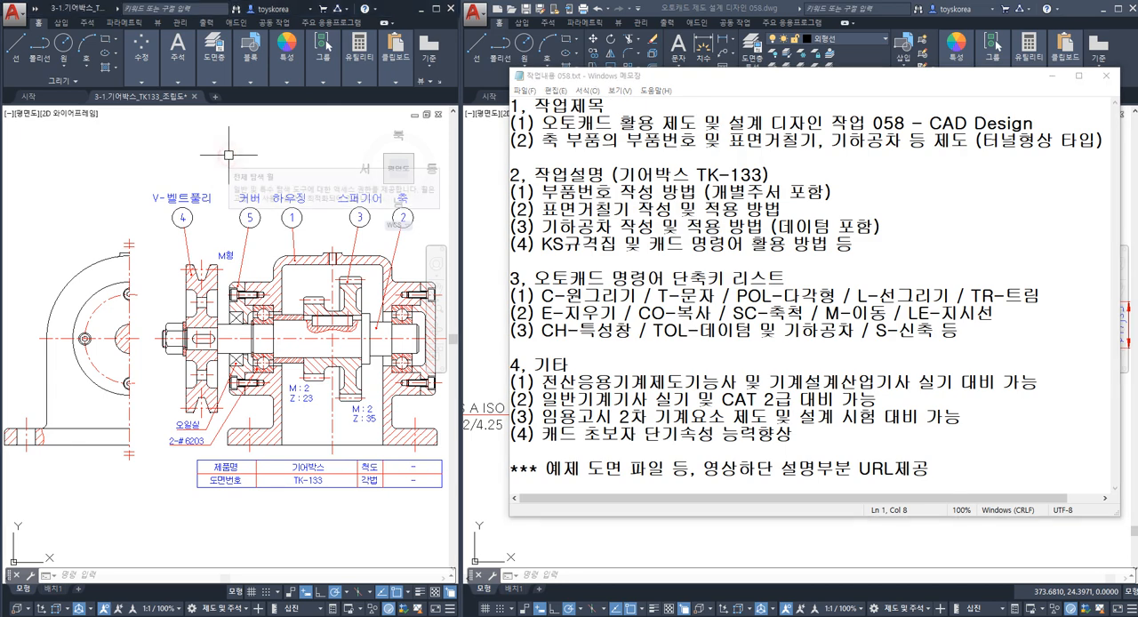
Examine the gearbox assembly drawing and the dimensioned drawing of its shaft.
{"action": "scroll", "coordinate": [348, 265], "scroll_direction": "up", "scroll_amount": 2}
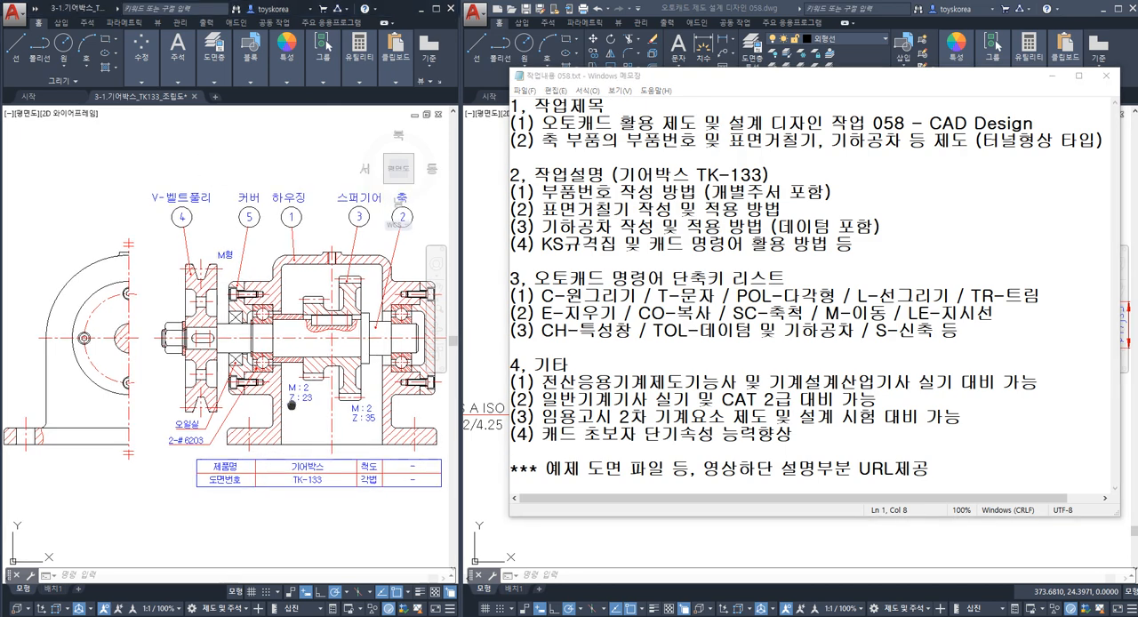
{"action": "scroll", "coordinate": [349, 265], "scroll_direction": "up", "scroll_amount": 1}
{"action": "mouse_move", "coordinate": [349, 265]}
{"action": "middle_mouse_down"}
{"action": "mouse_move", "coordinate": [286, 287]}
{"action": "mouse_move", "coordinate": [312, 251]}
{"action": "middle_mouse_up"}
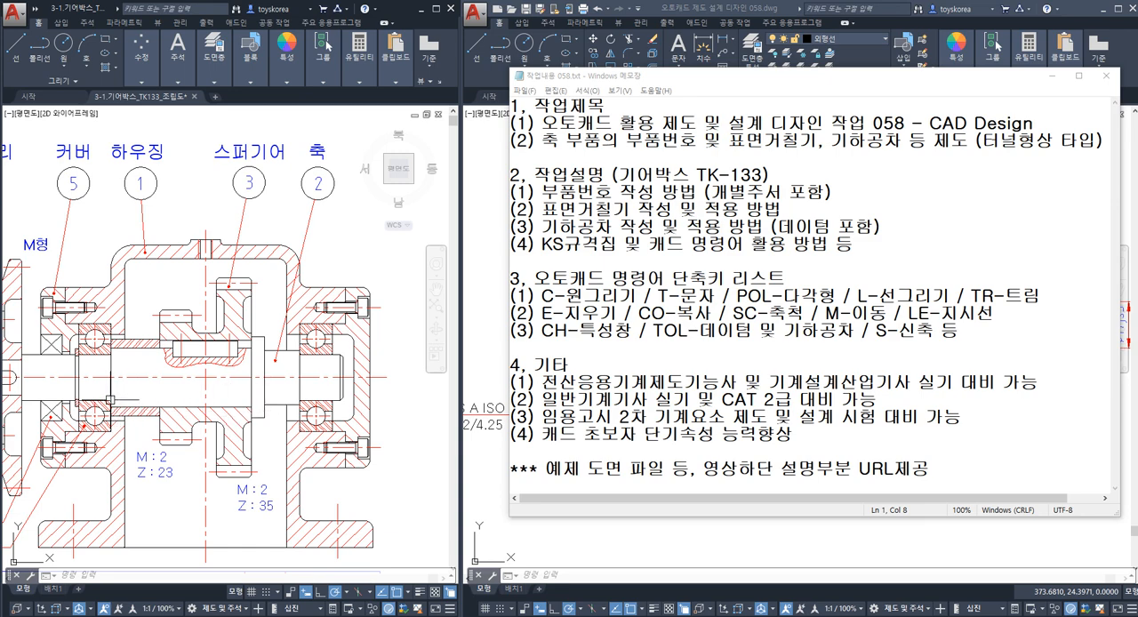
{"action": "left_click", "coordinate": [546, 539]}
{"action": "scroll", "coordinate": [627, 435], "scroll_direction": "down", "scroll_amount": 3}
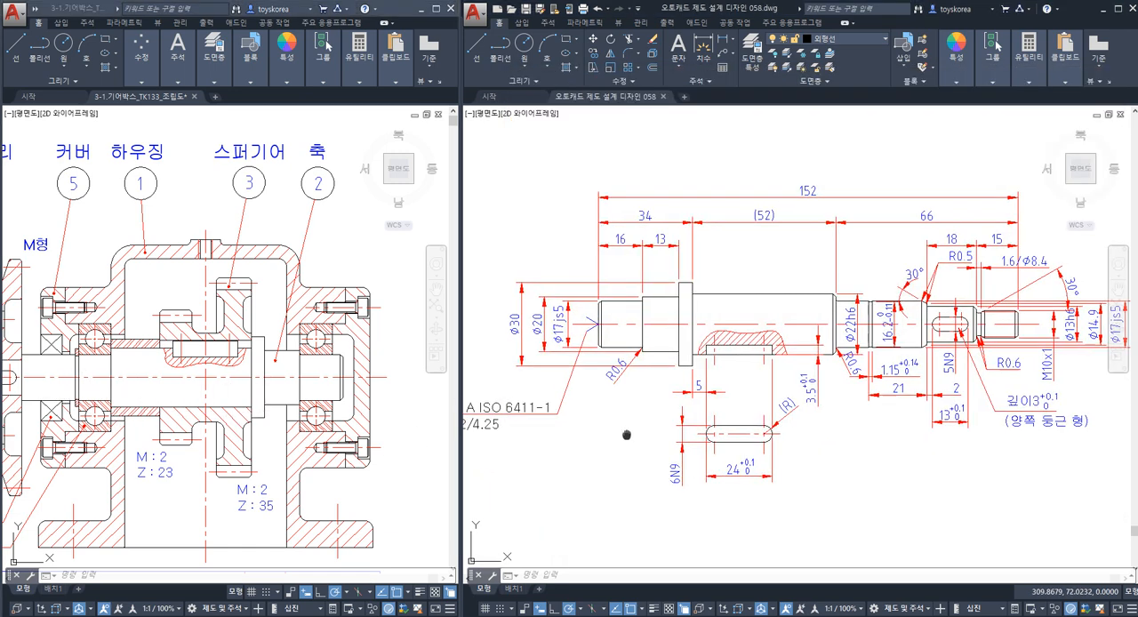
{"action": "middle_click_drag", "start_coordinate": [582, 444], "coordinate": [656, 435]}
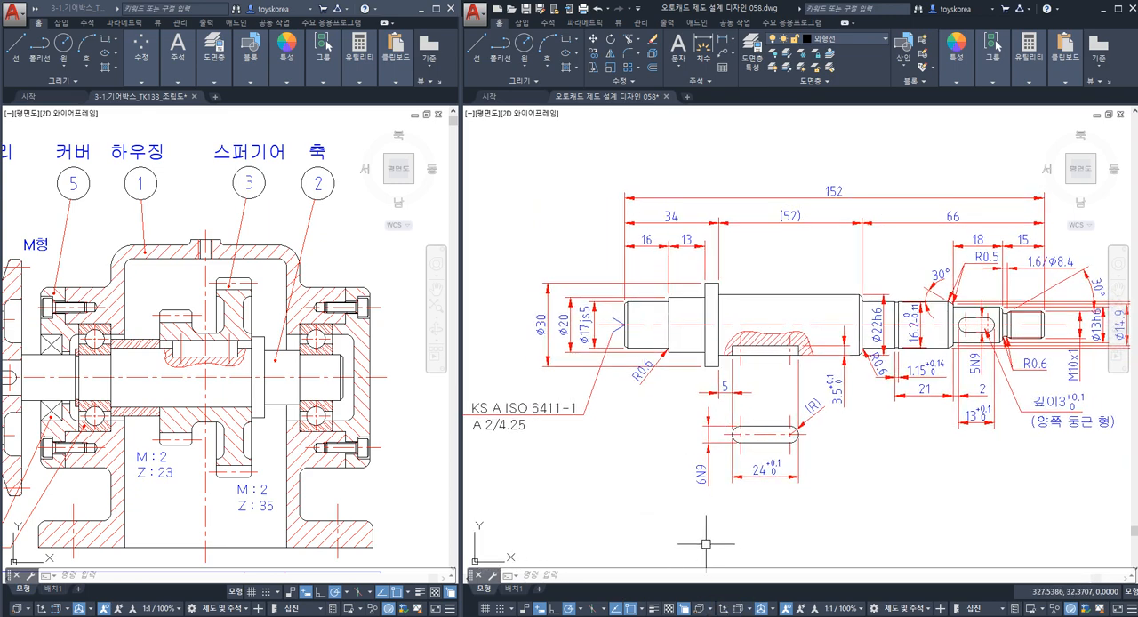
Review the AutoCAD command shortcut list in the Notepad work notes and return to the shaft drawing.
{"action": "key", "text": "alt+Tab"}
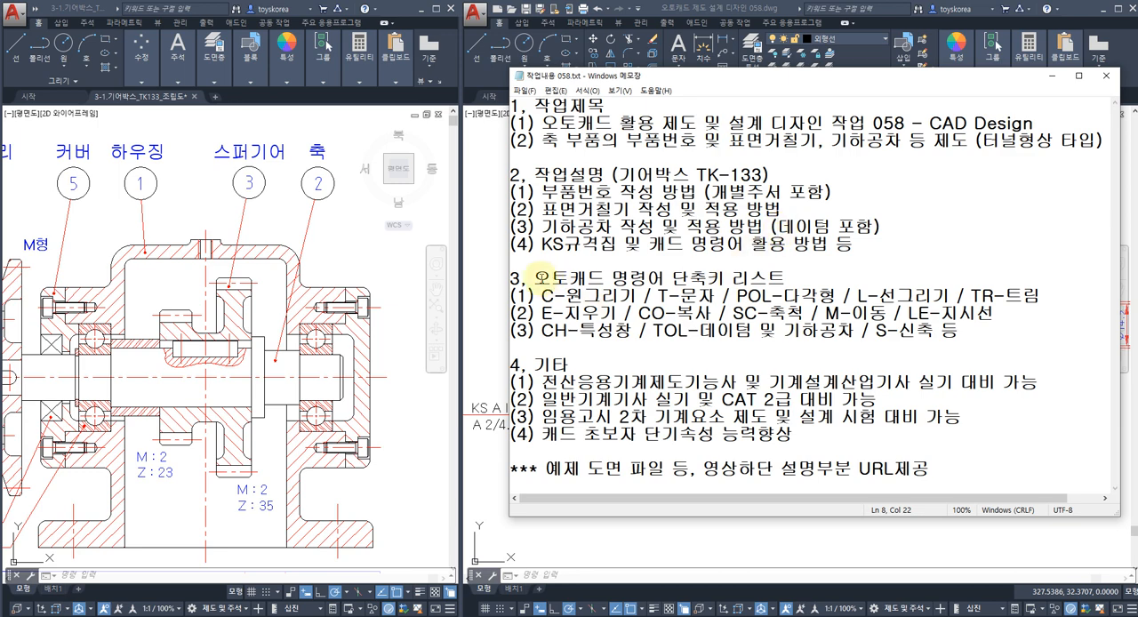
{"action": "left_click_drag", "start_coordinate": [535, 277], "coordinate": [957, 336]}
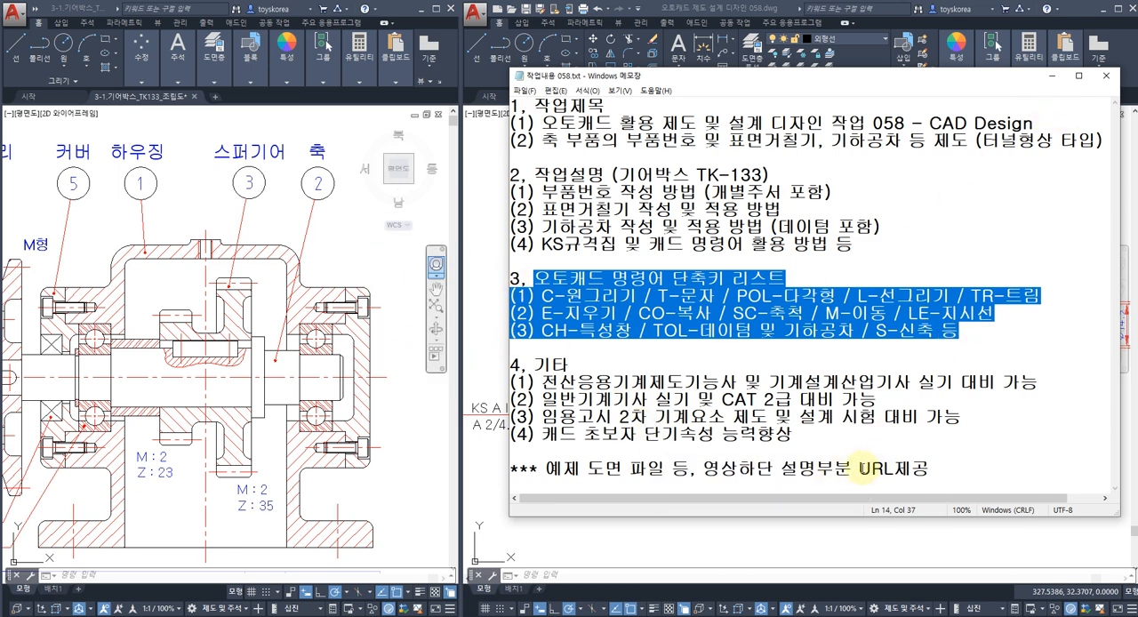
{"action": "left_click", "coordinate": [863, 469]}
{"action": "left_click", "coordinate": [1052, 76]}
{"action": "mouse_move", "coordinate": [1066, 54]}
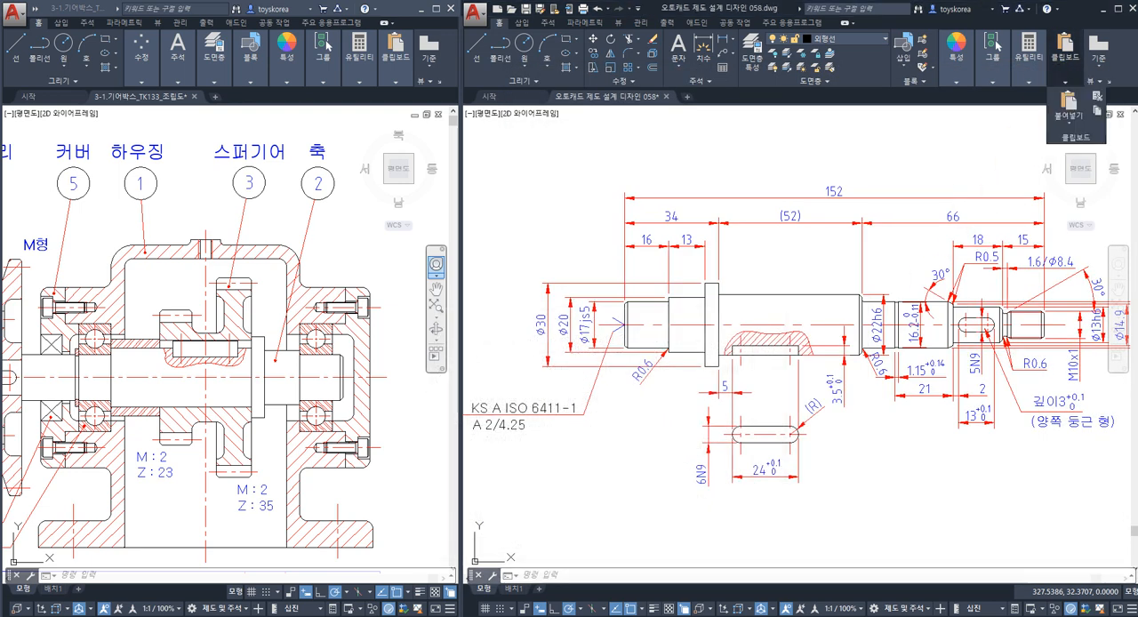
Examine the shaft drawing's dimensions, keyways and threaded end against the gearbox assembly, and find free space above the shaft.
{"action": "middle_click_drag", "start_coordinate": [792, 405], "coordinate": [742, 399]}
{"action": "scroll", "coordinate": [767, 372], "scroll_direction": "down", "scroll_amount": 2}
{"action": "mouse_move", "coordinate": [790, 358]}
{"action": "middle_mouse_down"}
{"action": "mouse_move", "coordinate": [809, 376]}
{"action": "mouse_move", "coordinate": [775, 365]}
{"action": "mouse_move", "coordinate": [778, 385]}
{"action": "mouse_move", "coordinate": [818, 403]}
{"action": "mouse_move", "coordinate": [738, 407]}
{"action": "middle_mouse_up"}
{"action": "scroll", "coordinate": [775, 375], "scroll_direction": "up", "scroll_amount": 2}
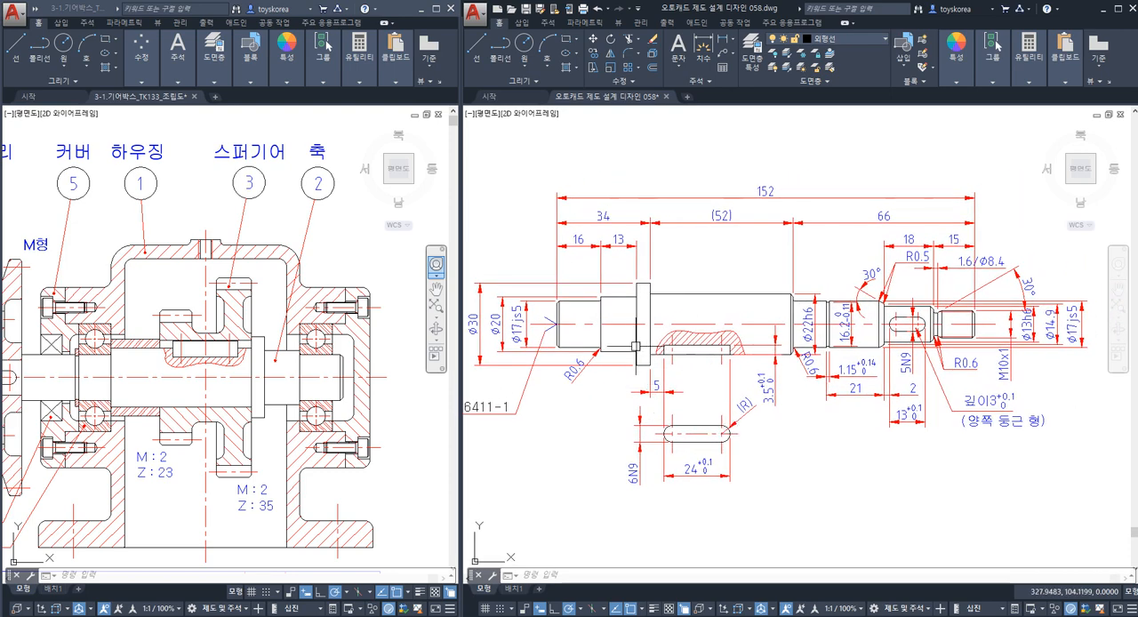
{"action": "mouse_move", "coordinate": [635, 345]}
{"action": "middle_mouse_down"}
{"action": "mouse_move", "coordinate": [658, 347]}
{"action": "mouse_move", "coordinate": [626, 376]}
{"action": "middle_mouse_up"}
{"action": "middle_click_drag", "start_coordinate": [716, 312], "coordinate": [738, 290]}
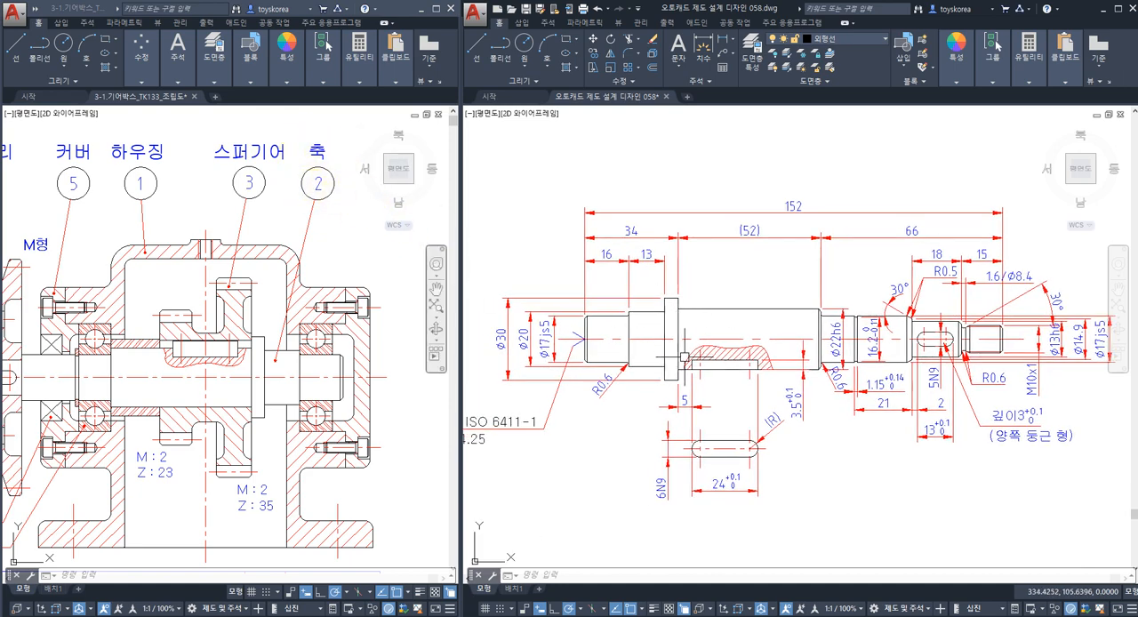
{"action": "middle_click_drag", "start_coordinate": [657, 305], "coordinate": [620, 299]}
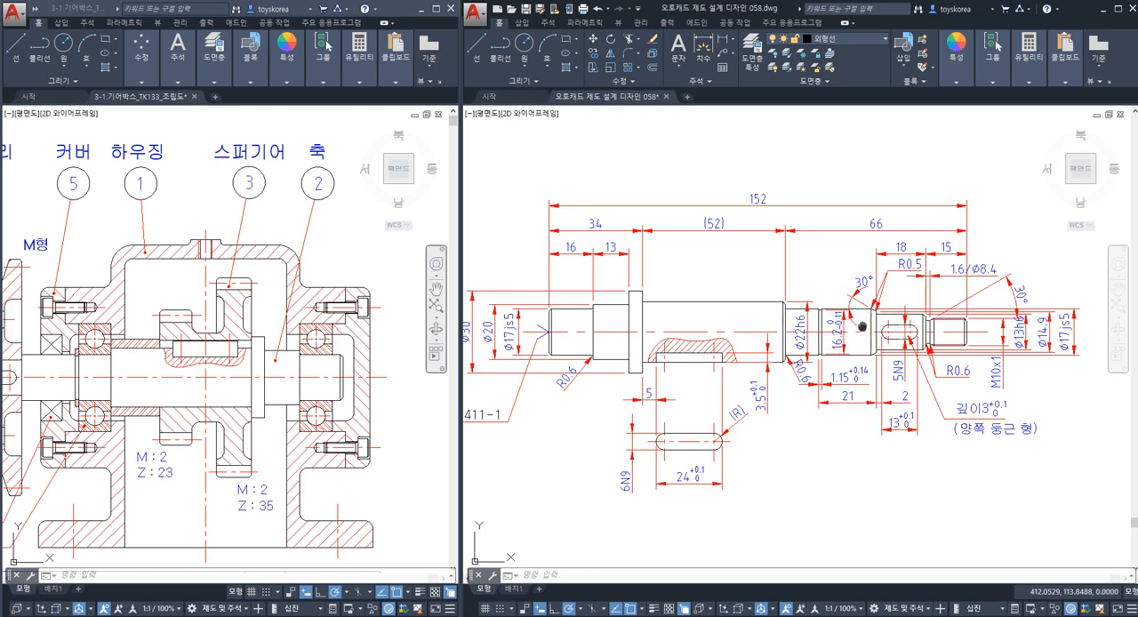
{"action": "middle_click_drag", "start_coordinate": [861, 327], "coordinate": [831, 312]}
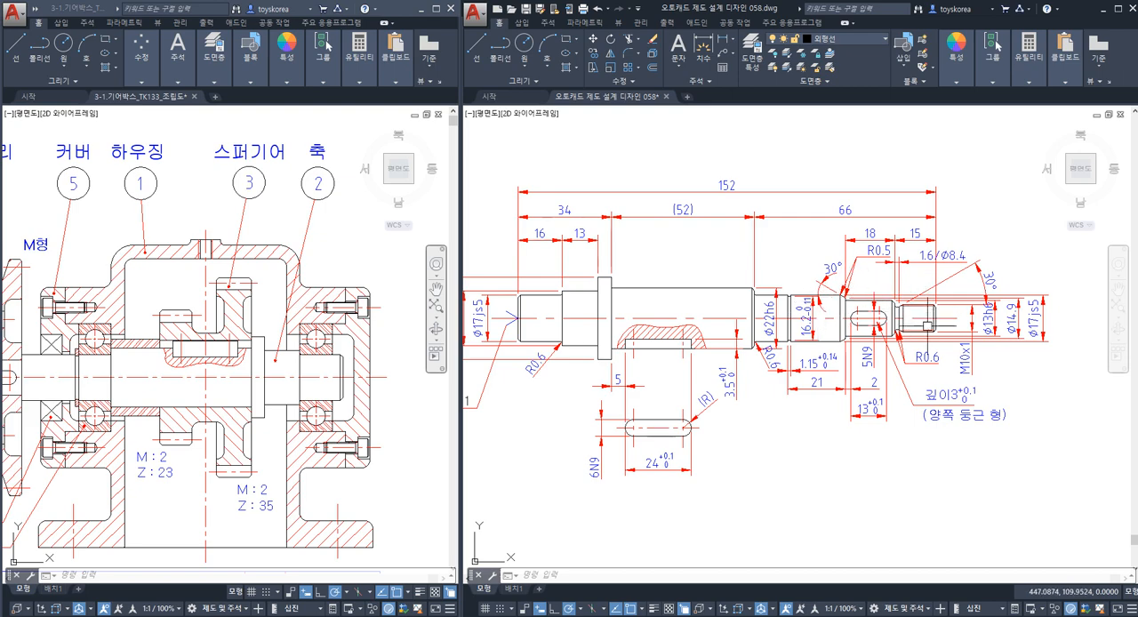
{"action": "middle_click_drag", "start_coordinate": [825, 336], "coordinate": [851, 333]}
{"action": "middle_click_drag", "start_coordinate": [663, 336], "coordinate": [686, 340]}
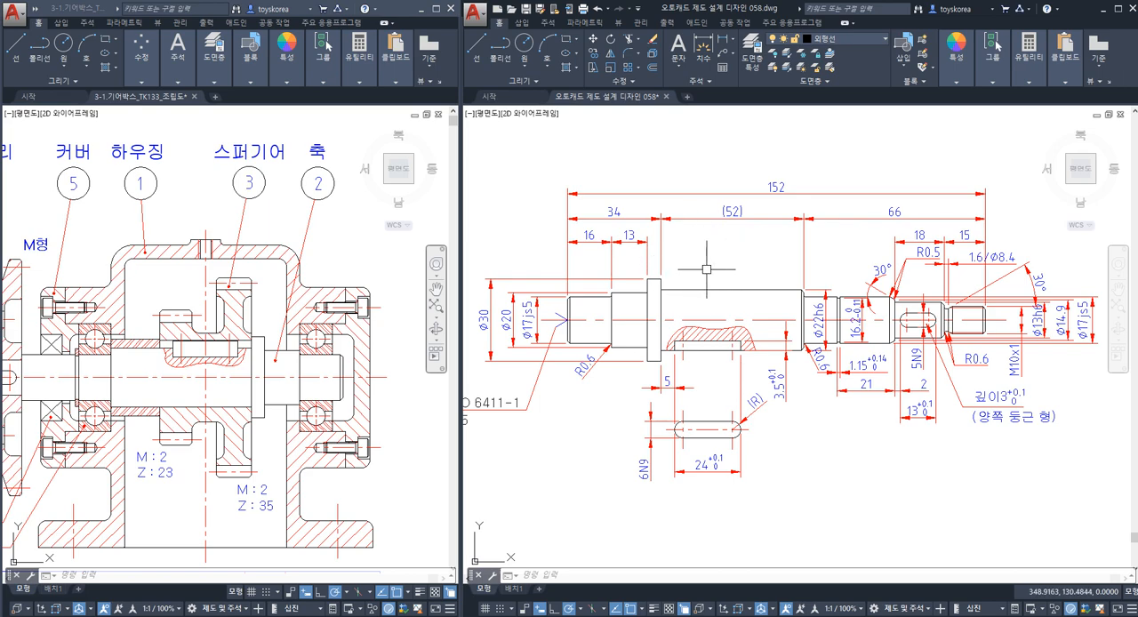
{"action": "middle_click_drag", "start_coordinate": [707, 269], "coordinate": [717, 261]}
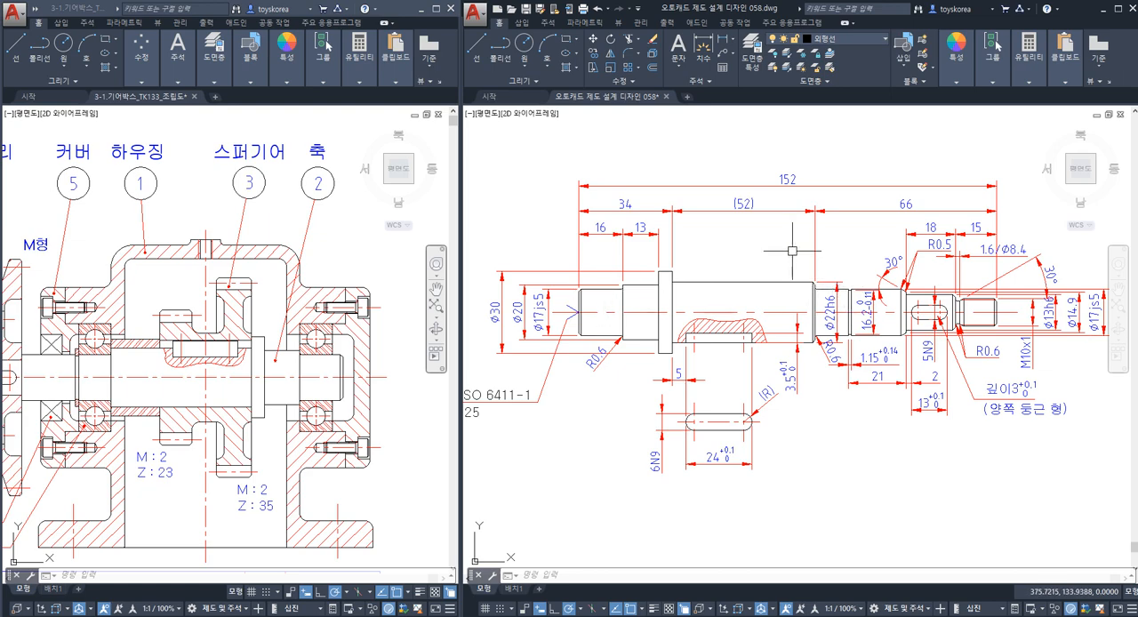
{"action": "mouse_move", "coordinate": [766, 241]}
{"action": "middle_mouse_down"}
{"action": "mouse_move", "coordinate": [726, 265]}
{"action": "mouse_move", "coordinate": [796, 251]}
{"action": "mouse_move", "coordinate": [788, 241]}
{"action": "mouse_move", "coordinate": [818, 261]}
{"action": "mouse_move", "coordinate": [757, 246]}
{"action": "middle_mouse_up"}
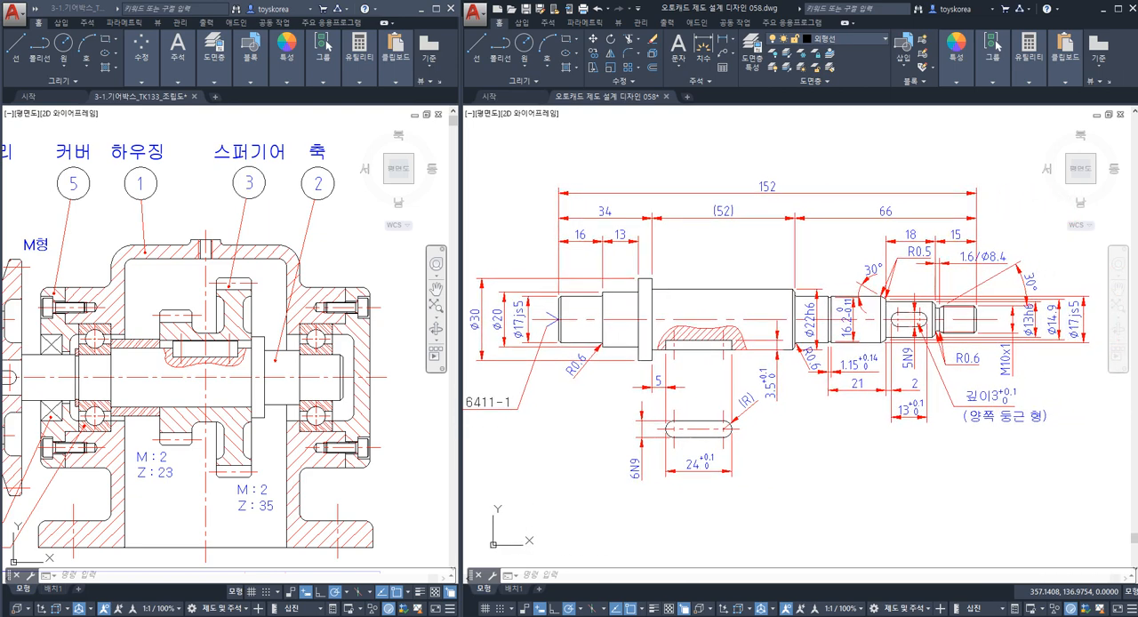
{"action": "mouse_move", "coordinate": [236, 415]}
{"action": "middle_mouse_down"}
{"action": "mouse_move", "coordinate": [254, 416]}
{"action": "mouse_move", "coordinate": [326, 358]}
{"action": "mouse_move", "coordinate": [293, 381]}
{"action": "mouse_move", "coordinate": [311, 392]}
{"action": "middle_mouse_up"}
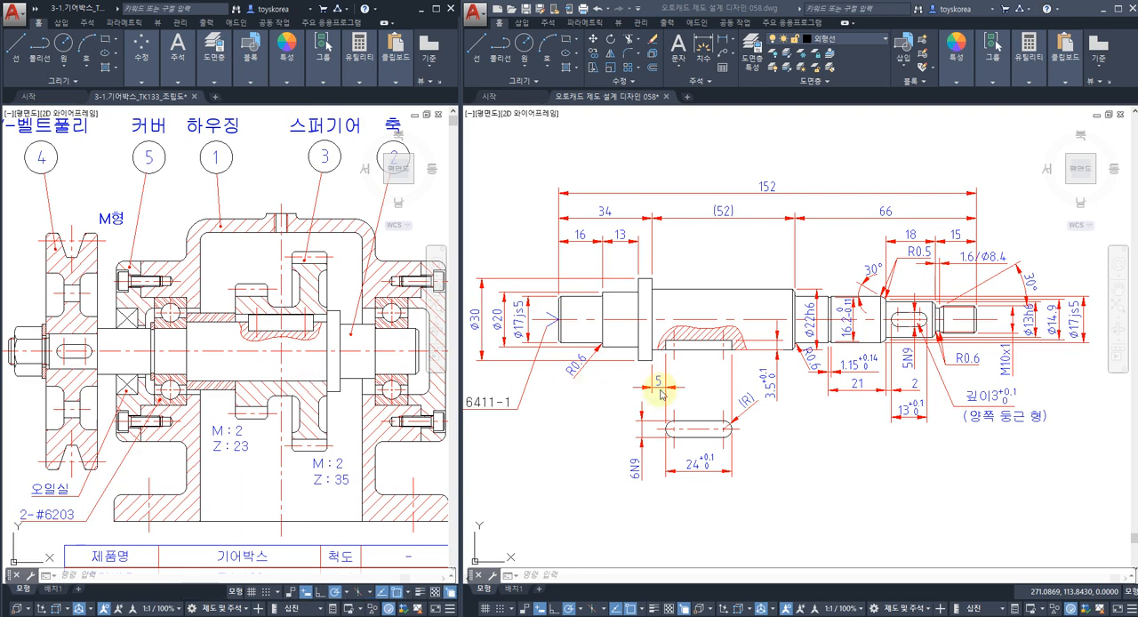
{"action": "scroll", "coordinate": [757, 286], "scroll_direction": "down", "scroll_amount": 2}
{"action": "middle_click_drag", "start_coordinate": [757, 286], "coordinate": [696, 373]}
{"action": "scroll", "coordinate": [689, 322], "scroll_direction": "up", "scroll_amount": 2}
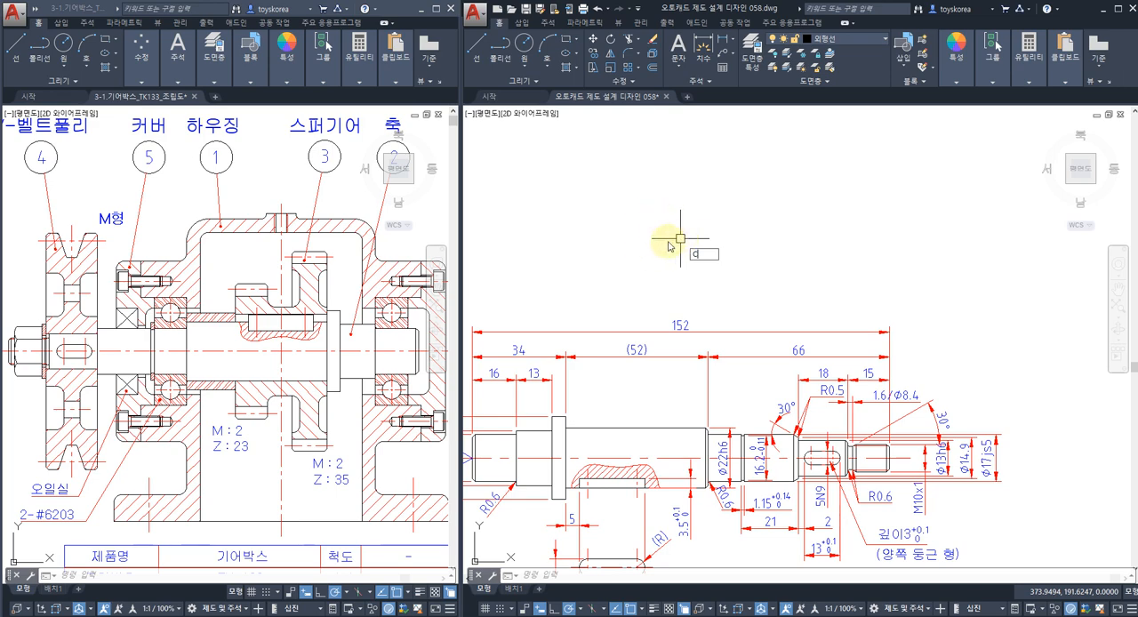
{"action": "key", "text": "Return"}
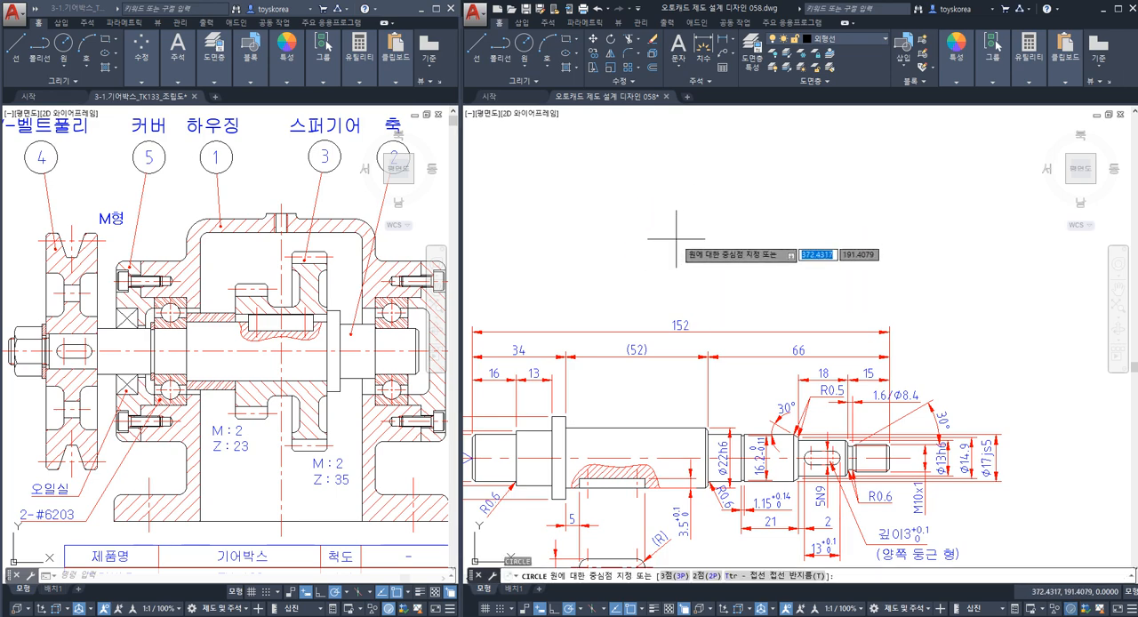
{"action": "left_click", "coordinate": [676, 240]}
{"action": "key", "text": "Escape"}
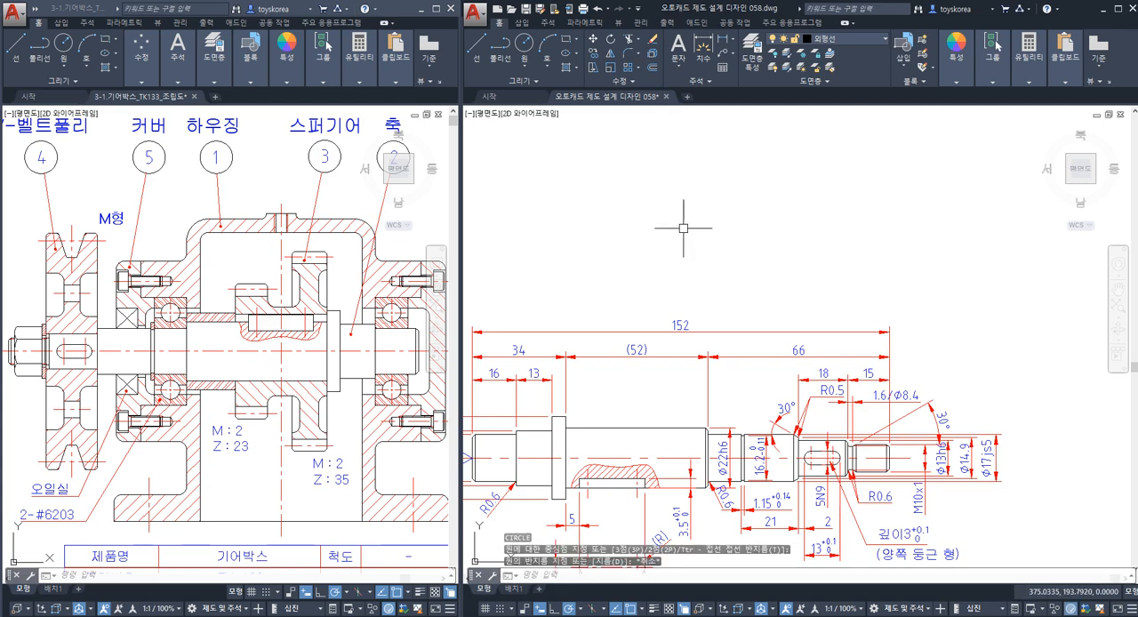
Draw a circle with a diameter of 12 in the empty area above the shaft view.
{"action": "key", "text": "Return"}
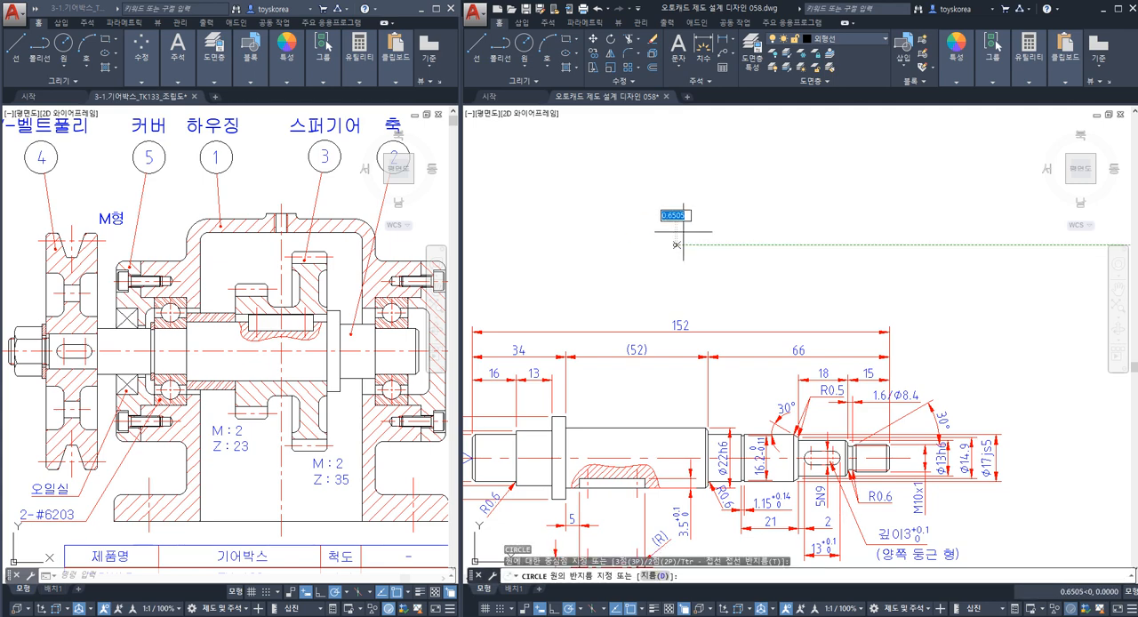
{"action": "left_click", "coordinate": [675, 243]}
{"action": "type", "text": "d"}
{"action": "key", "text": "Return"}
{"action": "type", "text": "12"}
{"action": "key", "text": "Return"}
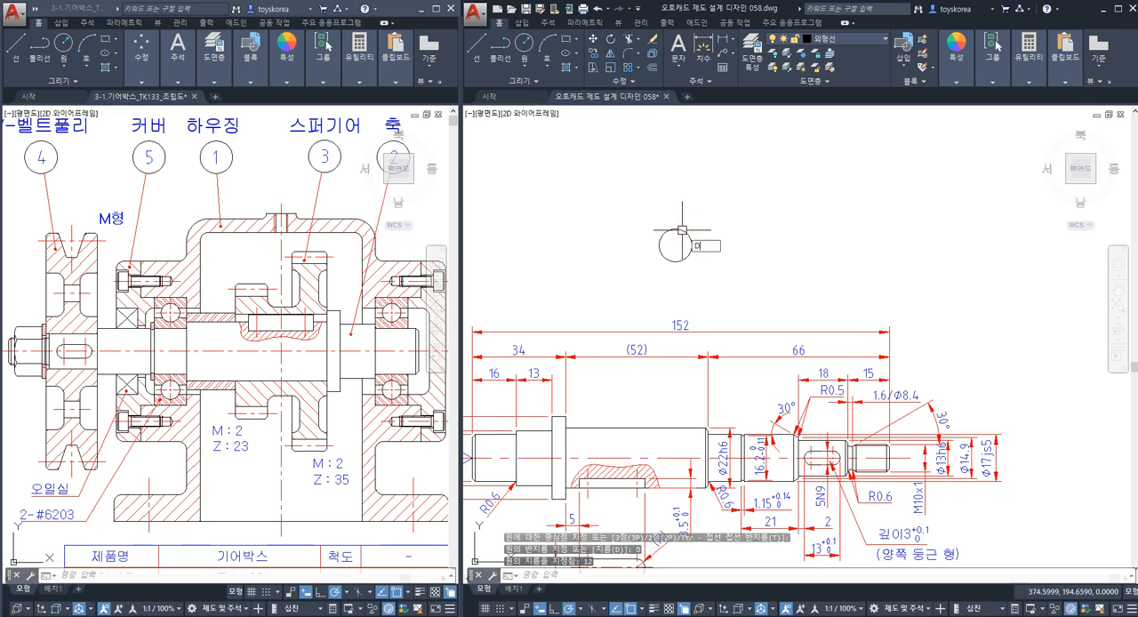
Check the new circle with a diameter dimension and erase that dimension.
{"action": "key", "text": "Return"}
{"action": "left_click", "coordinate": [663, 236]}
{"action": "scroll", "coordinate": [654, 223], "scroll_direction": "up", "scroll_amount": 2}
{"action": "left_click", "coordinate": [636, 223]}
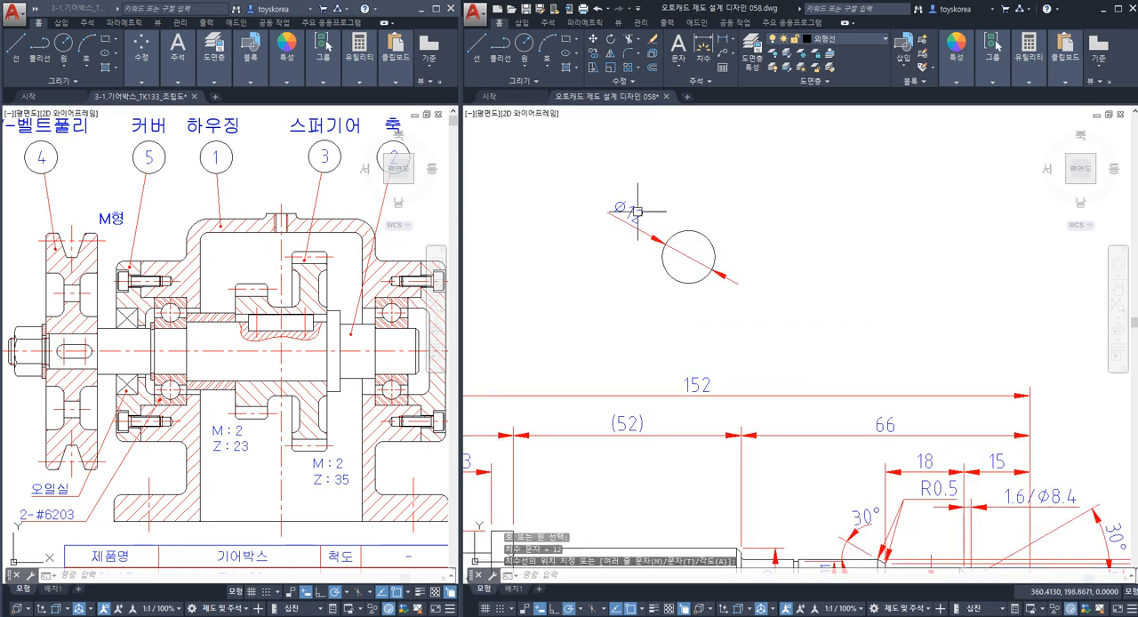
{"action": "left_click", "coordinate": [628, 225]}
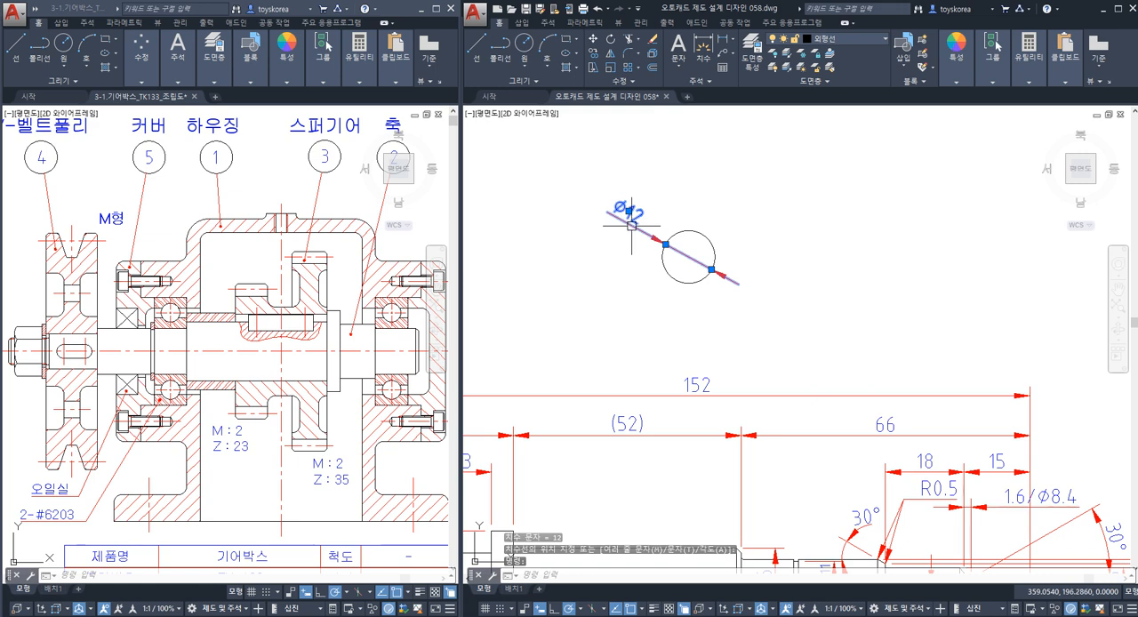
{"action": "key", "text": "Escape"}
{"action": "left_click", "coordinate": [632, 225]}
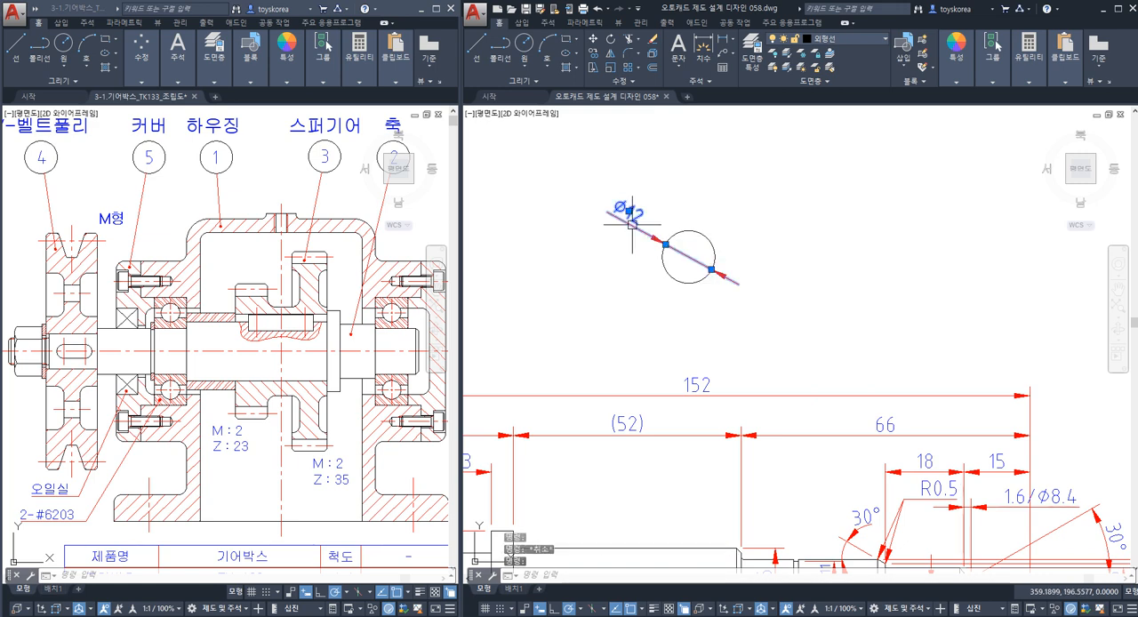
{"action": "key", "text": "Delete"}
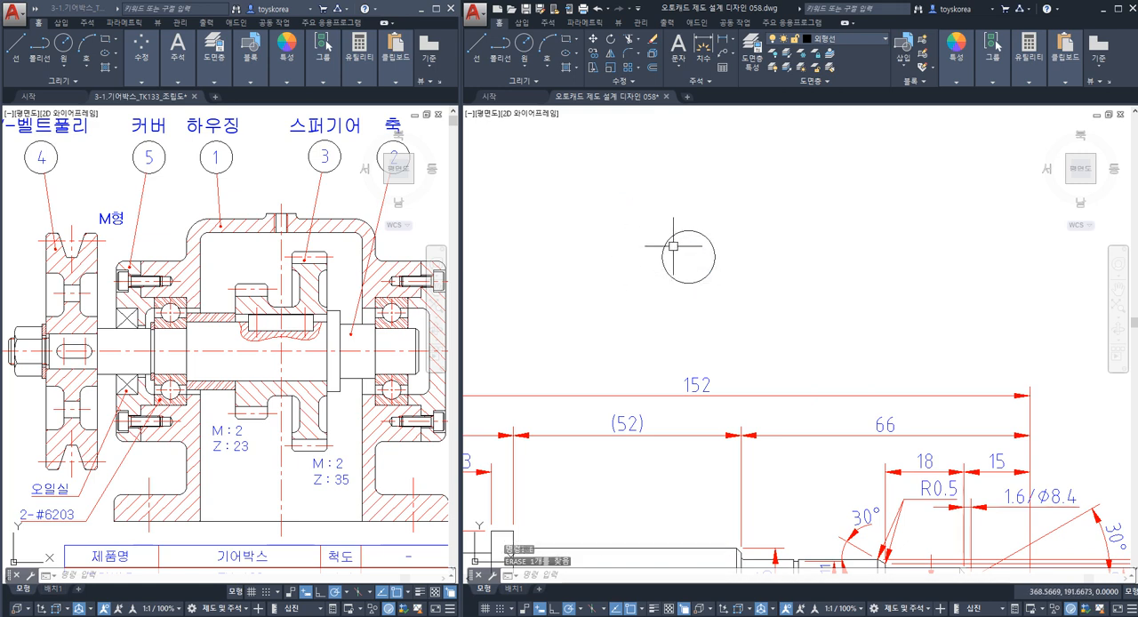
Add the multiline text "2" inside the circle as the shaft's part number.
{"action": "middle_click_drag", "start_coordinate": [673, 245], "coordinate": [669, 242]}
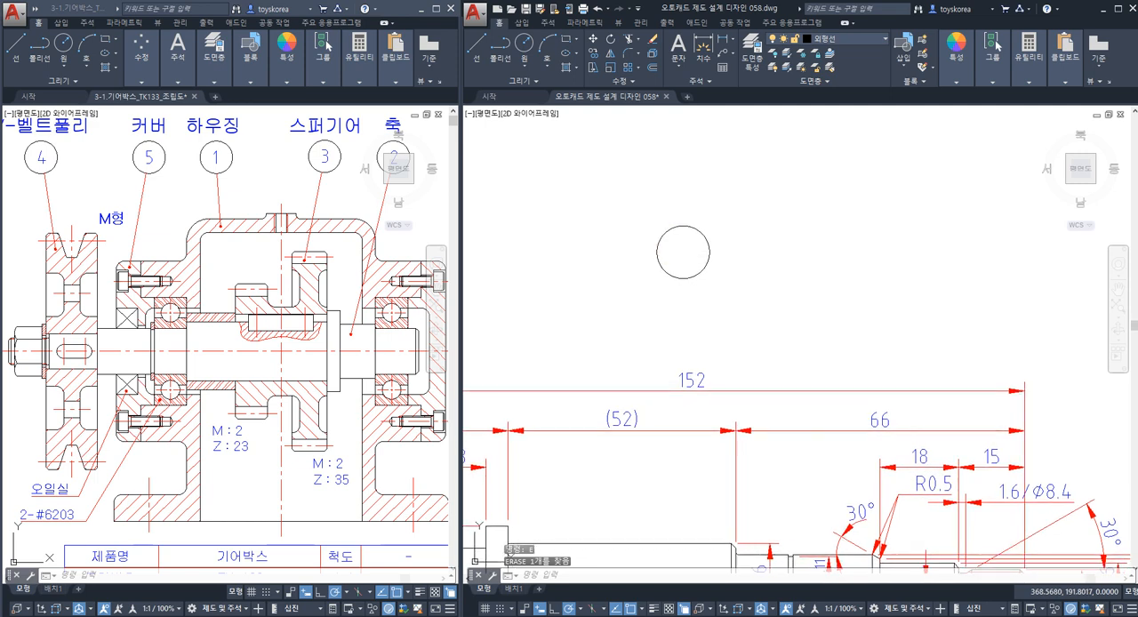
{"action": "type", "text": "t"}
{"action": "key", "text": "space"}
{"action": "scroll", "coordinate": [668, 240], "scroll_direction": "up", "scroll_amount": 4}
{"action": "left_click", "coordinate": [652, 232]}
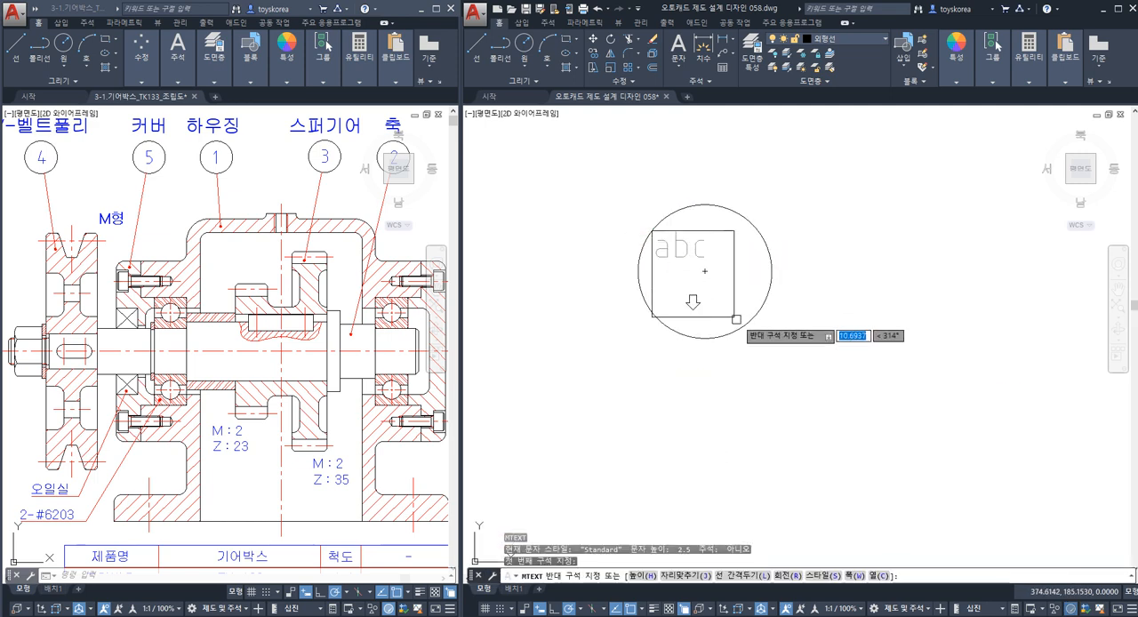
{"action": "left_click", "coordinate": [755, 312]}
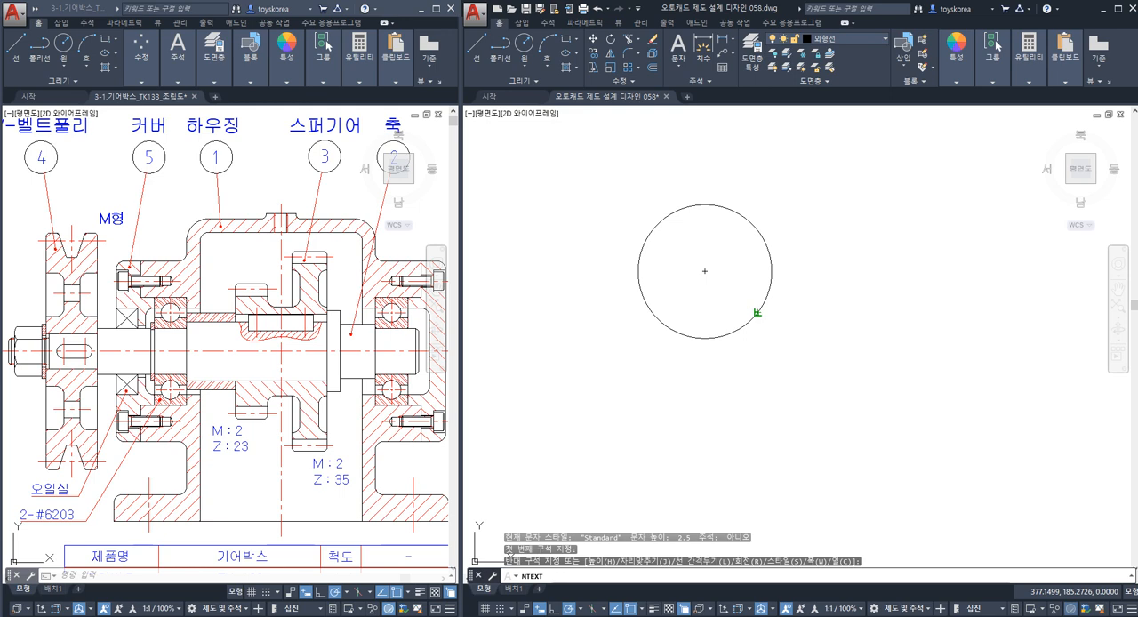
{"action": "type", "text": "2"}
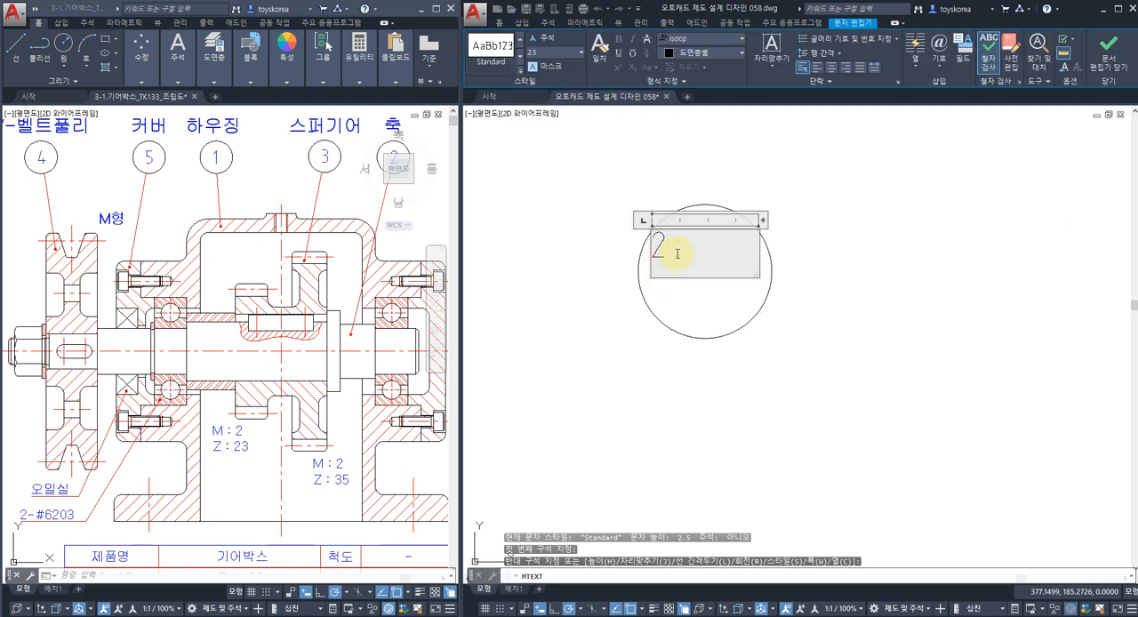
Set the text height of the part number "2" to 5 and finish the text edit.
{"action": "left_click_drag", "start_coordinate": [698, 250], "coordinate": [617, 246]}
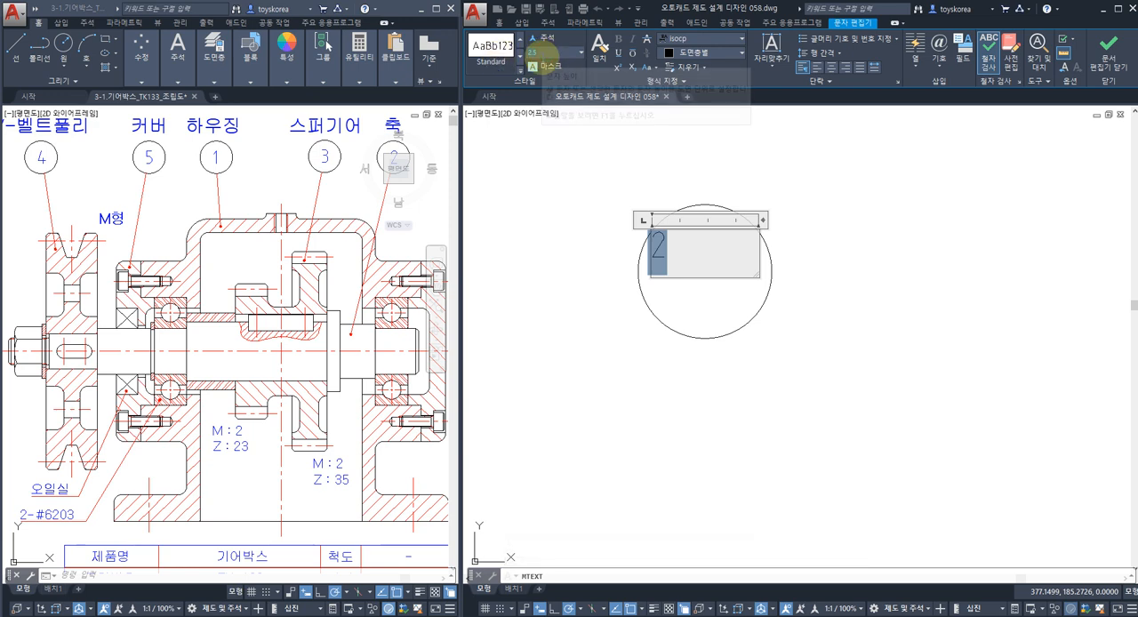
{"action": "type", "text": "5"}
{"action": "key", "text": "Return"}
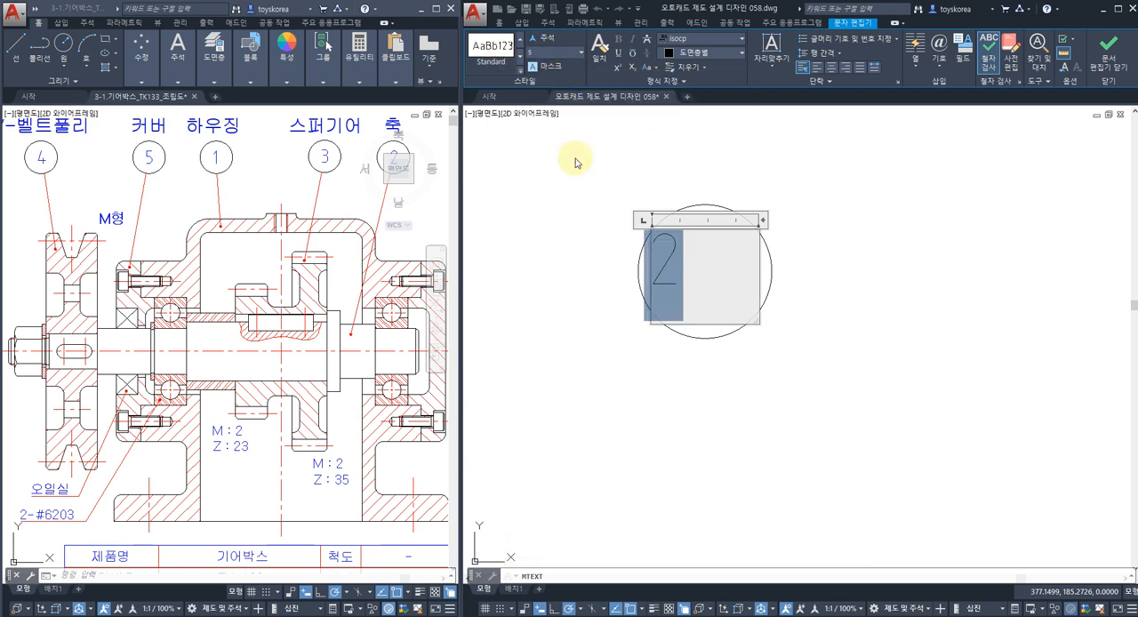
{"action": "left_click", "coordinate": [790, 307]}
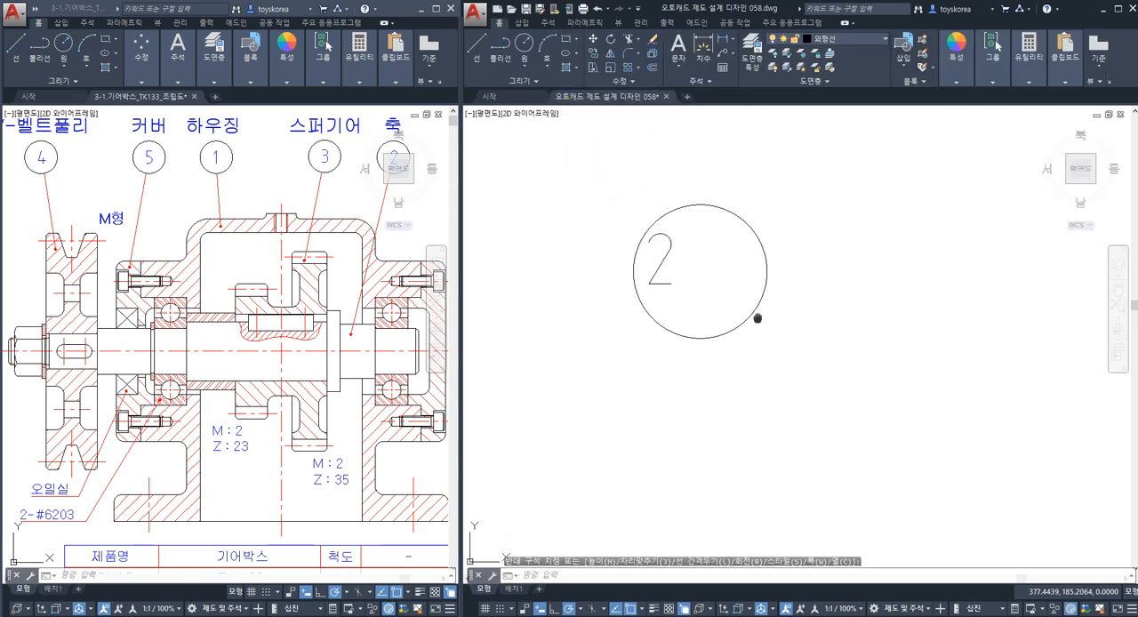
Move the part number "2" to the middle of its circle.
{"action": "type", "text": "M"}
{"action": "key", "text": "Return"}
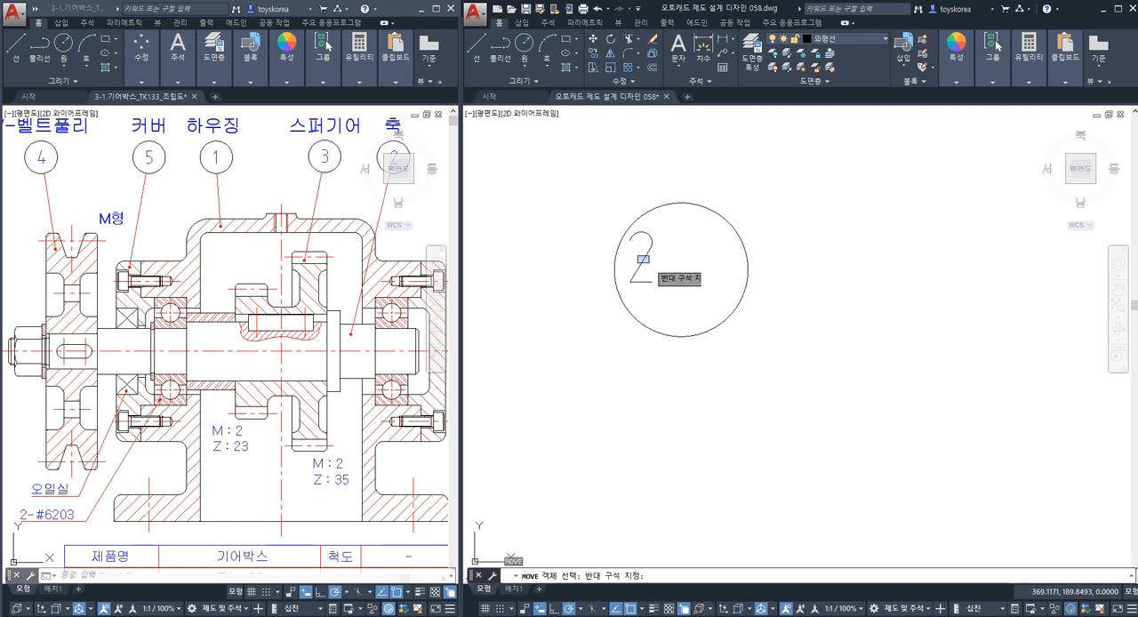
{"action": "left_click", "coordinate": [644, 254]}
{"action": "key", "text": "Return"}
{"action": "left_click", "coordinate": [658, 257]}
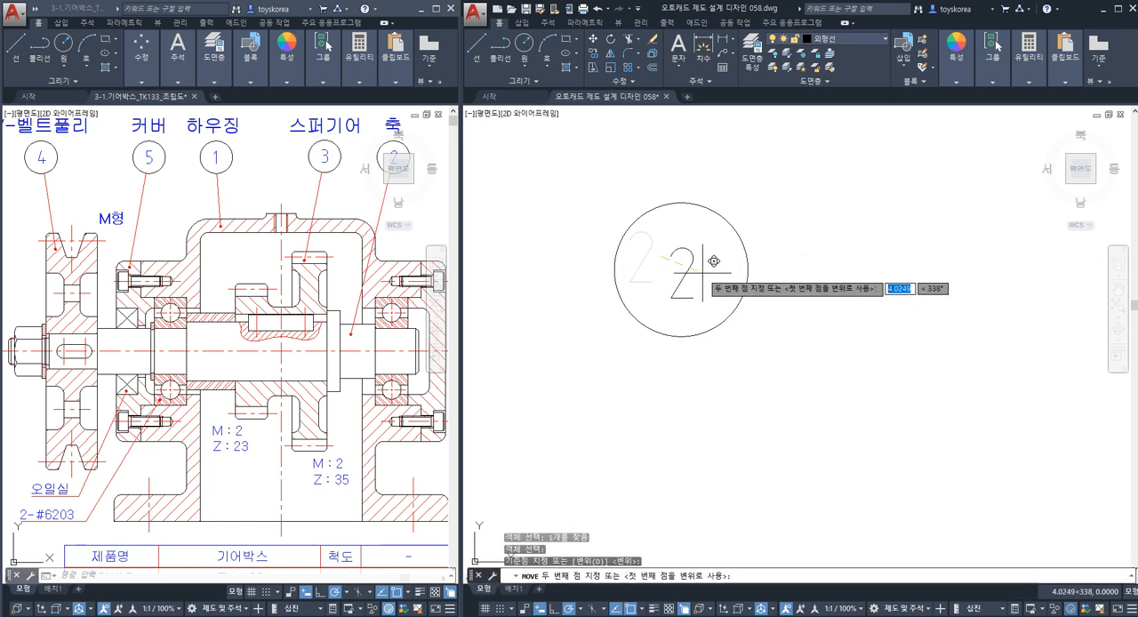
{"action": "left_click", "coordinate": [703, 270]}
{"action": "key", "text": "Escape"}
{"action": "middle_click_drag", "start_coordinate": [682, 348], "coordinate": [663, 349]}
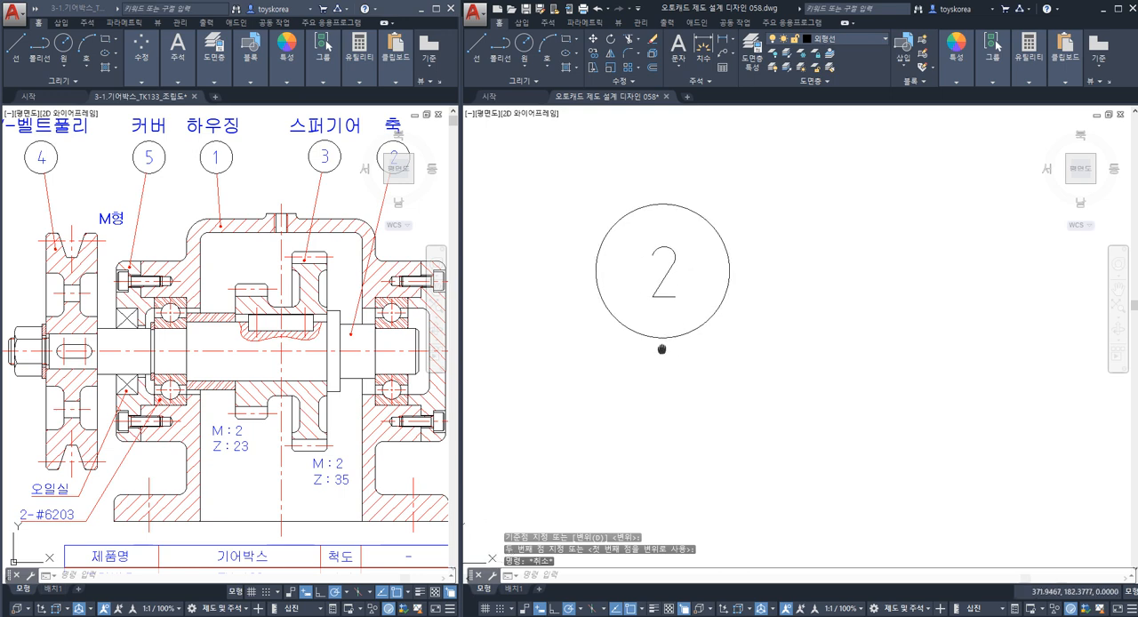
{"action": "scroll", "coordinate": [669, 305], "scroll_direction": "down", "scroll_amount": 2}
{"action": "middle_click_drag", "start_coordinate": [726, 307], "coordinate": [617, 326]}
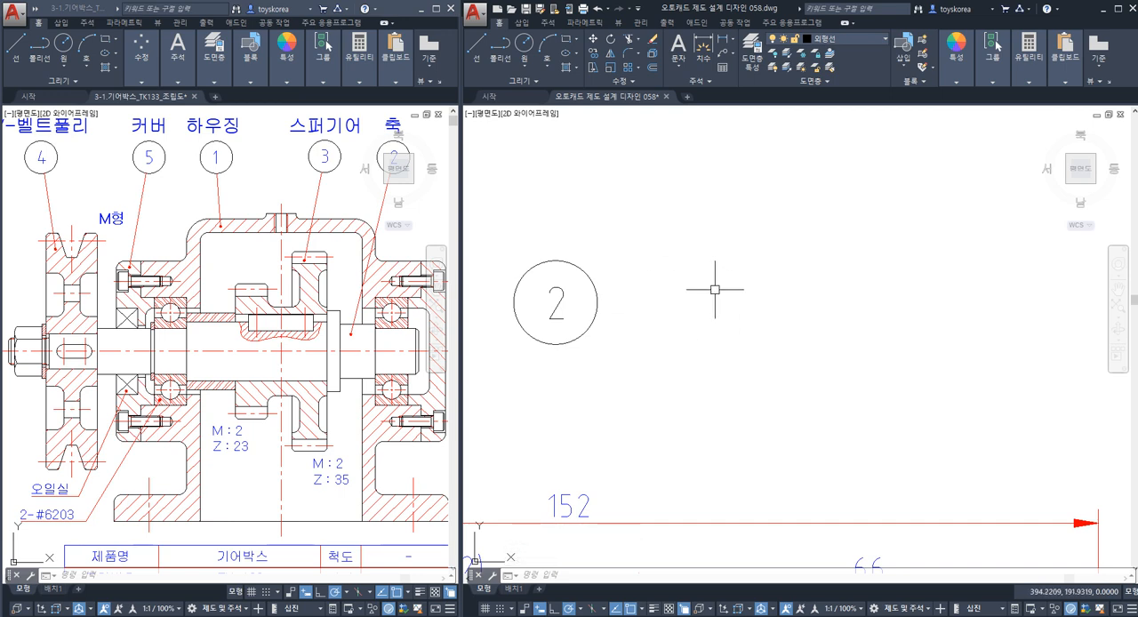
Draw a six-sided polygon circumscribed about a circle of radius 7, in the empty space beside the part number balloon.
{"action": "middle_click_drag", "start_coordinate": [664, 324], "coordinate": [690, 280]}
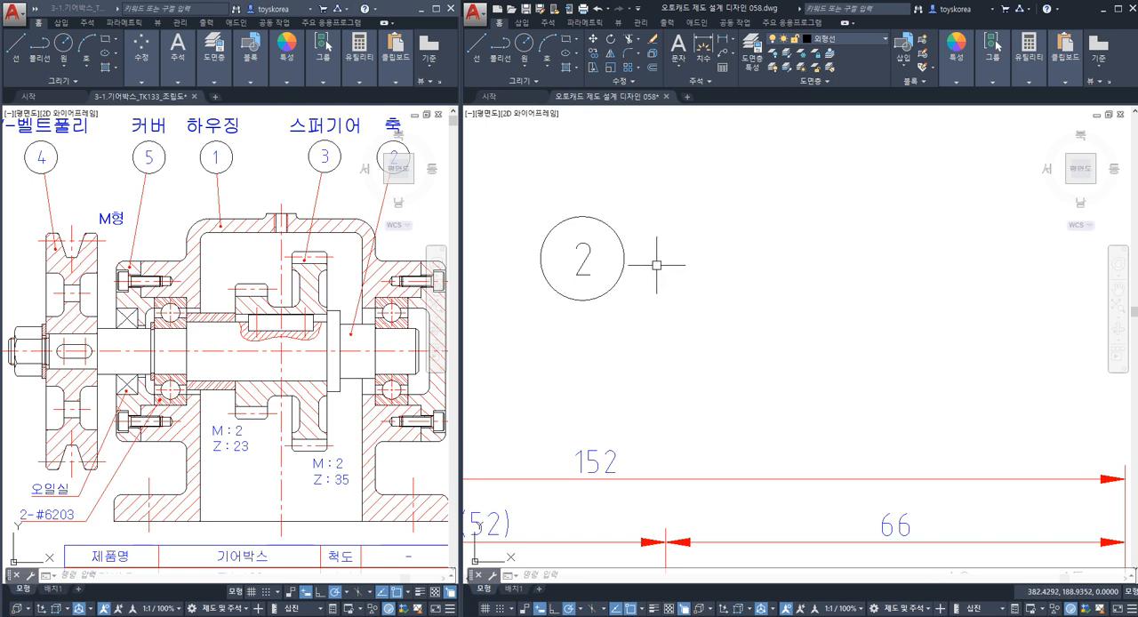
{"action": "middle_click_drag", "start_coordinate": [699, 300], "coordinate": [681, 284]}
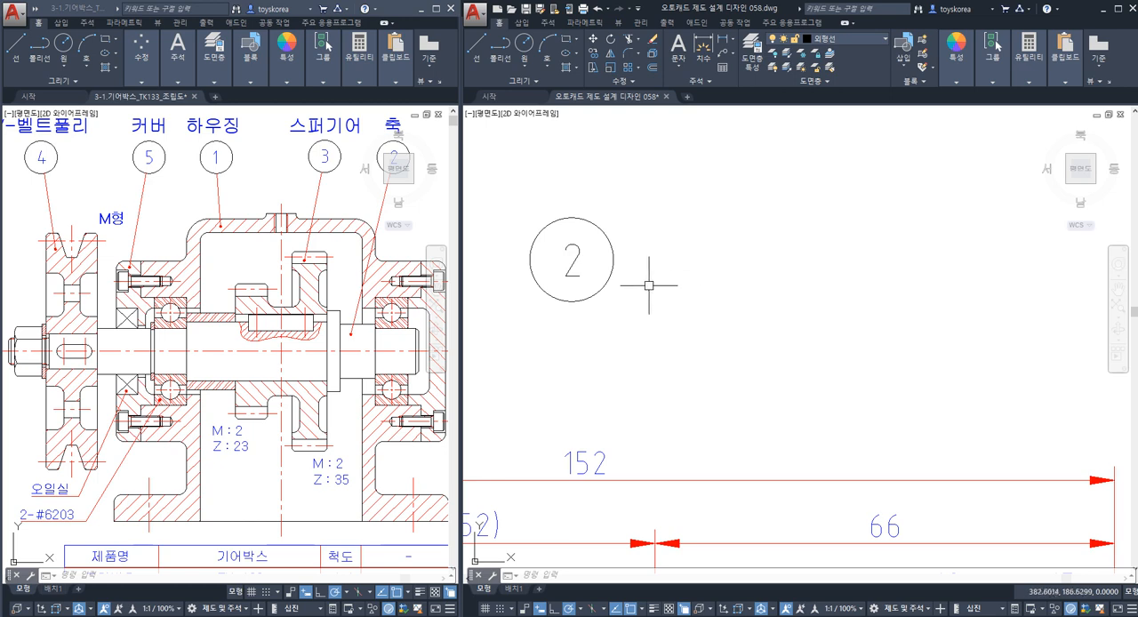
{"action": "middle_click_drag", "start_coordinate": [749, 253], "coordinate": [684, 251]}
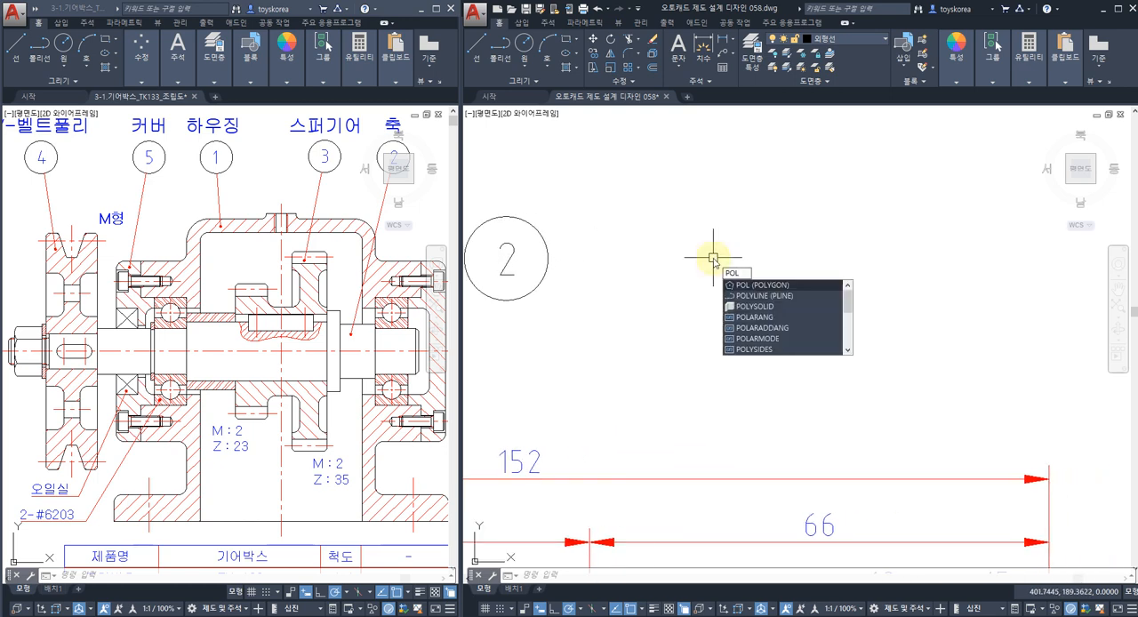
{"action": "key", "text": "Return"}
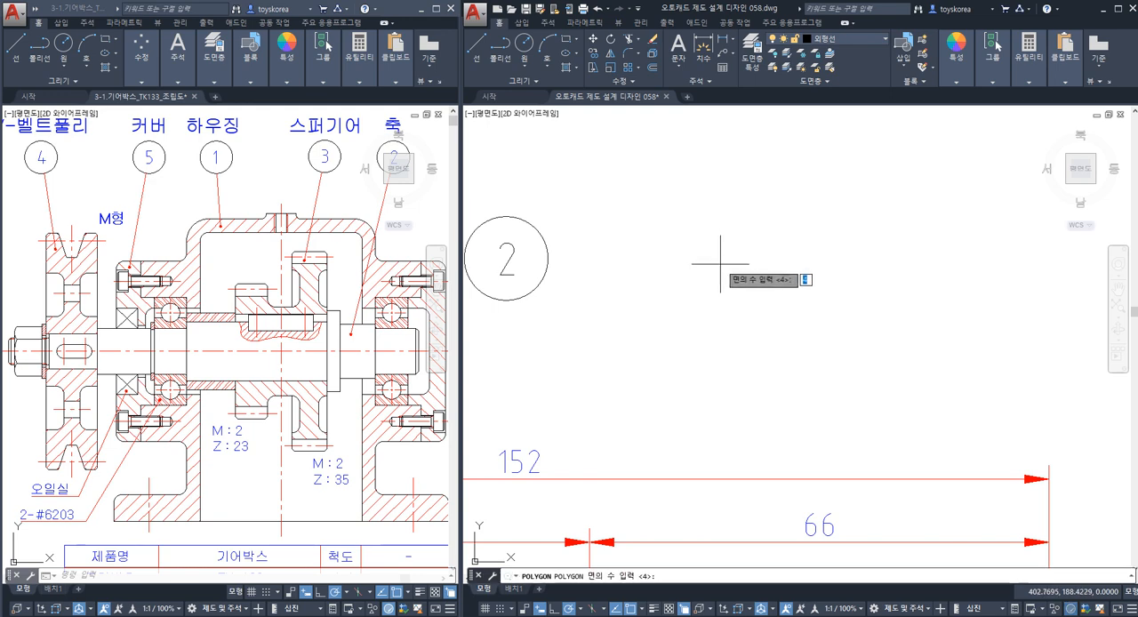
{"action": "type", "text": "6"}
{"action": "key", "text": "Return"}
{"action": "left_click", "coordinate": [728, 275]}
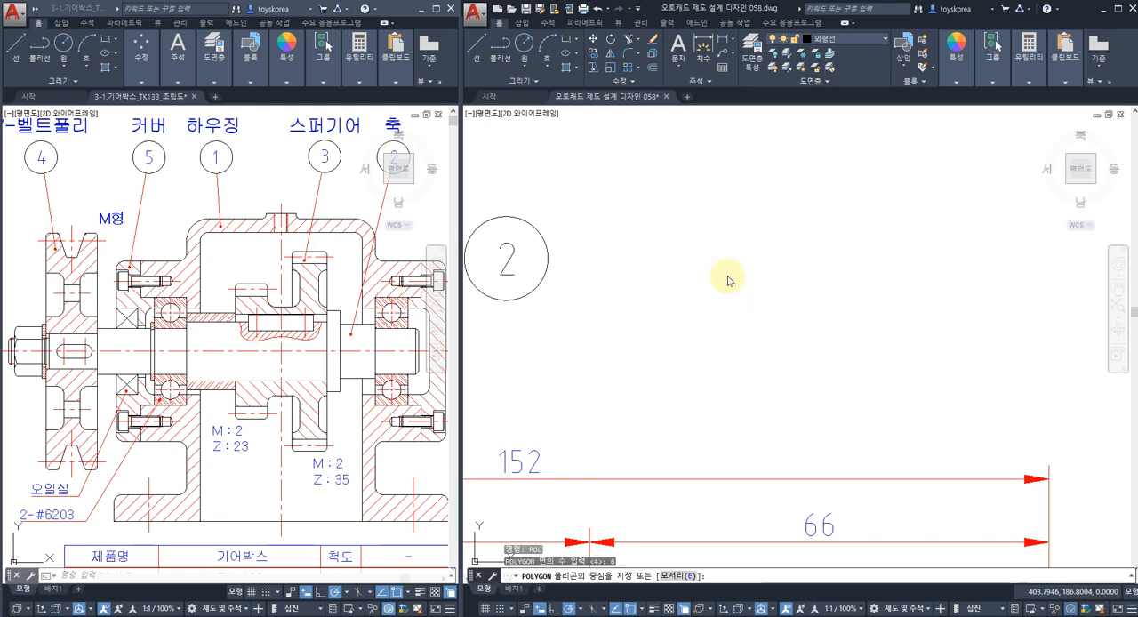
{"action": "key", "text": "Down"}
{"action": "key", "text": "Return"}
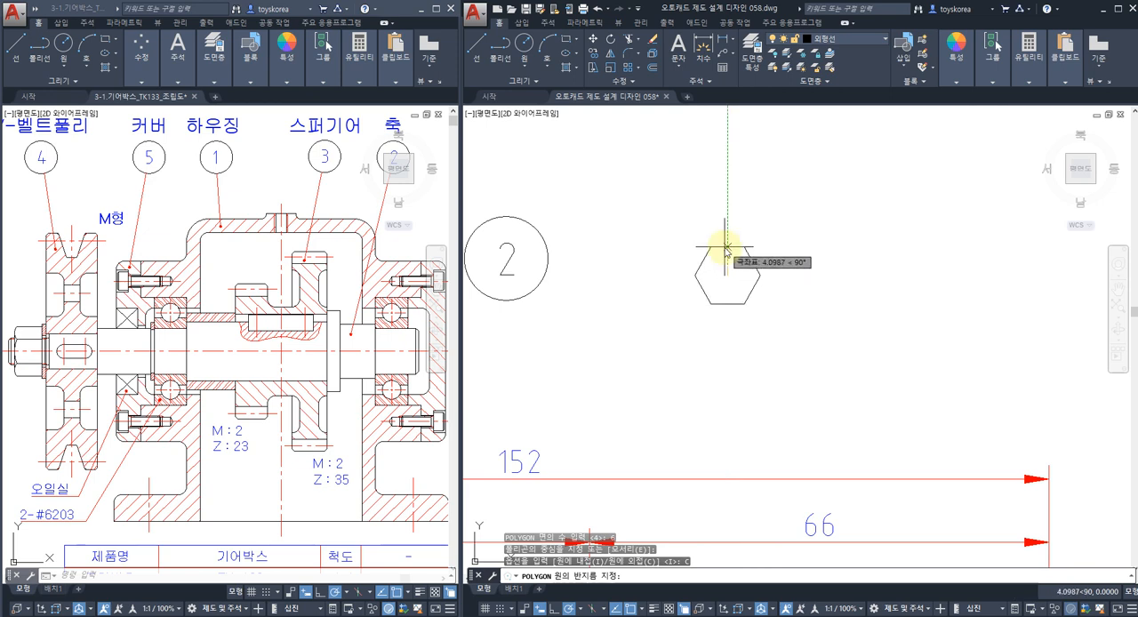
{"action": "type", "text": "7"}
{"action": "key", "text": "Return"}
Check the vertical distance between the hexagon's upper-left and left corners with a linear dimension and erase that dimension.
{"action": "type", "text": "DIM"}
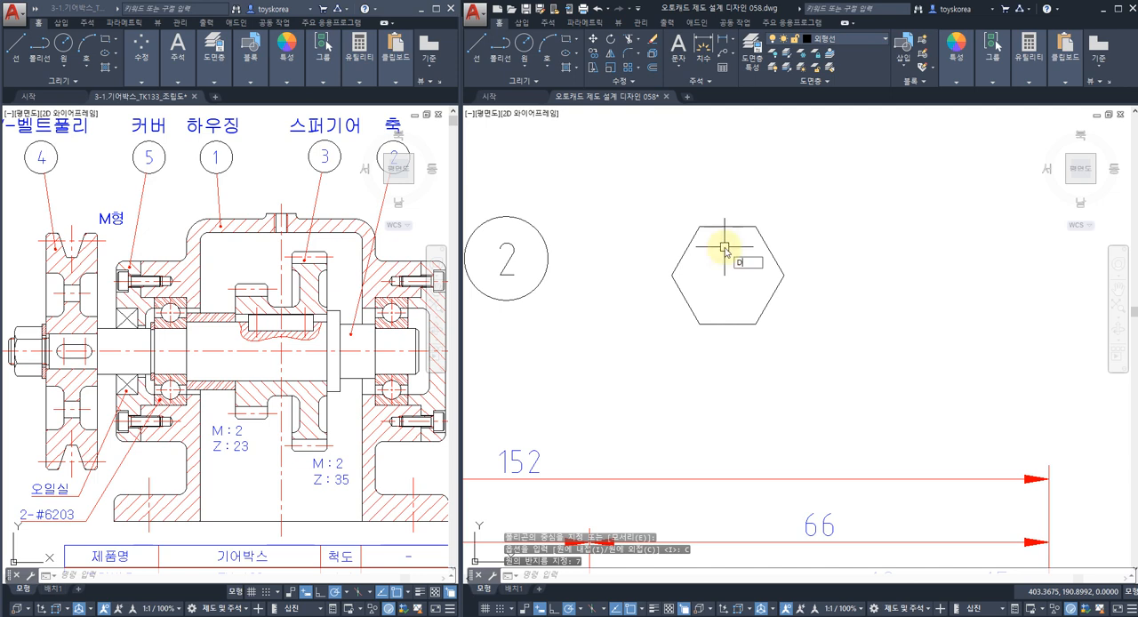
{"action": "type", "text": "LI"}
{"action": "key", "text": "Return"}
{"action": "left_click", "coordinate": [701, 227]}
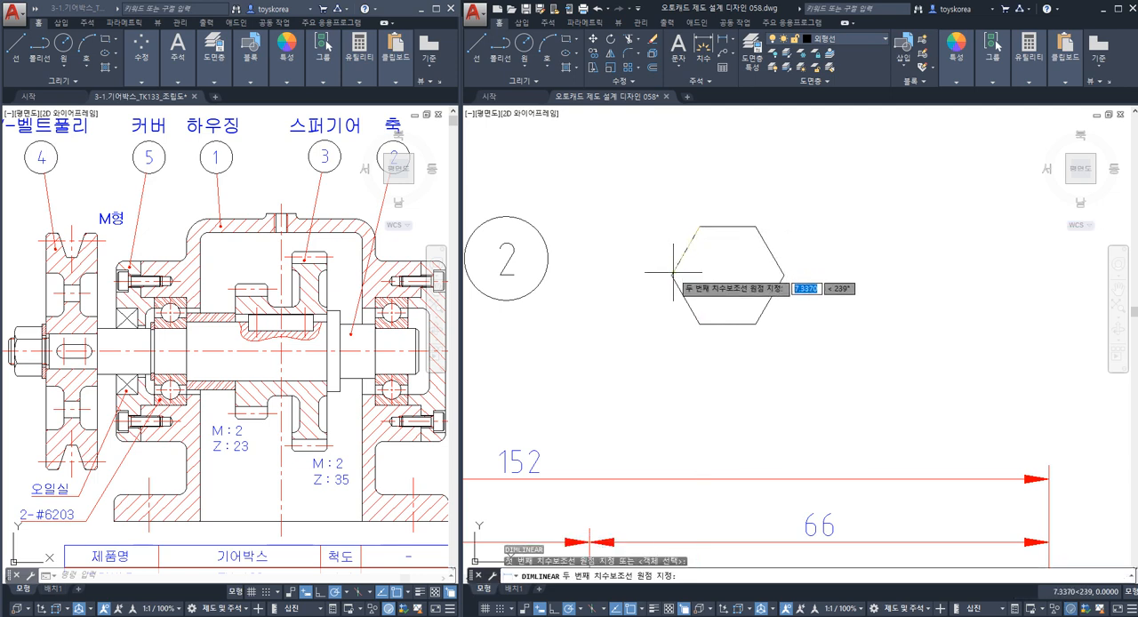
{"action": "left_click", "coordinate": [671, 275]}
{"action": "left_click", "coordinate": [636, 258]}
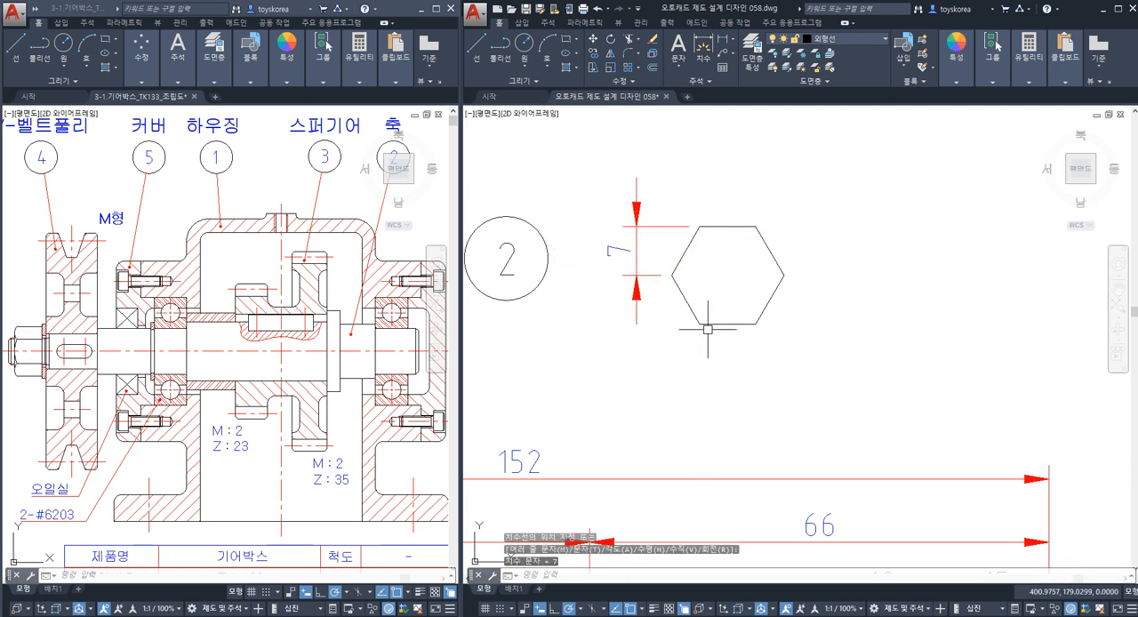
{"action": "type", "text": "e"}
{"action": "key", "text": "Return"}
{"action": "left_click", "coordinate": [632, 233]}
{"action": "key", "text": "Return"}
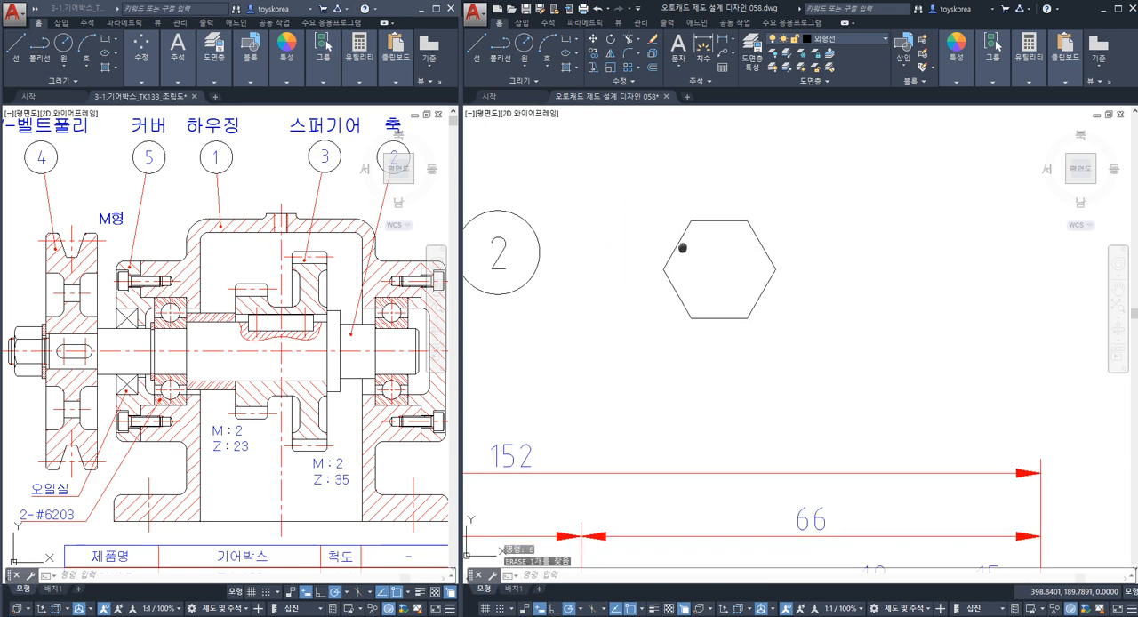
Draw two lines across the hexagon, one joining its left and right corners and one from its lower-left to its upper-right corner.
{"action": "type", "text": "l"}
{"action": "key", "text": "Return"}
{"action": "left_click", "coordinate": [662, 268]}
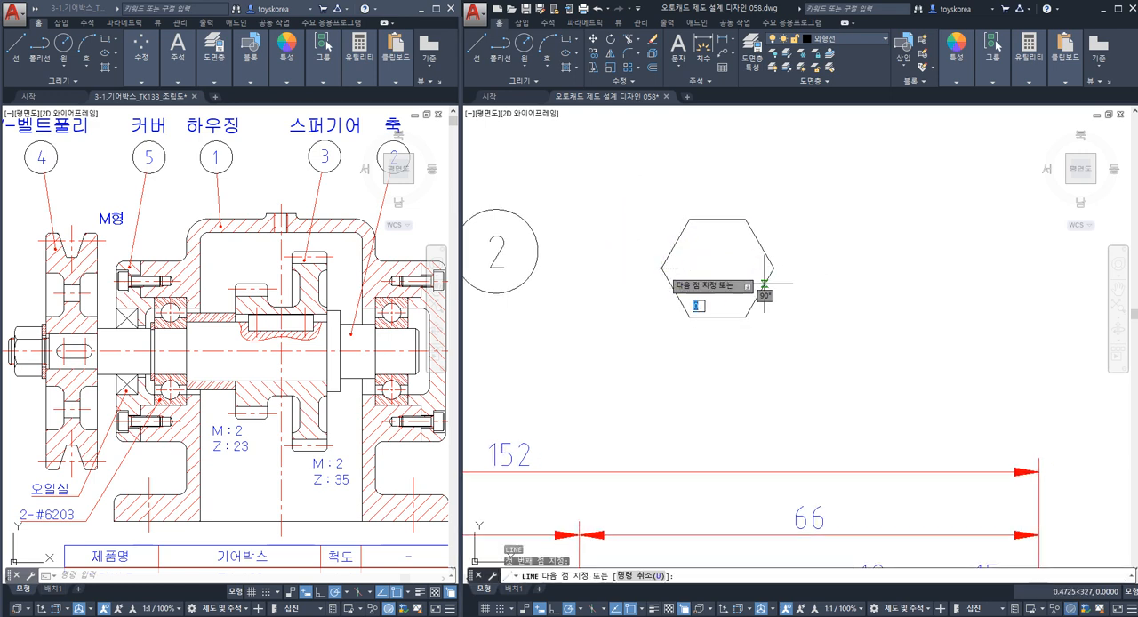
{"action": "key", "text": "Escape"}
{"action": "key", "text": "Return"}
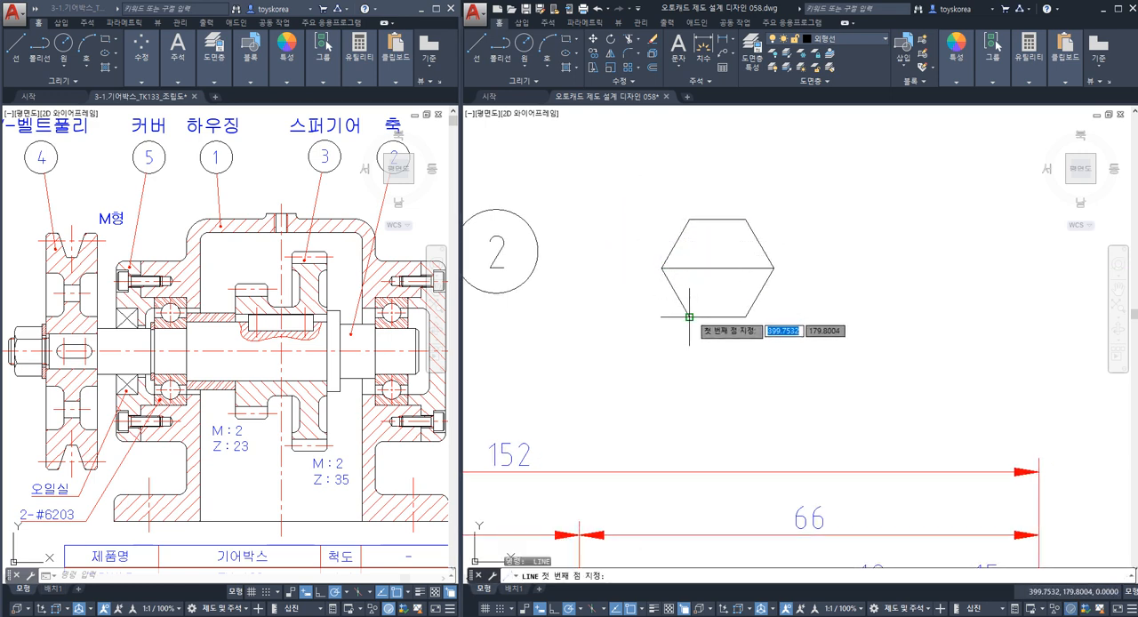
{"action": "left_click", "coordinate": [689, 315]}
{"action": "left_click", "coordinate": [741, 219]}
{"action": "key", "text": "Return"}
Trim and delete the surplus hexagon sides and horizontal line half, leaving a surface roughness symbol with a triangle and long slanted leg.
{"action": "type", "text": "tr"}
{"action": "key", "text": "Return"}
{"action": "left_click", "coordinate": [727, 279]}
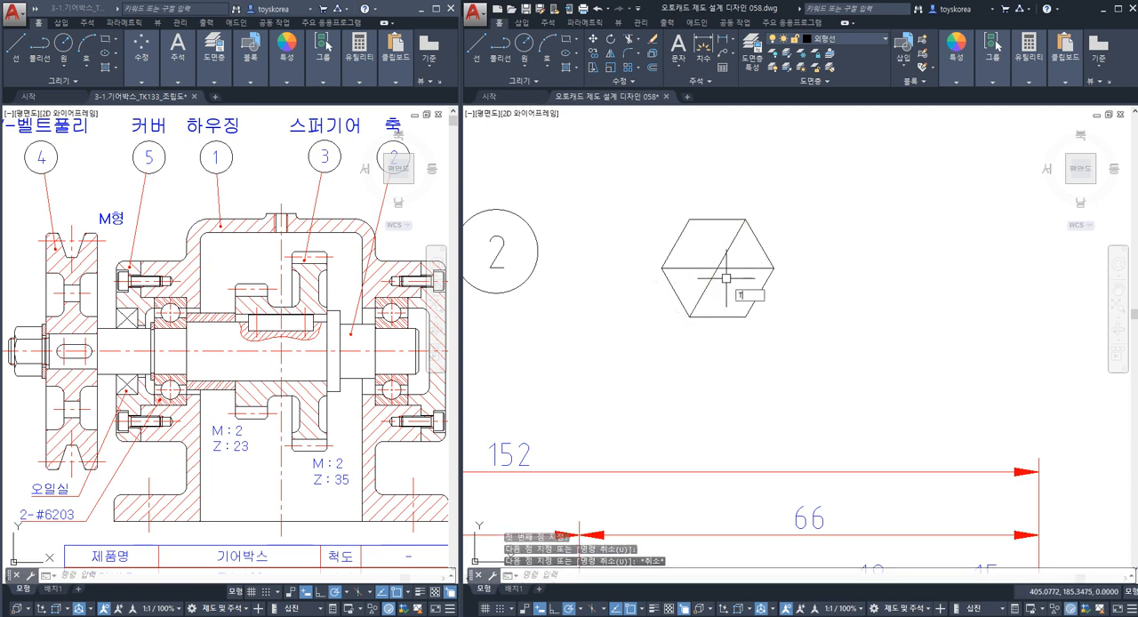
{"action": "left_click", "coordinate": [705, 256]}
{"action": "key", "text": "Return"}
{"action": "left_click", "coordinate": [742, 288]}
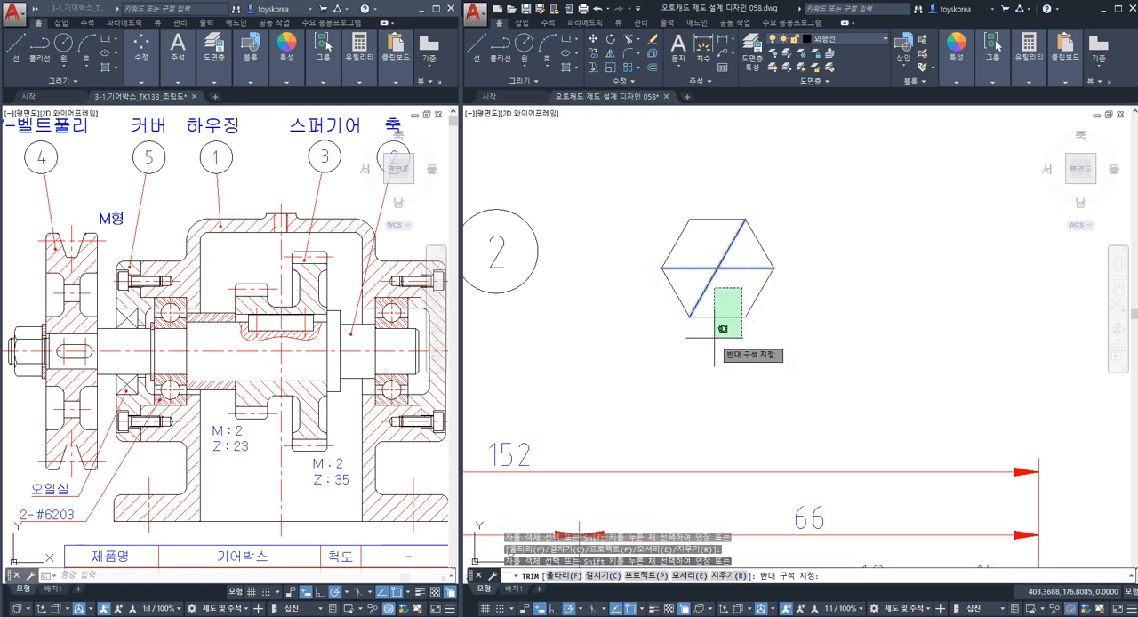
{"action": "left_click", "coordinate": [716, 339]}
{"action": "left_click", "coordinate": [739, 268]}
{"action": "left_click", "coordinate": [681, 246]}
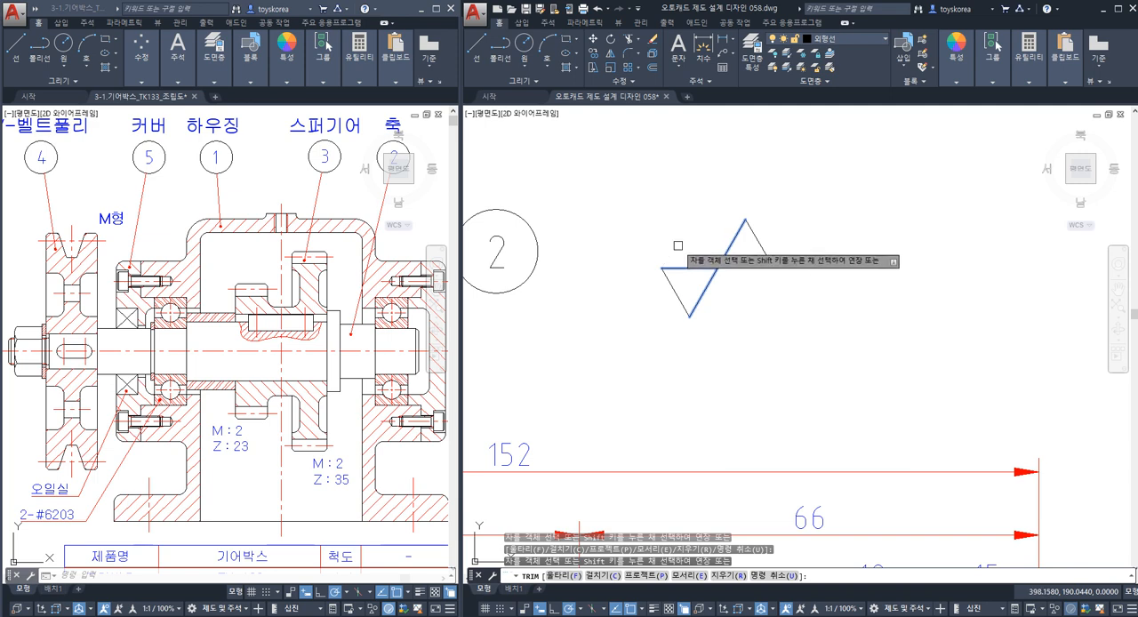
{"action": "key", "text": "Escape"}
{"action": "left_click", "coordinate": [750, 240]}
{"action": "key", "text": "Delete"}
{"action": "middle_click_drag", "start_coordinate": [734, 296], "coordinate": [749, 297]}
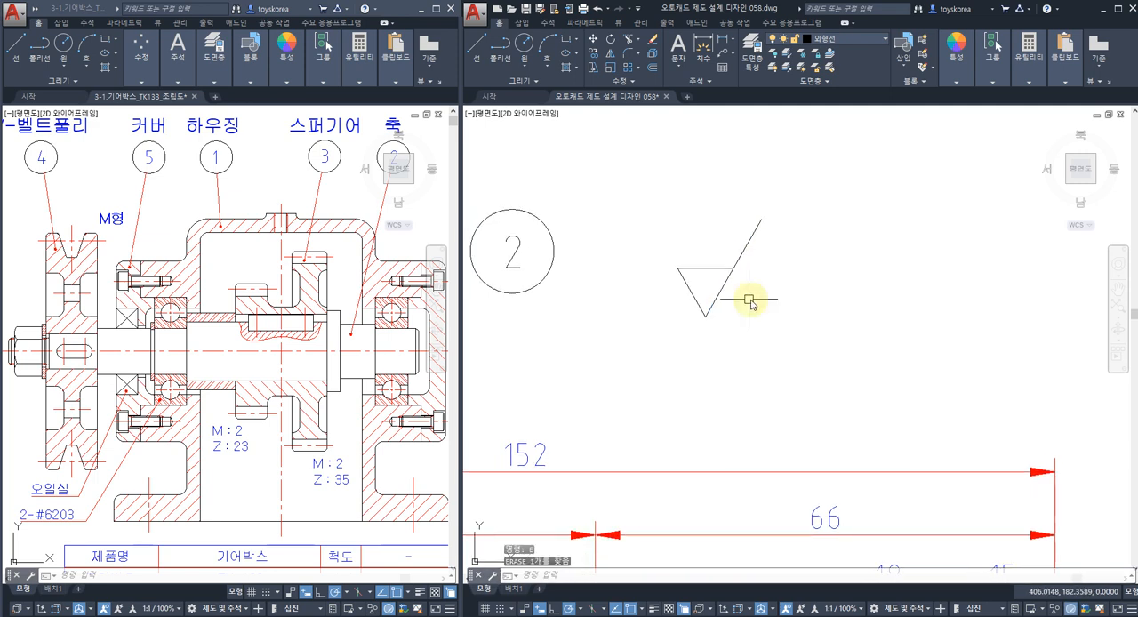
Move the whole surface roughness symbol close beside the part number balloon.
{"action": "type", "text": "m"}
{"action": "key", "text": "space"}
{"action": "left_click", "coordinate": [761, 313]}
{"action": "left_click", "coordinate": [682, 276]}
{"action": "key", "text": "space"}
{"action": "left_click", "coordinate": [812, 323]}
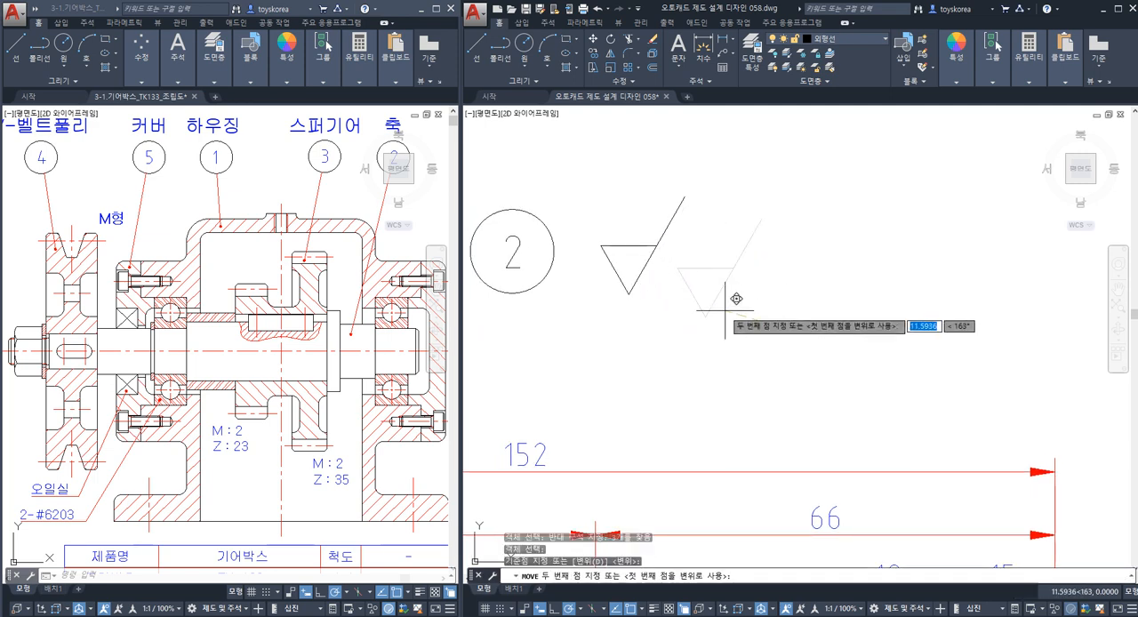
{"action": "key", "text": "Escape"}
{"action": "scroll", "coordinate": [706, 322], "scroll_direction": "down", "scroll_amount": 3}
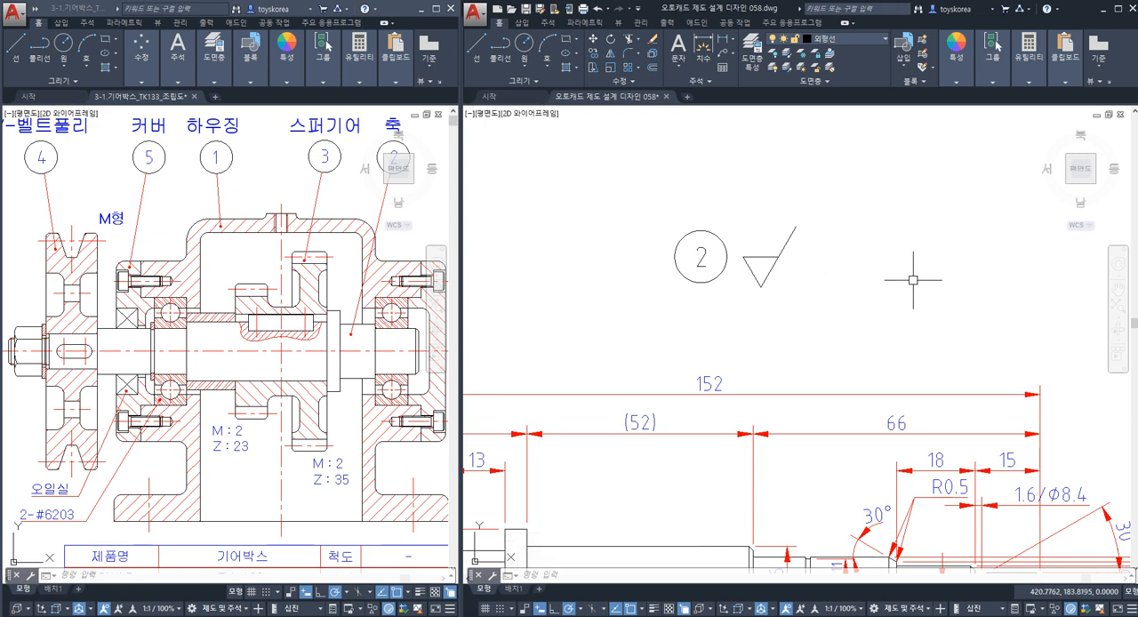
Copy the part number text "2" to just above the triangle of the surface roughness symbol.
{"action": "middle_click_drag", "start_coordinate": [869, 224], "coordinate": [865, 209]}
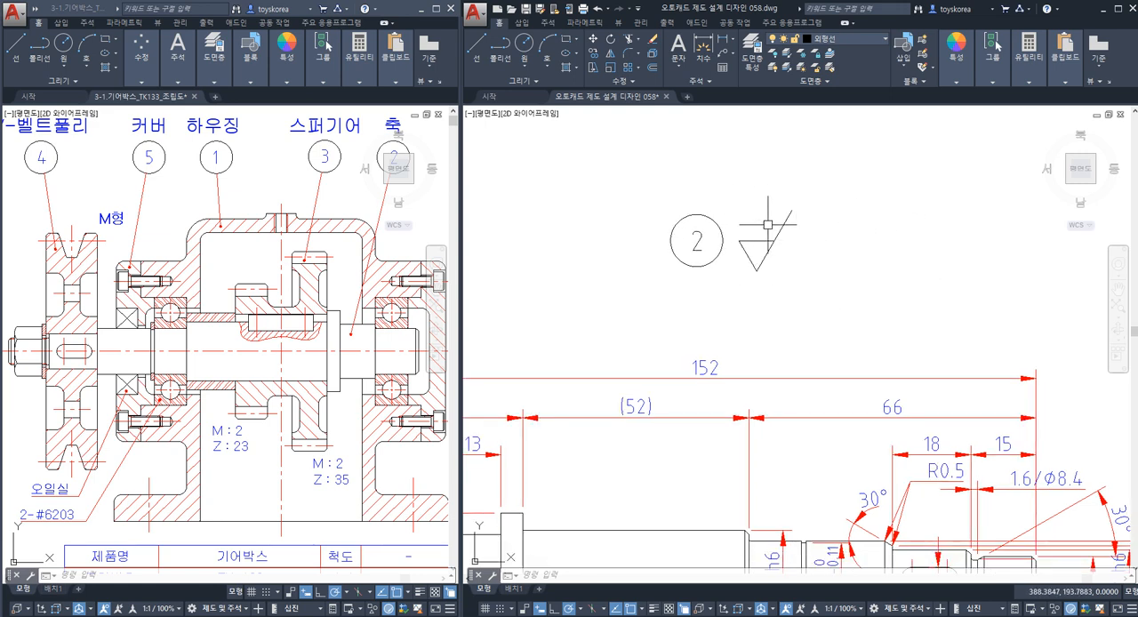
{"action": "scroll", "coordinate": [692, 234], "scroll_direction": "up", "scroll_amount": 4}
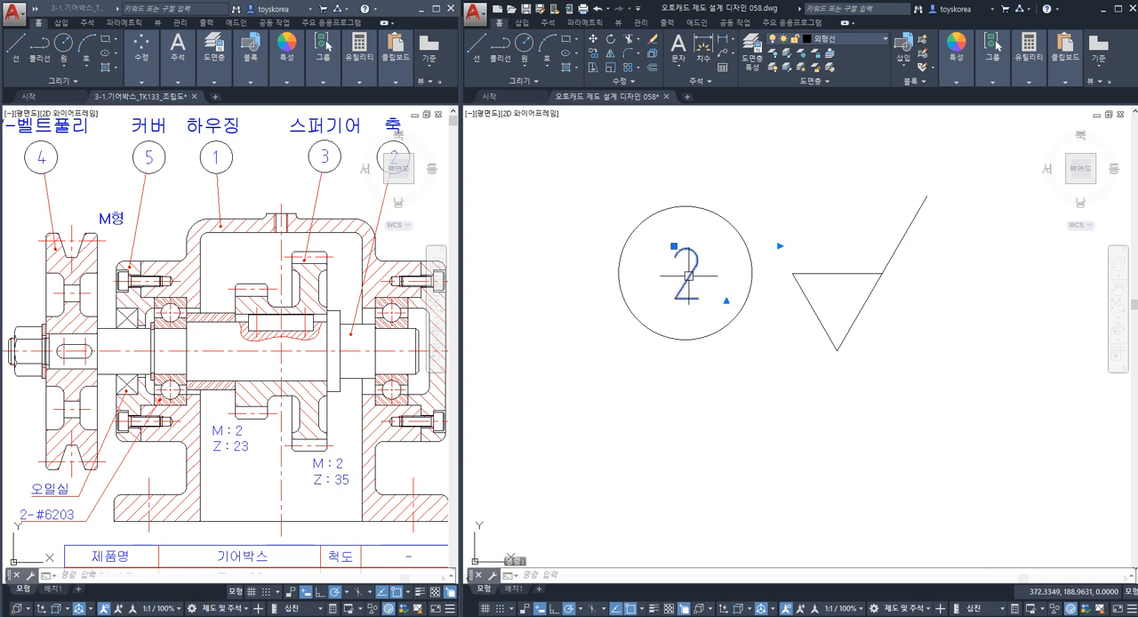
{"action": "key", "text": "Return"}
{"action": "left_click", "coordinate": [688, 284]}
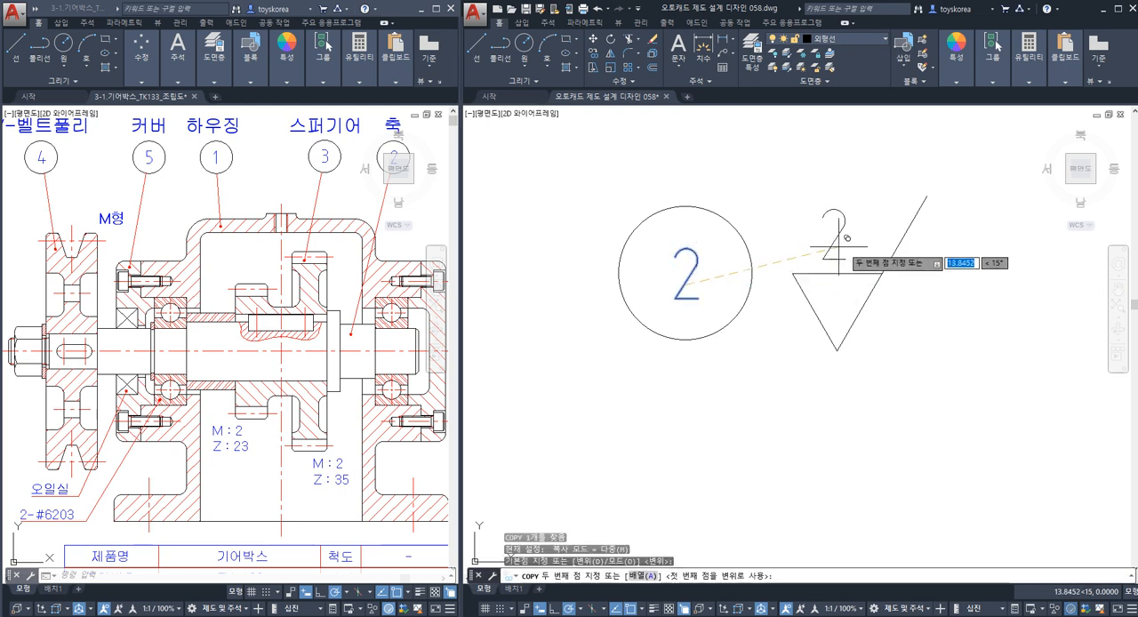
{"action": "left_click", "coordinate": [839, 249]}
{"action": "key", "text": "Escape"}
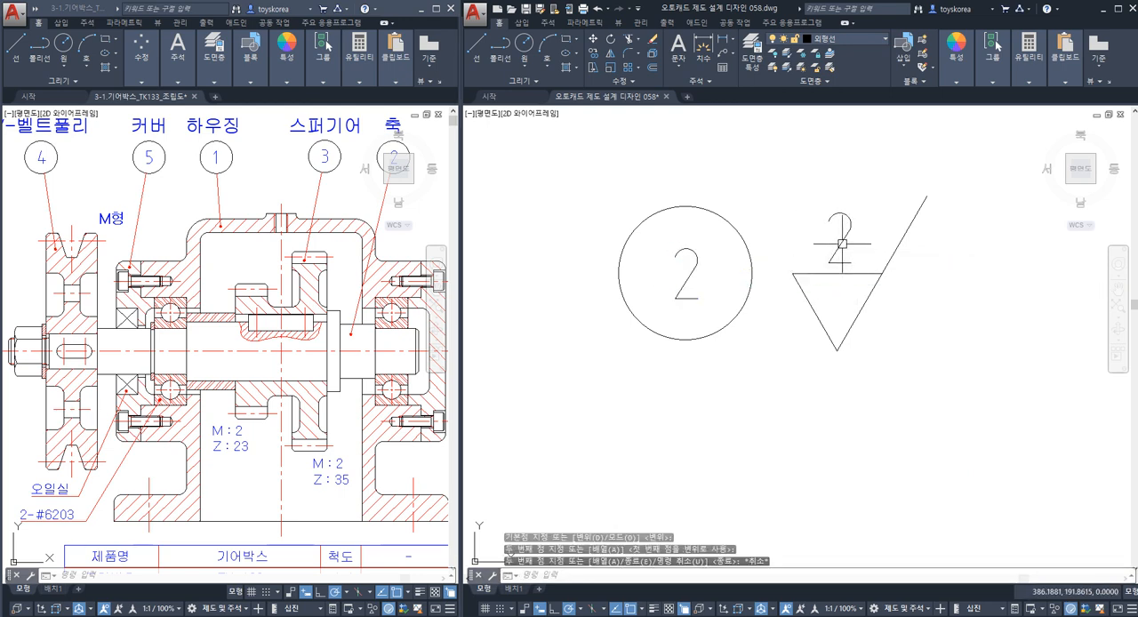
Change the copied text above the roughness triangle to "x" and finish the text edit.
{"action": "left_click", "coordinate": [842, 245]}
{"action": "double_click", "coordinate": [856, 242]}
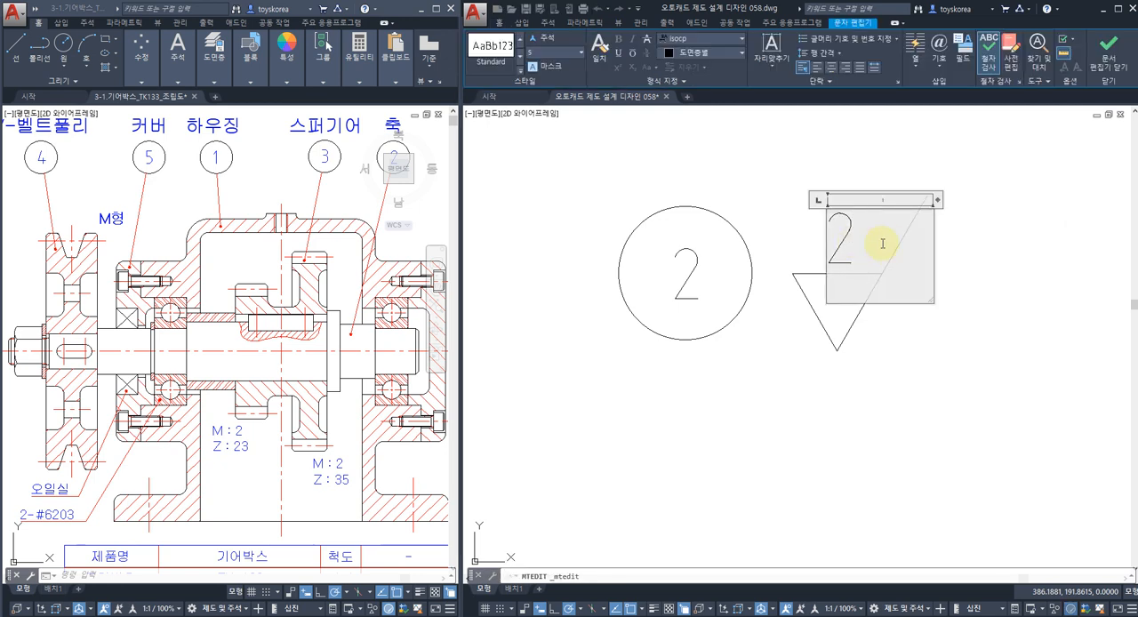
{"action": "left_click_drag", "start_coordinate": [882, 243], "coordinate": [787, 247]}
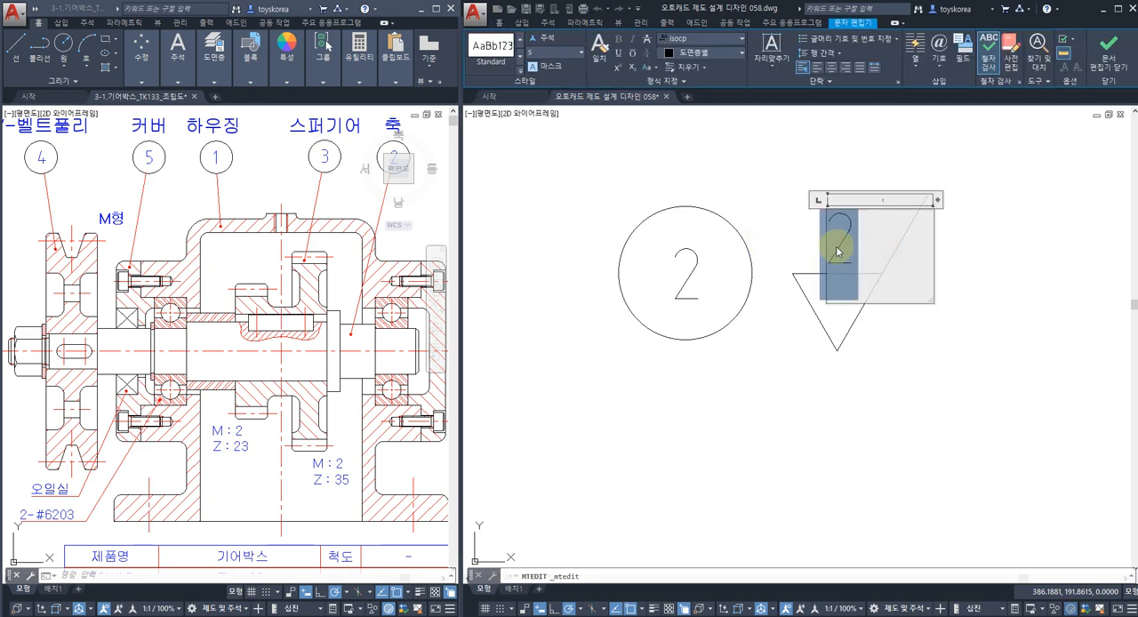
{"action": "type", "text": "X"}
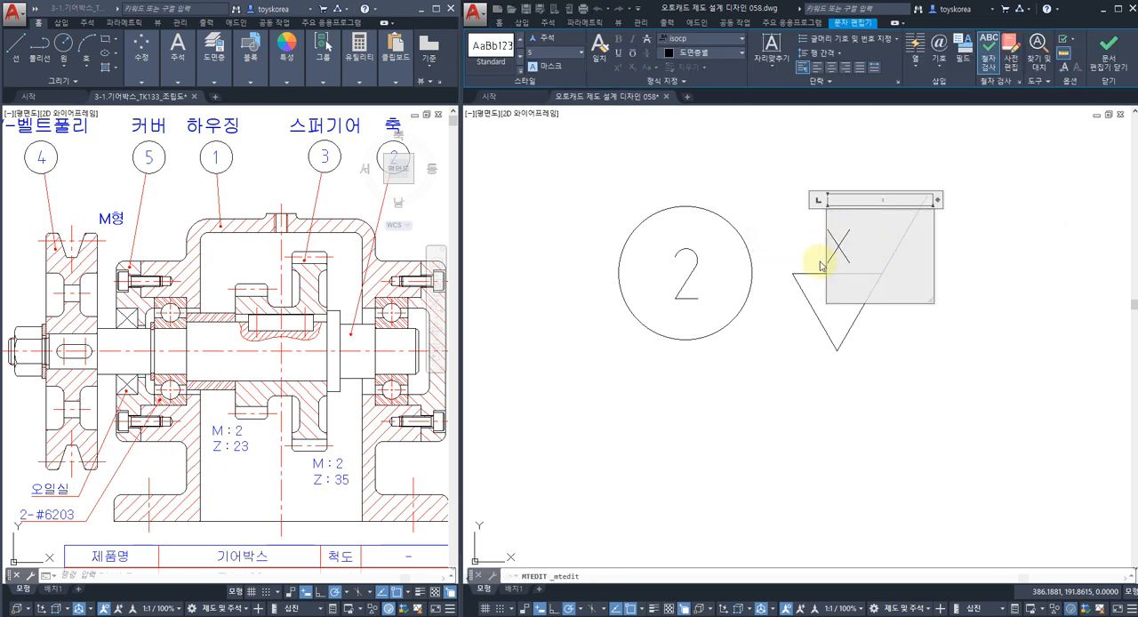
{"action": "left_click", "coordinate": [871, 381]}
Copy the surface roughness symbol together with its "x" horizontally to the right of the original.
{"action": "scroll", "coordinate": [794, 364], "scroll_direction": "down", "scroll_amount": 2}
{"action": "left_click", "coordinate": [818, 382]}
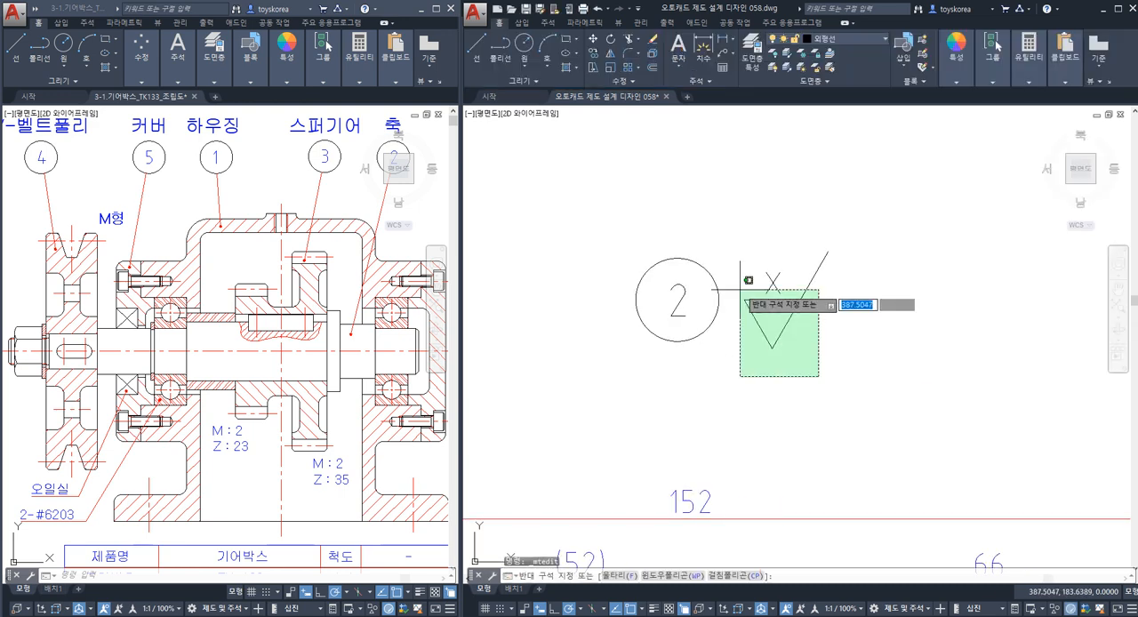
{"action": "left_click", "coordinate": [754, 291]}
{"action": "type", "text": "o"}
{"action": "key", "text": "Return"}
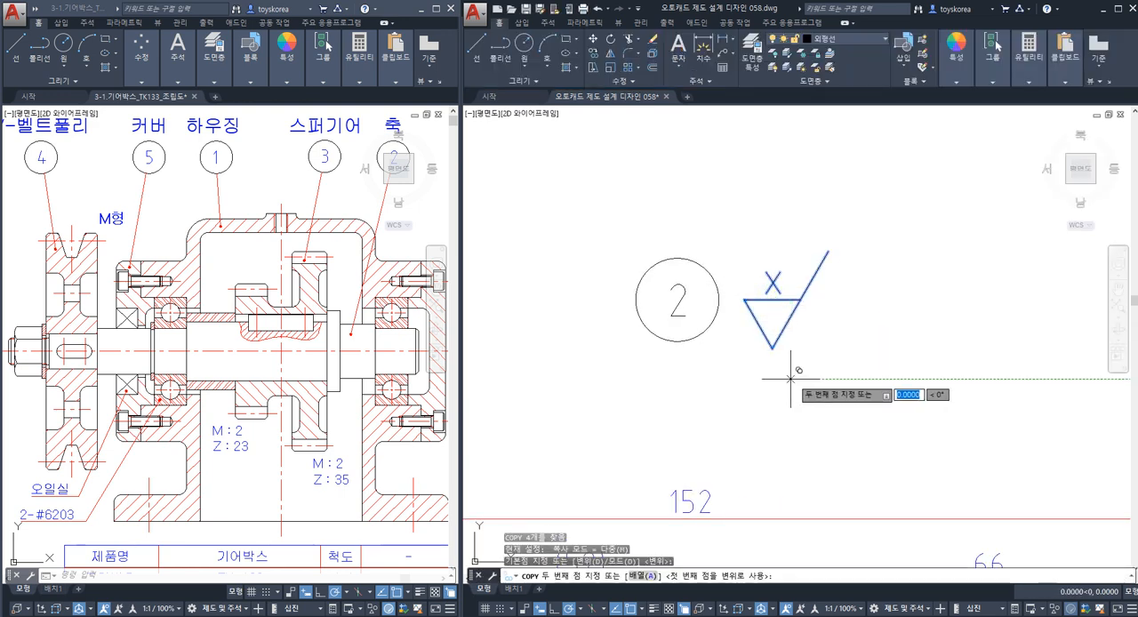
{"action": "left_click", "coordinate": [789, 378]}
{"action": "left_click", "coordinate": [887, 378]}
{"action": "key", "text": "Escape"}
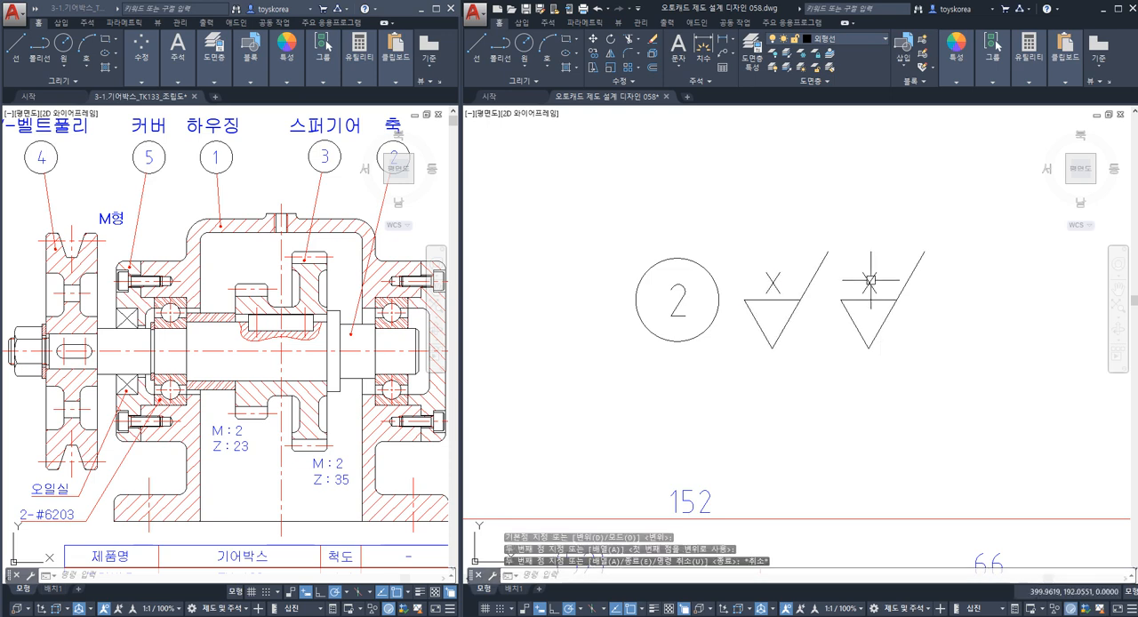
Change the text on the copied roughness symbol to "y" and finish the text edit.
{"action": "left_click", "coordinate": [869, 282]}
{"action": "double_click", "coordinate": [871, 283]}
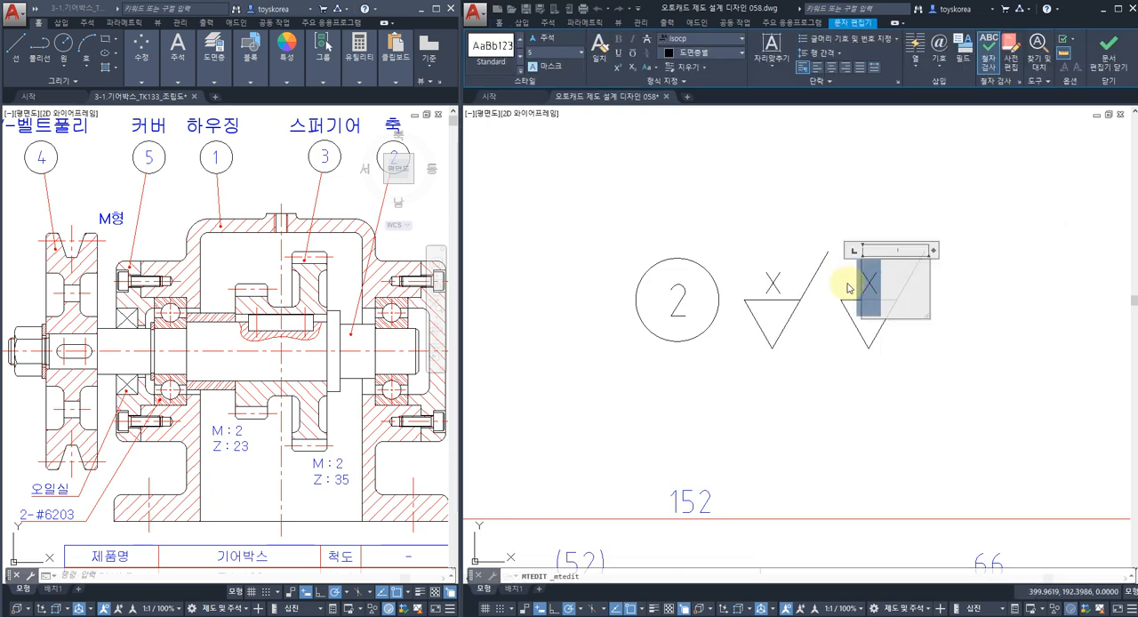
{"action": "type", "text": "y"}
{"action": "key", "text": "Escape"}
{"action": "scroll", "coordinate": [836, 365], "scroll_direction": "down", "scroll_amount": 2}
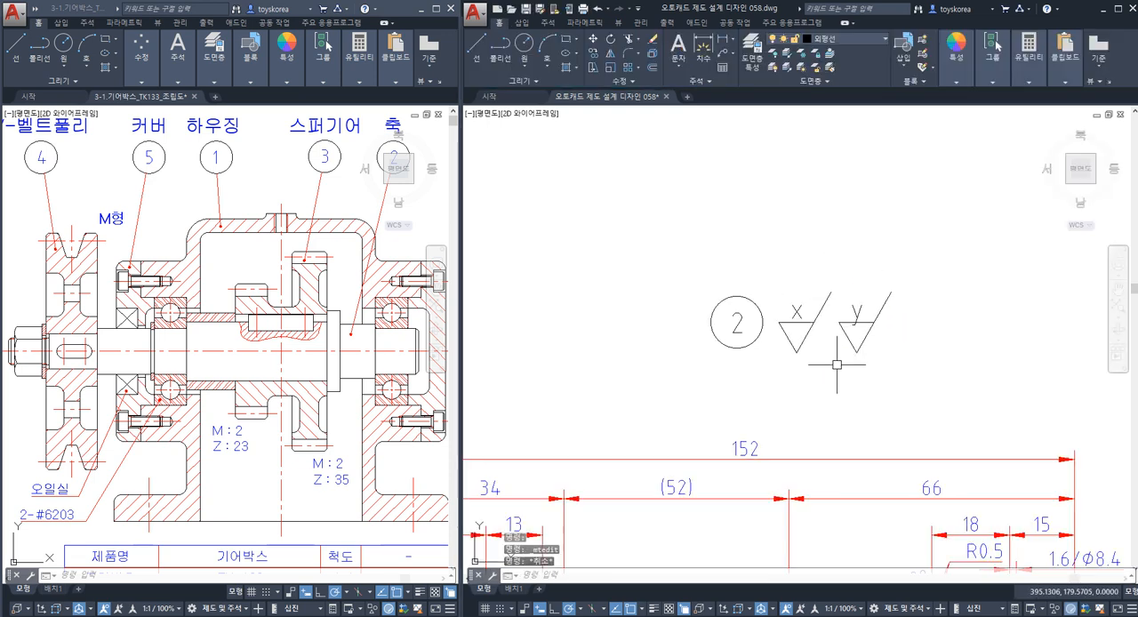
{"action": "middle_click_drag", "start_coordinate": [836, 365], "coordinate": [813, 285]}
{"action": "scroll", "coordinate": [769, 279], "scroll_direction": "up", "scroll_amount": 2}
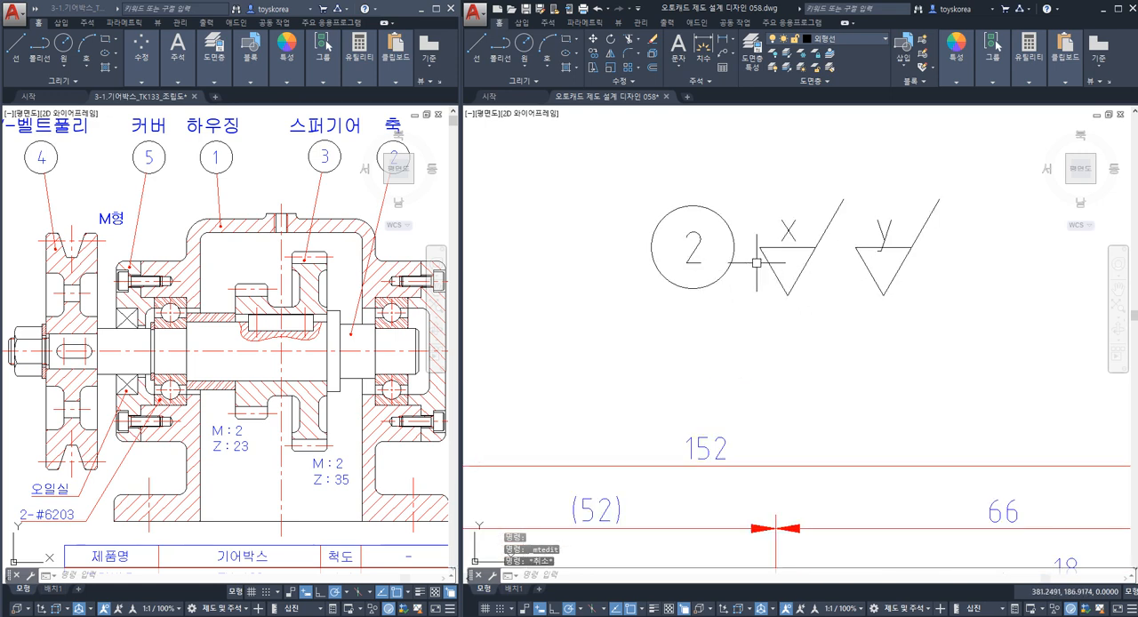
{"action": "scroll", "coordinate": [711, 229], "scroll_direction": "up", "scroll_amount": 2}
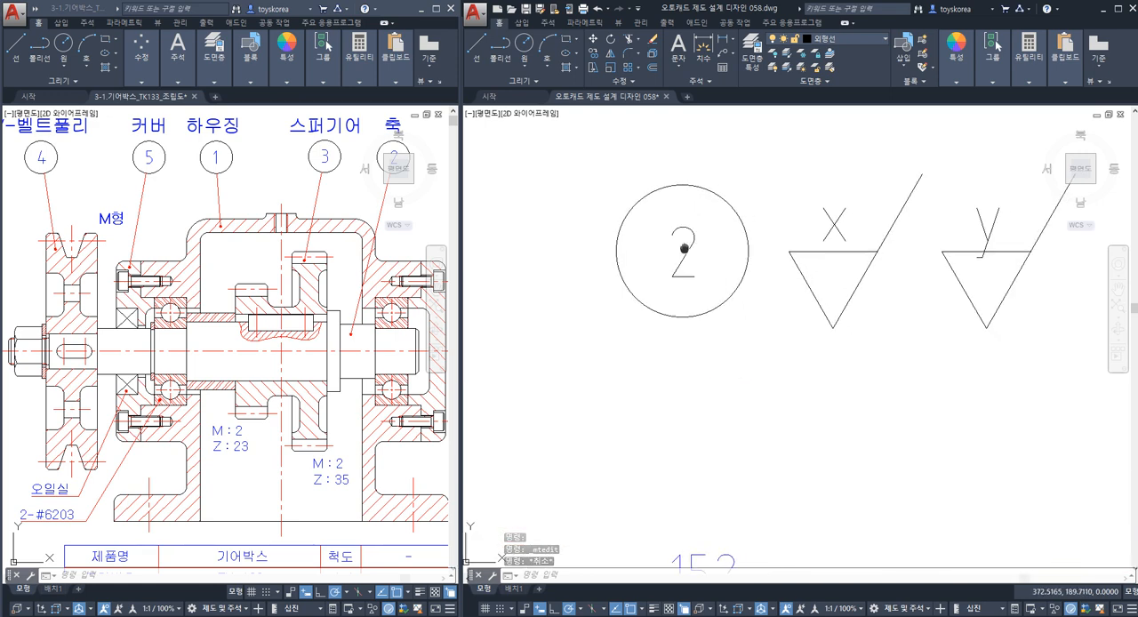
{"action": "left_click", "coordinate": [728, 219]}
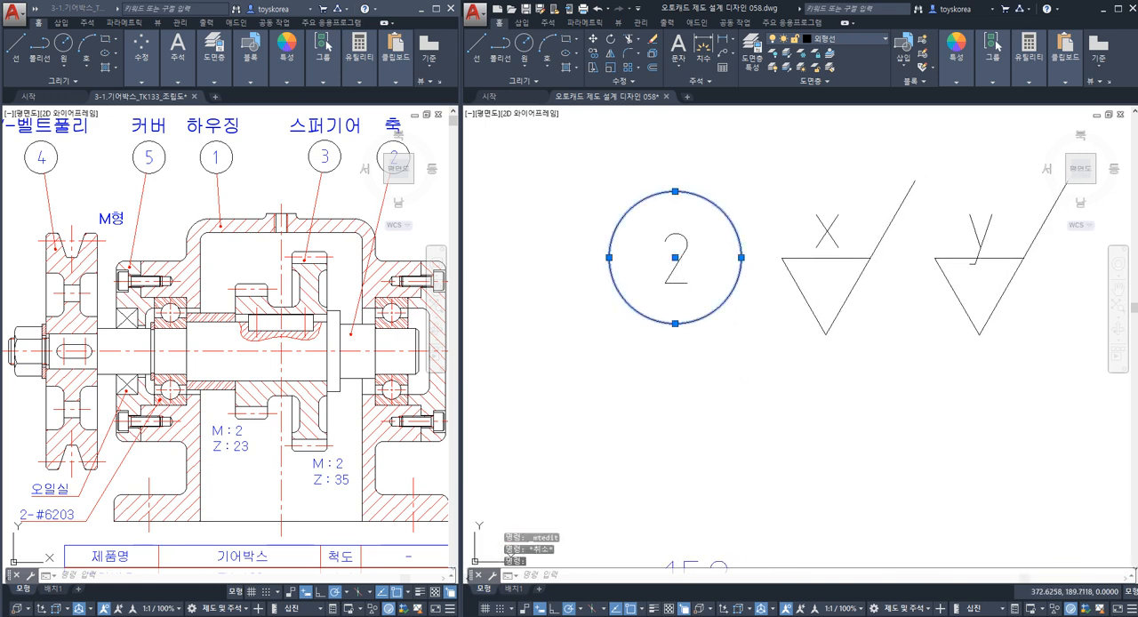
{"action": "key", "text": "Escape"}
{"action": "left_click", "coordinate": [681, 253]}
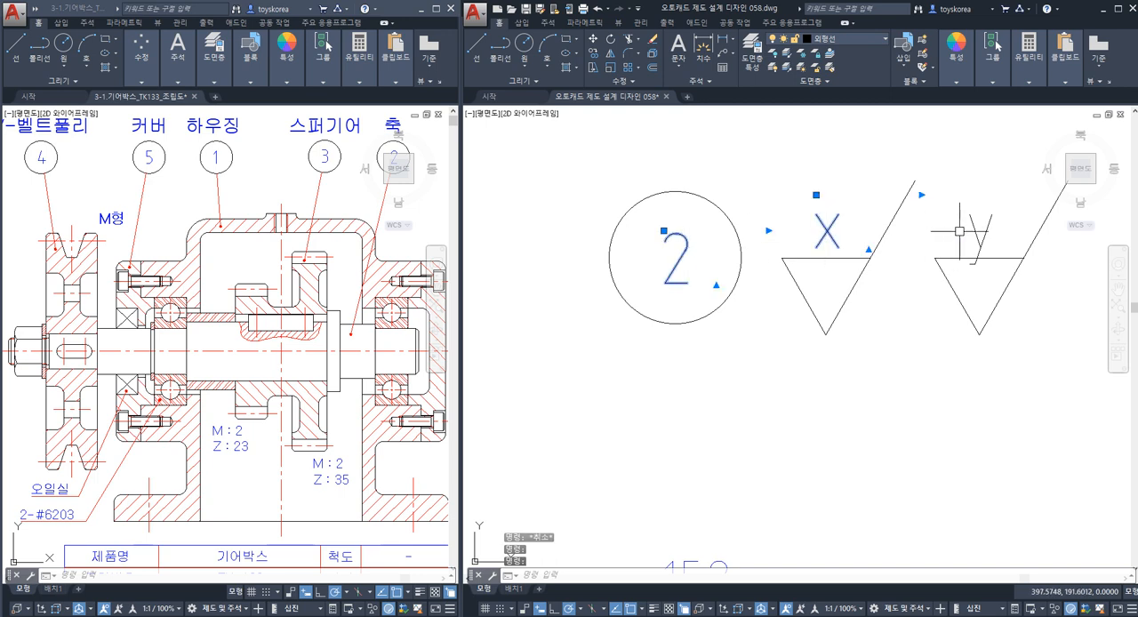
{"action": "key", "text": "Escape"}
{"action": "key", "text": "Escape"}
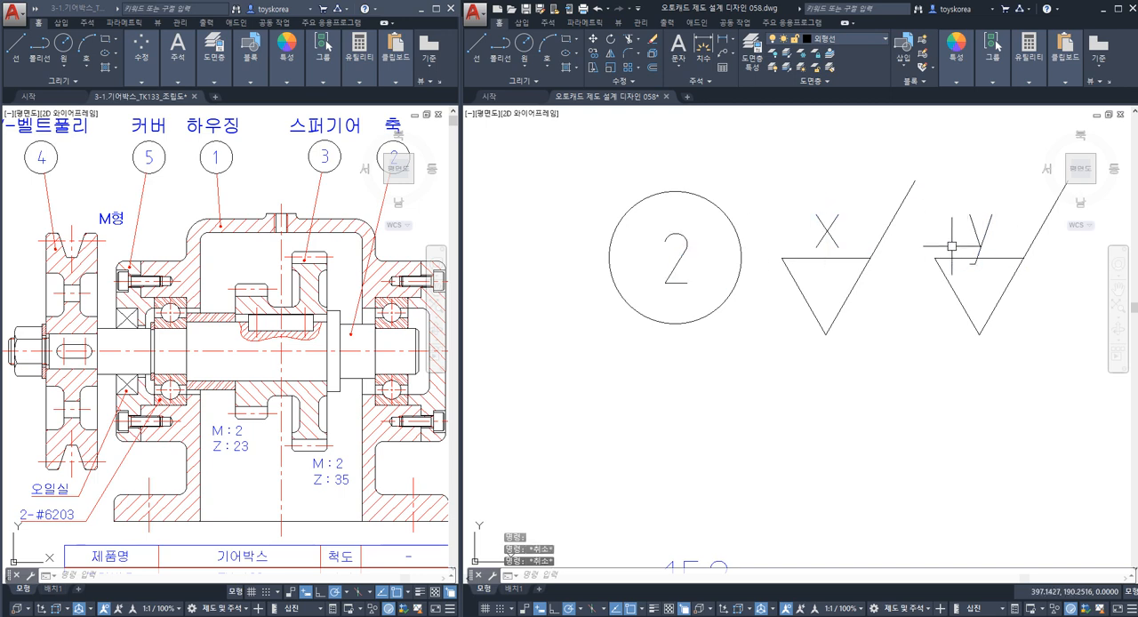
Examine the drawing's layer list with its colours, linetypes and lineweights in the layer properties, without changing any layer.
{"action": "type", "text": "la"}
{"action": "key", "text": "Return"}
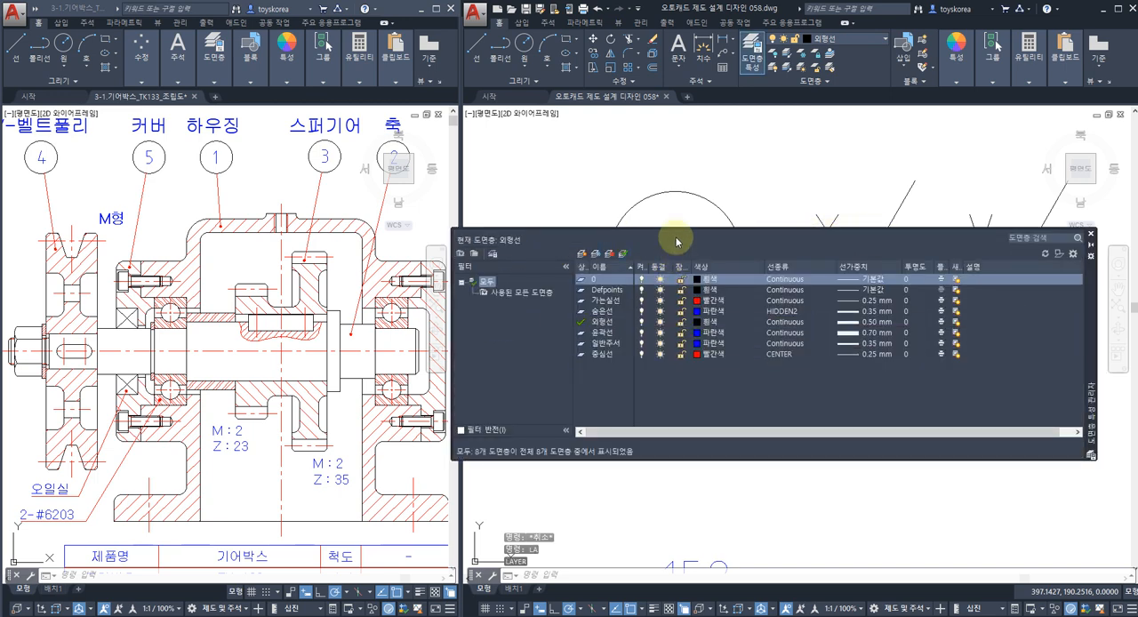
{"action": "left_click", "coordinate": [552, 238]}
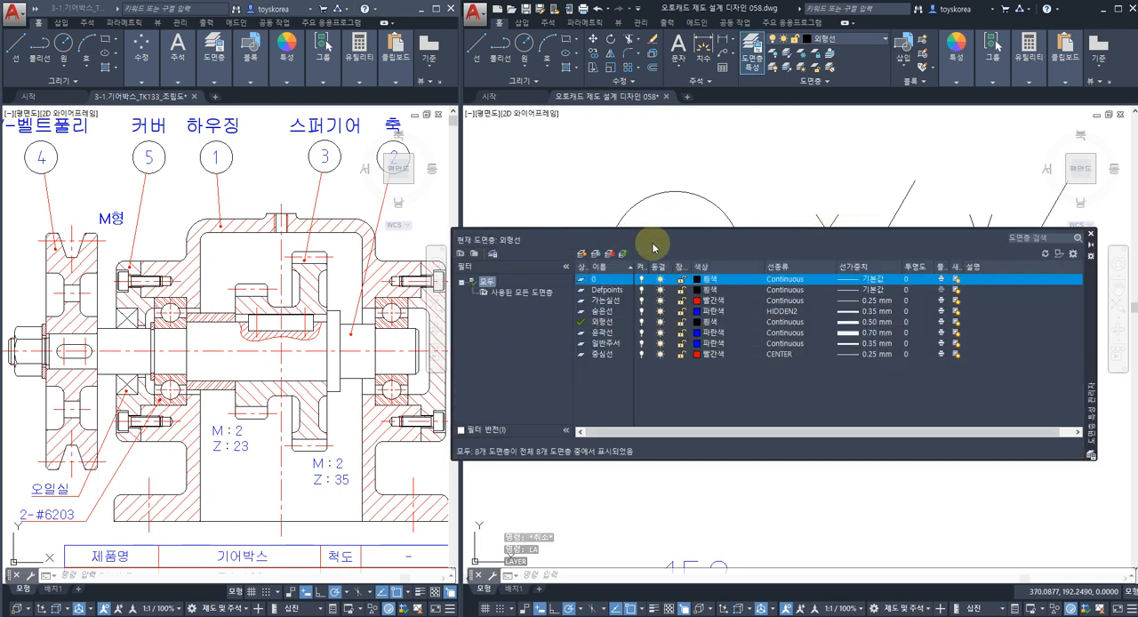
{"action": "left_click_drag", "start_coordinate": [1089, 285], "coordinate": [983, 394]}
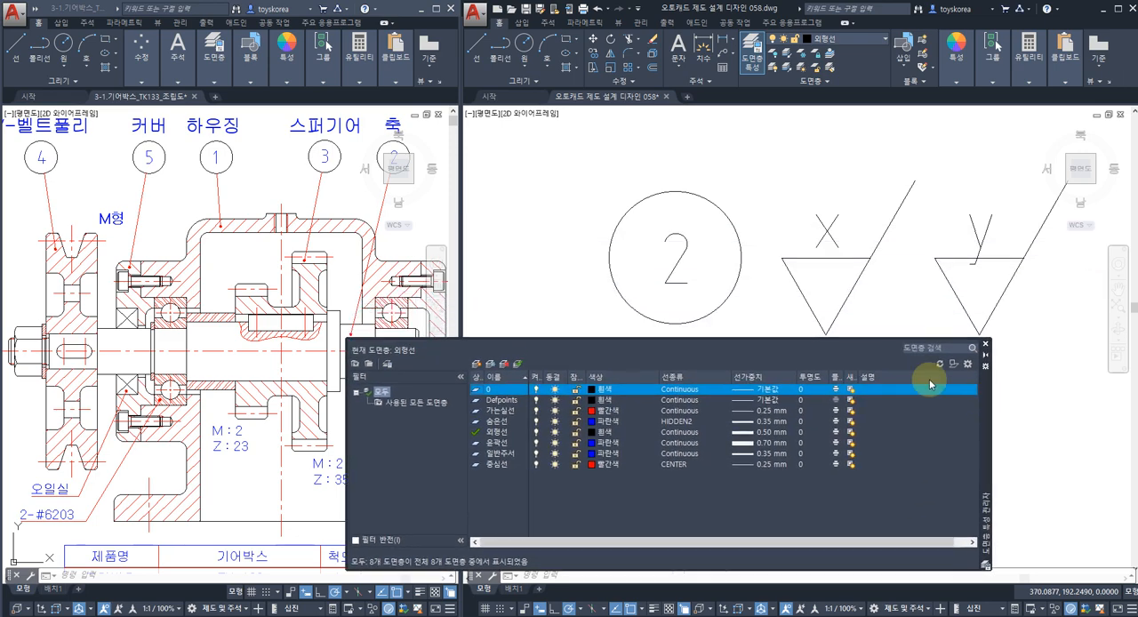
{"action": "left_click", "coordinate": [692, 259]}
{"action": "left_click", "coordinate": [680, 252]}
{"action": "left_click", "coordinate": [830, 223]}
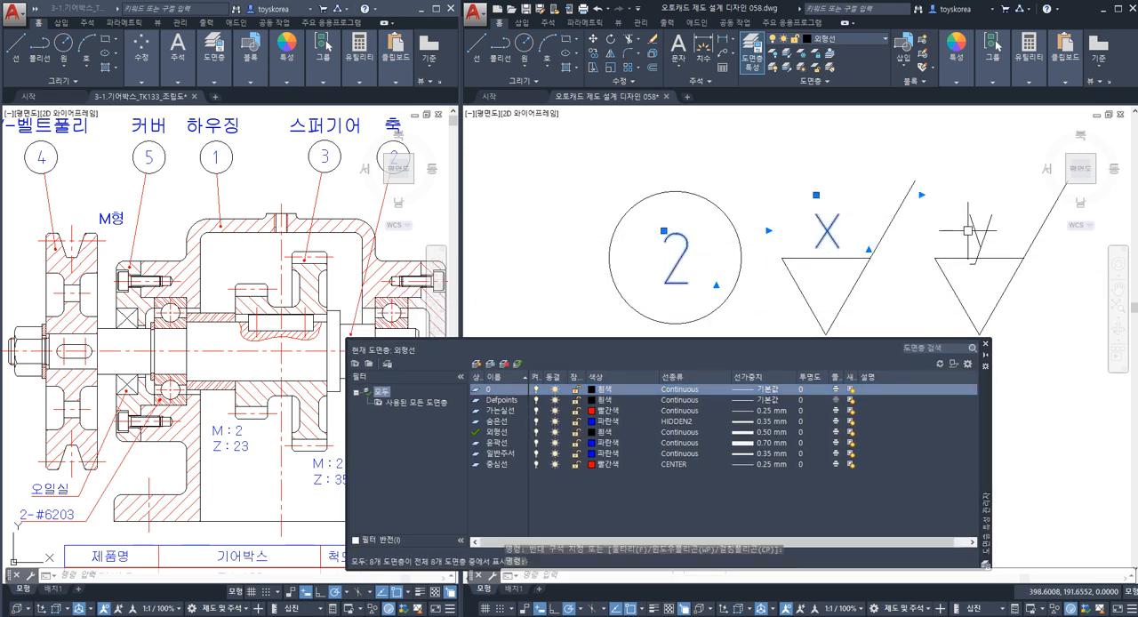
{"action": "key", "text": "Escape"}
{"action": "key", "text": "Escape"}
{"action": "key", "text": "Escape"}
{"action": "left_click", "coordinate": [985, 344]}
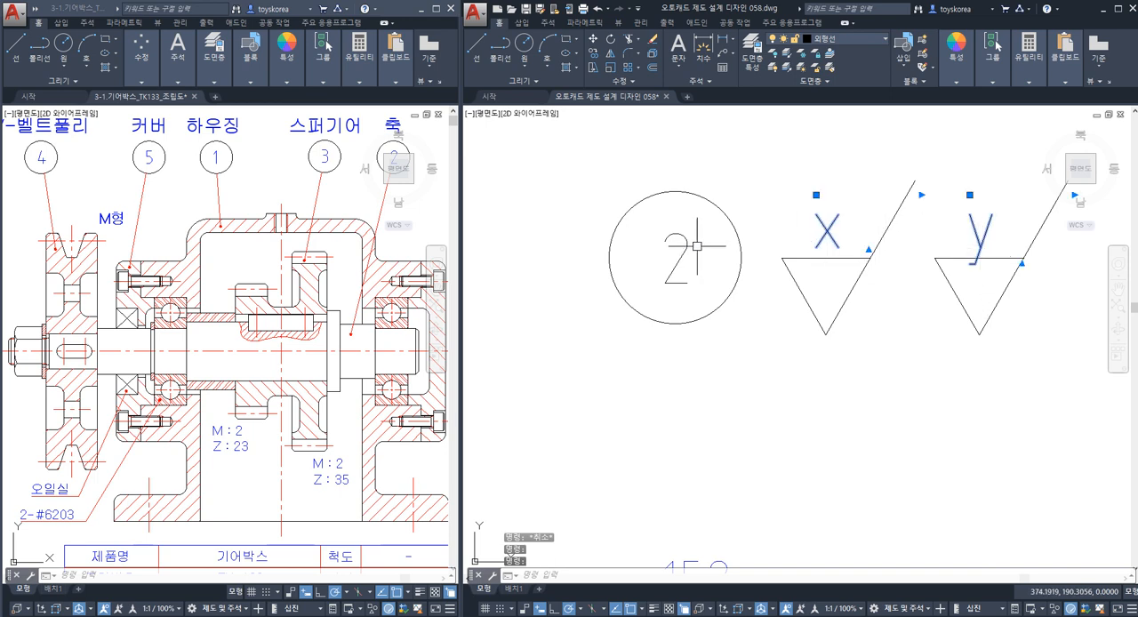
Put the balloon text "2" and the roughness letters "x" and "y" on the layer 일반주서.
{"action": "left_click", "coordinate": [827, 38]}
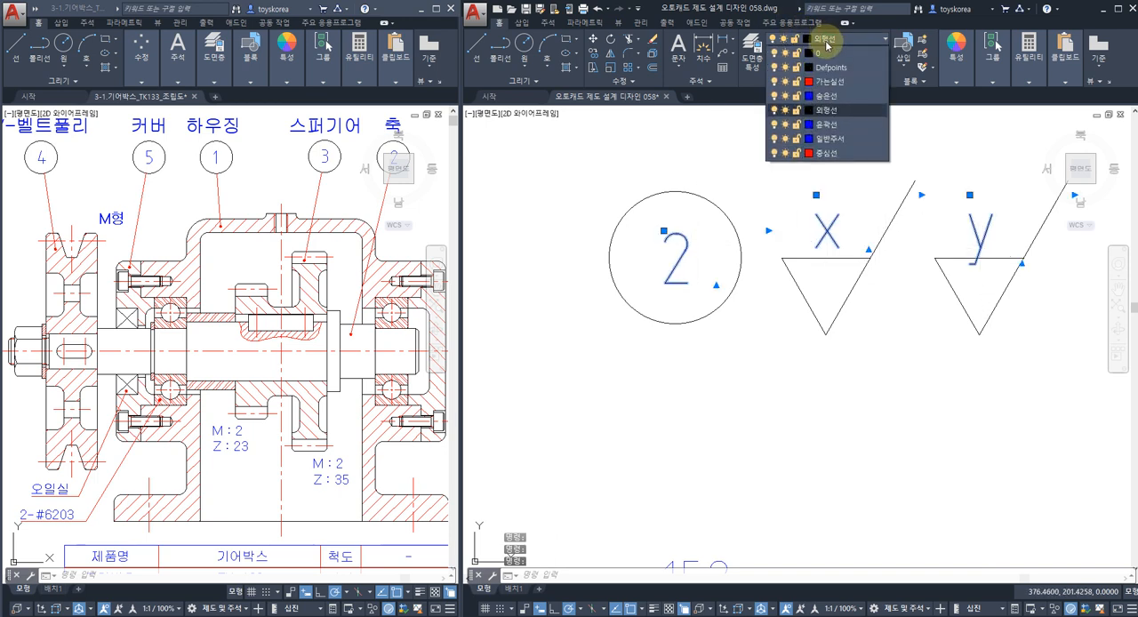
{"action": "left_click", "coordinate": [836, 139]}
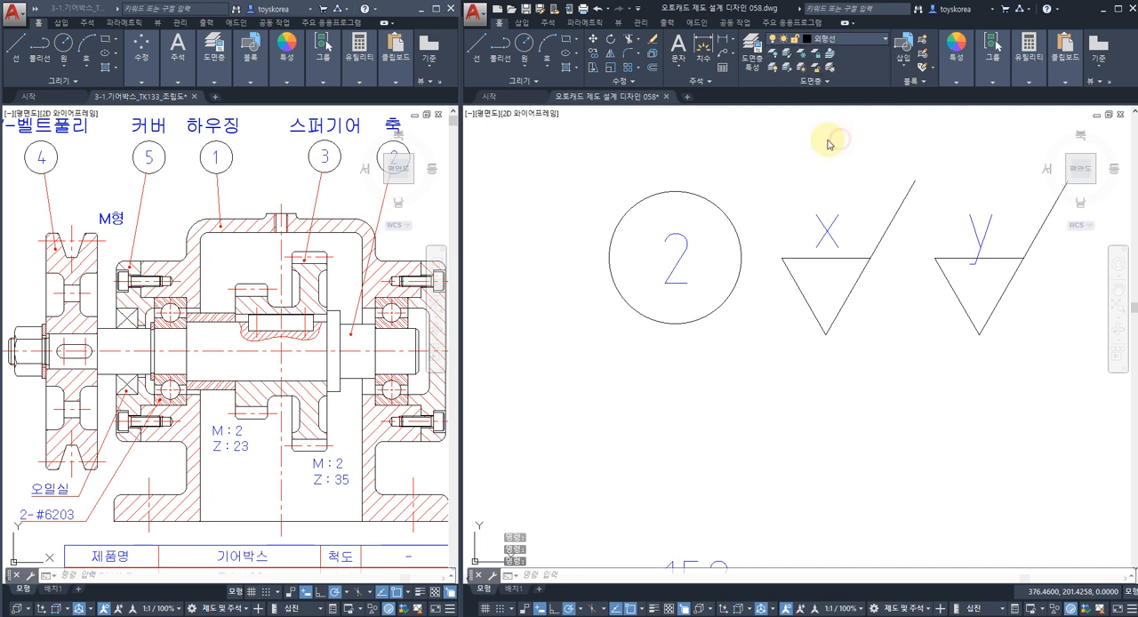
{"action": "key", "text": "Escape"}
{"action": "middle_click_drag", "start_coordinate": [824, 312], "coordinate": [805, 314]}
{"action": "left_click", "coordinate": [847, 344]}
{"action": "left_click", "coordinate": [749, 279]}
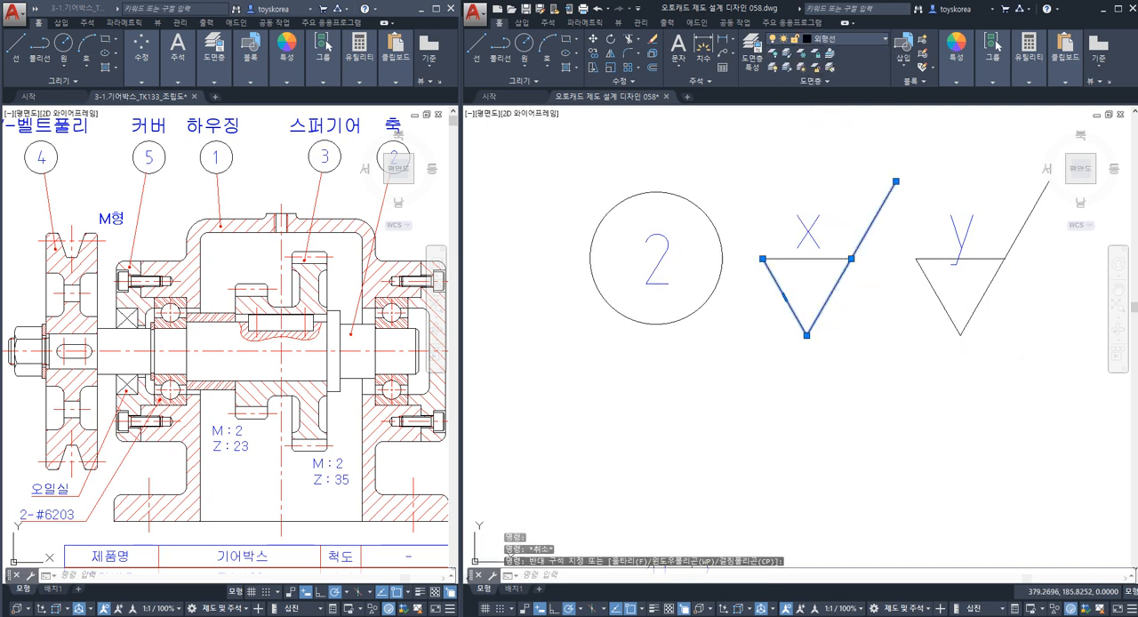
{"action": "left_click", "coordinate": [747, 278]}
{"action": "left_click", "coordinate": [712, 279]}
{"action": "key", "text": "Escape"}
{"action": "left_click", "coordinate": [965, 343]}
{"action": "left_click", "coordinate": [935, 321]}
{"action": "key", "text": "Escape"}
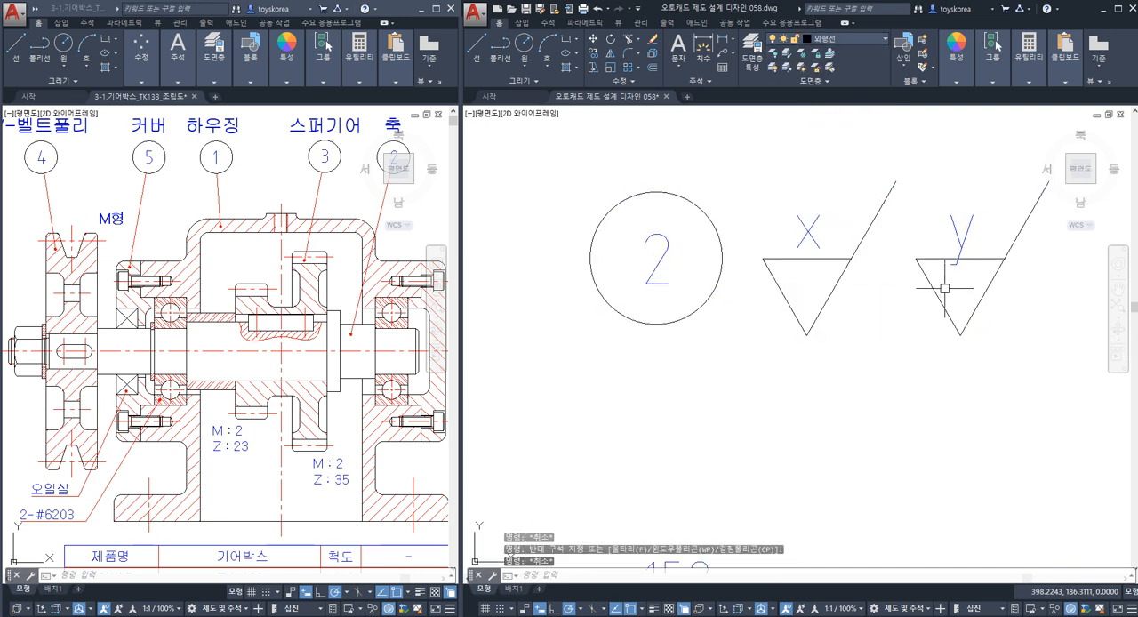
{"action": "left_click", "coordinate": [1001, 330]}
{"action": "left_click", "coordinate": [846, 311]}
{"action": "key", "text": "Escape"}
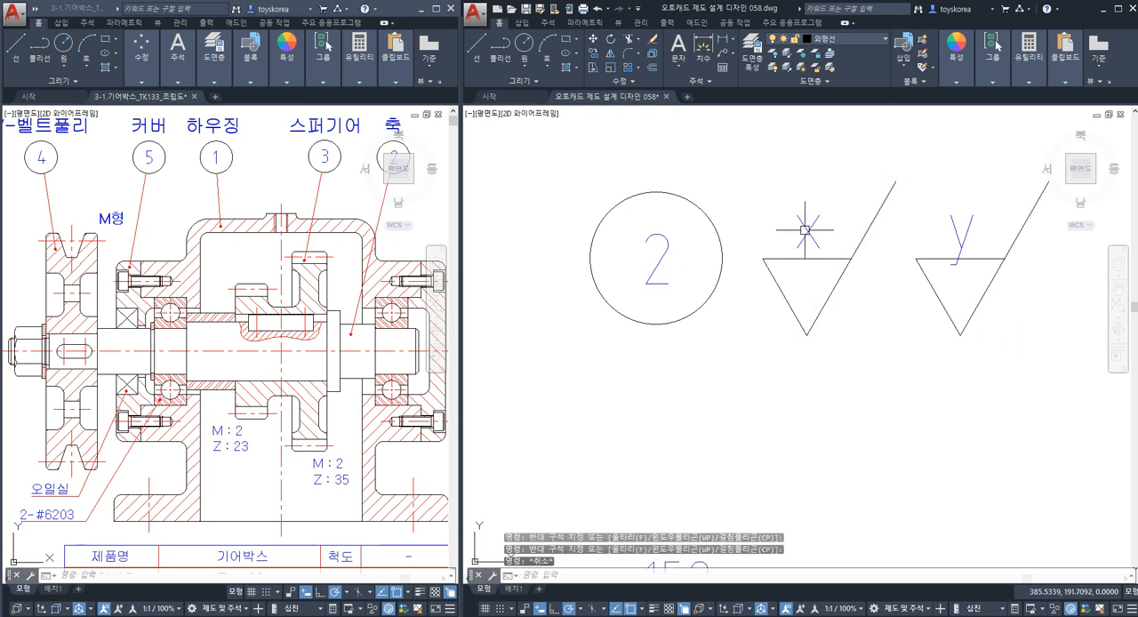
{"action": "left_click", "coordinate": [806, 233]}
{"action": "left_click", "coordinate": [954, 235]}
{"action": "left_click", "coordinate": [656, 256]}
{"action": "key", "text": "Escape"}
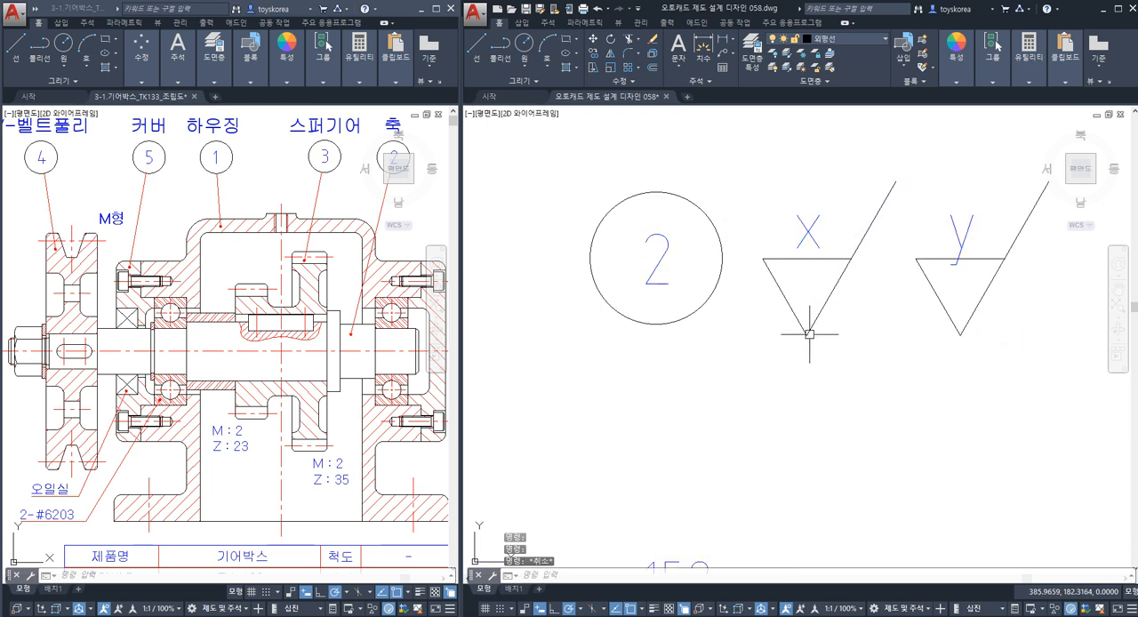
Copy the "y" text of the second roughness symbol into the gap between the two triangles.
{"action": "middle_click_drag", "start_coordinate": [873, 321], "coordinate": [729, 313]}
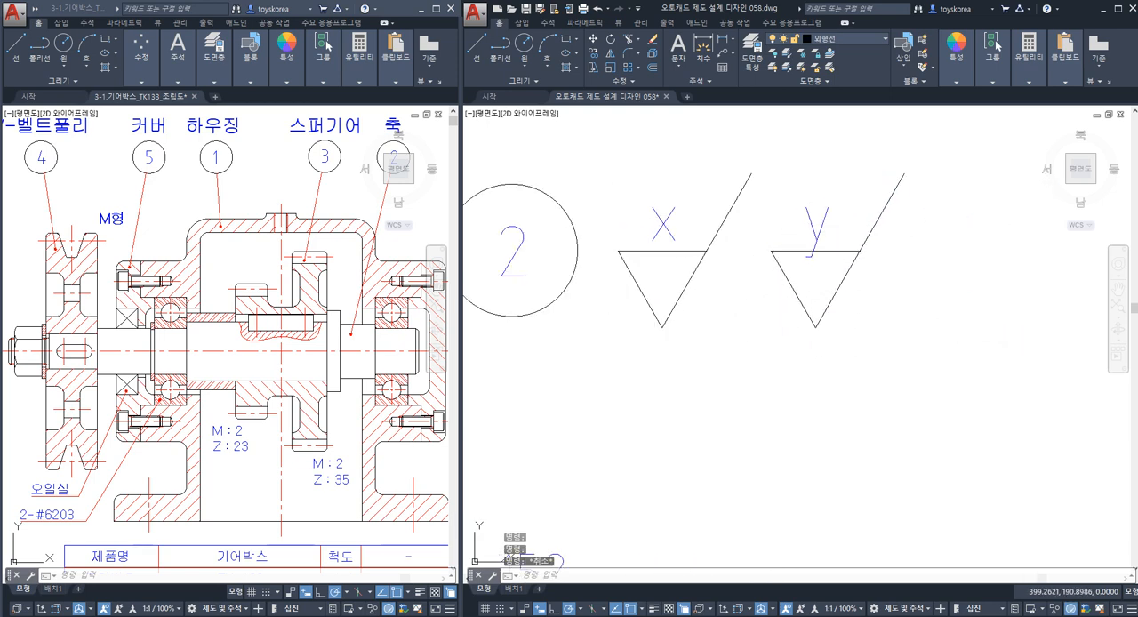
{"action": "left_click", "coordinate": [811, 233]}
{"action": "key", "text": "Return"}
{"action": "left_click", "coordinate": [811, 233]}
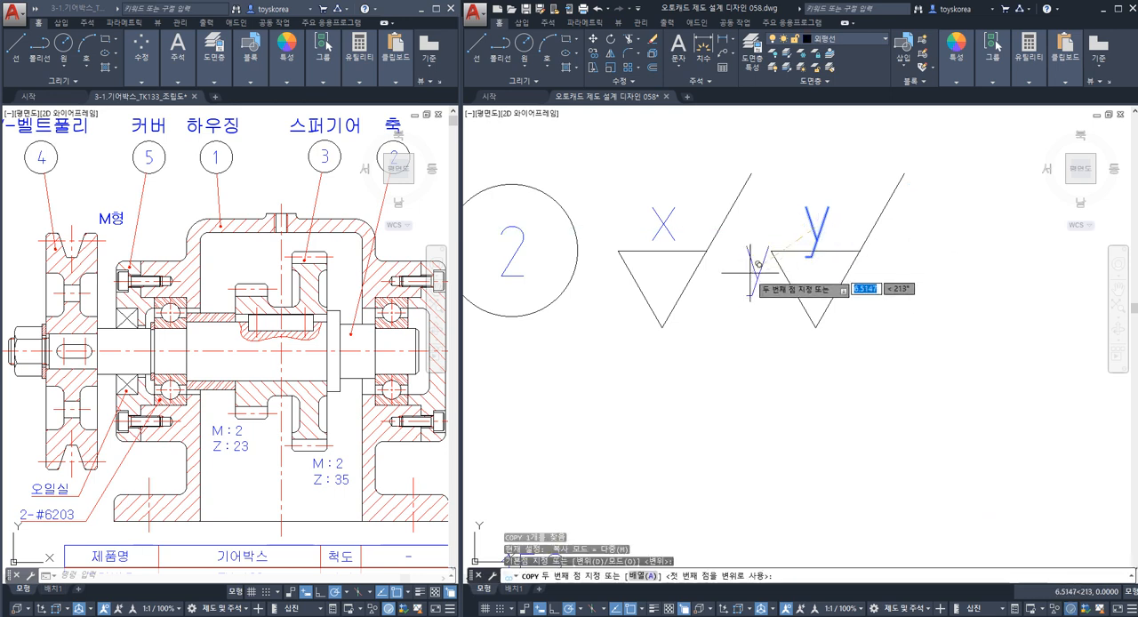
{"action": "left_click", "coordinate": [746, 311]}
{"action": "key", "text": "Escape"}
{"action": "left_click", "coordinate": [750, 311]}
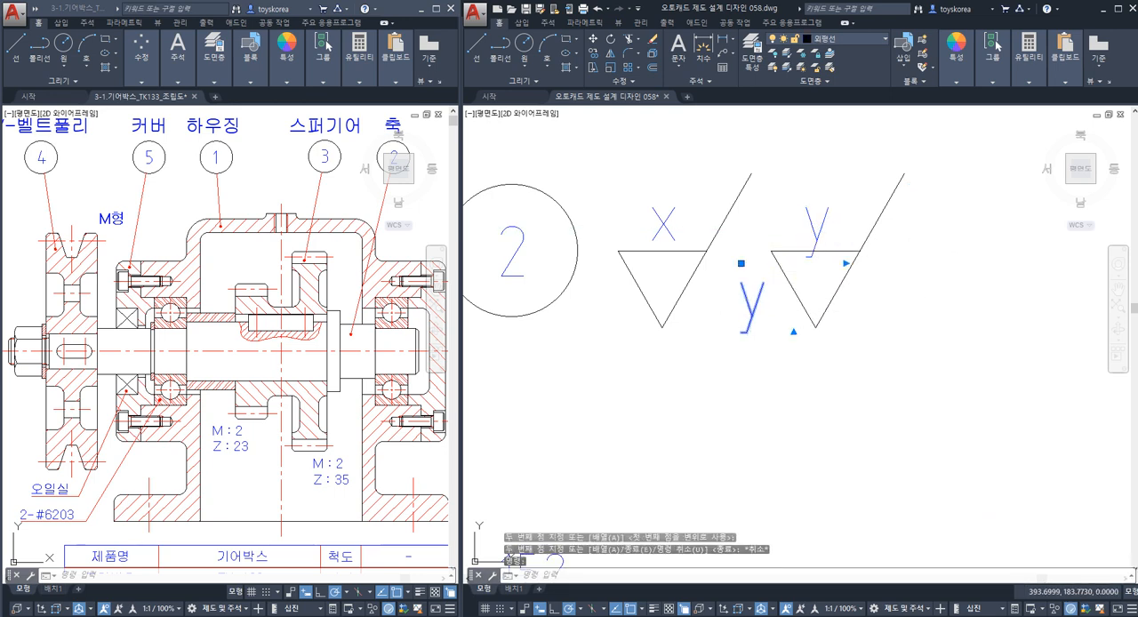
Replace the copied "y" with a spaced pair of parentheses and widen the text frame so both fit on one line.
{"action": "double_click", "coordinate": [751, 305]}
{"action": "type", "text": "("}
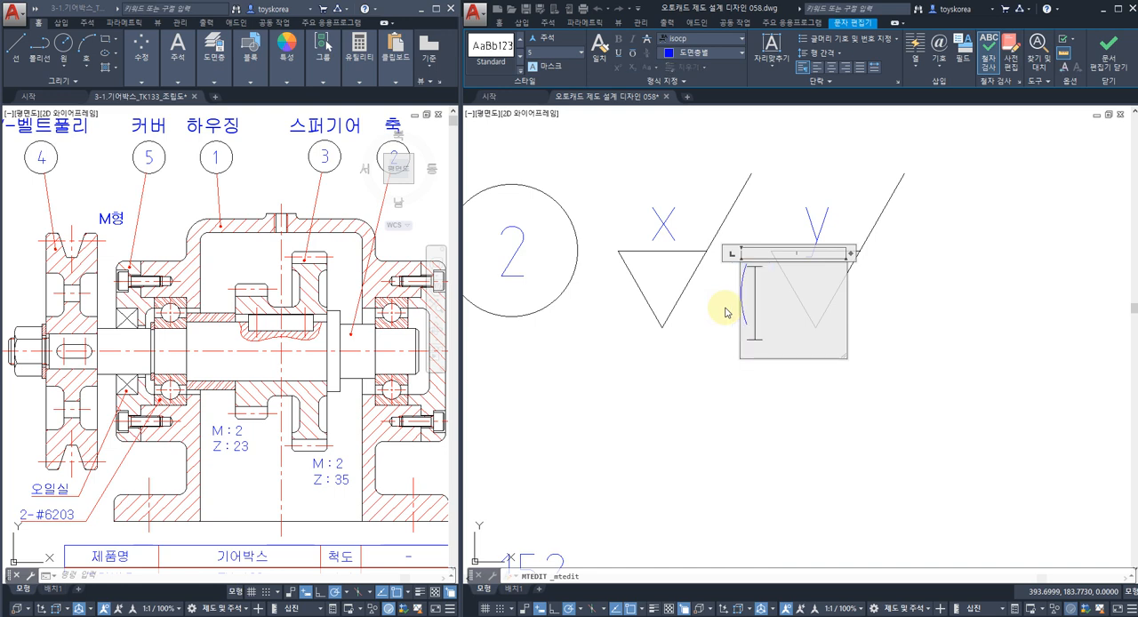
{"action": "key", "text": "ctrl+z"}
{"action": "type", "text": ")"}
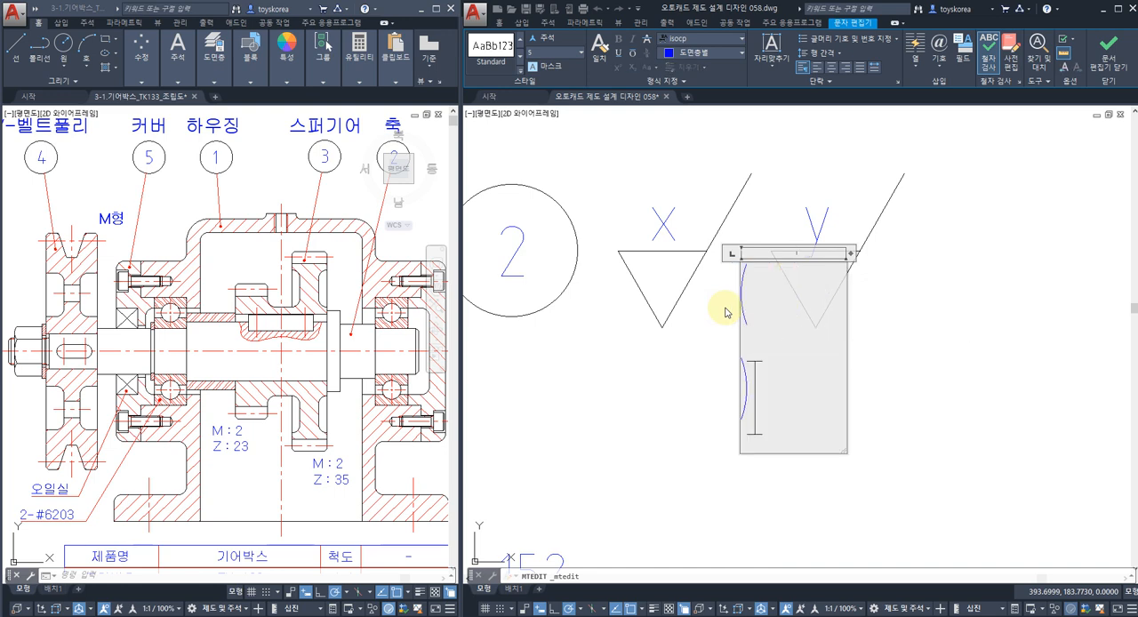
{"action": "key", "text": "BackSpace"}
{"action": "key", "text": "Return"}
{"action": "type", "text": ")"}
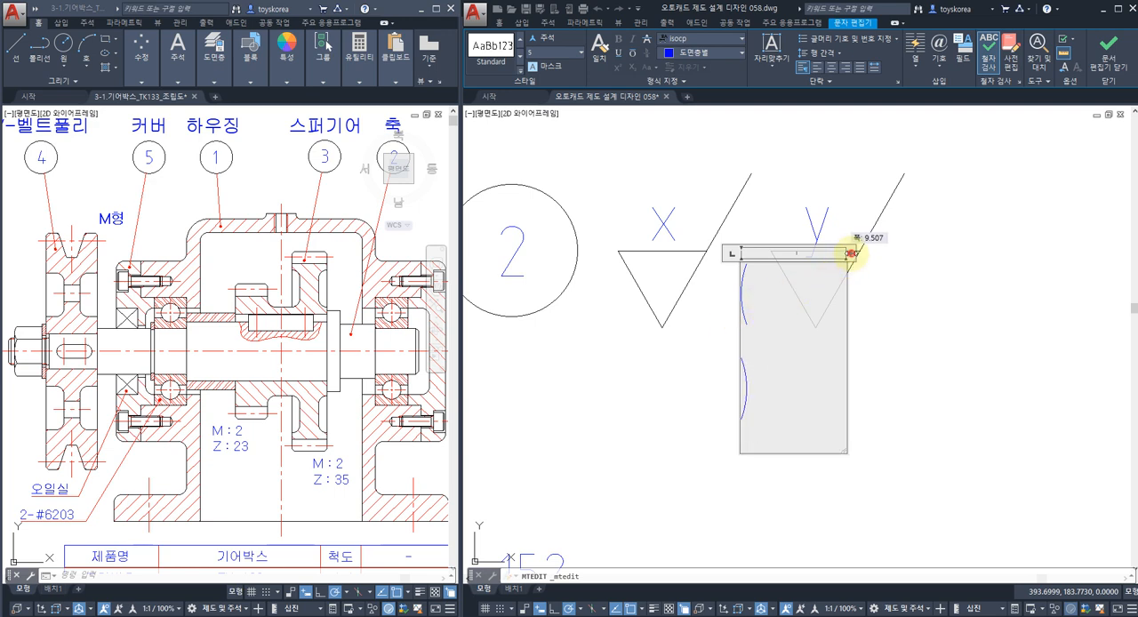
{"action": "left_click_drag", "start_coordinate": [855, 253], "coordinate": [901, 253]}
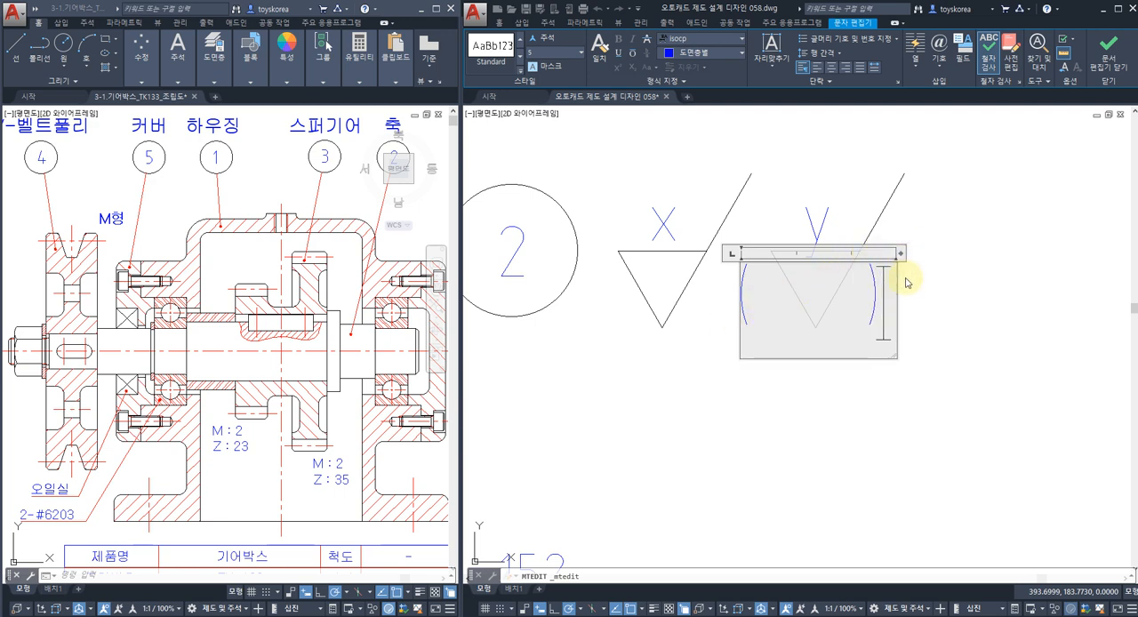
{"action": "left_click", "coordinate": [852, 404]}
Move the parentheses text slightly to the right so that it is centred around the "y" roughness symbol.
{"action": "type", "text": "m"}
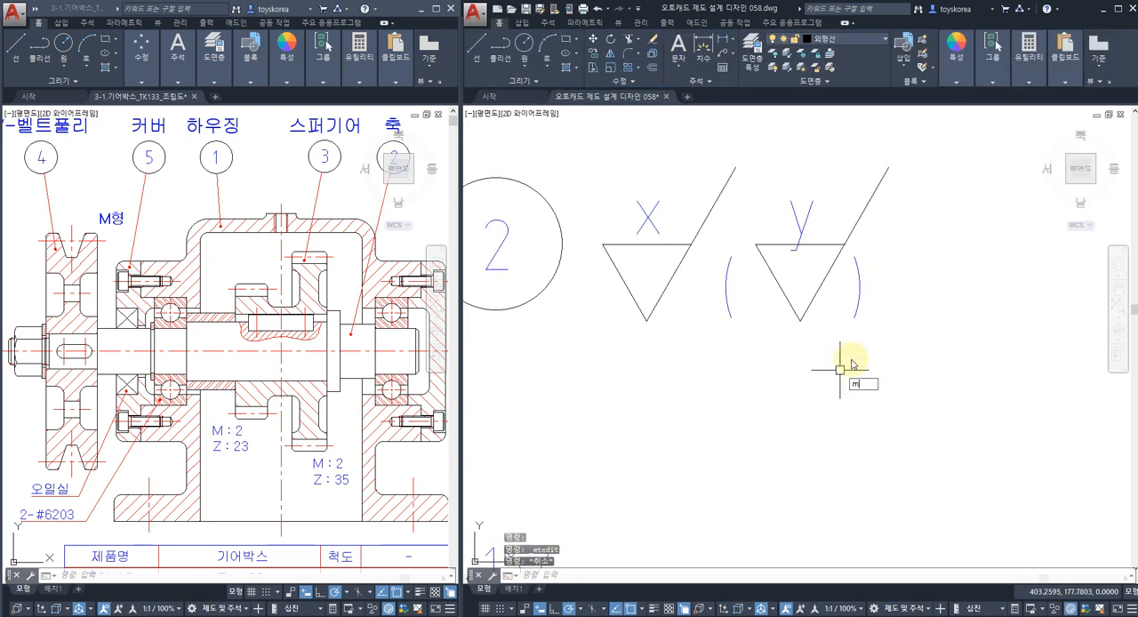
{"action": "key", "text": "Return"}
{"action": "left_click", "coordinate": [843, 302]}
{"action": "key", "text": "Return"}
{"action": "left_click", "coordinate": [802, 338]}
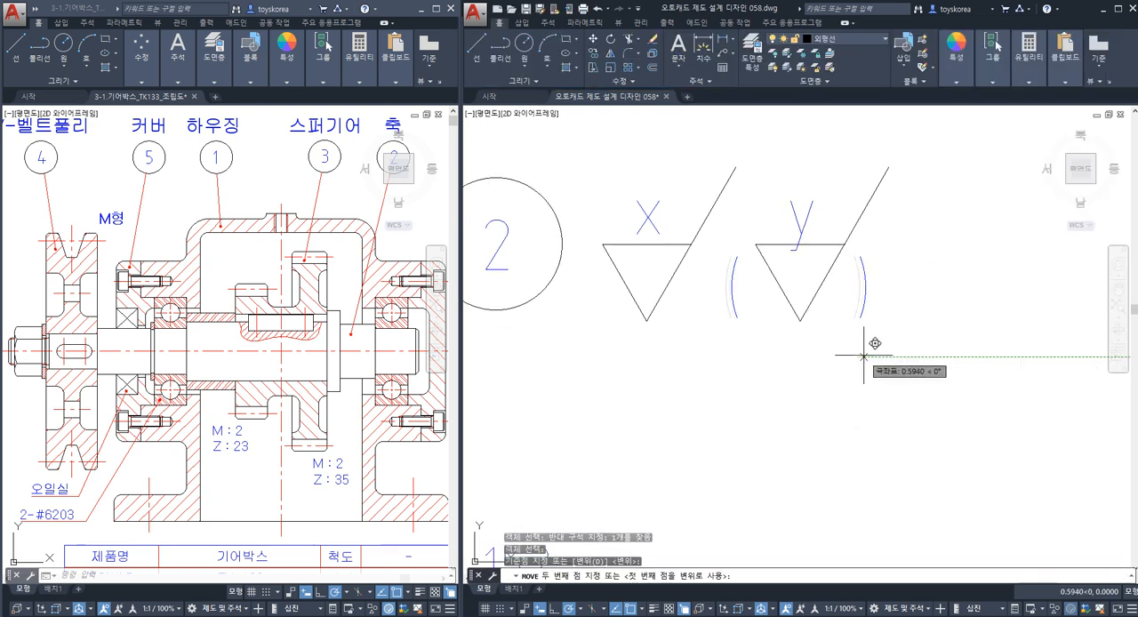
{"action": "key", "text": "Escape"}
Examine the "x" and "y" roughness symbols beside the part number balloon together with the dimensioned shaft surfaces.
{"action": "scroll", "coordinate": [711, 324], "scroll_direction": "down", "scroll_amount": 5}
{"action": "scroll", "coordinate": [696, 307], "scroll_direction": "up", "scroll_amount": 1}
{"action": "scroll", "coordinate": [765, 326], "scroll_direction": "up", "scroll_amount": 2}
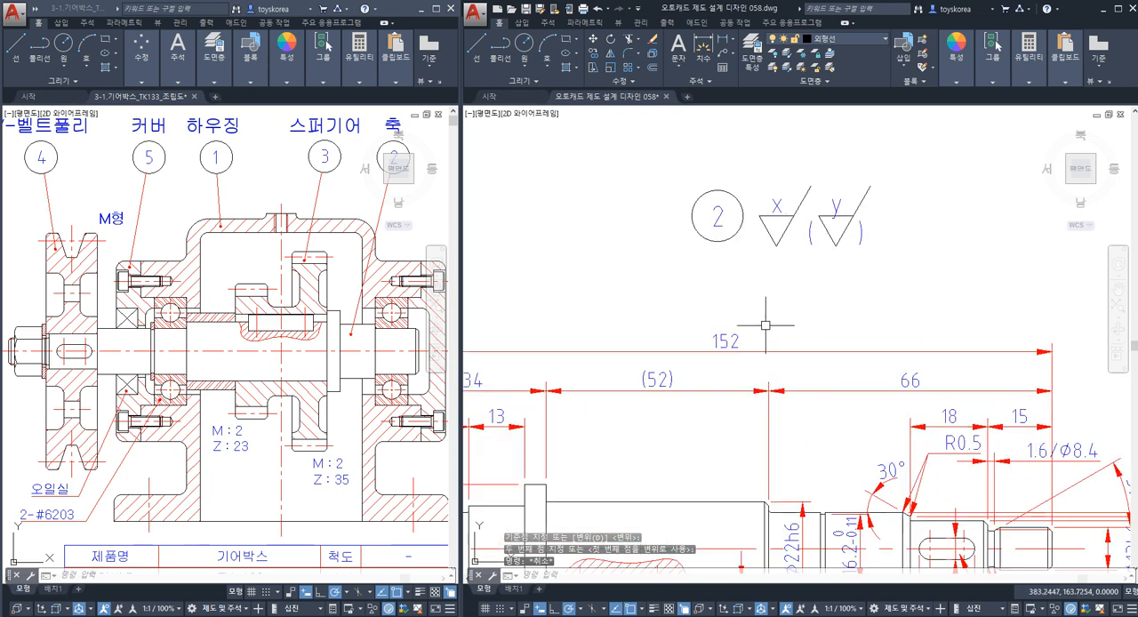
{"action": "left_click", "coordinate": [795, 261]}
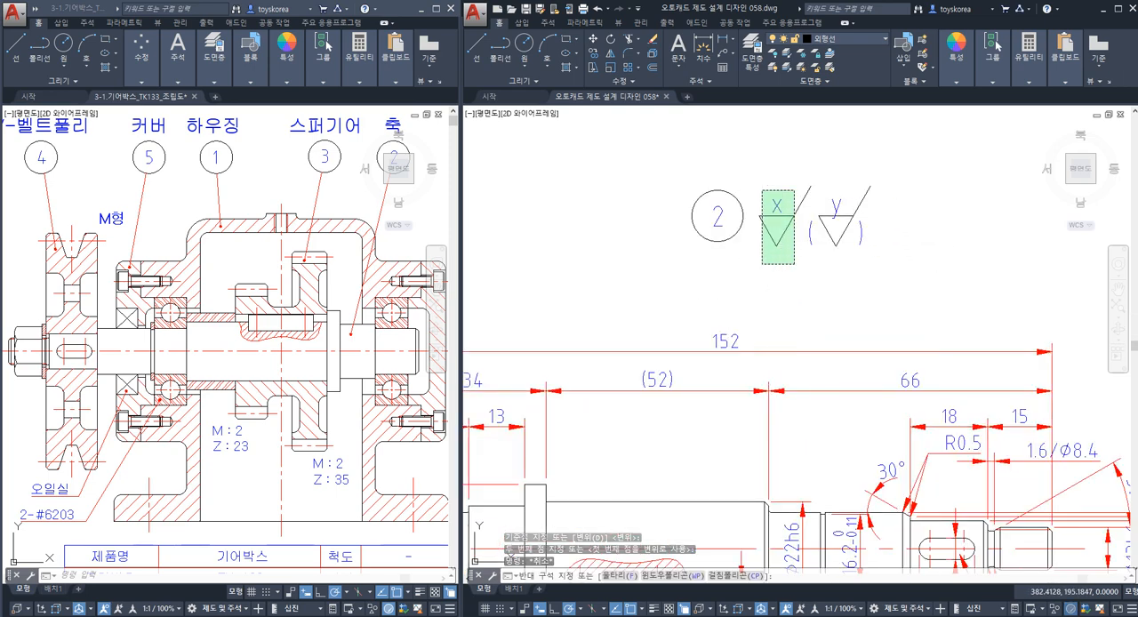
{"action": "left_click", "coordinate": [762, 188]}
{"action": "key", "text": "Escape"}
{"action": "left_click", "coordinate": [861, 271]}
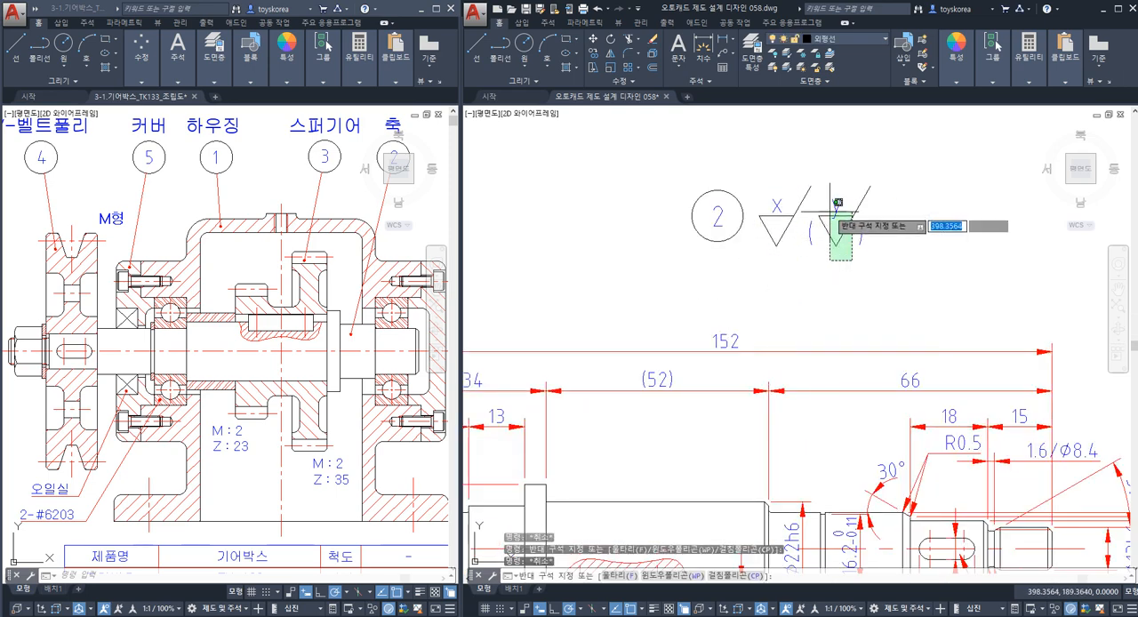
{"action": "left_click", "coordinate": [828, 204]}
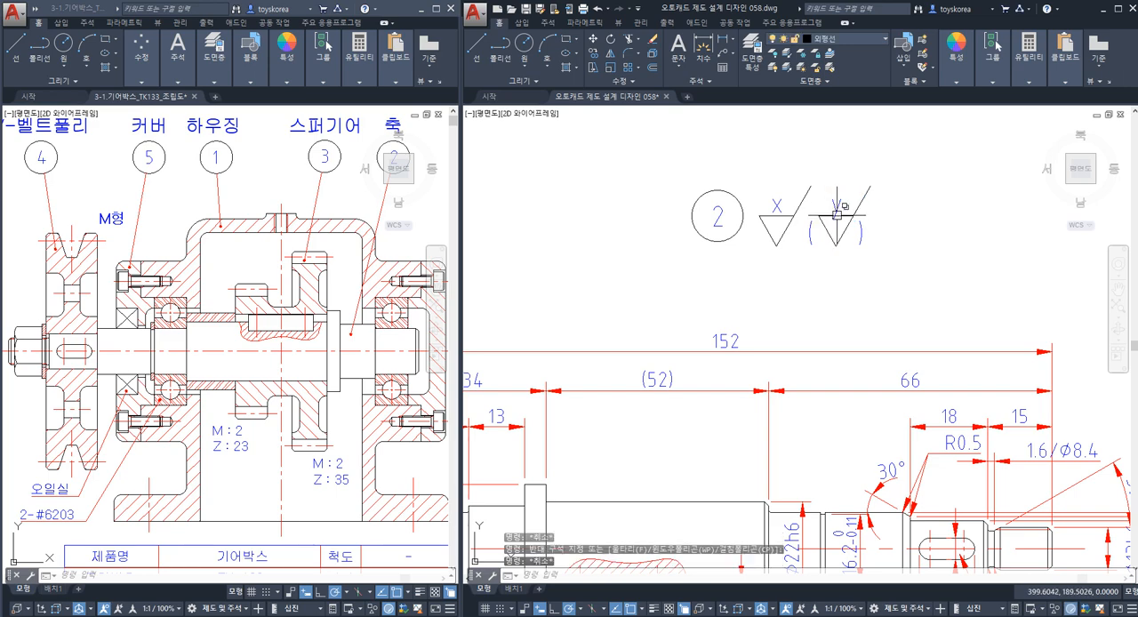
{"action": "key", "text": "Escape"}
{"action": "middle_click_drag", "start_coordinate": [745, 399], "coordinate": [808, 300]}
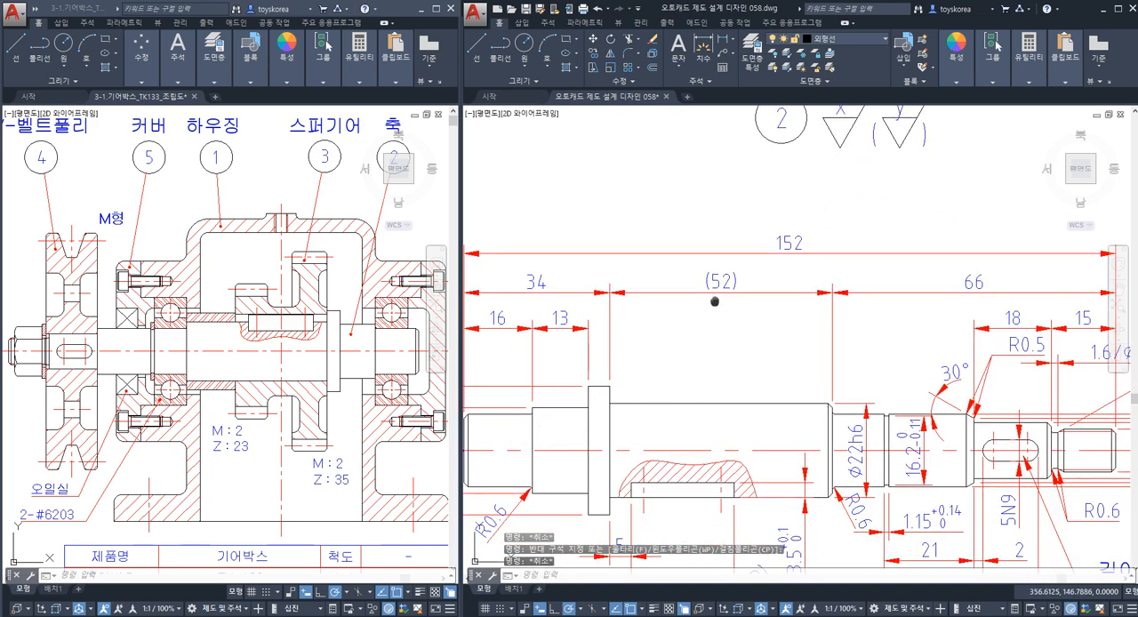
{"action": "middle_click_drag", "start_coordinate": [716, 301], "coordinate": [662, 396]}
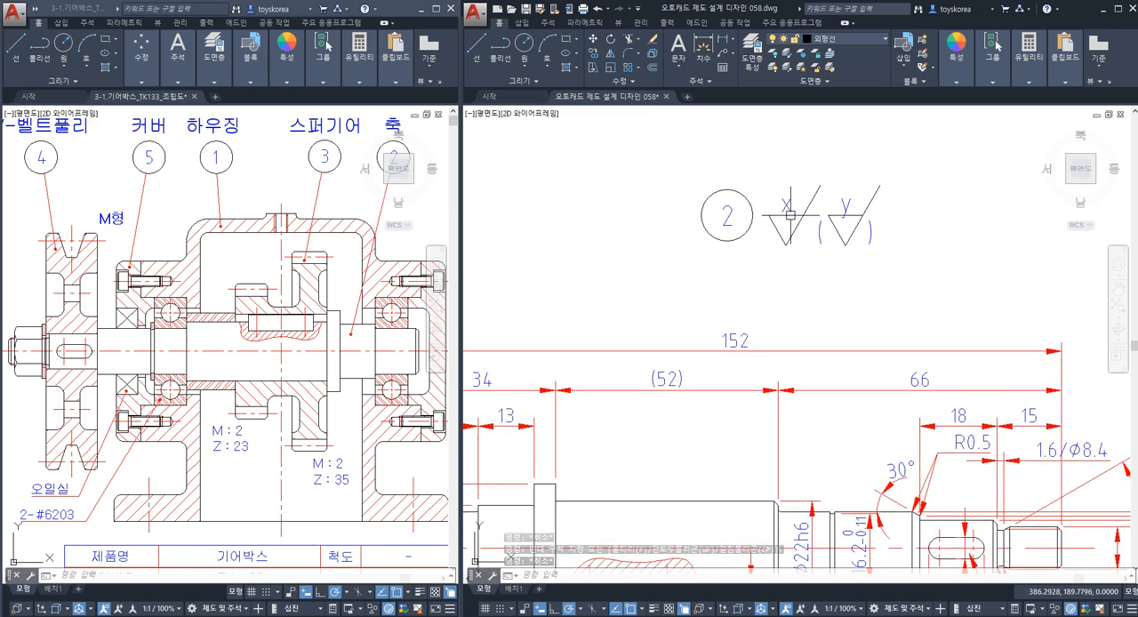
{"action": "left_click", "coordinate": [850, 251]}
{"action": "left_click", "coordinate": [842, 232]}
{"action": "key", "text": "Escape"}
{"action": "left_click", "coordinate": [853, 242]}
{"action": "left_click", "coordinate": [836, 200]}
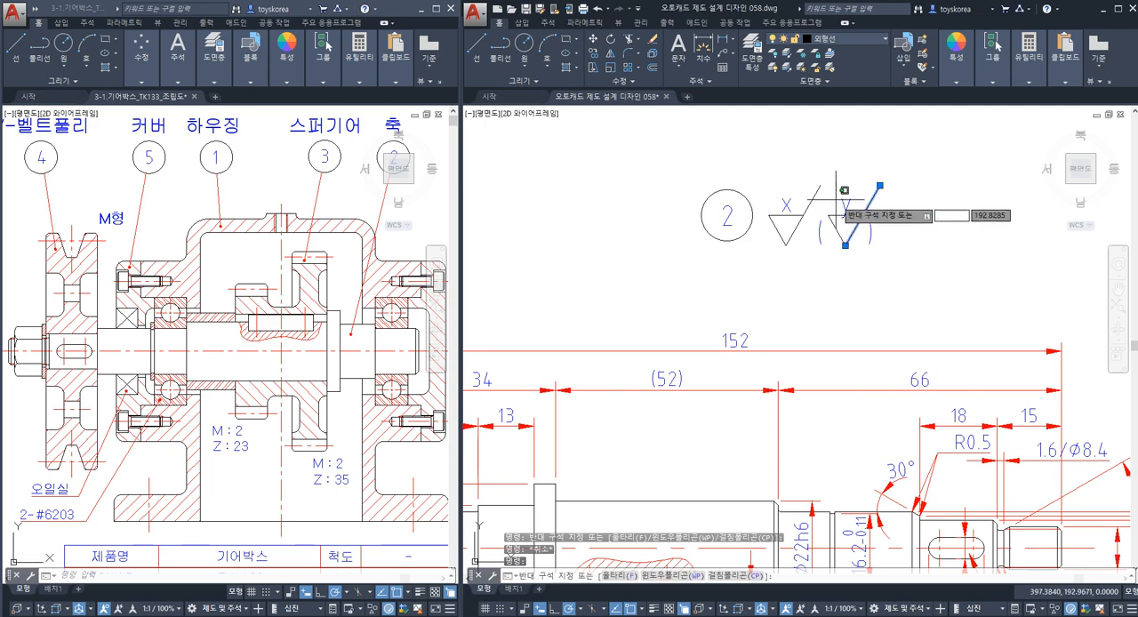
{"action": "key", "text": "Escape"}
{"action": "key", "text": "Escape"}
{"action": "mouse_move", "coordinate": [740, 357]}
{"action": "middle_mouse_down"}
{"action": "mouse_move", "coordinate": [773, 234]}
{"action": "mouse_move", "coordinate": [808, 337]}
{"action": "middle_mouse_up"}
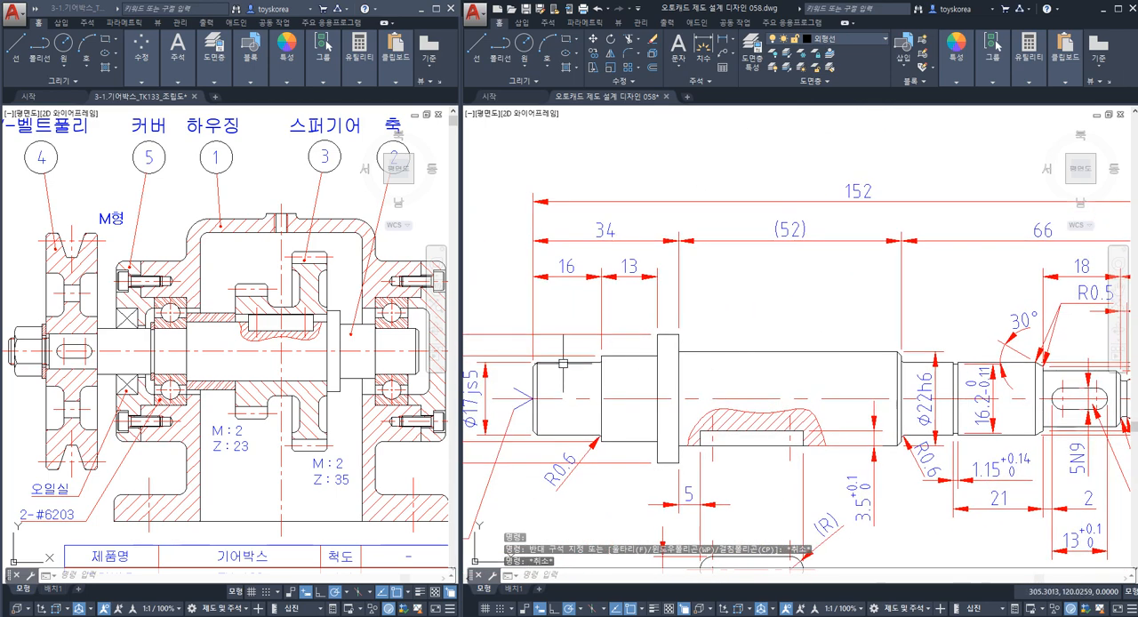
{"action": "scroll", "coordinate": [563, 362], "scroll_direction": "down", "scroll_amount": 3}
{"action": "scroll", "coordinate": [762, 323], "scroll_direction": "up", "scroll_amount": 6}
{"action": "left_click", "coordinate": [805, 285]}
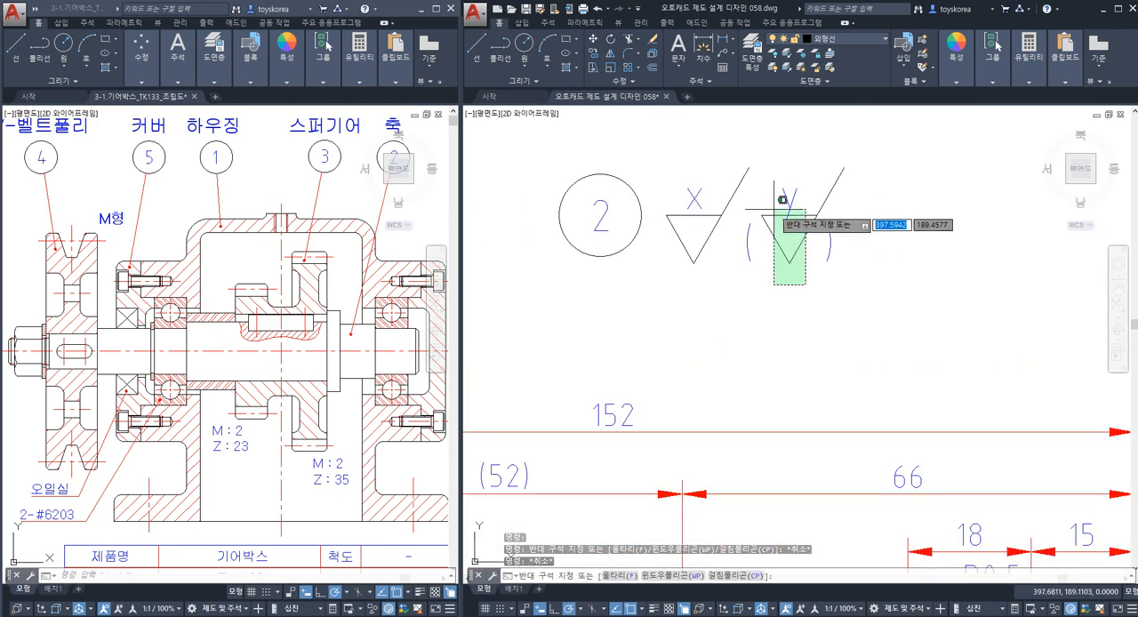
{"action": "key", "text": "Escape"}
Copy the "y" roughness symbol with its letter, but without the parentheses, horizontally to the empty area right of the shaft.
{"action": "middle_click_drag", "start_coordinate": [770, 429], "coordinate": [770, 286]}
{"action": "scroll", "coordinate": [761, 439], "scroll_direction": "down", "scroll_amount": 2}
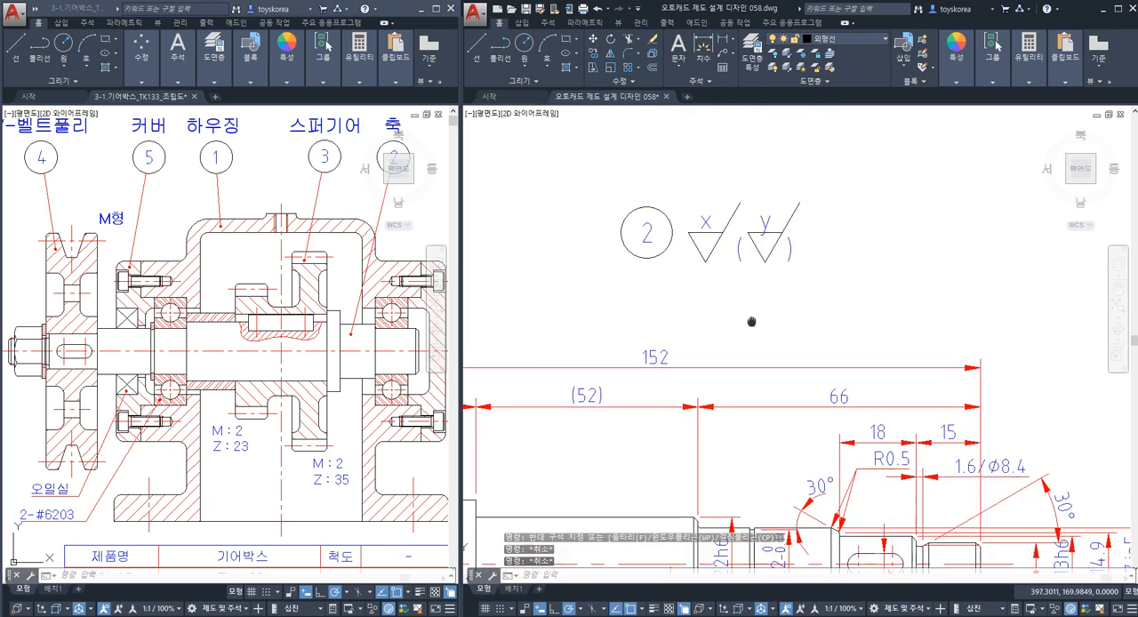
{"action": "scroll", "coordinate": [737, 284], "scroll_direction": "up", "scroll_amount": 2}
{"action": "left_click", "coordinate": [775, 284]}
{"action": "left_click", "coordinate": [738, 197]}
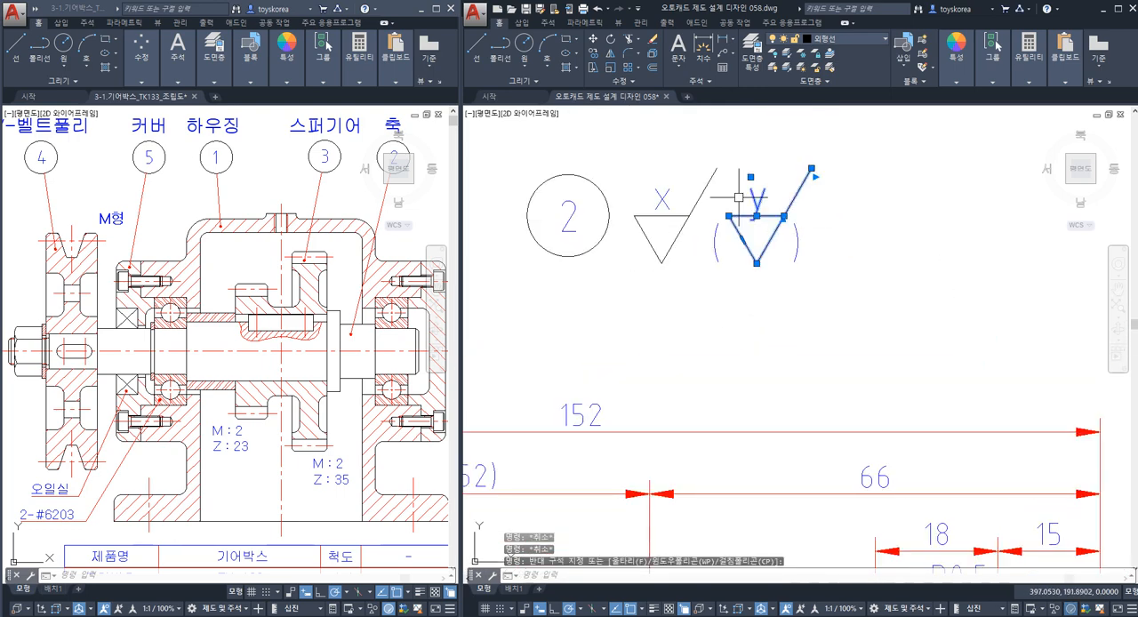
{"action": "type", "text": "co"}
{"action": "key", "text": "Return"}
{"action": "left_click", "coordinate": [756, 264]}
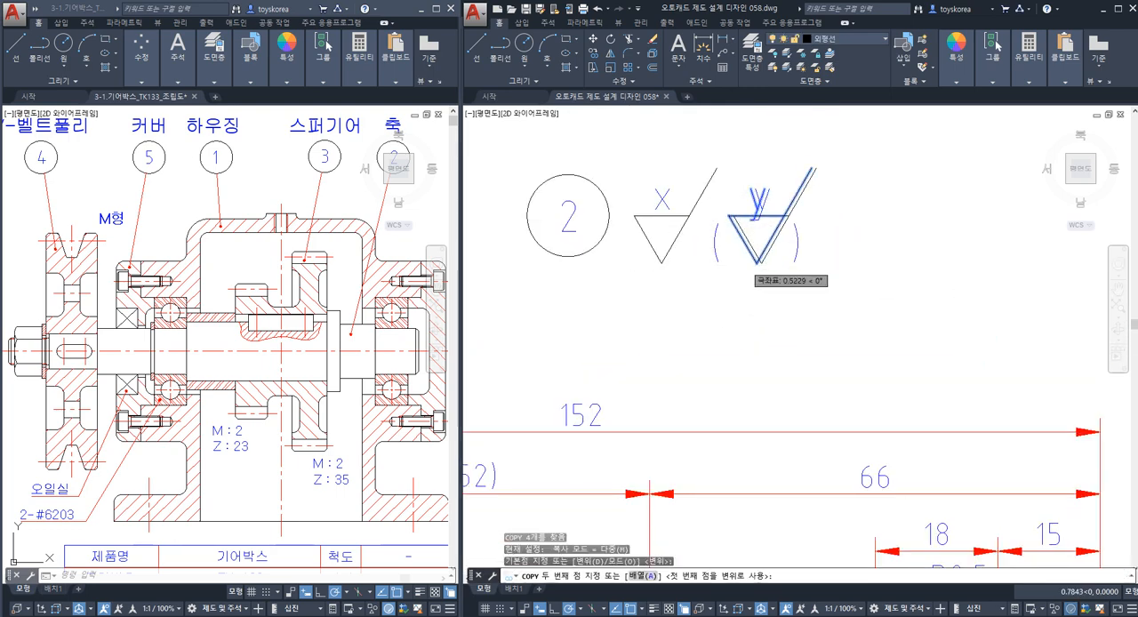
{"action": "scroll", "coordinate": [880, 295], "scroll_direction": "down", "scroll_amount": 3}
{"action": "middle_click_drag", "start_coordinate": [925, 319], "coordinate": [667, 316]}
{"action": "left_click", "coordinate": [860, 279]}
{"action": "key", "text": "Escape"}
Scale the copied "y" roughness symbol and its letter by a factor of 0.6 about the triangle's lower tip.
{"action": "middle_click_drag", "start_coordinate": [858, 283], "coordinate": [826, 281]}
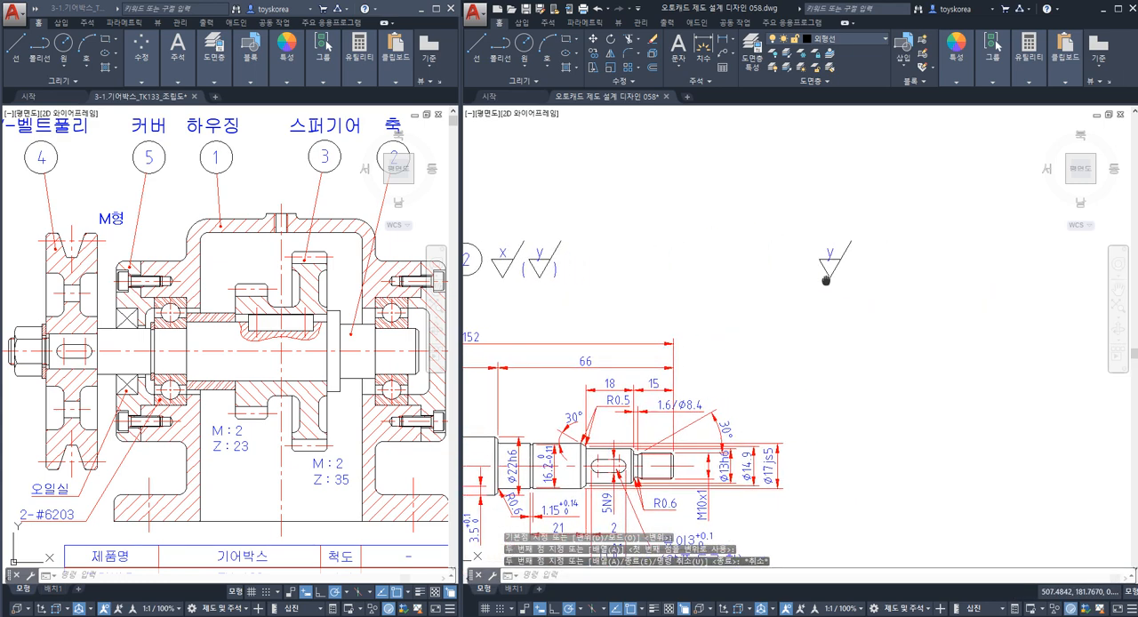
{"action": "scroll", "coordinate": [838, 264], "scroll_direction": "up", "scroll_amount": 2}
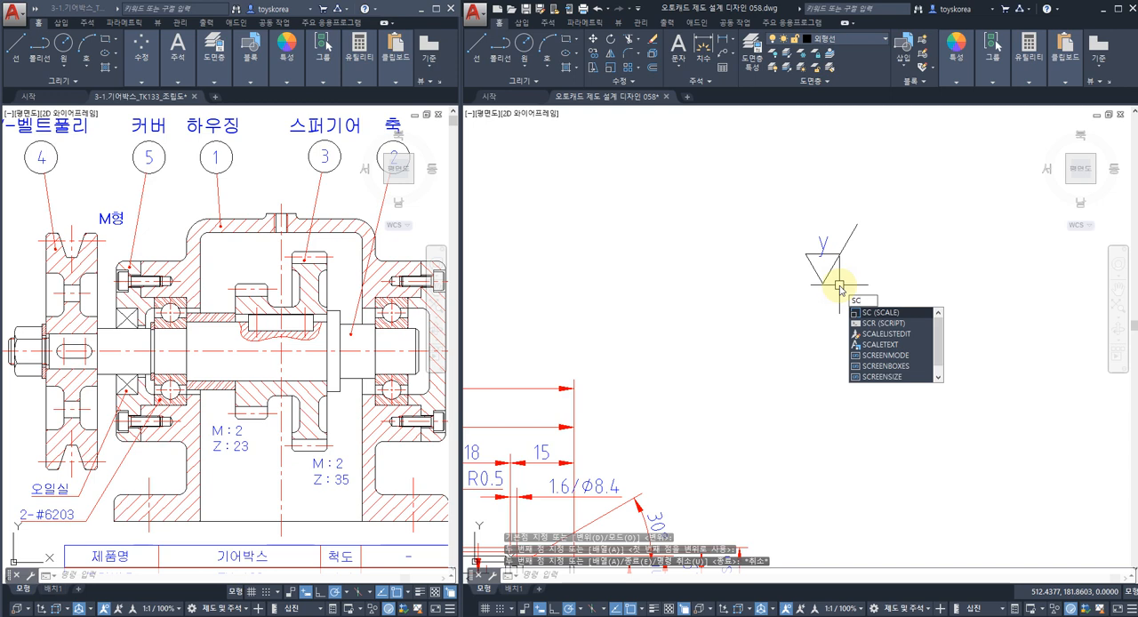
{"action": "key", "text": "Return"}
{"action": "left_click", "coordinate": [854, 297]}
{"action": "left_click", "coordinate": [793, 215]}
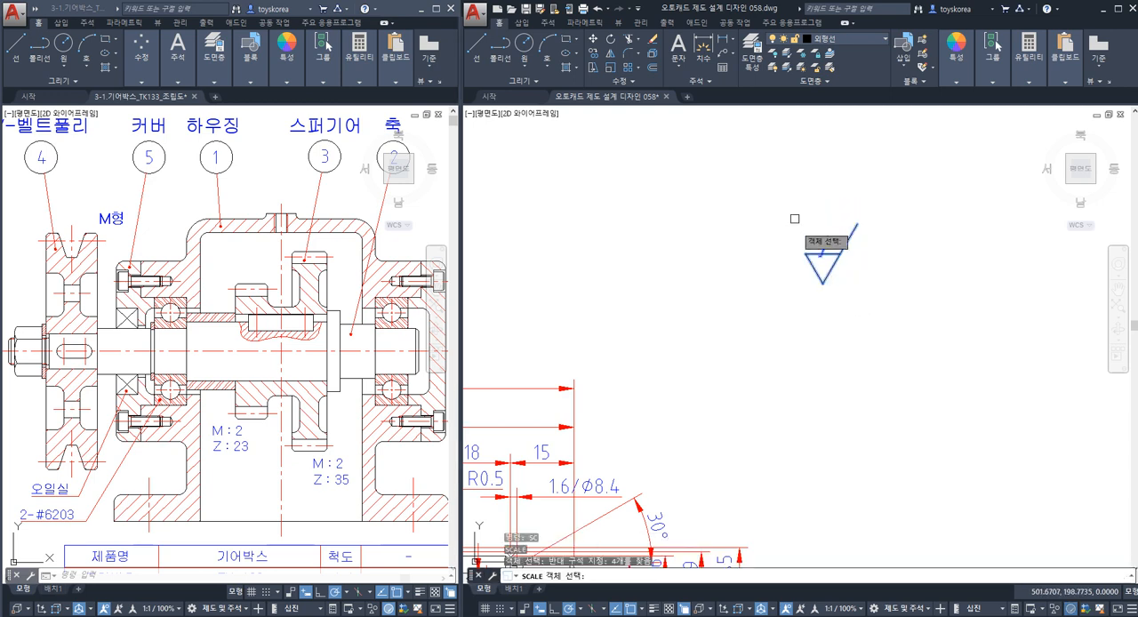
{"action": "key", "text": "Return"}
{"action": "left_click", "coordinate": [823, 283]}
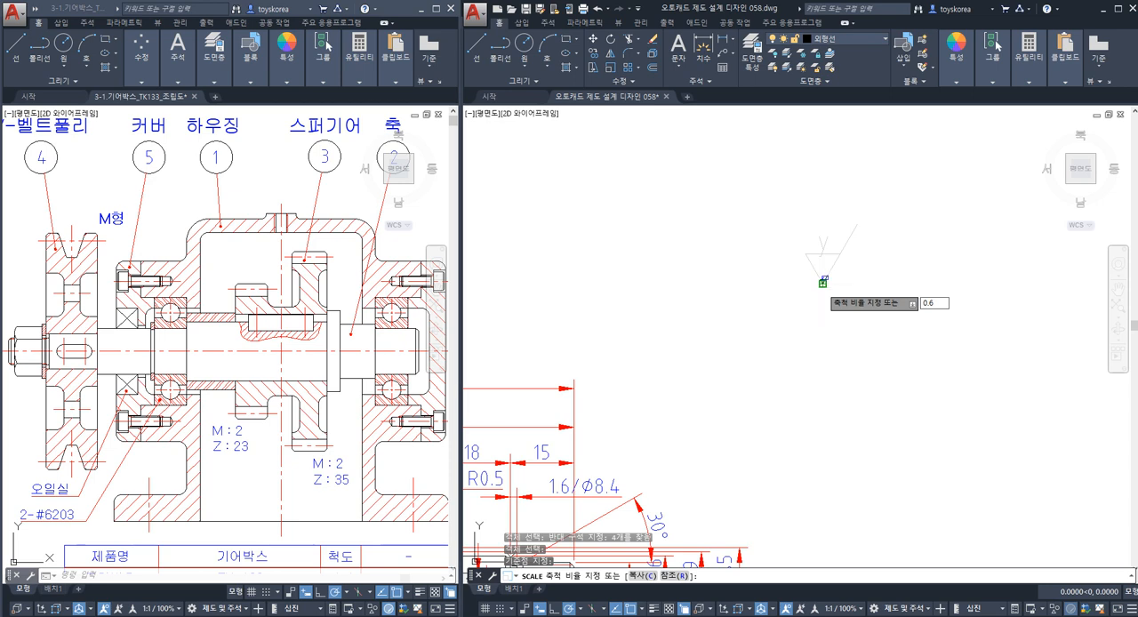
{"action": "type", "text": "0.6"}
{"action": "key", "text": "Return"}
{"action": "scroll", "coordinate": [800, 283], "scroll_direction": "down", "scroll_amount": 3}
{"action": "scroll", "coordinate": [880, 277], "scroll_direction": "up", "scroll_amount": 1}
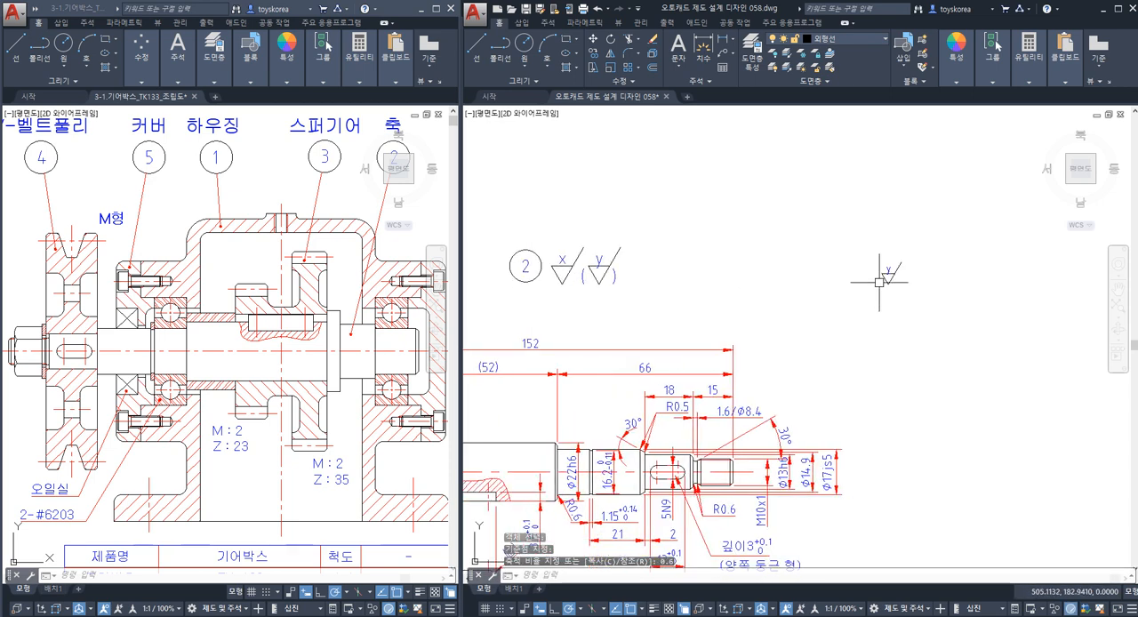
Compare the full-size "x" and "y" symbols beside the balloon with the reduced "y" symbol and the shaft outlines.
{"action": "left_click", "coordinate": [618, 289]}
{"action": "left_click", "coordinate": [545, 240]}
{"action": "key", "text": "Escape"}
{"action": "key", "text": "Escape"}
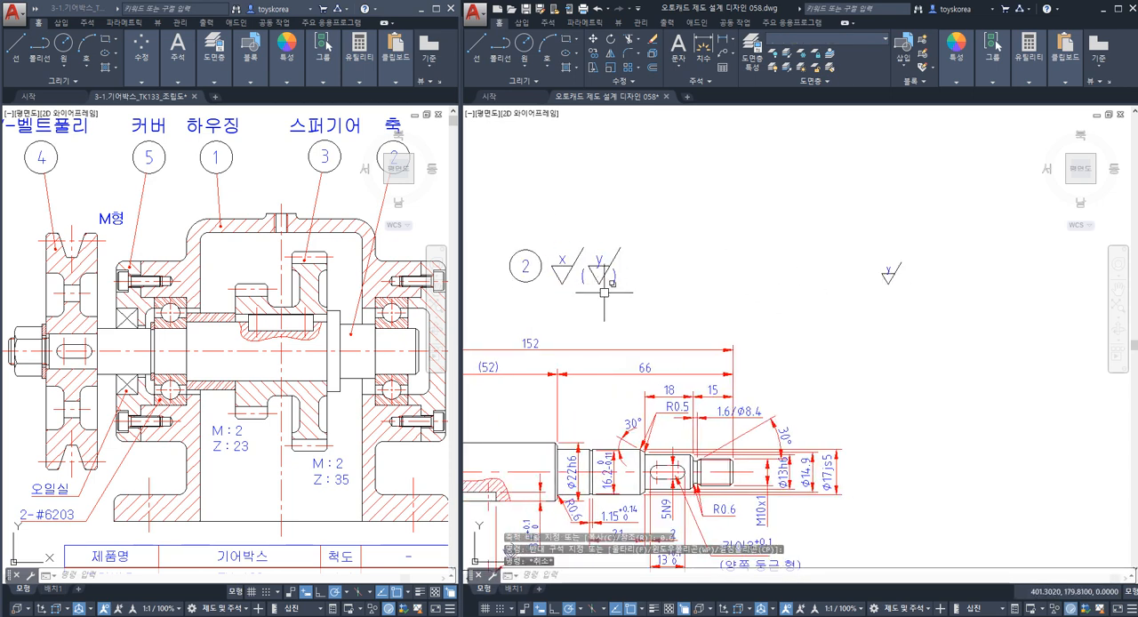
{"action": "middle_click_drag", "start_coordinate": [605, 303], "coordinate": [649, 280]}
{"action": "left_click", "coordinate": [658, 283]}
{"action": "left_click", "coordinate": [544, 205]}
{"action": "key", "text": "Escape"}
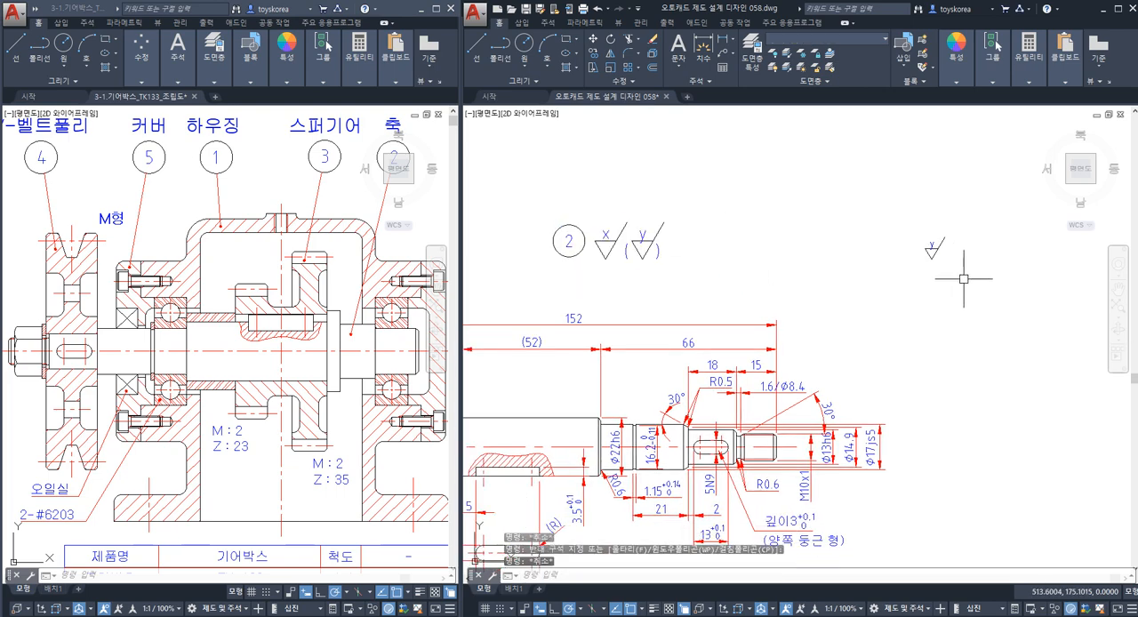
{"action": "left_click", "coordinate": [965, 279]}
{"action": "left_click", "coordinate": [903, 229]}
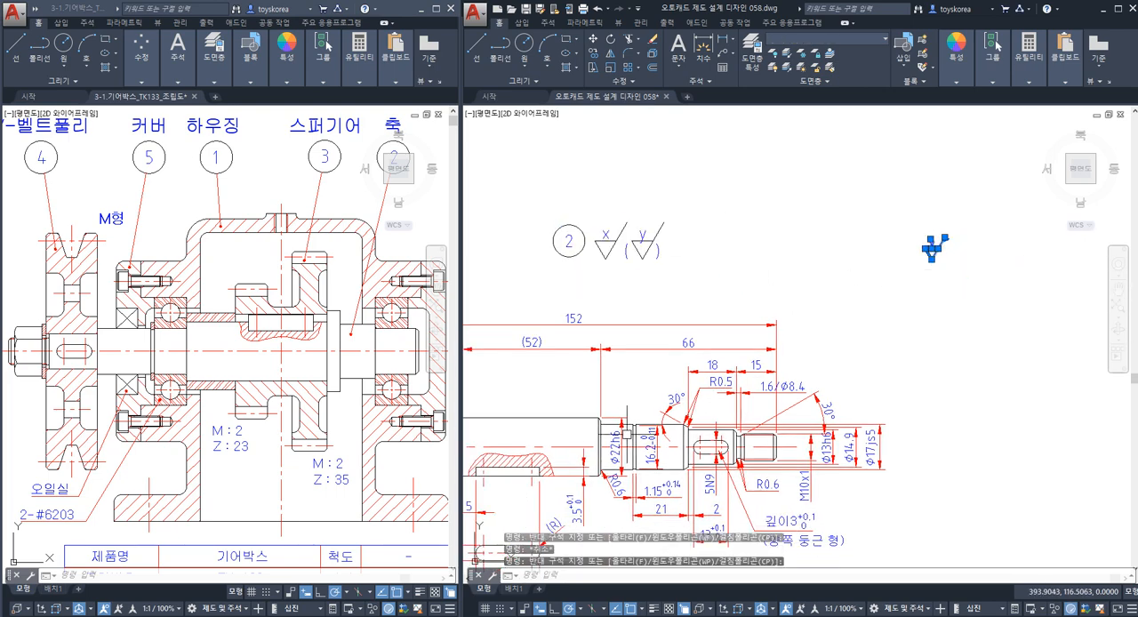
{"action": "key", "text": "Escape"}
{"action": "left_click", "coordinate": [953, 273]}
{"action": "left_click", "coordinate": [908, 217]}
{"action": "key", "text": "Escape"}
{"action": "left_click", "coordinate": [960, 264]}
{"action": "left_click", "coordinate": [903, 205]}
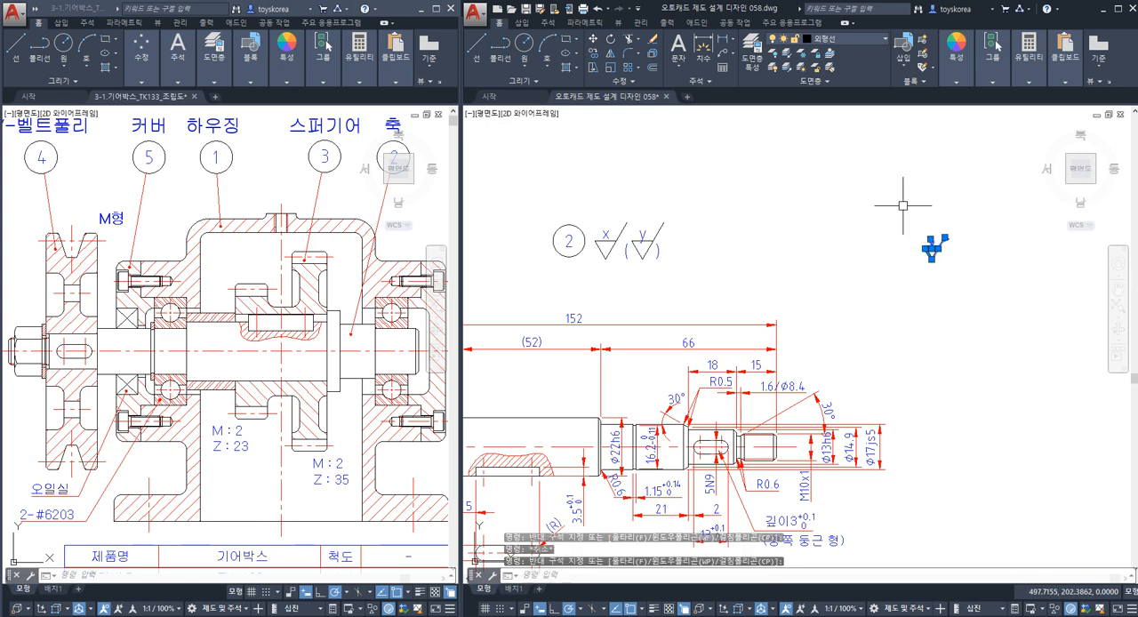
{"action": "scroll", "coordinate": [931, 249], "scroll_direction": "up", "scroll_amount": 5}
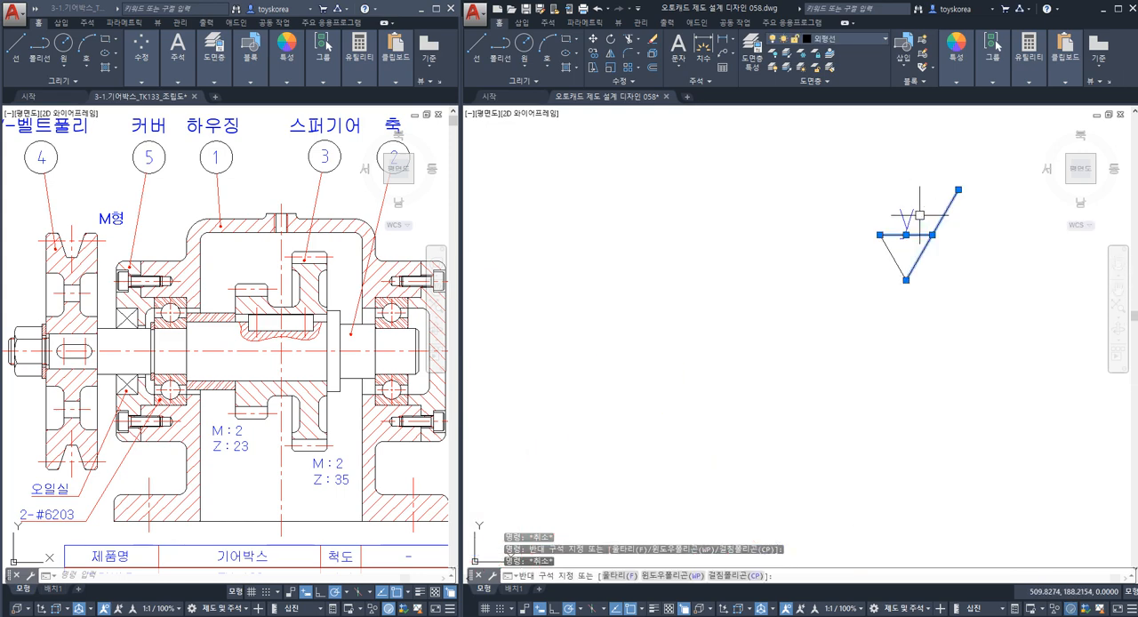
{"action": "key", "text": "Escape"}
{"action": "scroll", "coordinate": [696, 360], "scroll_direction": "down", "scroll_amount": 6}
{"action": "scroll", "coordinate": [701, 344], "scroll_direction": "up", "scroll_amount": 1}
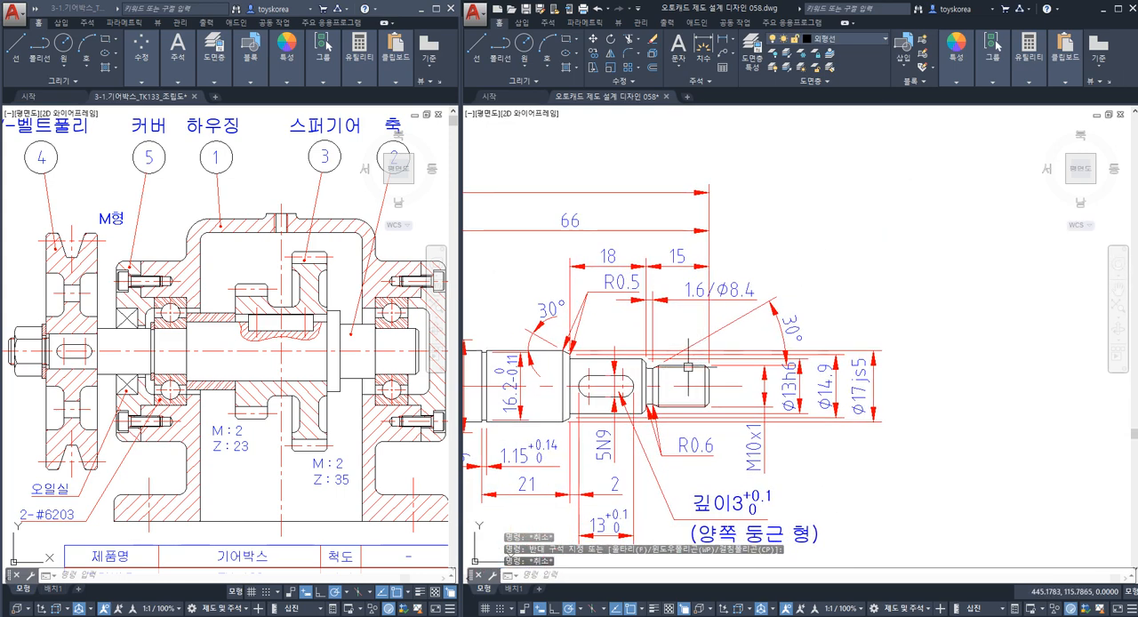
{"action": "key", "text": "Escape"}
Assign the triangle and slanted line of the reduced "y" symbol to the red line layer, leaving out its letter.
{"action": "scroll", "coordinate": [816, 300], "scroll_direction": "up", "scroll_amount": 6}
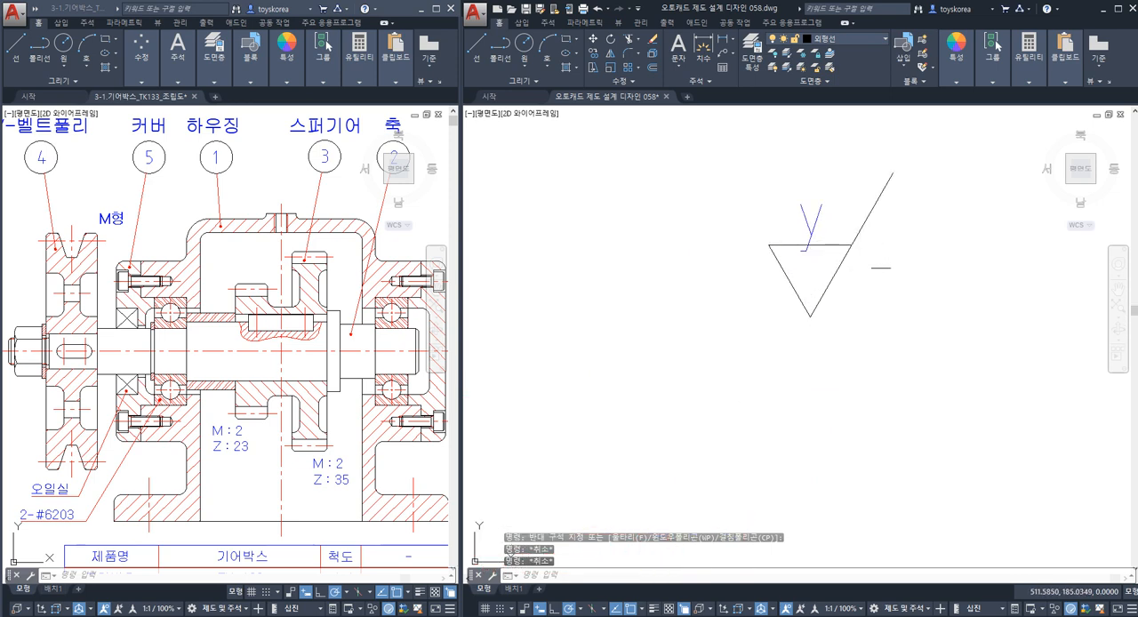
{"action": "left_click", "coordinate": [878, 269]}
{"action": "left_click", "coordinate": [843, 228]}
{"action": "left_click", "coordinate": [810, 270]}
{"action": "left_click", "coordinate": [782, 265]}
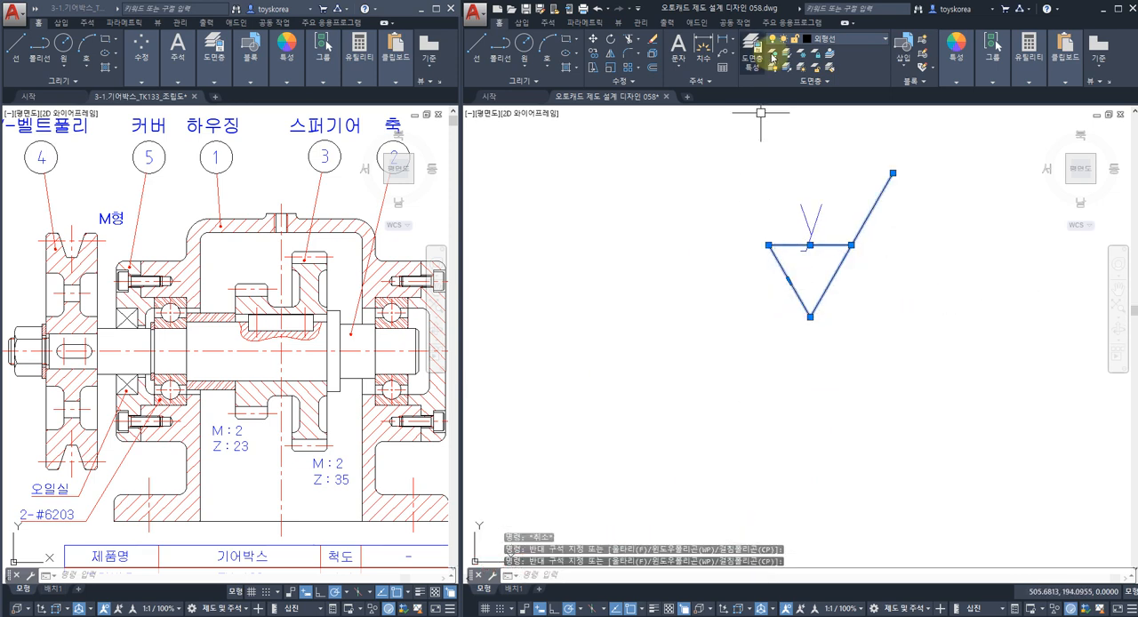
{"action": "left_click", "coordinate": [845, 40]}
{"action": "left_click", "coordinate": [836, 85]}
{"action": "key", "text": "Escape"}
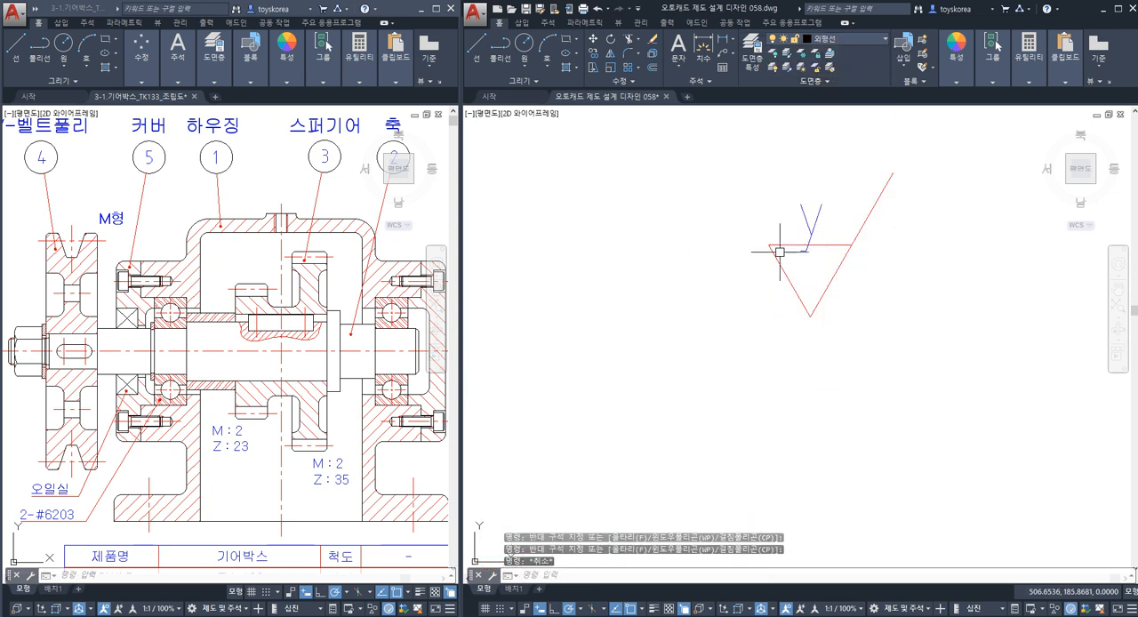
Create a polar array of the reduced "y" symbol with 4 items over 360°, centred on a point directly below it.
{"action": "scroll", "coordinate": [780, 258], "scroll_direction": "down", "scroll_amount": 2}
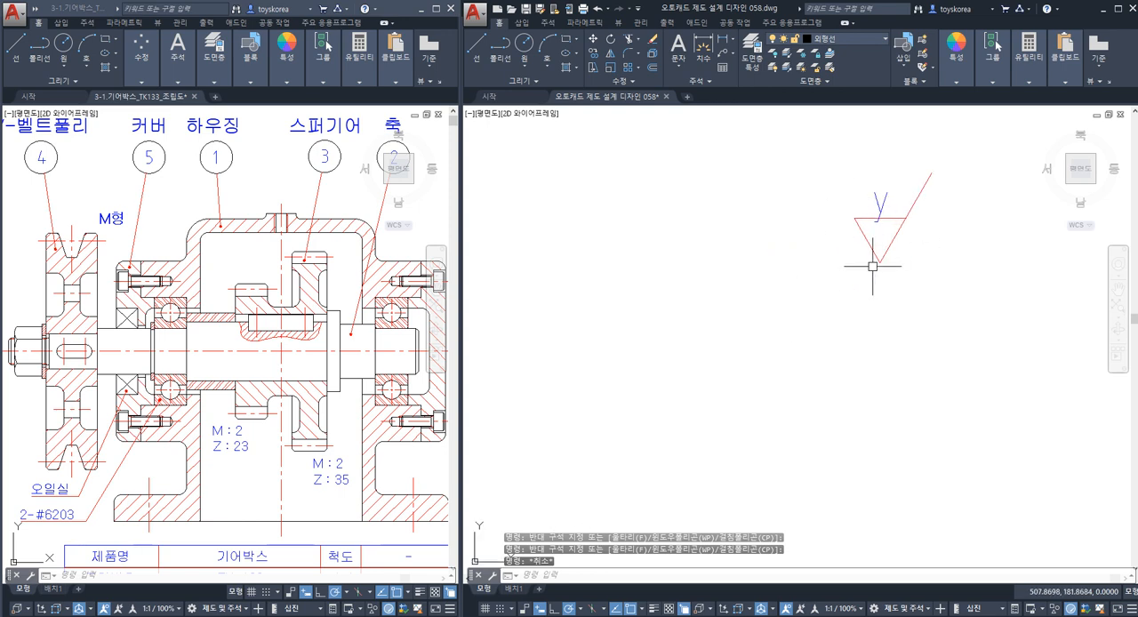
{"action": "middle_click_drag", "start_coordinate": [873, 266], "coordinate": [860, 272]}
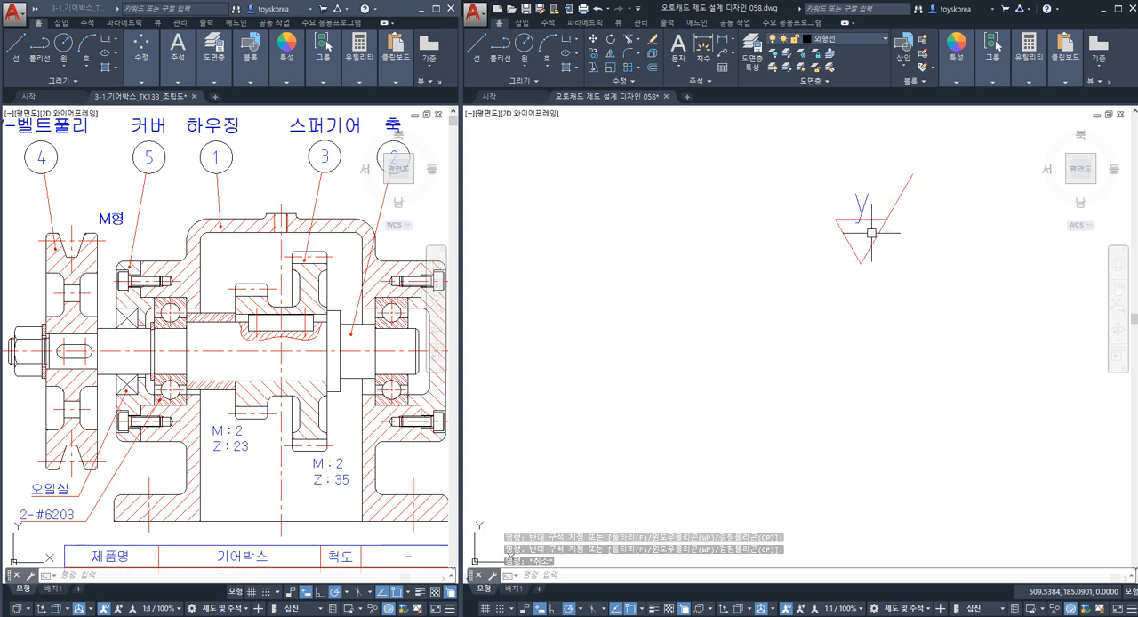
{"action": "scroll", "coordinate": [861, 263], "scroll_direction": "down", "scroll_amount": 2}
{"action": "middle_click_drag", "start_coordinate": [861, 263], "coordinate": [838, 261]}
{"action": "scroll", "coordinate": [838, 262], "scroll_direction": "up", "scroll_amount": 3}
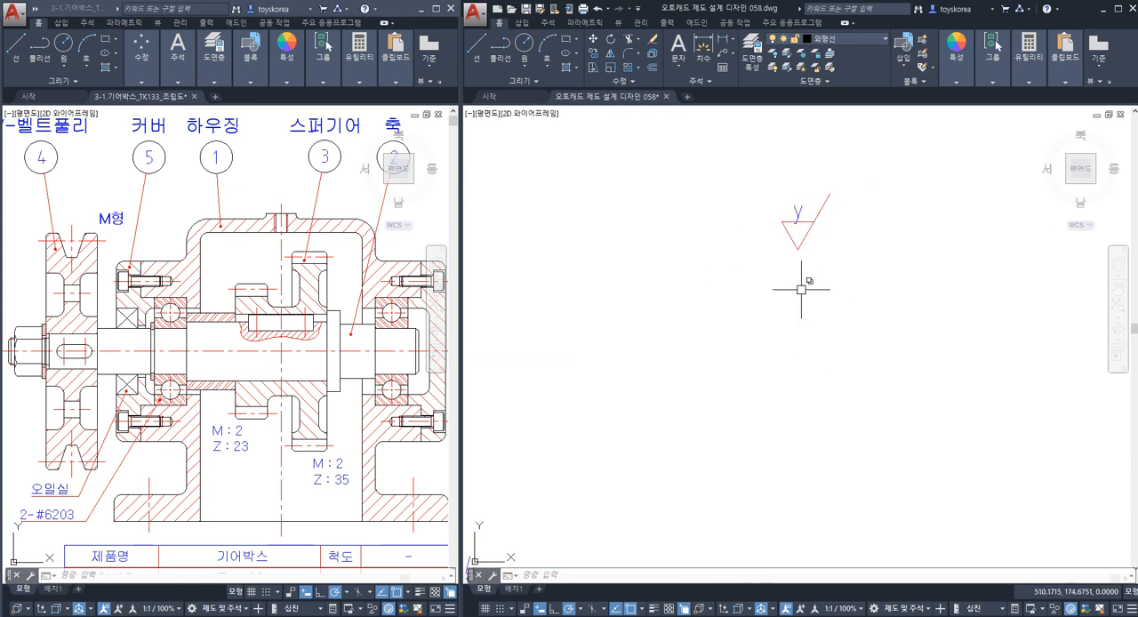
{"action": "type", "text": "r"}
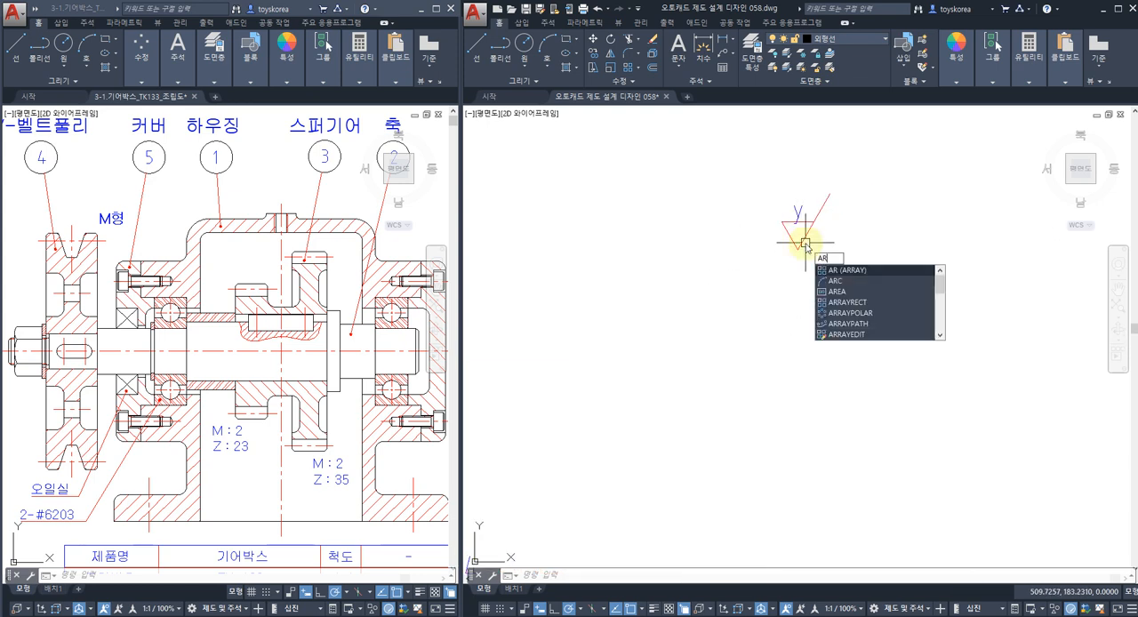
{"action": "key", "text": "Return"}
{"action": "left_click", "coordinate": [826, 277]}
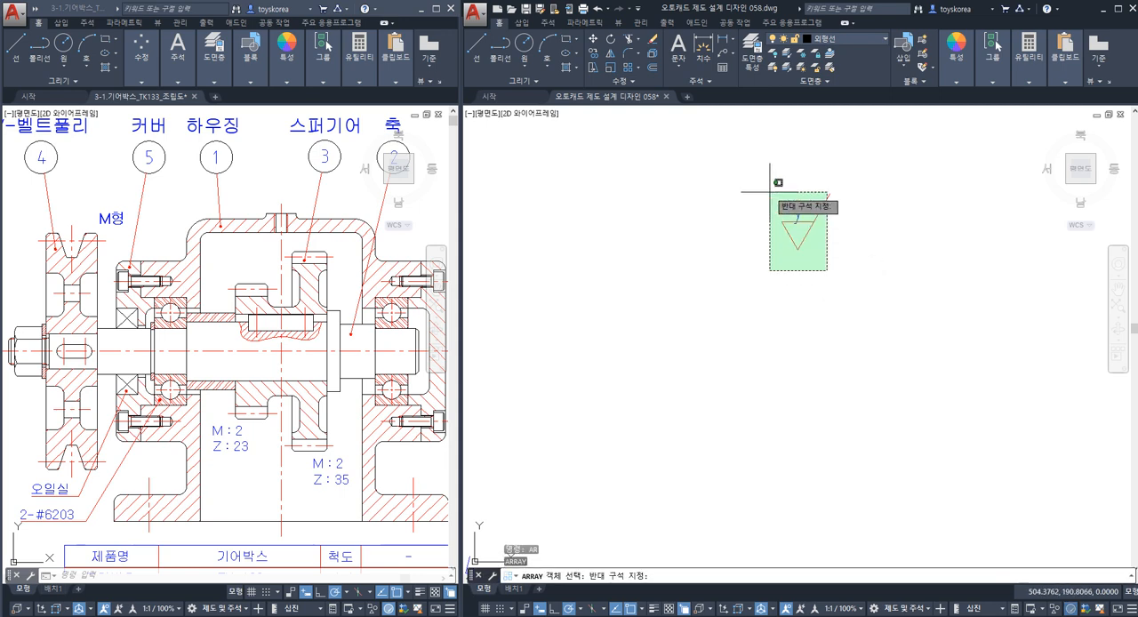
{"action": "left_click", "coordinate": [767, 181]}
{"action": "right_click", "coordinate": [788, 324]}
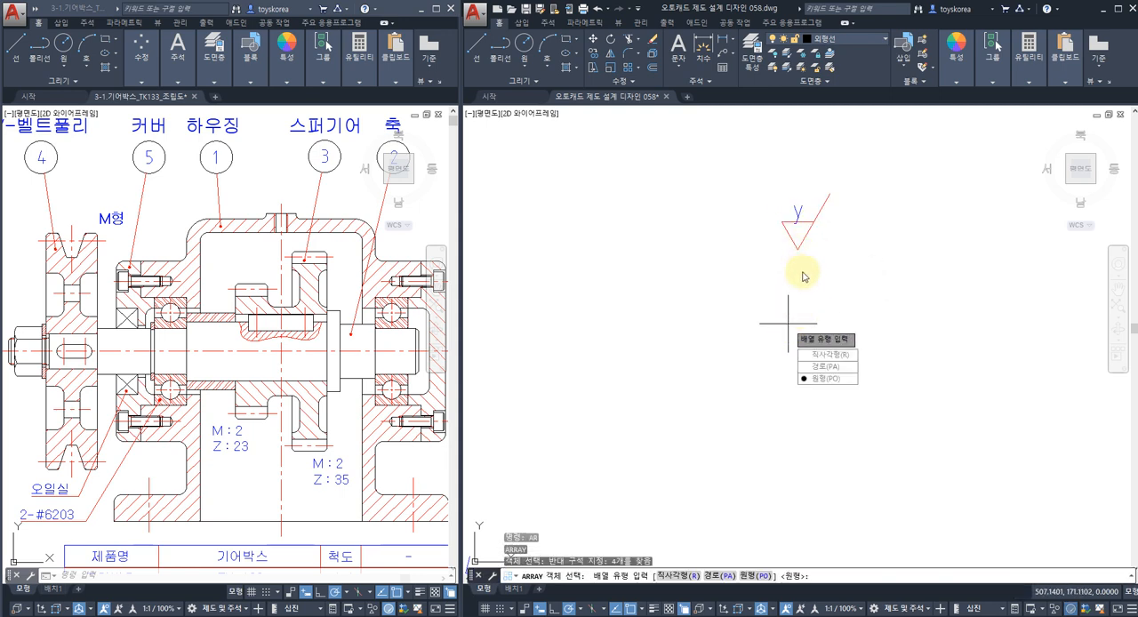
{"action": "left_click", "coordinate": [819, 378]}
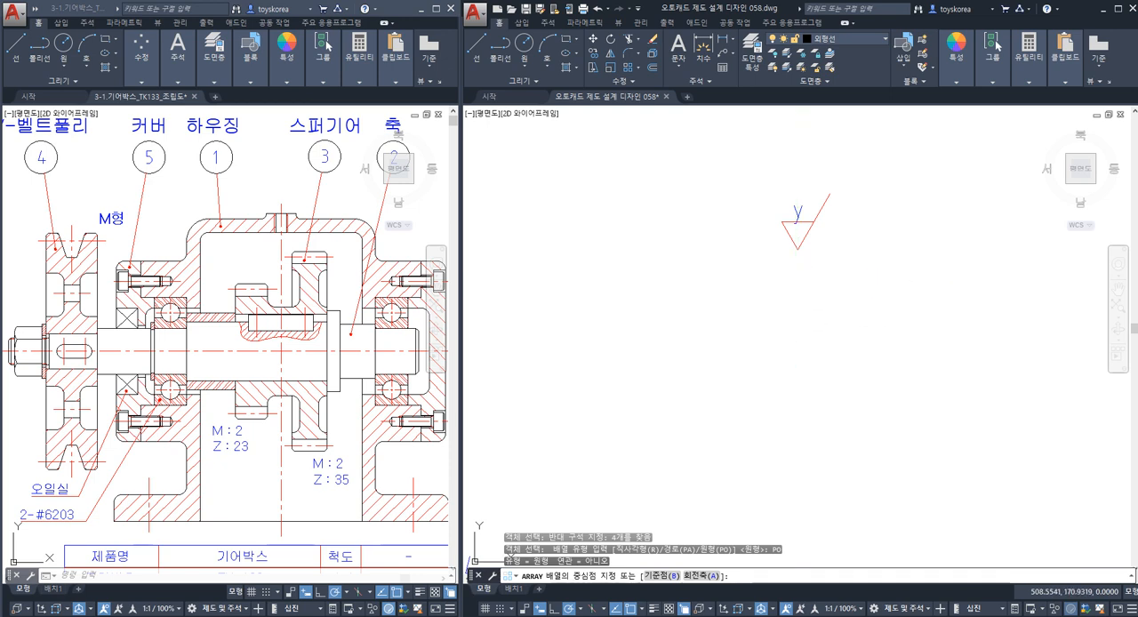
{"action": "left_click", "coordinate": [797, 324]}
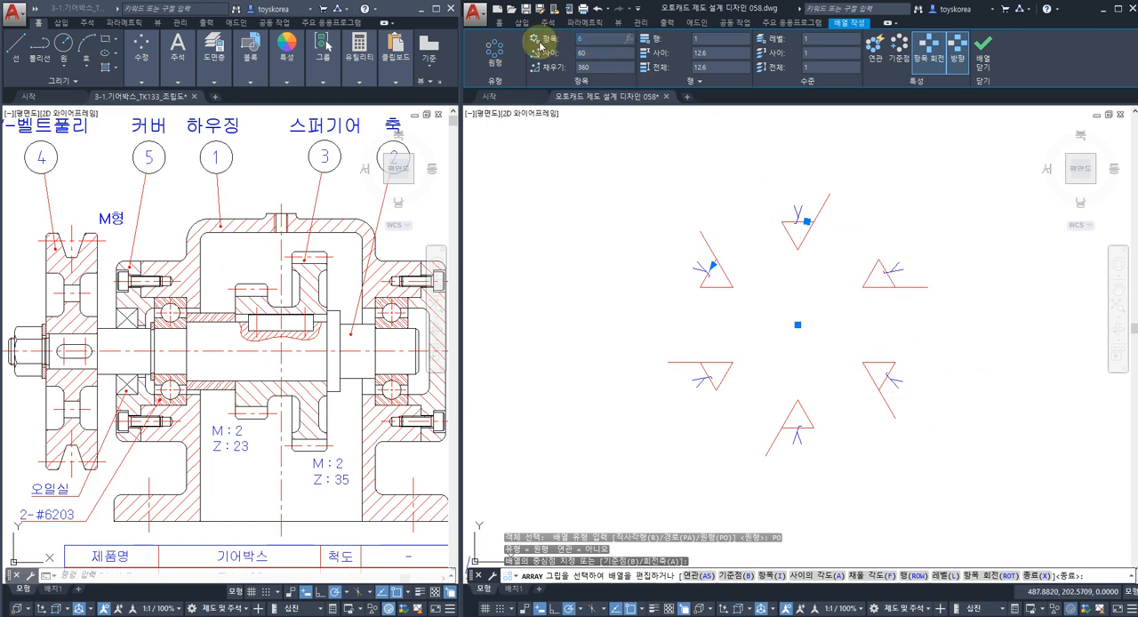
{"action": "key", "text": "Return"}
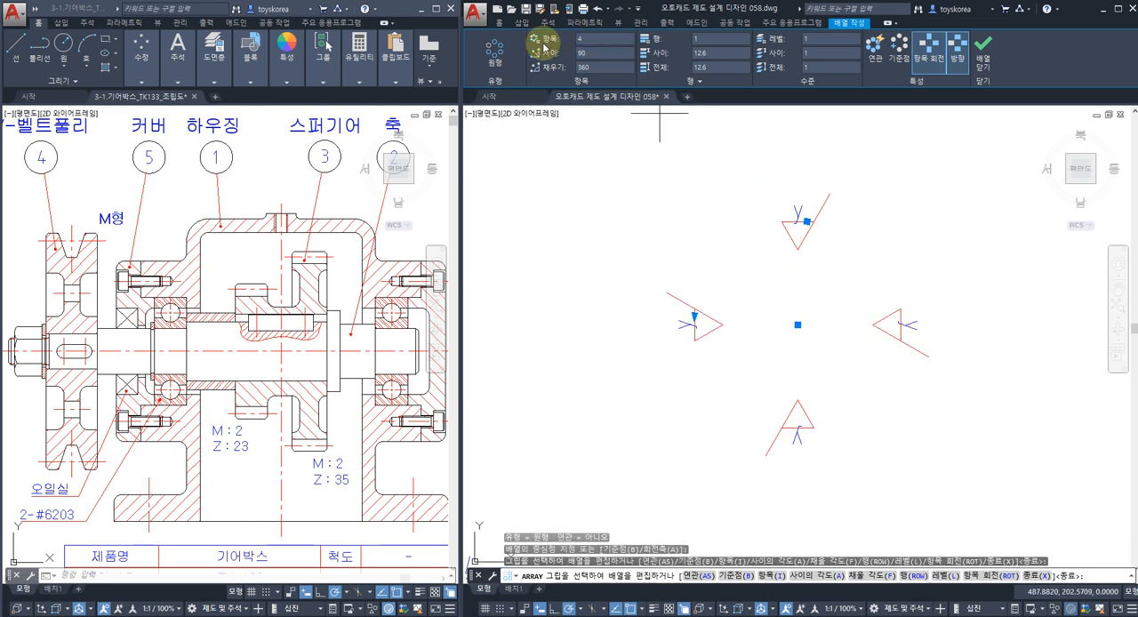
{"action": "left_click", "coordinate": [982, 49]}
Erase the wrongly oriented "y" letters from the lower and right-hand symbols of the array.
{"action": "mouse_move", "coordinate": [781, 380]}
{"action": "middle_mouse_down"}
{"action": "mouse_move", "coordinate": [780, 309]}
{"action": "mouse_move", "coordinate": [733, 328]}
{"action": "middle_mouse_up"}
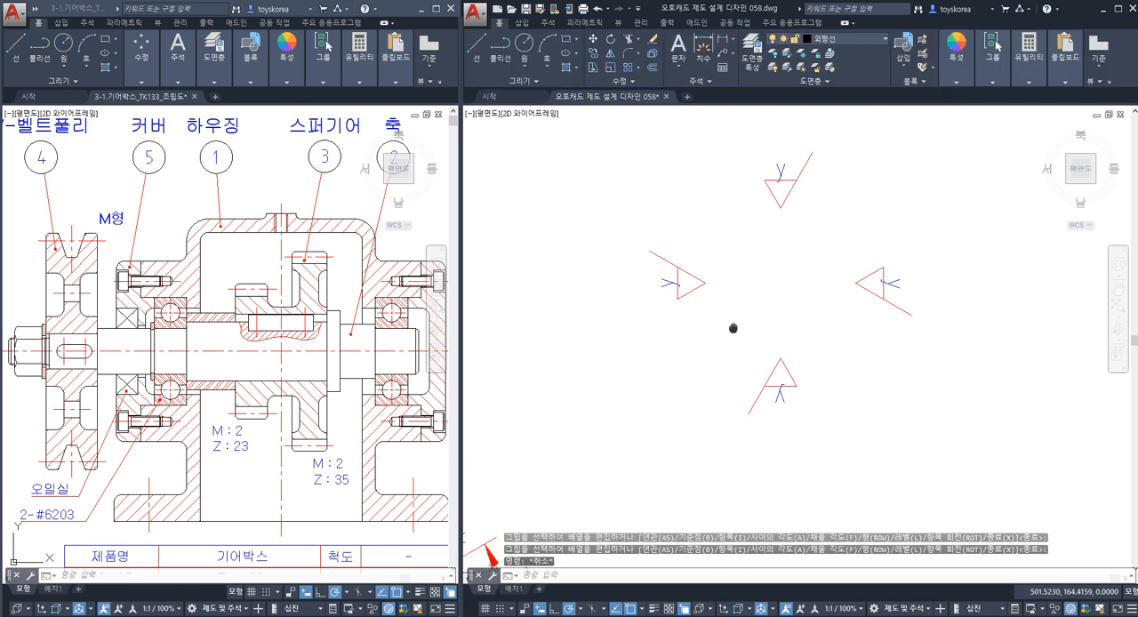
{"action": "left_click", "coordinate": [781, 166]}
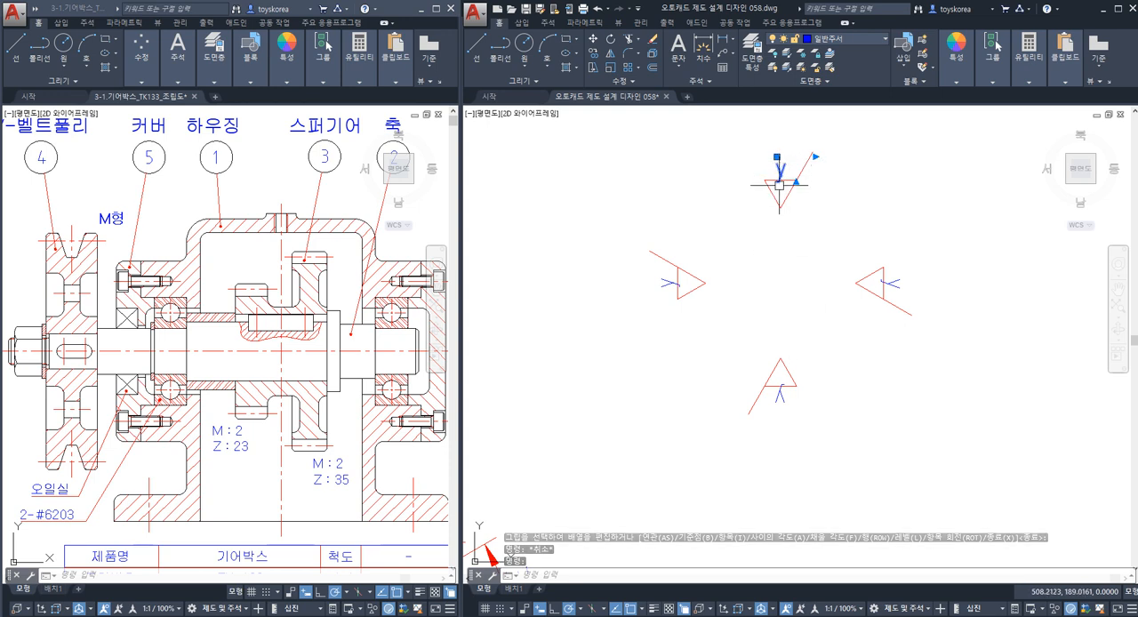
{"action": "left_click", "coordinate": [664, 284]}
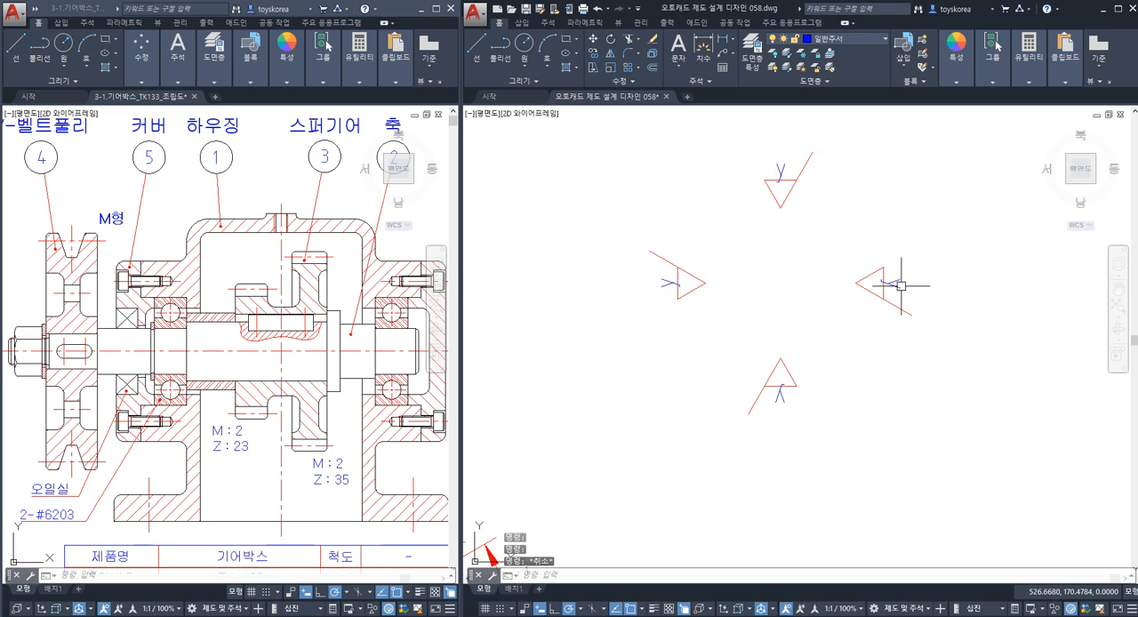
{"action": "type", "text": "e"}
{"action": "key", "text": "Return"}
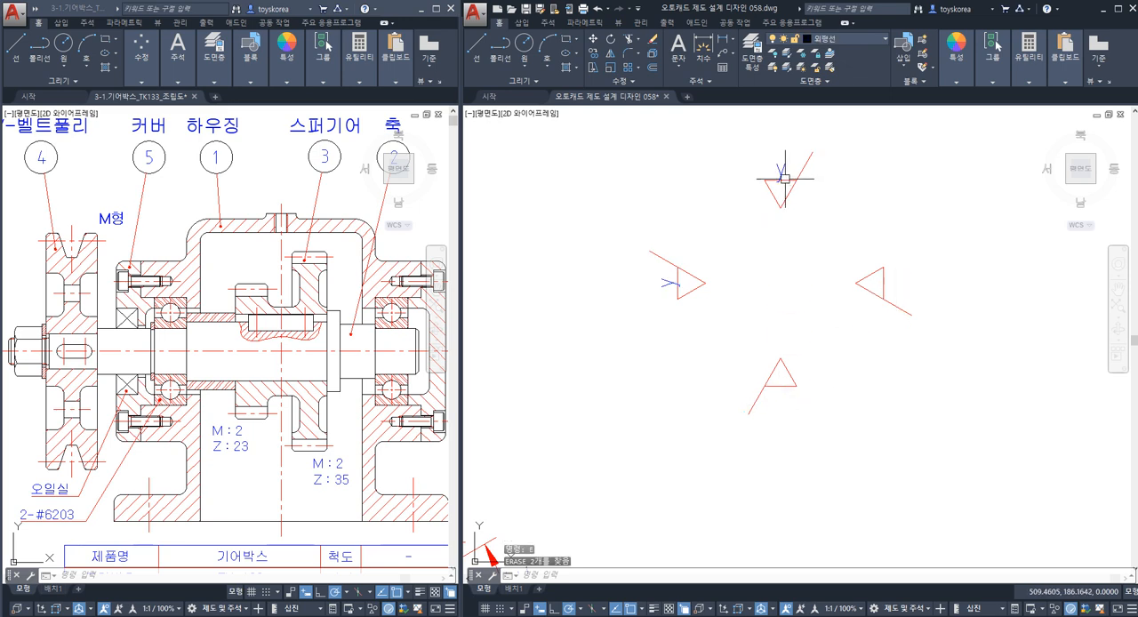
Copy the upright "y" of the upper symbol vertically down to just below the lower symbol's triangle.
{"action": "type", "text": "co"}
{"action": "key", "text": "Return"}
{"action": "left_click", "coordinate": [780, 171]}
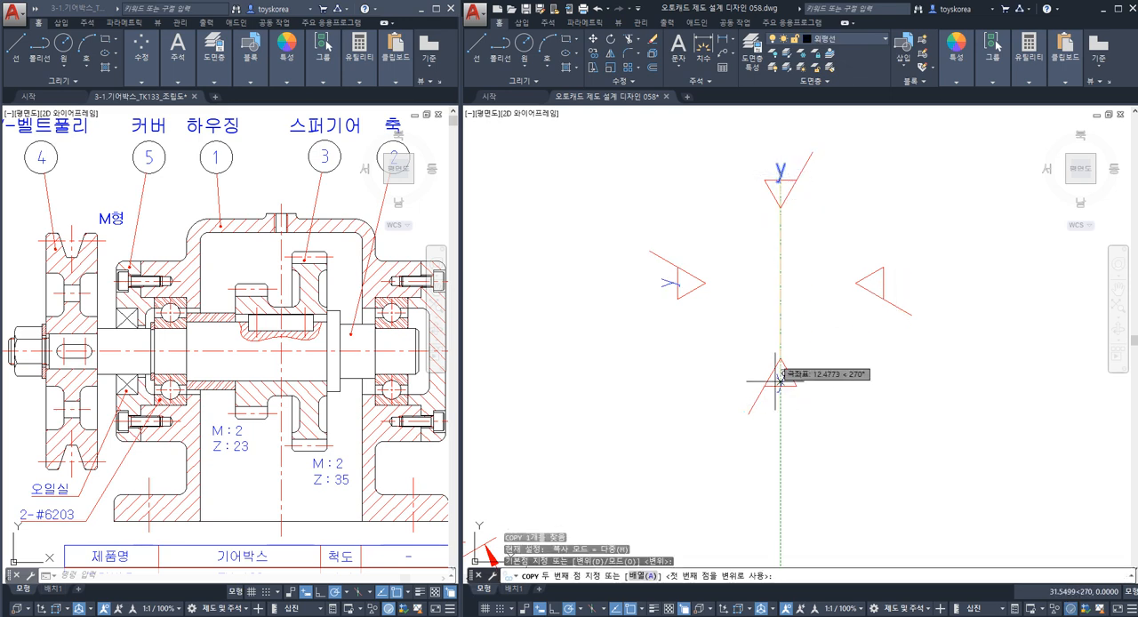
{"action": "scroll", "coordinate": [765, 388], "scroll_direction": "up", "scroll_amount": 5}
{"action": "left_click", "coordinate": [780, 364]}
{"action": "key", "text": "Return"}
{"action": "scroll", "coordinate": [782, 363], "scroll_direction": "down", "scroll_amount": 5}
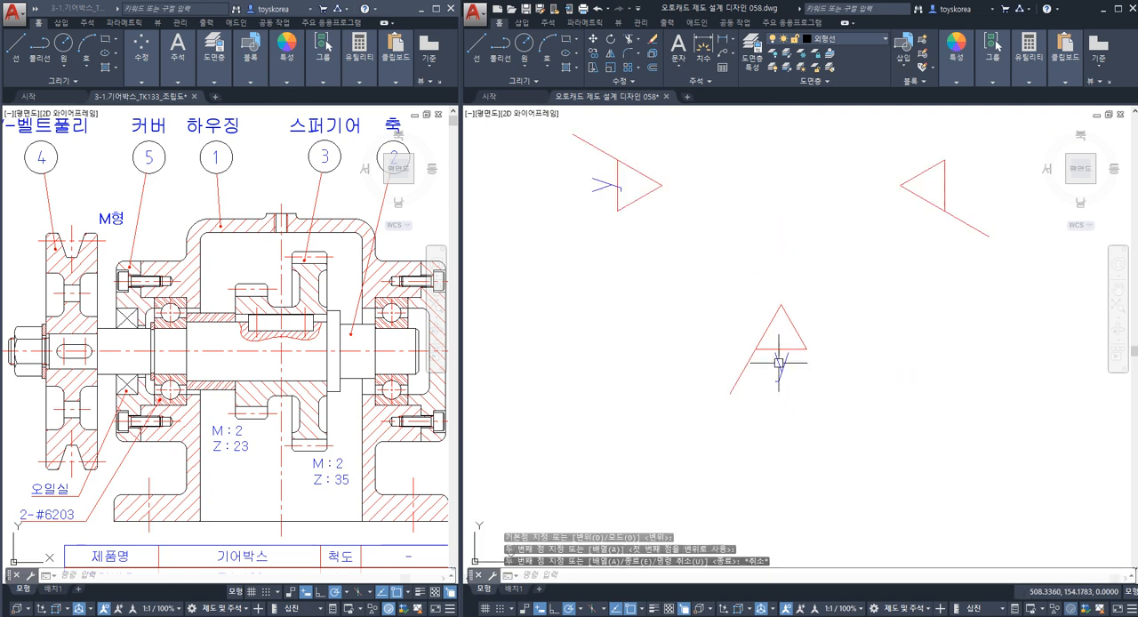
Copy the rotated "y" of the left symbol horizontally to the outer side of the right symbol's triangle.
{"action": "middle_click_drag", "start_coordinate": [782, 363], "coordinate": [797, 434]}
{"action": "key", "text": "Return"}
{"action": "left_click", "coordinate": [622, 258]}
{"action": "key", "text": "Return"}
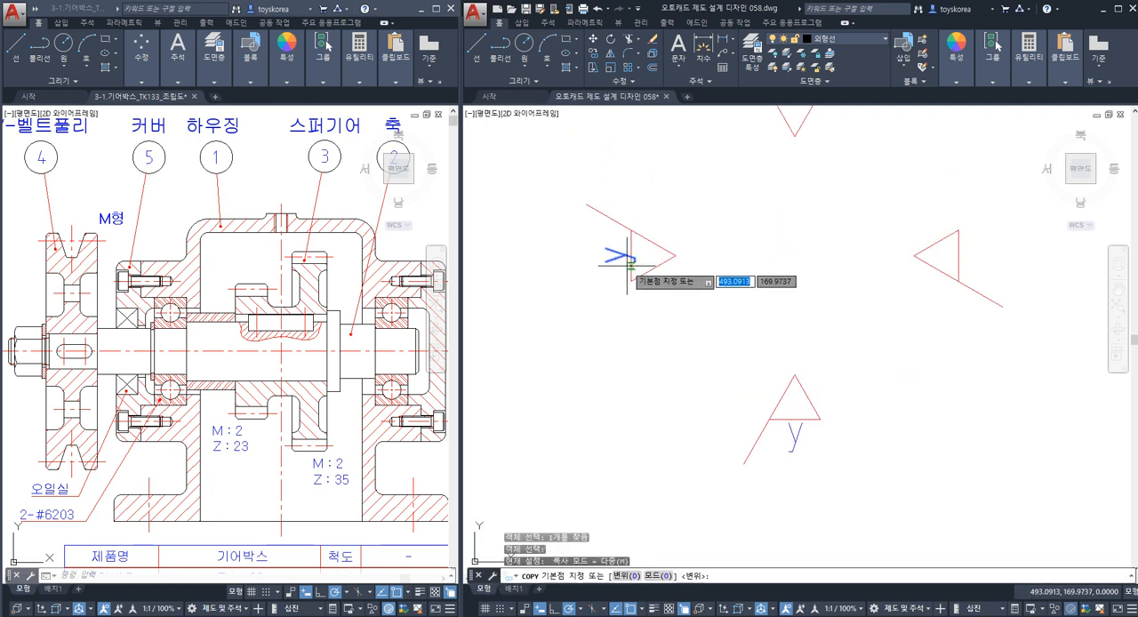
{"action": "left_click", "coordinate": [628, 256]}
{"action": "scroll", "coordinate": [1003, 251], "scroll_direction": "up", "scroll_amount": 2}
{"action": "scroll", "coordinate": [1004, 250], "scroll_direction": "up", "scroll_amount": 2}
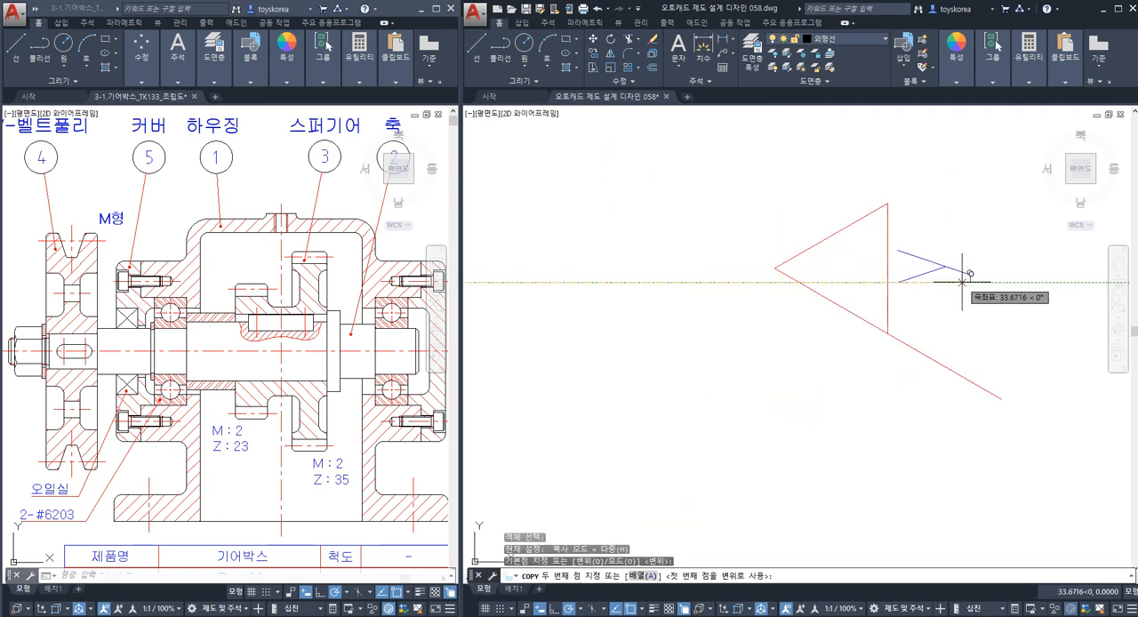
{"action": "left_click", "coordinate": [963, 279]}
{"action": "key", "text": "Escape"}
Save the shaft drawing with the four reduced "y" roughness symbols.
{"action": "scroll", "coordinate": [778, 288], "scroll_direction": "down", "scroll_amount": 8}
{"action": "middle_click_drag", "start_coordinate": [705, 311], "coordinate": [884, 285]}
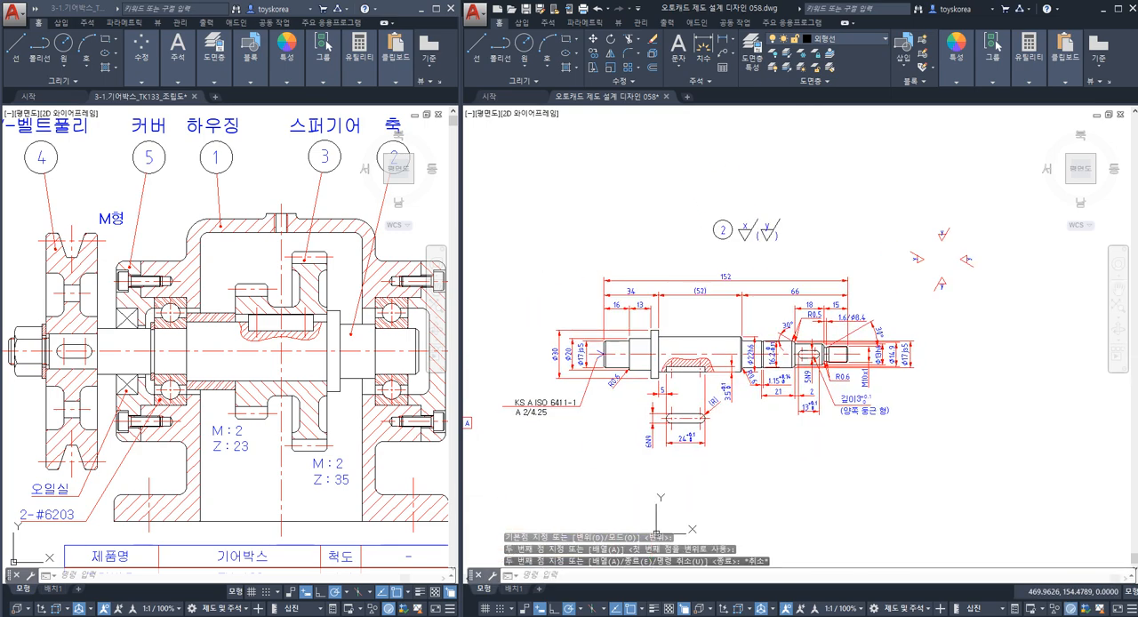
{"action": "scroll", "coordinate": [738, 367], "scroll_direction": "up", "scroll_amount": 4}
{"action": "scroll", "coordinate": [739, 345], "scroll_direction": "down", "scroll_amount": 2}
{"action": "key", "text": "ctrl+s"}
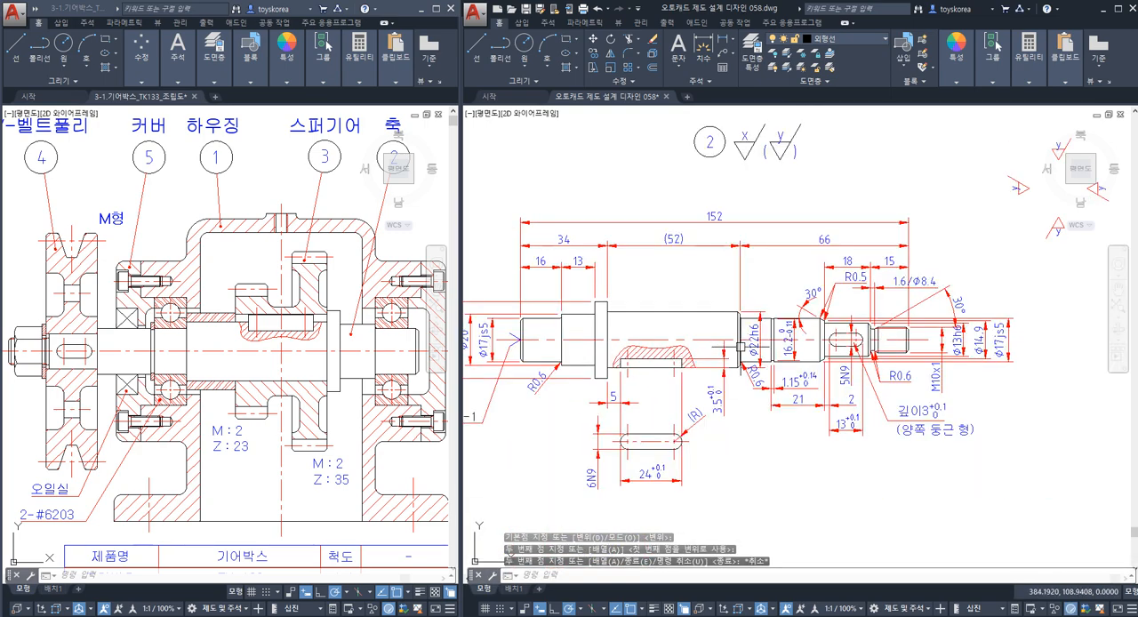
{"action": "middle_click_drag", "start_coordinate": [713, 276], "coordinate": [661, 304]}
{"action": "middle_click_drag", "start_coordinate": [800, 200], "coordinate": [780, 220]}
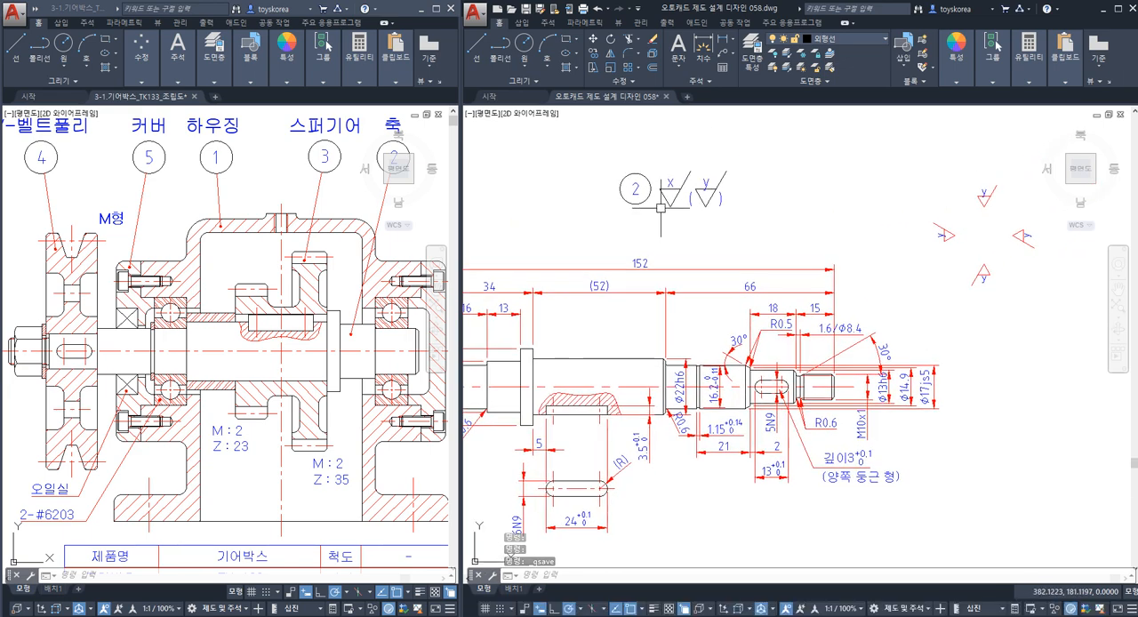
{"action": "middle_click_drag", "start_coordinate": [674, 229], "coordinate": [667, 232]}
{"action": "scroll", "coordinate": [661, 226], "scroll_direction": "up", "scroll_amount": 4}
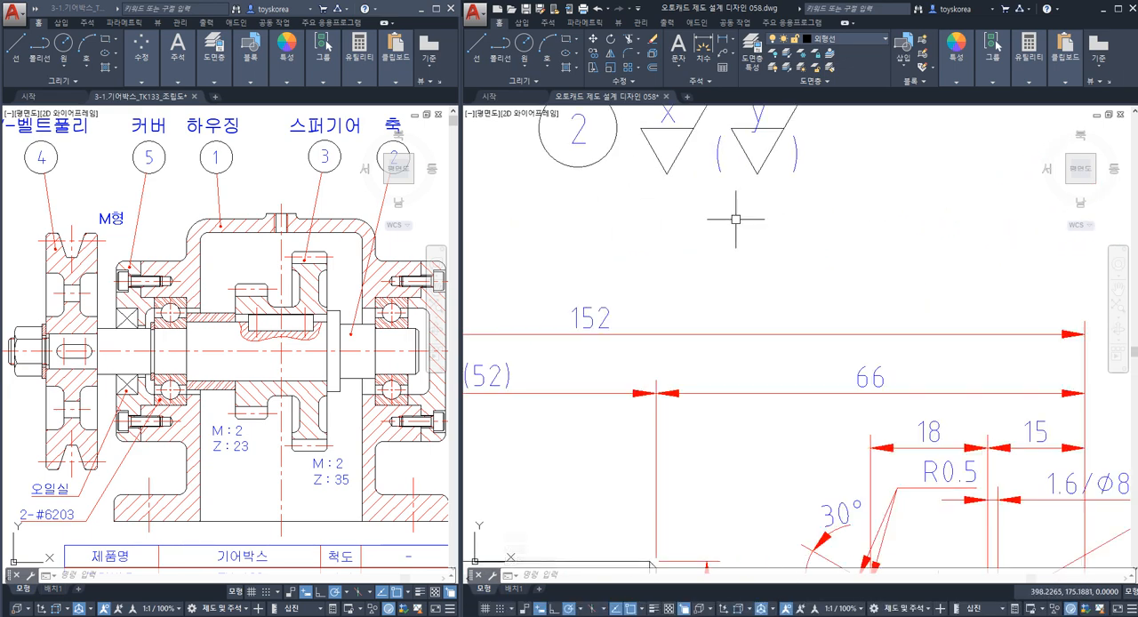
Examine the dimensioned shaft and compare it with the gearbox assembly drawing, picking out the shaft's centre line there.
{"action": "scroll", "coordinate": [683, 231], "scroll_direction": "down", "scroll_amount": 4}
{"action": "scroll", "coordinate": [681, 233], "scroll_direction": "down", "scroll_amount": 4}
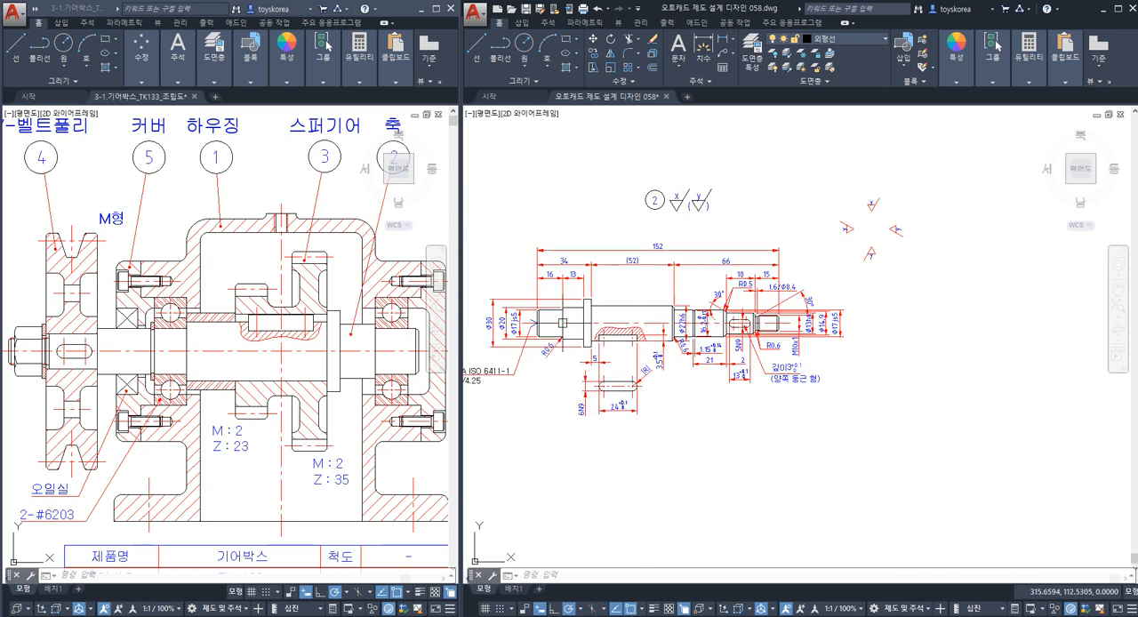
{"action": "scroll", "coordinate": [560, 329], "scroll_direction": "up", "scroll_amount": 2}
{"action": "scroll", "coordinate": [710, 213], "scroll_direction": "up", "scroll_amount": 2}
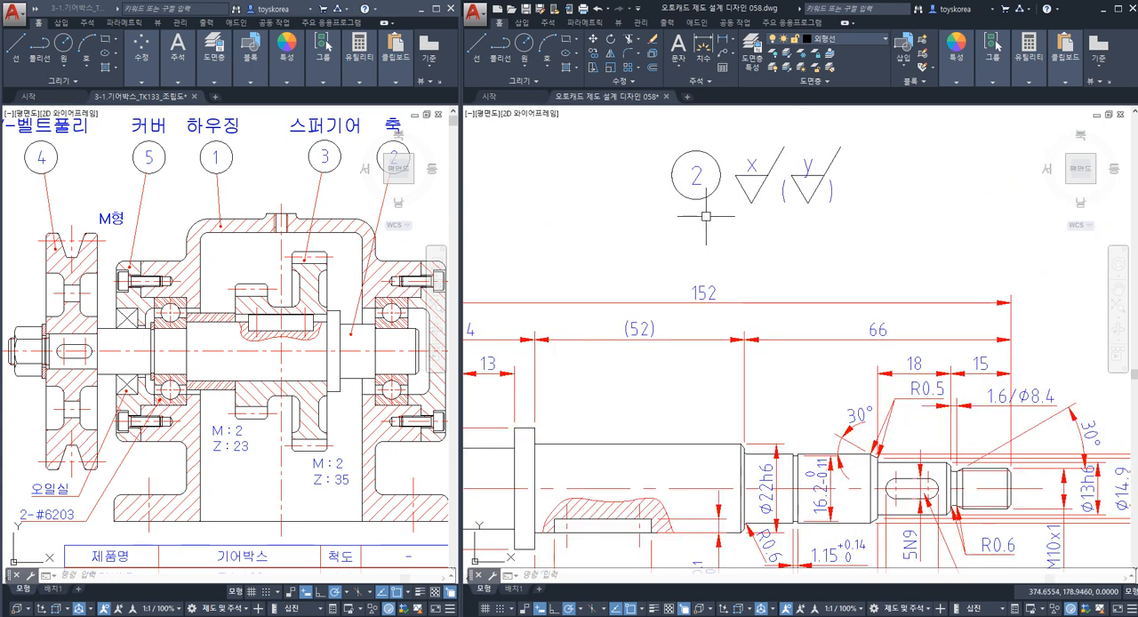
{"action": "middle_click_drag", "start_coordinate": [683, 344], "coordinate": [709, 244]}
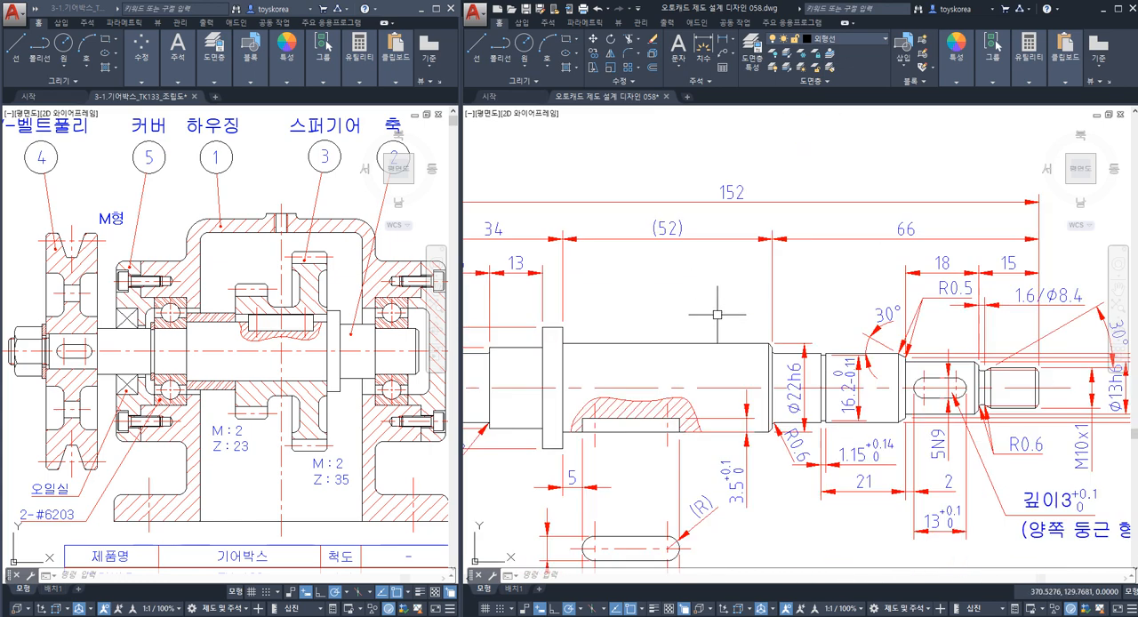
{"action": "left_click", "coordinate": [230, 276]}
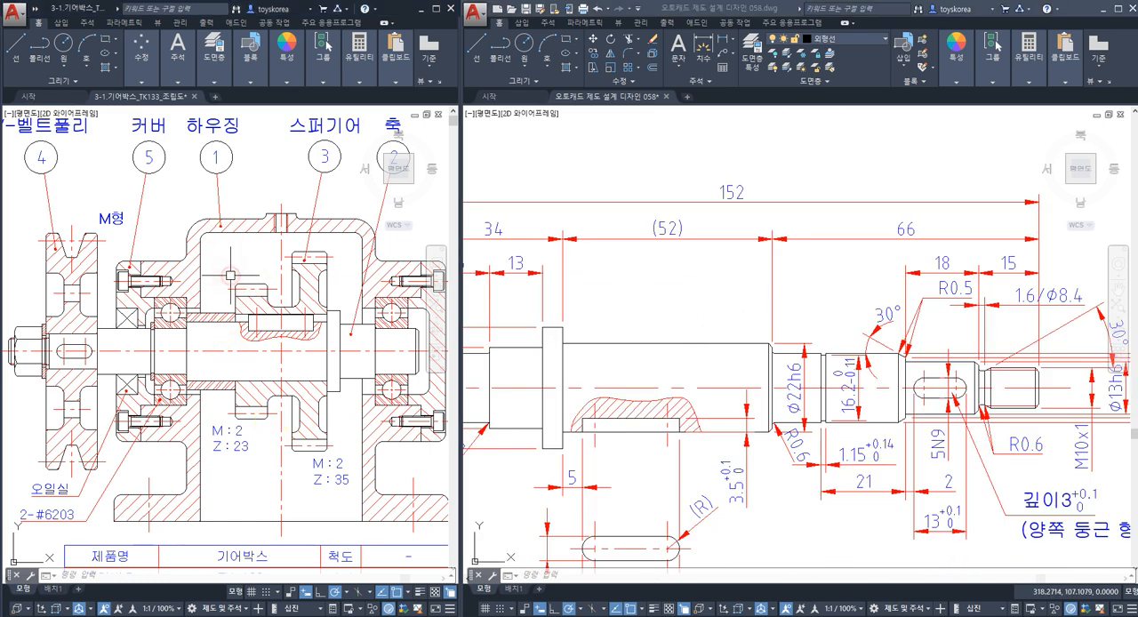
{"action": "scroll", "coordinate": [224, 286], "scroll_direction": "down", "scroll_amount": 2}
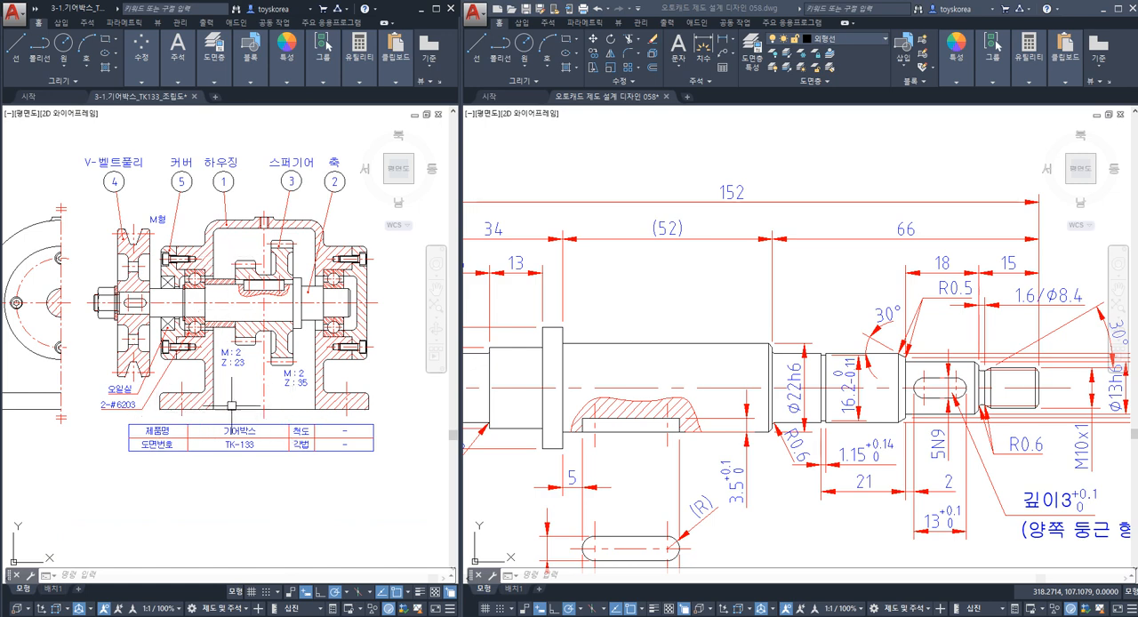
{"action": "left_click", "coordinate": [169, 303]}
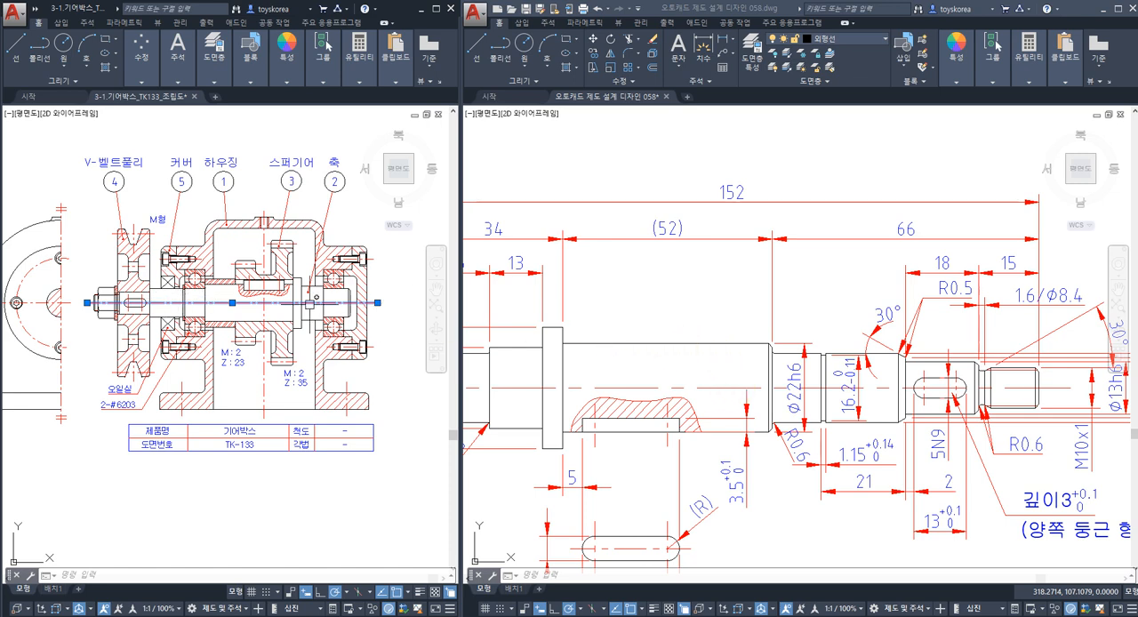
{"action": "left_click", "coordinate": [590, 319]}
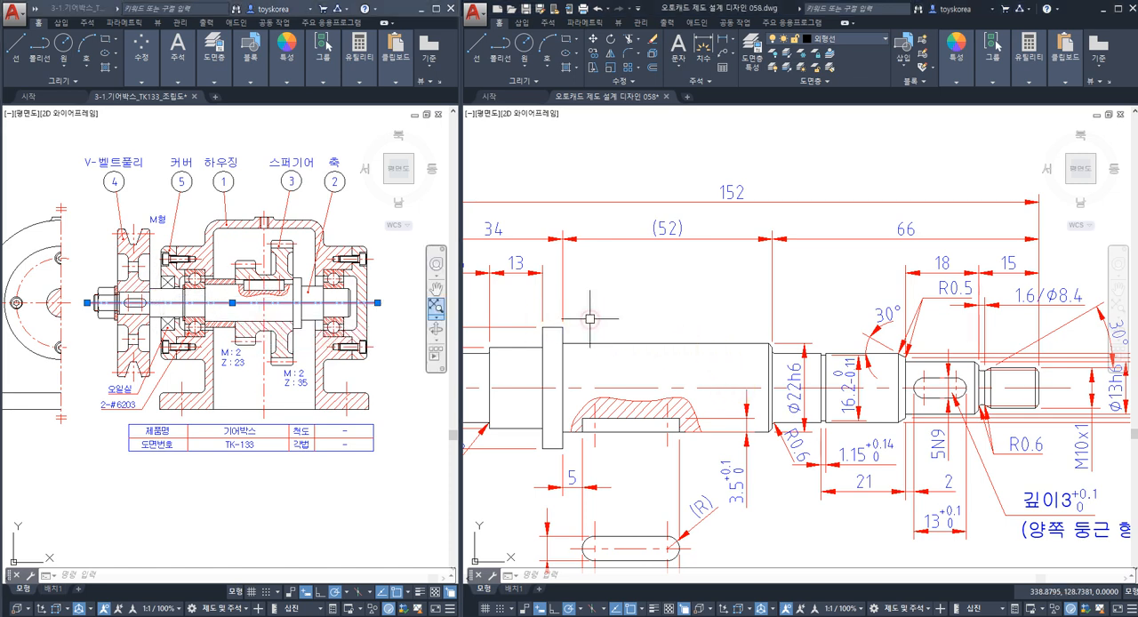
{"action": "key", "text": "Escape"}
{"action": "key", "text": "Escape"}
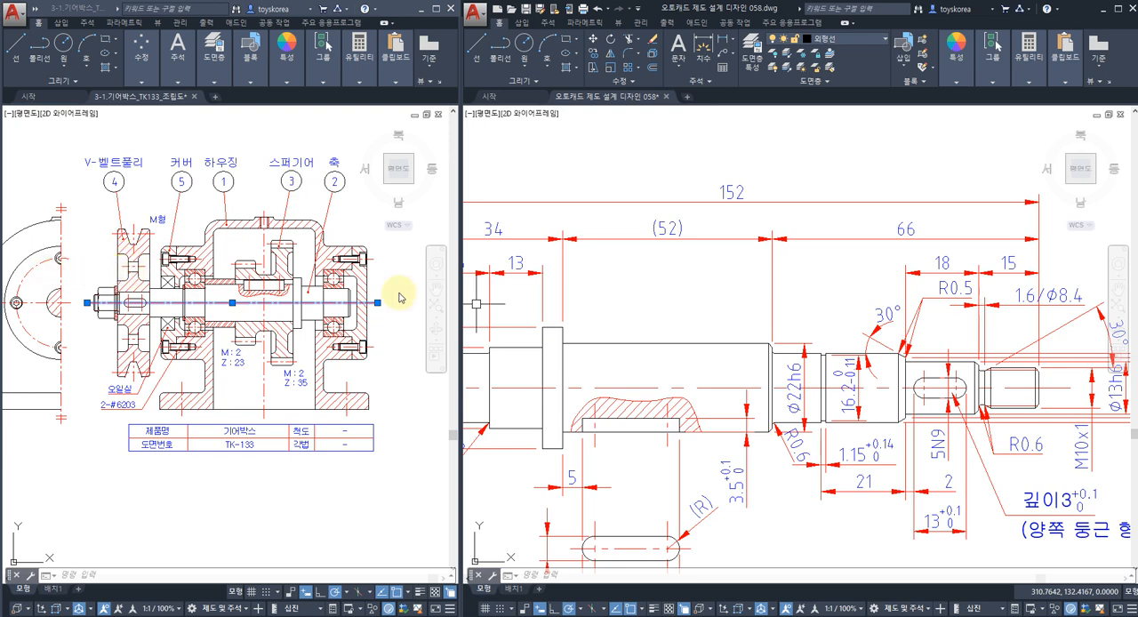
Examine the dimensioned shaft from its flange and keyway along to the threaded end.
{"action": "left_click", "coordinate": [641, 310]}
{"action": "left_click", "coordinate": [633, 335]}
{"action": "key", "text": "Escape"}
{"action": "mouse_move", "coordinate": [539, 349]}
{"action": "middle_mouse_down"}
{"action": "mouse_move", "coordinate": [671, 337]}
{"action": "mouse_move", "coordinate": [579, 354]}
{"action": "middle_mouse_up"}
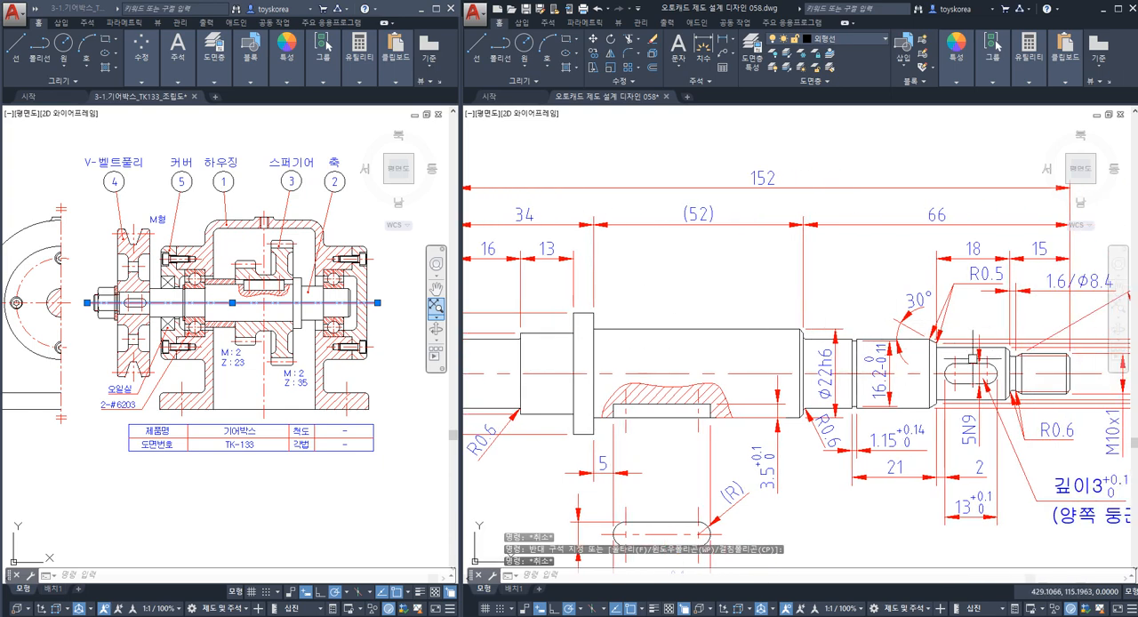
{"action": "key", "text": "Escape"}
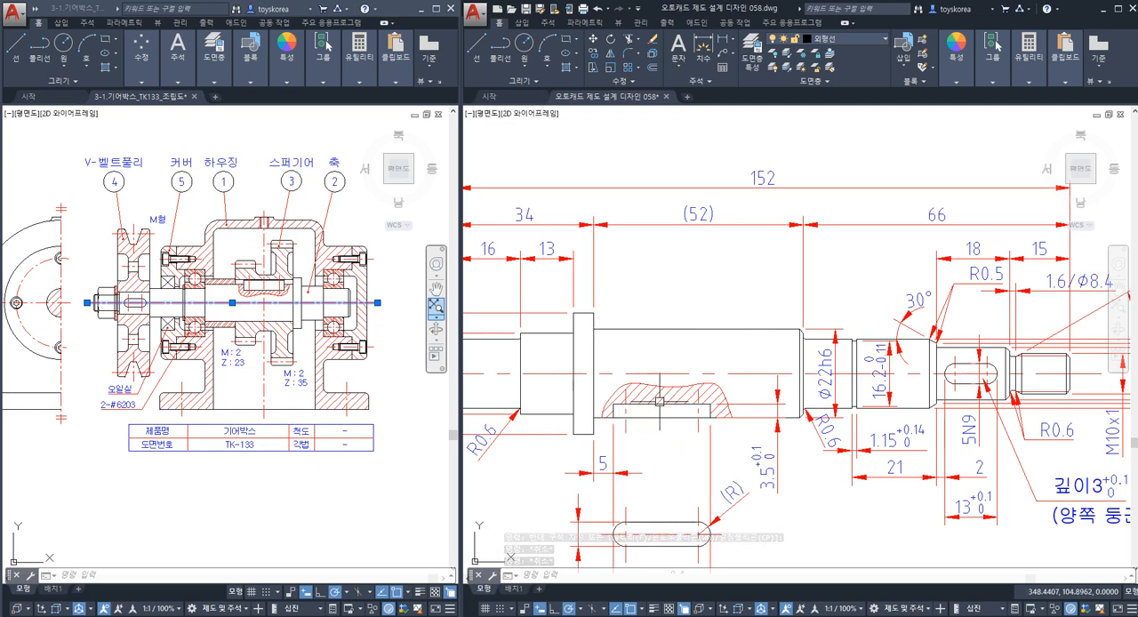
{"action": "middle_click_drag", "start_coordinate": [649, 369], "coordinate": [631, 375]}
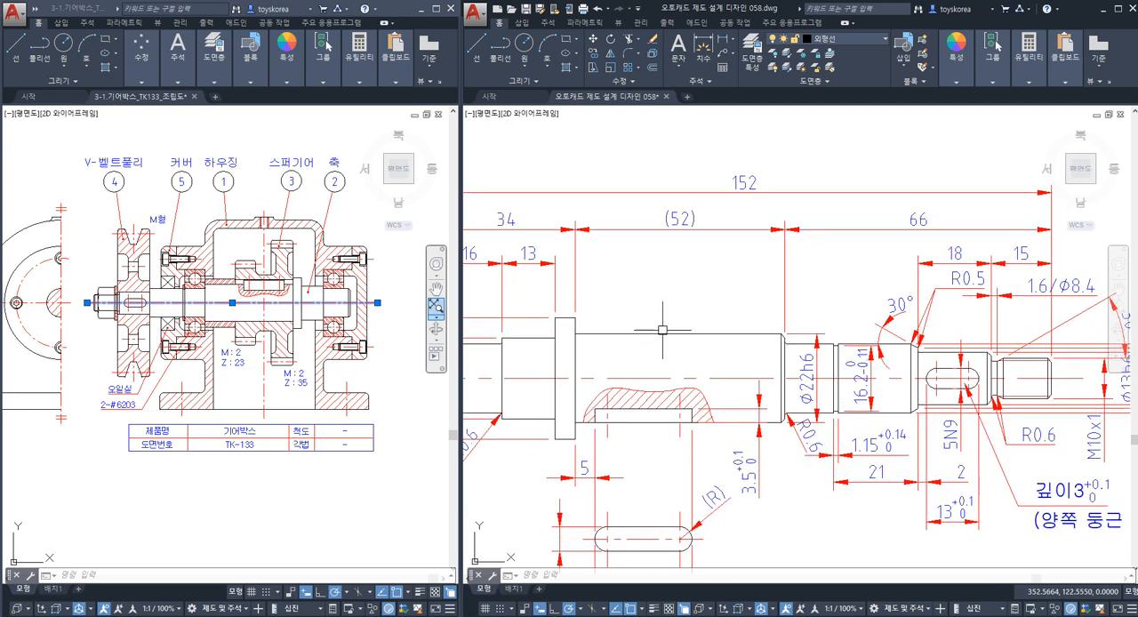
{"action": "middle_click_drag", "start_coordinate": [775, 321], "coordinate": [746, 323]}
{"action": "middle_click_drag", "start_coordinate": [811, 342], "coordinate": [653, 341]}
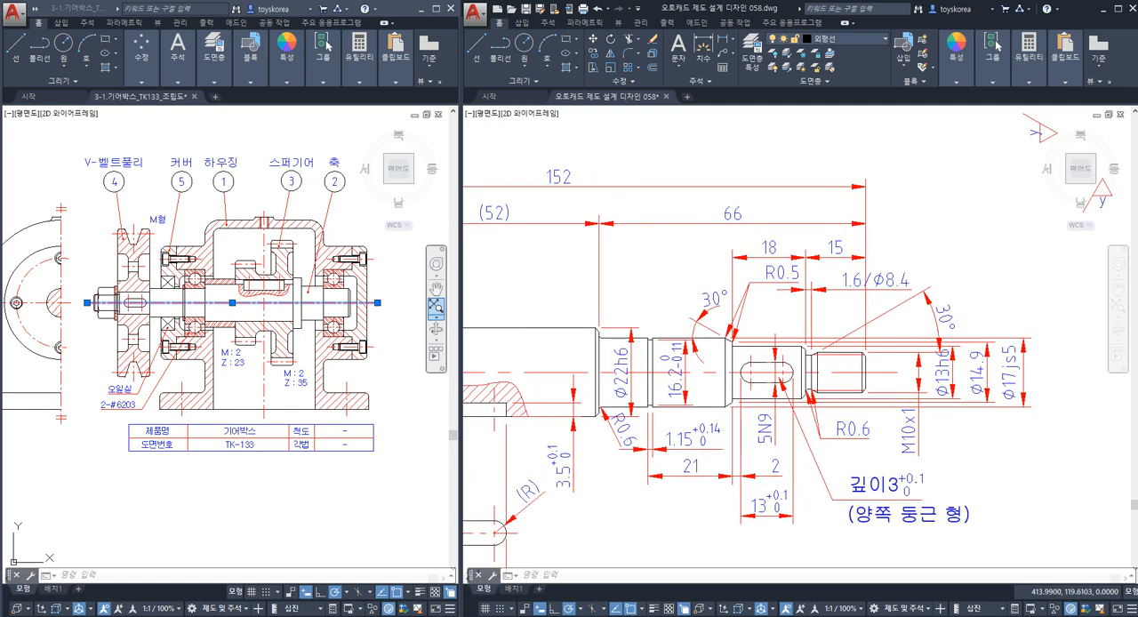
Copy the letter "x" of the general roughness symbol to the empty area just below the part number balloon.
{"action": "scroll", "coordinate": [722, 334], "scroll_direction": "down", "scroll_amount": 4}
{"action": "middle_click_drag", "start_coordinate": [741, 288], "coordinate": [747, 329]}
{"action": "scroll", "coordinate": [683, 288], "scroll_direction": "up", "scroll_amount": 2}
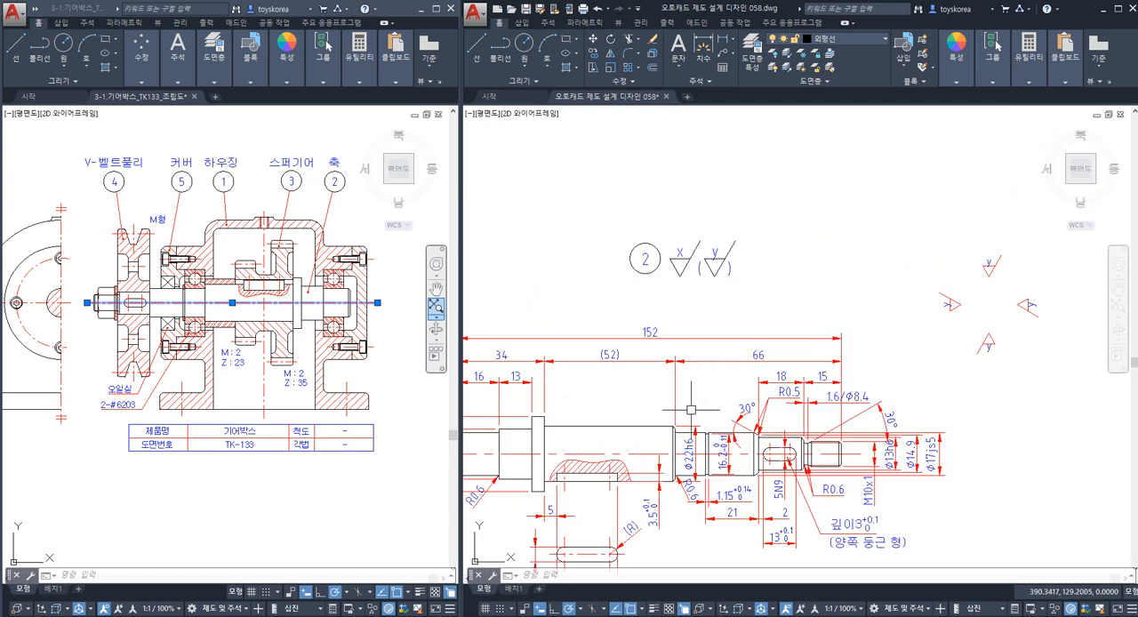
{"action": "scroll", "coordinate": [681, 276], "scroll_direction": "up", "scroll_amount": 4}
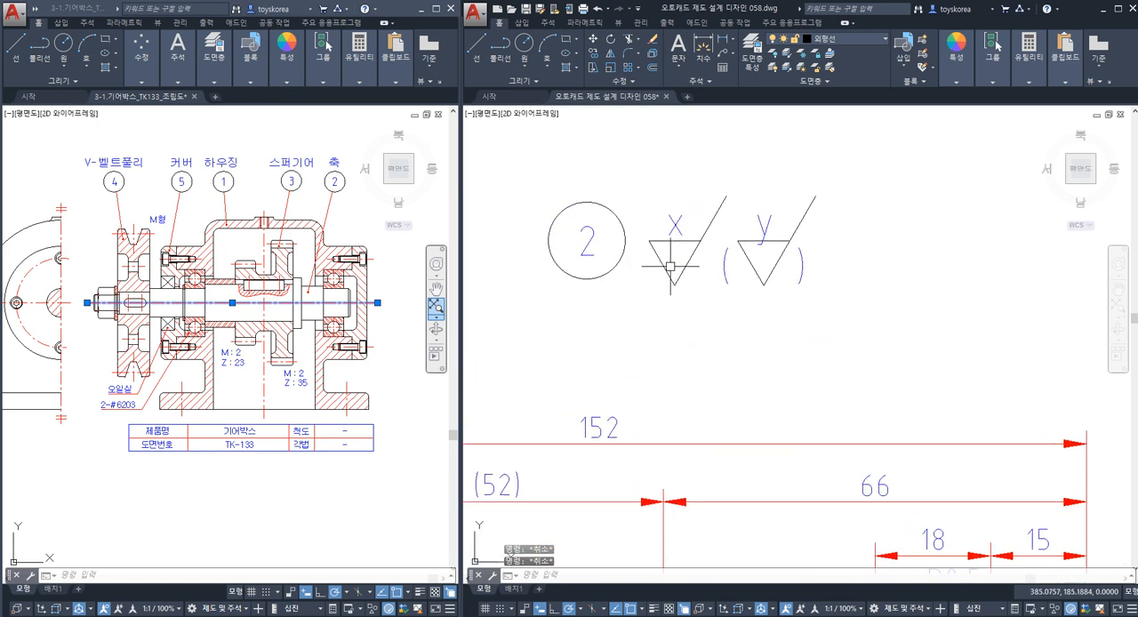
{"action": "left_click", "coordinate": [674, 225]}
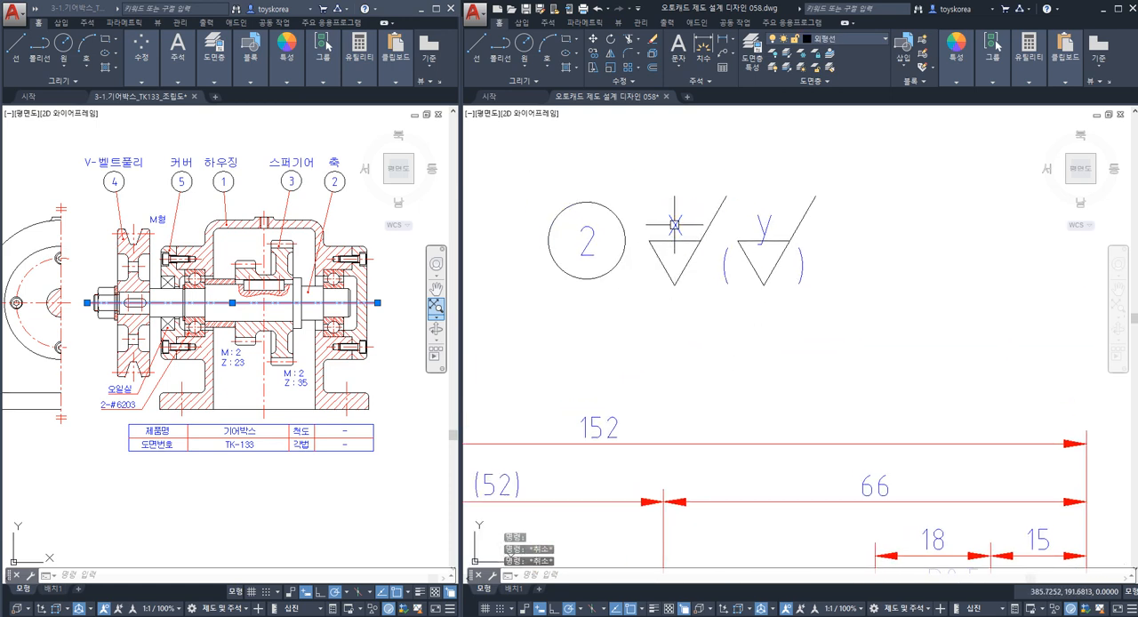
{"action": "type", "text": "co"}
{"action": "key", "text": "Return"}
{"action": "left_click", "coordinate": [674, 225]}
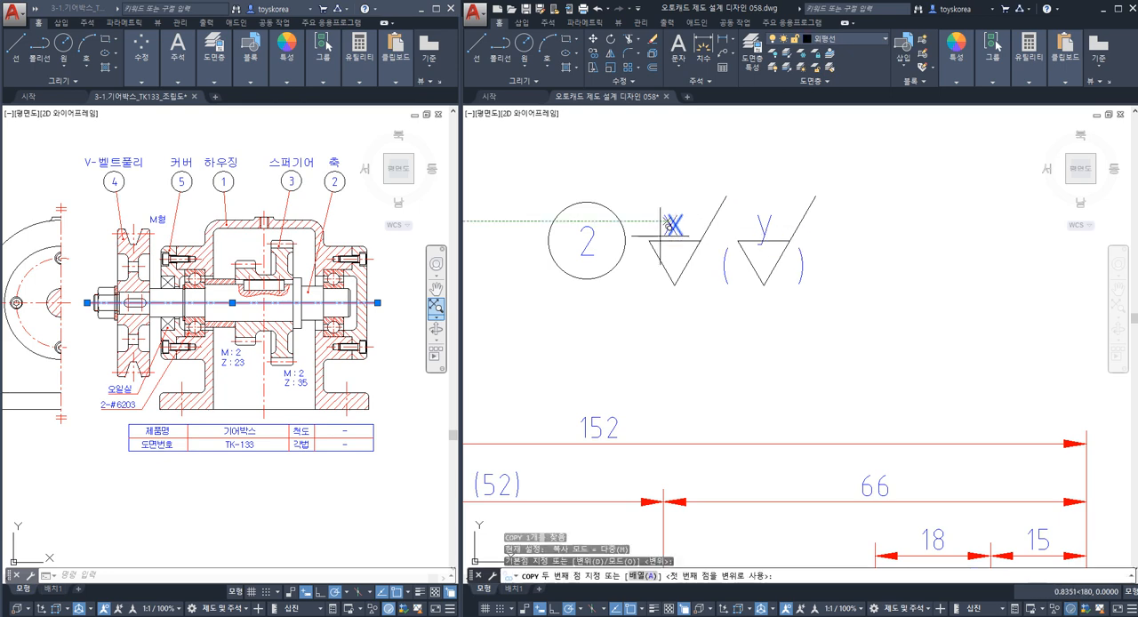
{"action": "left_click", "coordinate": [620, 314]}
{"action": "key", "text": "Escape"}
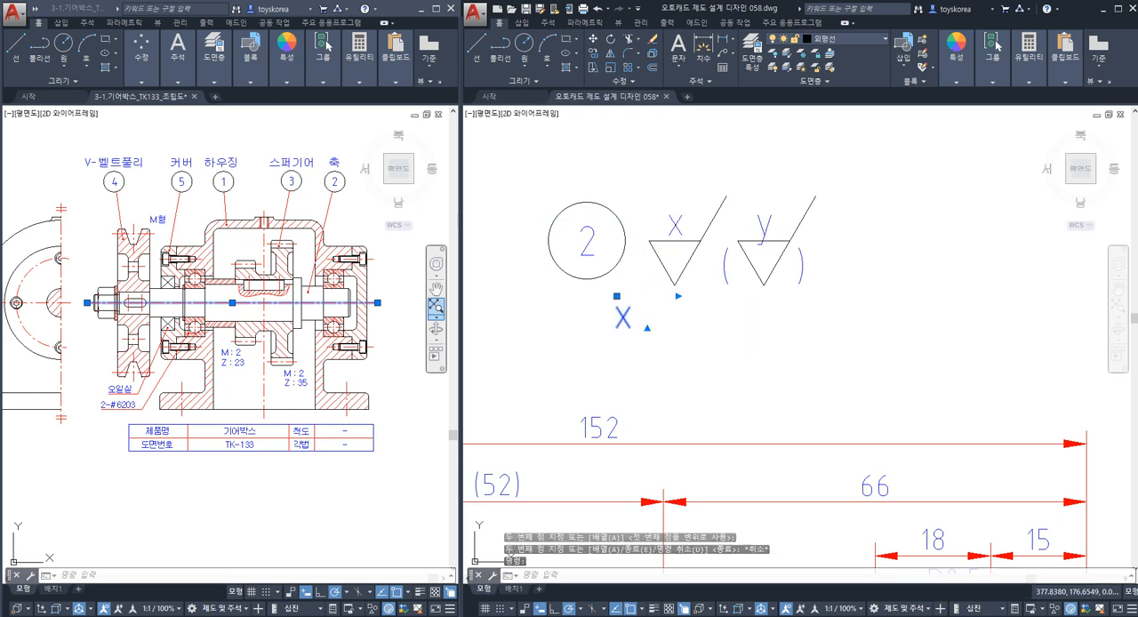
Open the copied "x" for editing, widen its text box and set the letter's text height to 3.5.
{"action": "double_click", "coordinate": [623, 317]}
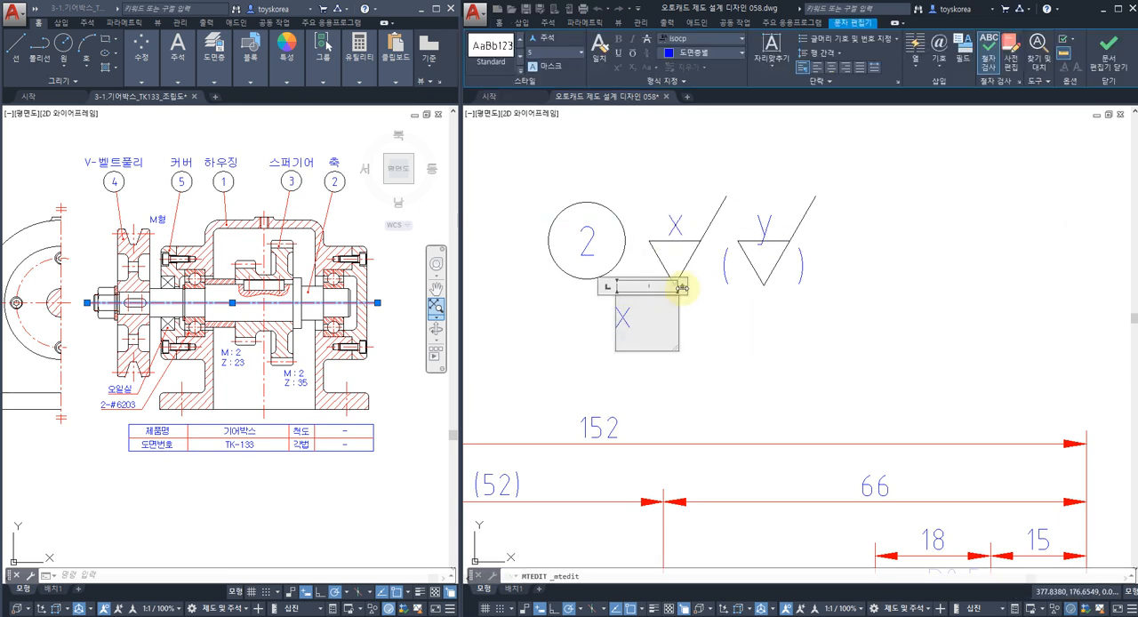
{"action": "left_click_drag", "start_coordinate": [682, 287], "coordinate": [940, 288]}
{"action": "left_click_drag", "start_coordinate": [656, 316], "coordinate": [591, 318]}
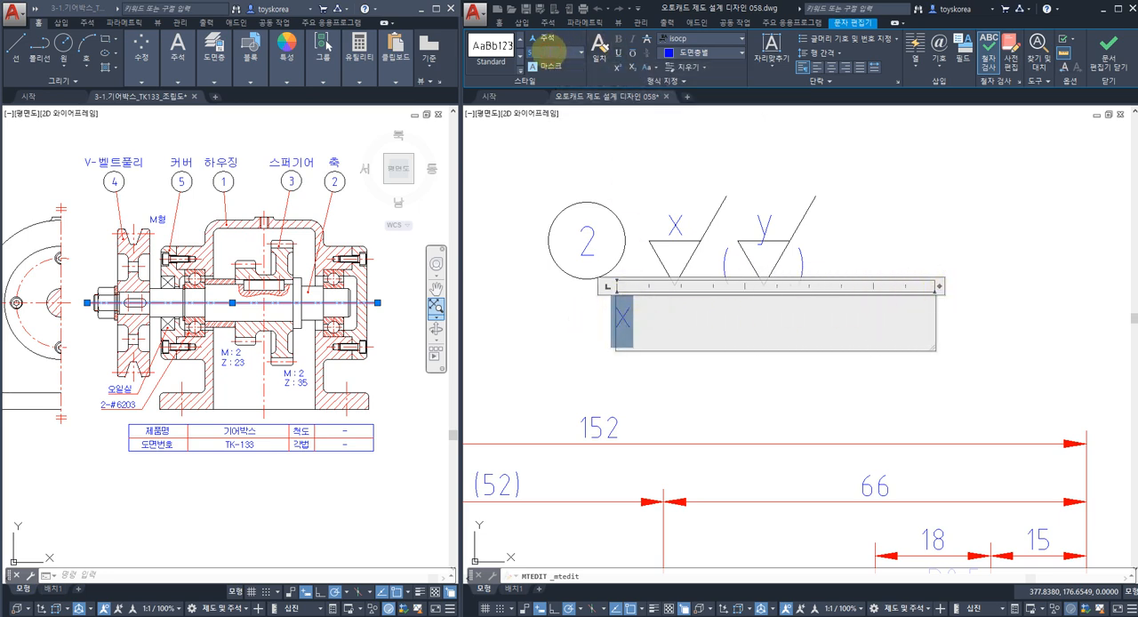
{"action": "key", "text": "Return"}
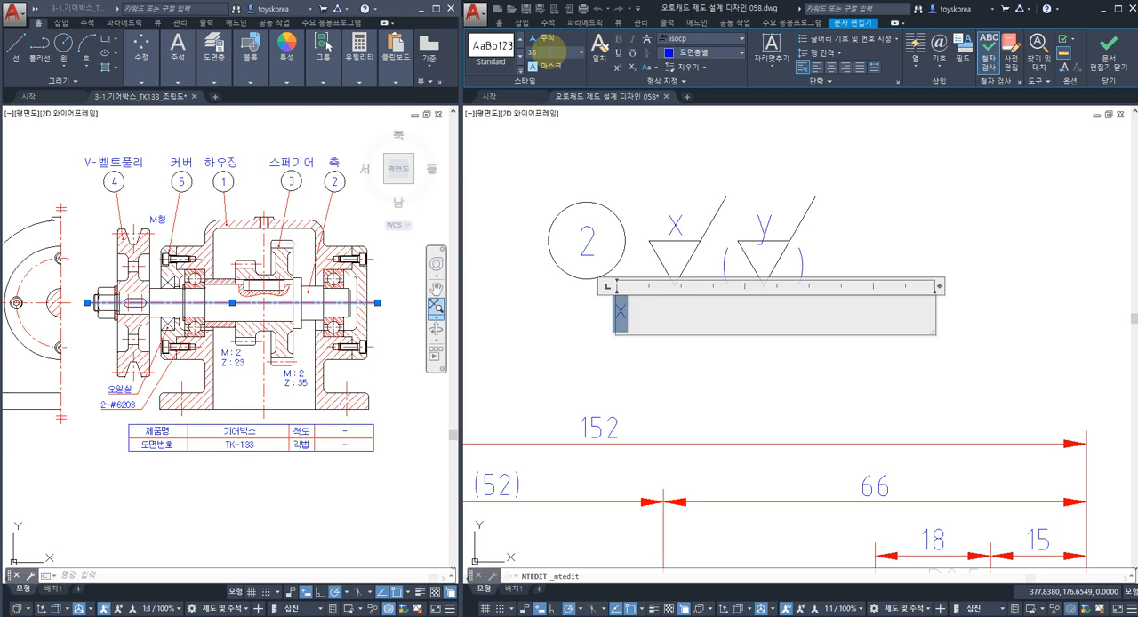
Replace the copied "x" with the note "주) 전체 열처리 HRC 50±2" and widen the text box to fit.
{"action": "left_click", "coordinate": [653, 316]}
{"action": "left_click_drag", "start_coordinate": [604, 316], "coordinate": [607, 325]}
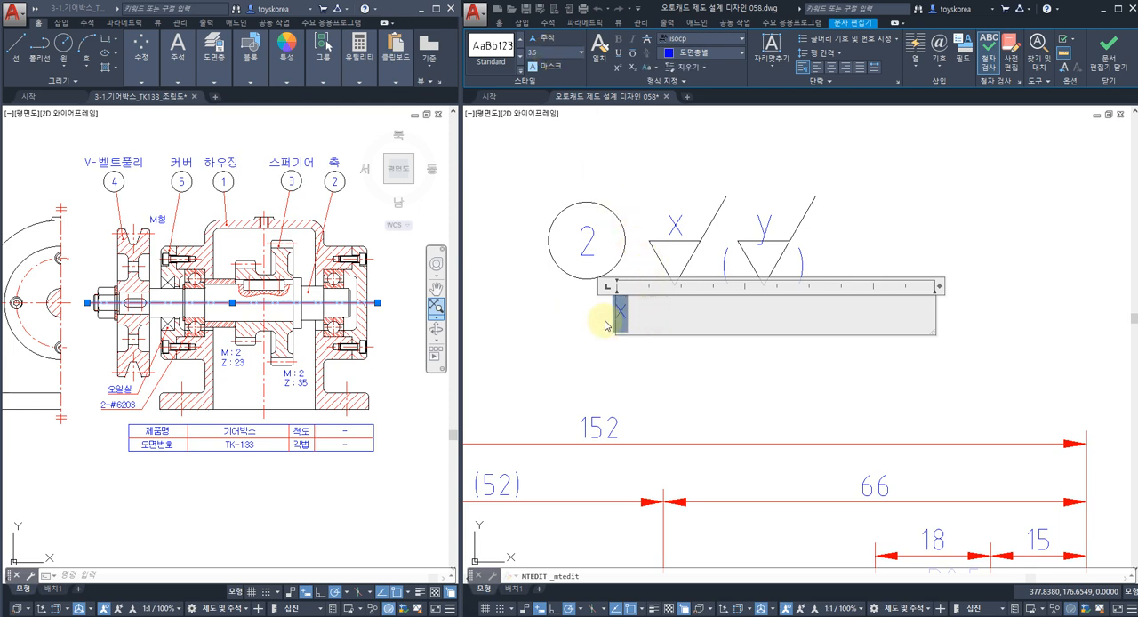
{"action": "type", "text": "주)"}
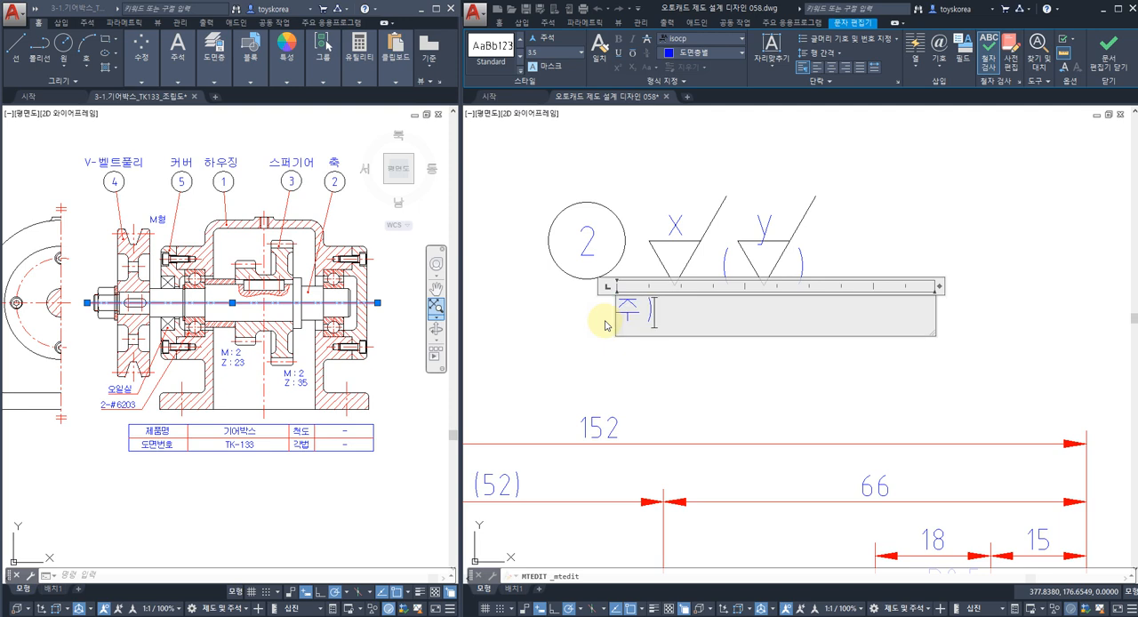
{"action": "type", "text": " 저"}
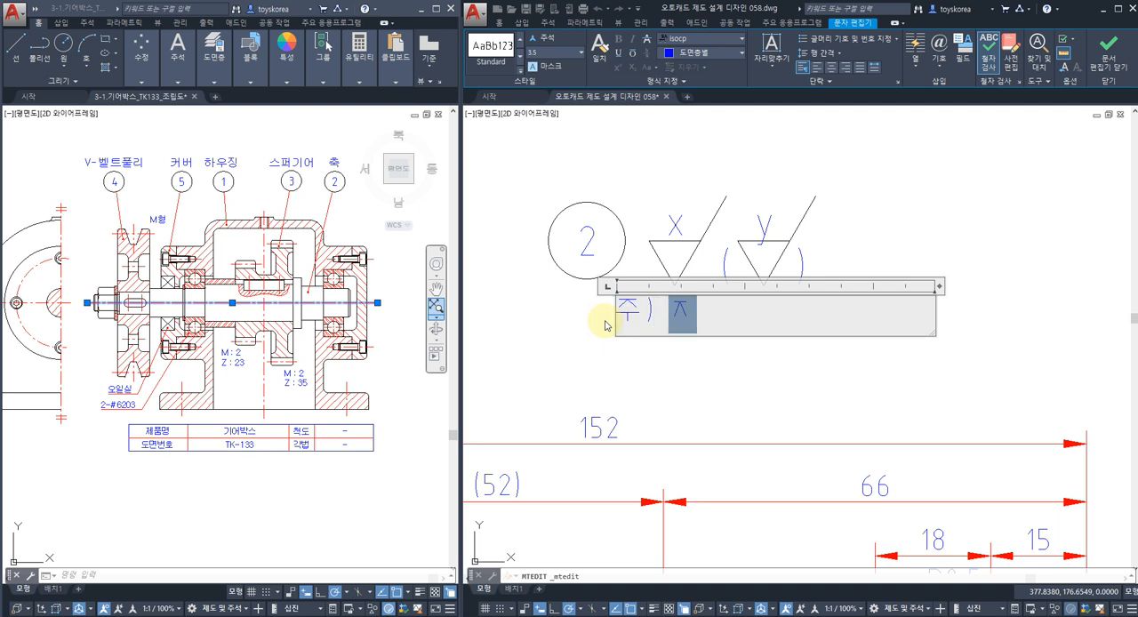
{"action": "type", "text": "체"}
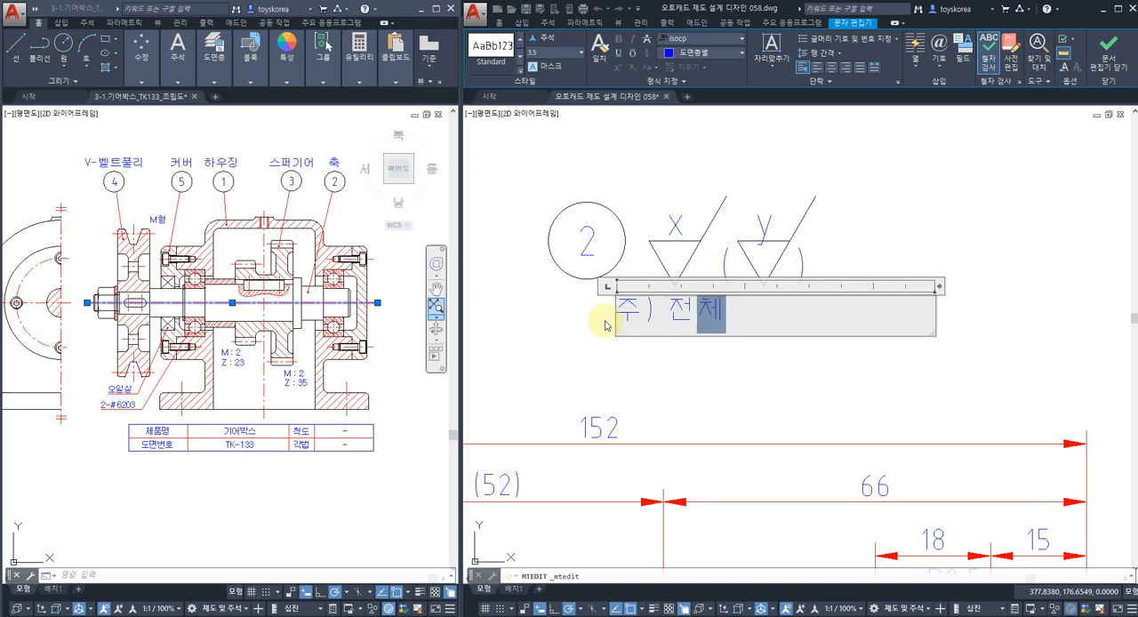
{"action": "type", "text": " 열처리 HRC 50"}
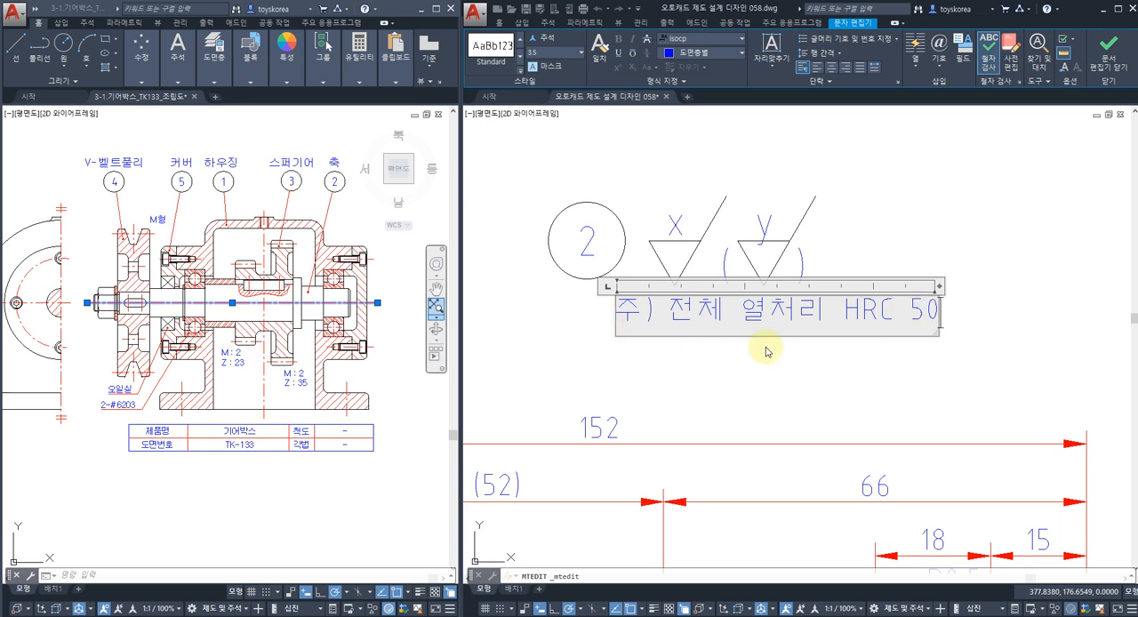
{"action": "left_click_drag", "start_coordinate": [945, 289], "coordinate": [1049, 286]}
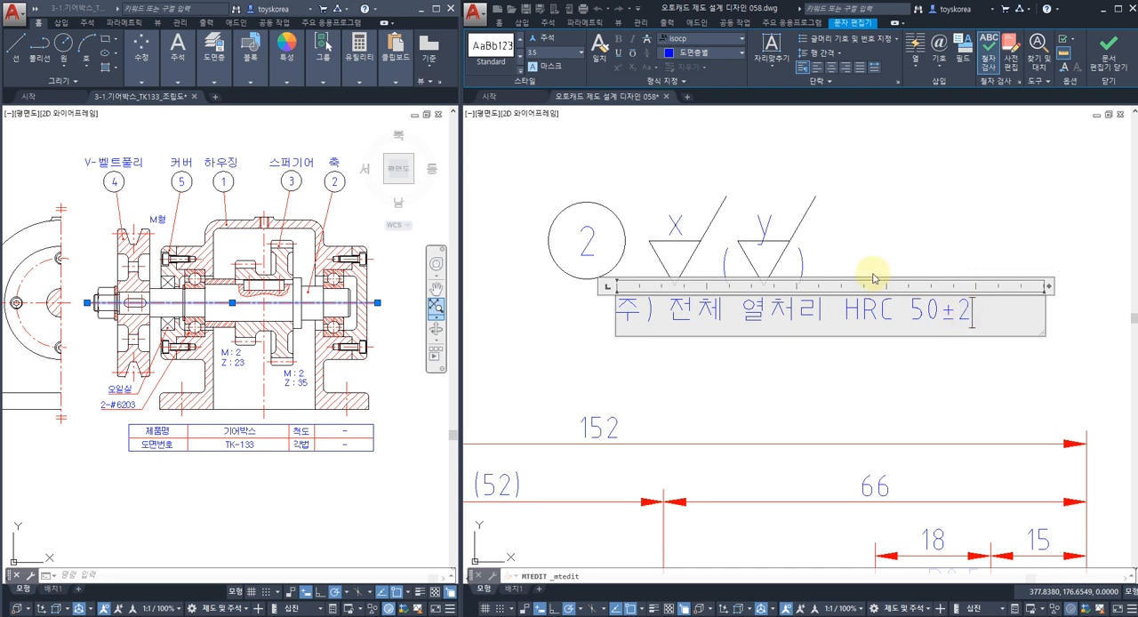
Set the text height of the "R" in HRC and of the "±2" tolerance to 2.5.
{"action": "left_click_drag", "start_coordinate": [878, 317], "coordinate": [860, 317]}
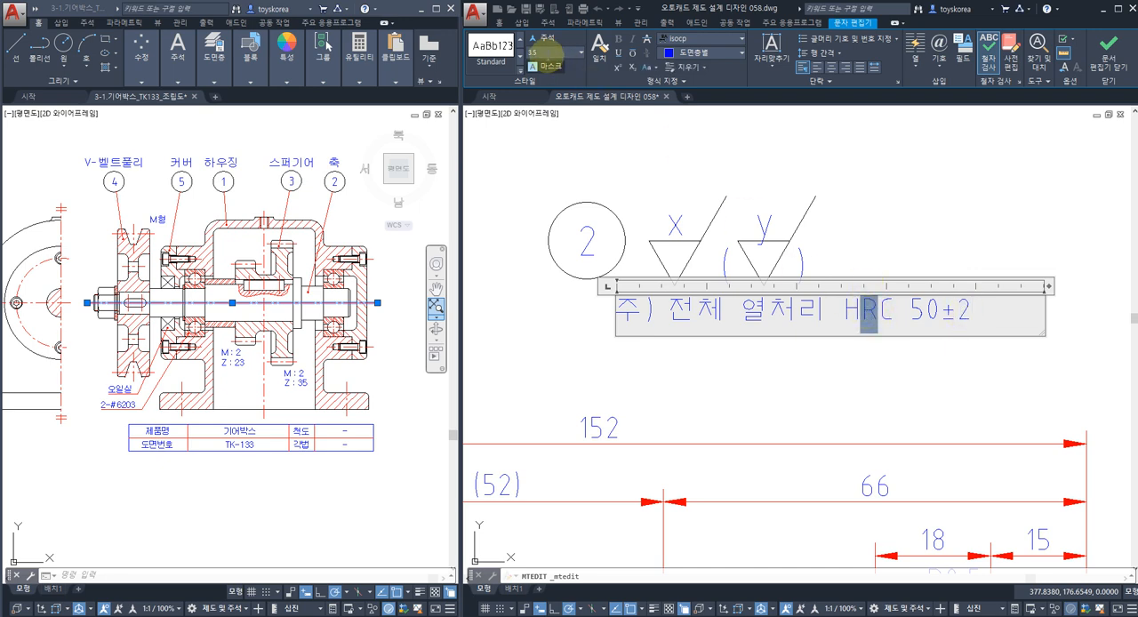
{"action": "key", "text": "Return"}
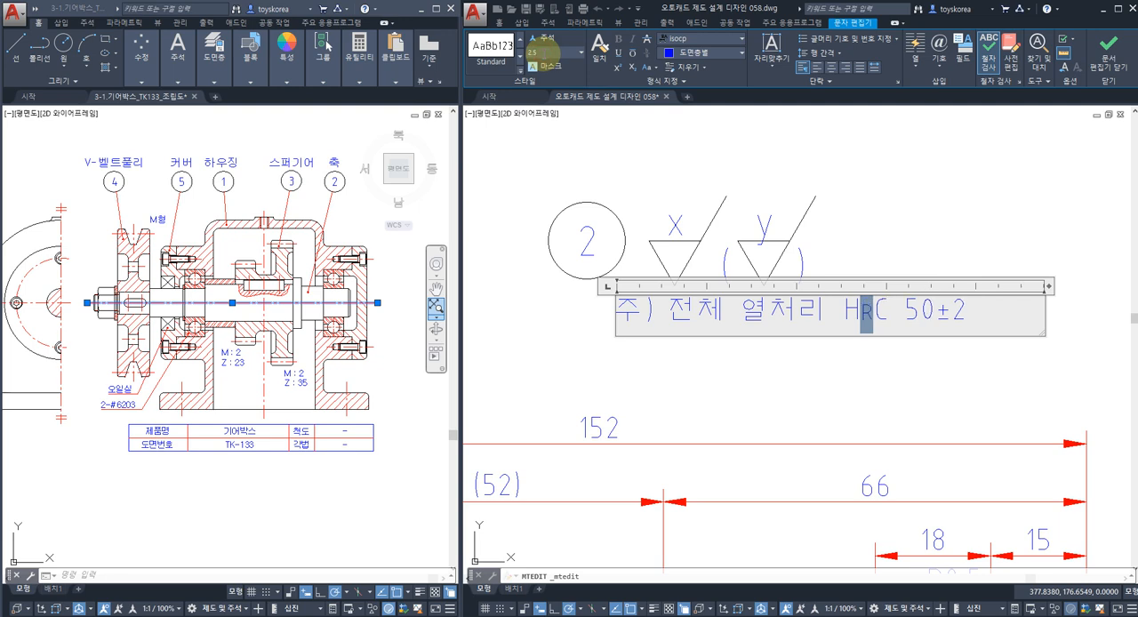
{"action": "left_click", "coordinate": [889, 316]}
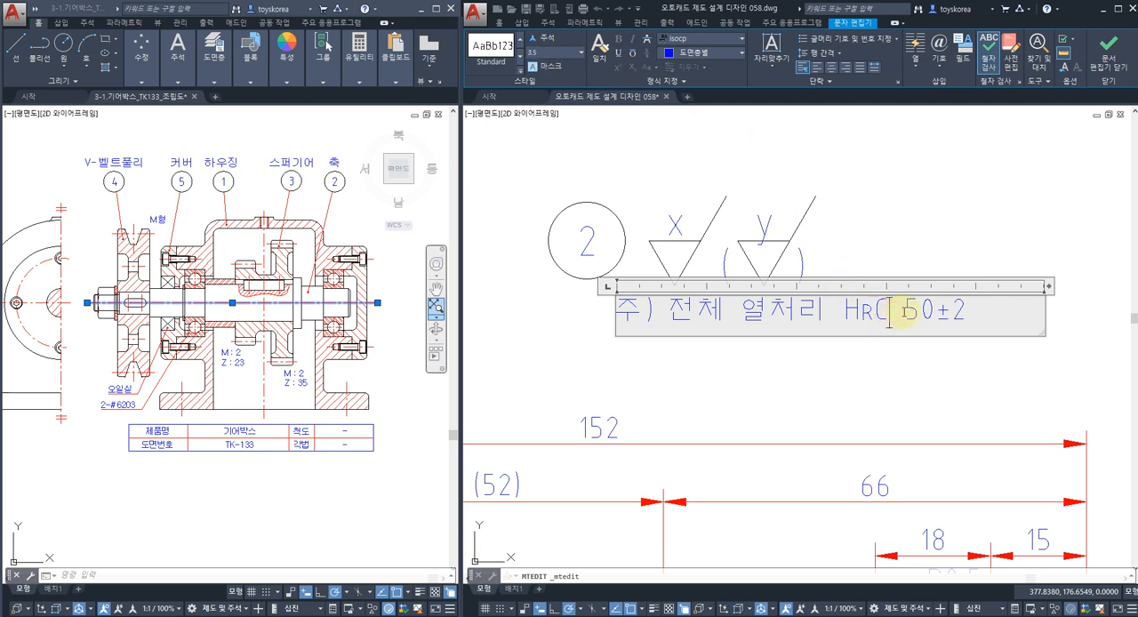
{"action": "left_click_drag", "start_coordinate": [936, 317], "coordinate": [965, 317]}
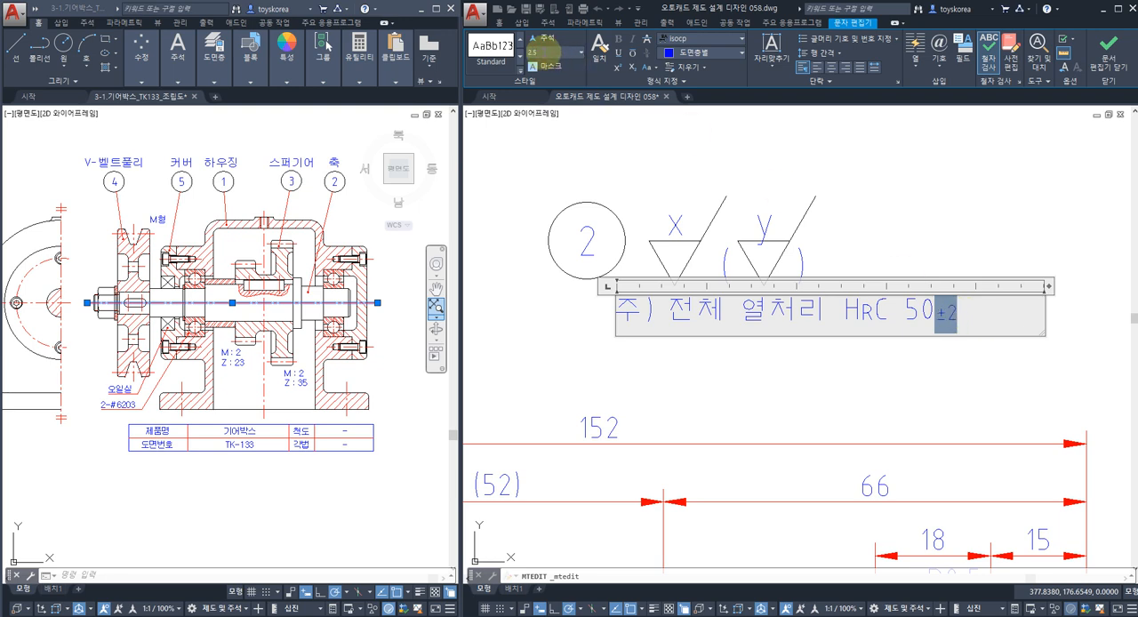
{"action": "left_click", "coordinate": [890, 320]}
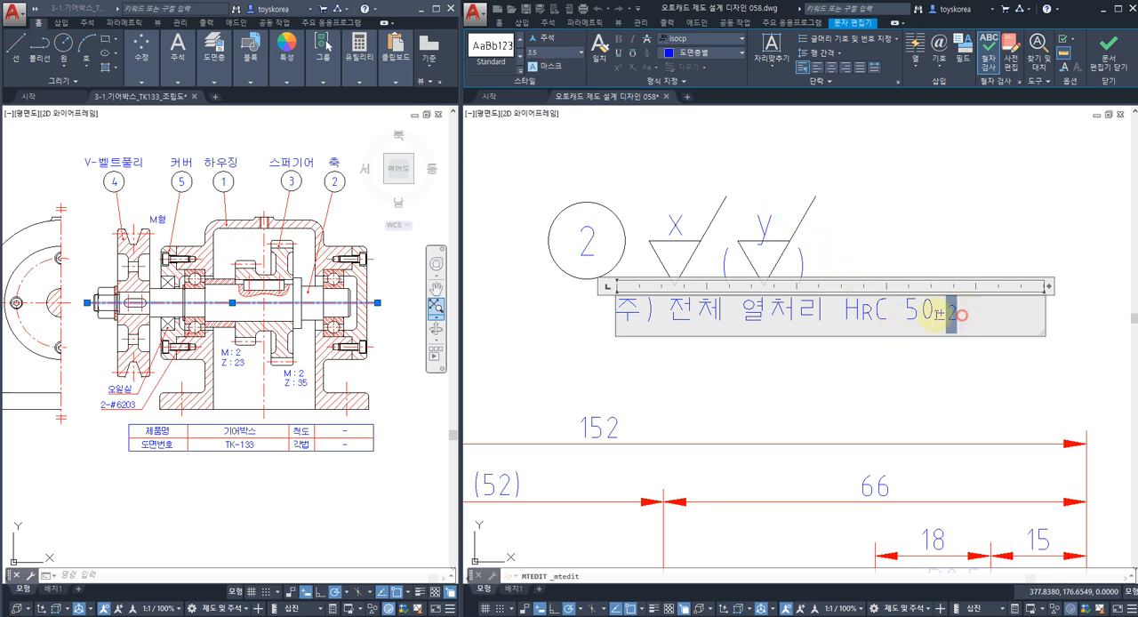
Change the text style of the whole heat treatment note to 굴림 and widen its text box so it fits on one line.
{"action": "left_click_drag", "start_coordinate": [962, 315], "coordinate": [584, 305]}
{"action": "left_click", "coordinate": [494, 61]}
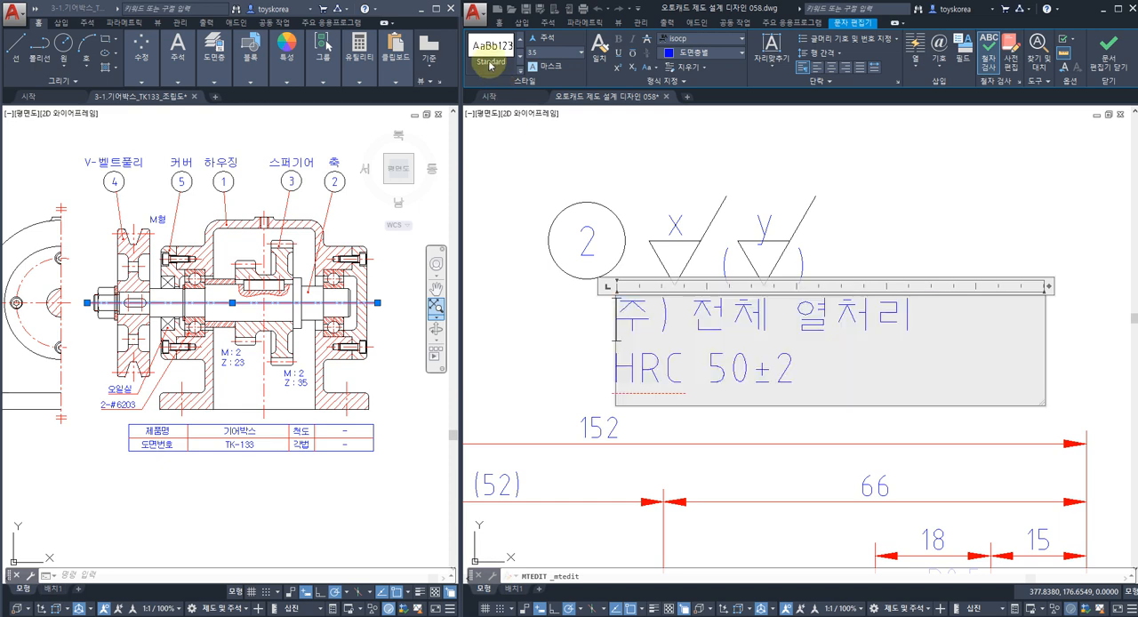
{"action": "left_click", "coordinate": [542, 46]}
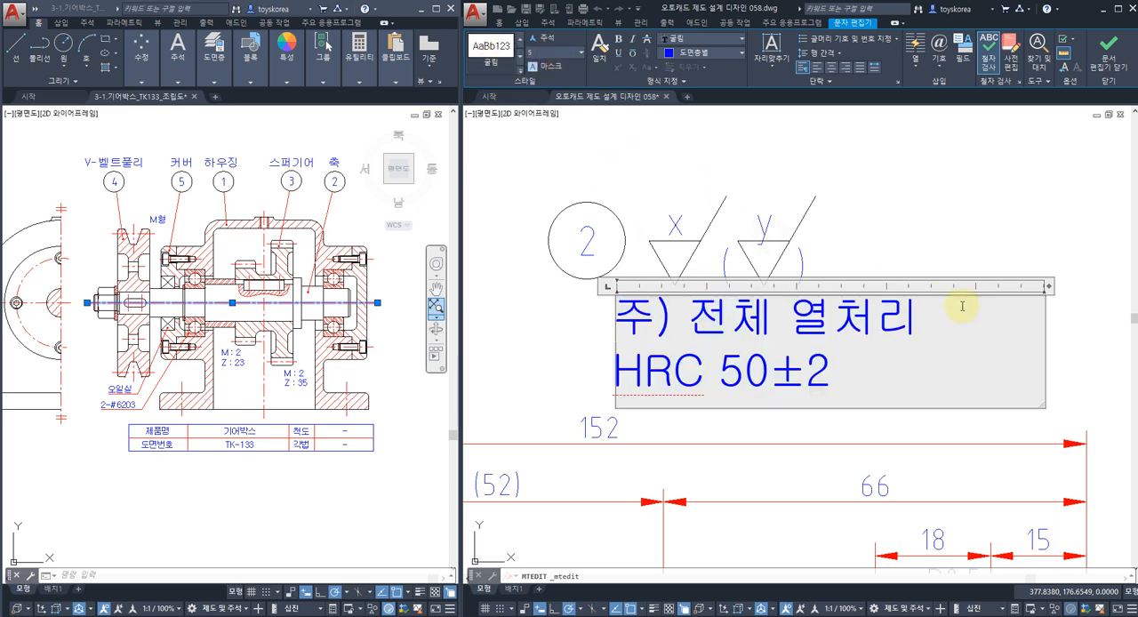
{"action": "left_click_drag", "start_coordinate": [1049, 287], "coordinate": [1116, 286]}
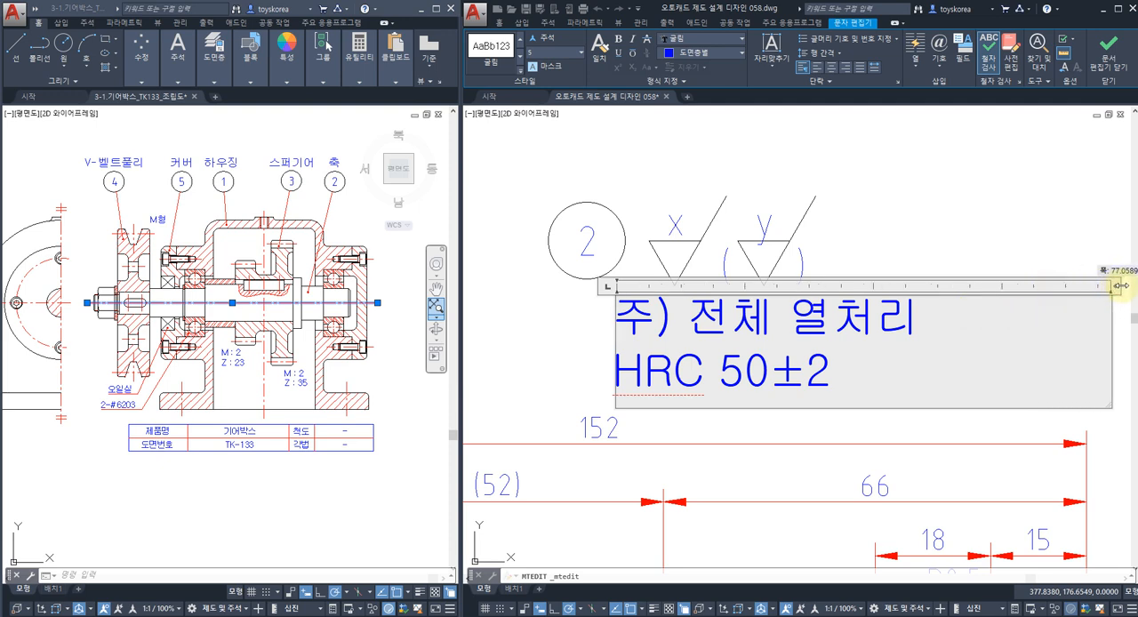
{"action": "scroll", "coordinate": [948, 367], "scroll_direction": "down", "scroll_amount": 2}
{"action": "middle_click_drag", "start_coordinate": [948, 367], "coordinate": [937, 366]}
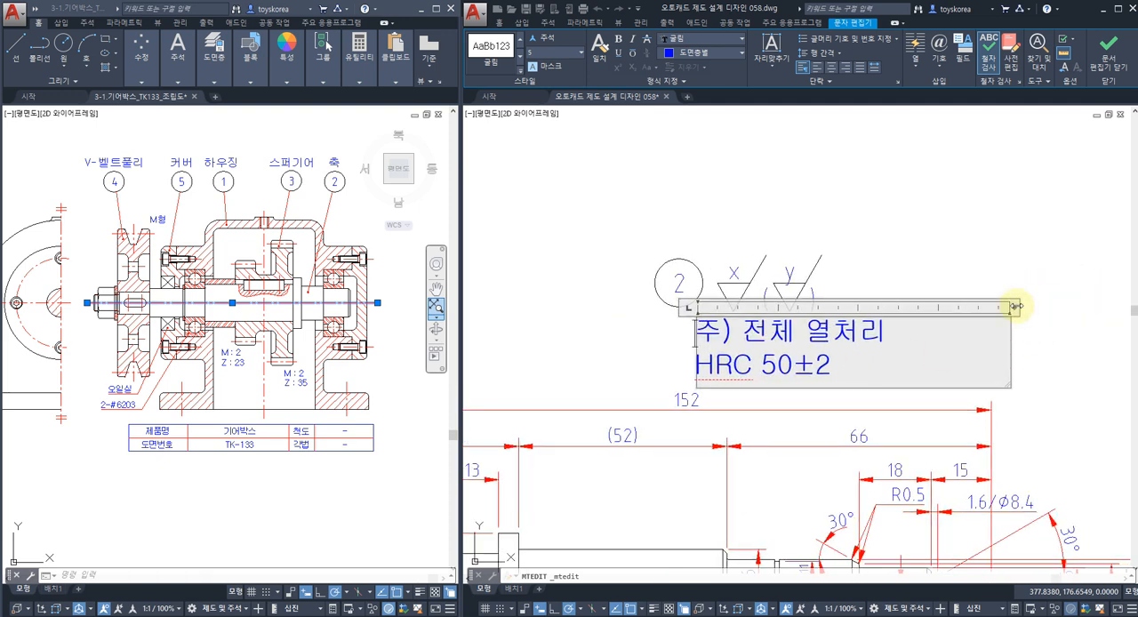
{"action": "left_click_drag", "start_coordinate": [1016, 306], "coordinate": [1067, 306]}
{"action": "left_click", "coordinate": [958, 245]}
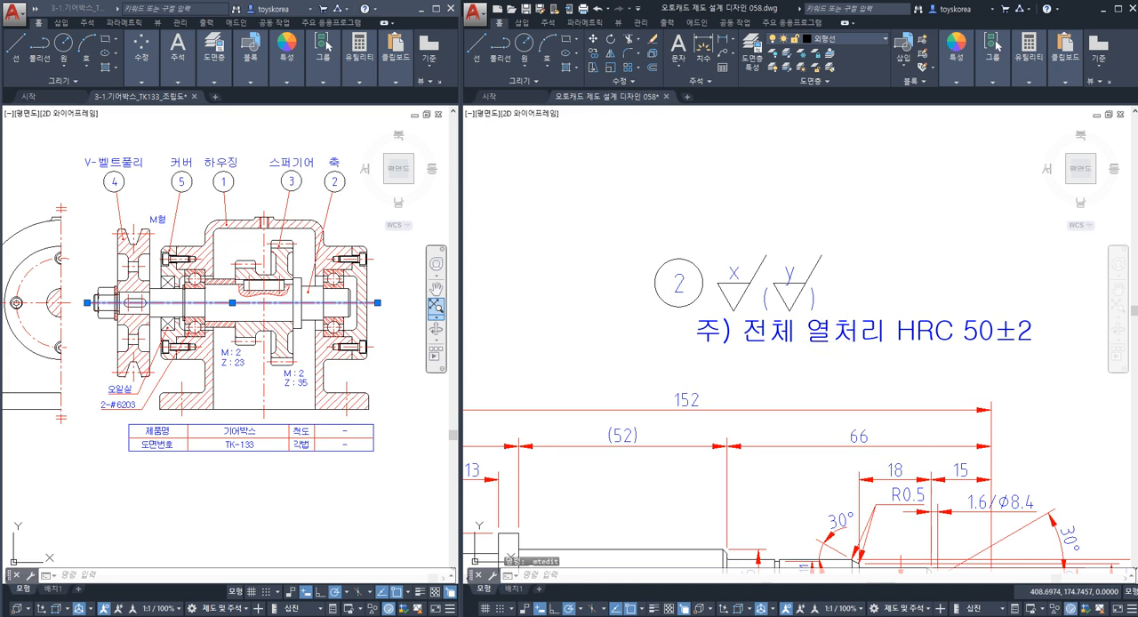
Reopen the heat treatment note and set the text height of its entire content to 3.5.
{"action": "double_click", "coordinate": [826, 337]}
{"action": "double_click", "coordinate": [858, 337]}
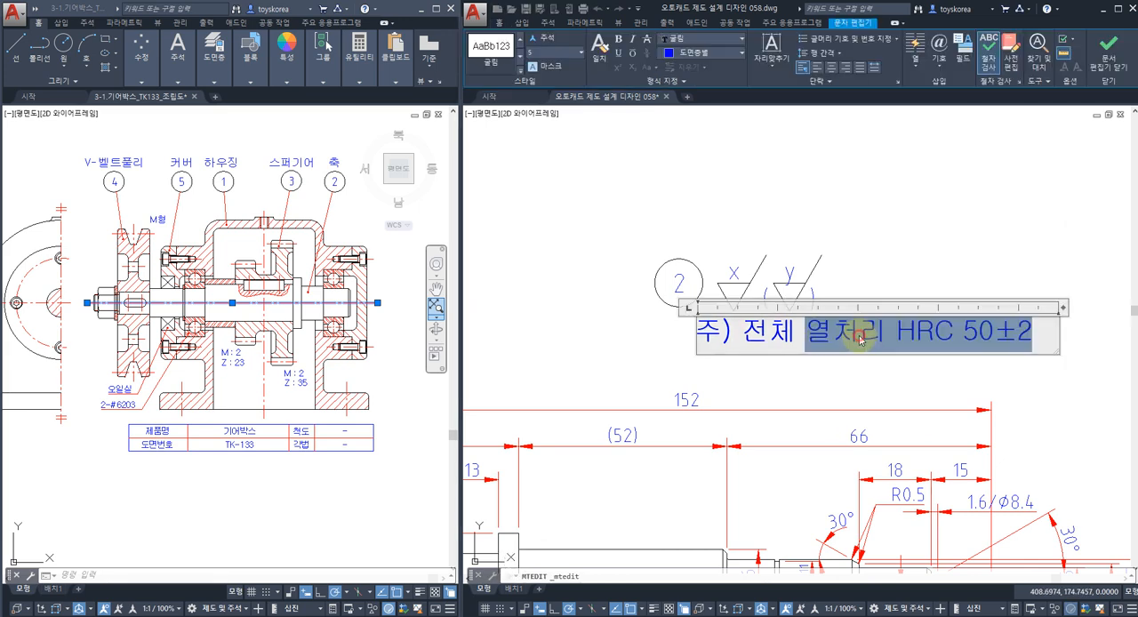
{"action": "triple_click", "coordinate": [818, 342]}
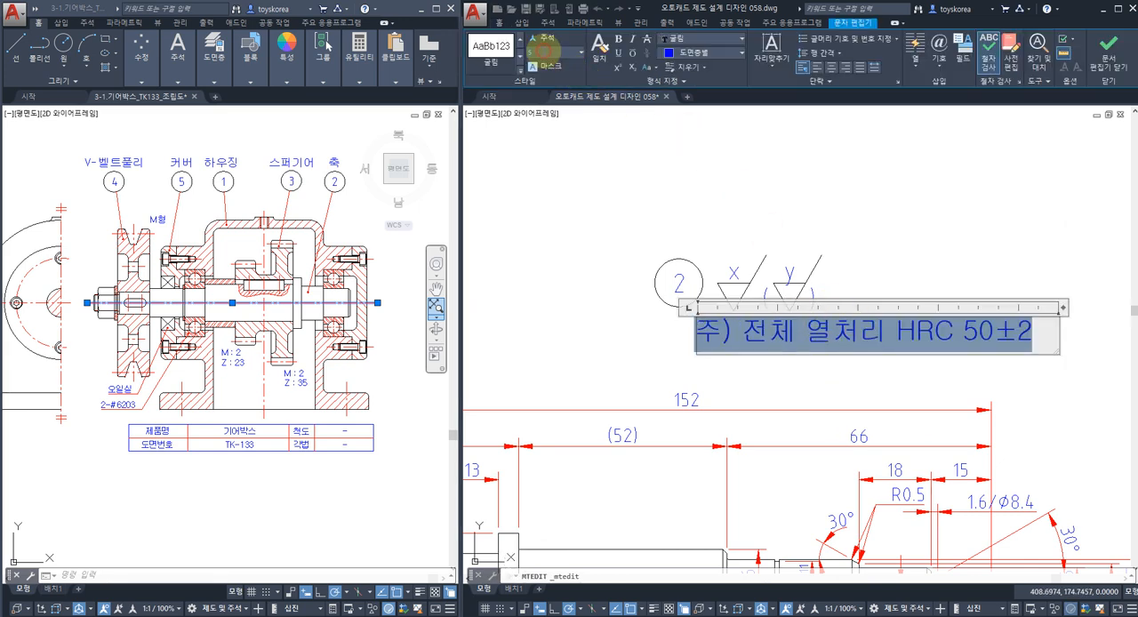
{"action": "type", "text": "3.5"}
{"action": "key", "text": "Return"}
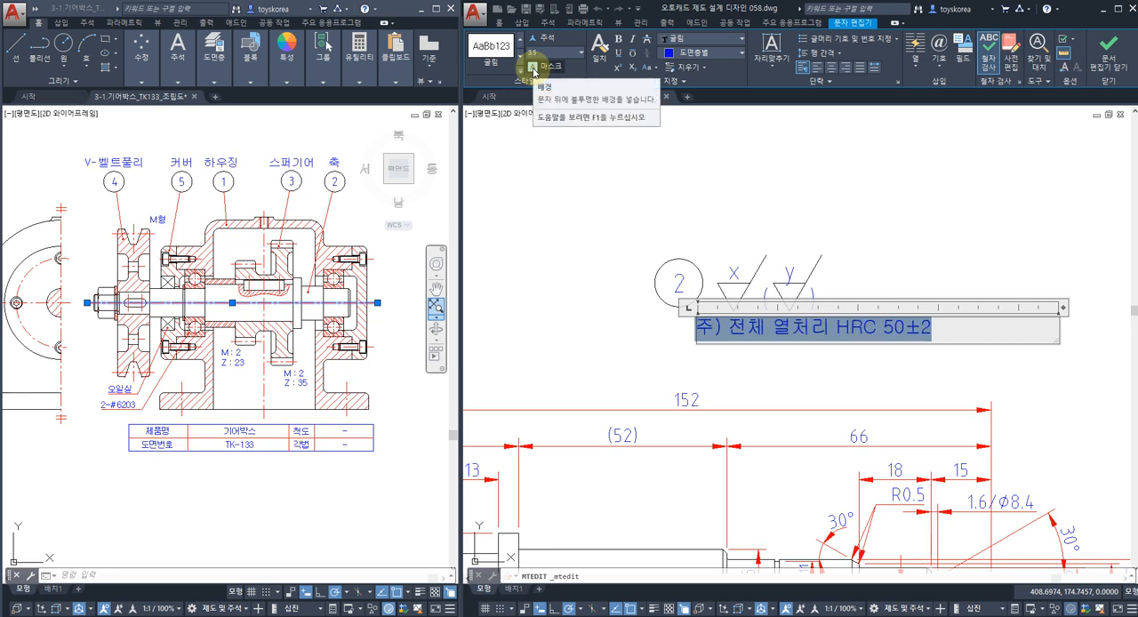
{"action": "left_click", "coordinate": [663, 355]}
{"action": "key", "text": "Escape"}
{"action": "key", "text": "Escape"}
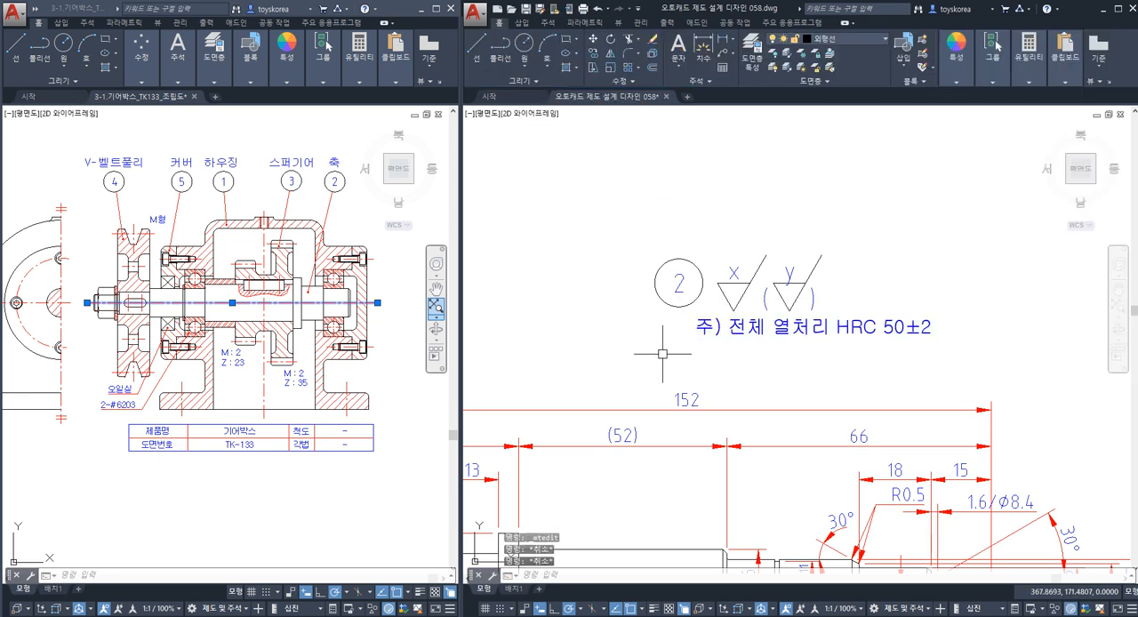
Move the heat treatment note slightly left so it sits beneath the part number balloon and the general roughness symbols.
{"action": "type", "text": "m"}
{"action": "key", "text": "space"}
{"action": "left_click", "coordinate": [737, 345]}
{"action": "left_click", "coordinate": [734, 325]}
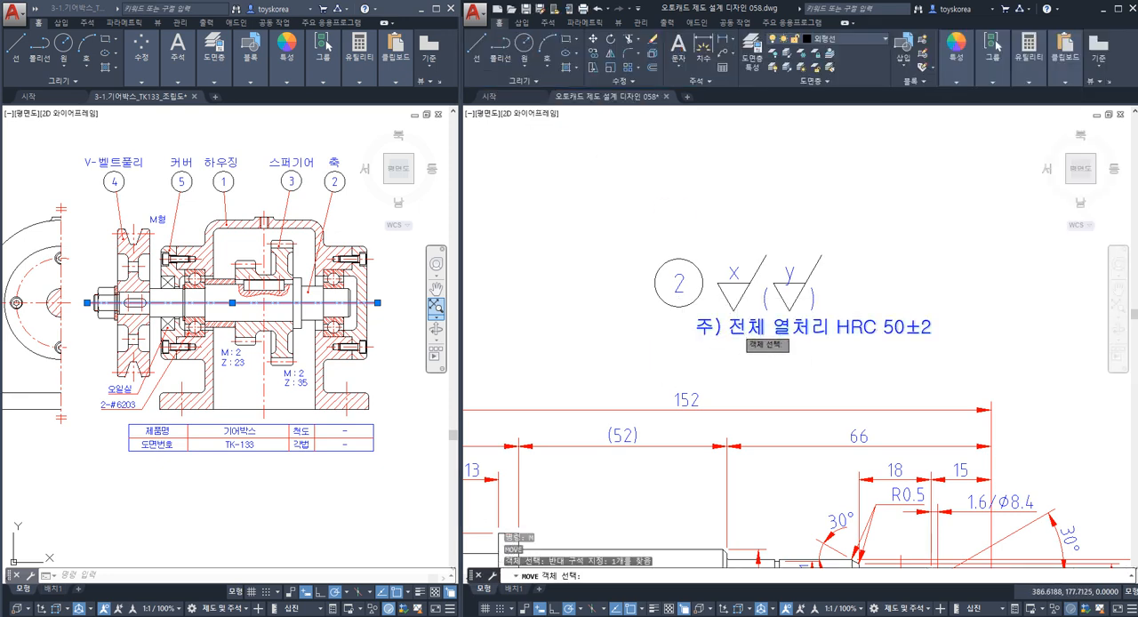
{"action": "scroll", "coordinate": [737, 329], "scroll_direction": "up", "scroll_amount": 2}
{"action": "key", "text": "space"}
{"action": "left_click", "coordinate": [759, 368]}
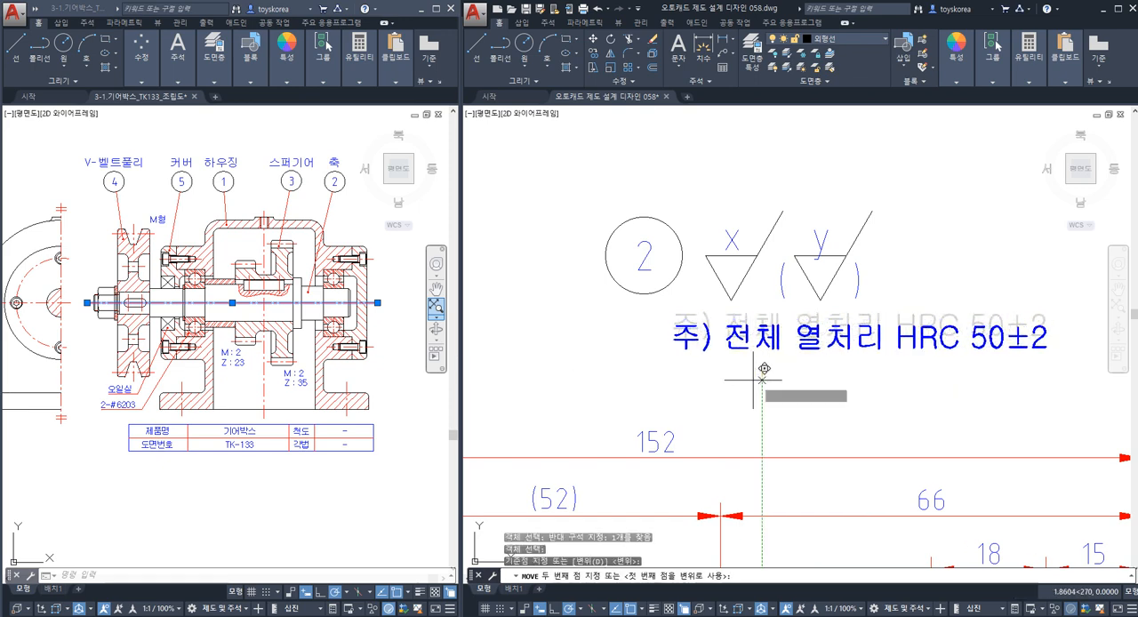
{"action": "key", "text": "Escape"}
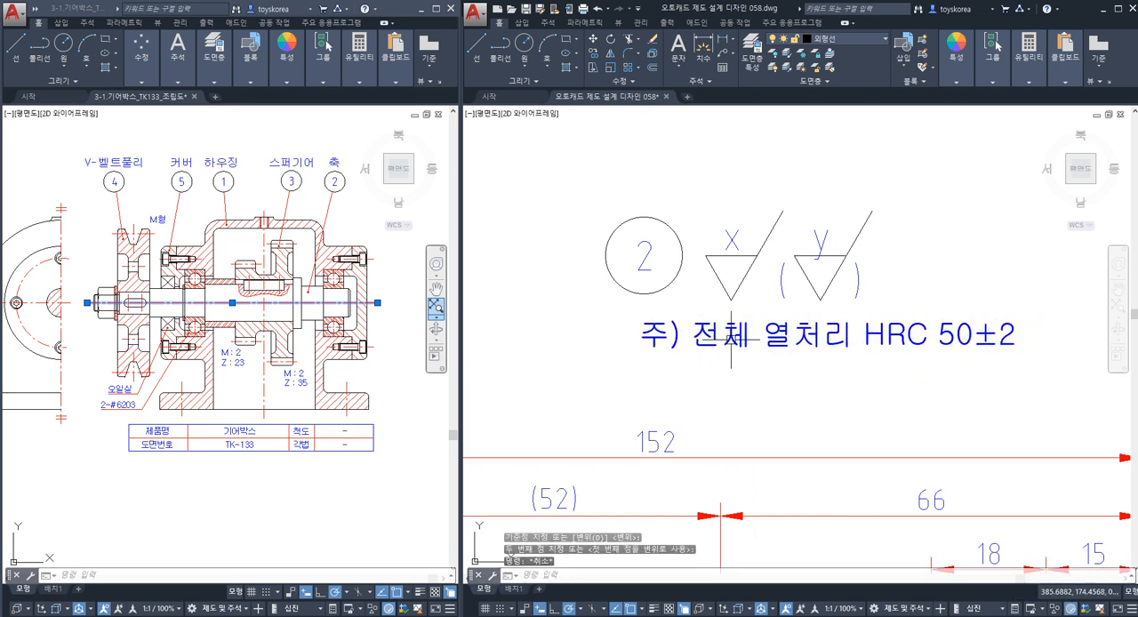
Set the text height of the "R" in HRC and of "±2" in the restyled note to 2.5.
{"action": "scroll", "coordinate": [734, 307], "scroll_direction": "down", "scroll_amount": 2}
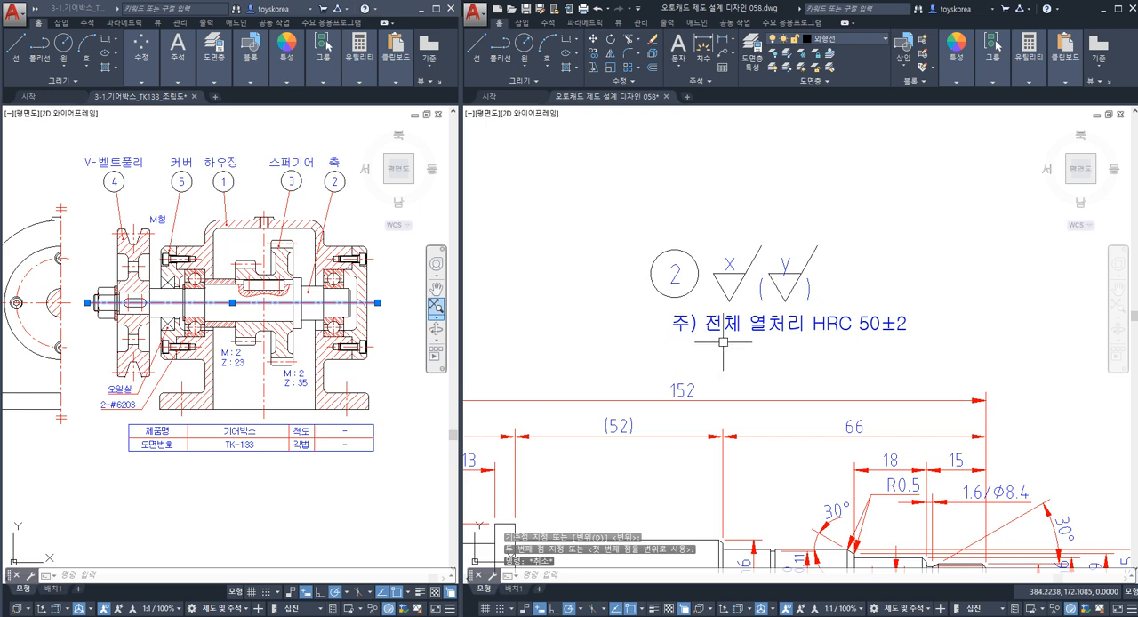
{"action": "scroll", "coordinate": [826, 333], "scroll_direction": "up", "scroll_amount": 2}
{"action": "left_click", "coordinate": [826, 327]}
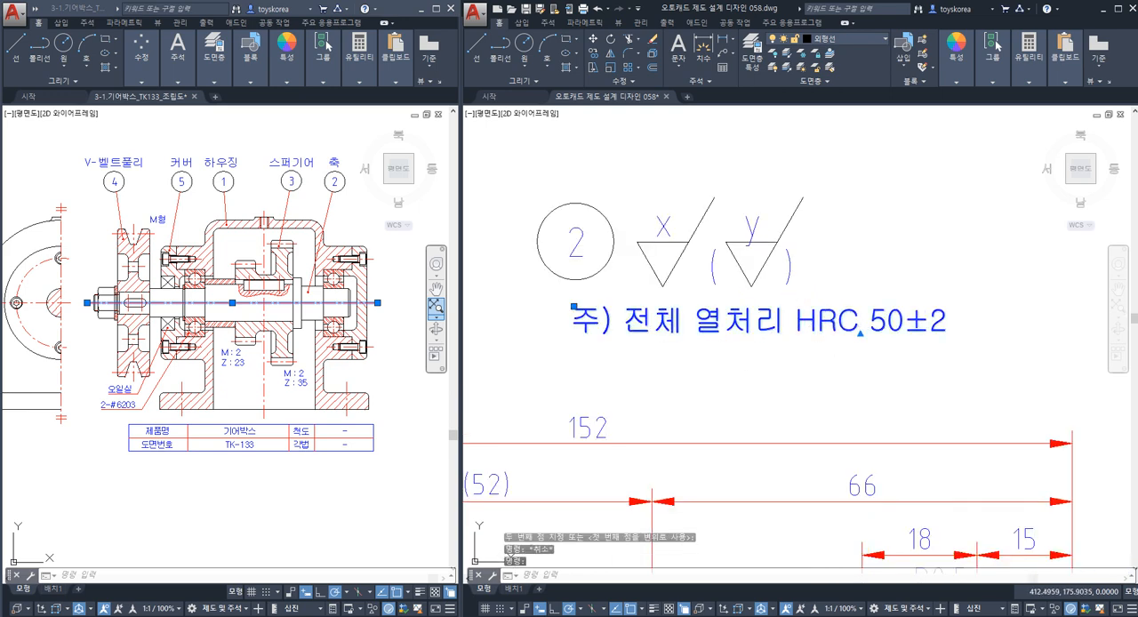
{"action": "double_click", "coordinate": [826, 327]}
{"action": "left_click_drag", "start_coordinate": [817, 326], "coordinate": [837, 325]}
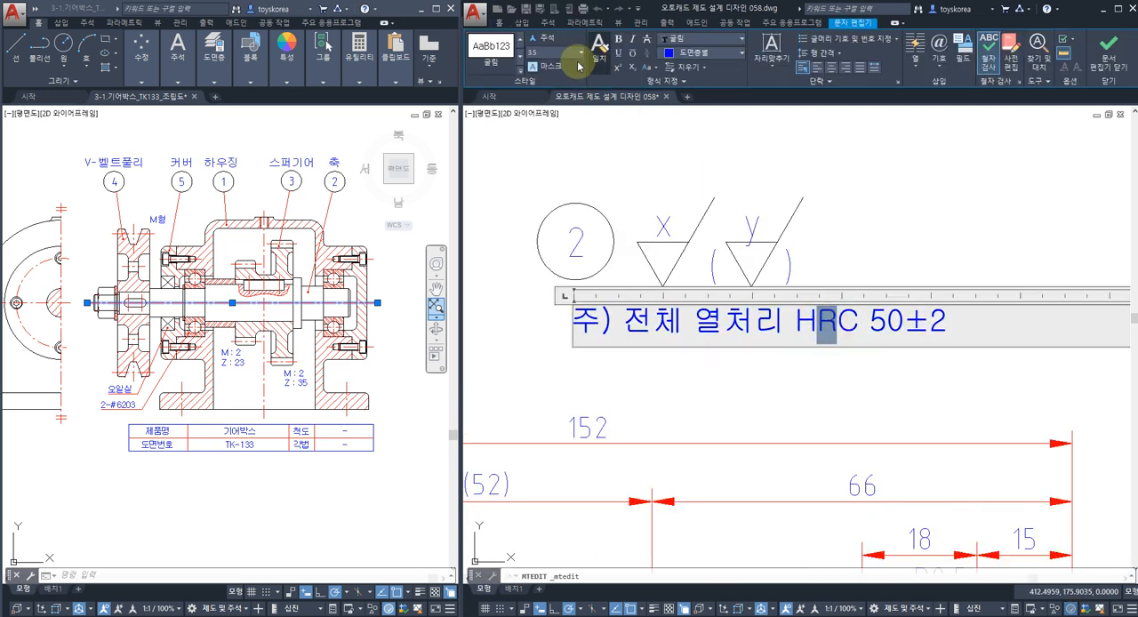
{"action": "type", "text": "2.5"}
{"action": "key", "text": "Return"}
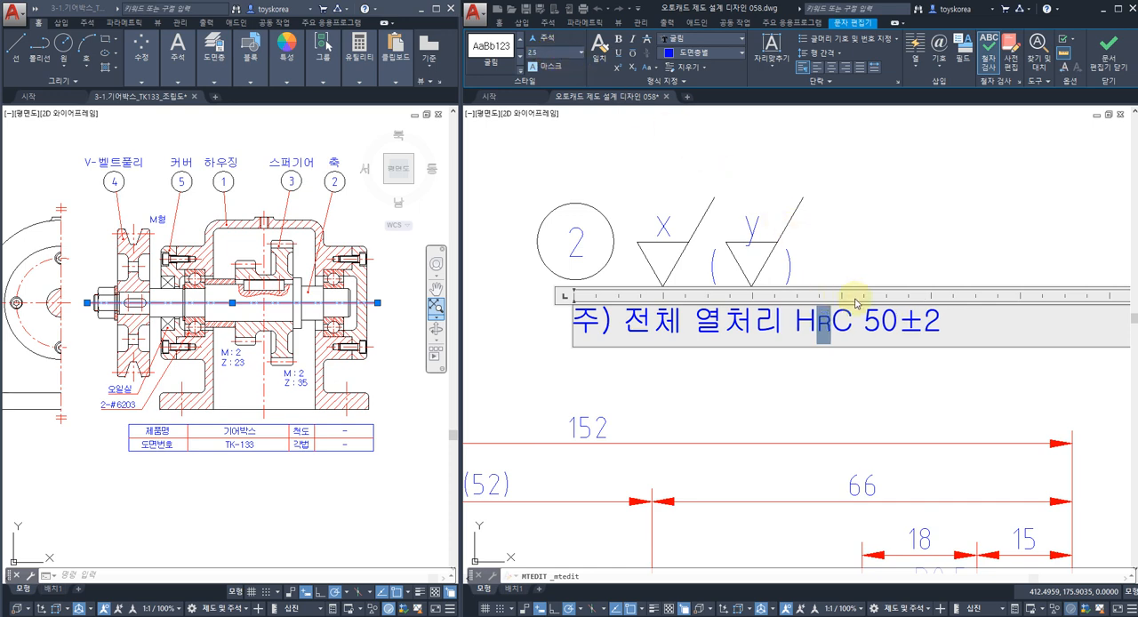
{"action": "left_click_drag", "start_coordinate": [897, 324], "coordinate": [941, 324]}
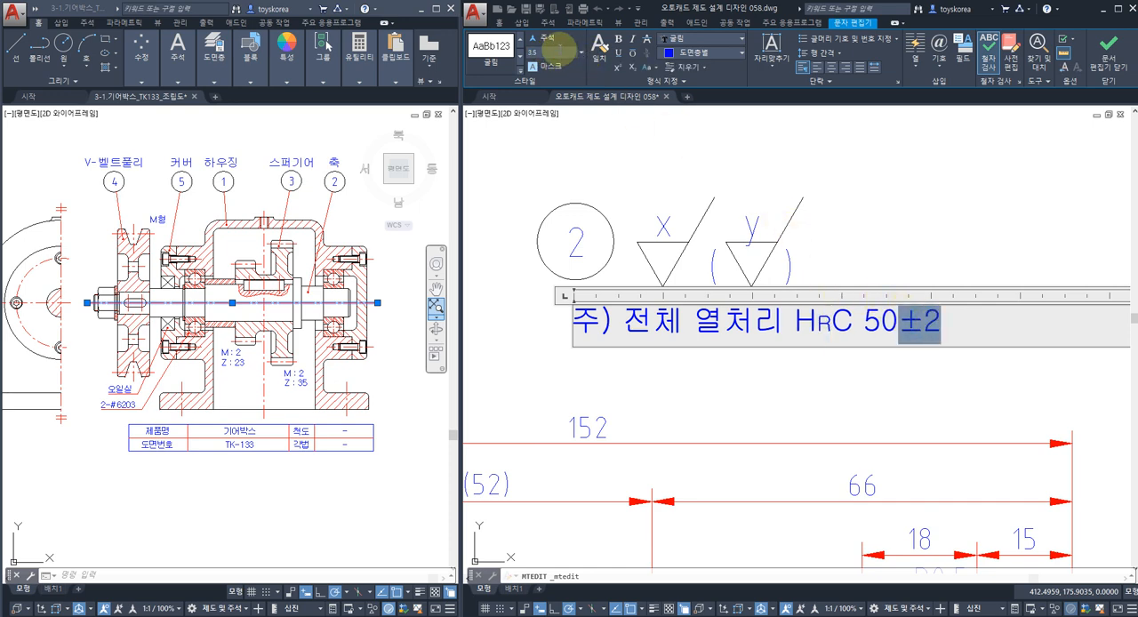
{"action": "key", "text": "Return"}
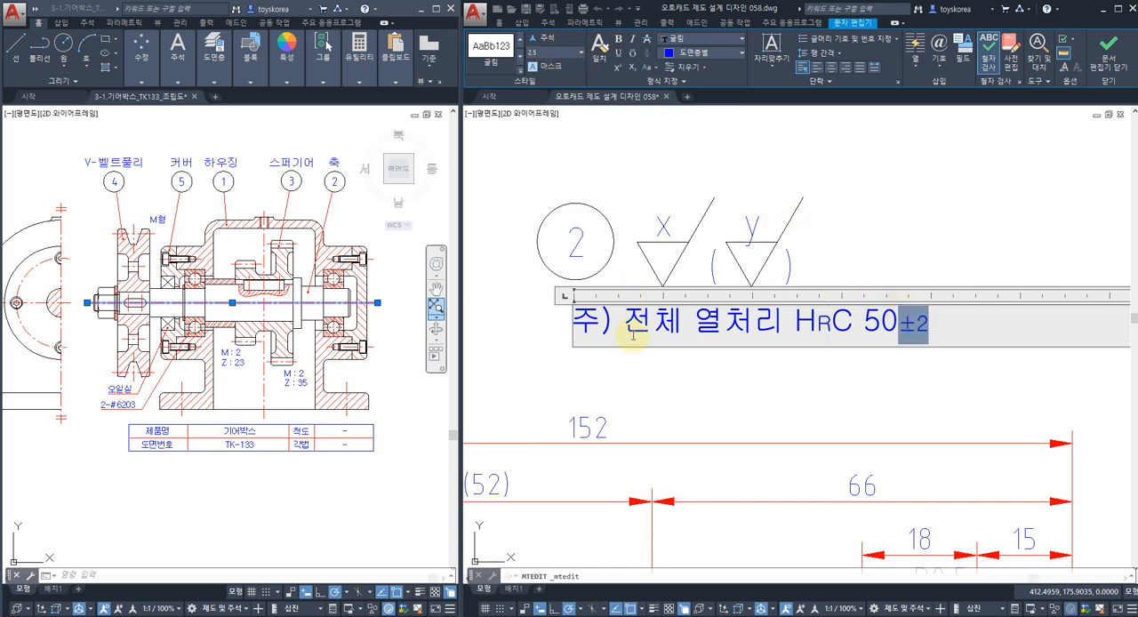
{"action": "left_click", "coordinate": [636, 371]}
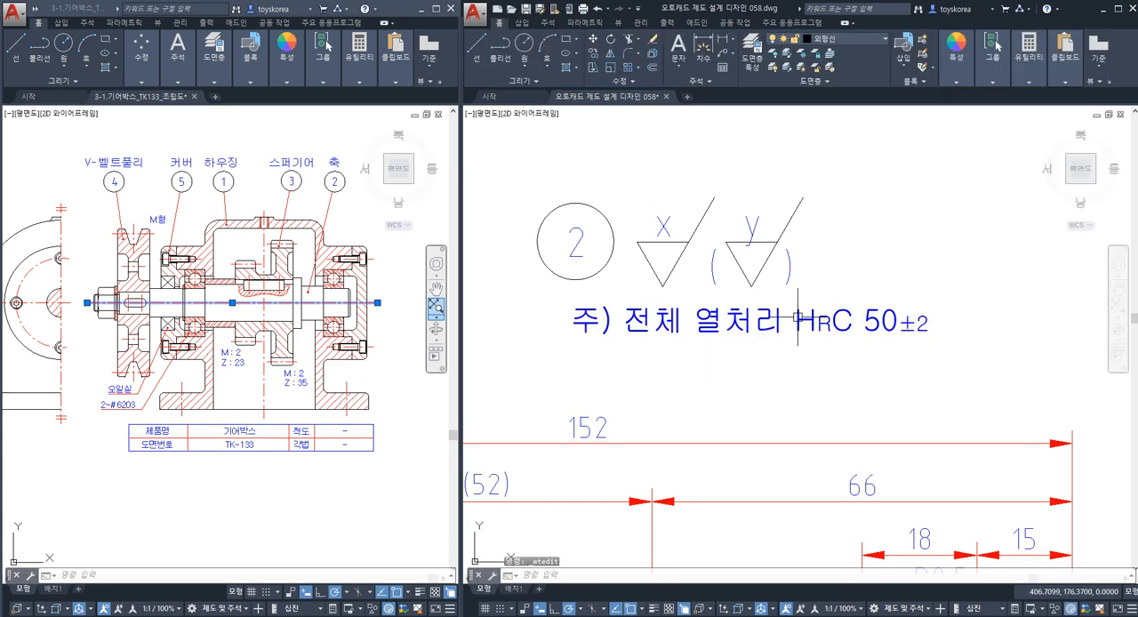
Save the shaft drawing and bring the whole shaft with its note back into view.
{"action": "middle_click_drag", "start_coordinate": [692, 348], "coordinate": [679, 344]}
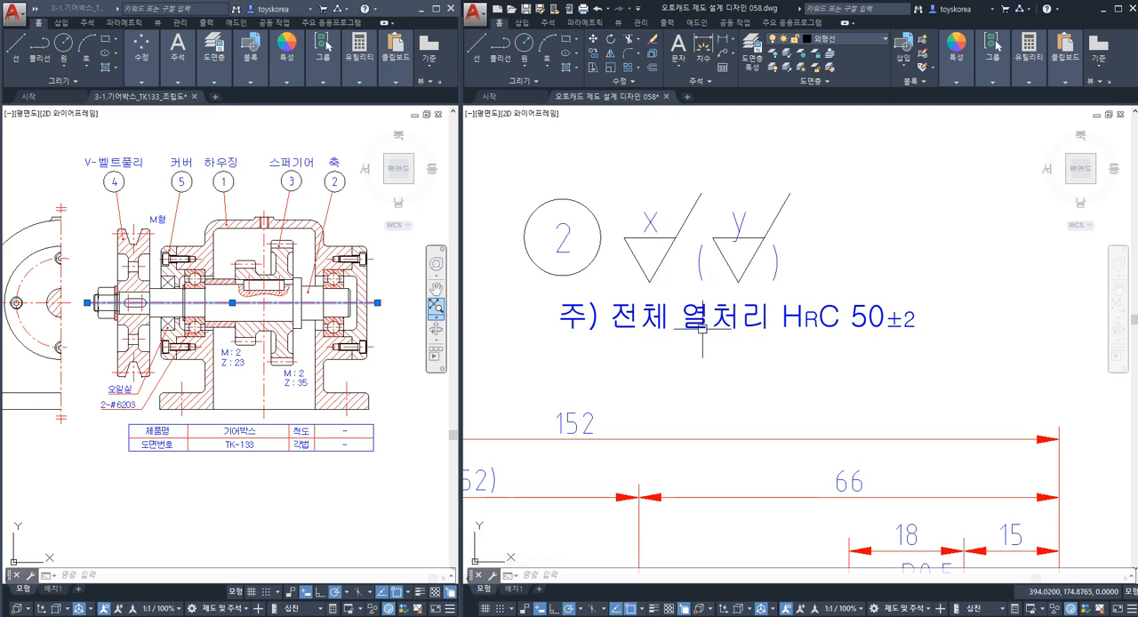
{"action": "scroll", "coordinate": [704, 324], "scroll_direction": "down", "scroll_amount": 2}
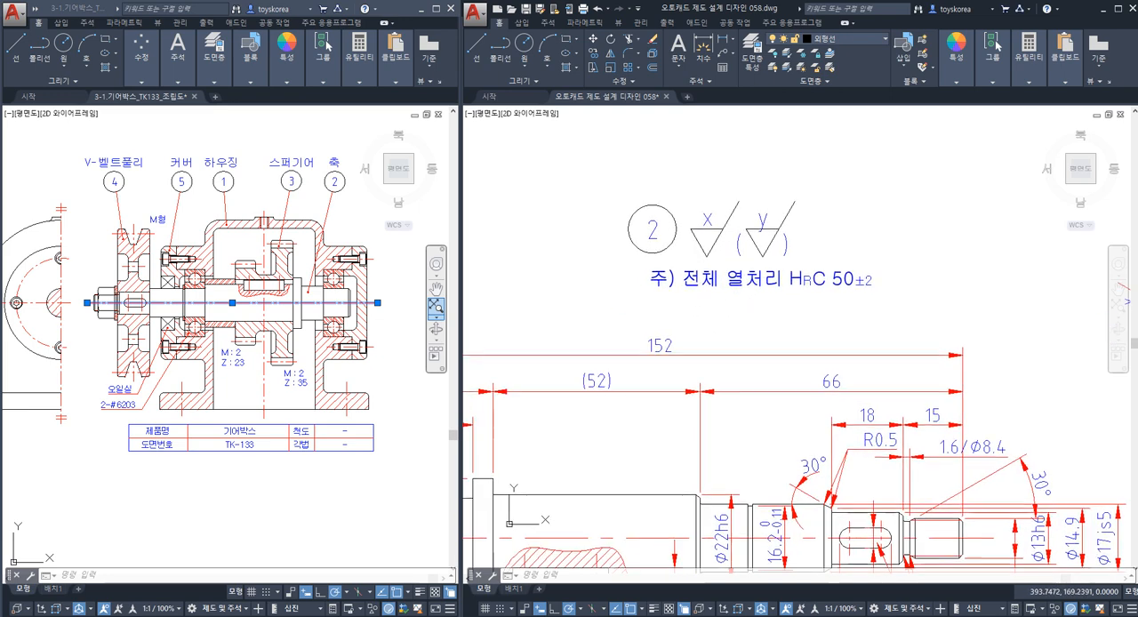
{"action": "key", "text": "ctrl+s"}
{"action": "scroll", "coordinate": [742, 295], "scroll_direction": "down", "scroll_amount": 3}
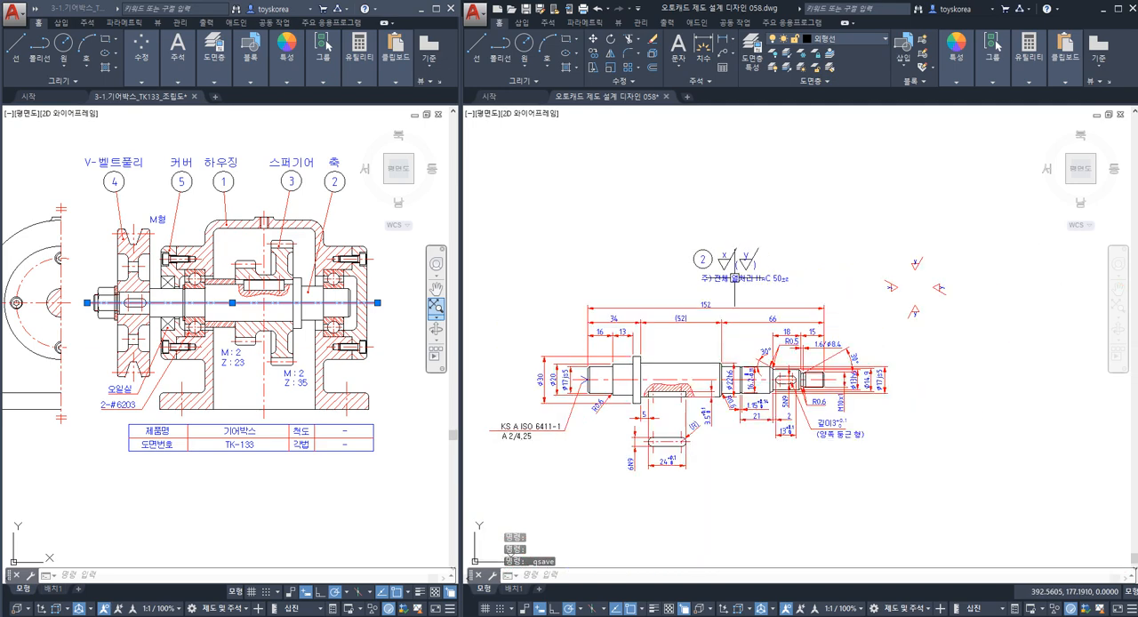
{"action": "scroll", "coordinate": [782, 263], "scroll_direction": "up", "scroll_amount": 1}
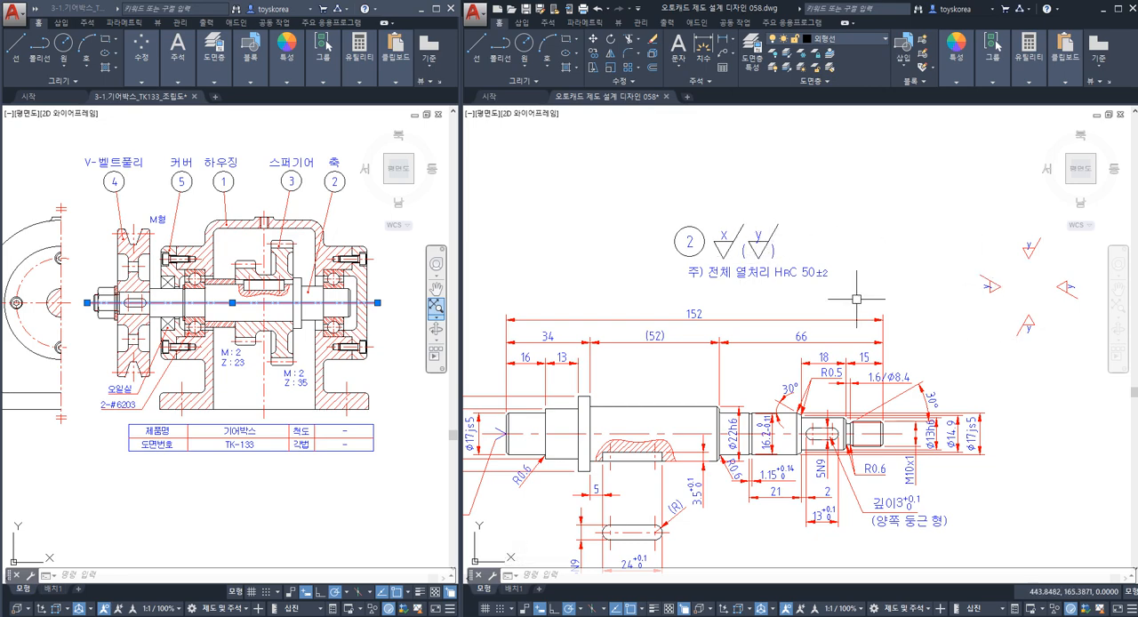
Switch to the 작업내용 058.txt notes in Notepad, review the part number and surface roughness items, and return to the drawing.
{"action": "left_click", "coordinate": [573, 616]}
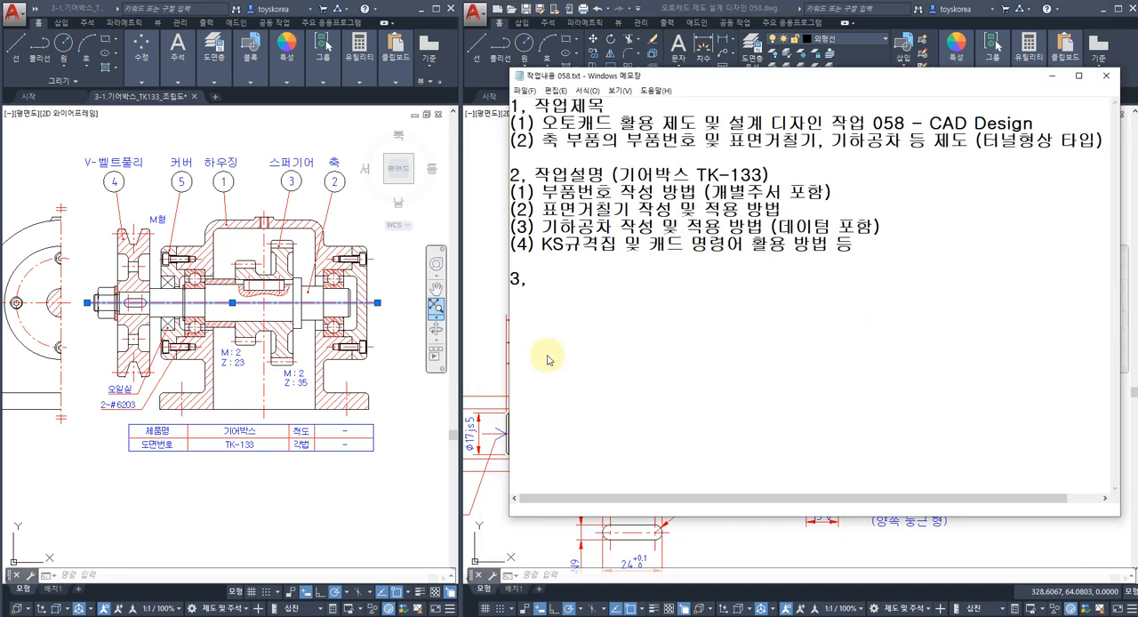
{"action": "left_click_drag", "start_coordinate": [711, 192], "coordinate": [781, 192]}
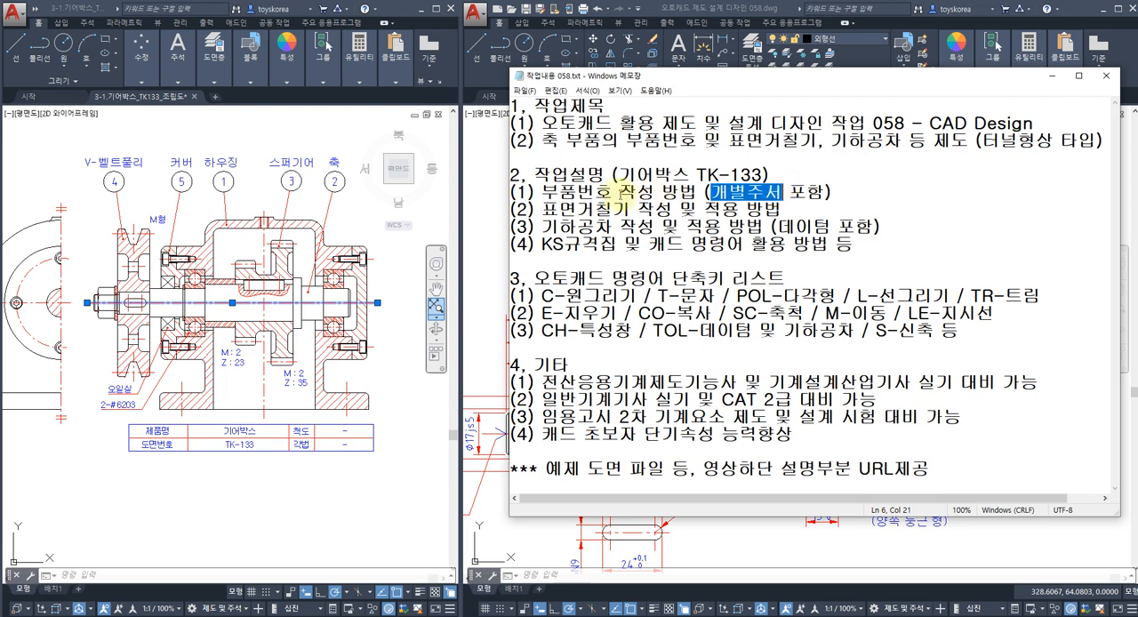
{"action": "left_click_drag", "start_coordinate": [579, 192], "coordinate": [720, 208]}
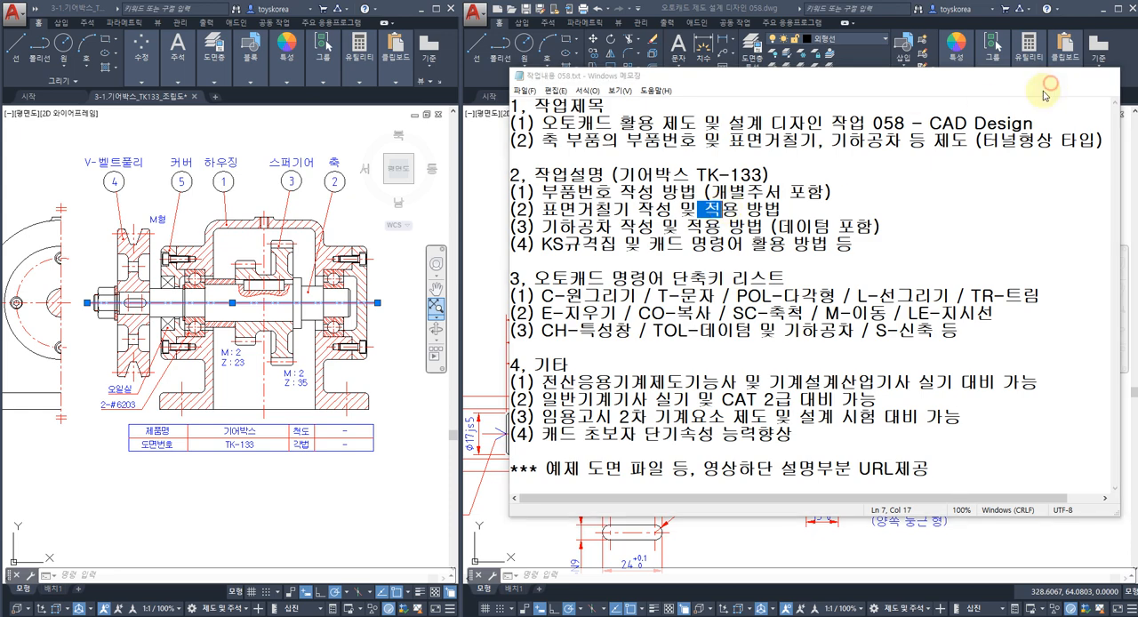
{"action": "left_click", "coordinate": [1052, 76]}
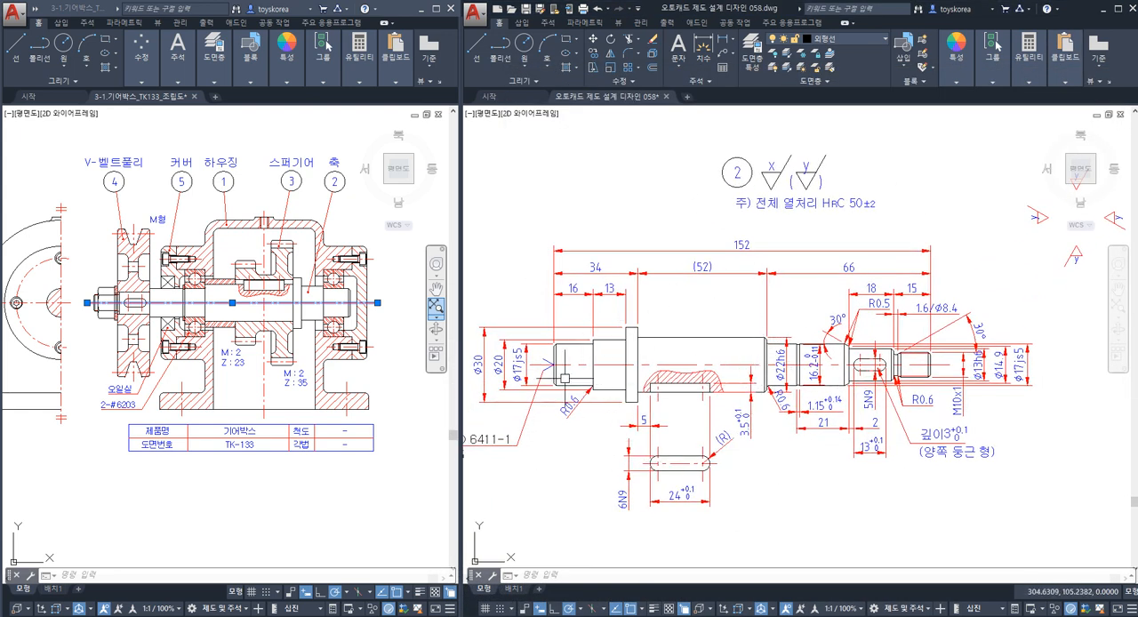
Examine the Ø20 section and the adjoining flange face of the shaft as surfaces for roughness symbols, then clear the selection.
{"action": "left_click", "coordinate": [227, 306]}
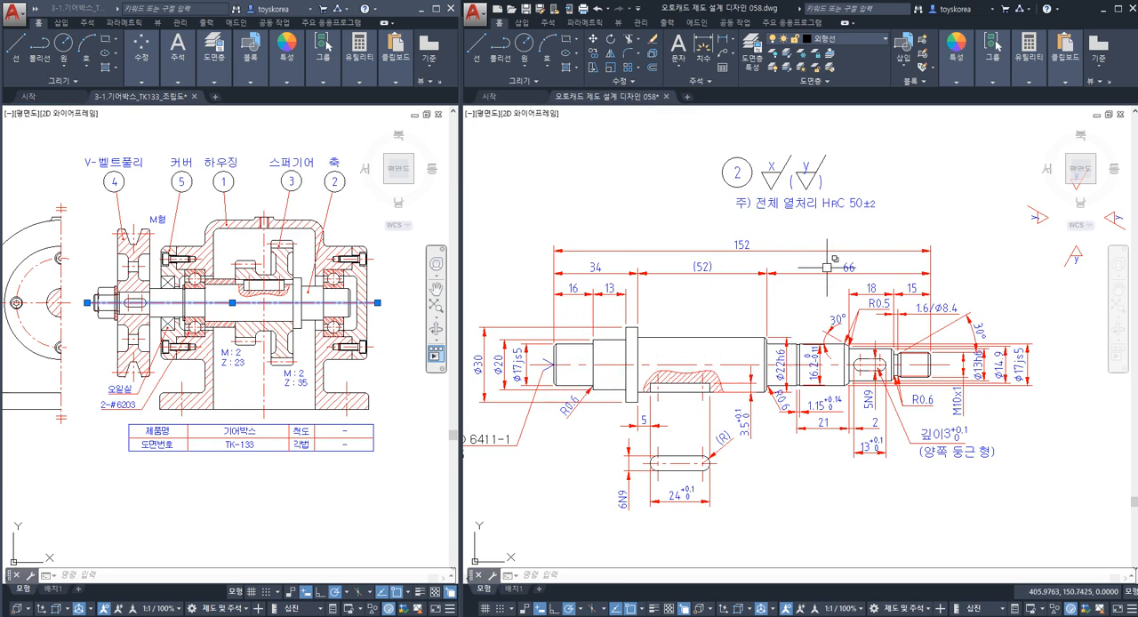
{"action": "middle_click_drag", "start_coordinate": [827, 267], "coordinate": [781, 260]}
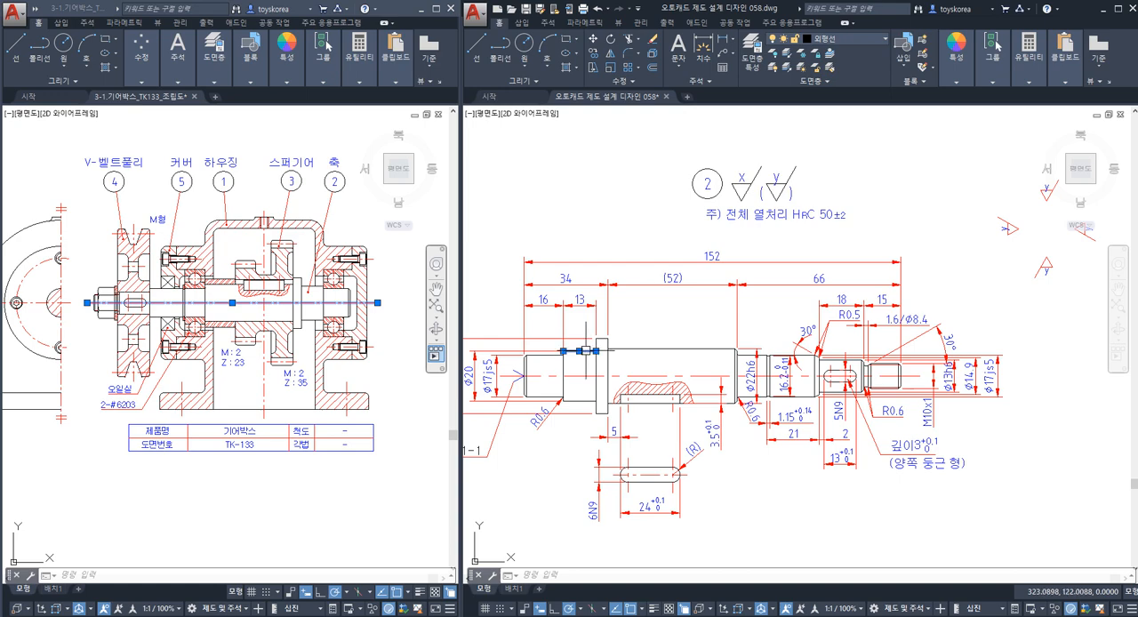
{"action": "scroll", "coordinate": [596, 361], "scroll_direction": "up", "scroll_amount": 2}
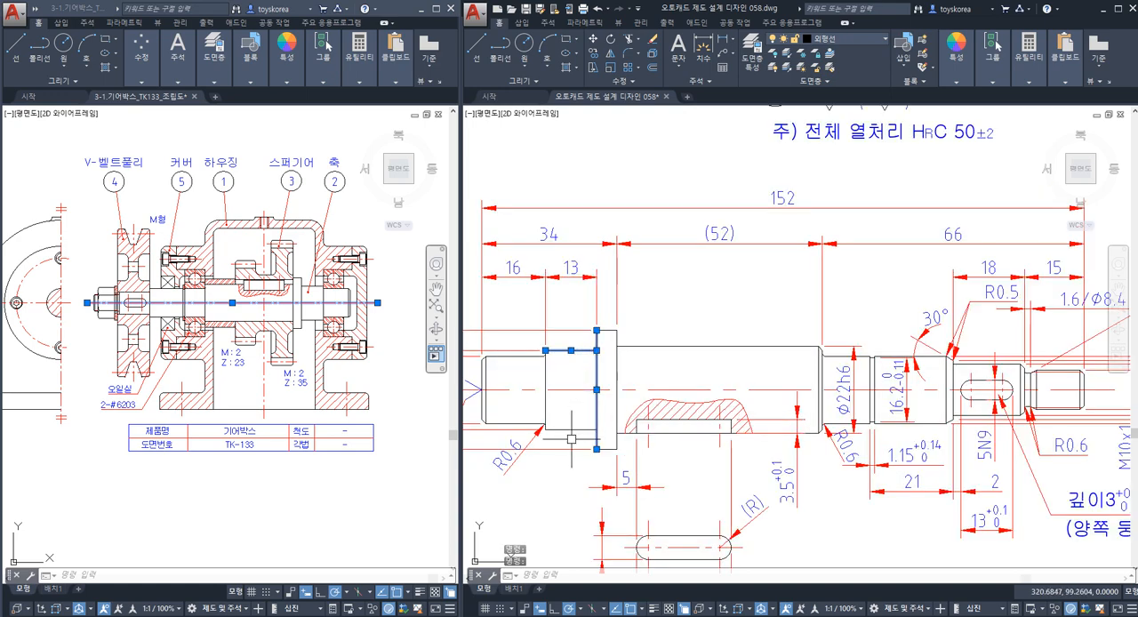
{"action": "key", "text": "Escape"}
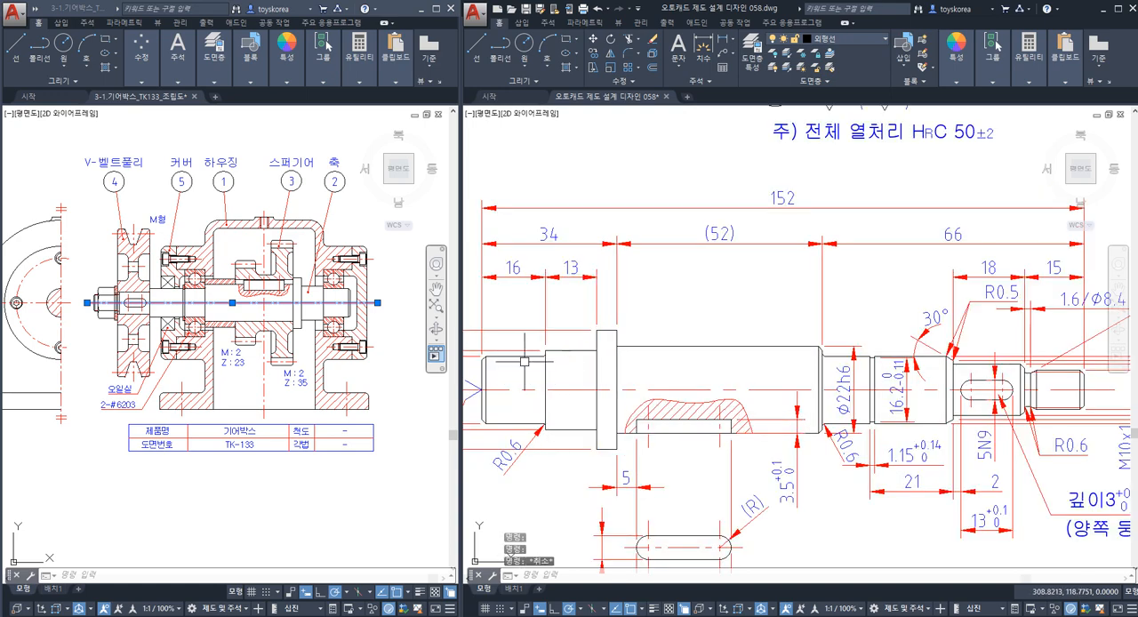
Highlight the outlines of the shaft's two Ø17js5 bearing seats to examine them against the general roughness symbols.
{"action": "left_click", "coordinate": [524, 357]}
{"action": "left_click", "coordinate": [531, 423]}
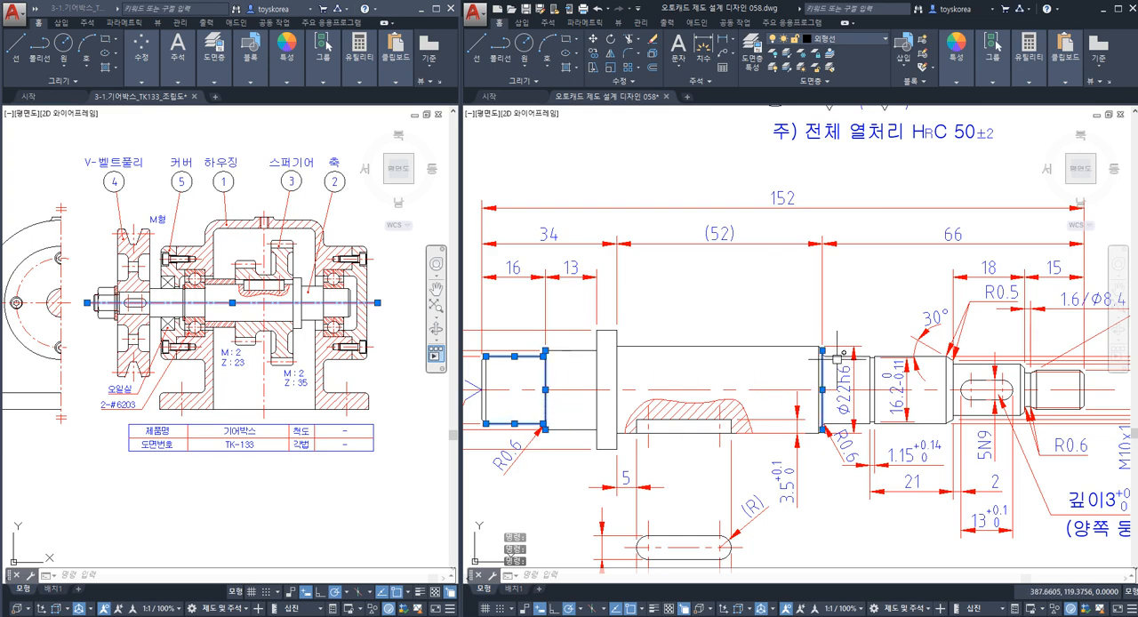
{"action": "scroll", "coordinate": [854, 388], "scroll_direction": "up", "scroll_amount": 2}
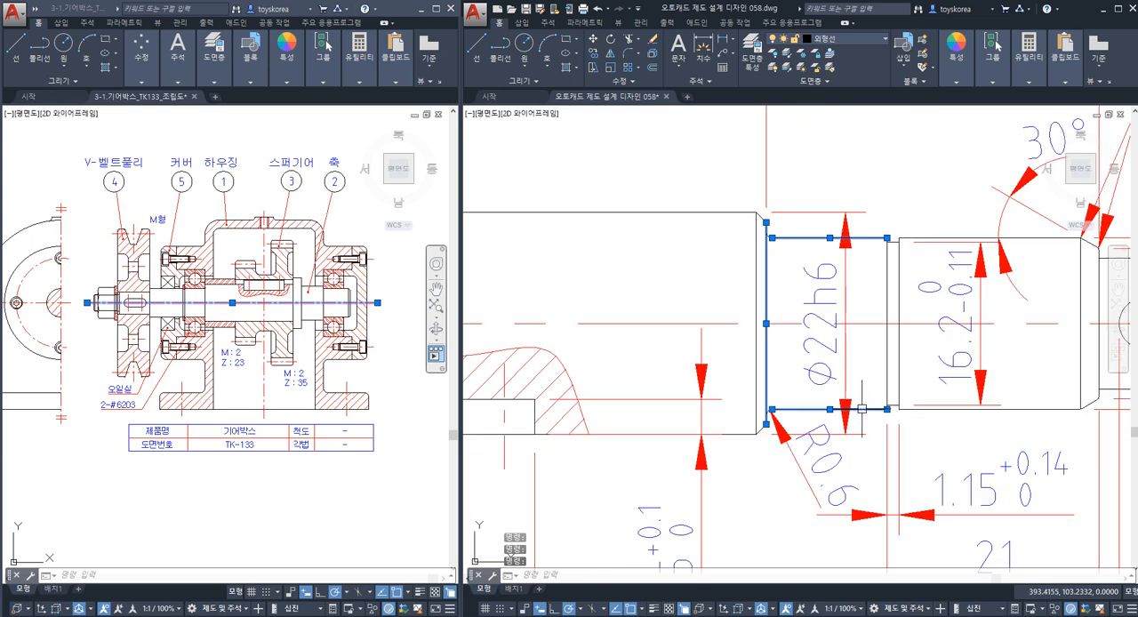
{"action": "left_click", "coordinate": [1013, 410]}
{"action": "scroll", "coordinate": [854, 320], "scroll_direction": "down", "scroll_amount": 4}
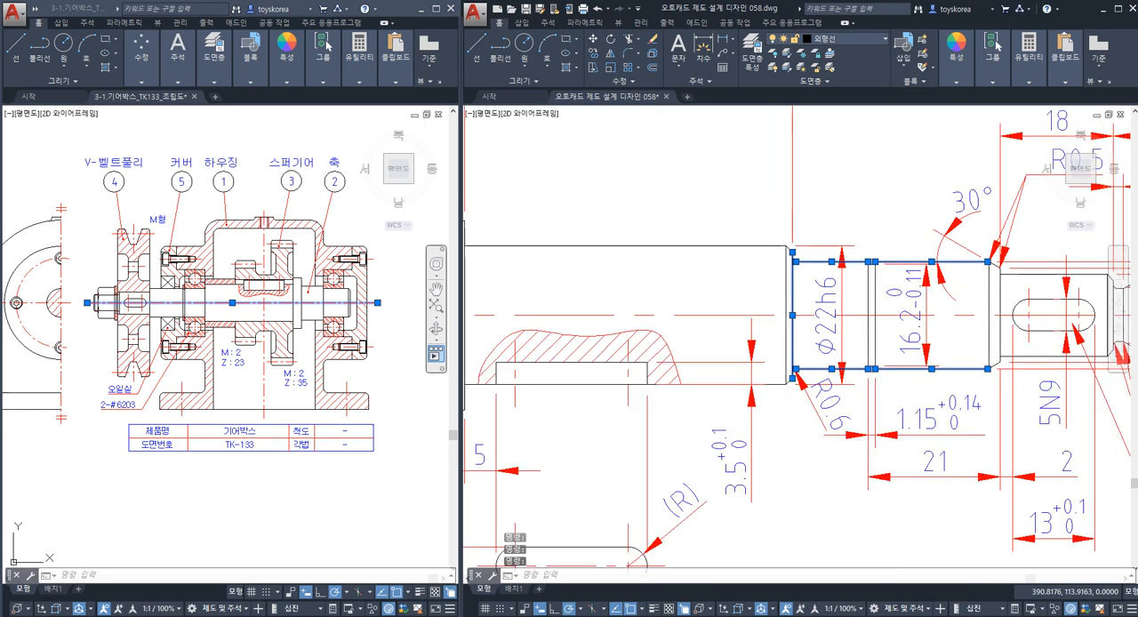
{"action": "scroll", "coordinate": [732, 323], "scroll_direction": "down", "scroll_amount": 3}
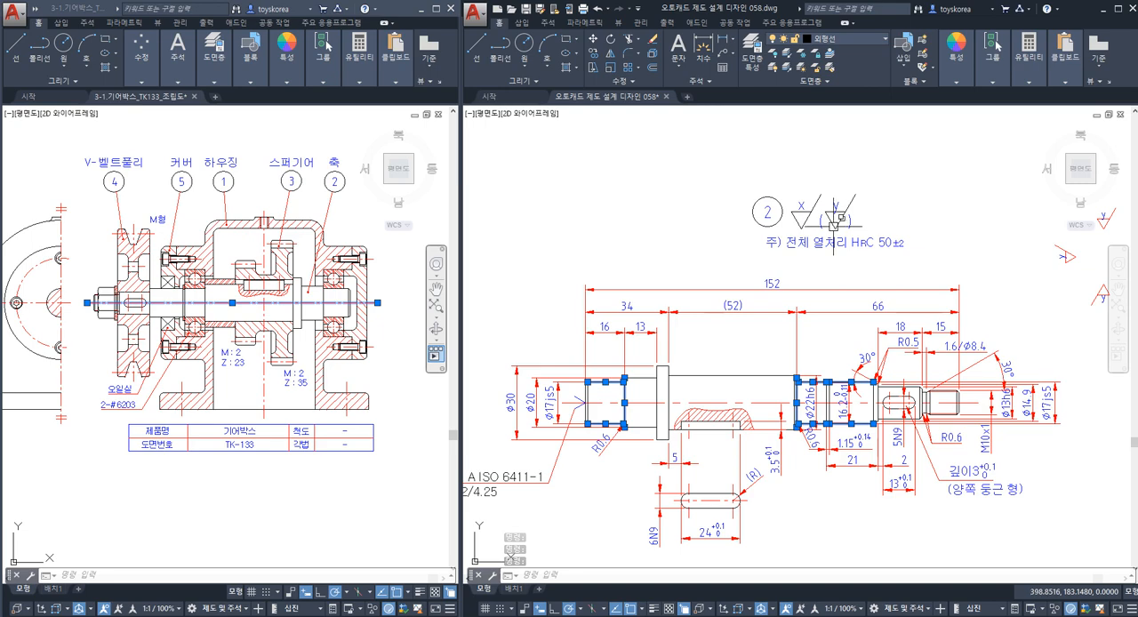
Highlight the upper outline and shoulder face of the 16 mm long Ø17js5 bearing seat to examine them, then clear the selection.
{"action": "scroll", "coordinate": [612, 374], "scroll_direction": "up", "scroll_amount": 2}
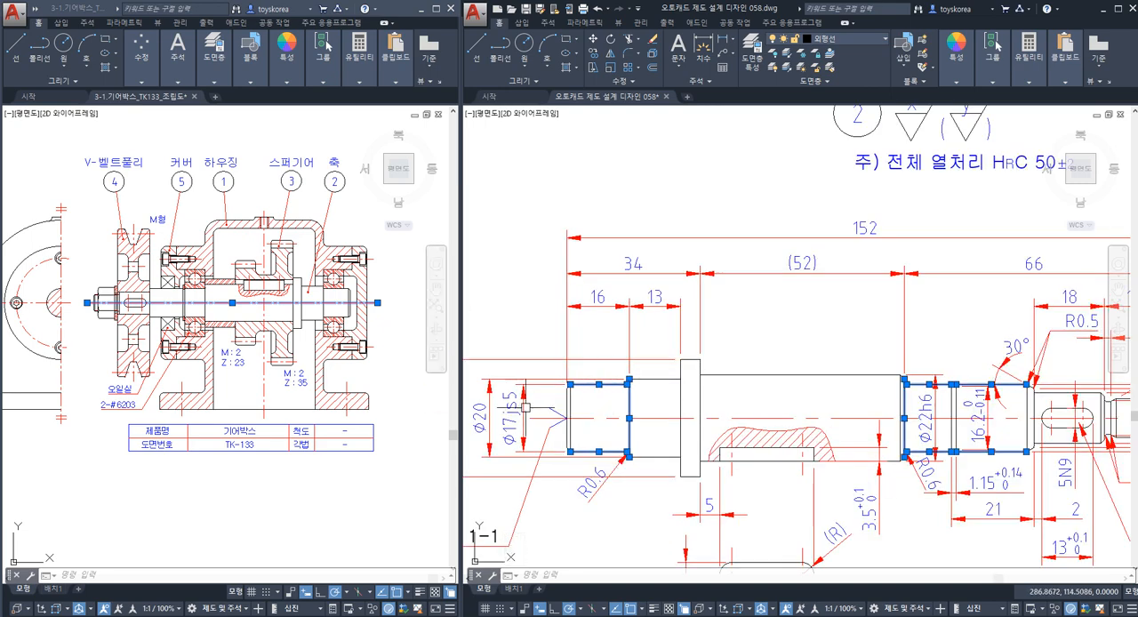
{"action": "key", "text": "Escape"}
{"action": "left_click", "coordinate": [585, 385]}
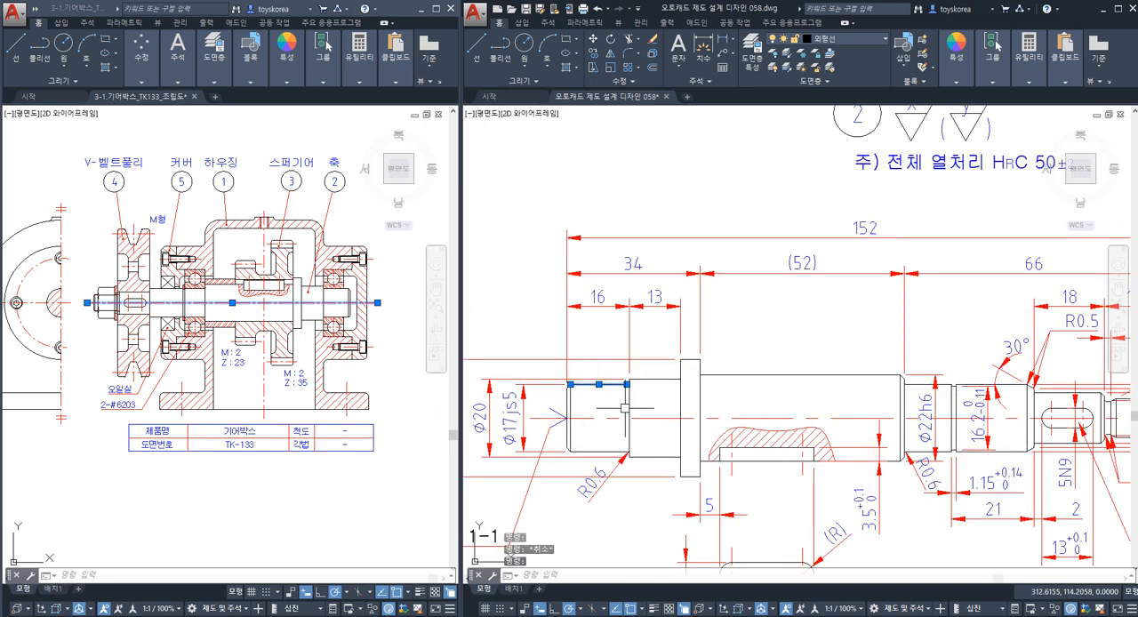
{"action": "left_click", "coordinate": [630, 415]}
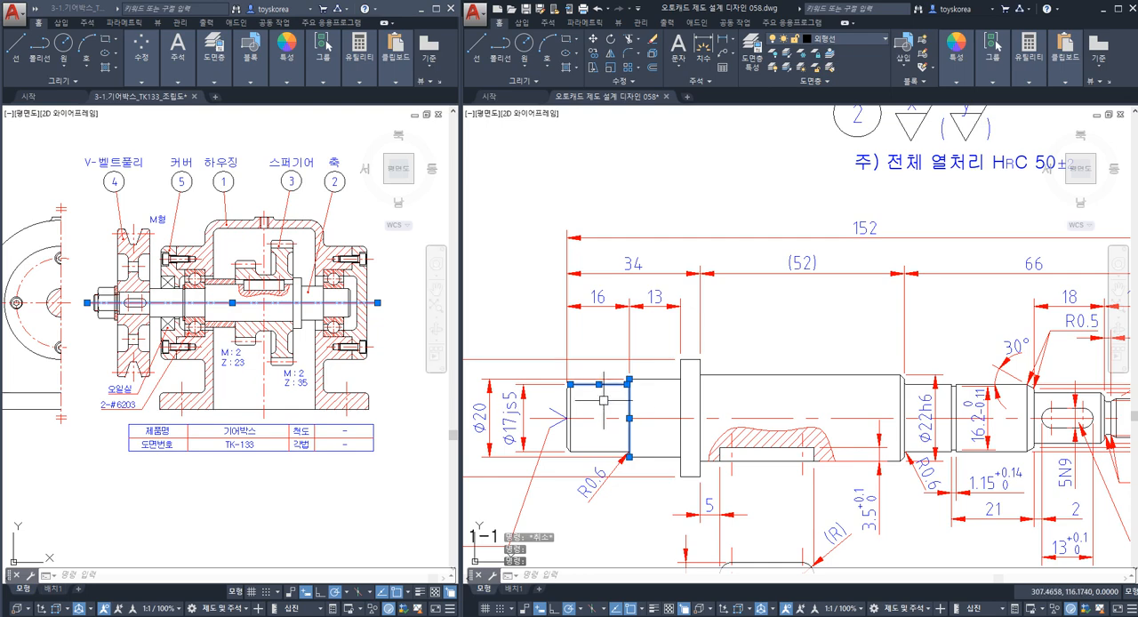
{"action": "key", "text": "Escape"}
{"action": "key", "text": "Escape"}
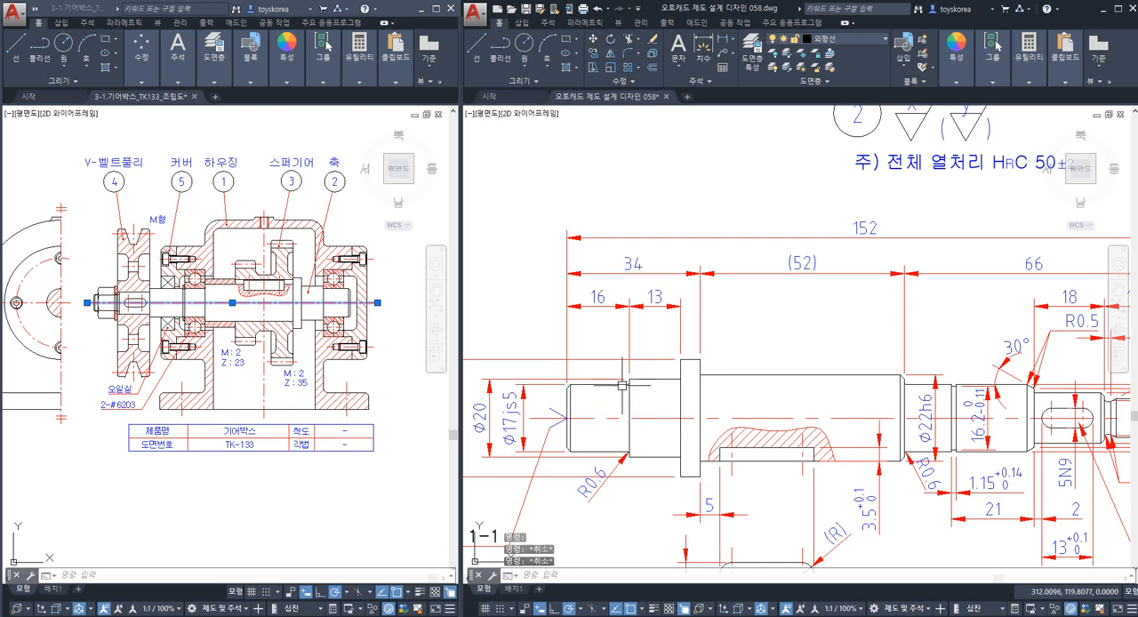
{"action": "middle_click_drag", "start_coordinate": [680, 343], "coordinate": [662, 345]}
{"action": "key", "text": "Escape"}
Examine the upper outline, shoulder and lower outline of the 16 mm long Ø17js5 seat against the general x and y roughness symbols.
{"action": "left_click", "coordinate": [585, 387]}
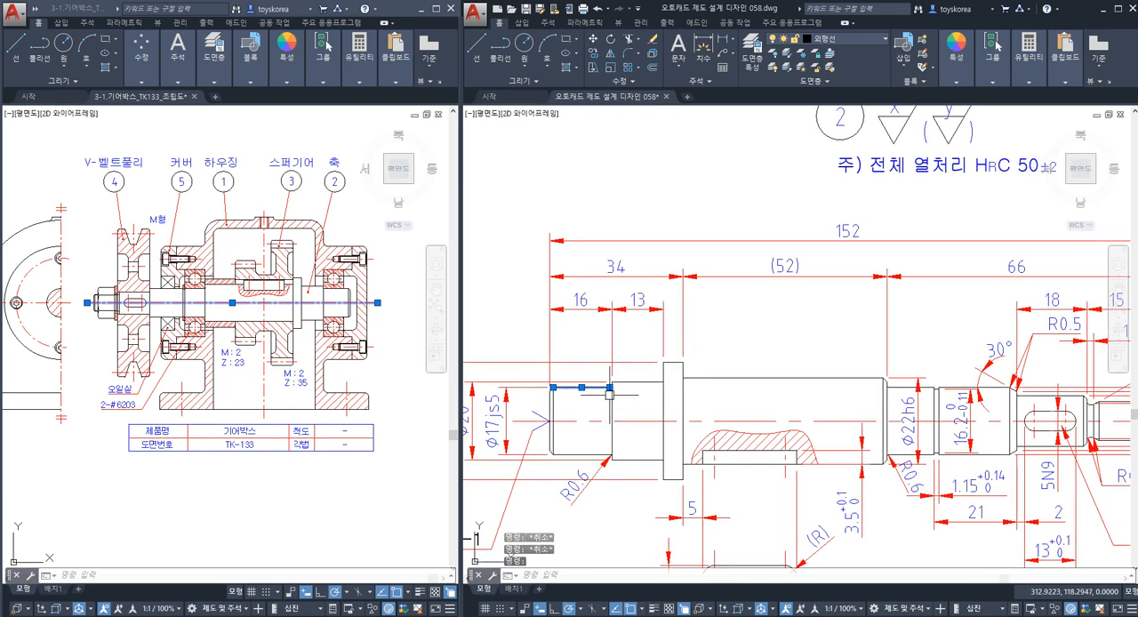
{"action": "left_click", "coordinate": [612, 425]}
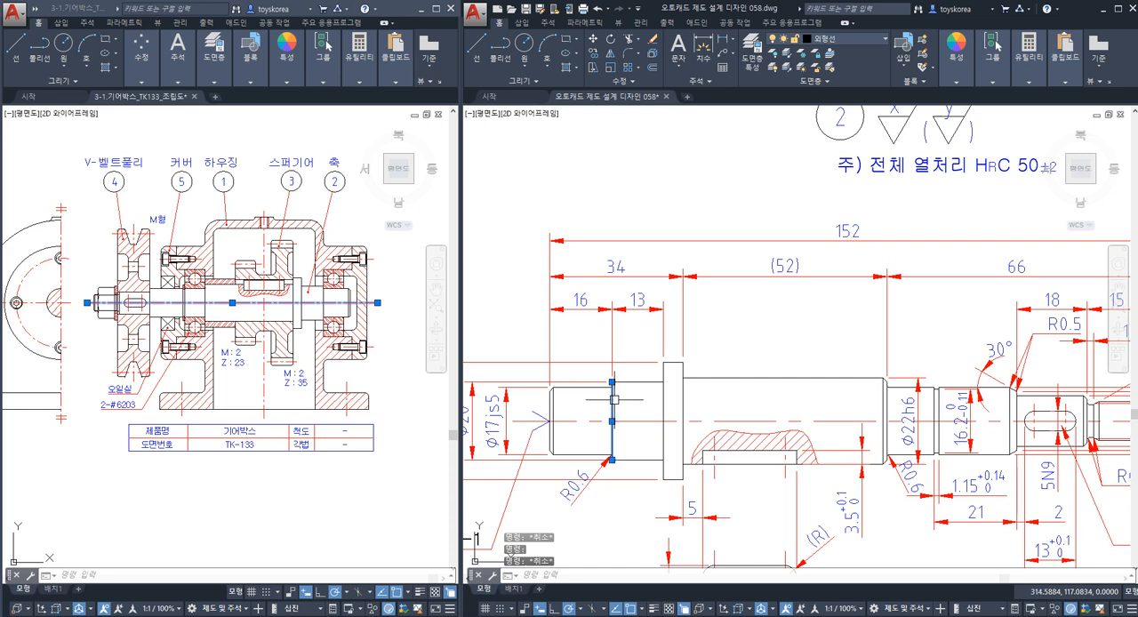
{"action": "left_click", "coordinate": [590, 455]}
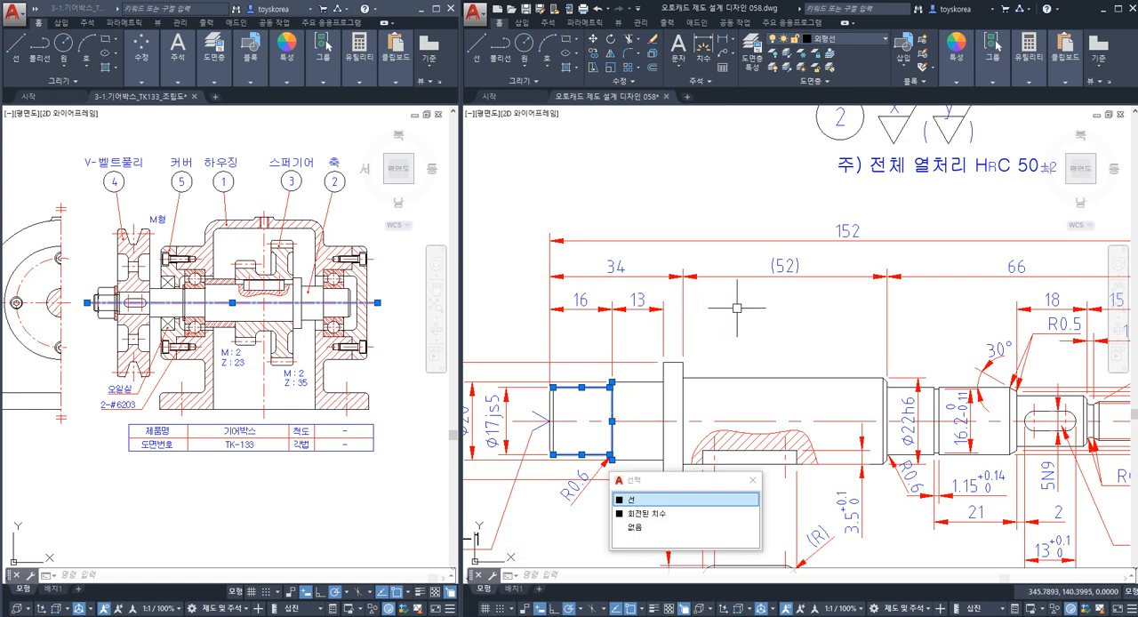
{"action": "key", "text": "Escape"}
{"action": "key", "text": "Escape"}
{"action": "middle_click_drag", "start_coordinate": [808, 257], "coordinate": [787, 286]}
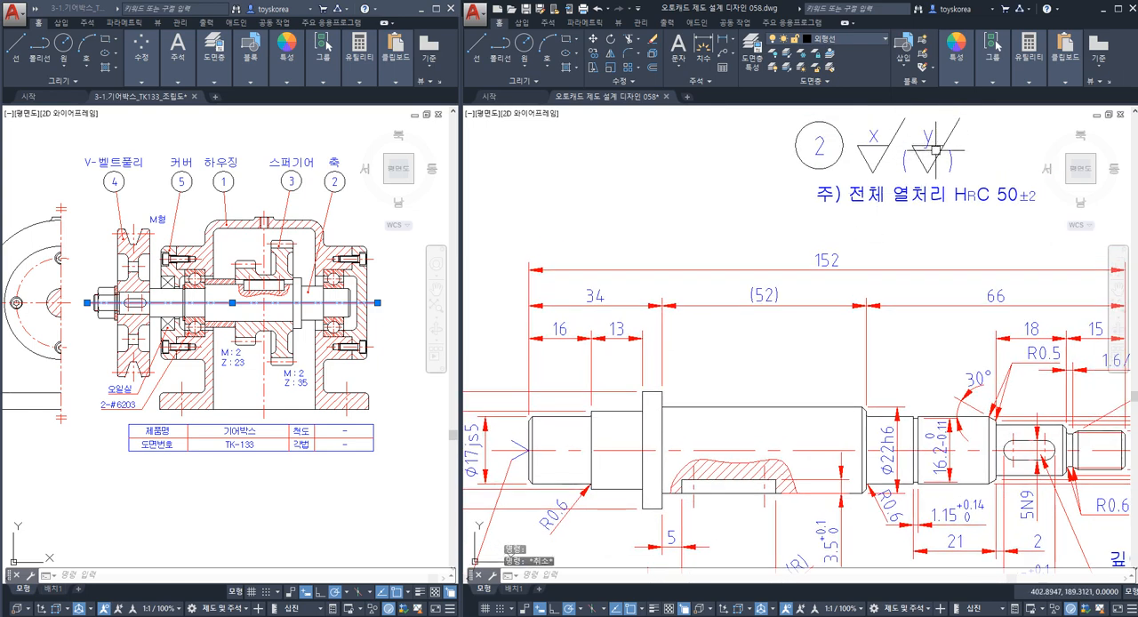
{"action": "left_click", "coordinate": [573, 416]}
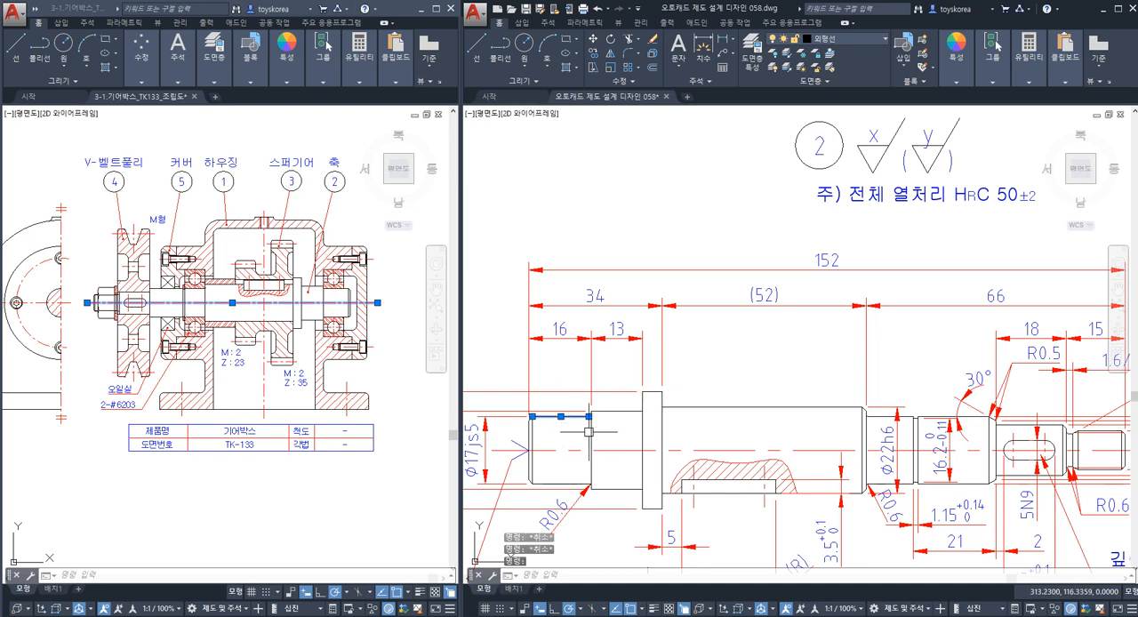
{"action": "left_click", "coordinate": [591, 444]}
{"action": "left_click", "coordinate": [579, 481]}
{"action": "key", "text": "Escape"}
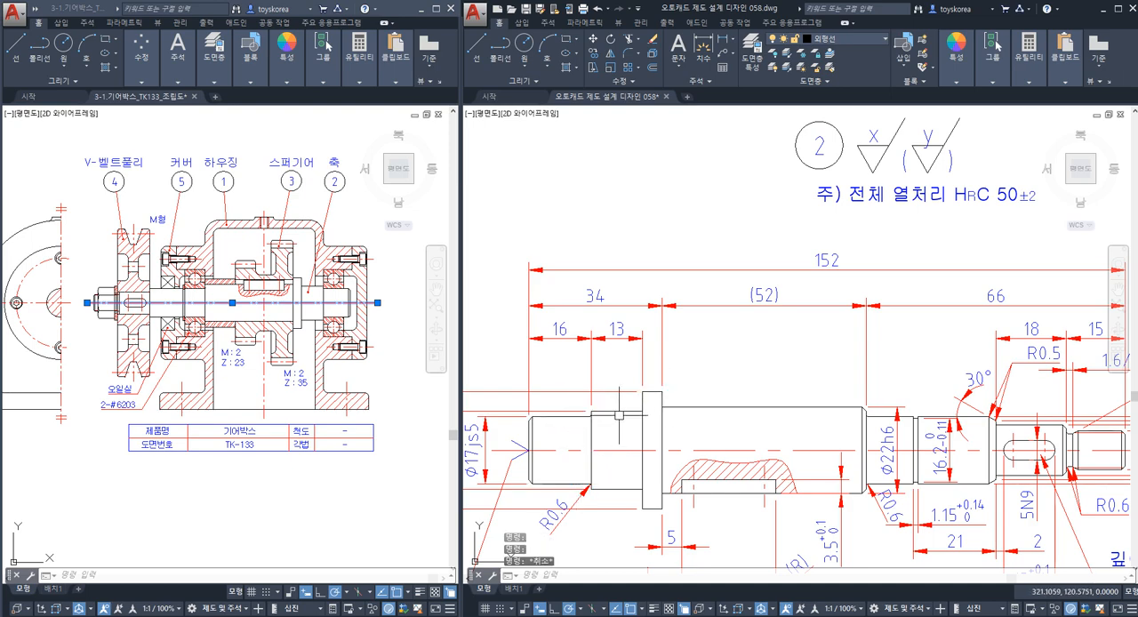
Copy the upright y roughness symbol by its tip onto the upper edge of the 16 mm long Ø17js5 bearing seat.
{"action": "scroll", "coordinate": [735, 388], "scroll_direction": "down", "scroll_amount": 3}
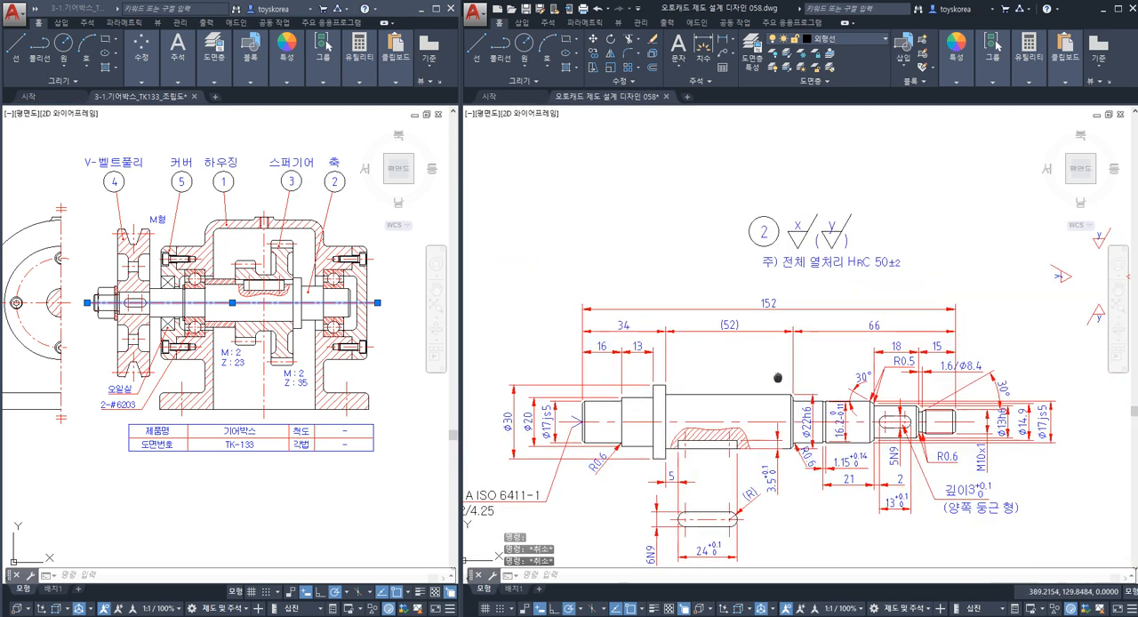
{"action": "scroll", "coordinate": [963, 245], "scroll_direction": "up", "scroll_amount": 2}
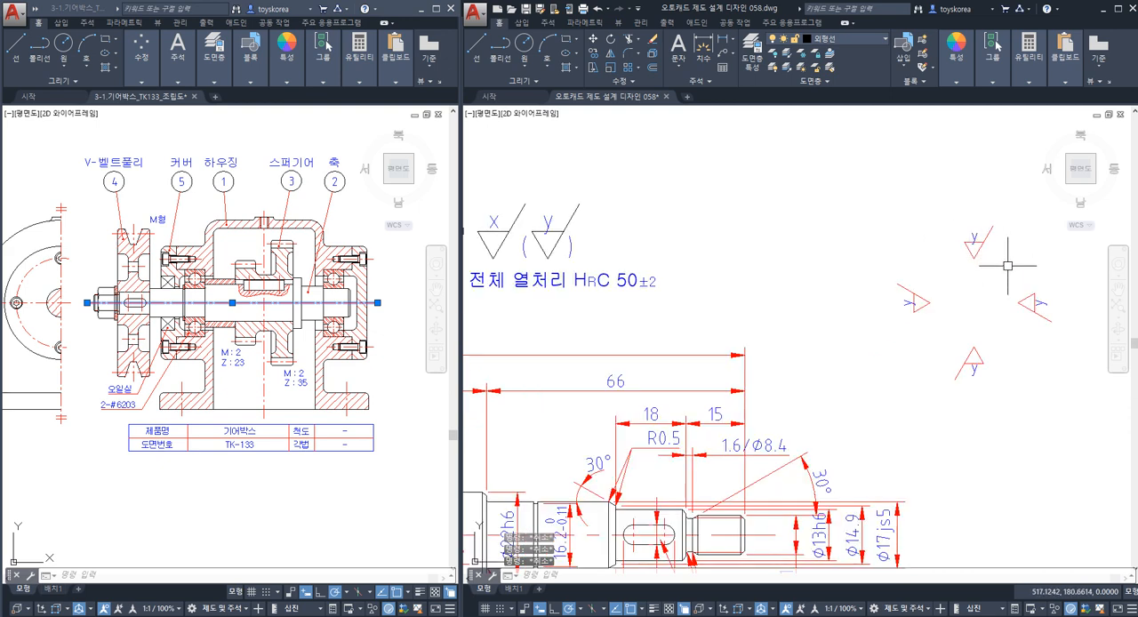
{"action": "left_click", "coordinate": [997, 265]}
{"action": "left_click", "coordinate": [957, 223]}
{"action": "key", "text": "Escape"}
{"action": "left_click", "coordinate": [990, 271]}
{"action": "left_click", "coordinate": [957, 223]}
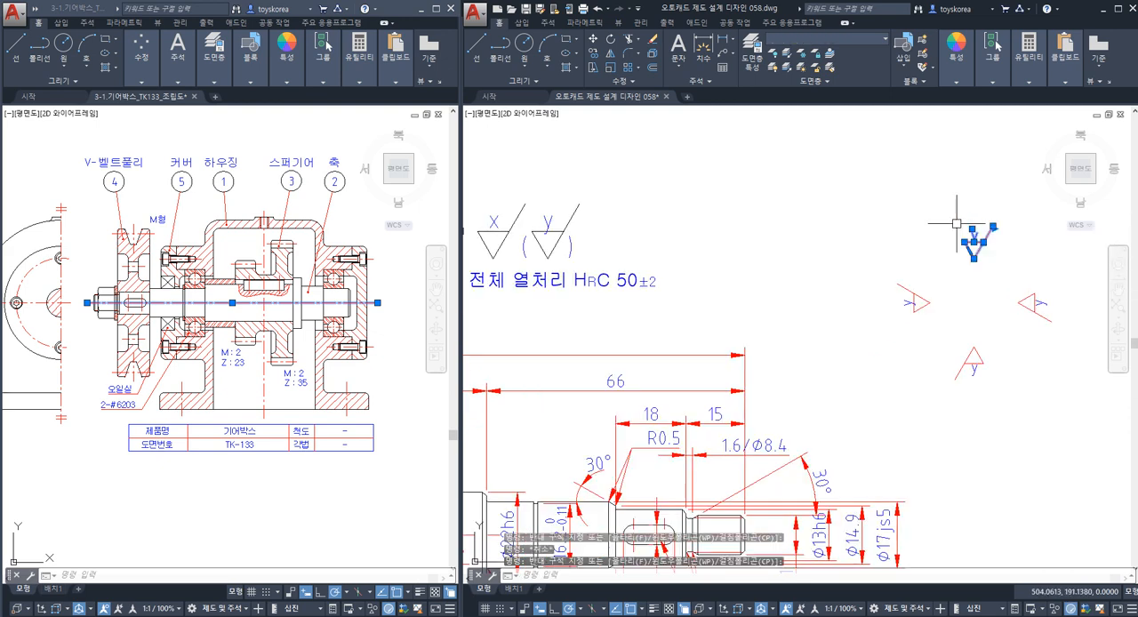
{"action": "type", "text": "CO"}
{"action": "key", "text": "Return"}
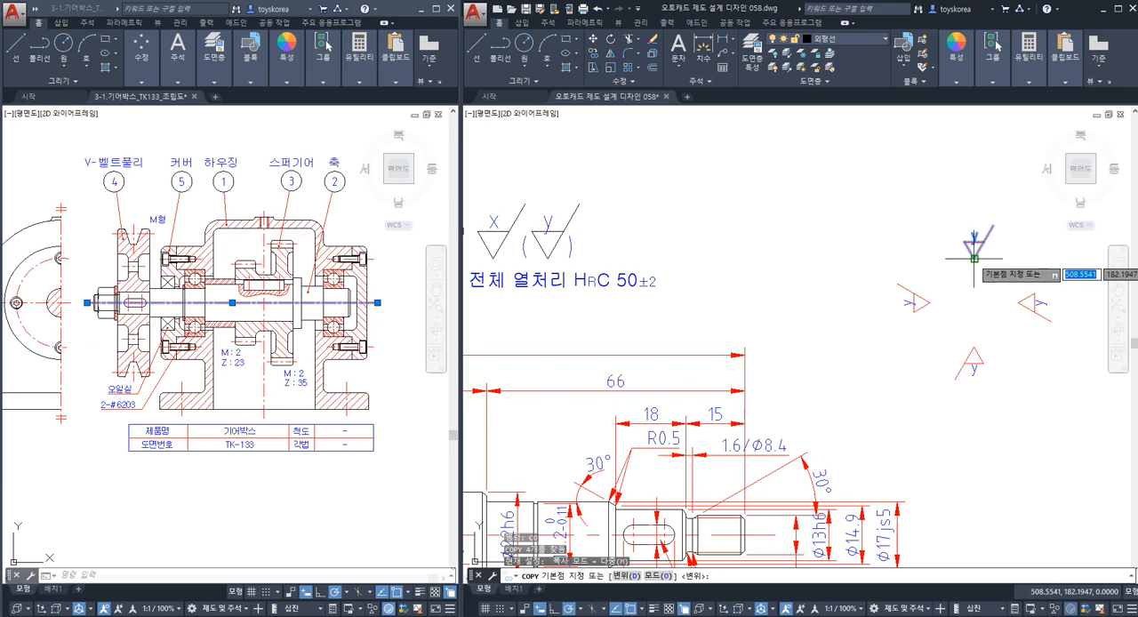
{"action": "left_click", "coordinate": [975, 258]}
{"action": "scroll", "coordinate": [927, 248], "scroll_direction": "down", "scroll_amount": 2}
{"action": "middle_click_drag", "start_coordinate": [569, 351], "coordinate": [802, 294]}
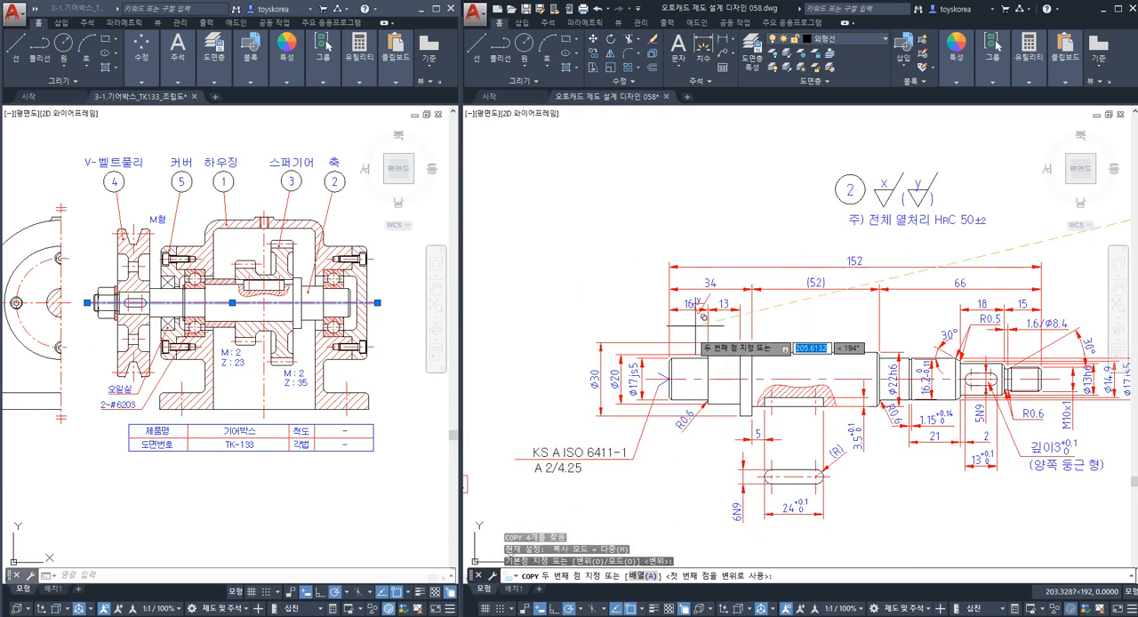
{"action": "scroll", "coordinate": [723, 335], "scroll_direction": "up", "scroll_amount": 2}
{"action": "scroll", "coordinate": [683, 343], "scroll_direction": "up", "scroll_amount": 4}
{"action": "left_click", "coordinate": [669, 360]}
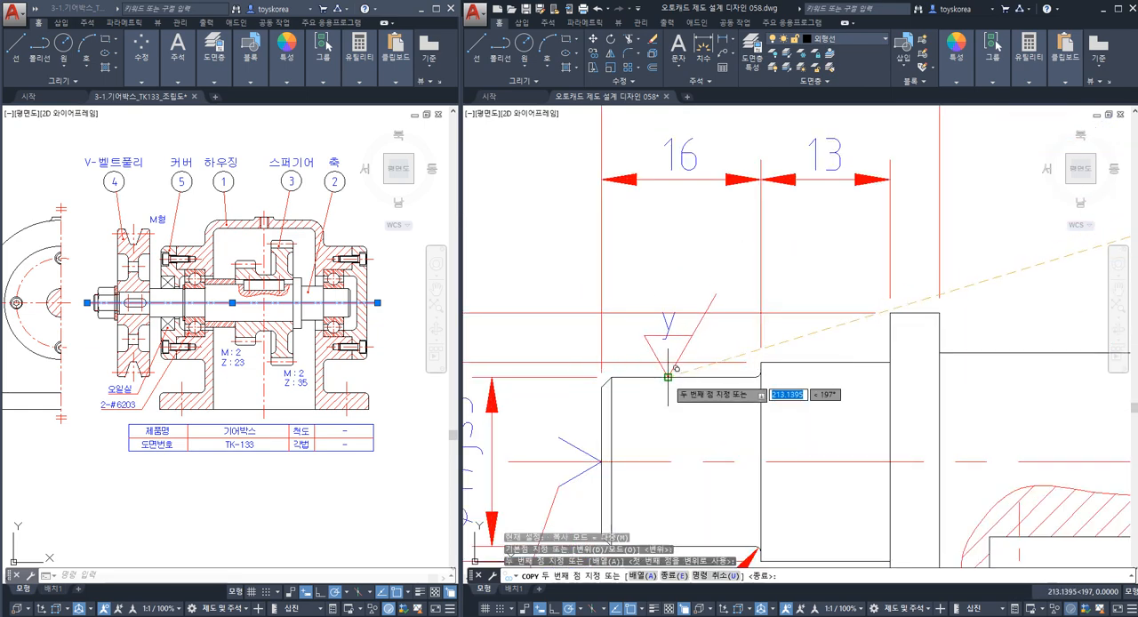
Place another copy of the upright y symbol on the upper edge of the other bearing seat, between its shoulder and the ring groove.
{"action": "scroll", "coordinate": [669, 360], "scroll_direction": "down", "scroll_amount": 2}
{"action": "middle_click_drag", "start_coordinate": [1006, 386], "coordinate": [501, 368]}
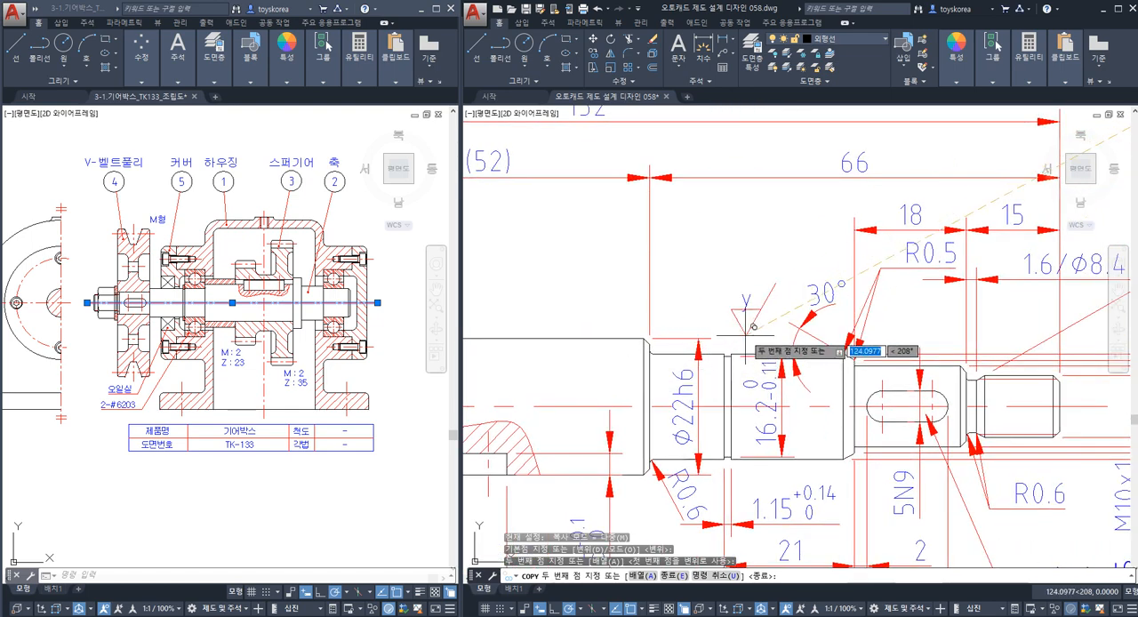
{"action": "scroll", "coordinate": [743, 342], "scroll_direction": "up", "scroll_amount": 2}
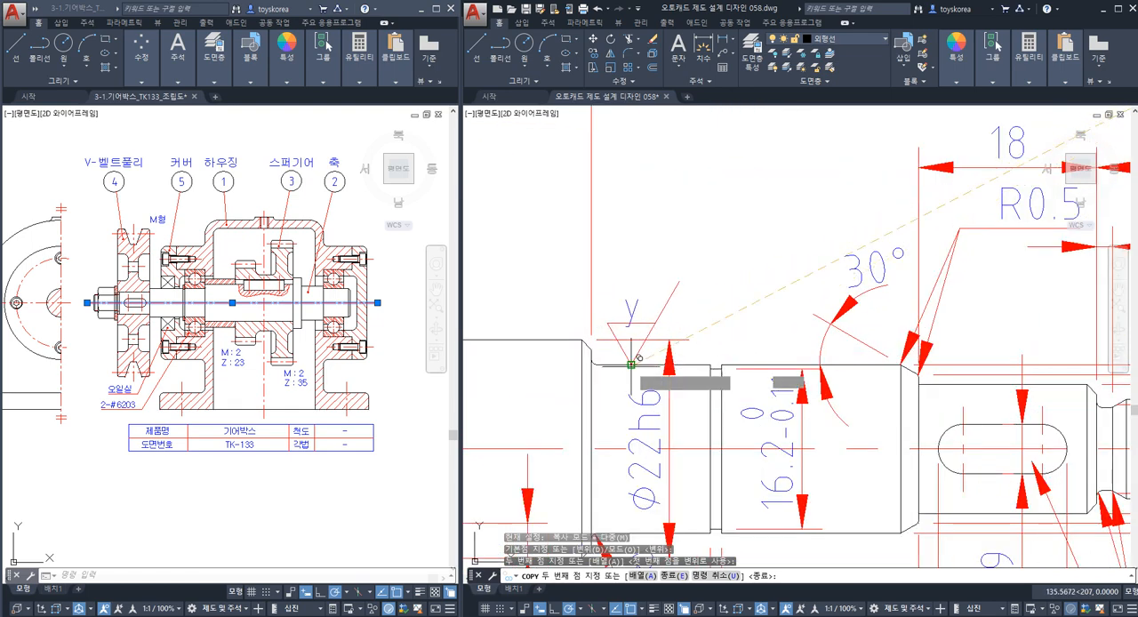
{"action": "left_click", "coordinate": [632, 362]}
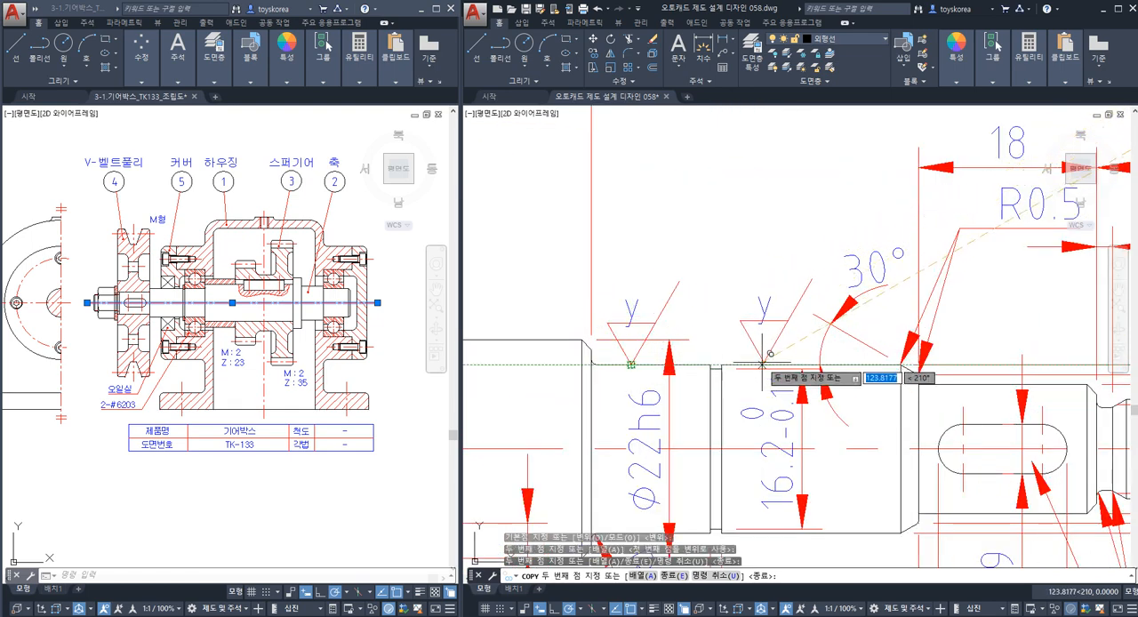
{"action": "key", "text": "Escape"}
{"action": "scroll", "coordinate": [695, 345], "scroll_direction": "down", "scroll_amount": 3}
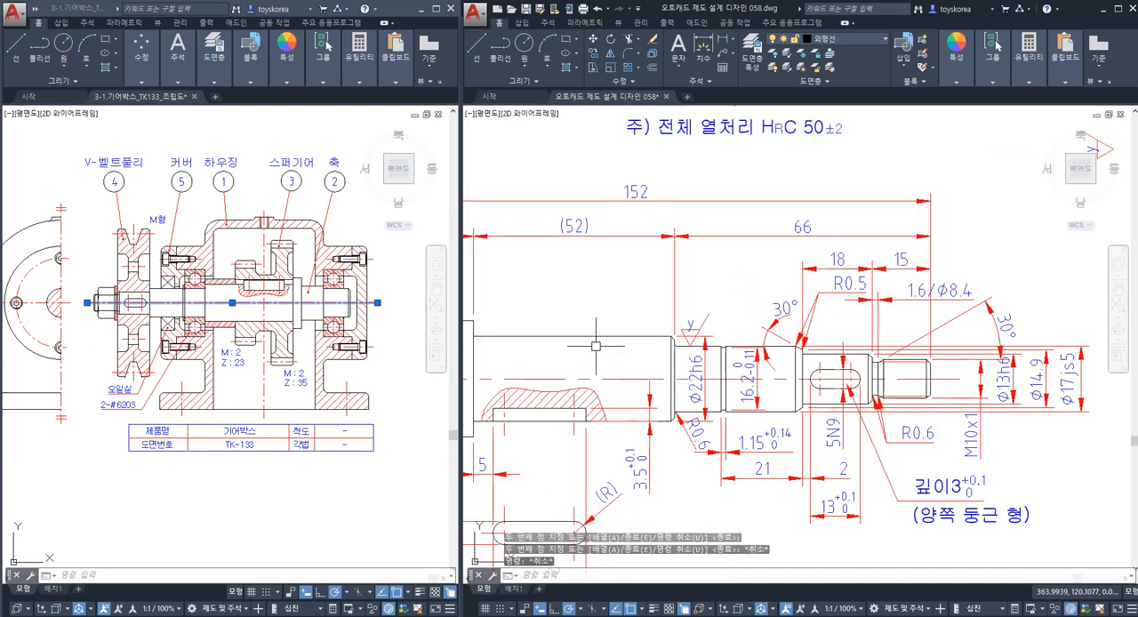
{"action": "middle_click_drag", "start_coordinate": [696, 345], "coordinate": [806, 338]}
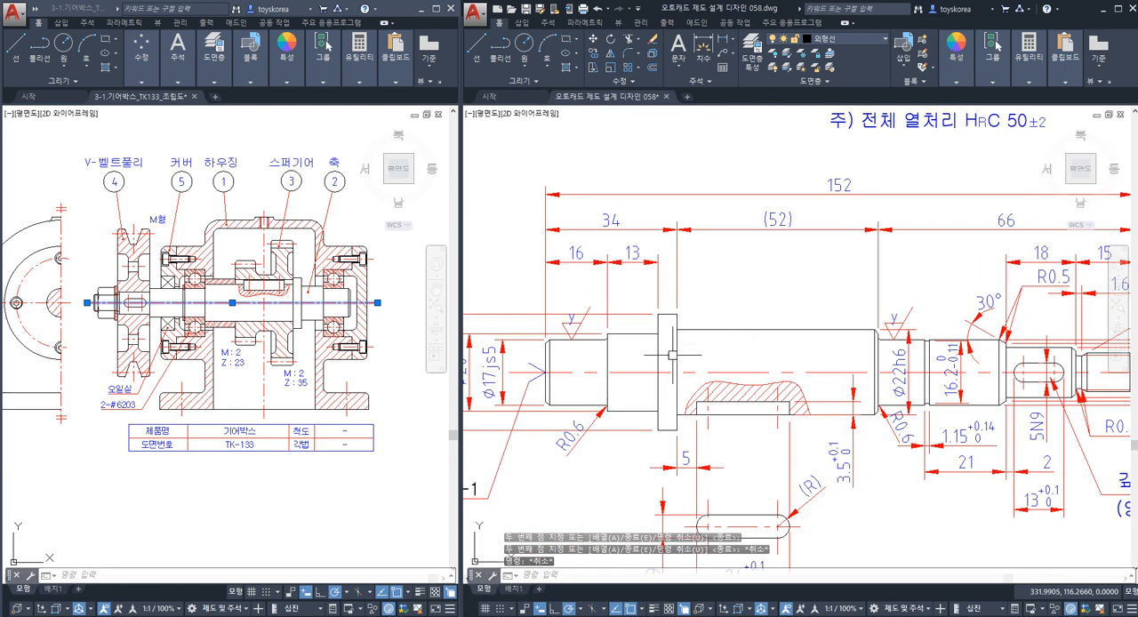
Copy the sideways y roughness symbol with its tip pointing left onto the extension line shared by the (52) and 66 dimensions.
{"action": "key", "text": "Escape"}
{"action": "left_click", "coordinate": [608, 356]}
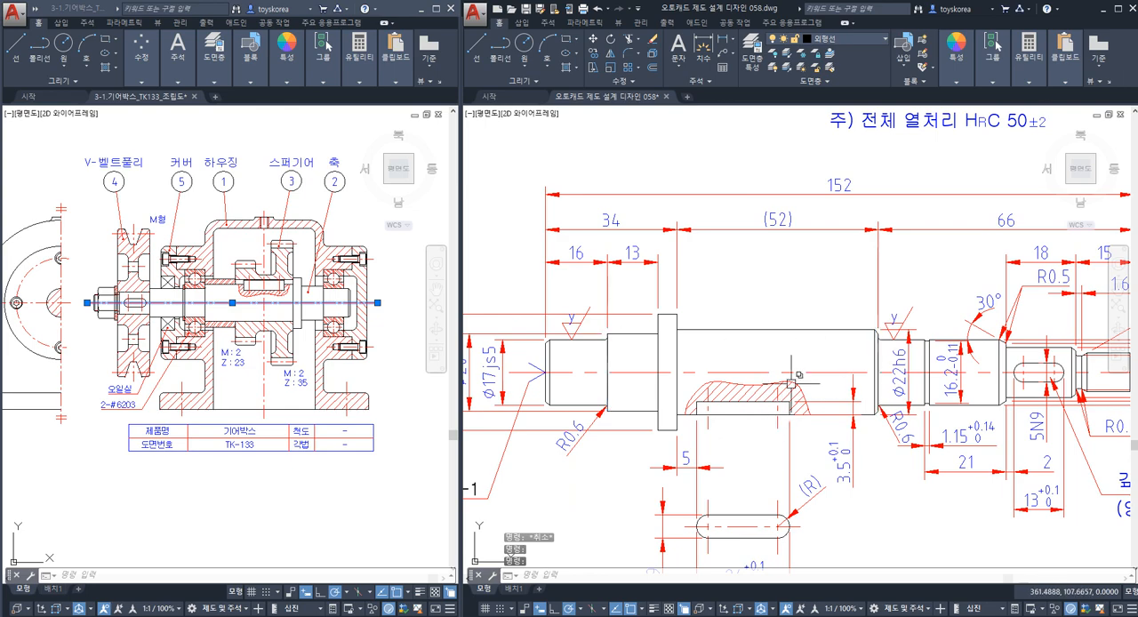
{"action": "scroll", "coordinate": [838, 361], "scroll_direction": "down", "scroll_amount": 4}
{"action": "scroll", "coordinate": [874, 280], "scroll_direction": "up", "scroll_amount": 4}
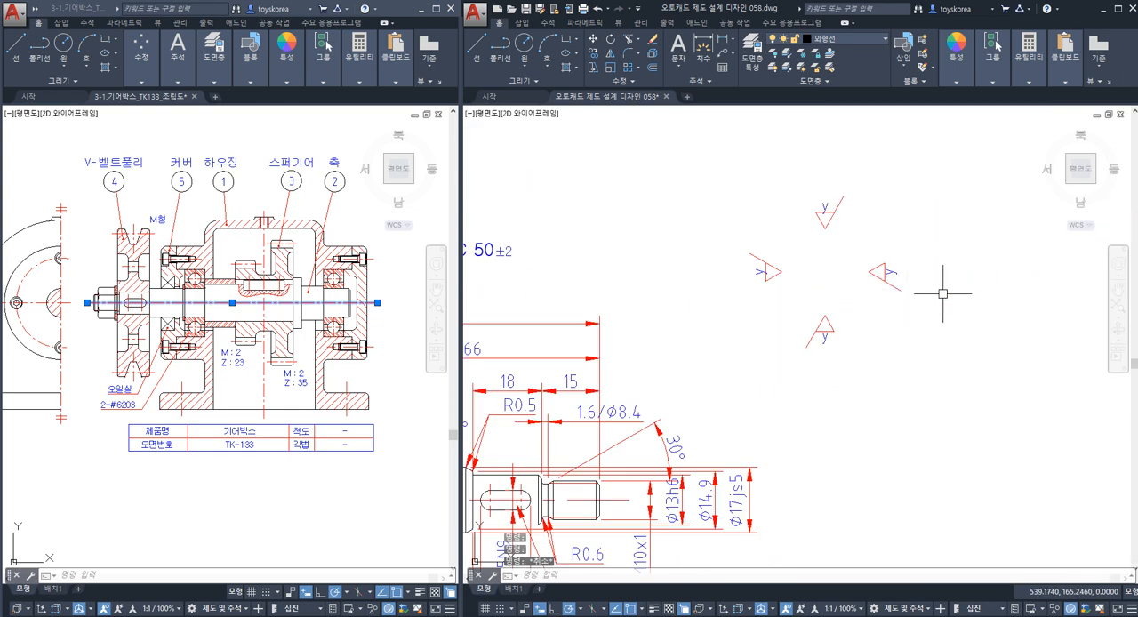
{"action": "left_click", "coordinate": [863, 262]}
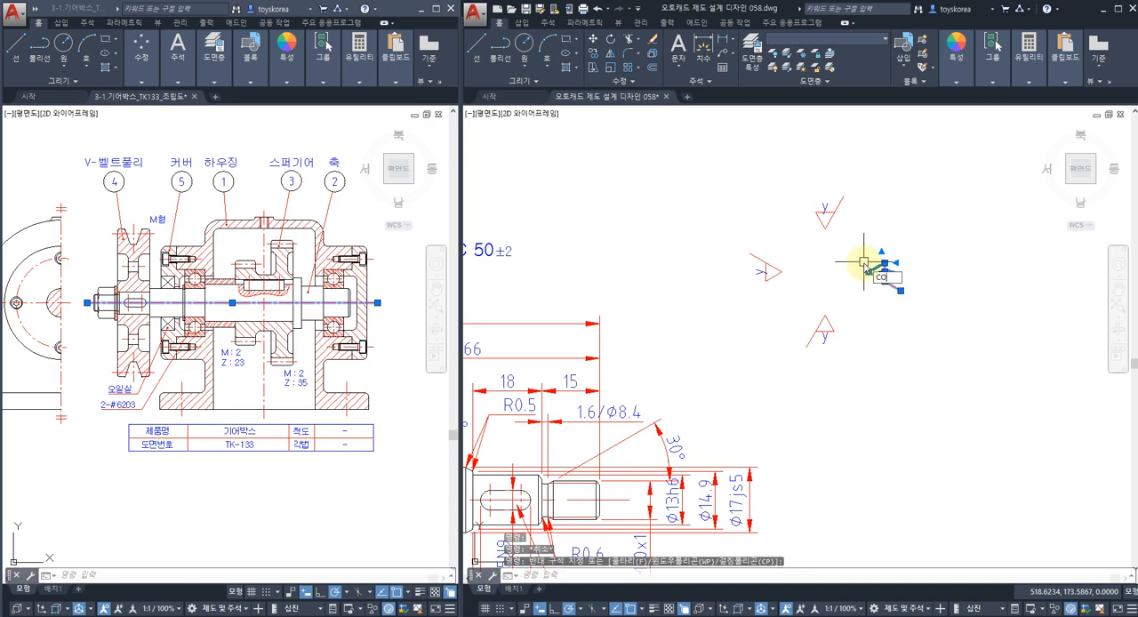
{"action": "key", "text": "space"}
{"action": "left_click", "coordinate": [869, 271]}
{"action": "scroll", "coordinate": [867, 272], "scroll_direction": "down", "scroll_amount": 4}
{"action": "scroll", "coordinate": [790, 298], "scroll_direction": "up", "scroll_amount": 4}
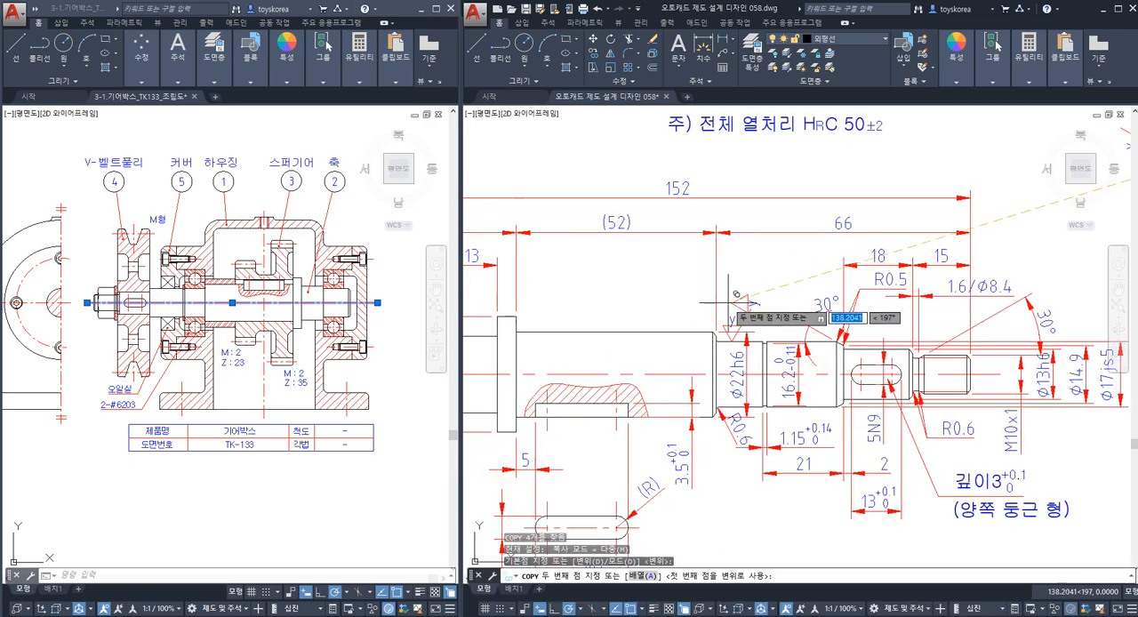
{"action": "key", "text": "Escape"}
{"action": "middle_click_drag", "start_coordinate": [889, 261], "coordinate": [607, 320]}
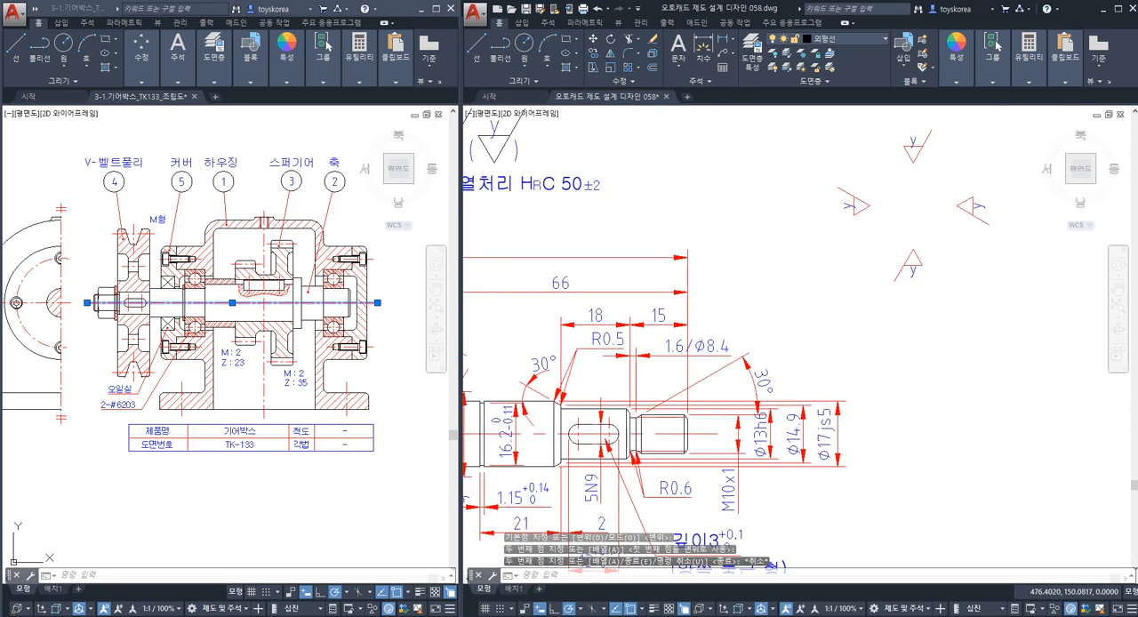
Copy the same left-pointing y roughness symbol onto the shoulder extension line between the 16 and 13 dimensions.
{"action": "scroll", "coordinate": [787, 288], "scroll_direction": "down", "scroll_amount": 3}
{"action": "key", "text": "space"}
{"action": "left_click", "coordinate": [930, 257]}
{"action": "left_click", "coordinate": [894, 232]}
{"action": "key", "text": "space"}
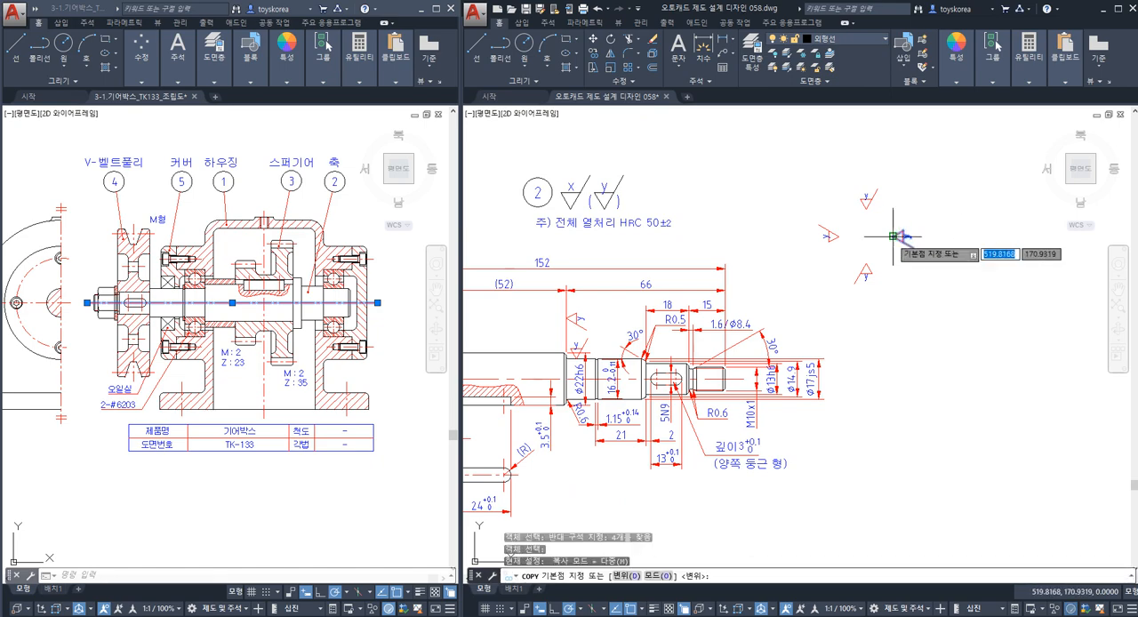
{"action": "left_click", "coordinate": [894, 235]}
{"action": "scroll", "coordinate": [711, 266], "scroll_direction": "up", "scroll_amount": 5}
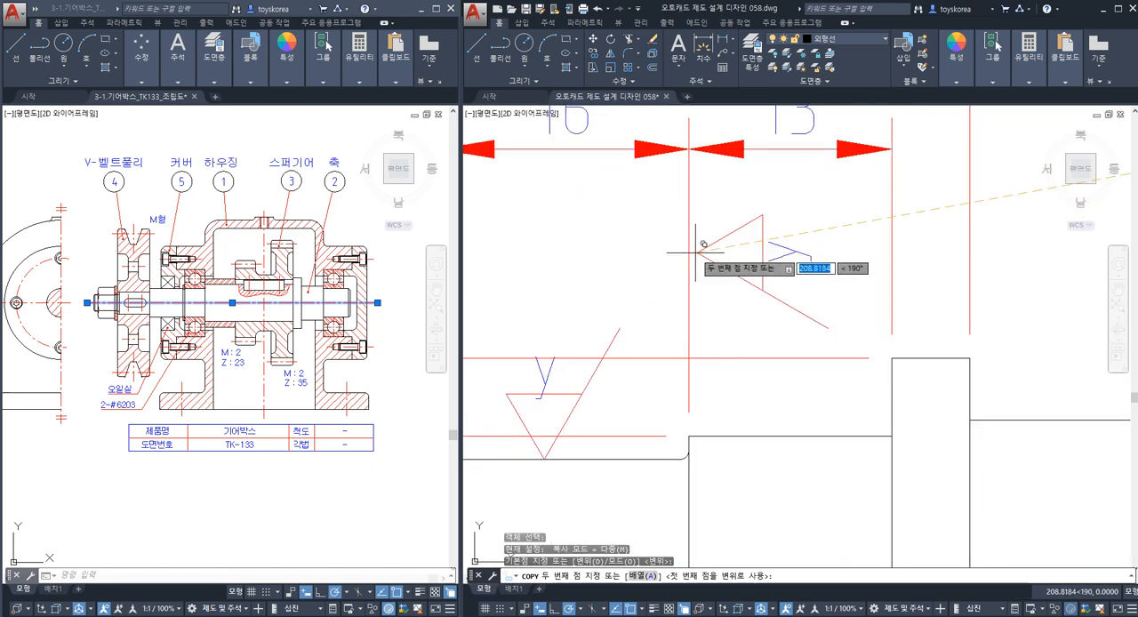
{"action": "left_click", "coordinate": [696, 252]}
{"action": "scroll", "coordinate": [684, 249], "scroll_direction": "down", "scroll_amount": 5}
{"action": "key", "text": "Escape"}
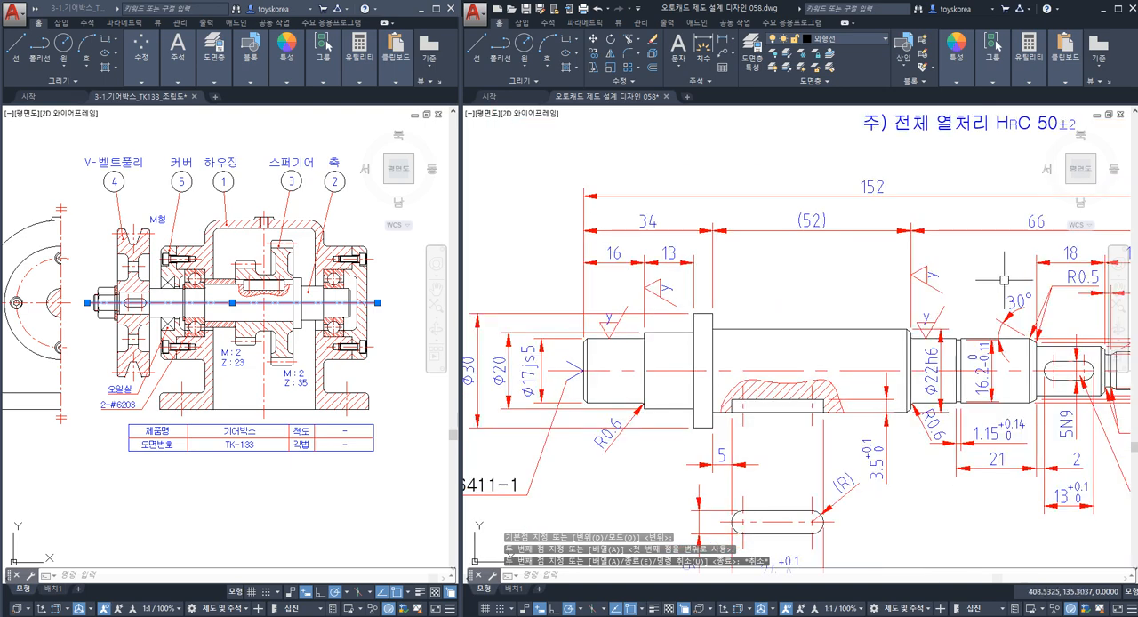
Highlight the two bearing shoulder faces and examine the y symbols attached to the seats and shoulder extension lines.
{"action": "left_click", "coordinate": [910, 347]}
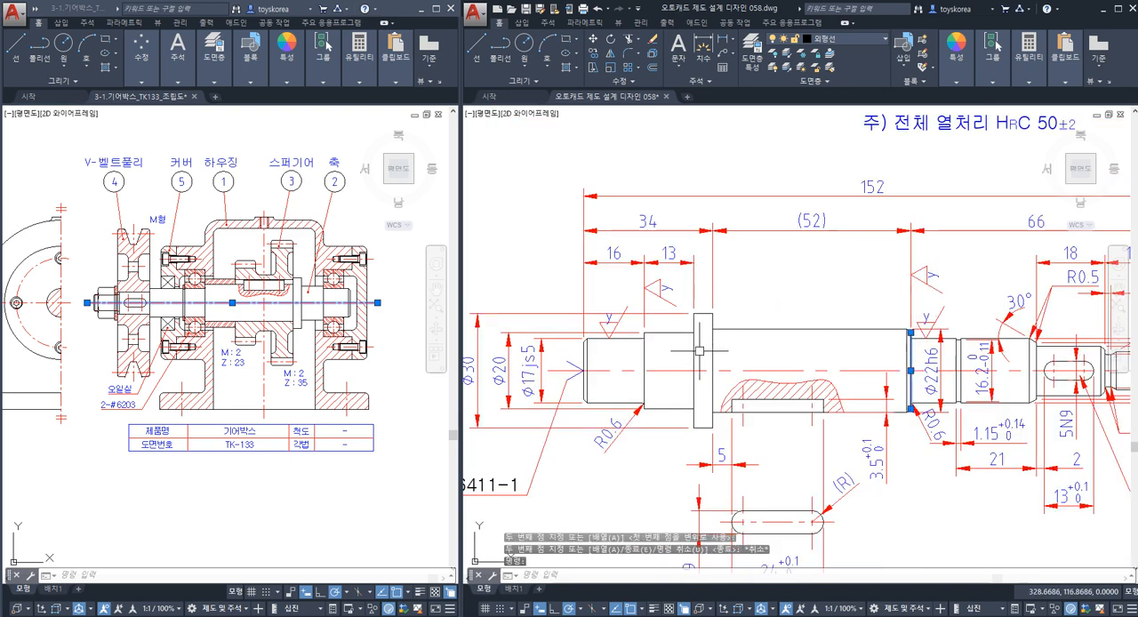
{"action": "left_click", "coordinate": [643, 355]}
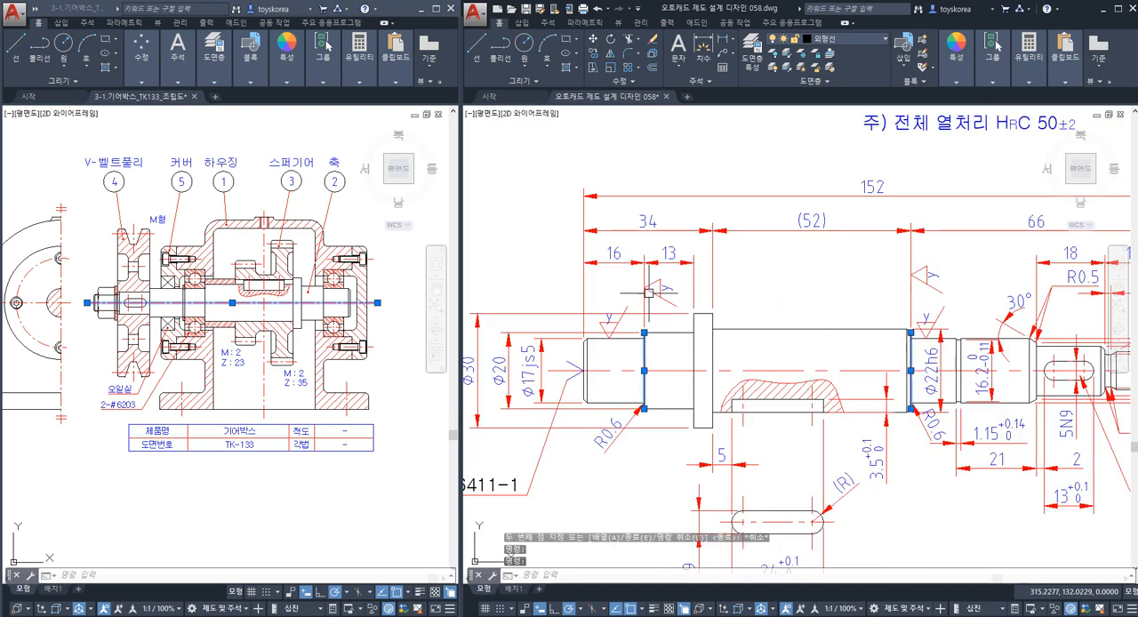
{"action": "key", "text": "Escape"}
{"action": "middle_click_drag", "start_coordinate": [951, 340], "coordinate": [933, 339]}
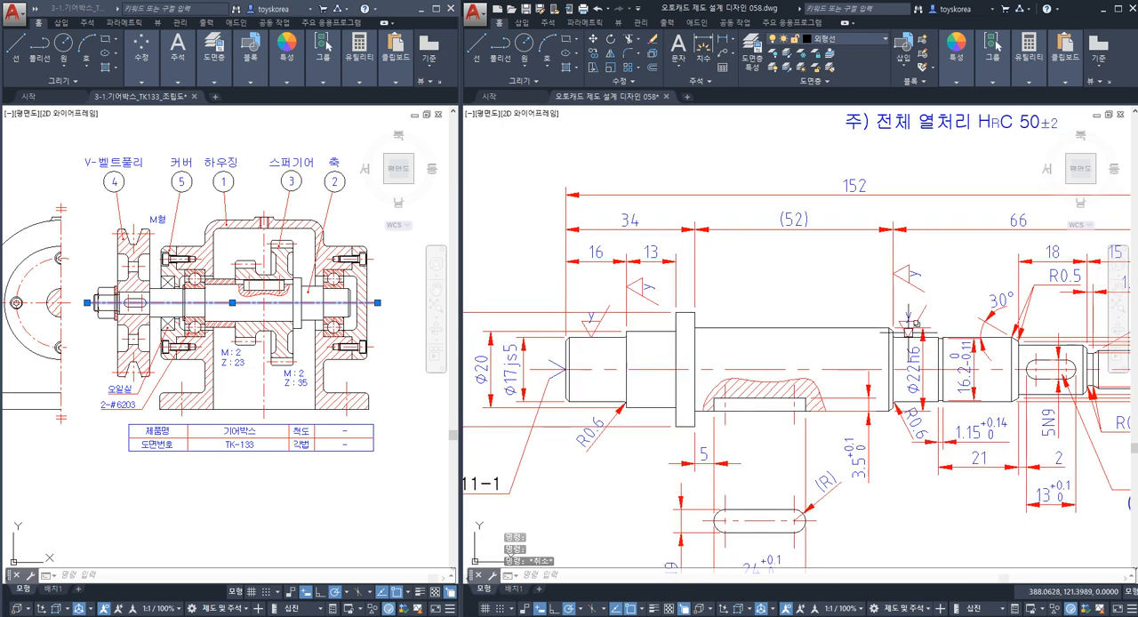
{"action": "middle_click_drag", "start_coordinate": [907, 330], "coordinate": [894, 315]}
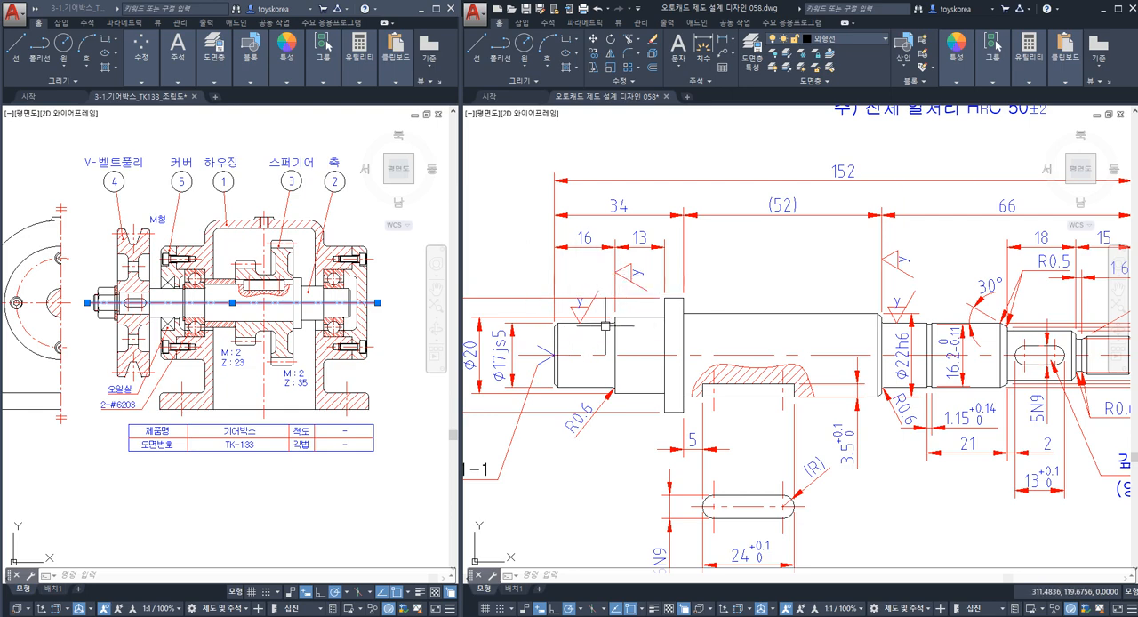
{"action": "key", "text": "Escape"}
{"action": "key", "text": "Escape"}
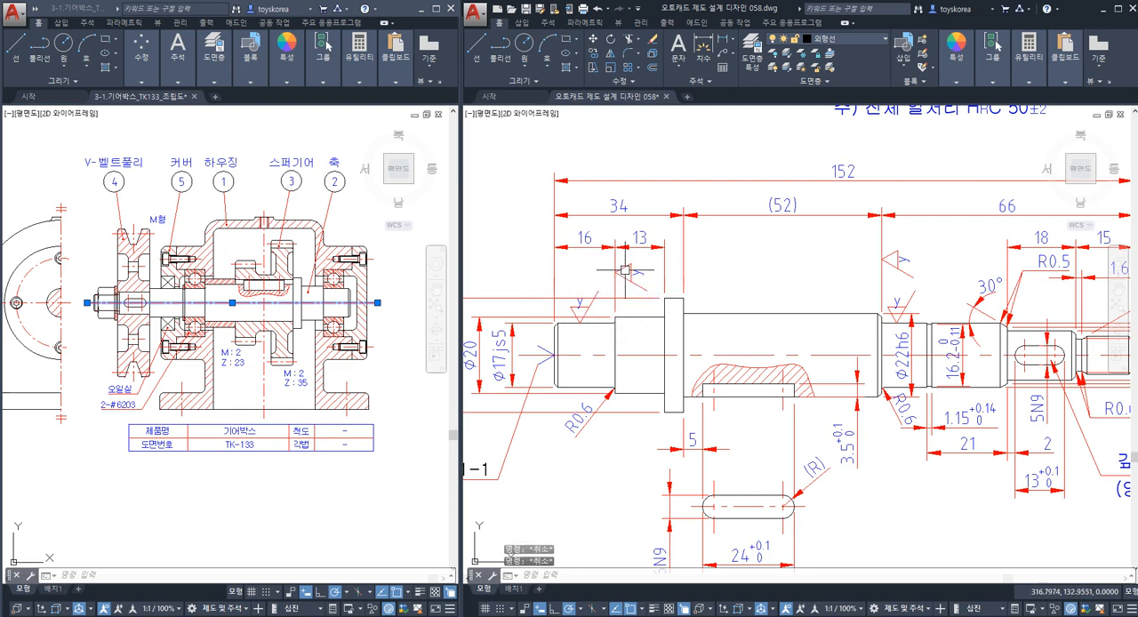
{"action": "scroll", "coordinate": [613, 275], "scroll_direction": "up", "scroll_amount": 2}
{"action": "left_click", "coordinate": [610, 276]}
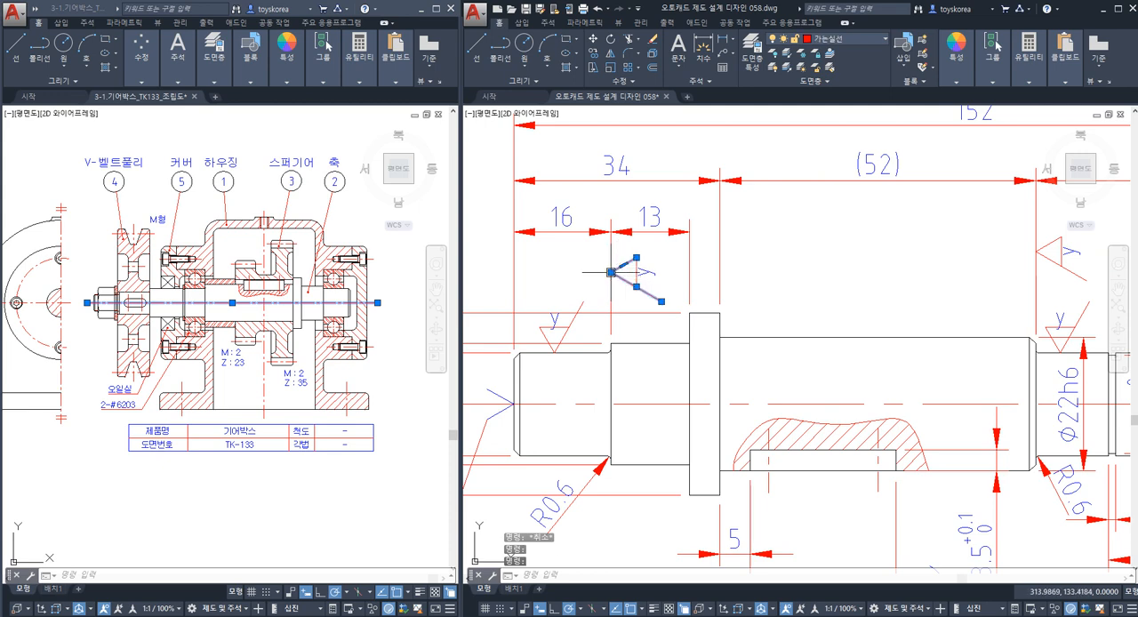
Erase the left-pointing y roughness symbol from the extension line between the 16 and 13 dimensions.
{"action": "type", "text": "e"}
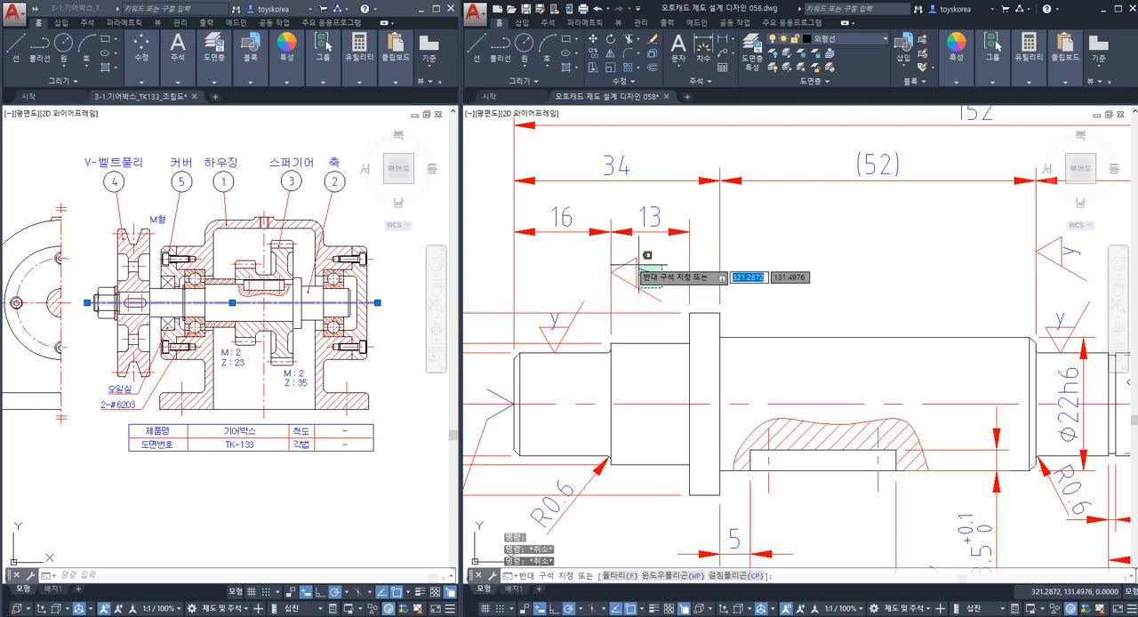
{"action": "key", "text": "Return"}
Copy the sideways y roughness symbol by its right-pointing tip onto the shoulder extension line between the 16 and 13 dimensions.
{"action": "scroll", "coordinate": [658, 276], "scroll_direction": "down", "scroll_amount": 3}
{"action": "middle_click_drag", "start_coordinate": [860, 287], "coordinate": [640, 384]}
{"action": "scroll", "coordinate": [839, 282], "scroll_direction": "up", "scroll_amount": 2}
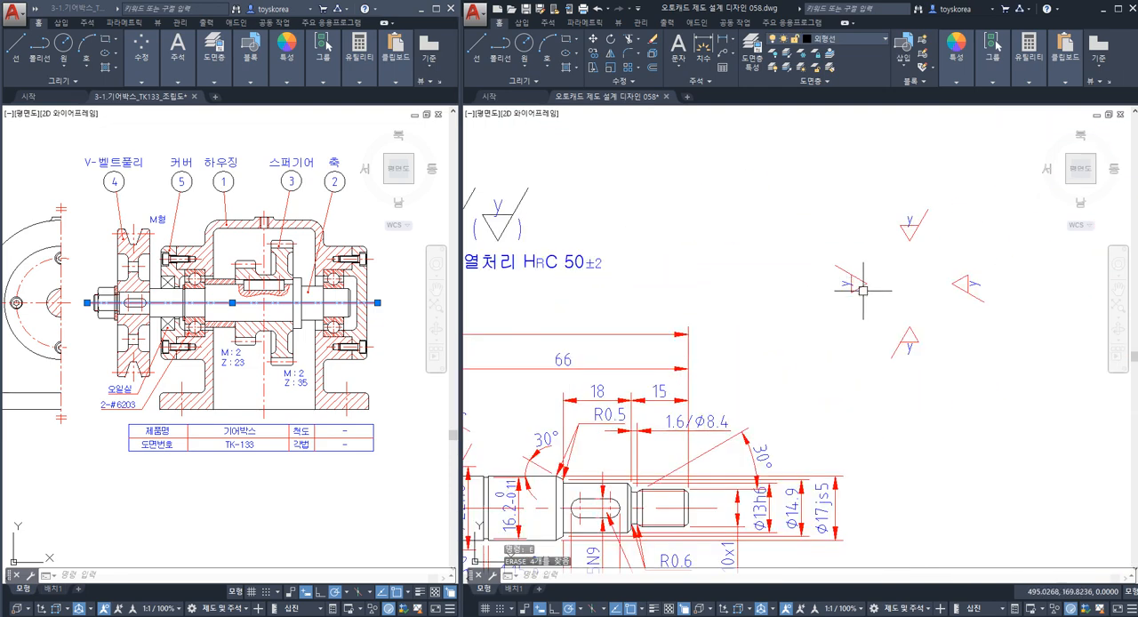
{"action": "left_click", "coordinate": [875, 299]}
{"action": "left_click", "coordinate": [851, 268]}
{"action": "key", "text": "Return"}
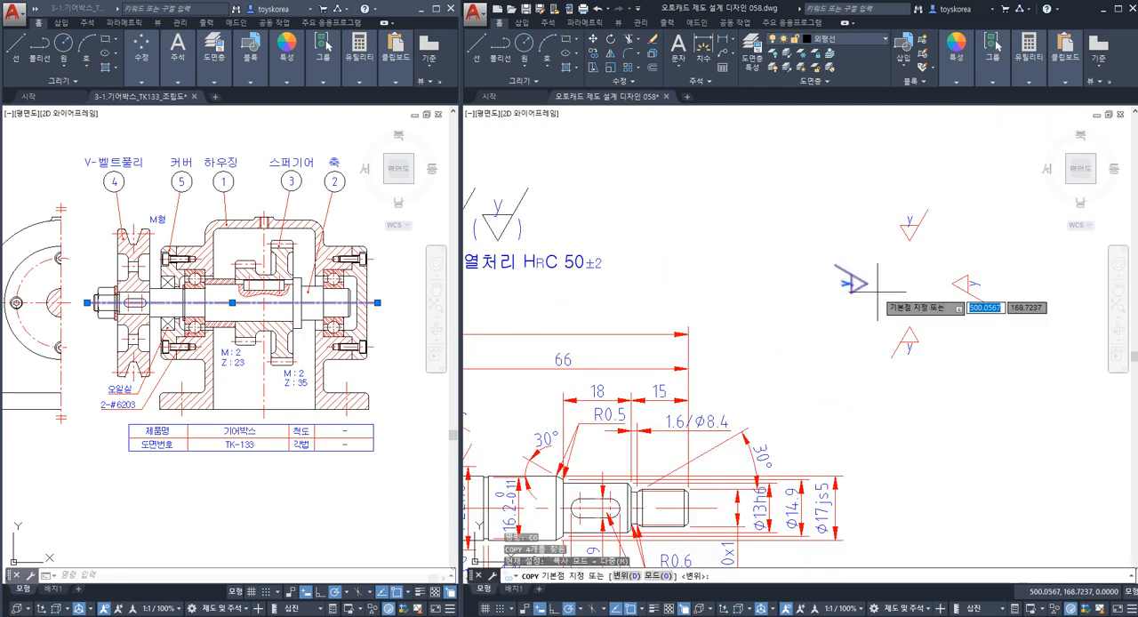
{"action": "key", "text": "Escape"}
{"action": "type", "text": "co"}
{"action": "key", "text": "Return"}
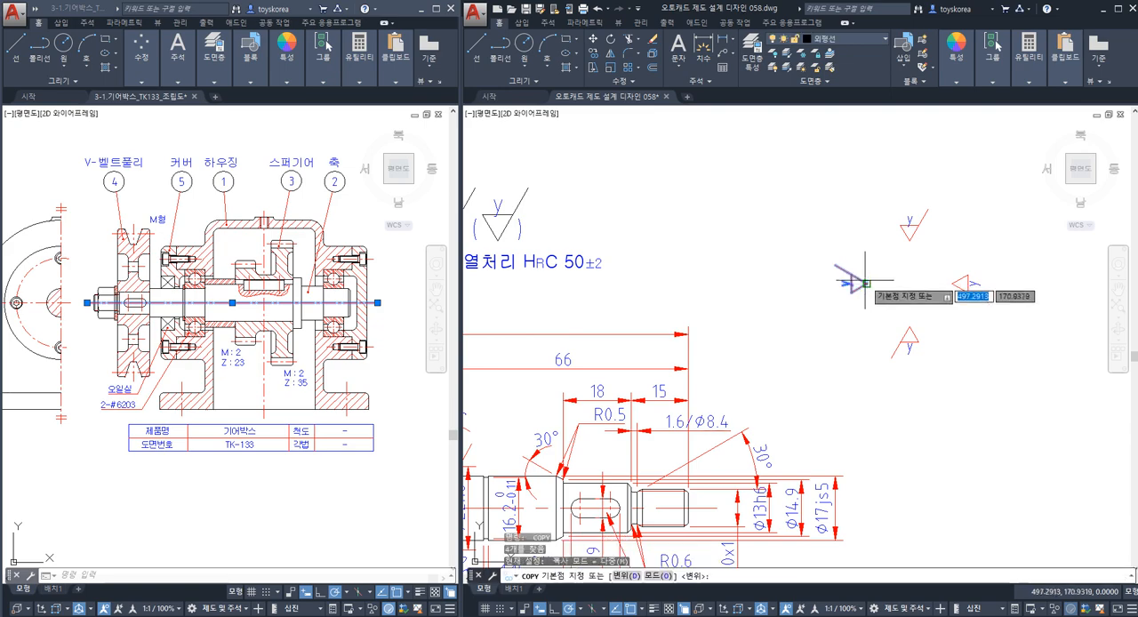
{"action": "left_click", "coordinate": [866, 284]}
{"action": "scroll", "coordinate": [862, 283], "scroll_direction": "down", "scroll_amount": 2}
{"action": "middle_click_drag", "start_coordinate": [683, 315], "coordinate": [869, 263]}
{"action": "scroll", "coordinate": [669, 301], "scroll_direction": "up", "scroll_amount": 5}
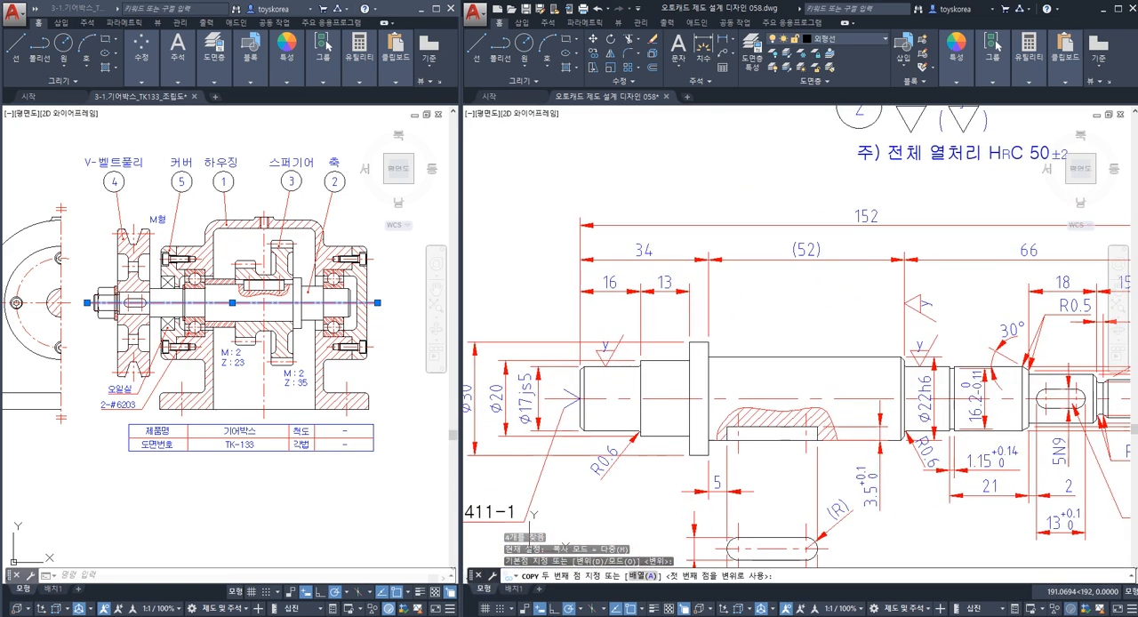
{"action": "left_click", "coordinate": [663, 311]}
{"action": "key", "text": "Escape"}
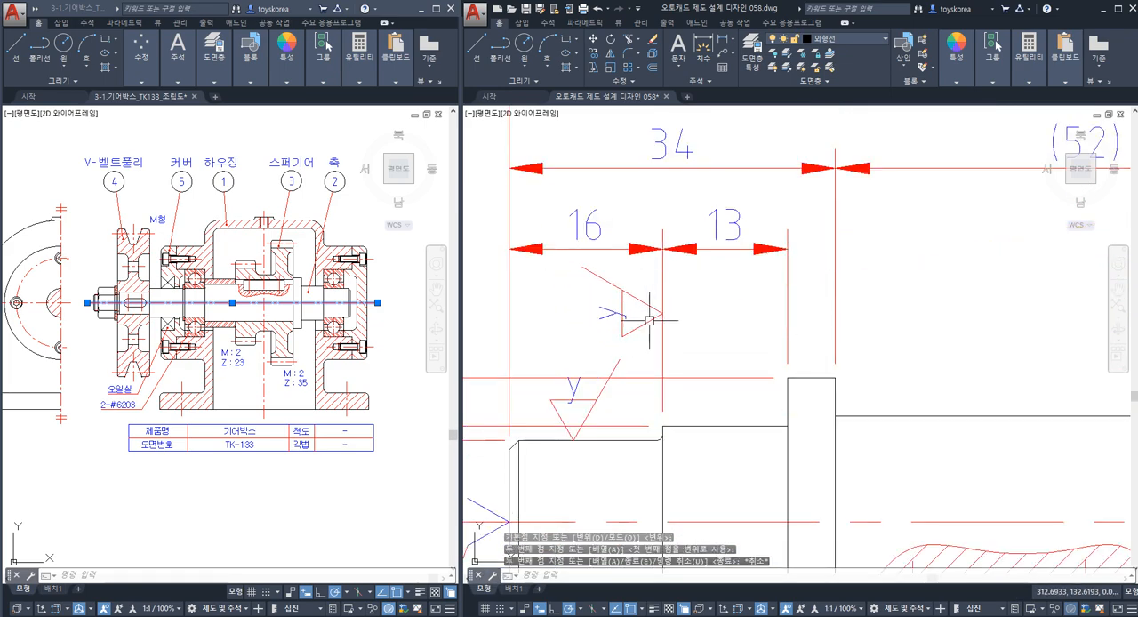
Erase the four spare y roughness symbols arranged in a ring beside the shaft drawing.
{"action": "scroll", "coordinate": [663, 311], "scroll_direction": "down", "scroll_amount": 4}
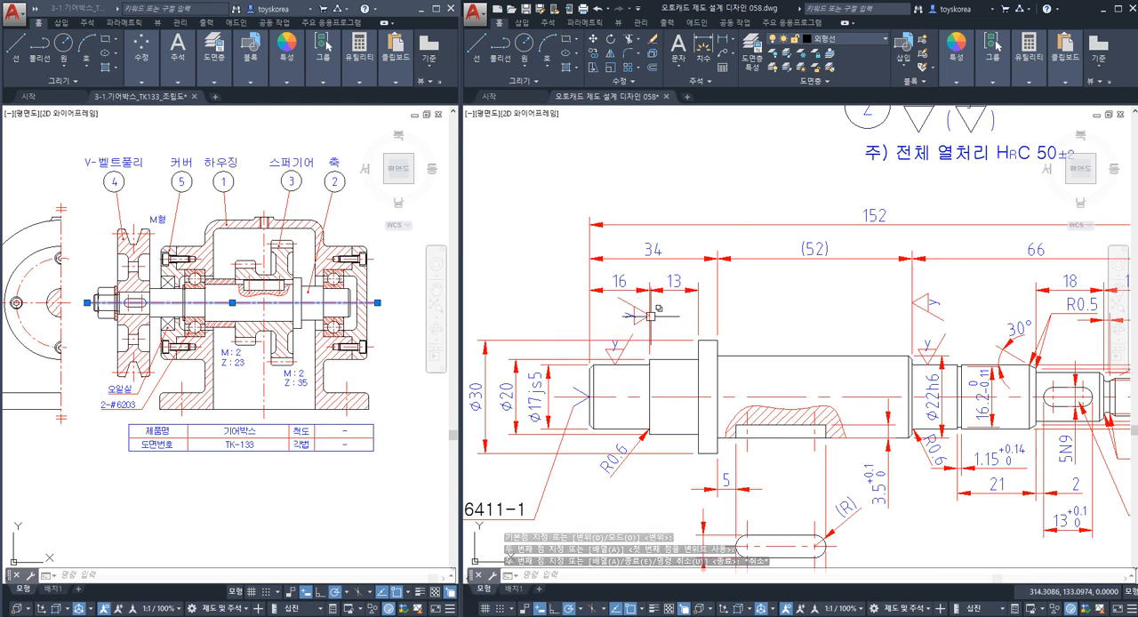
{"action": "scroll", "coordinate": [648, 311], "scroll_direction": "up", "scroll_amount": 2}
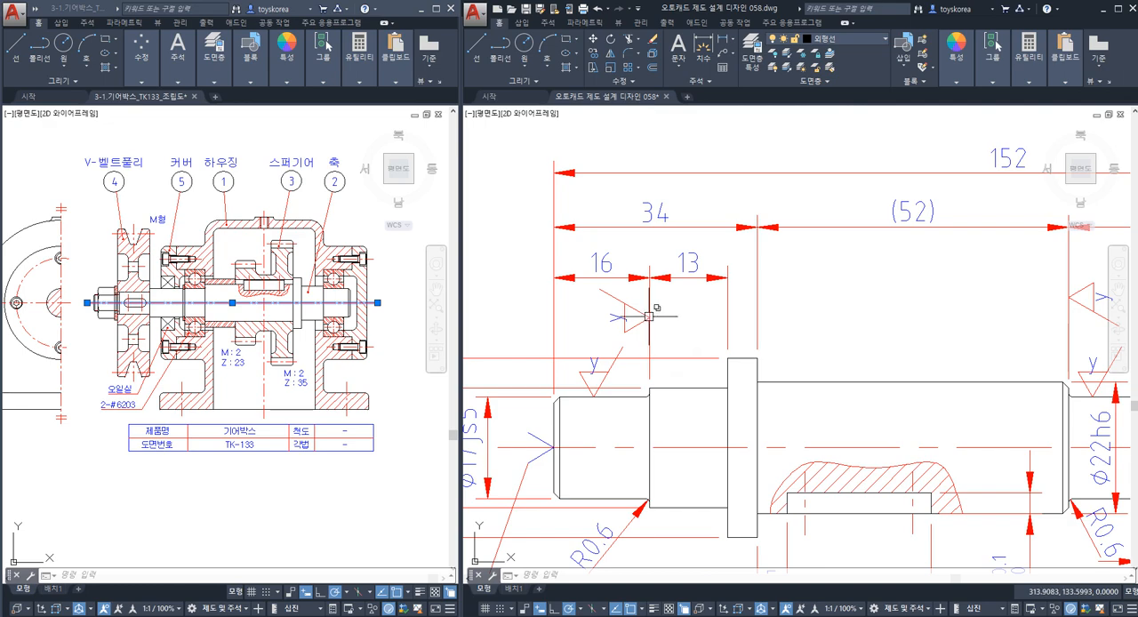
{"action": "scroll", "coordinate": [646, 312], "scroll_direction": "down", "scroll_amount": 5}
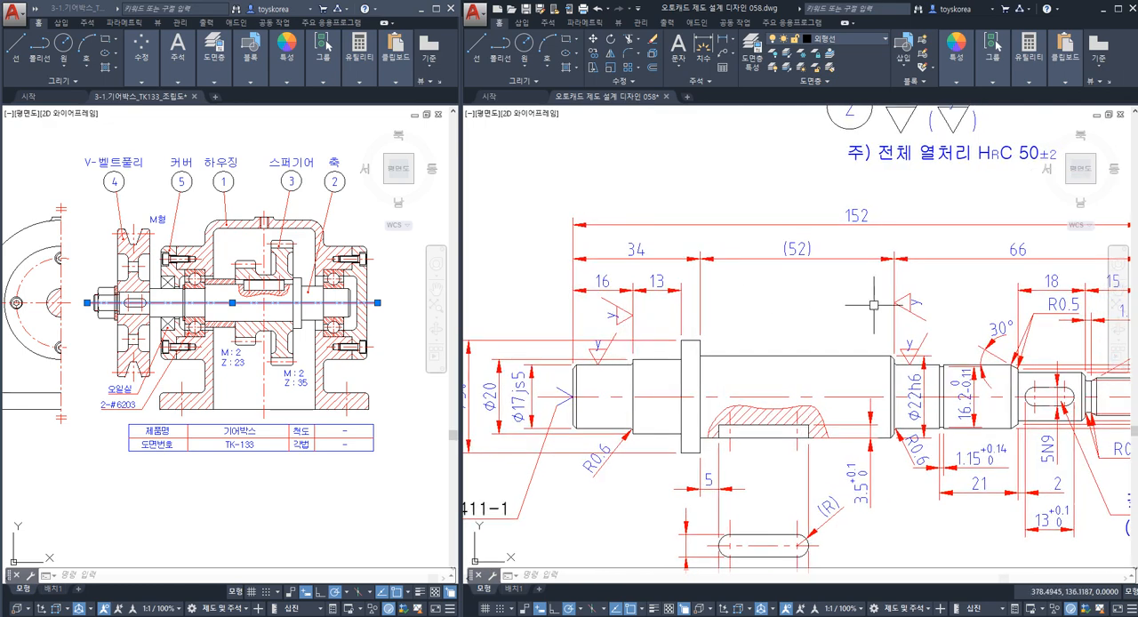
{"action": "middle_click_drag", "start_coordinate": [935, 358], "coordinate": [737, 358]}
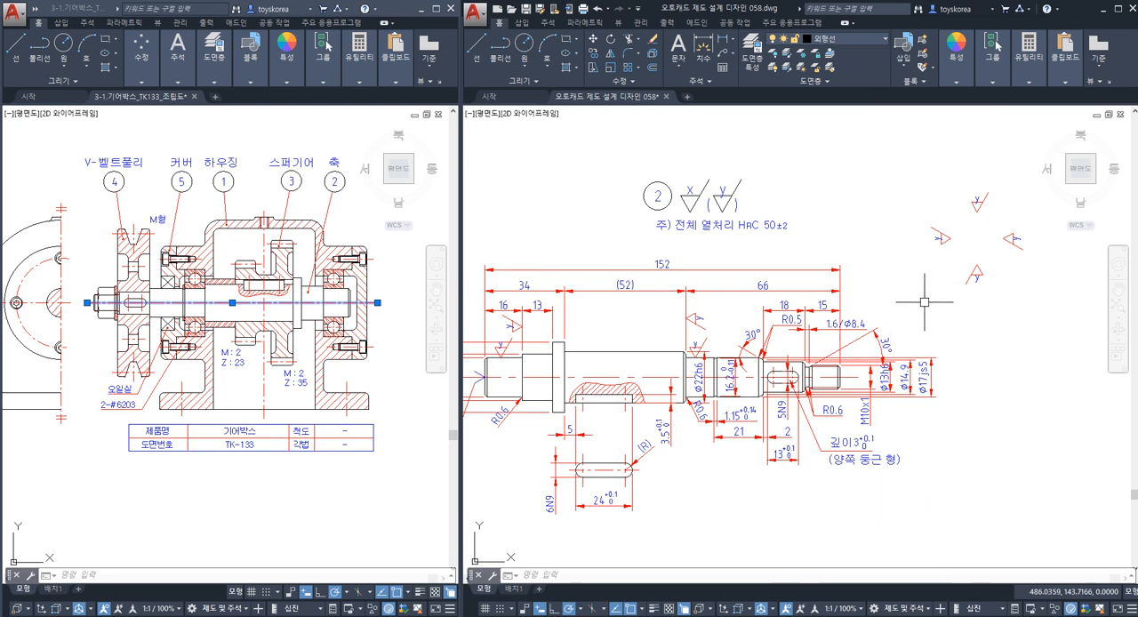
{"action": "middle_click_drag", "start_coordinate": [926, 303], "coordinate": [897, 340]}
{"action": "left_click", "coordinate": [993, 343]}
{"action": "left_click", "coordinate": [865, 206]}
{"action": "key", "text": "Escape"}
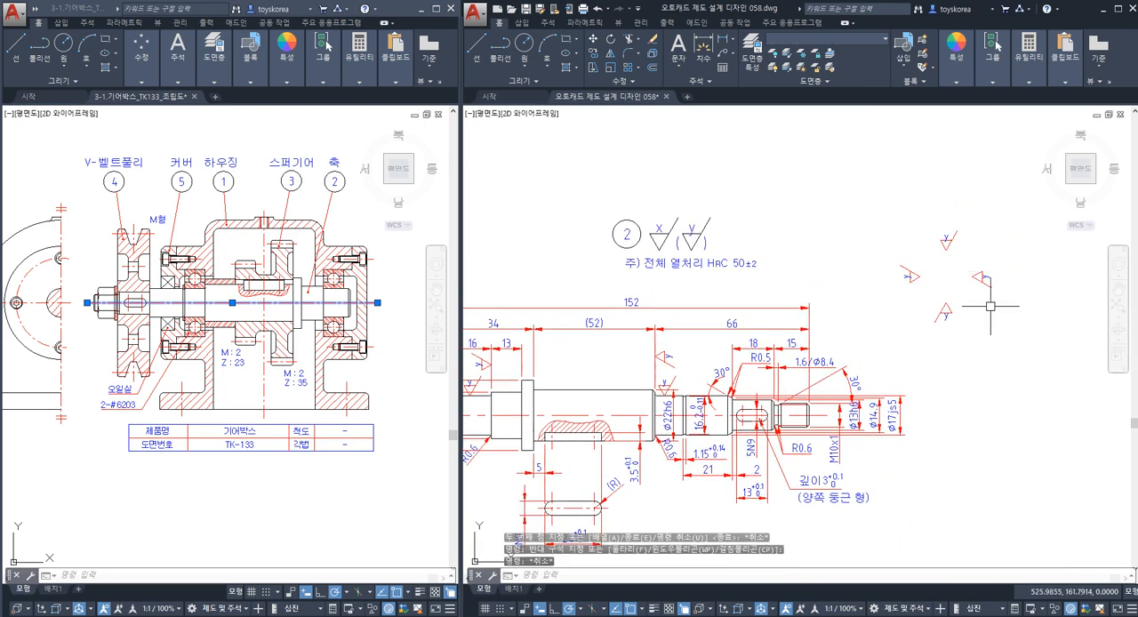
{"action": "left_click", "coordinate": [1000, 334]}
{"action": "left_click", "coordinate": [902, 220]}
{"action": "key", "text": "Escape"}
{"action": "left_click", "coordinate": [1000, 338]}
{"action": "left_click", "coordinate": [901, 237]}
{"action": "key", "text": "Escape"}
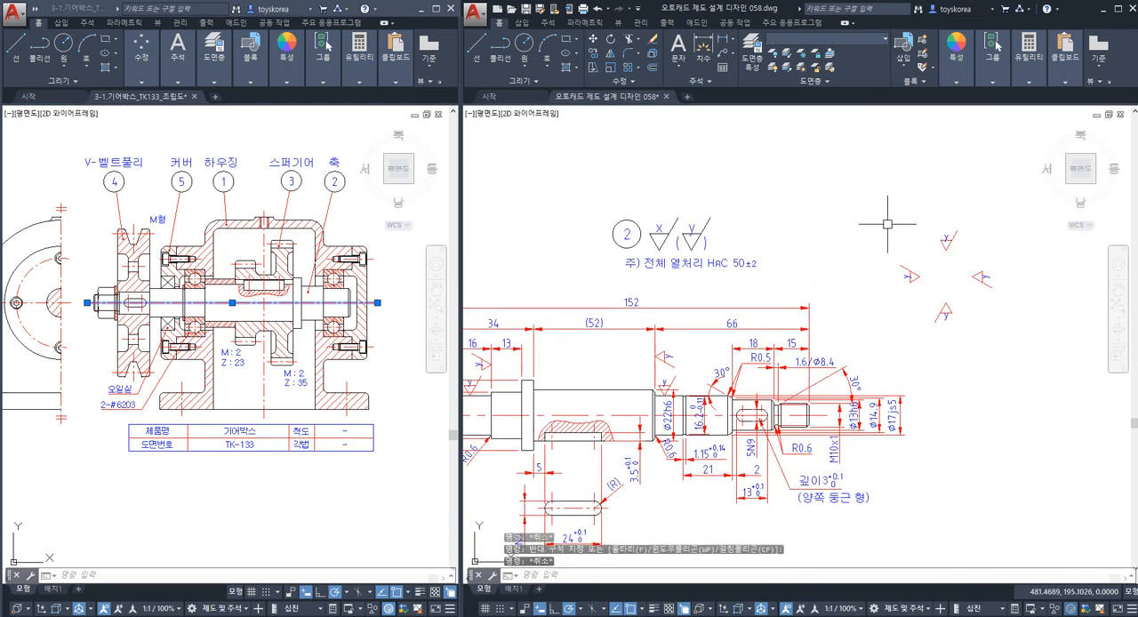
{"action": "left_click", "coordinate": [1000, 335]}
{"action": "left_click", "coordinate": [864, 224]}
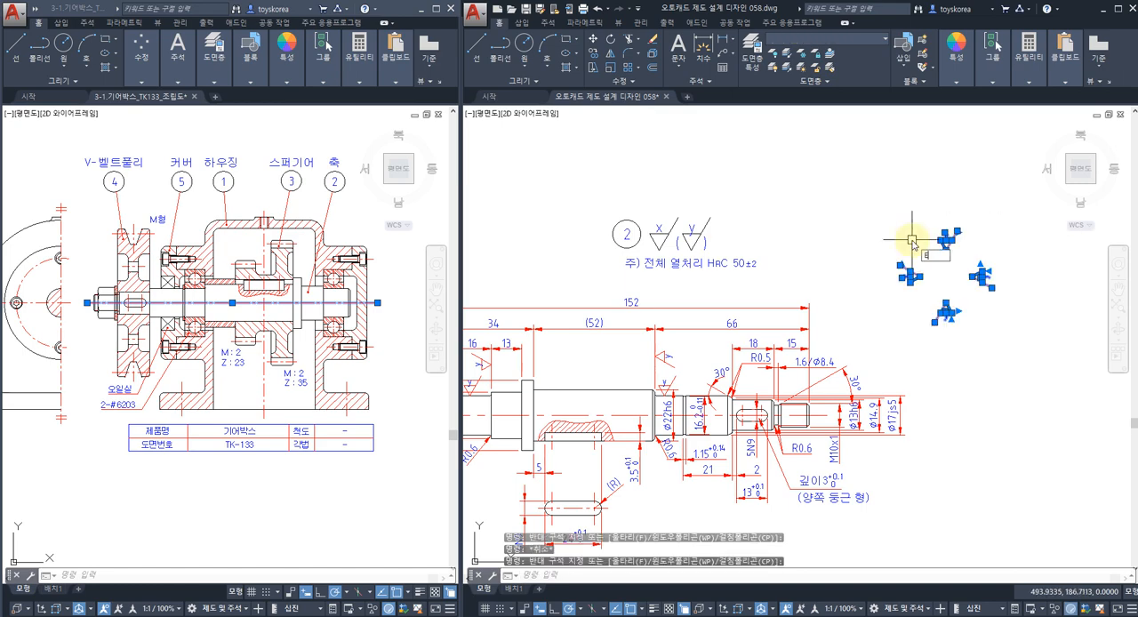
{"action": "key", "text": "Delete"}
Clear the centre line selection in the gearbox assembly drawing and save the shaft drawing.
{"action": "middle_click_drag", "start_coordinate": [891, 262], "coordinate": [1008, 207]}
{"action": "middle_click_drag", "start_coordinate": [950, 246], "coordinate": [926, 266]}
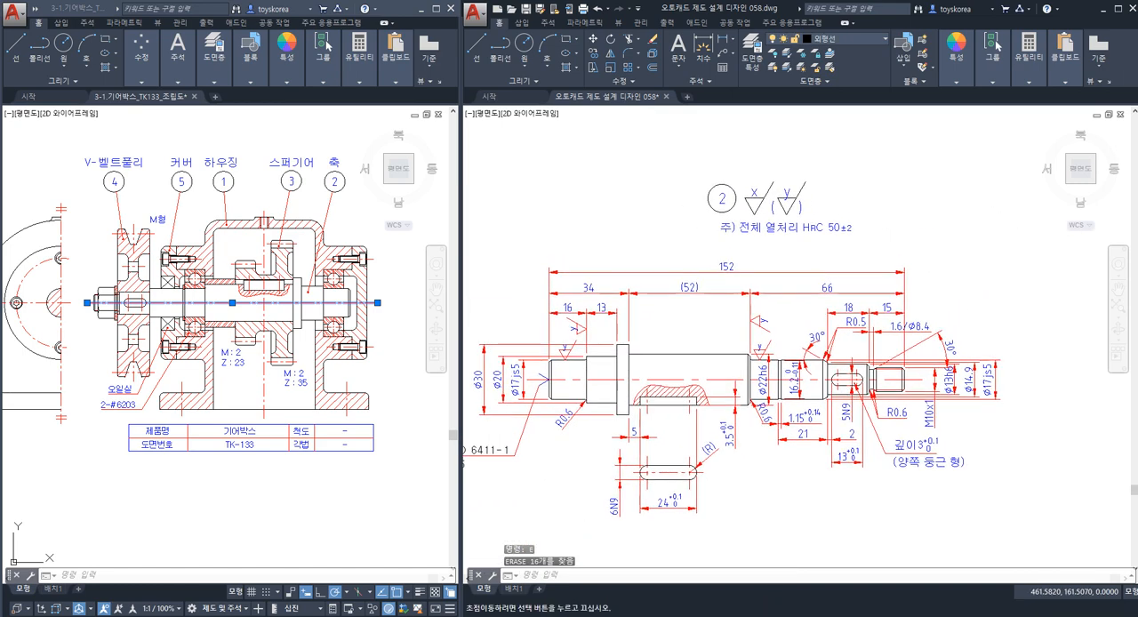
{"action": "middle_click_drag", "start_coordinate": [767, 320], "coordinate": [829, 295]}
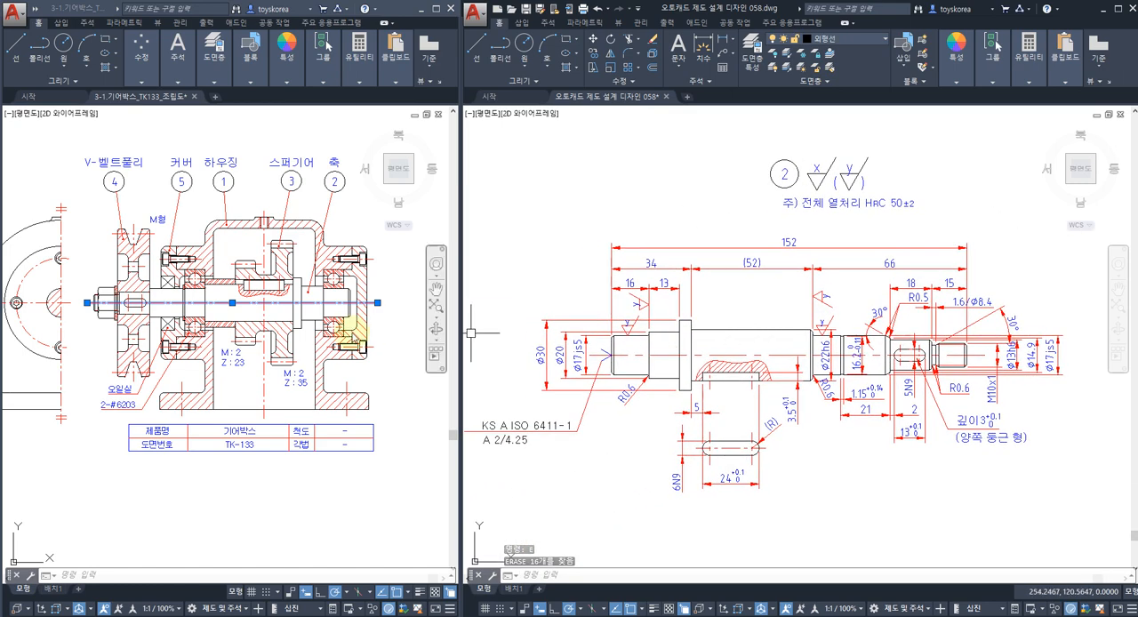
{"action": "left_click", "coordinate": [402, 361]}
{"action": "key", "text": "Escape"}
{"action": "key", "text": "Escape"}
{"action": "key", "text": "Escape"}
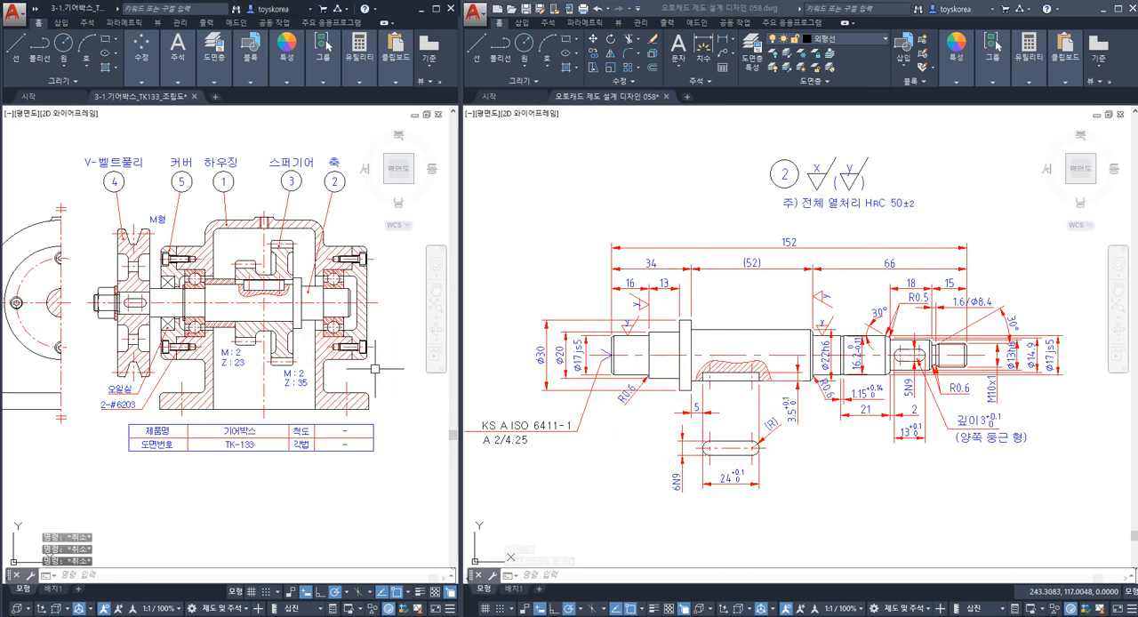
{"action": "middle_click_drag", "start_coordinate": [222, 343], "coordinate": [291, 378]}
{"action": "left_click", "coordinate": [627, 399]}
{"action": "key", "text": "Escape"}
{"action": "key", "text": "Escape"}
{"action": "key", "text": "Escape"}
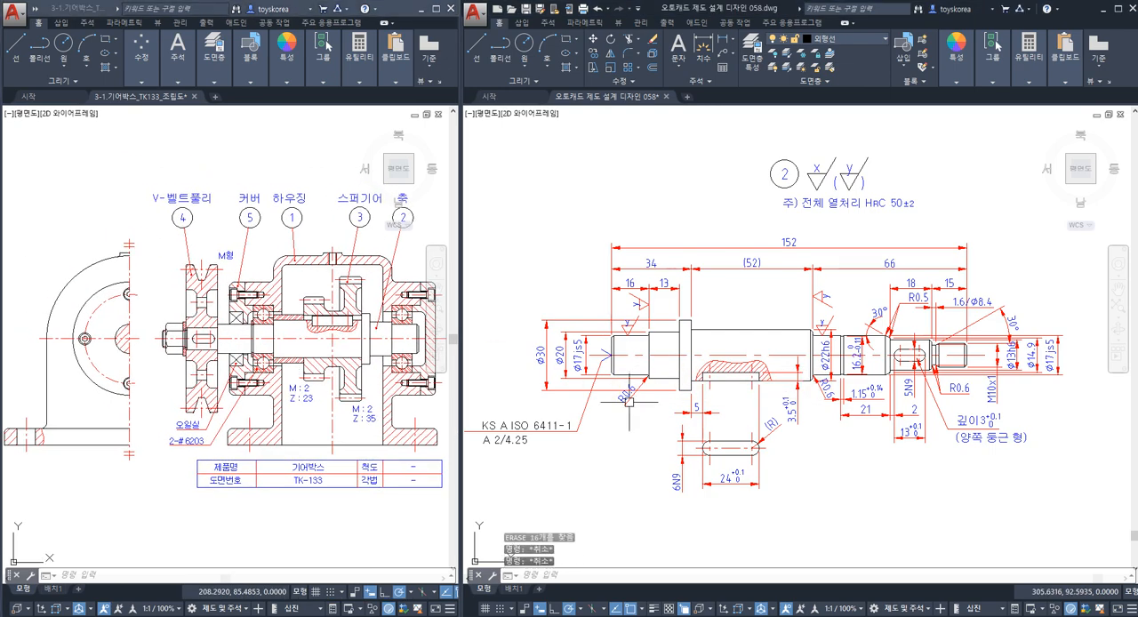
{"action": "mouse_move", "coordinate": [627, 406]}
{"action": "middle_mouse_down"}
{"action": "mouse_move", "coordinate": [651, 374]}
{"action": "mouse_move", "coordinate": [608, 385]}
{"action": "mouse_move", "coordinate": [655, 363]}
{"action": "middle_mouse_up"}
{"action": "key", "text": "ctrl+s"}
Copy the upright y roughness symbol from the φ17js5 seat onto the leader line just before the KS A ISO 6411-1 text.
{"action": "scroll", "coordinate": [519, 408], "scroll_direction": "up", "scroll_amount": 2}
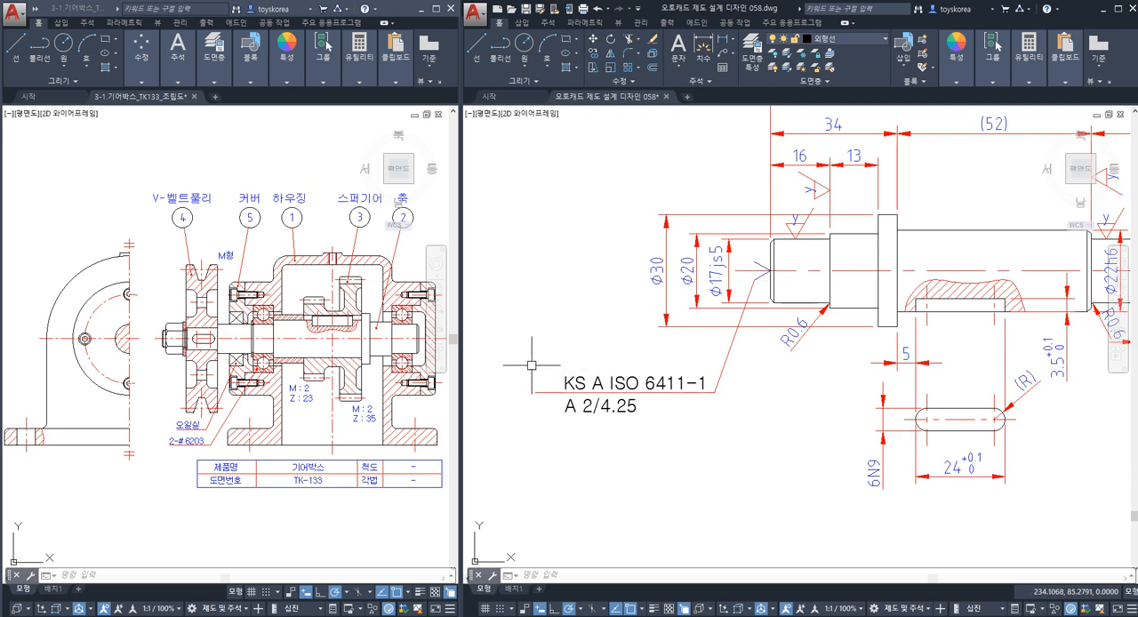
{"action": "scroll", "coordinate": [803, 210], "scroll_direction": "up", "scroll_amount": 4}
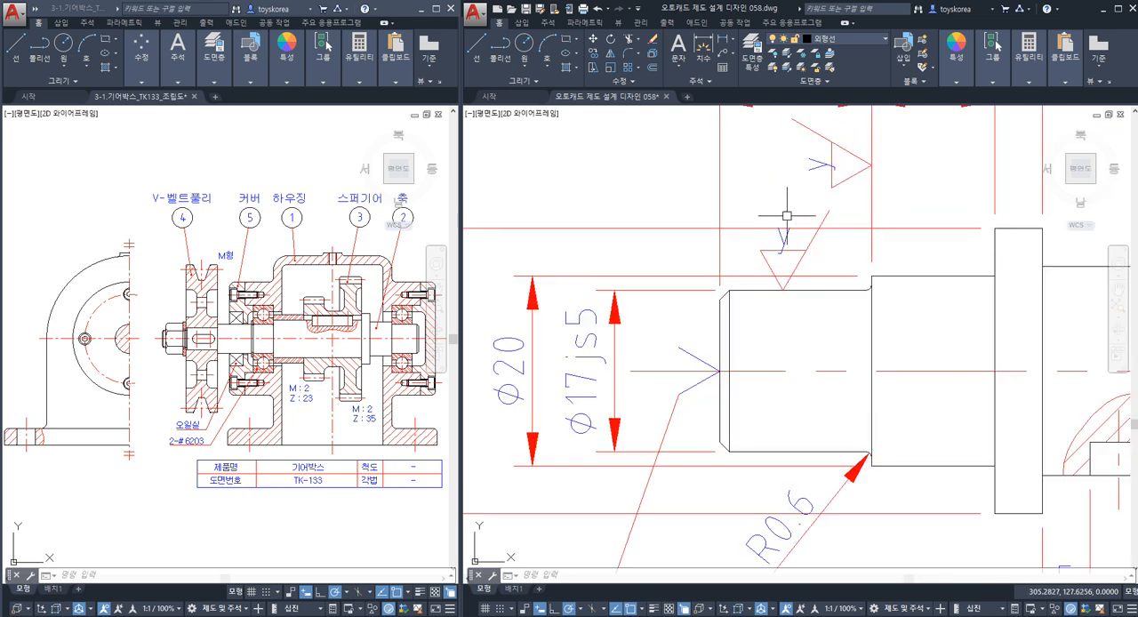
{"action": "left_click", "coordinate": [747, 188]}
{"action": "left_click", "coordinate": [831, 298]}
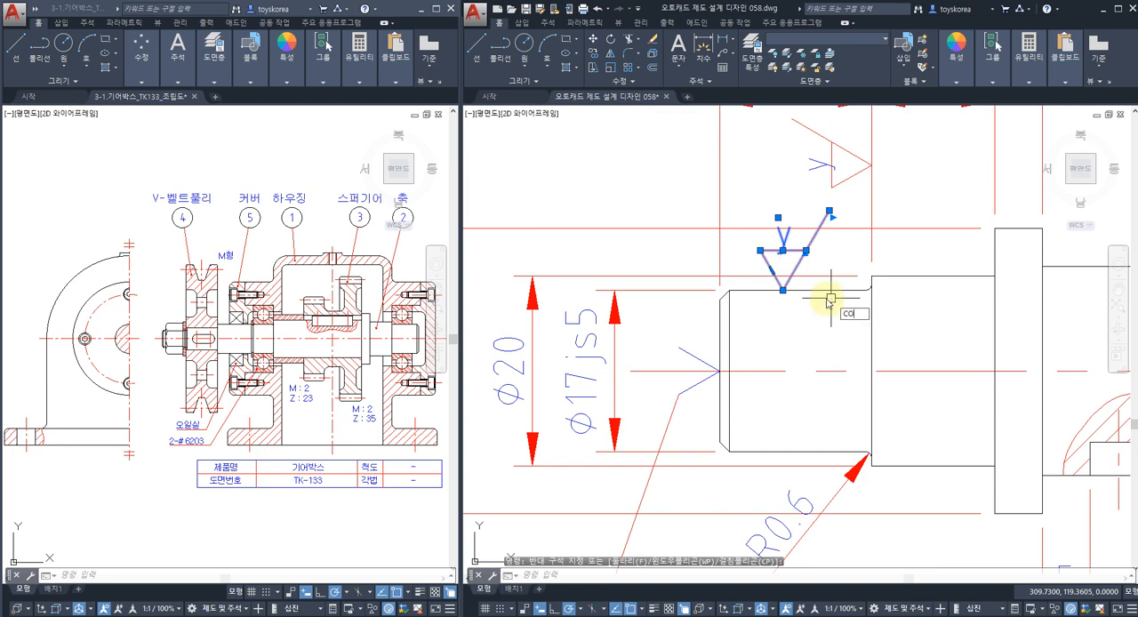
{"action": "key", "text": "space"}
{"action": "left_click", "coordinate": [783, 290]}
{"action": "scroll", "coordinate": [783, 290], "scroll_direction": "down", "scroll_amount": 5}
{"action": "mouse_move", "coordinate": [583, 382]}
{"action": "middle_mouse_down"}
{"action": "mouse_move", "coordinate": [691, 342]}
{"action": "mouse_move", "coordinate": [677, 346]}
{"action": "middle_mouse_up"}
{"action": "scroll", "coordinate": [690, 342], "scroll_direction": "up", "scroll_amount": 4}
{"action": "left_click", "coordinate": [792, 357]}
{"action": "key", "text": "Escape"}
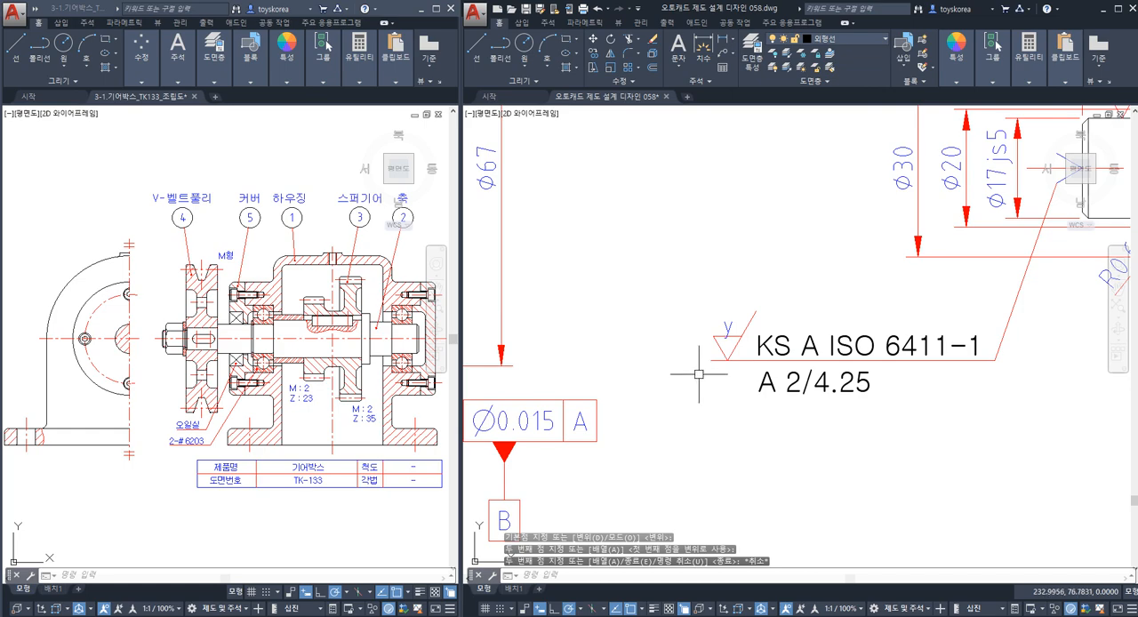
Examine the general roughness and heat treatment notes, then the surfaces along the shaft that still lack a roughness symbol.
{"action": "scroll", "coordinate": [699, 374], "scroll_direction": "down", "scroll_amount": 6}
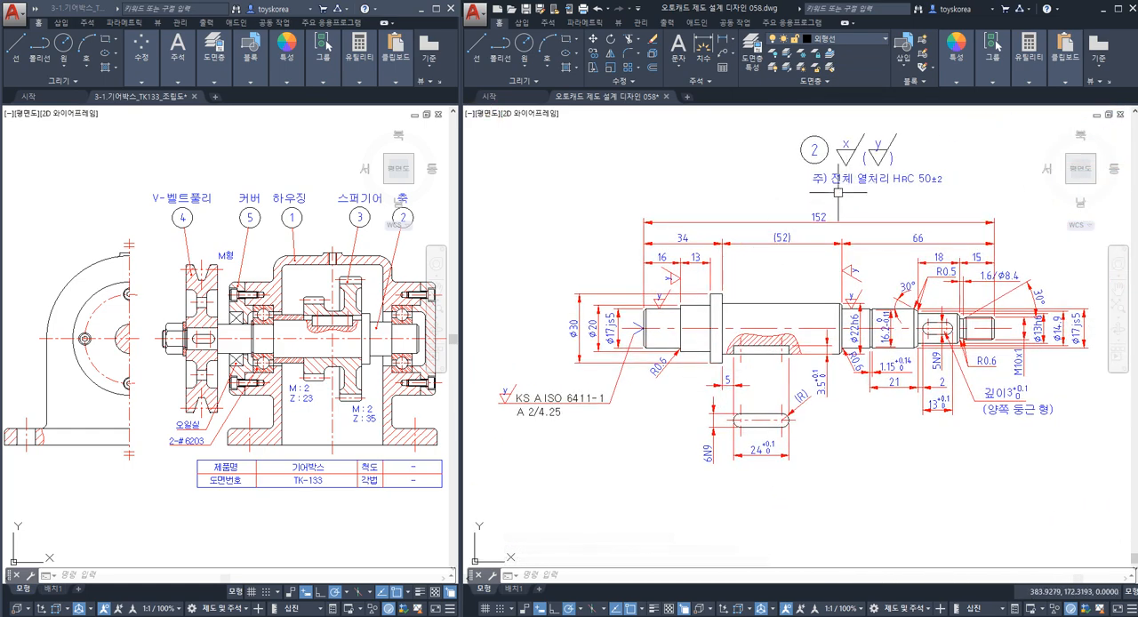
{"action": "middle_click_drag", "start_coordinate": [714, 320], "coordinate": [696, 421]}
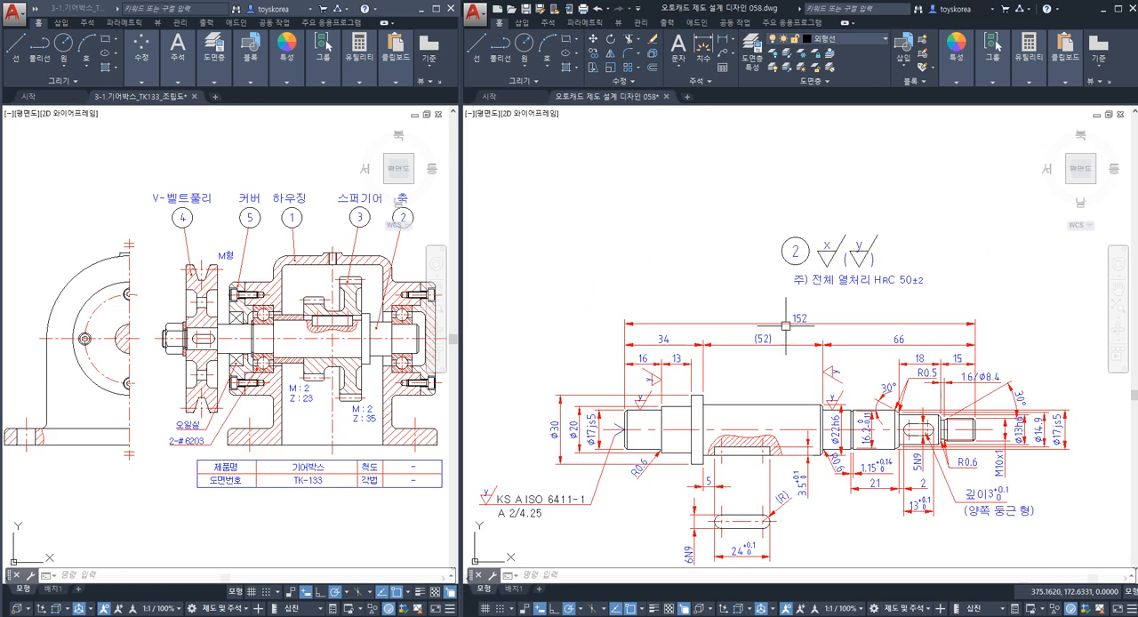
{"action": "middle_click_drag", "start_coordinate": [786, 326], "coordinate": [775, 255]}
{"action": "scroll", "coordinate": [758, 321], "scroll_direction": "up", "scroll_amount": 3}
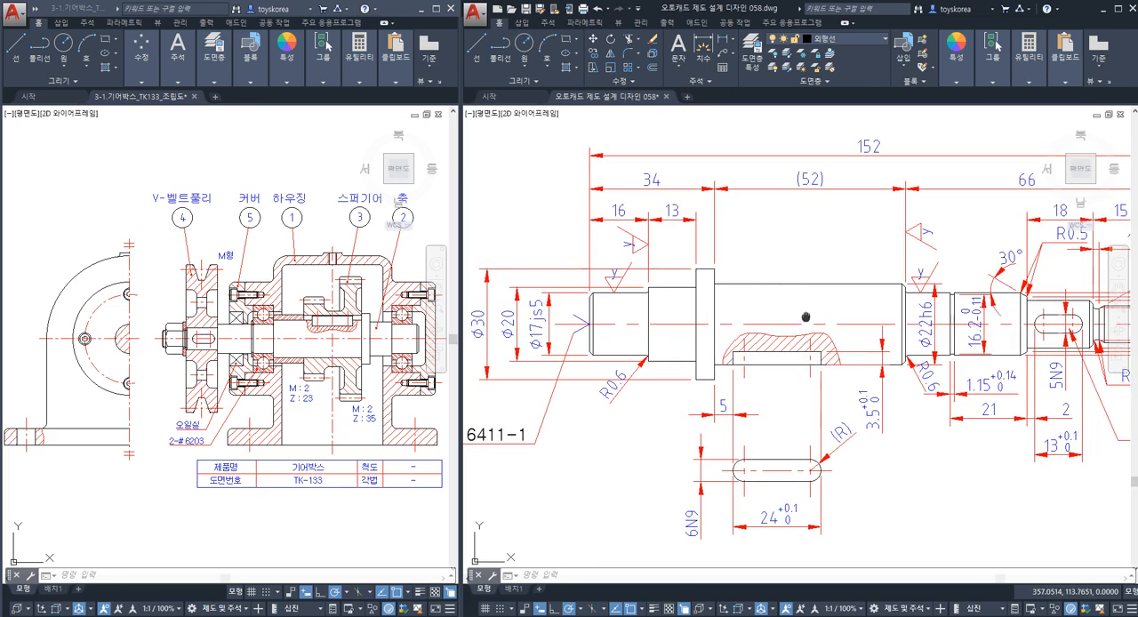
{"action": "middle_click_drag", "start_coordinate": [805, 317], "coordinate": [744, 302]}
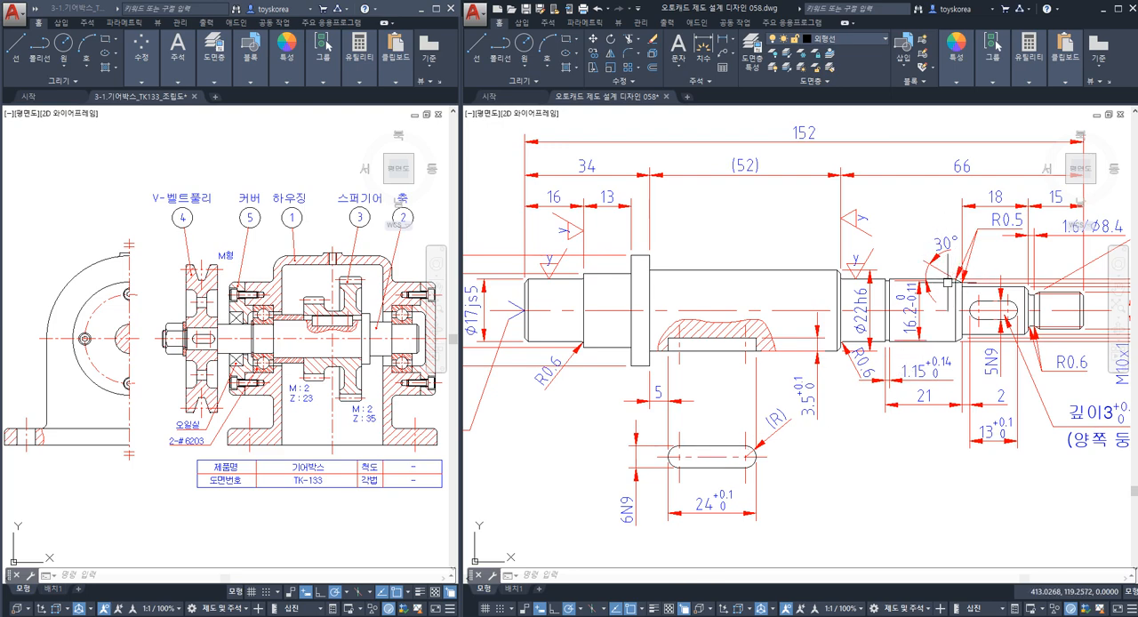
{"action": "scroll", "coordinate": [959, 271], "scroll_direction": "up", "scroll_amount": 2}
{"action": "scroll", "coordinate": [965, 271], "scroll_direction": "down", "scroll_amount": 2}
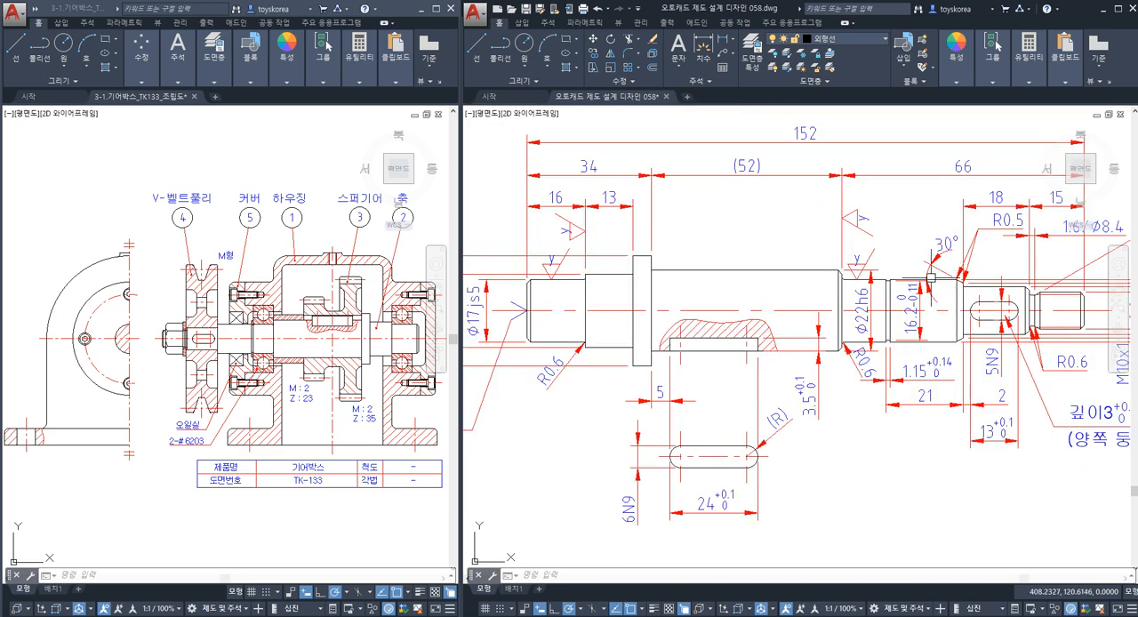
{"action": "middle_click_drag", "start_coordinate": [730, 279], "coordinate": [762, 268]}
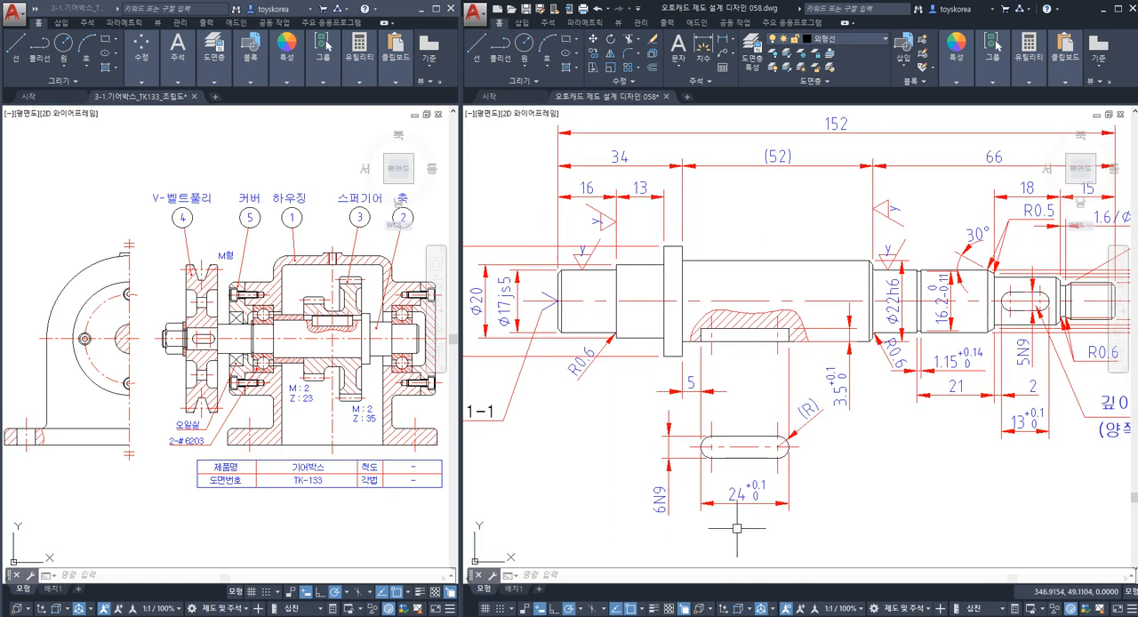
Switch to the image viewer and examine the roughness symbol on the oil seal shaft chamfer in 01.png.
{"action": "left_click", "coordinate": [700, 615]}
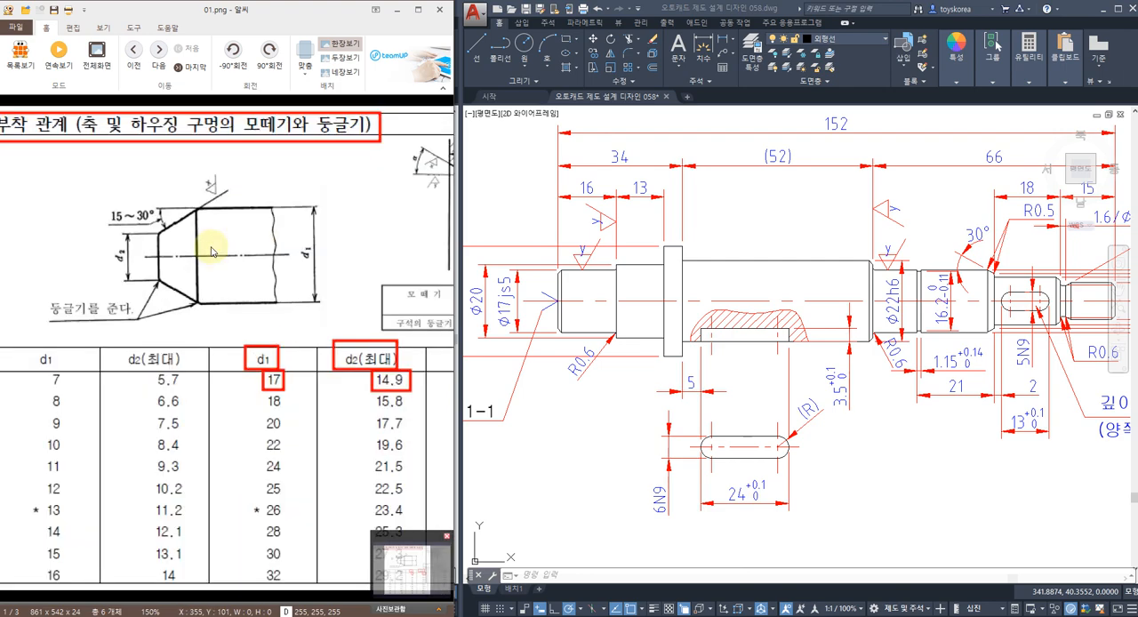
{"action": "scroll", "coordinate": [218, 249], "scroll_direction": "up", "scroll_amount": 2}
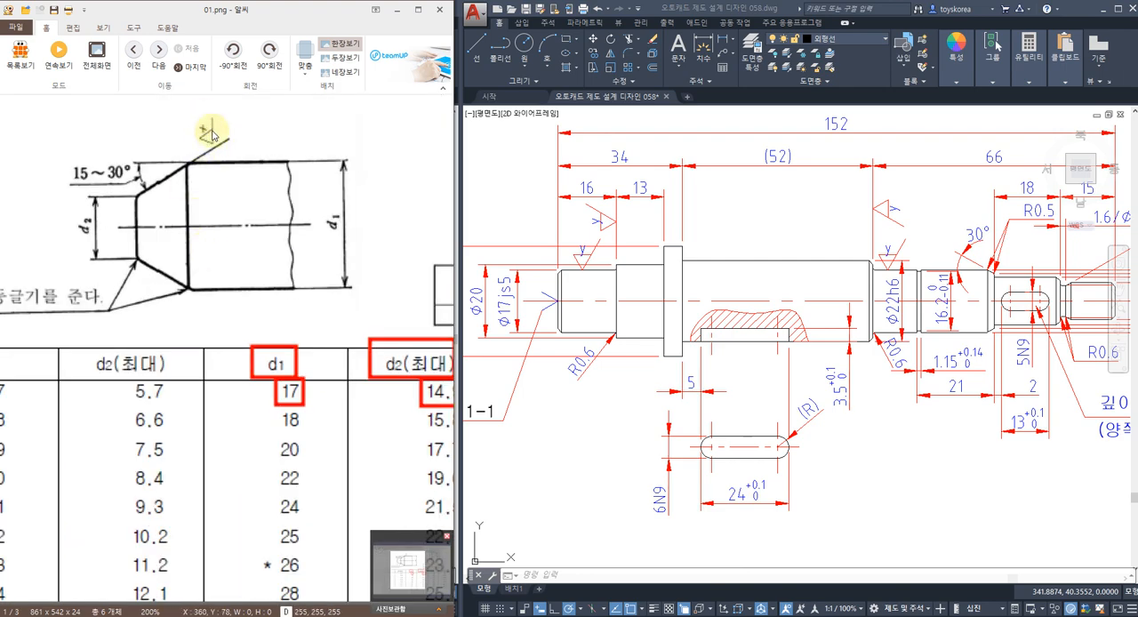
{"action": "scroll", "coordinate": [218, 187], "scroll_direction": "down", "scroll_amount": 2}
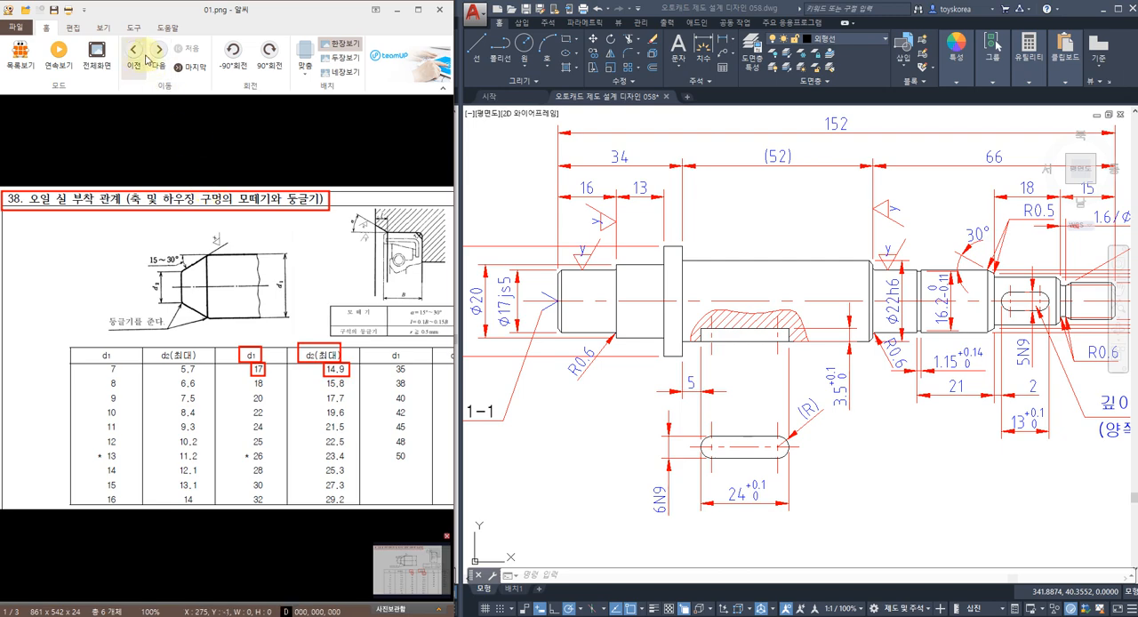
Open the parallel key reference image 02.png and examine the roughness symbols around the b1 key groove section.
{"action": "left_click", "coordinate": [135, 55]}
{"action": "left_click", "coordinate": [135, 55]}
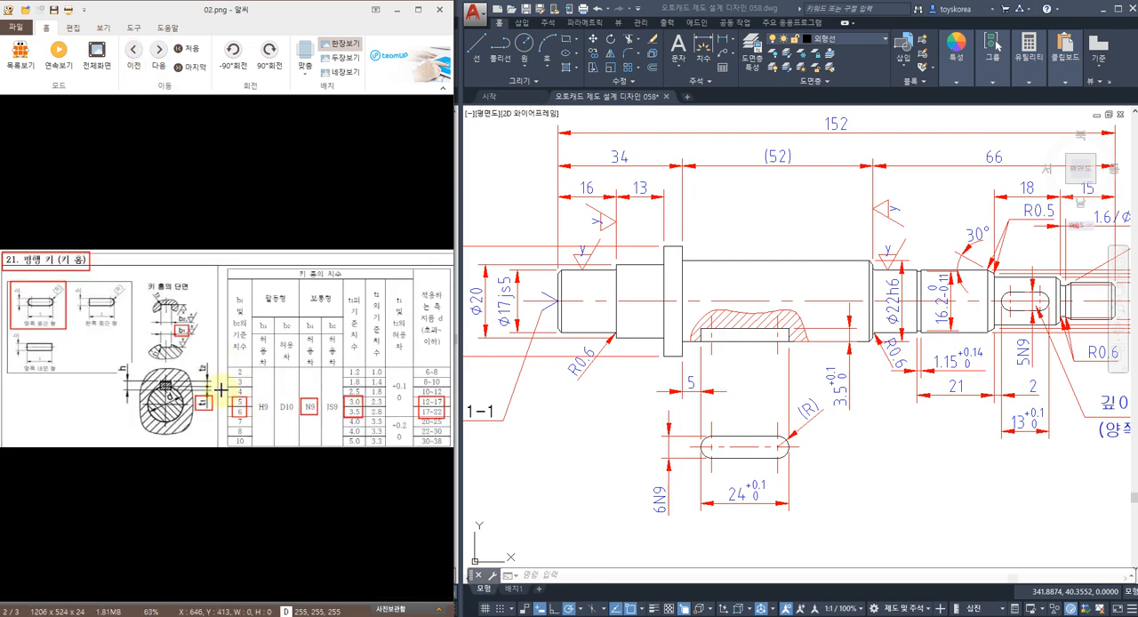
{"action": "scroll", "coordinate": [169, 325], "scroll_direction": "up", "scroll_amount": 3}
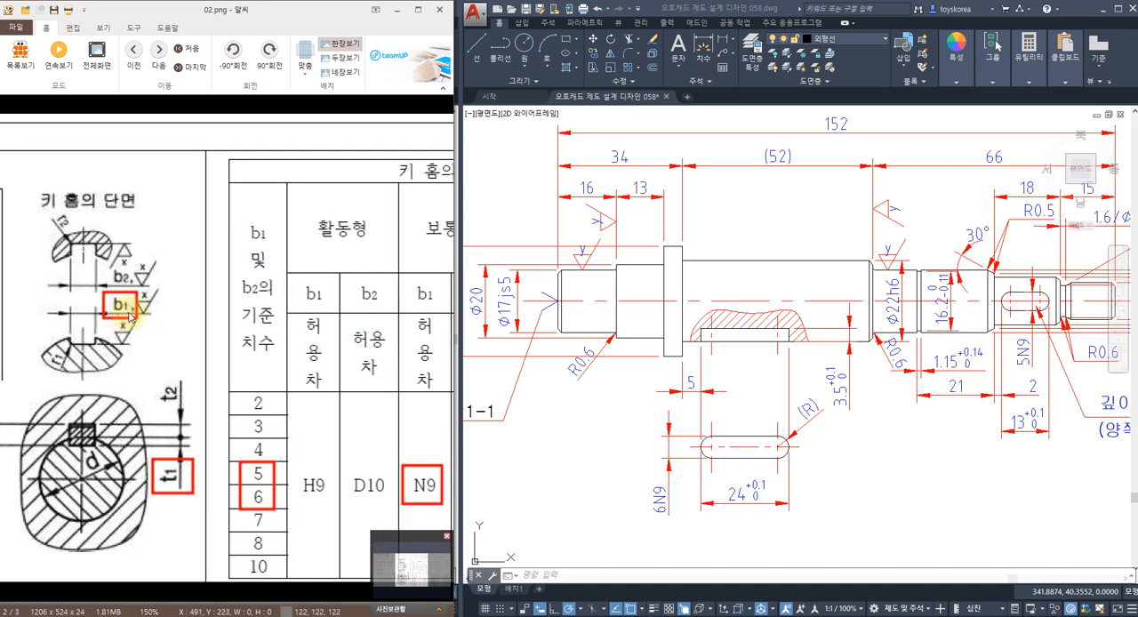
{"action": "scroll", "coordinate": [131, 317], "scroll_direction": "down", "scroll_amount": 3, "text": "ctrl"}
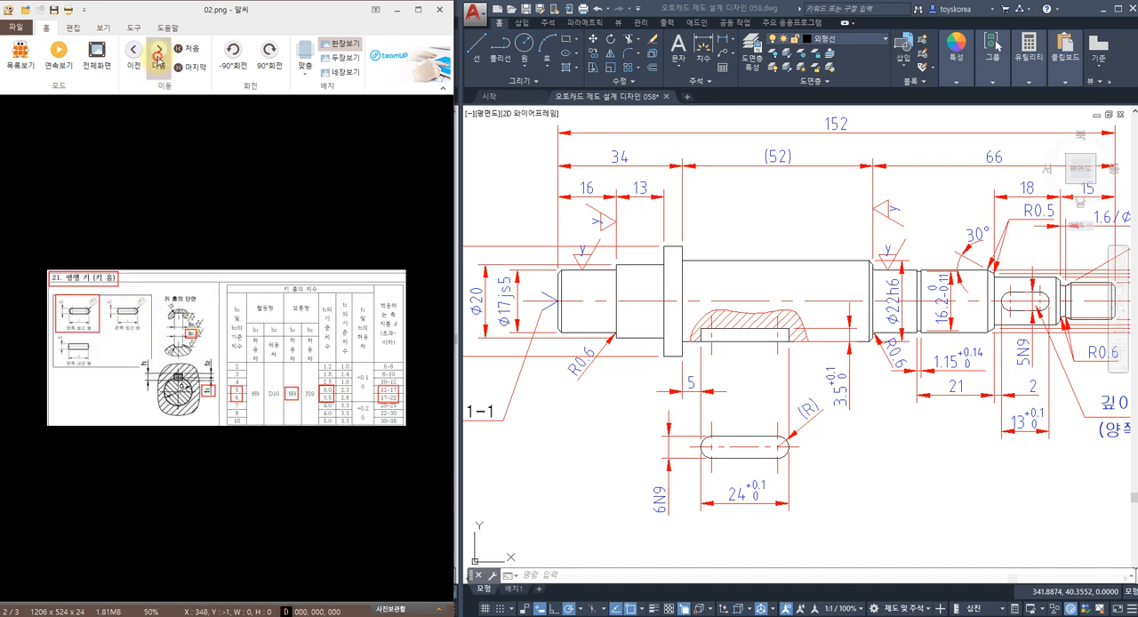
Return to the oil seal reference image 01.png and examine the shaft diagram with the 15~30° chamfer up close.
{"action": "left_click", "coordinate": [158, 50]}
{"action": "scroll", "coordinate": [173, 233], "scroll_direction": "up", "scroll_amount": 3, "text": "ctrl"}
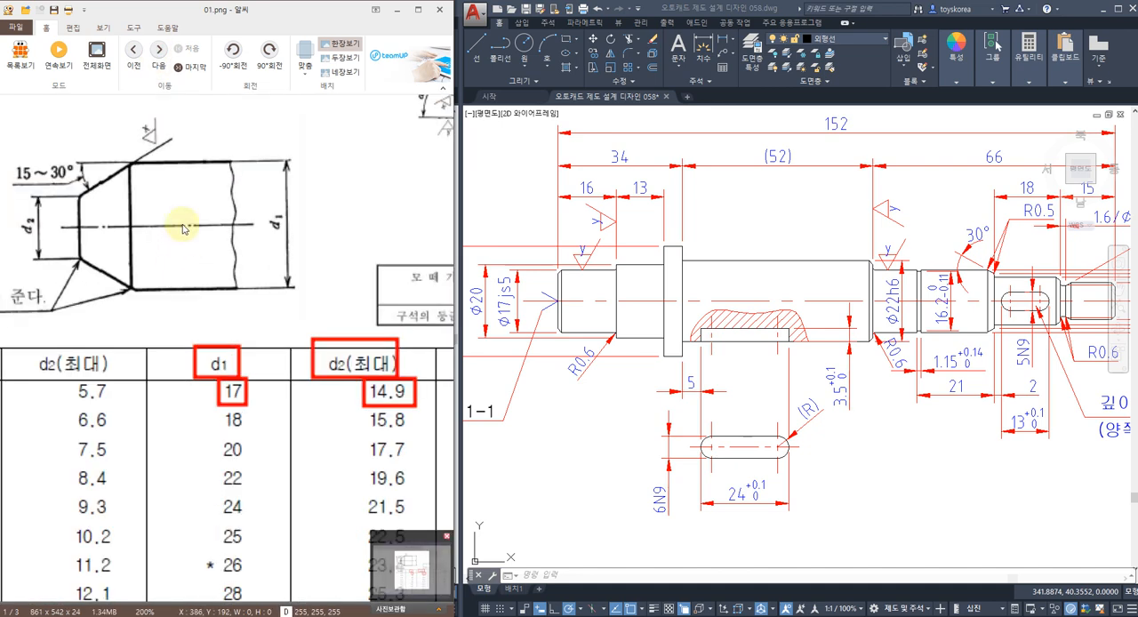
{"action": "scroll", "coordinate": [800, 303], "scroll_direction": "up", "scroll_amount": 5}
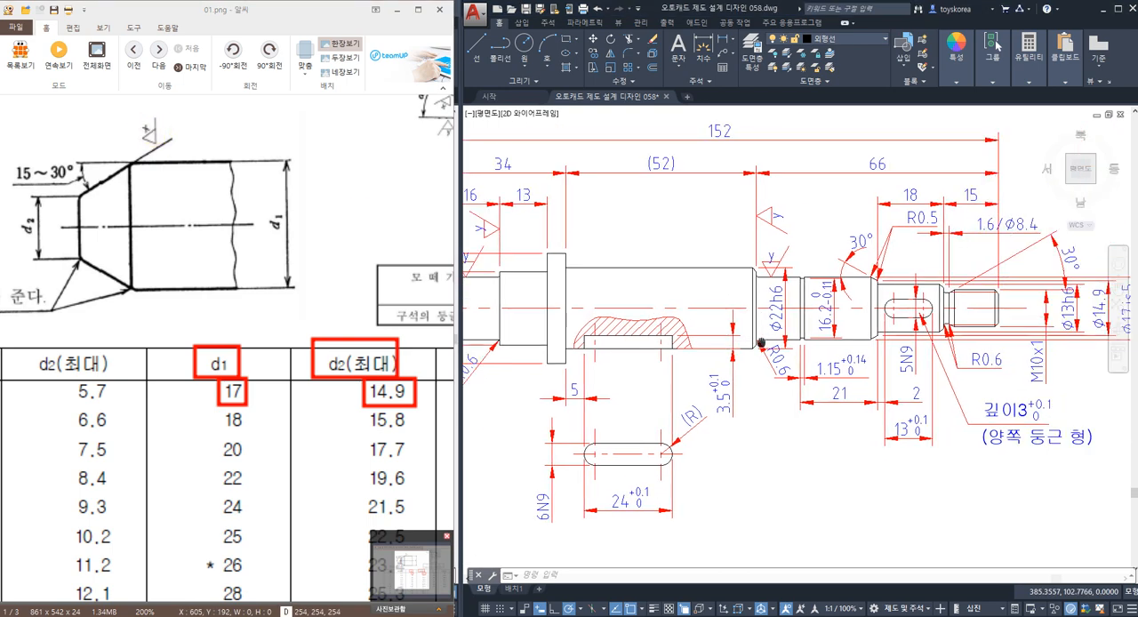
Examine the shaft's 30° oil seal chamfer, the key groove section and the general roughness symbols above the heat treatment note.
{"action": "key", "text": "Escape"}
{"action": "scroll", "coordinate": [803, 298], "scroll_direction": "up", "scroll_amount": 4}
{"action": "left_click", "coordinate": [832, 285]}
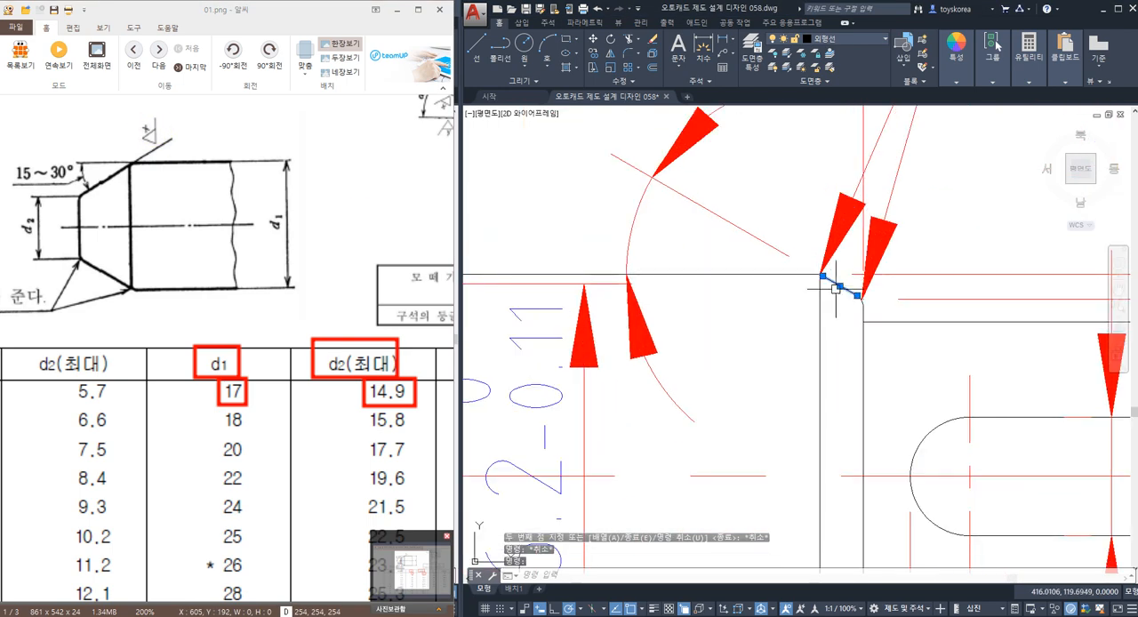
{"action": "key", "text": "Escape"}
{"action": "scroll", "coordinate": [832, 291], "scroll_direction": "down", "scroll_amount": 6}
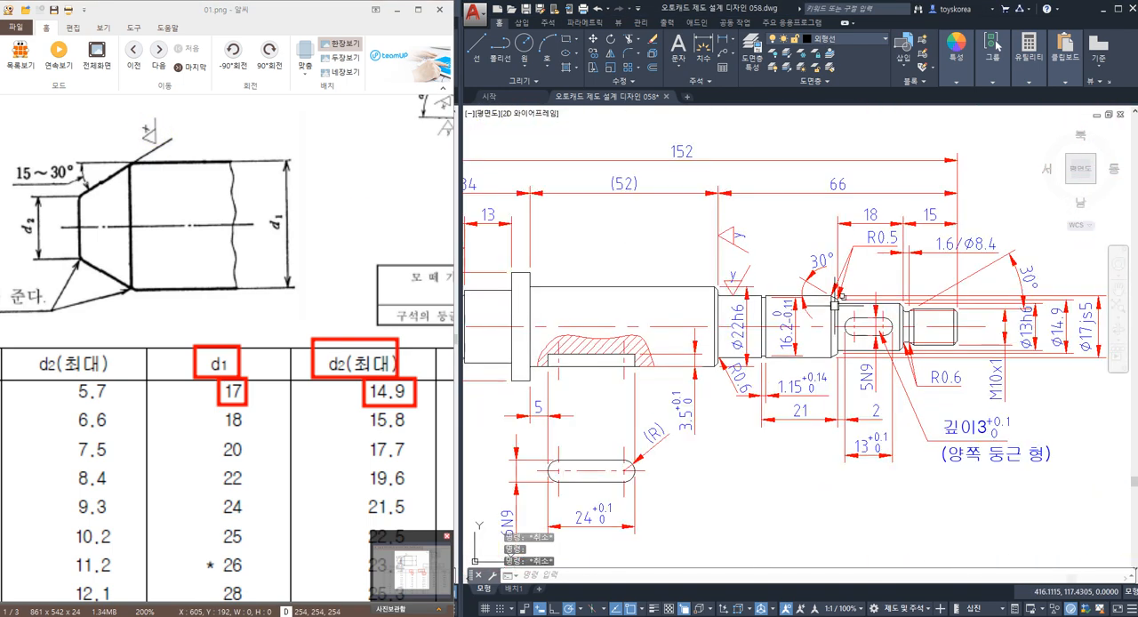
{"action": "scroll", "coordinate": [664, 338], "scroll_direction": "up", "scroll_amount": 3}
{"action": "middle_click_drag", "start_coordinate": [523, 438], "coordinate": [758, 374]}
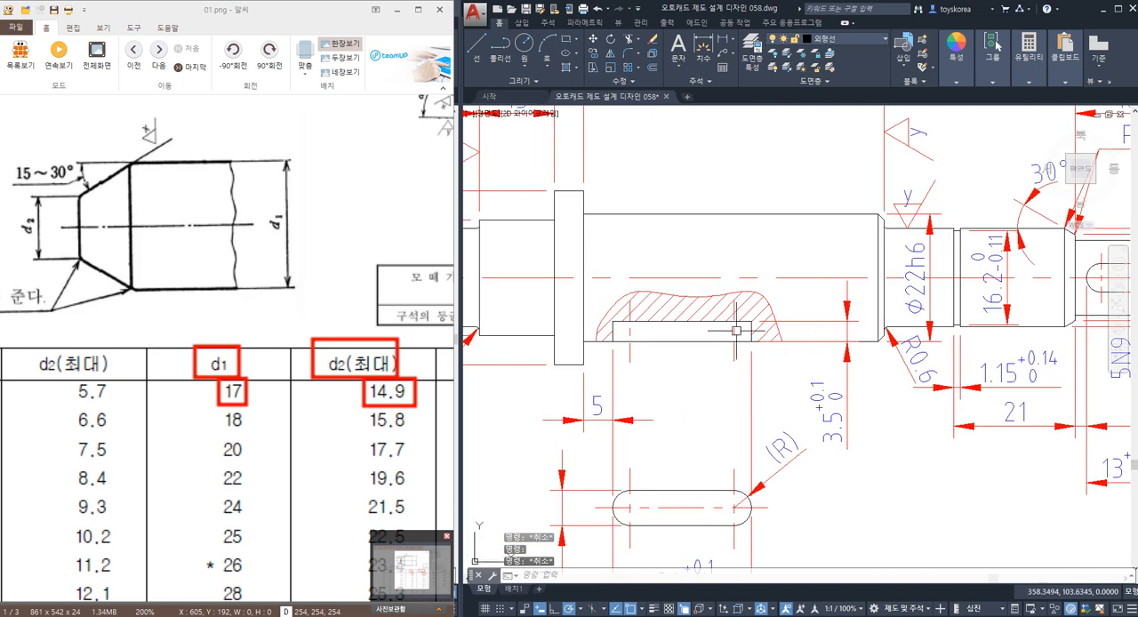
{"action": "key", "text": "Escape"}
{"action": "scroll", "coordinate": [794, 253], "scroll_direction": "down", "scroll_amount": 3}
{"action": "middle_click_drag", "start_coordinate": [842, 217], "coordinate": [771, 367]}
{"action": "middle_click_drag", "start_coordinate": [780, 167], "coordinate": [782, 217]}
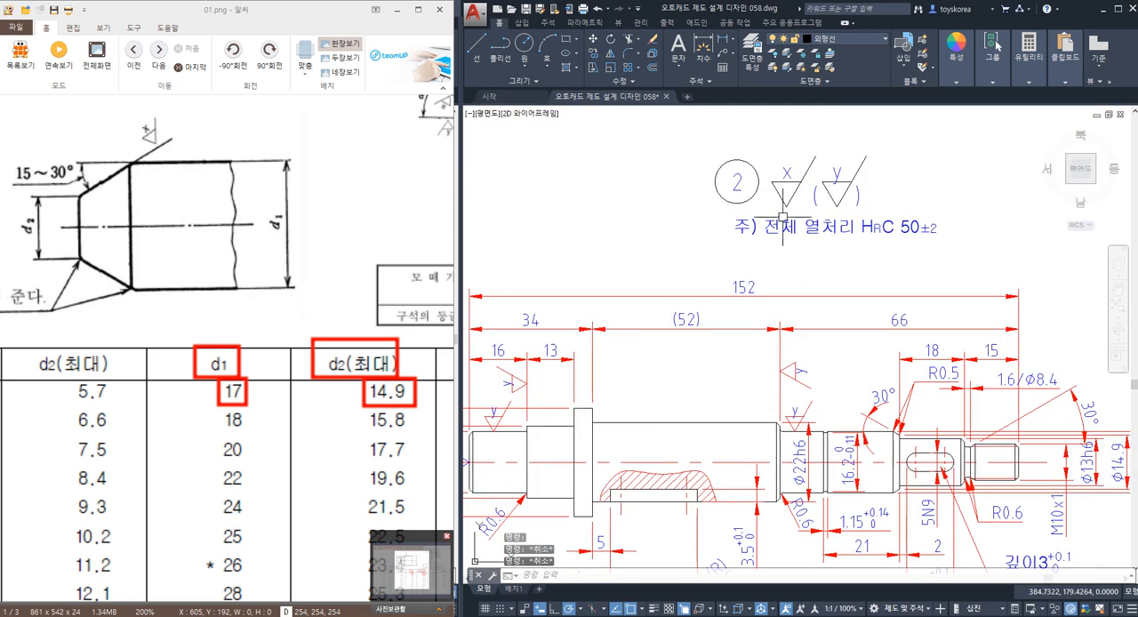
{"action": "key", "text": "Escape"}
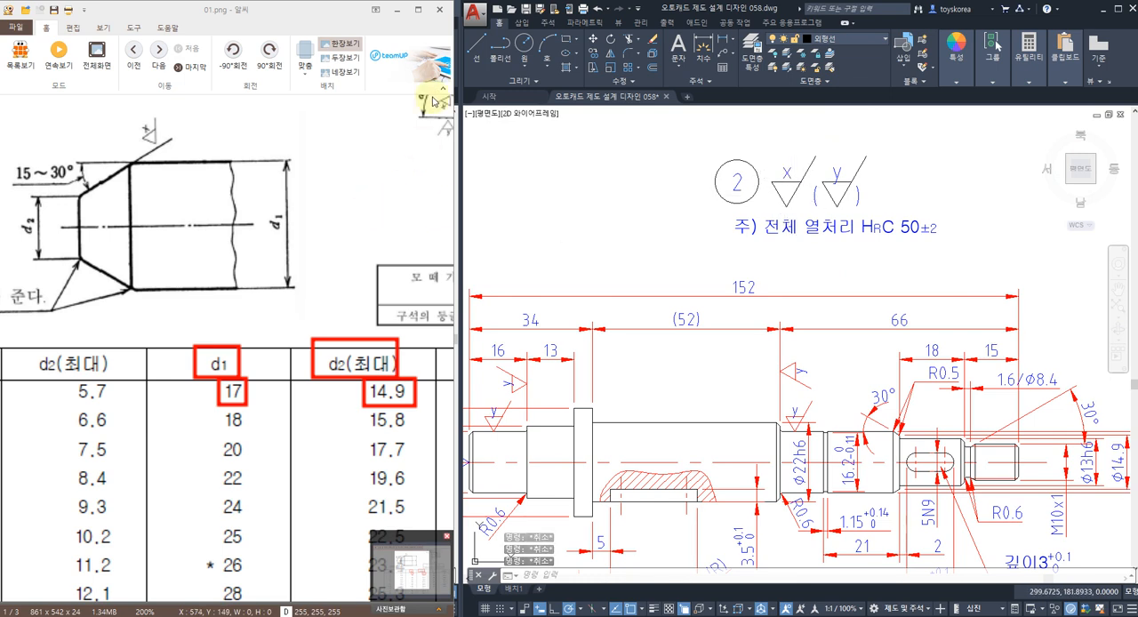
Put away the 01.png reference image and review the shaft drawing beside the TK-133 gearbox assembly.
{"action": "left_click", "coordinate": [395, 10]}
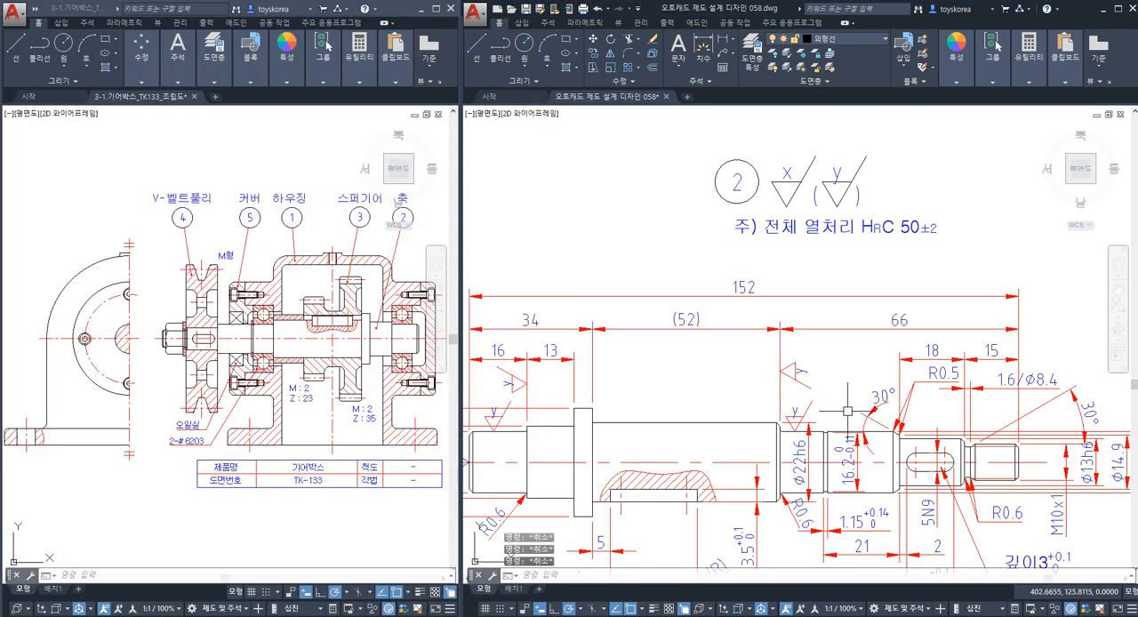
{"action": "mouse_move", "coordinate": [847, 412]}
{"action": "middle_mouse_down"}
{"action": "mouse_move", "coordinate": [830, 368]}
{"action": "mouse_move", "coordinate": [840, 353]}
{"action": "middle_mouse_up"}
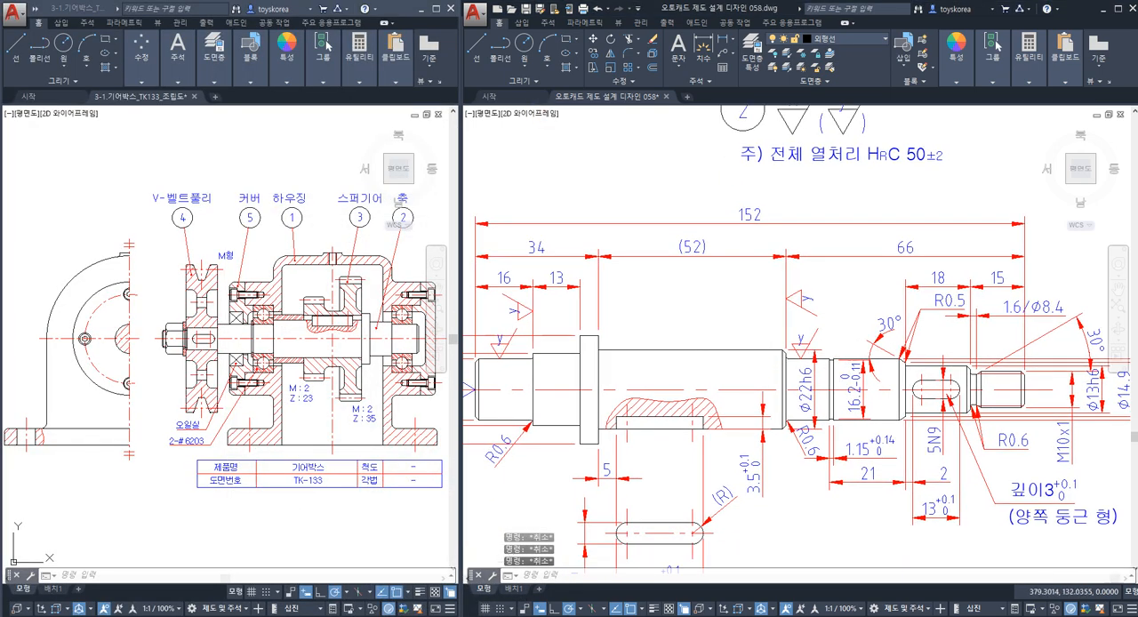
{"action": "scroll", "coordinate": [782, 338], "scroll_direction": "down", "scroll_amount": 1}
{"action": "scroll", "coordinate": [782, 338], "scroll_direction": "up", "scroll_amount": 1}
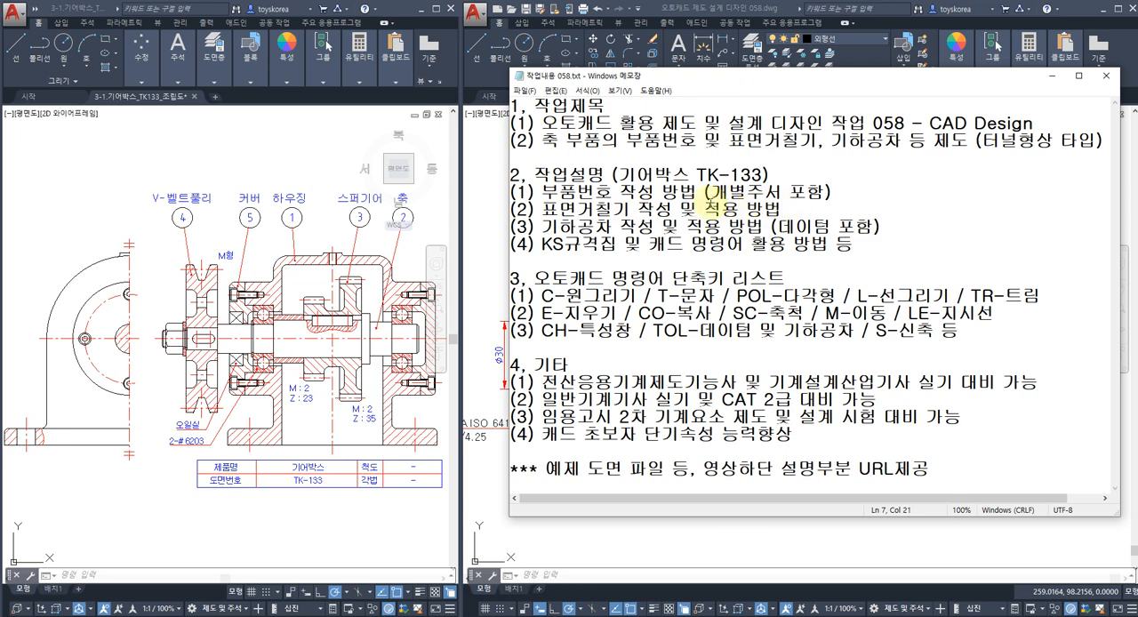
Put away the task notes and examine the shaft drawing from the centre hole callout to the threaded end.
{"action": "left_click", "coordinate": [1052, 77]}
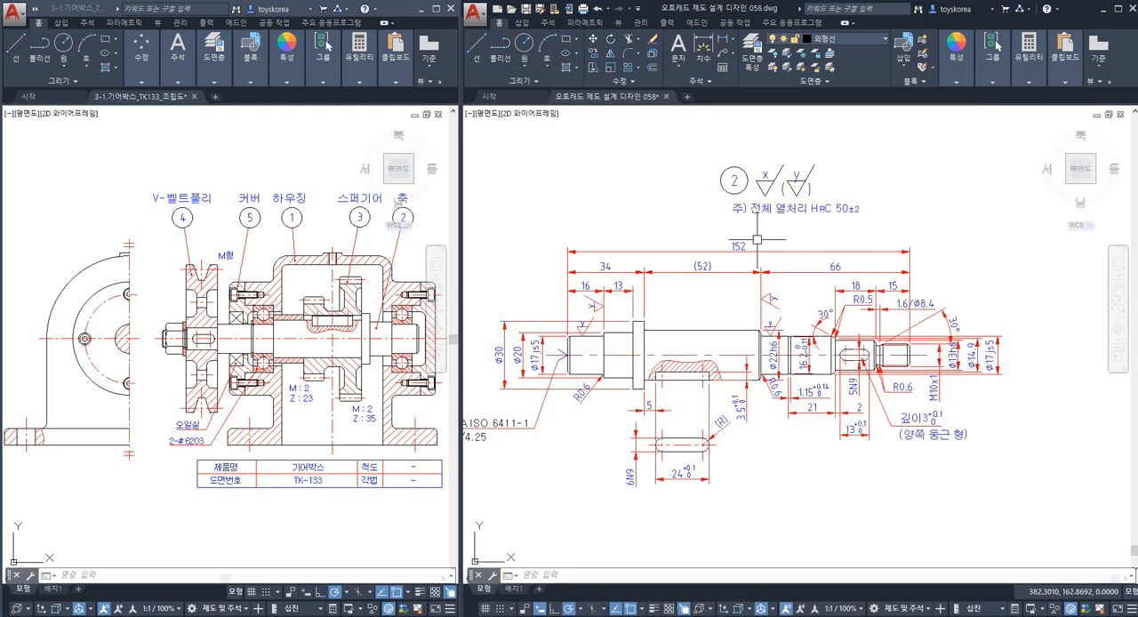
{"action": "scroll", "coordinate": [740, 240], "scroll_direction": "down", "scroll_amount": 2}
{"action": "scroll", "coordinate": [622, 315], "scroll_direction": "up", "scroll_amount": 2}
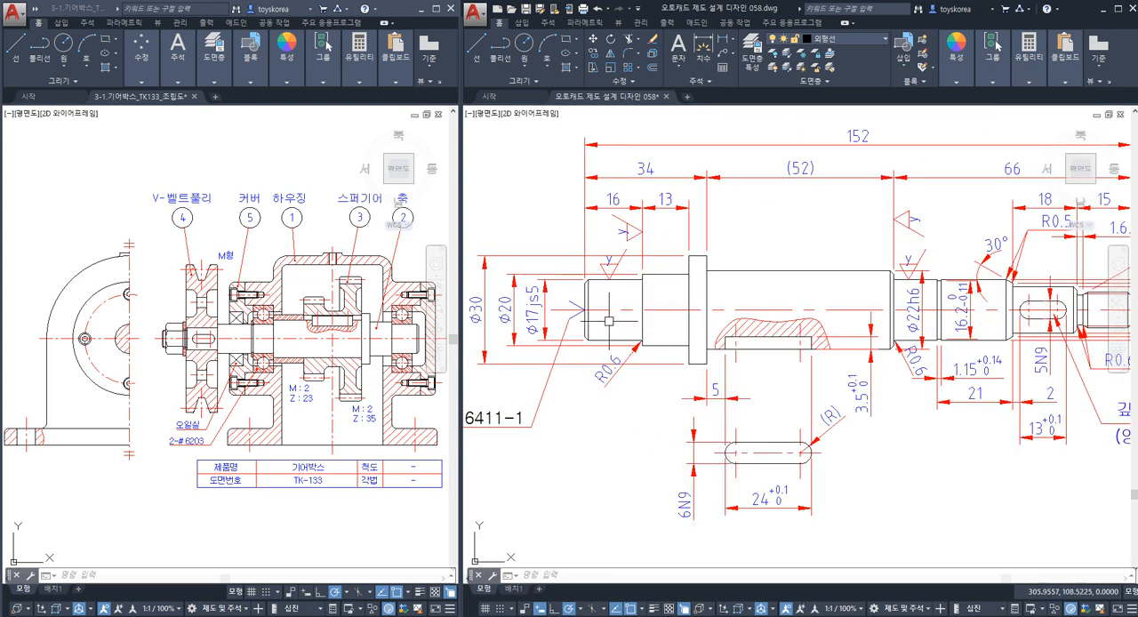
{"action": "scroll", "coordinate": [646, 312], "scroll_direction": "down", "scroll_amount": 3}
{"action": "scroll", "coordinate": [625, 314], "scroll_direction": "up", "scroll_amount": 1}
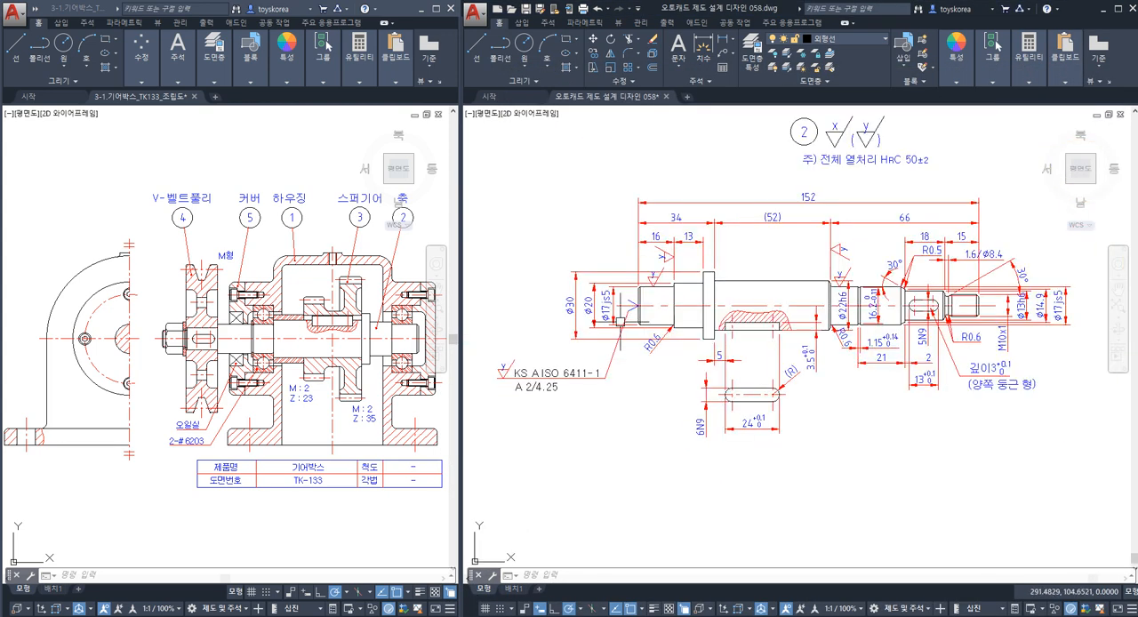
{"action": "middle_click_drag", "start_coordinate": [625, 313], "coordinate": [593, 317]}
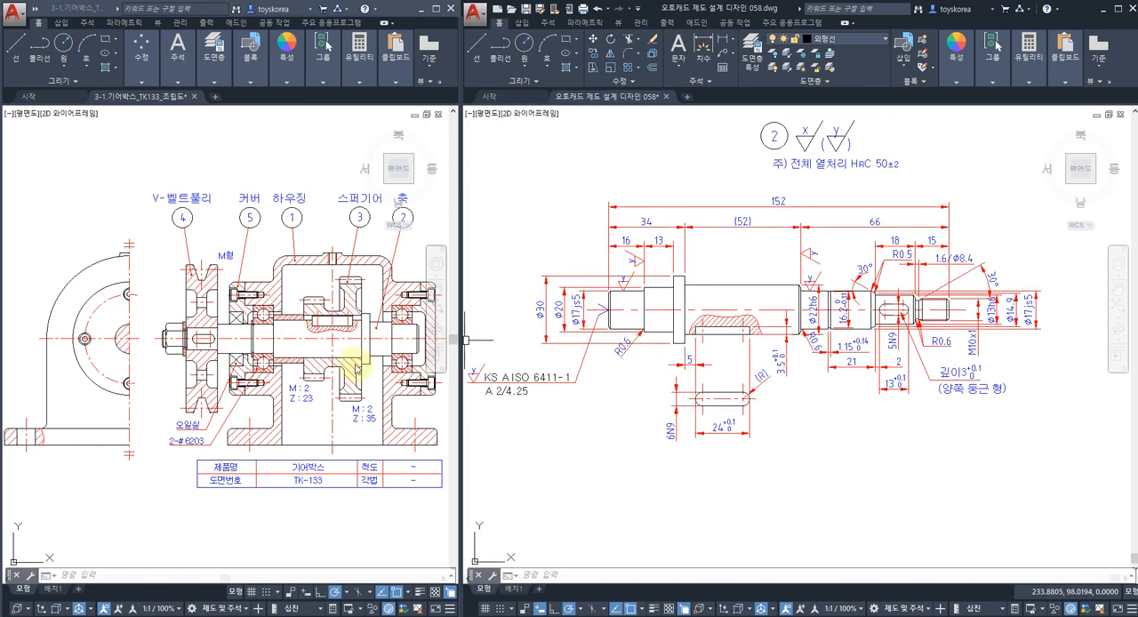
Examine the shaft in the TK-133 gearbox assembly and window-select it together with the bearings and other parts mounted along it.
{"action": "middle_click_drag", "start_coordinate": [359, 366], "coordinate": [302, 361]}
{"action": "scroll", "coordinate": [217, 340], "scroll_direction": "up", "scroll_amount": 2}
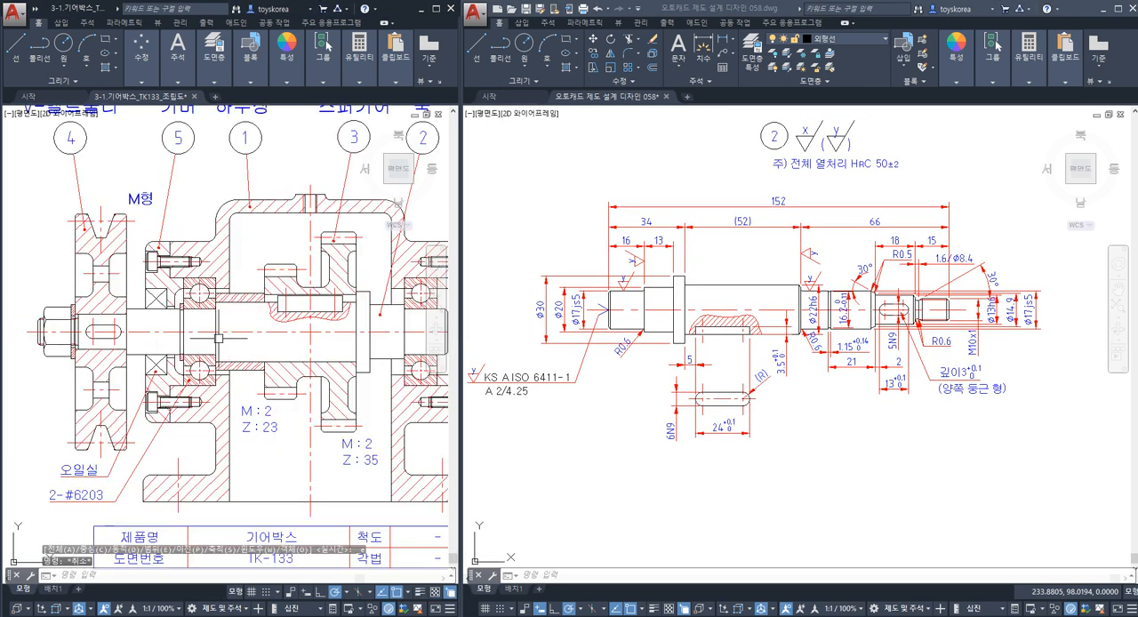
{"action": "mouse_move", "coordinate": [219, 339]}
{"action": "middle_mouse_down"}
{"action": "mouse_move", "coordinate": [174, 341]}
{"action": "mouse_move", "coordinate": [185, 342]}
{"action": "middle_mouse_up"}
{"action": "scroll", "coordinate": [187, 341], "scroll_direction": "down", "scroll_amount": 2}
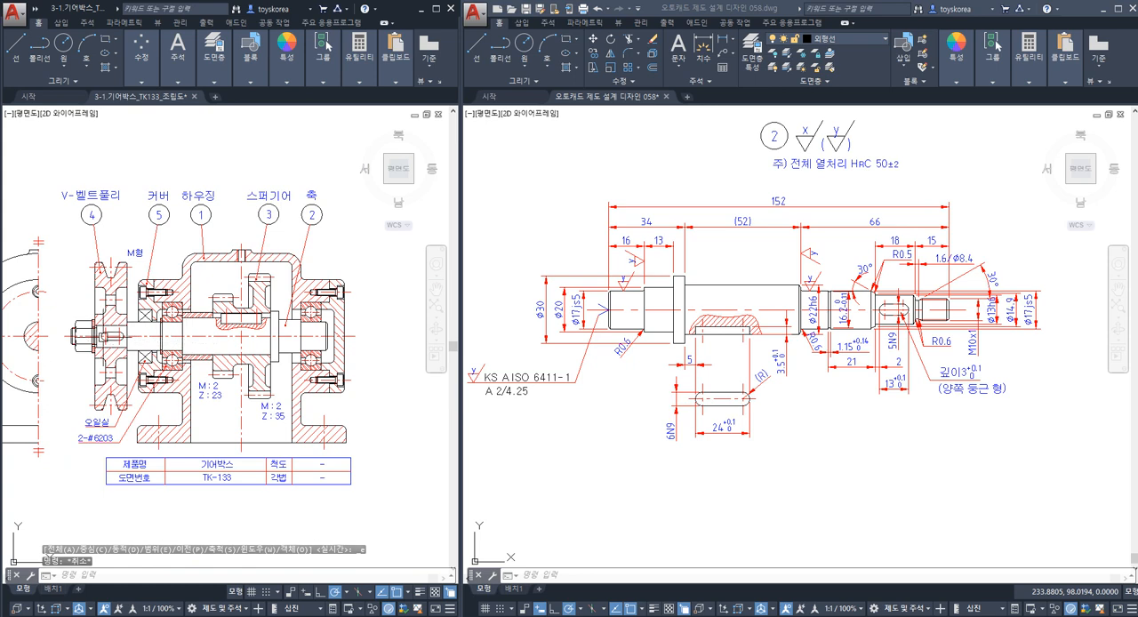
{"action": "left_click", "coordinate": [57, 302]}
{"action": "left_click", "coordinate": [344, 366]}
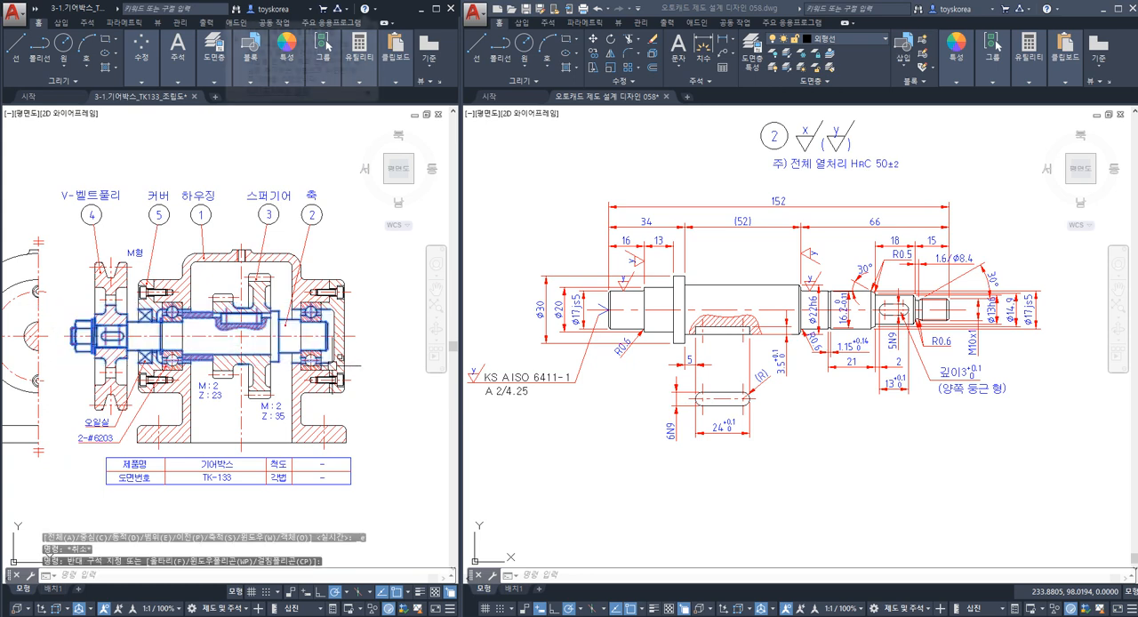
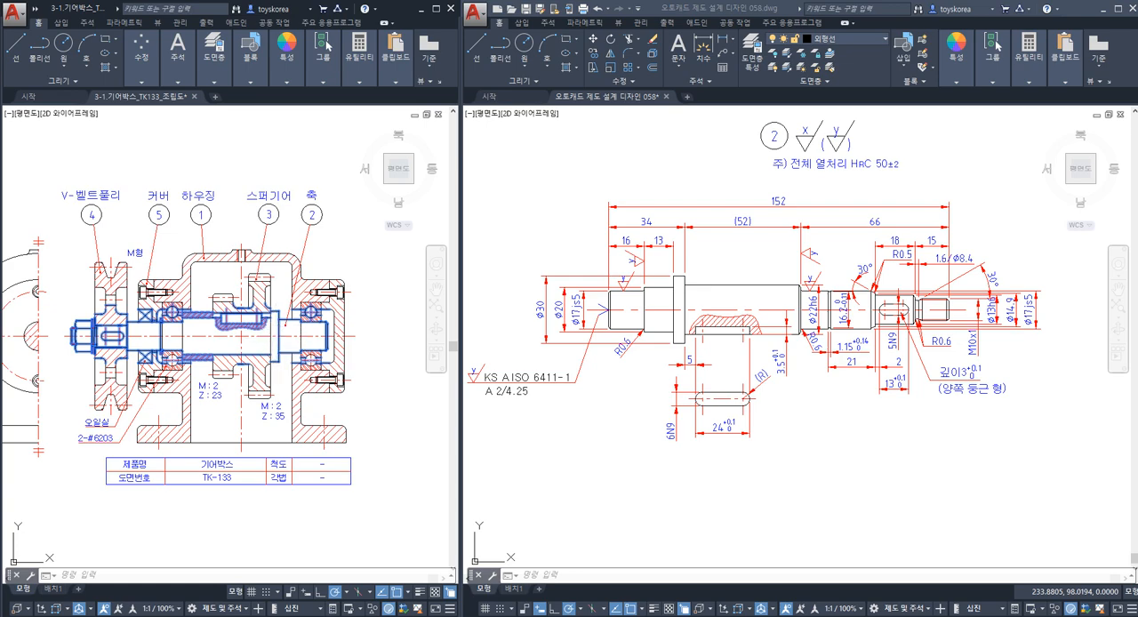
Clear the selection in the TK-133 gearbox assembly and examine the shaft from the V-belt pulley end to the bearings.
{"action": "key", "text": "Escape"}
{"action": "middle_click_drag", "start_coordinate": [130, 333], "coordinate": [160, 334]}
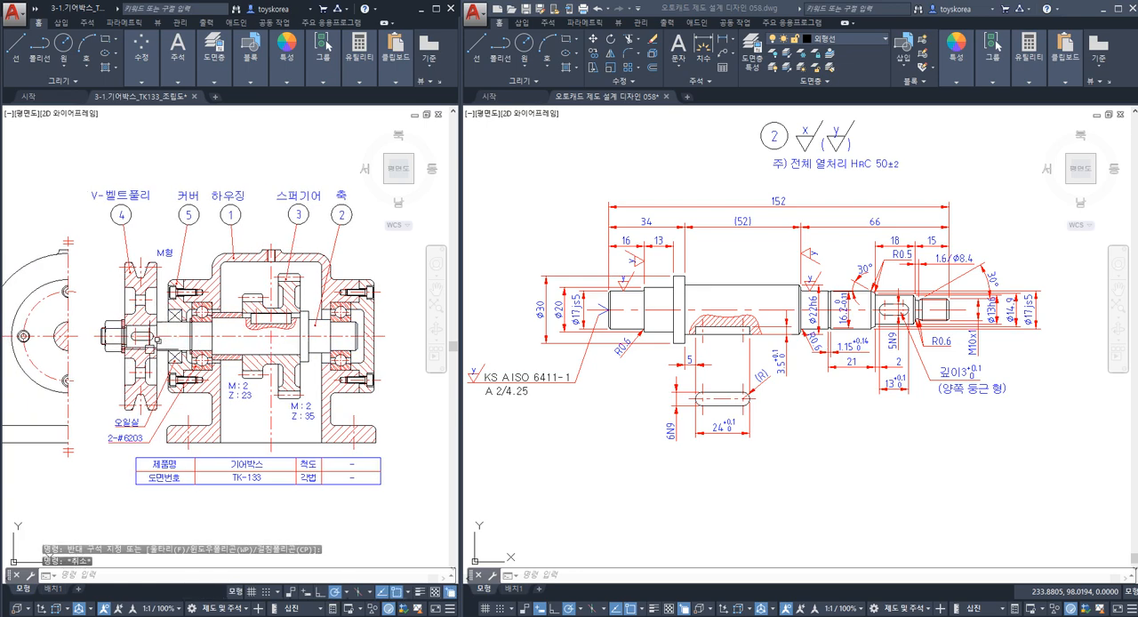
{"action": "scroll", "coordinate": [212, 311], "scroll_direction": "up", "scroll_amount": 3}
{"action": "scroll", "coordinate": [40, 313], "scroll_direction": "down", "scroll_amount": 1}
{"action": "scroll", "coordinate": [41, 313], "scroll_direction": "down", "scroll_amount": 2}
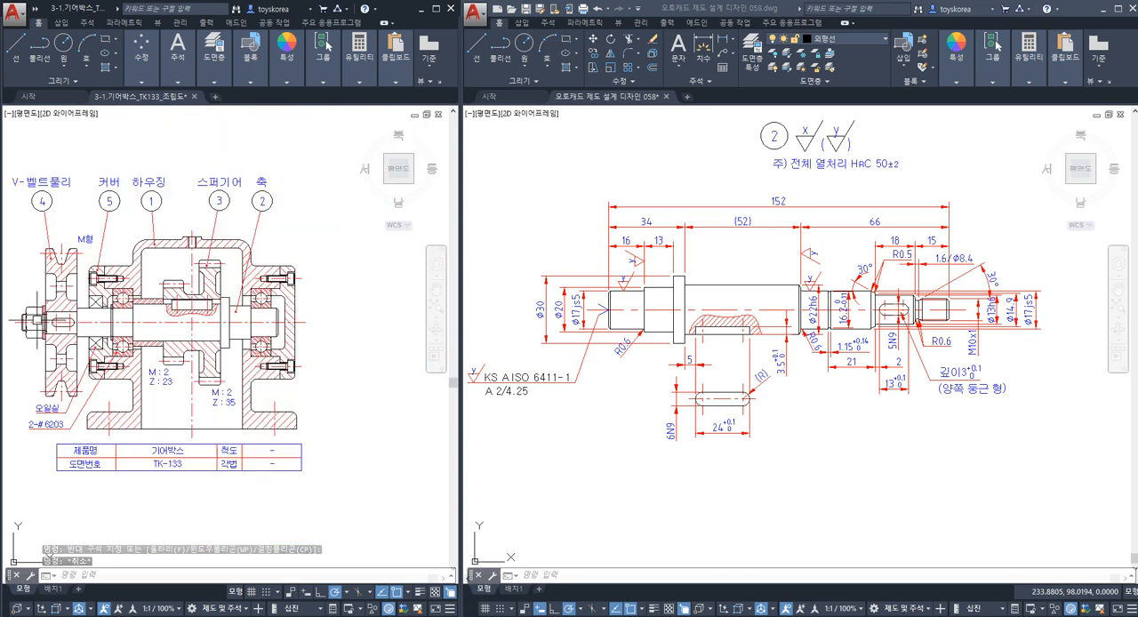
{"action": "middle_click_drag", "start_coordinate": [35, 323], "coordinate": [86, 329]}
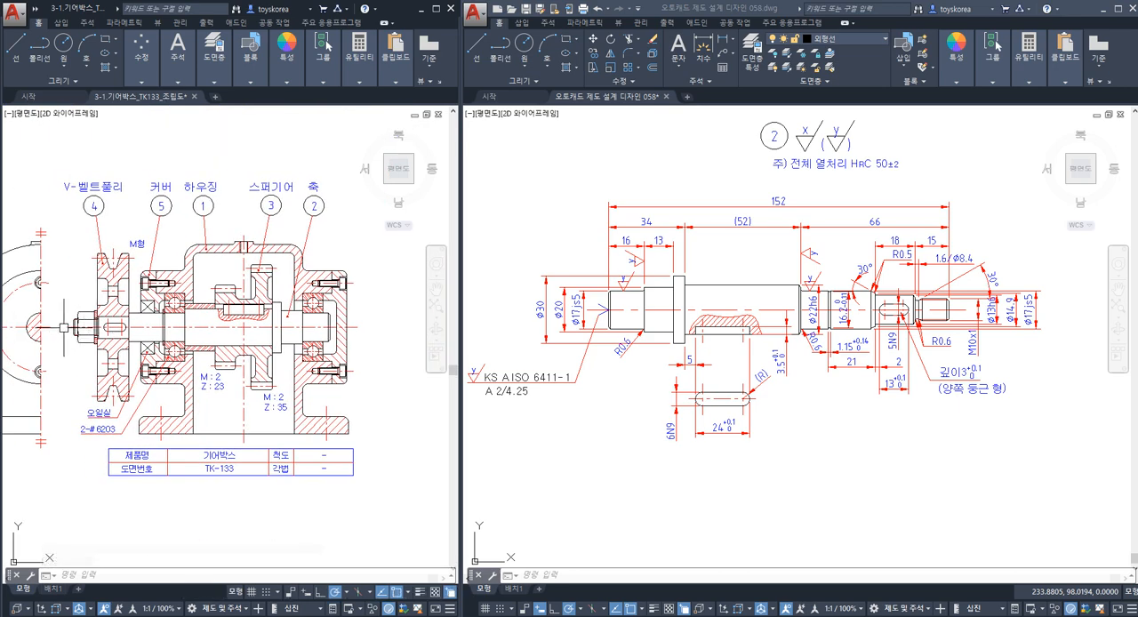
{"action": "scroll", "coordinate": [62, 327], "scroll_direction": "up", "scroll_amount": 2}
{"action": "scroll", "coordinate": [66, 325], "scroll_direction": "down", "scroll_amount": 2}
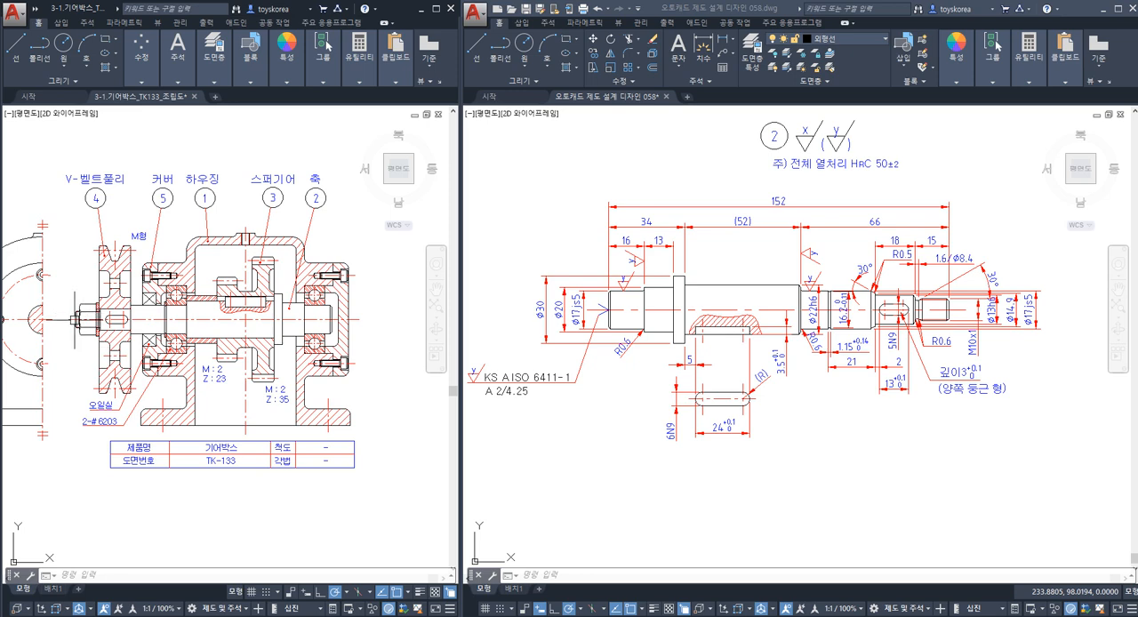
Save the shaft drawing and check the end-face edges at the centre-hole end and the threaded end.
{"action": "key", "text": "ctrl+s"}
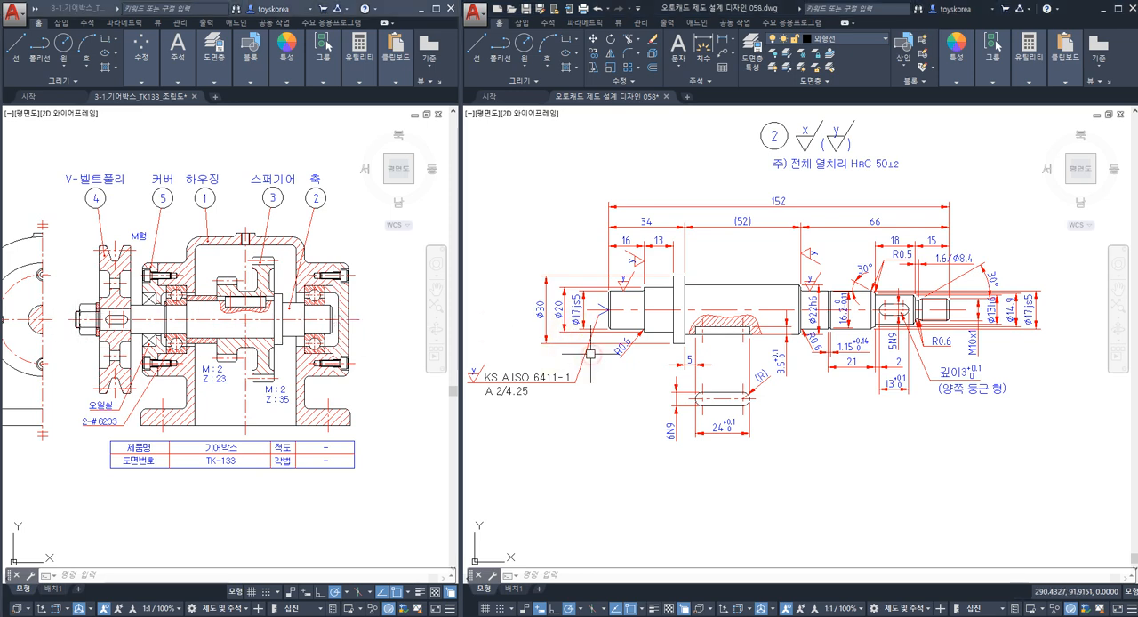
{"action": "key", "text": "Escape"}
{"action": "scroll", "coordinate": [605, 305], "scroll_direction": "up", "scroll_amount": 2}
{"action": "left_click", "coordinate": [604, 305]}
{"action": "key", "text": "Escape"}
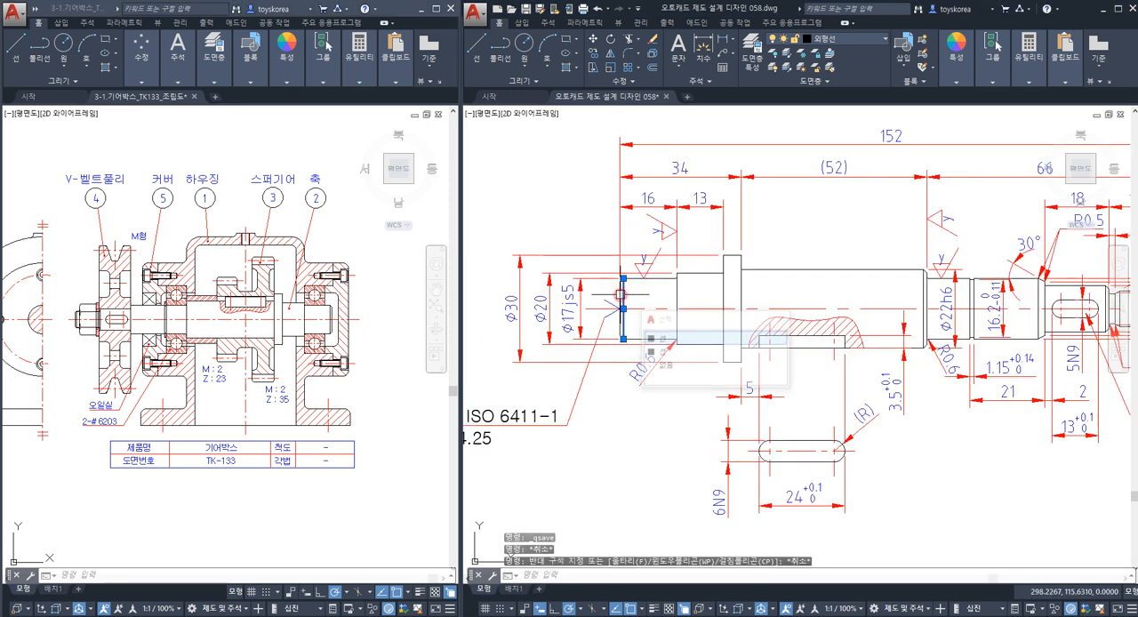
{"action": "scroll", "coordinate": [742, 310], "scroll_direction": "down", "scroll_amount": 2}
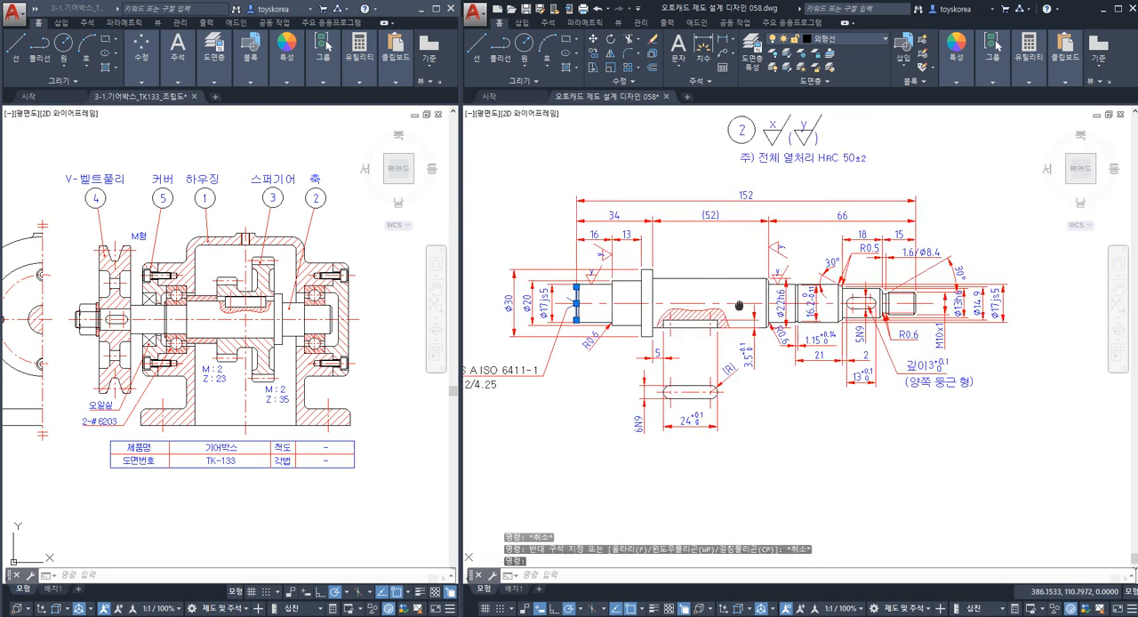
{"action": "scroll", "coordinate": [809, 300], "scroll_direction": "up", "scroll_amount": 5}
{"action": "left_click", "coordinate": [854, 298]}
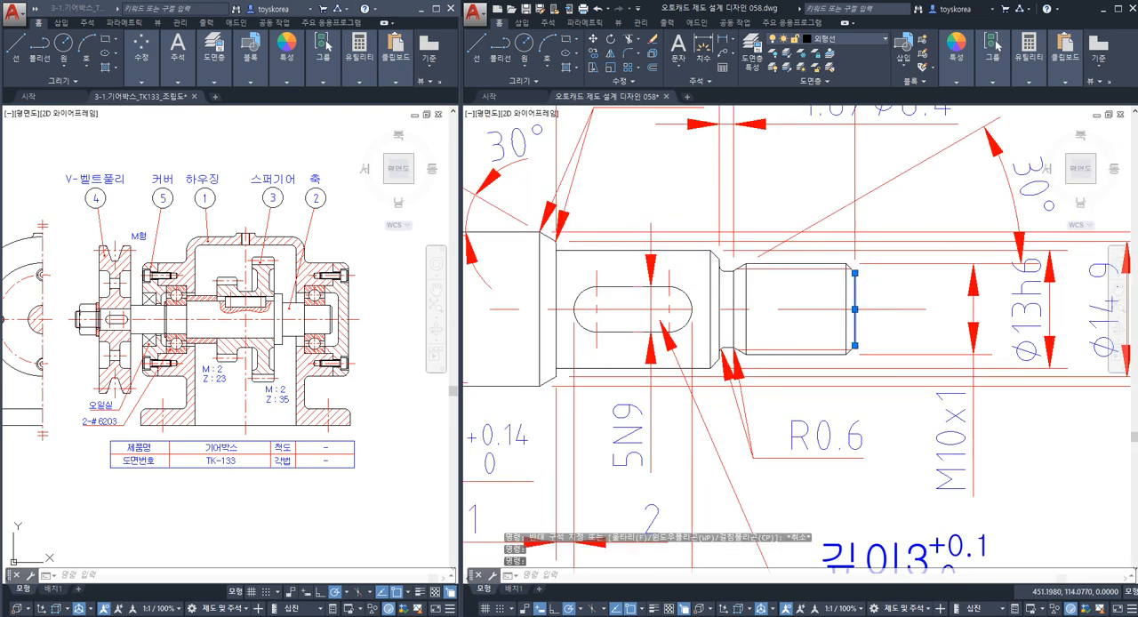
{"action": "scroll", "coordinate": [875, 292], "scroll_direction": "down", "scroll_amount": 5}
{"action": "key", "text": "Escape"}
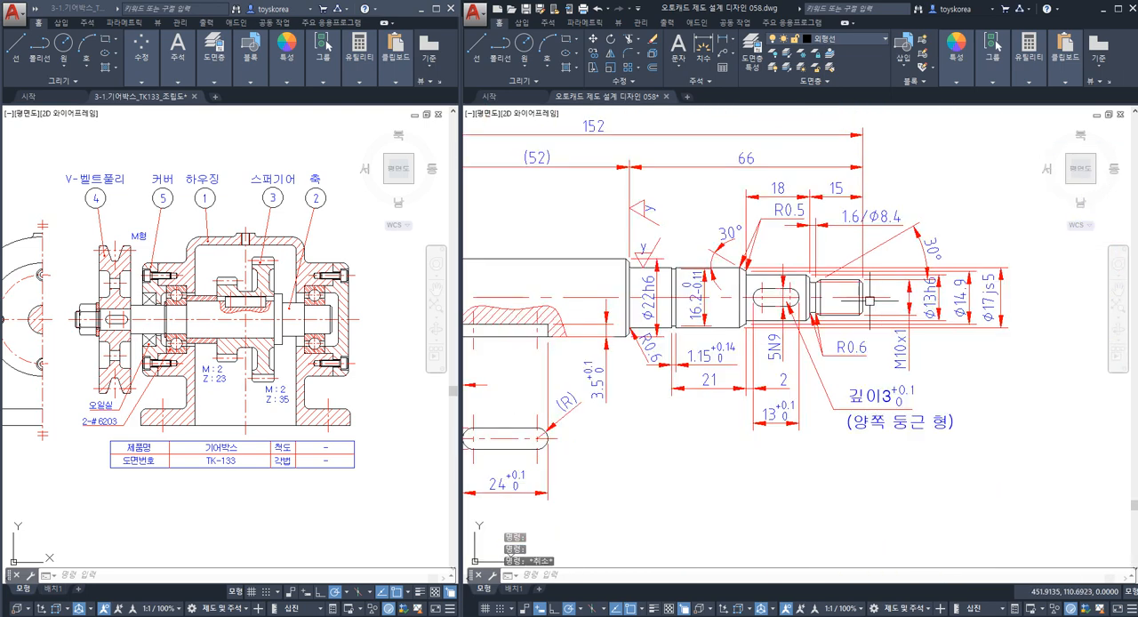
Examine the shaft's centre line where it extends beyond the threaded end and the centre-hole end.
{"action": "middle_click_drag", "start_coordinate": [817, 329], "coordinate": [905, 317]}
{"action": "middle_click_drag", "start_coordinate": [647, 315], "coordinate": [786, 308]}
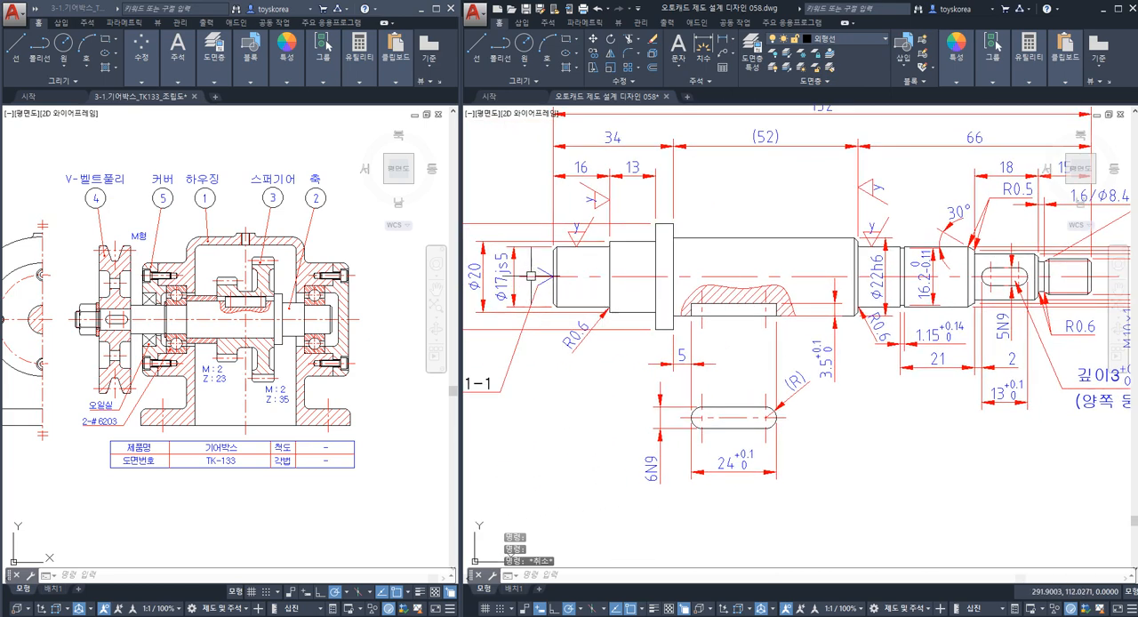
{"action": "middle_click_drag", "start_coordinate": [1075, 277], "coordinate": [842, 296]}
{"action": "scroll", "coordinate": [887, 303], "scroll_direction": "up", "scroll_amount": 4}
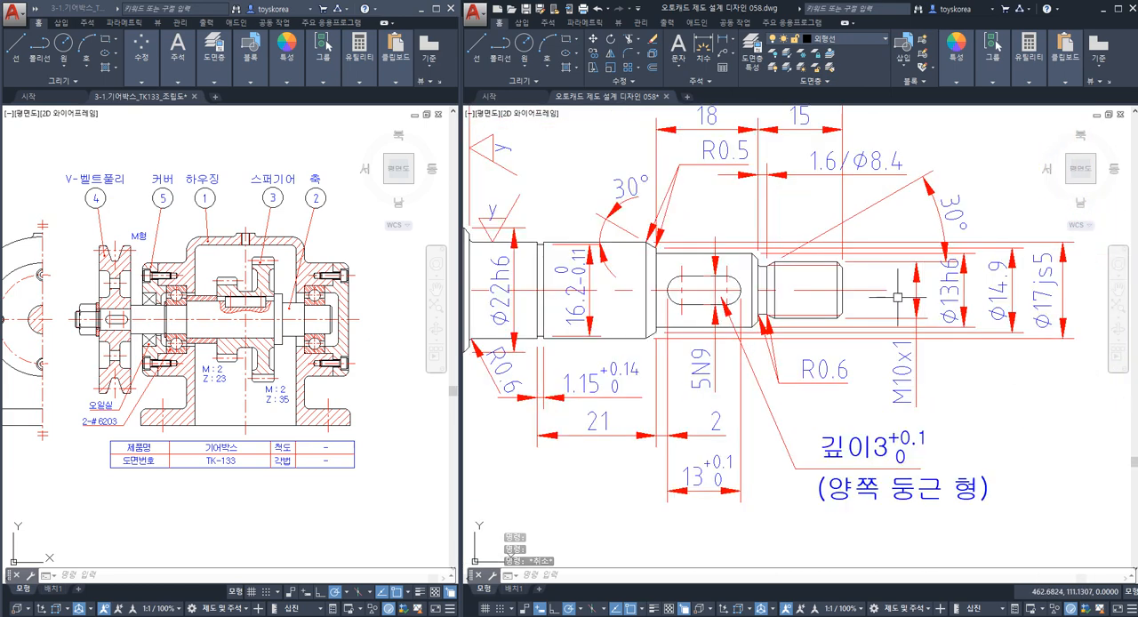
{"action": "left_click", "coordinate": [880, 285]}
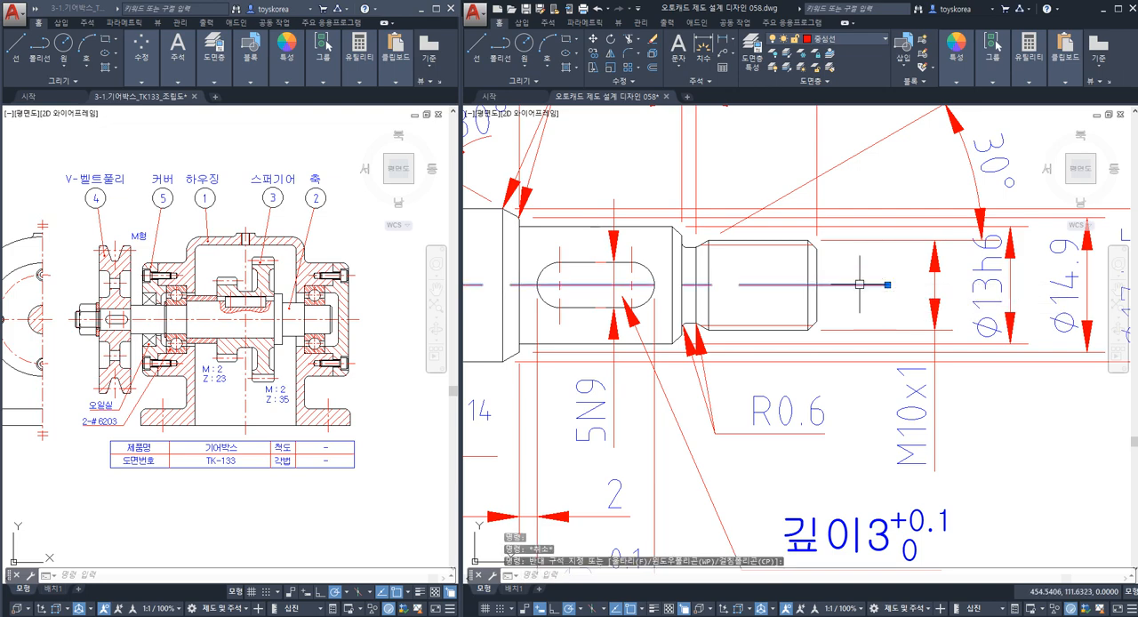
{"action": "key", "text": "Escape"}
{"action": "scroll", "coordinate": [858, 285], "scroll_direction": "down", "scroll_amount": 5}
{"action": "scroll", "coordinate": [865, 307], "scroll_direction": "up", "scroll_amount": 3}
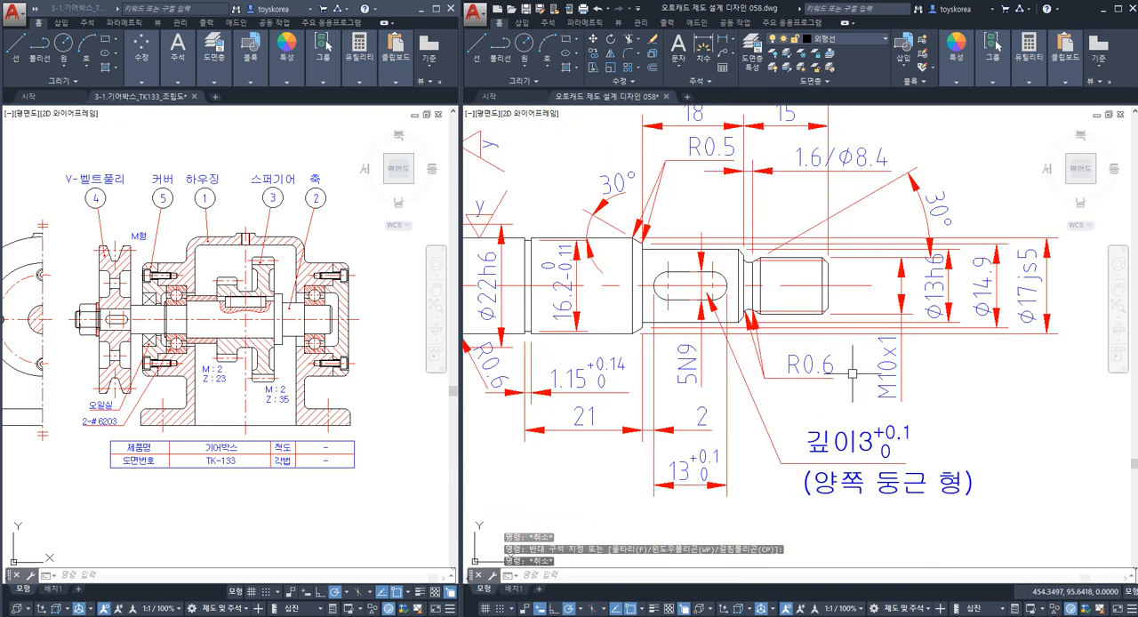
{"action": "key", "text": "Escape"}
{"action": "key", "text": "Escape"}
{"action": "scroll", "coordinate": [863, 294], "scroll_direction": "down", "scroll_amount": 2}
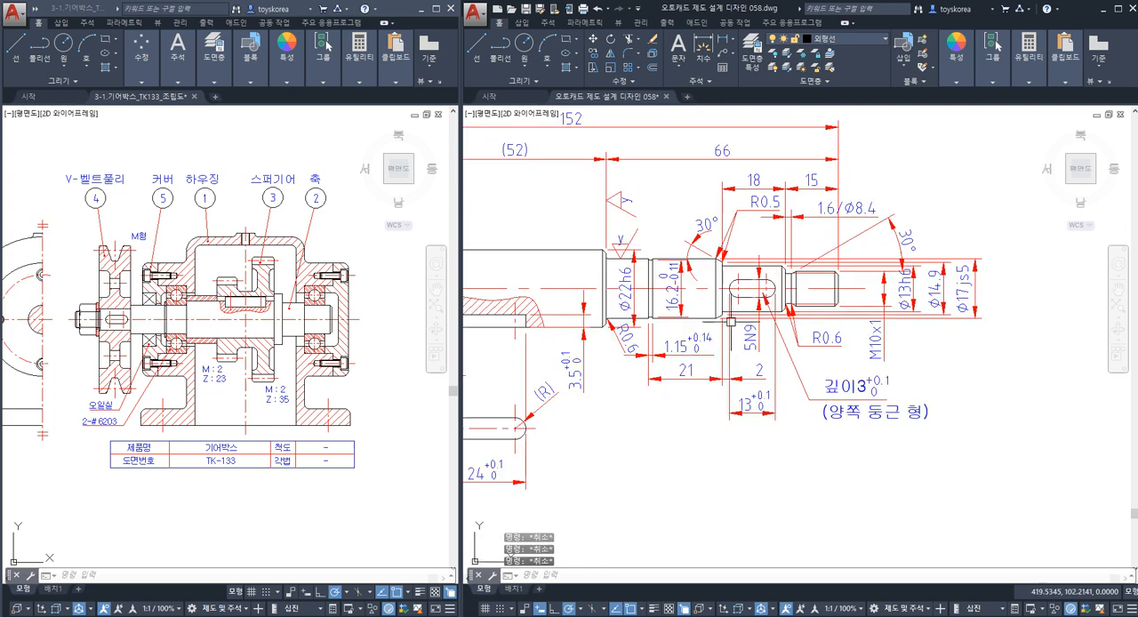
{"action": "middle_click_drag", "start_coordinate": [863, 295], "coordinate": [1103, 278]}
{"action": "scroll", "coordinate": [614, 259], "scroll_direction": "up", "scroll_amount": 2}
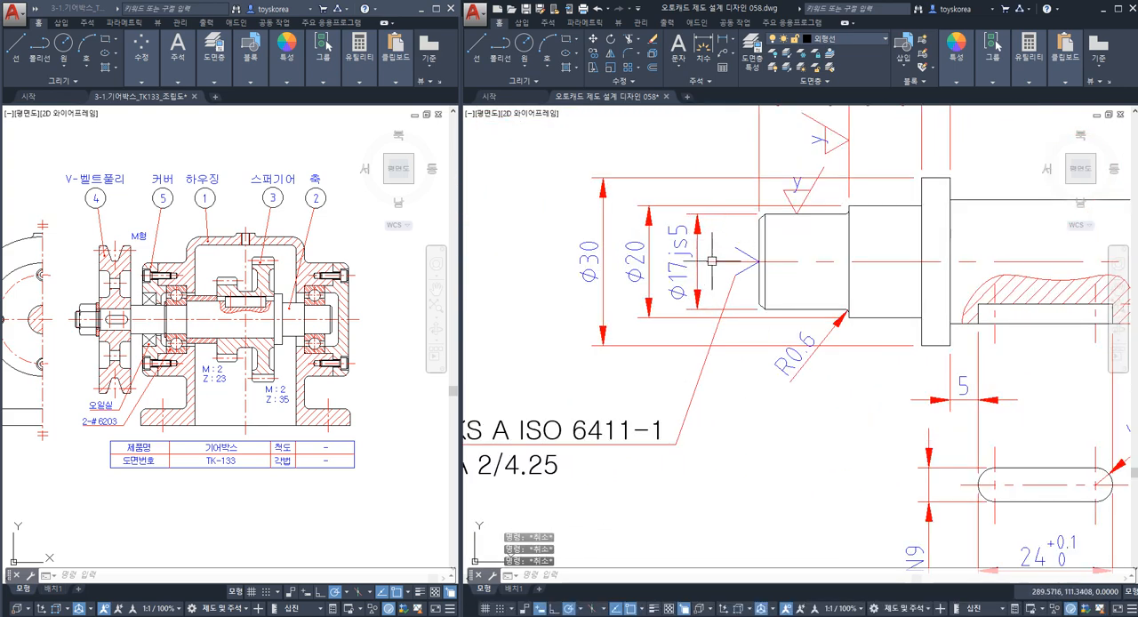
{"action": "scroll", "coordinate": [713, 270], "scroll_direction": "down", "scroll_amount": 4}
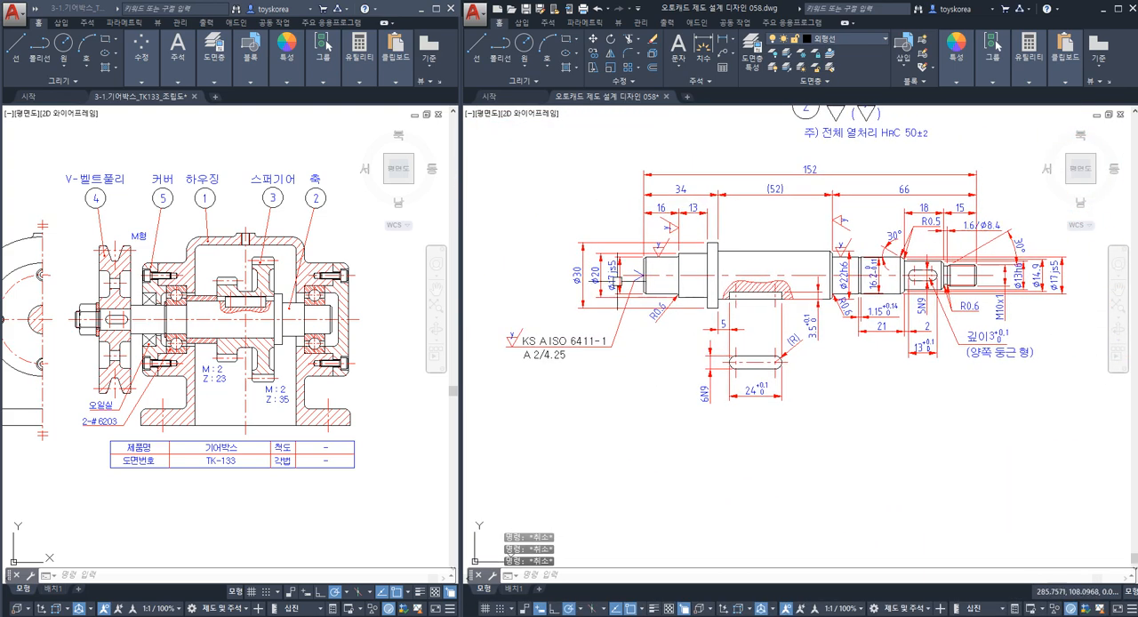
Draw a vertical quick leader about 19 mm long, running down from the centre line just outside the shaft's centre-hole end.
{"action": "scroll", "coordinate": [633, 284], "scroll_direction": "up", "scroll_amount": 4}
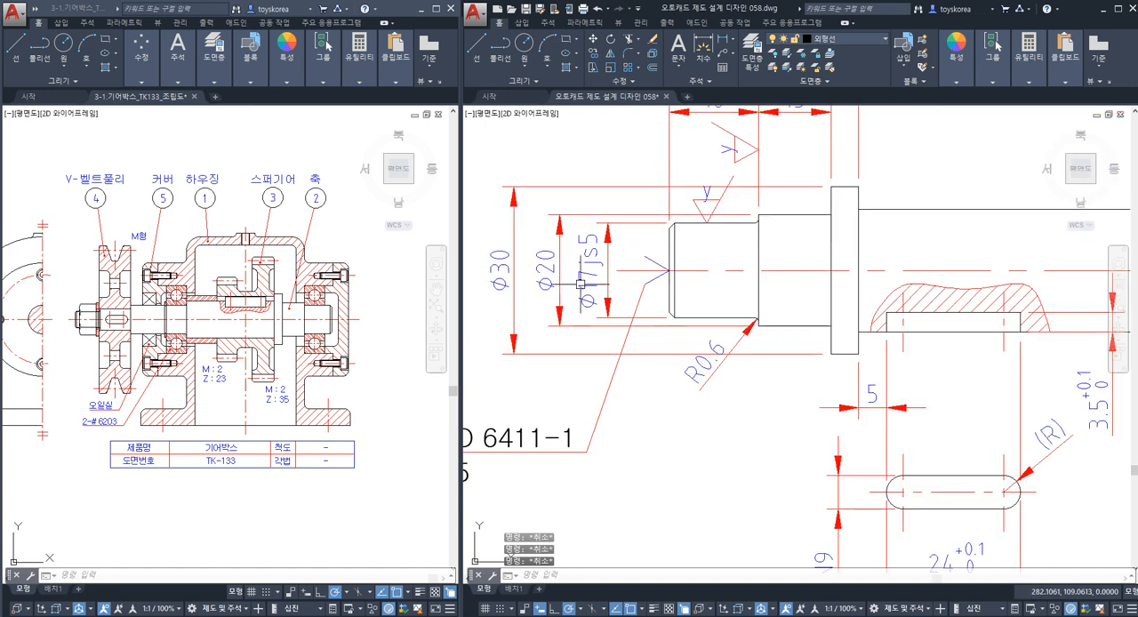
{"action": "type", "text": "LE"}
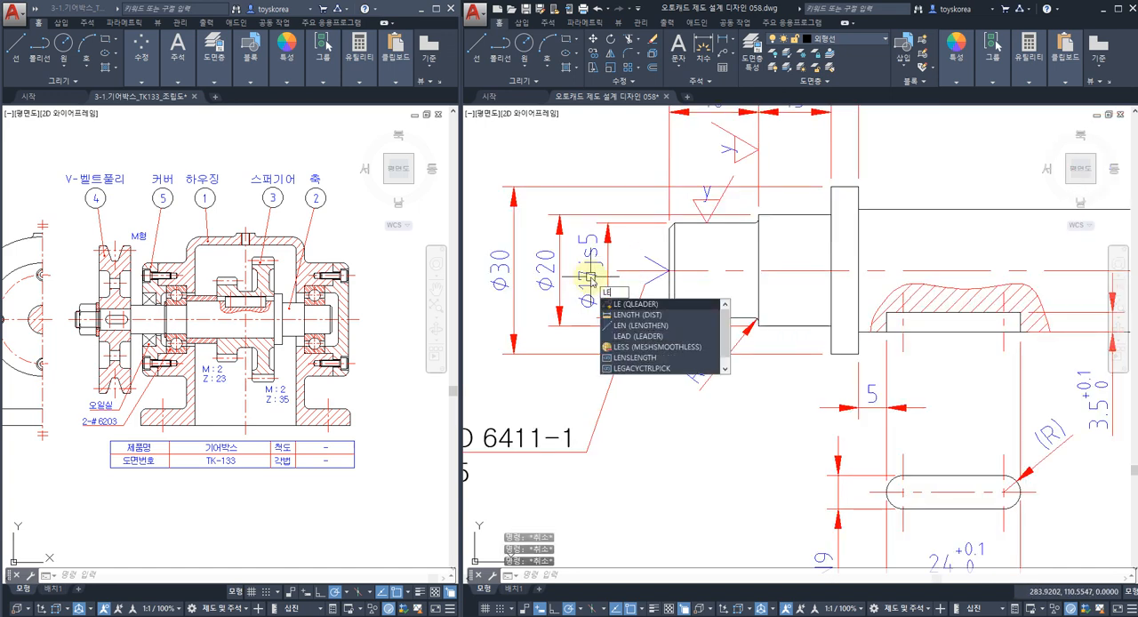
{"action": "key", "text": "Return"}
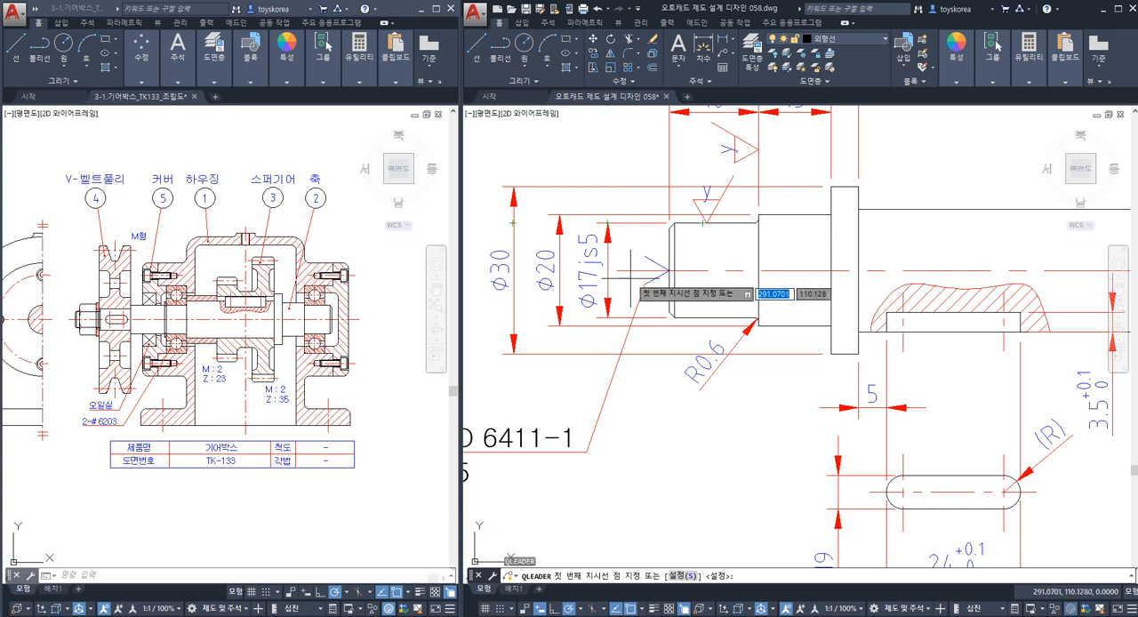
{"action": "left_click", "coordinate": [633, 270]}
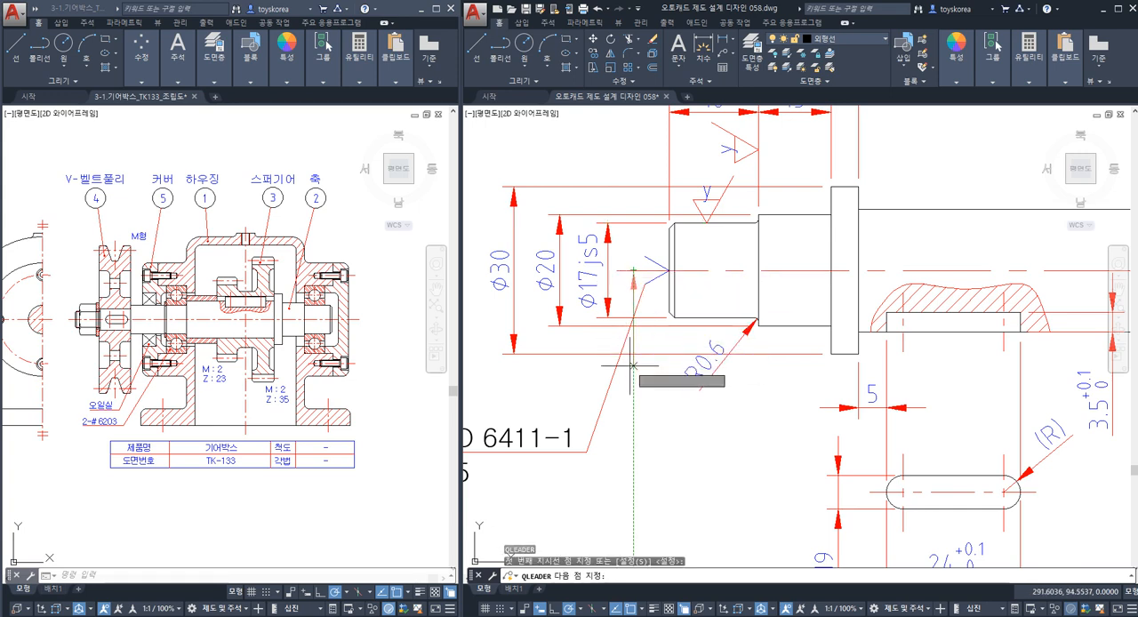
{"action": "left_click", "coordinate": [633, 376]}
{"action": "key", "text": "Escape"}
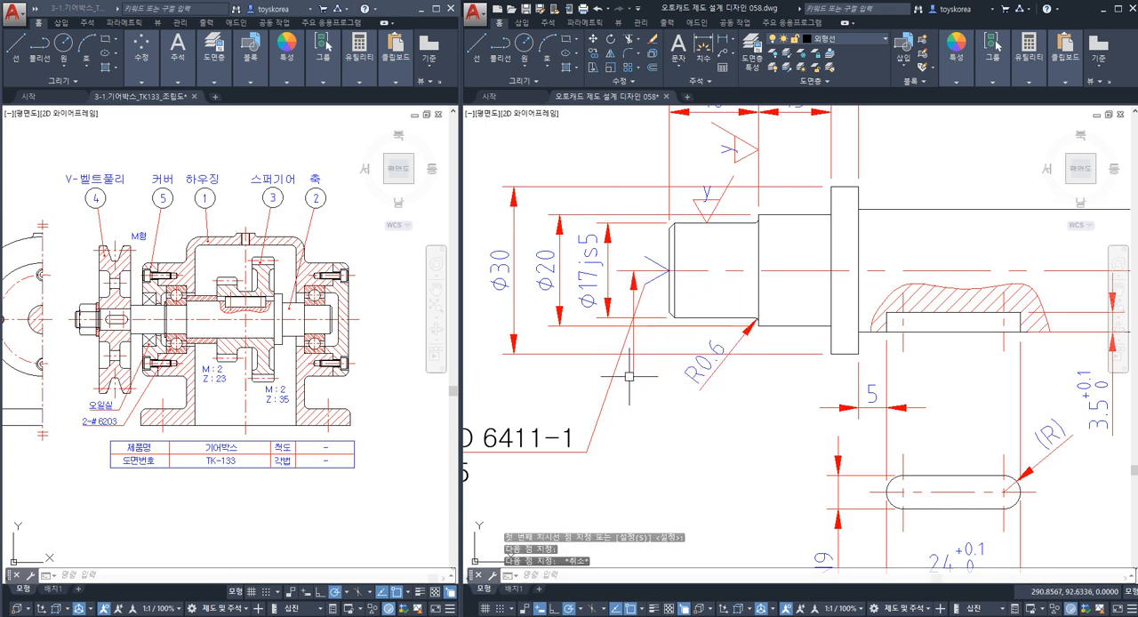
Change the arrowhead of the vertical leader at the shaft's centre line to the filled datum triangle.
{"action": "type", "text": "ch"}
{"action": "key", "text": "Return"}
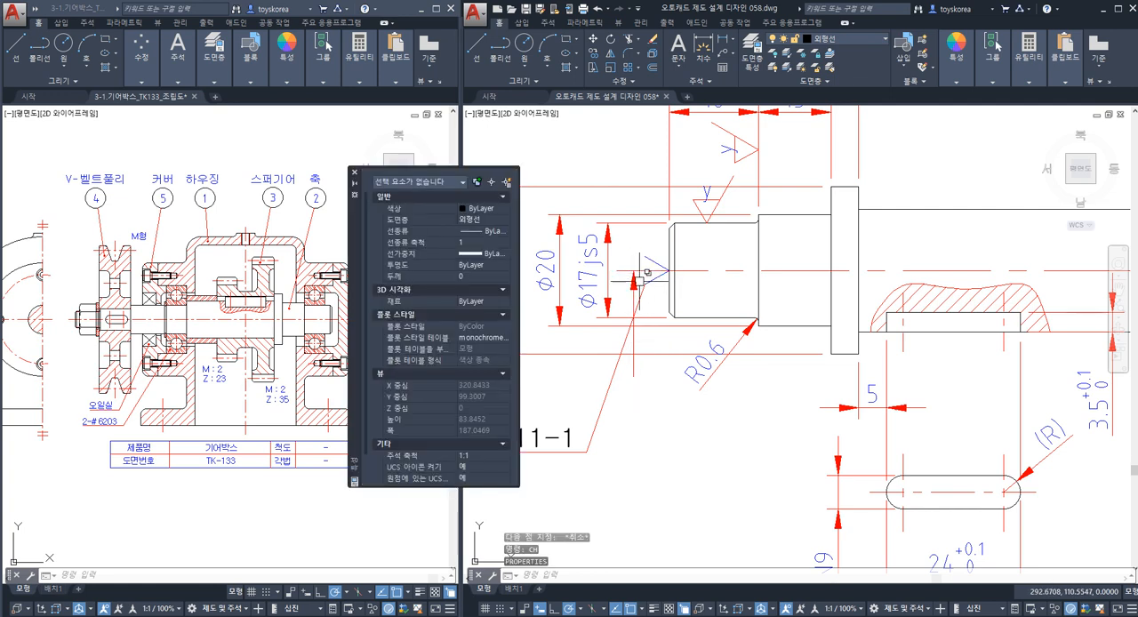
{"action": "left_click", "coordinate": [634, 365]}
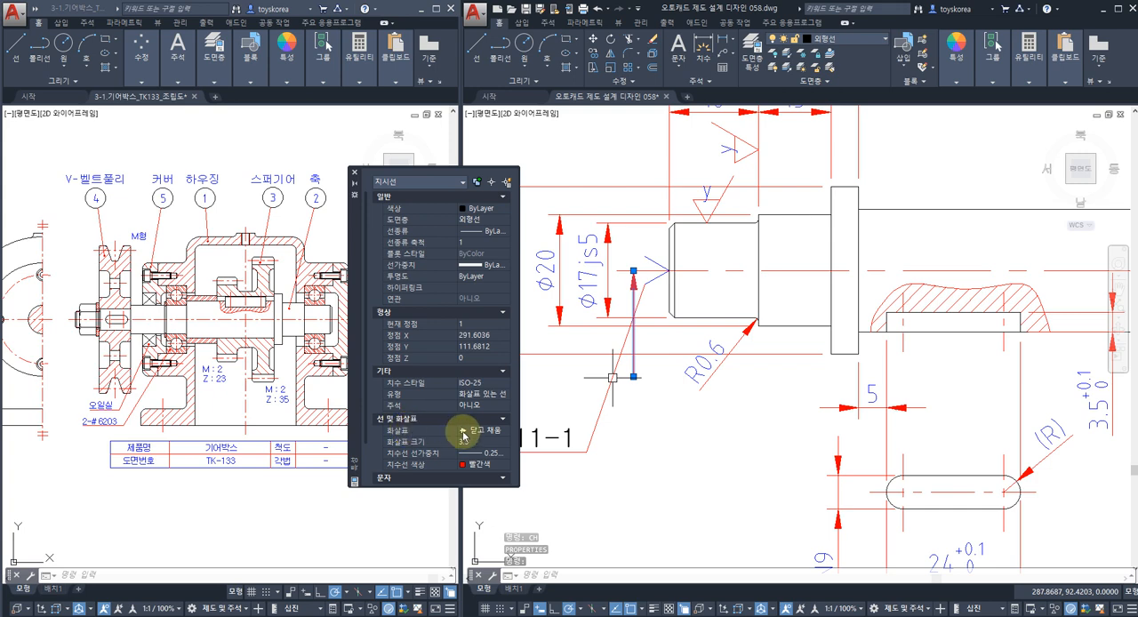
{"action": "left_click", "coordinate": [498, 432]}
{"action": "left_click", "coordinate": [505, 431]}
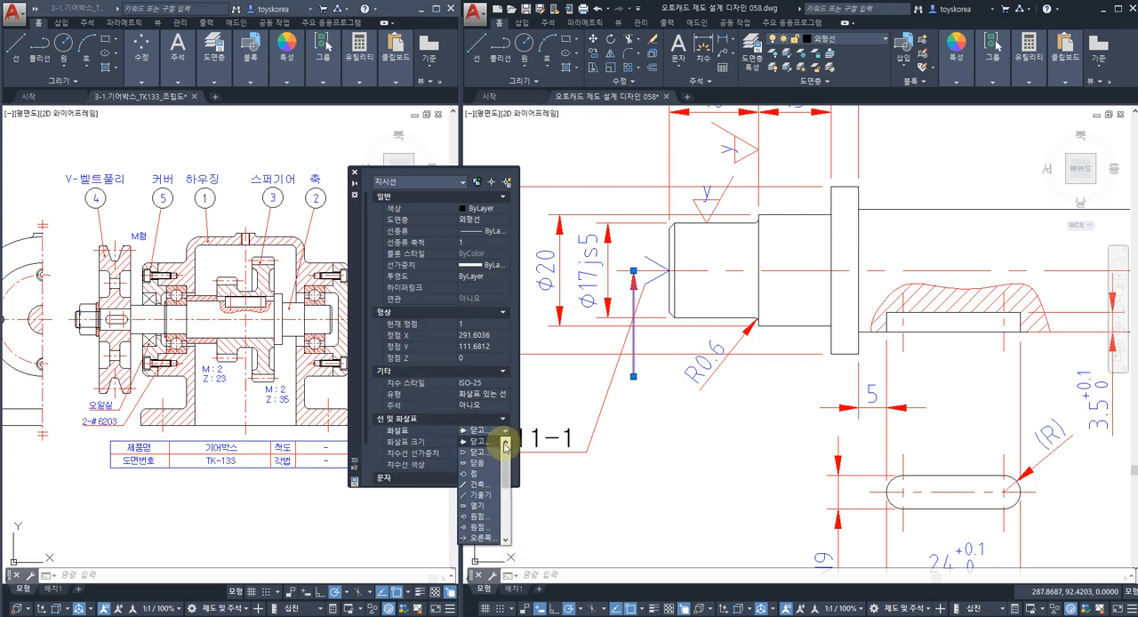
{"action": "left_click_drag", "start_coordinate": [504, 457], "coordinate": [505, 525]}
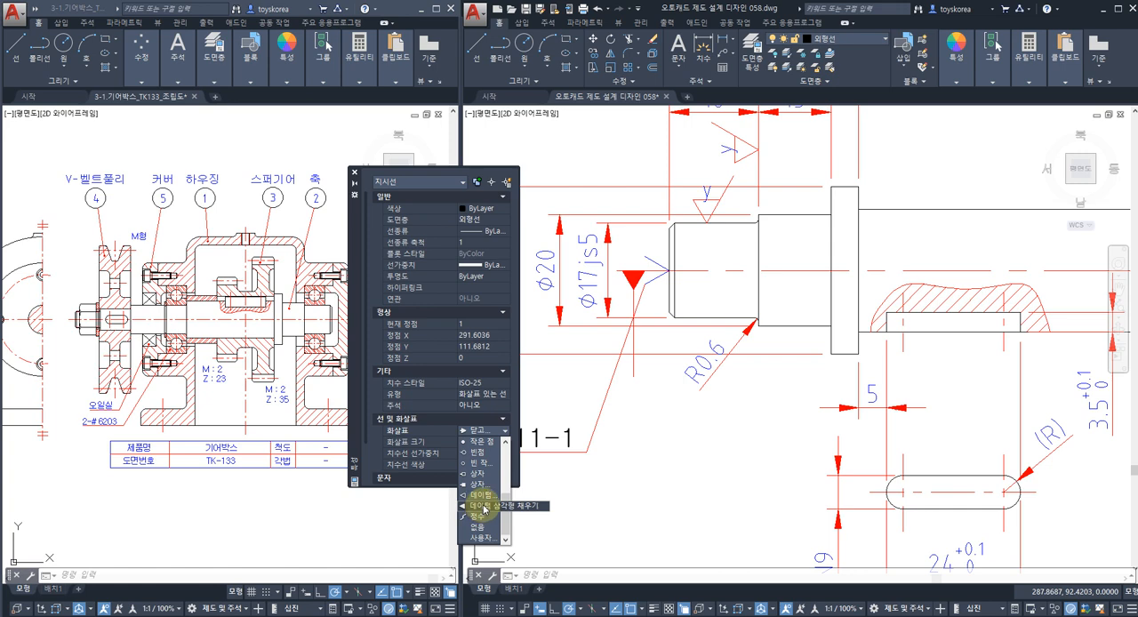
{"action": "left_click", "coordinate": [486, 507]}
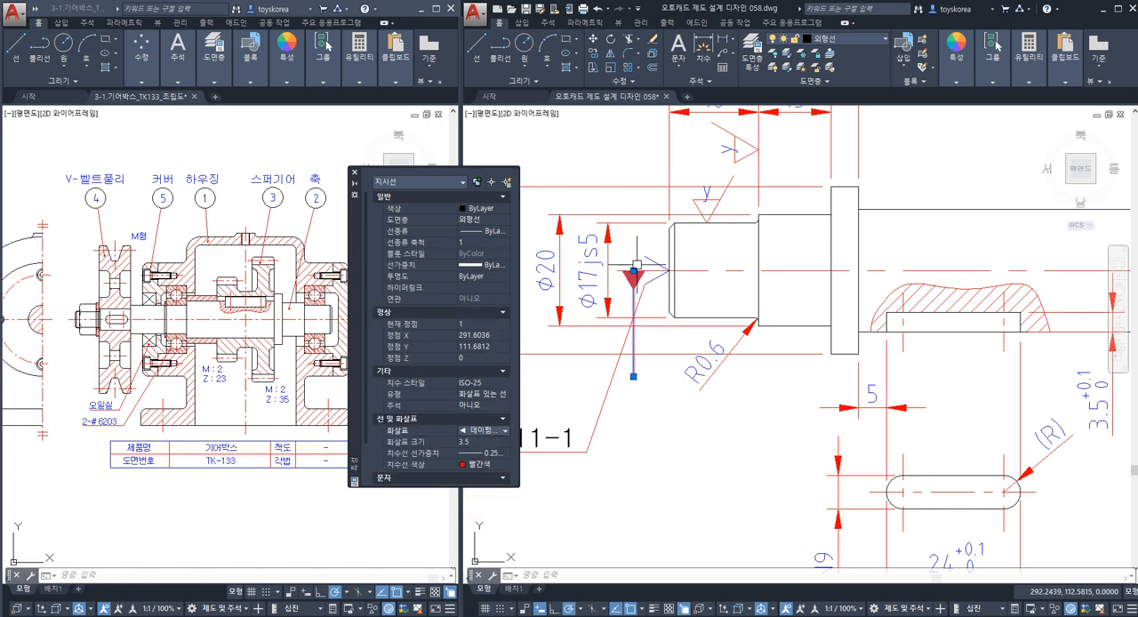
{"action": "left_click", "coordinate": [354, 174]}
{"action": "key", "text": "Escape"}
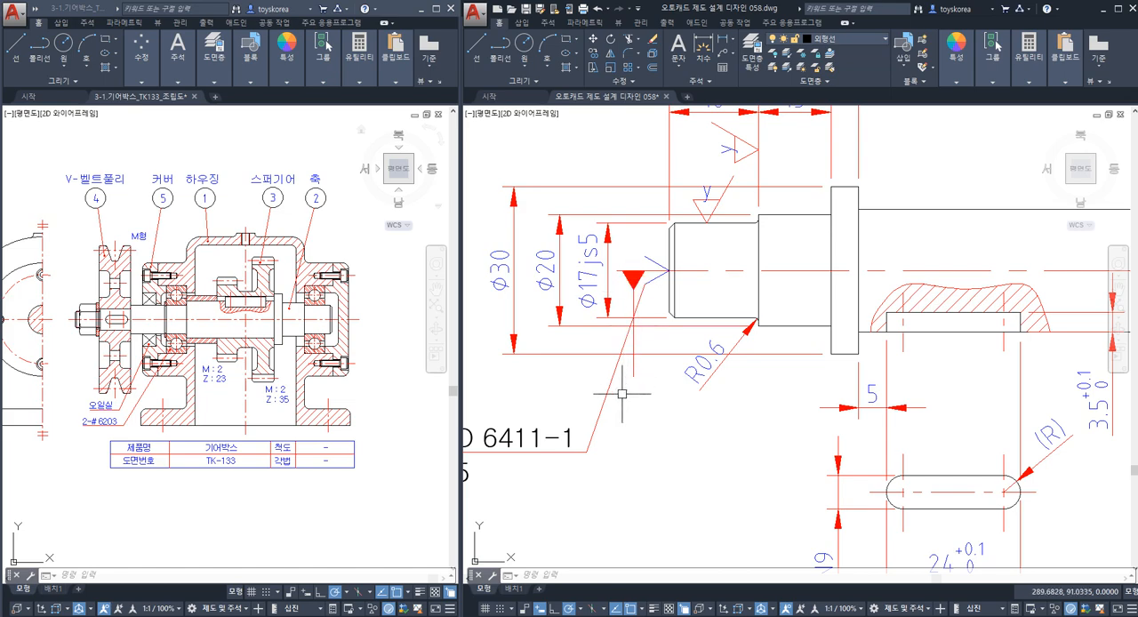
Review the datum B symbol and its parallelism tolerance frame on the housing drawing as a reference for the shaft datum.
{"action": "scroll", "coordinate": [630, 358], "scroll_direction": "down", "scroll_amount": 10}
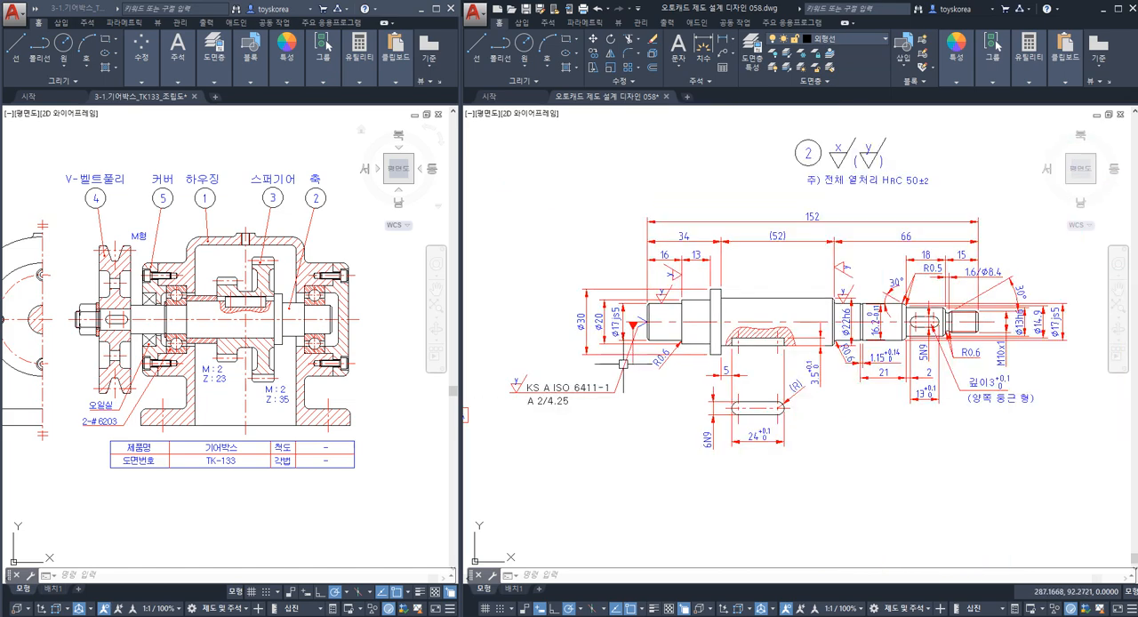
{"action": "scroll", "coordinate": [733, 306], "scroll_direction": "up", "scroll_amount": 8}
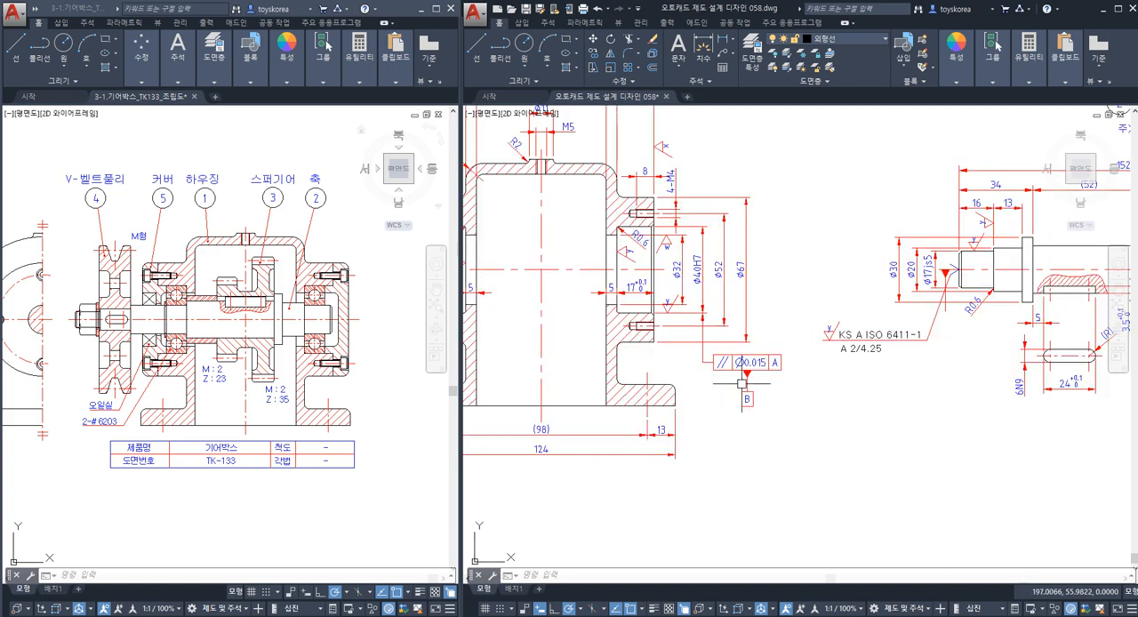
{"action": "scroll", "coordinate": [752, 384], "scroll_direction": "up", "scroll_amount": 2}
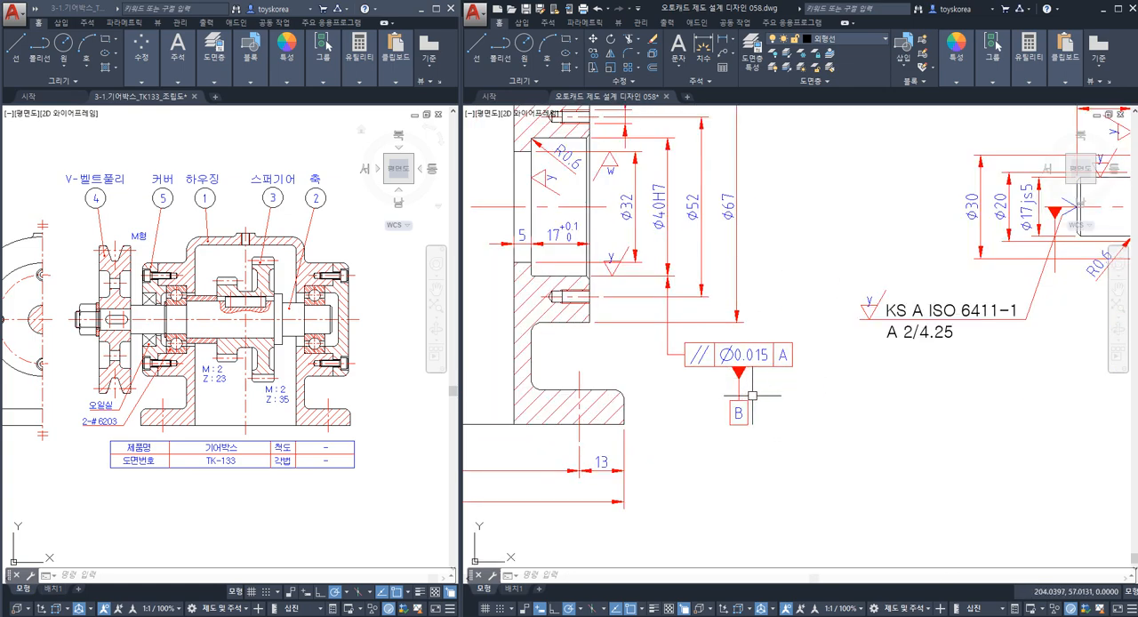
{"action": "scroll", "coordinate": [739, 409], "scroll_direction": "down", "scroll_amount": 4}
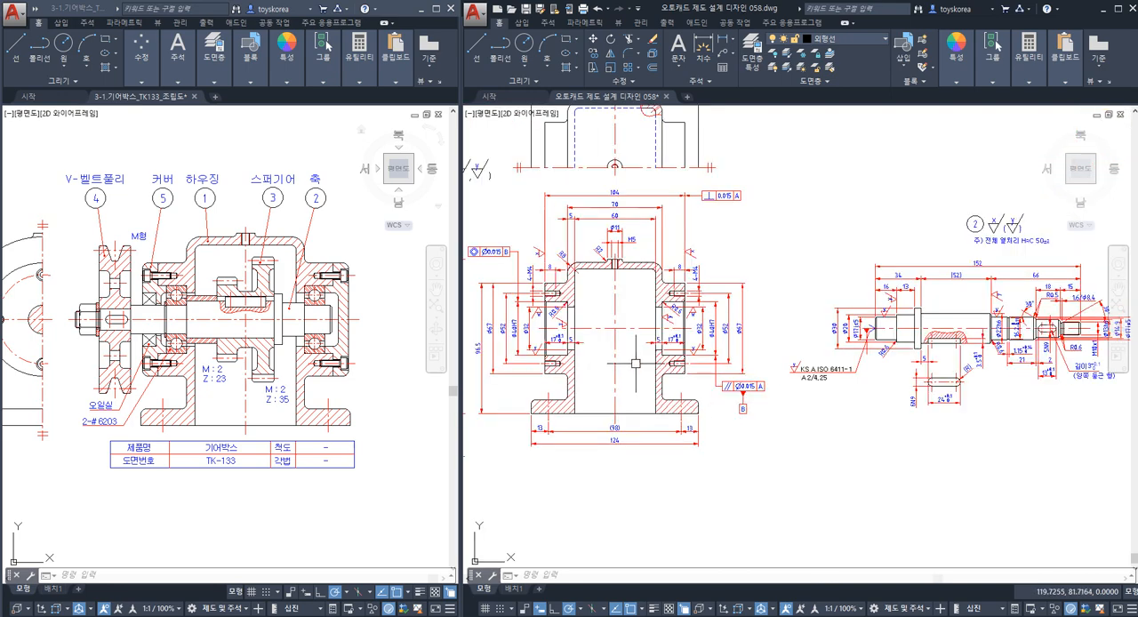
{"action": "middle_click_drag", "start_coordinate": [718, 436], "coordinate": [580, 407]}
{"action": "middle_click_drag", "start_coordinate": [713, 388], "coordinate": [657, 386]}
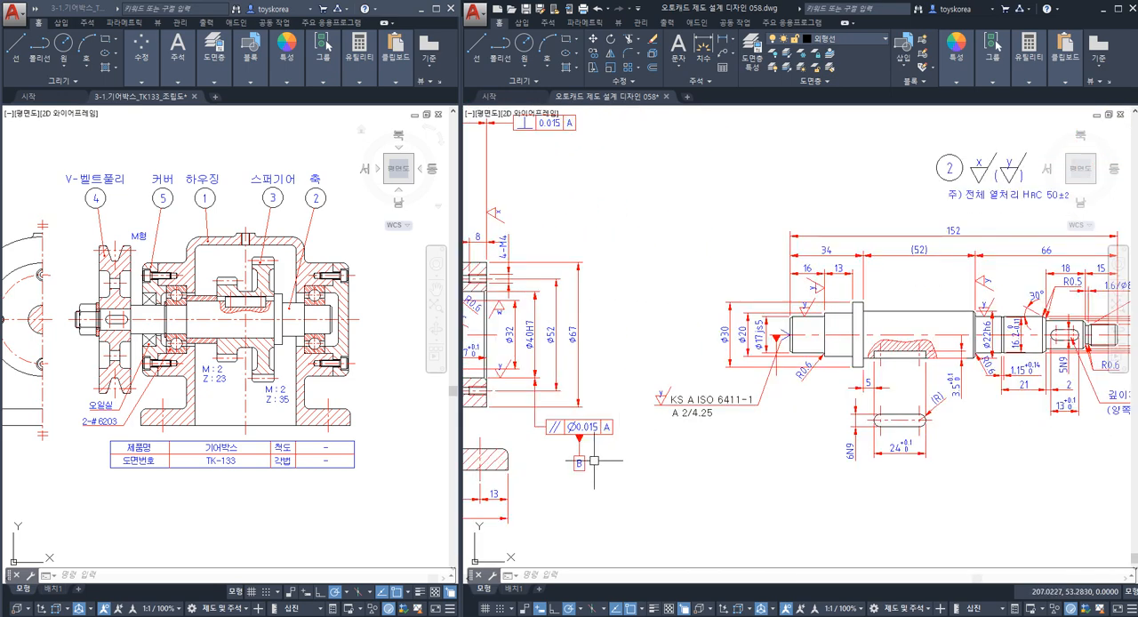
Create a tolerance frame with C as datum 1 and place it below the vertical leader at the shaft's centre-hole end.
{"action": "scroll", "coordinate": [786, 384], "scroll_direction": "up", "scroll_amount": 5}
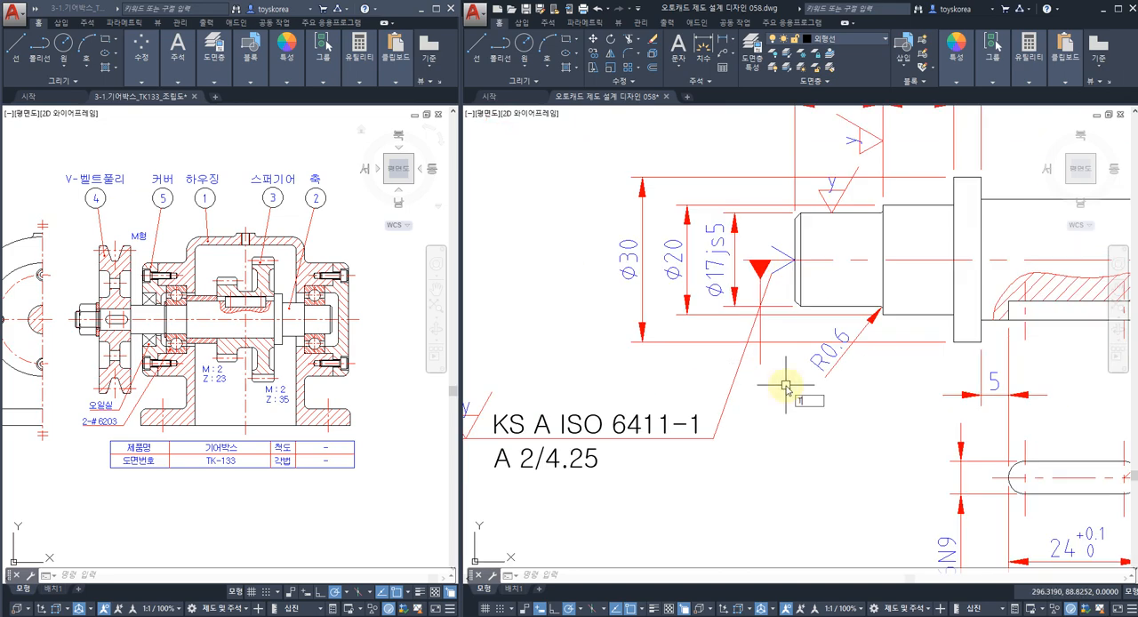
{"action": "type", "text": "ol"}
{"action": "key", "text": "Return"}
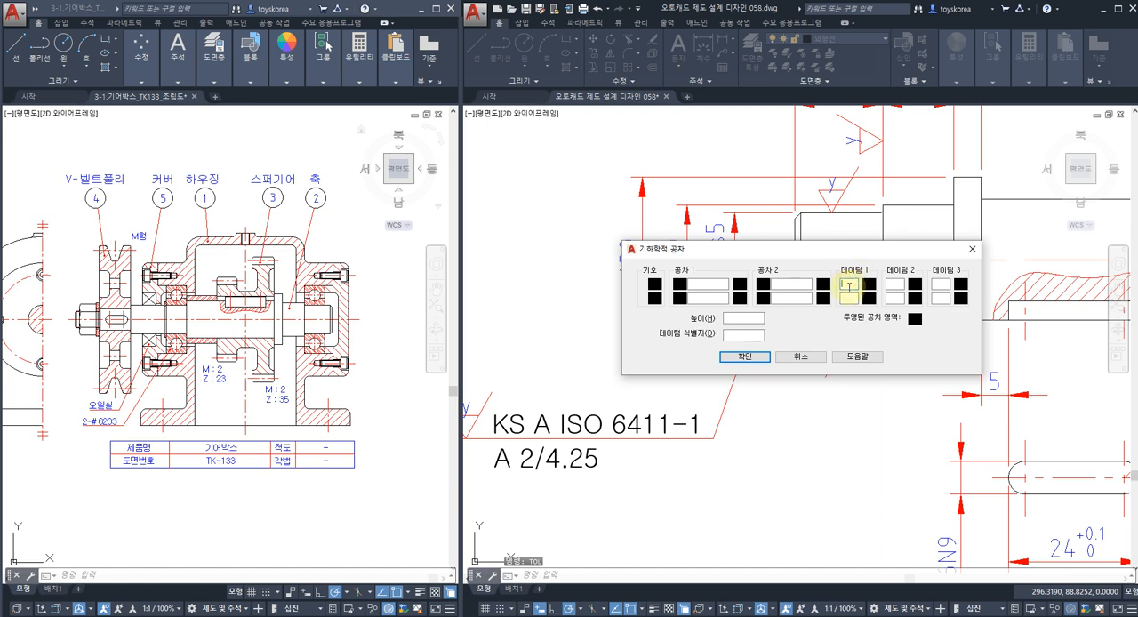
{"action": "type", "text": "A"}
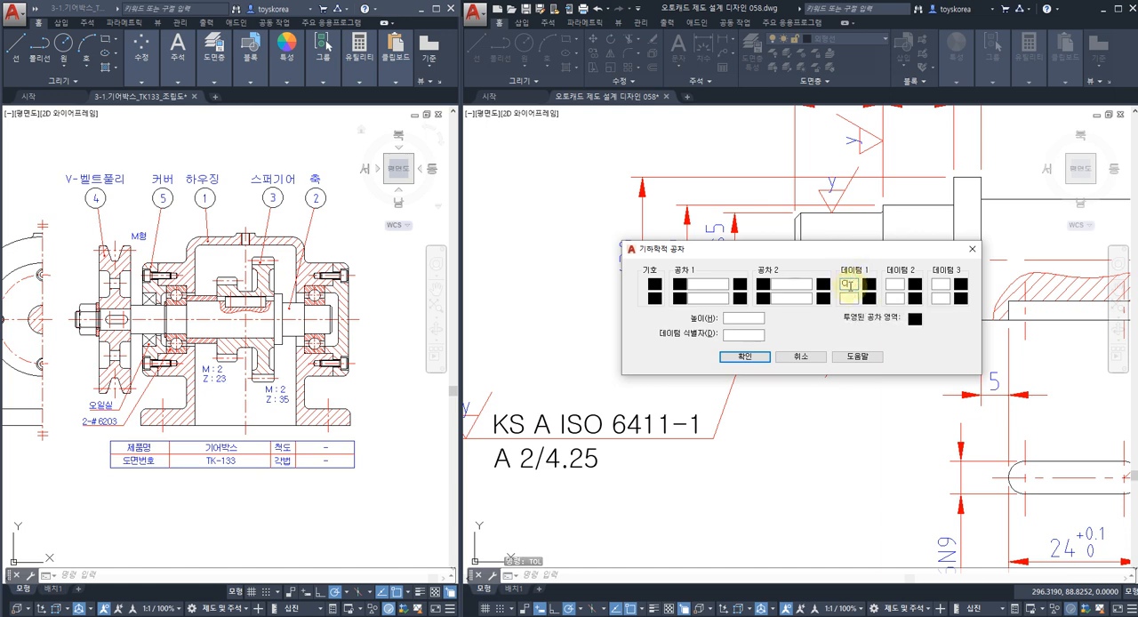
{"action": "left_click", "coordinate": [744, 356]}
{"action": "left_click", "coordinate": [751, 432]}
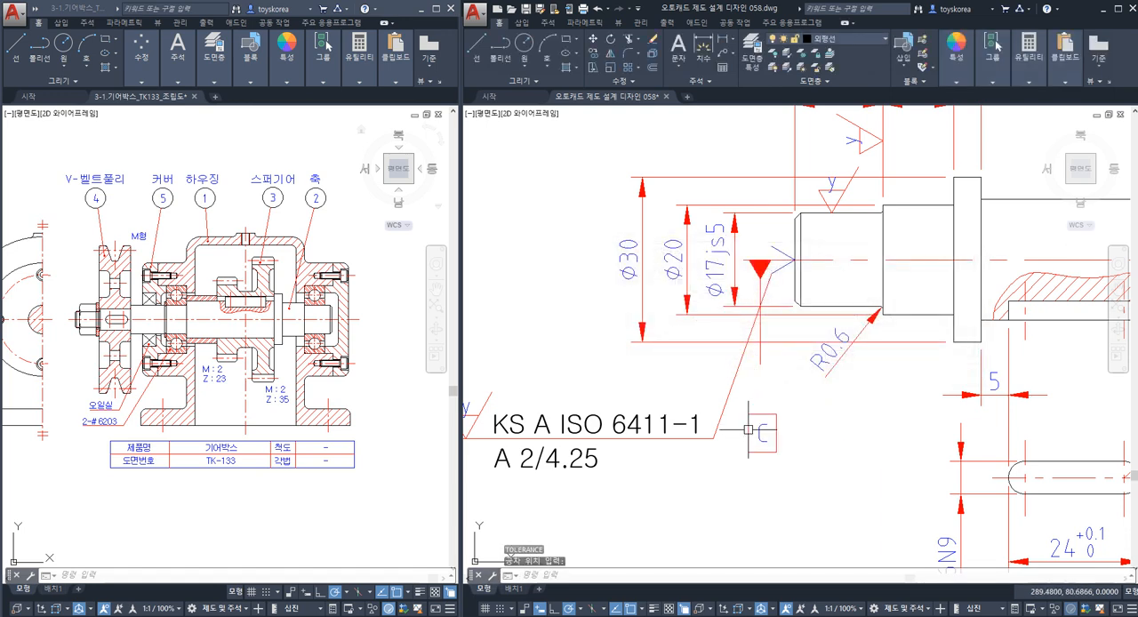
{"action": "type", "text": "m"}
{"action": "key", "text": "space"}
{"action": "left_click", "coordinate": [784, 457]}
{"action": "left_click", "coordinate": [765, 430]}
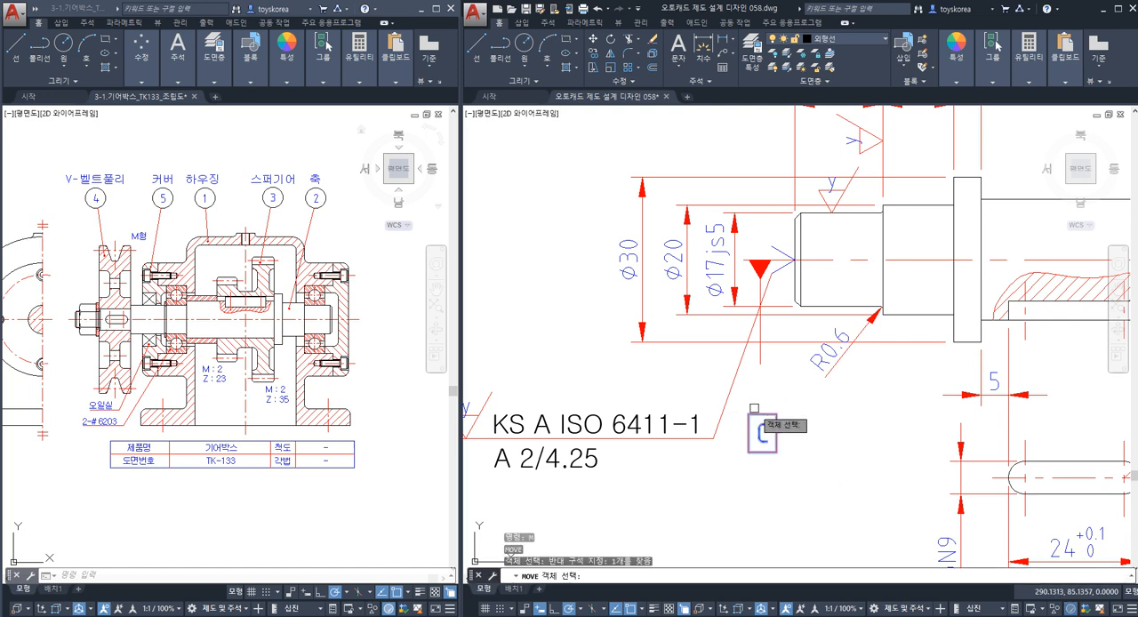
{"action": "key", "text": "space"}
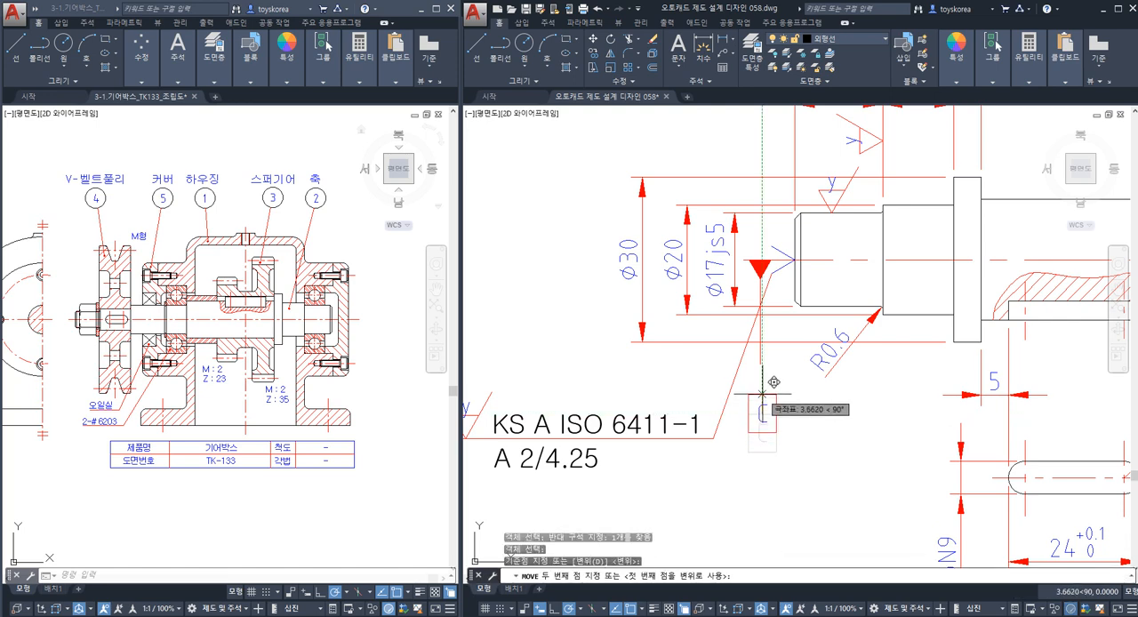
{"action": "key", "text": "Escape"}
Move the datum C box by its upper edge midpoint onto the lower end of the vertical leader.
{"action": "key", "text": "space"}
{"action": "left_click", "coordinate": [787, 460]}
{"action": "left_click", "coordinate": [738, 407]}
{"action": "key", "text": "space"}
{"action": "left_click", "coordinate": [762, 414]}
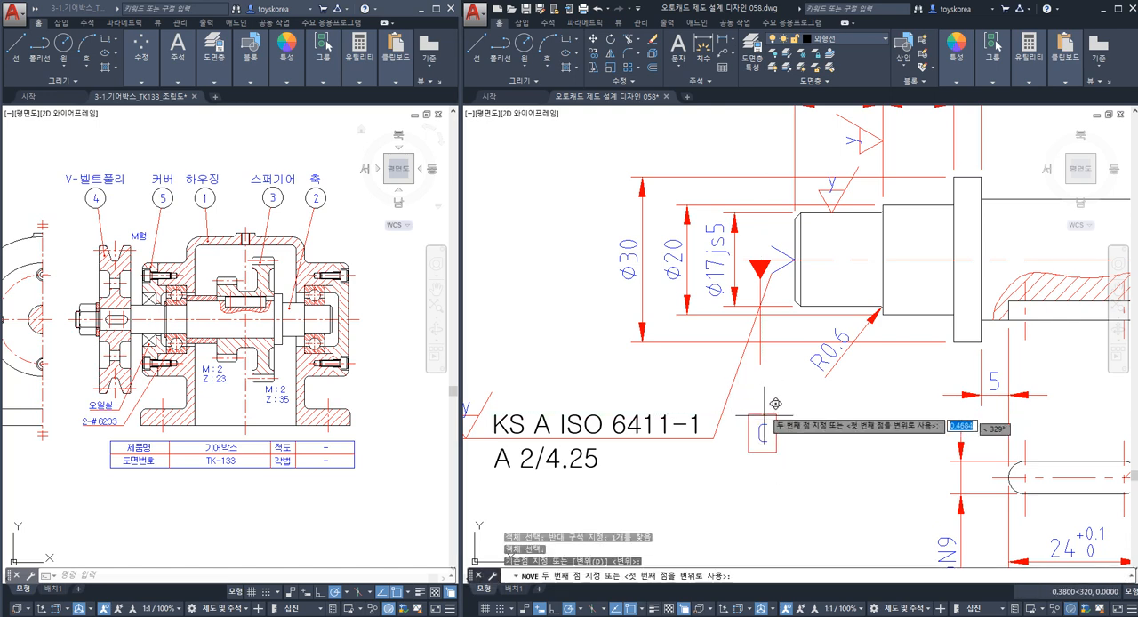
{"action": "left_click", "coordinate": [761, 365]}
{"action": "key", "text": "Escape"}
{"action": "scroll", "coordinate": [740, 388], "scroll_direction": "down", "scroll_amount": 5}
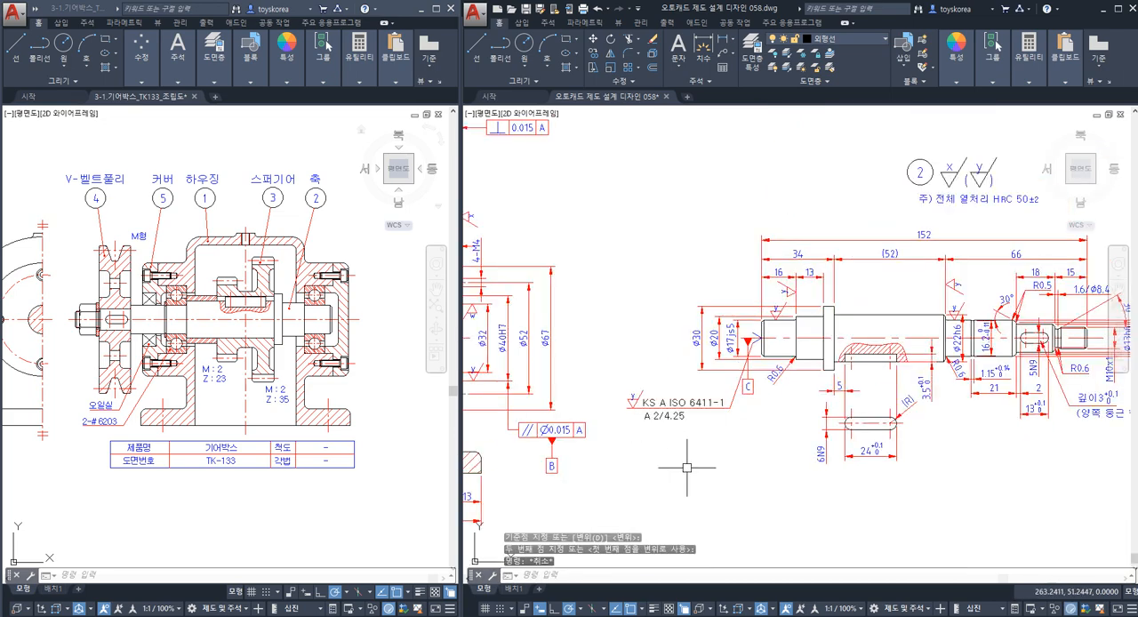
Stretch the M10x1, ø13h6, ø14.9 and ø17js5 dimensions slightly farther away from the shaft's threaded end.
{"action": "scroll", "coordinate": [746, 403], "scroll_direction": "up", "scroll_amount": 3}
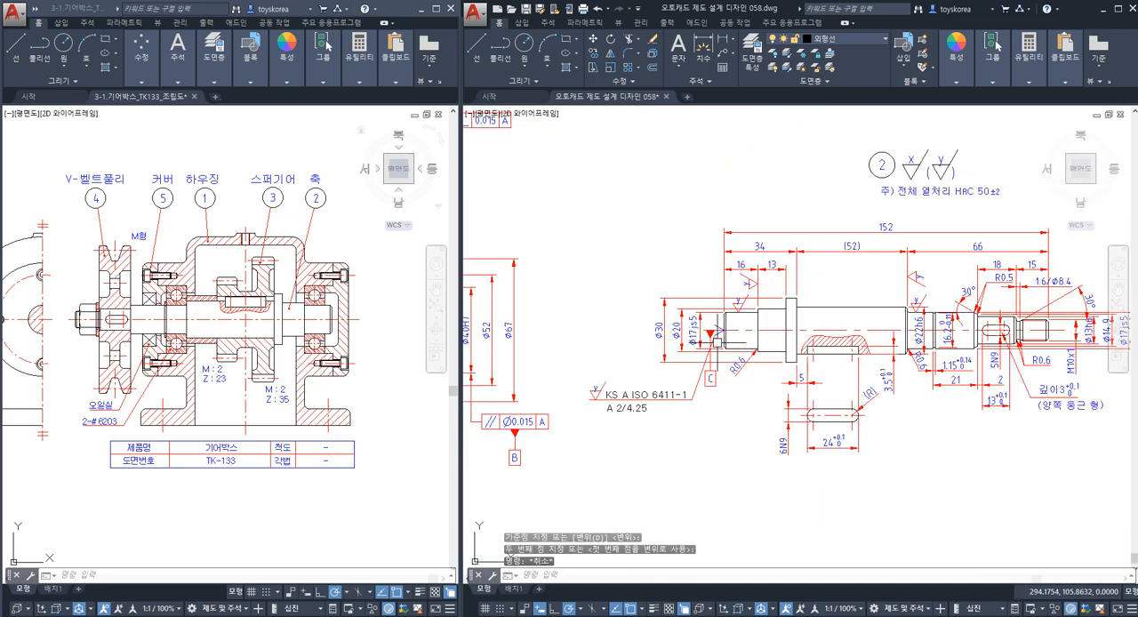
{"action": "scroll", "coordinate": [718, 349], "scroll_direction": "down", "scroll_amount": 3}
{"action": "scroll", "coordinate": [890, 365], "scroll_direction": "up", "scroll_amount": 2}
{"action": "scroll", "coordinate": [927, 349], "scroll_direction": "up", "scroll_amount": 1}
{"action": "scroll", "coordinate": [926, 350], "scroll_direction": "up", "scroll_amount": 4}
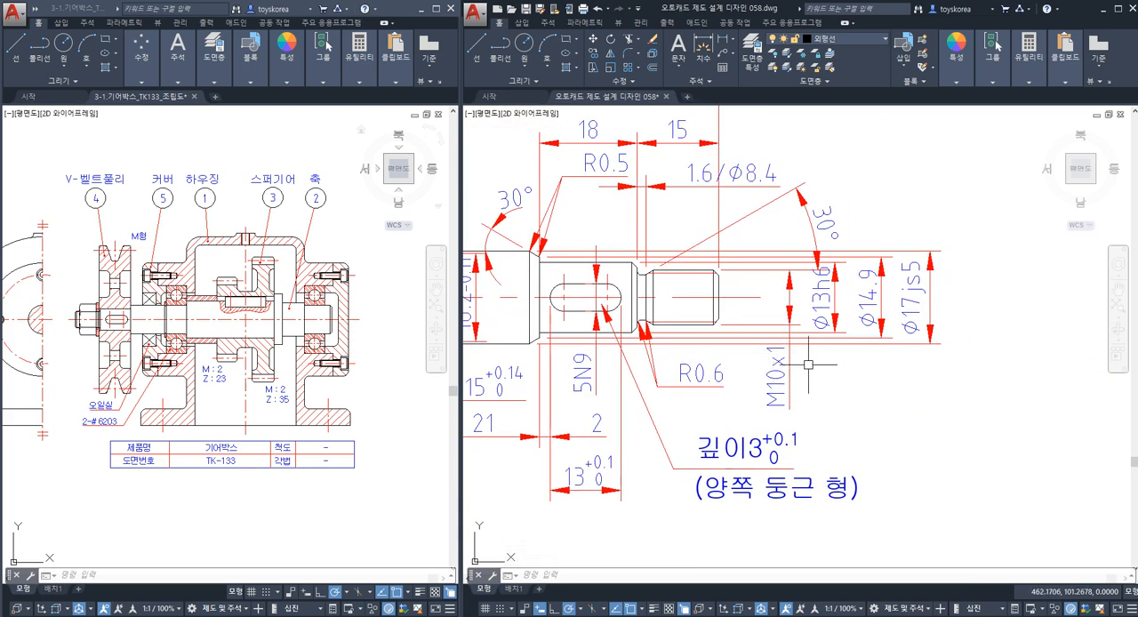
{"action": "type", "text": "s"}
{"action": "key", "text": "Return"}
{"action": "left_click", "coordinate": [954, 419]}
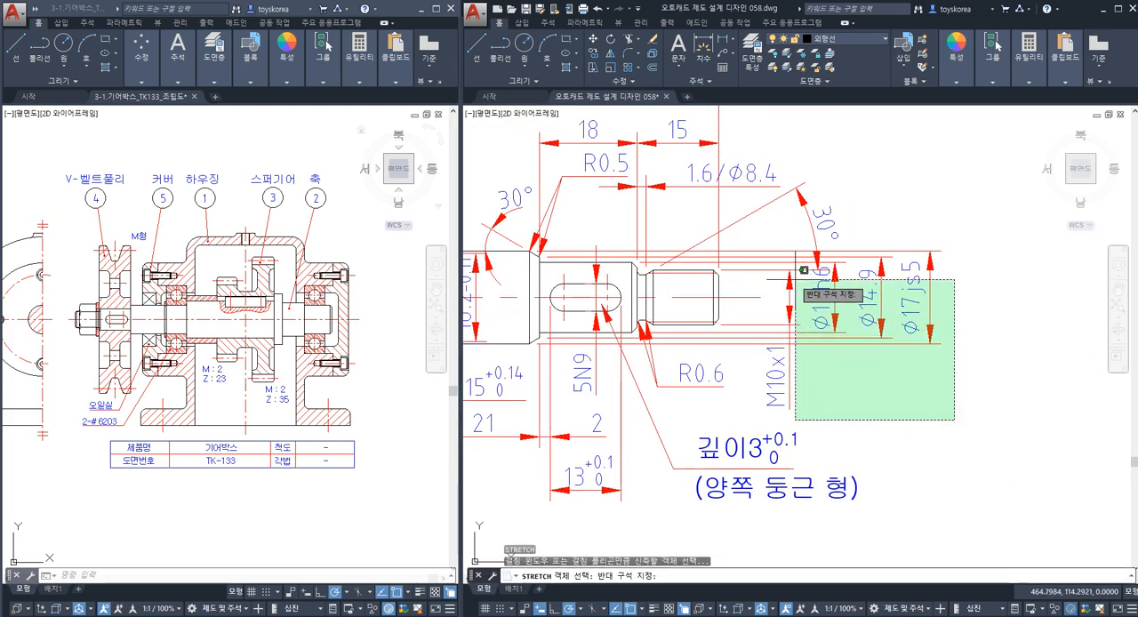
{"action": "left_click", "coordinate": [757, 243]}
{"action": "key", "text": "Return"}
{"action": "left_click", "coordinate": [878, 404]}
{"action": "key", "text": "Escape"}
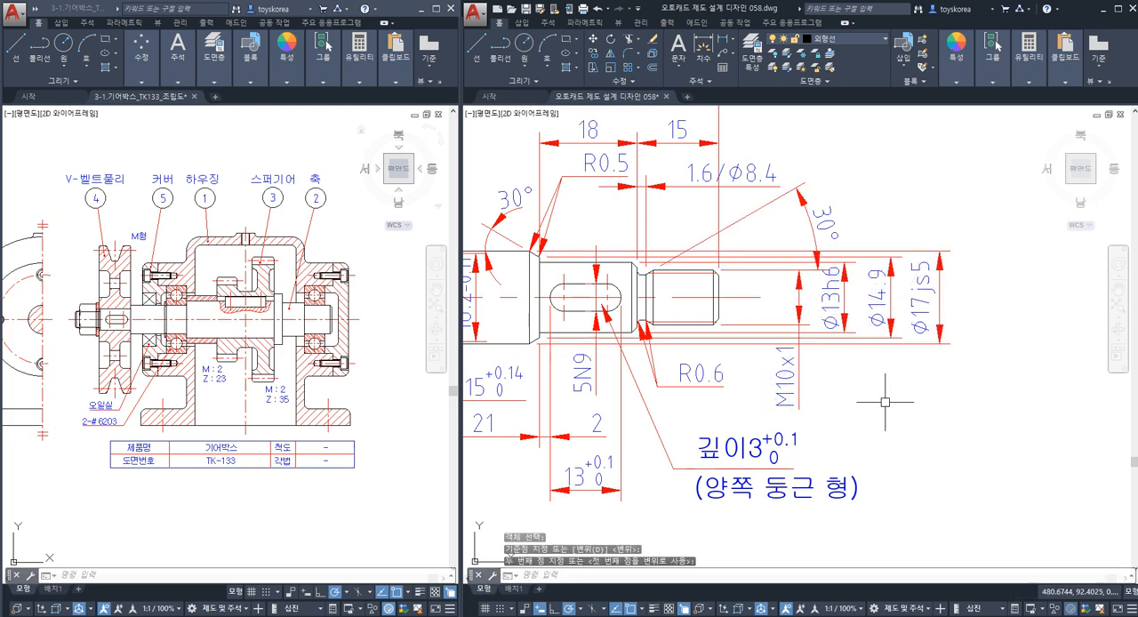
Copy the datum C triangle, leader and box about 163 mm along the axis to the centre line beyond the threaded end.
{"action": "scroll", "coordinate": [1122, 347], "scroll_direction": "down", "scroll_amount": 5}
{"action": "scroll", "coordinate": [695, 366], "scroll_direction": "up", "scroll_amount": 2}
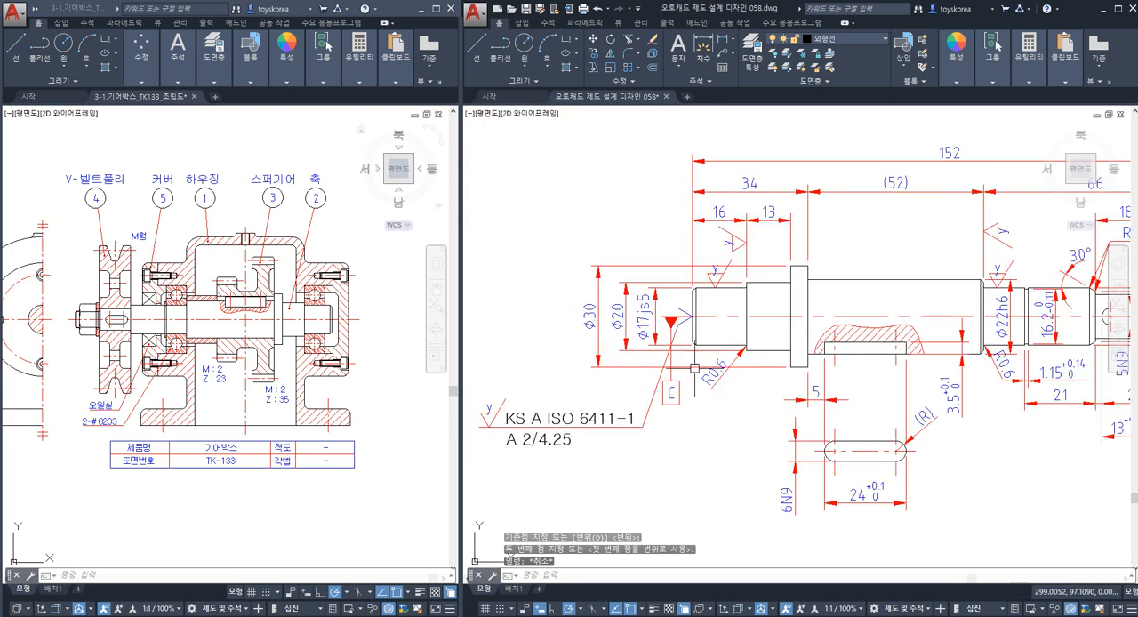
{"action": "scroll", "coordinate": [691, 385], "scroll_direction": "up", "scroll_amount": 3}
{"action": "left_click", "coordinate": [658, 366]}
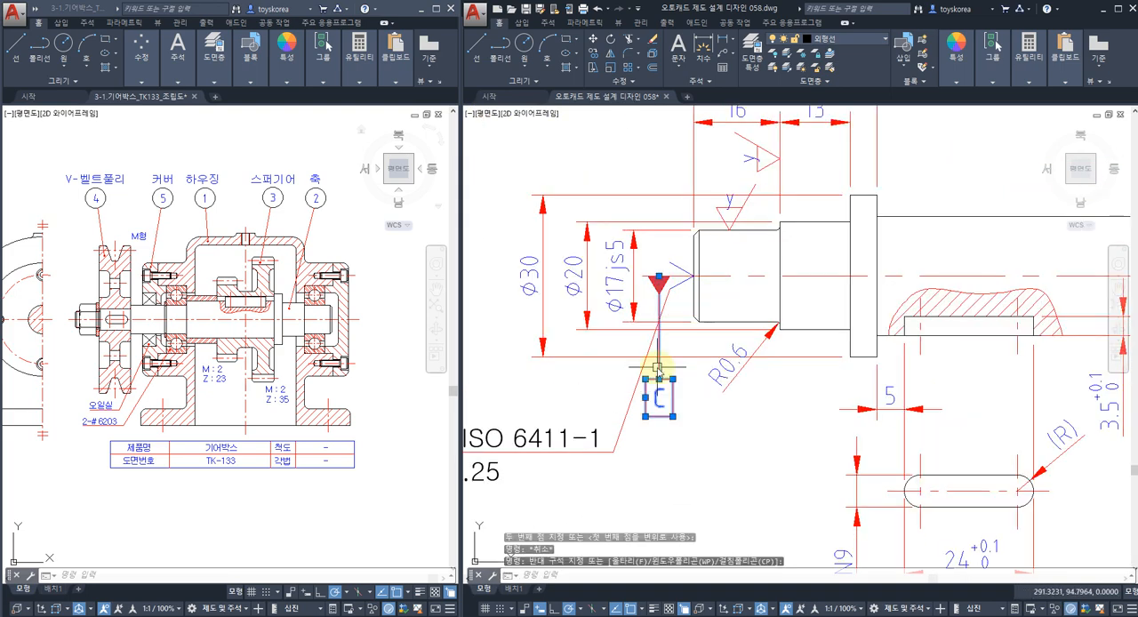
{"action": "type", "text": "co"}
{"action": "key", "text": "Return"}
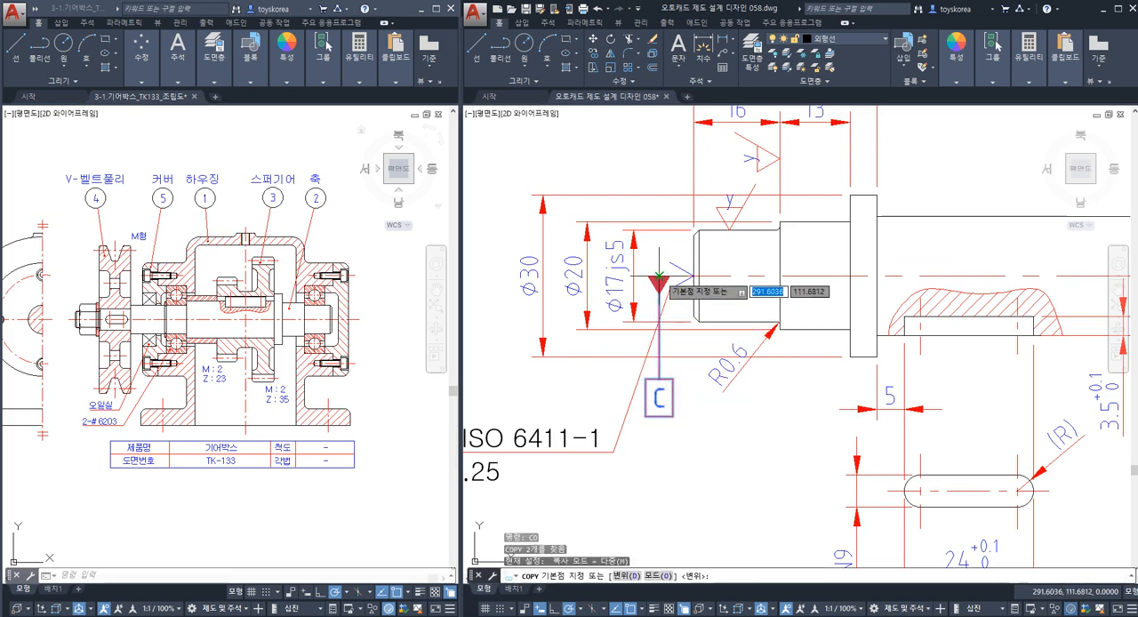
{"action": "left_click", "coordinate": [657, 279]}
{"action": "scroll", "coordinate": [660, 271], "scroll_direction": "down", "scroll_amount": 5}
{"action": "scroll", "coordinate": [774, 293], "scroll_direction": "up", "scroll_amount": 6}
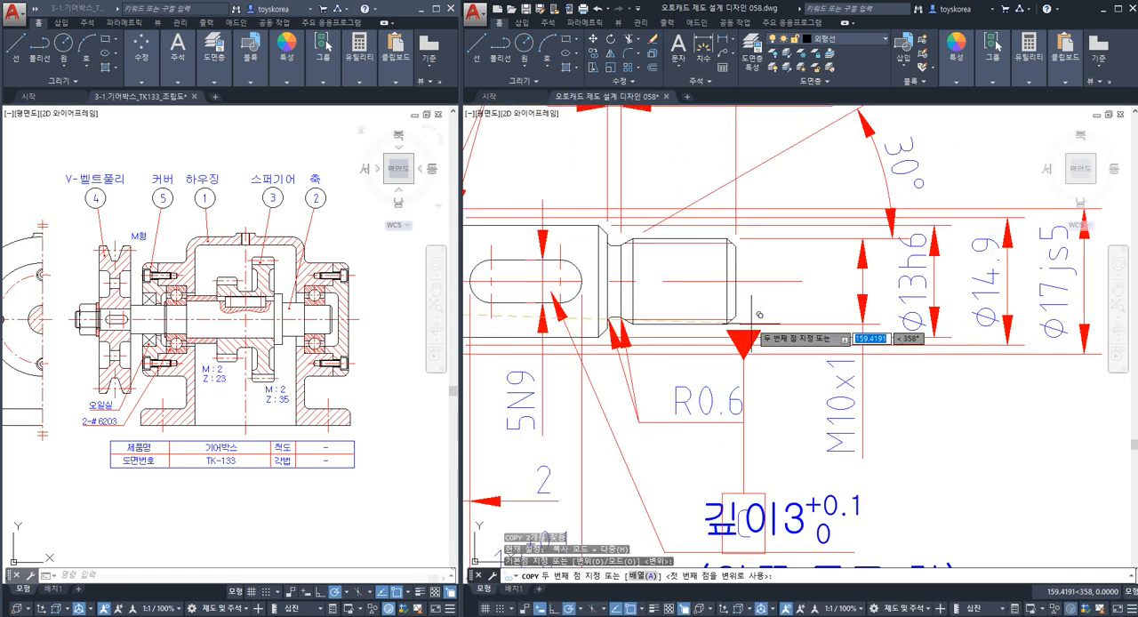
{"action": "left_click", "coordinate": [783, 293]}
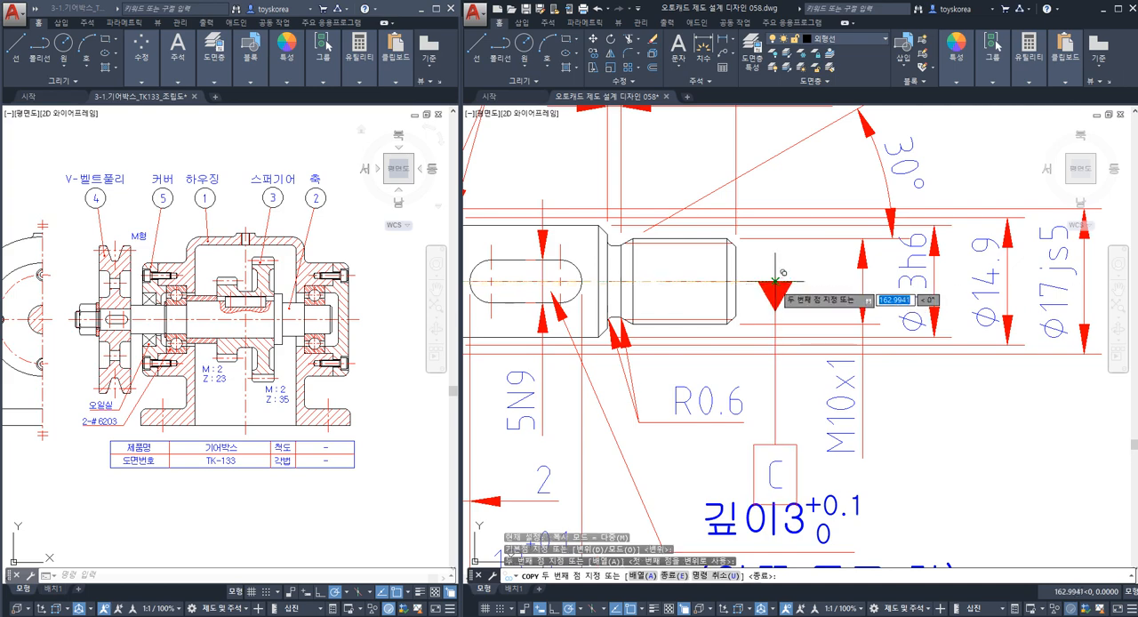
{"action": "key", "text": "Escape"}
Stretch the copied datum C box about 2 mm upward, shortening its leader to clear the keyway depth note.
{"action": "middle_click_drag", "start_coordinate": [782, 438], "coordinate": [783, 378]}
{"action": "scroll", "coordinate": [782, 378], "scroll_direction": "up", "scroll_amount": 3}
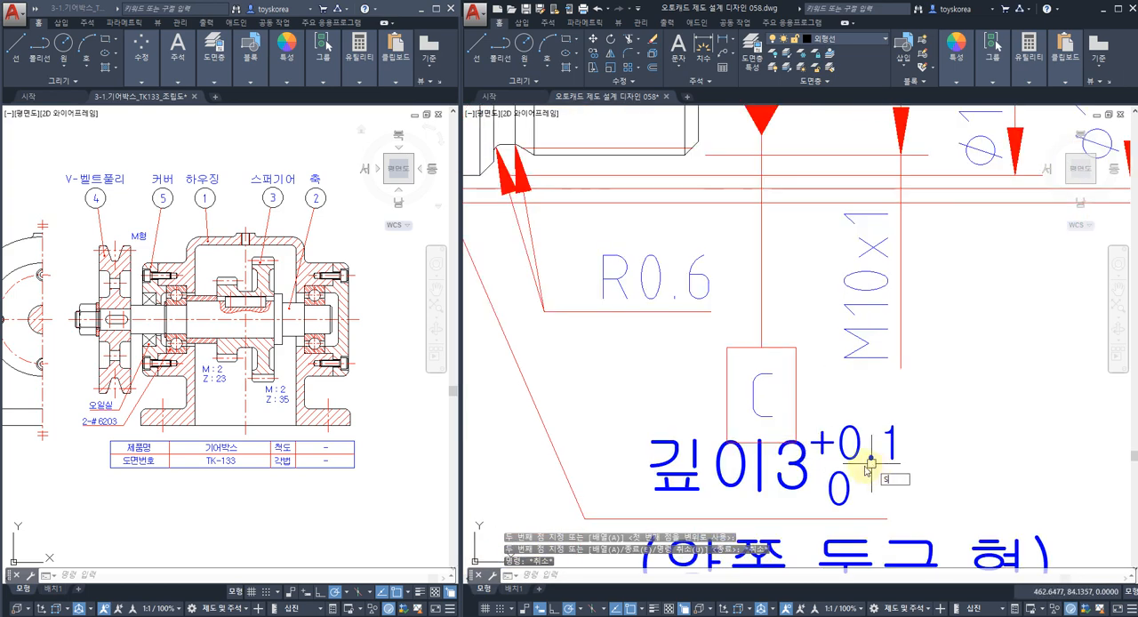
{"action": "type", "text": "s"}
{"action": "key", "text": "Return"}
{"action": "left_click", "coordinate": [813, 335]}
{"action": "left_click", "coordinate": [703, 462]}
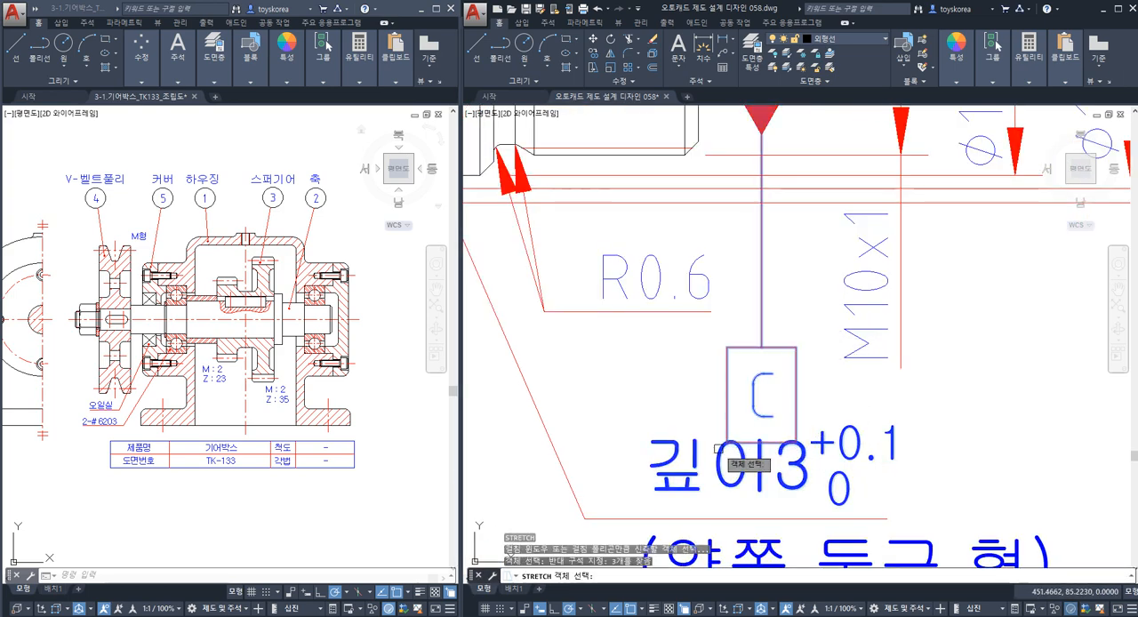
{"action": "key", "text": "Return"}
{"action": "left_click", "coordinate": [614, 406]}
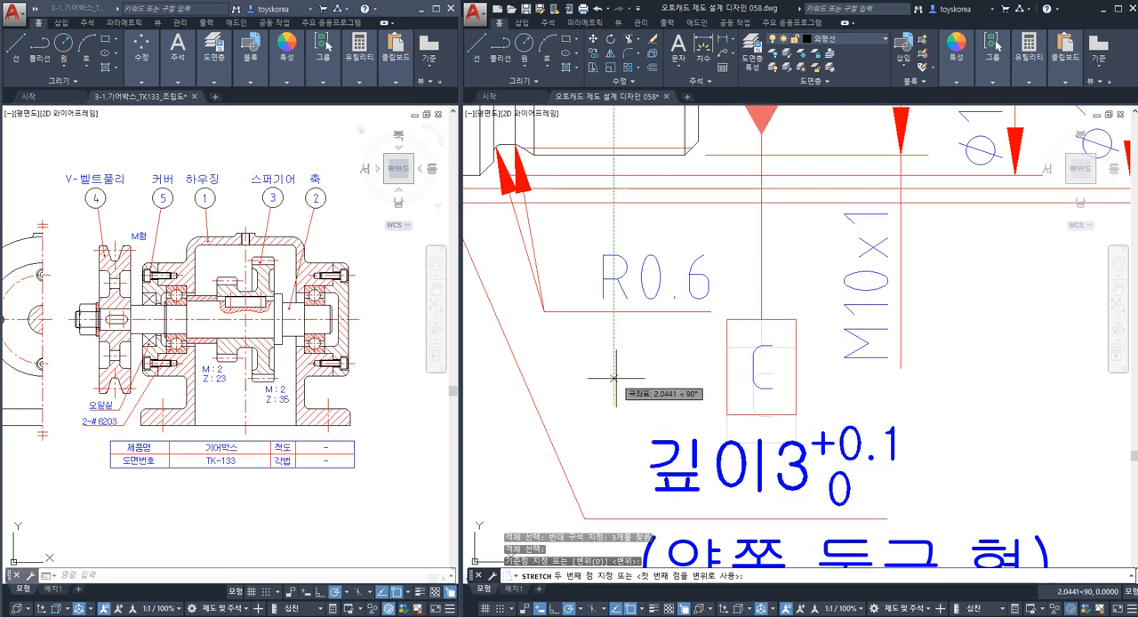
{"action": "left_click", "coordinate": [616, 378]}
{"action": "key", "text": "Escape"}
Move the copied datum C box and leader slightly outward along the centre line, farther from the threaded end.
{"action": "left_click", "coordinate": [817, 346]}
{"action": "left_click", "coordinate": [755, 288]}
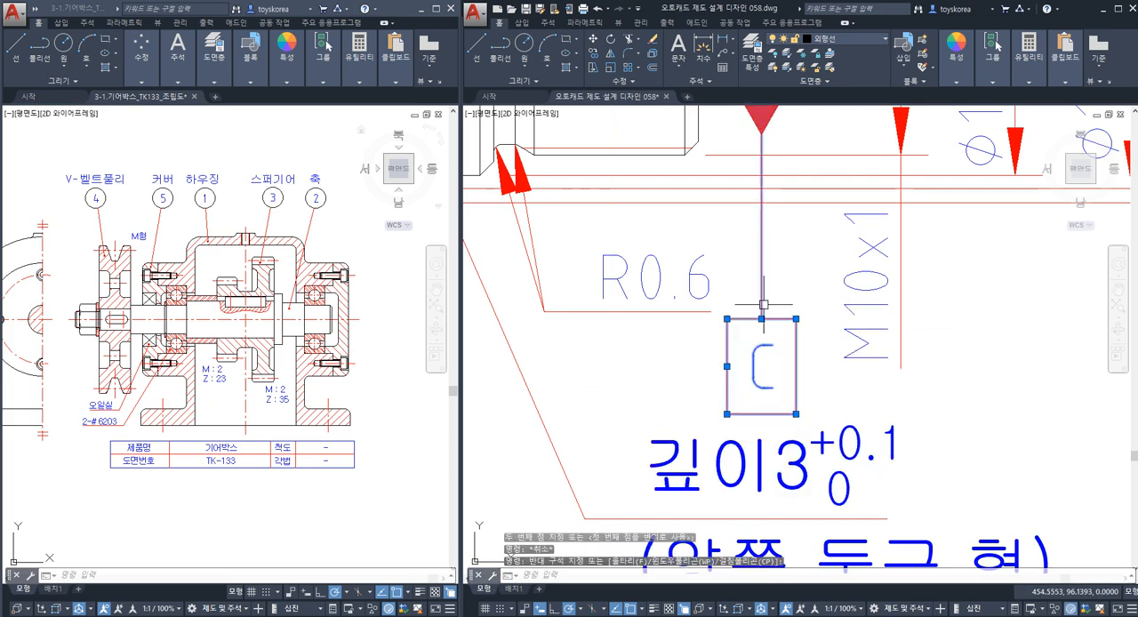
{"action": "scroll", "coordinate": [769, 329], "scroll_direction": "down", "scroll_amount": 3}
{"action": "type", "text": "m"}
{"action": "key", "text": "Return"}
{"action": "scroll", "coordinate": [876, 324], "scroll_direction": "up", "scroll_amount": 2}
{"action": "left_click", "coordinate": [891, 322]}
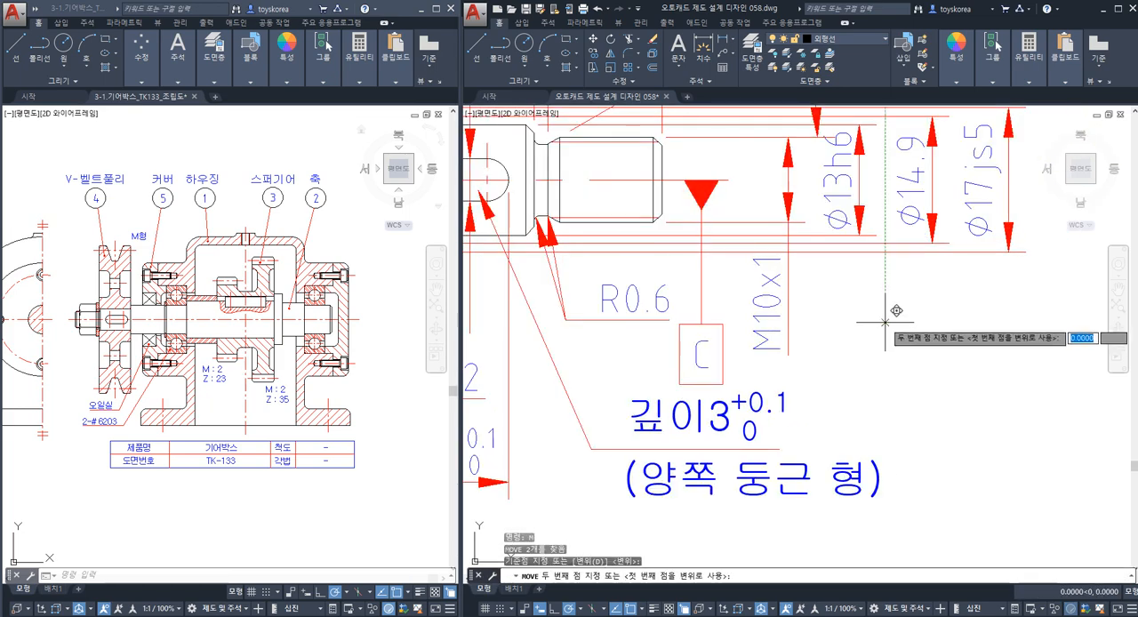
{"action": "key", "text": "Escape"}
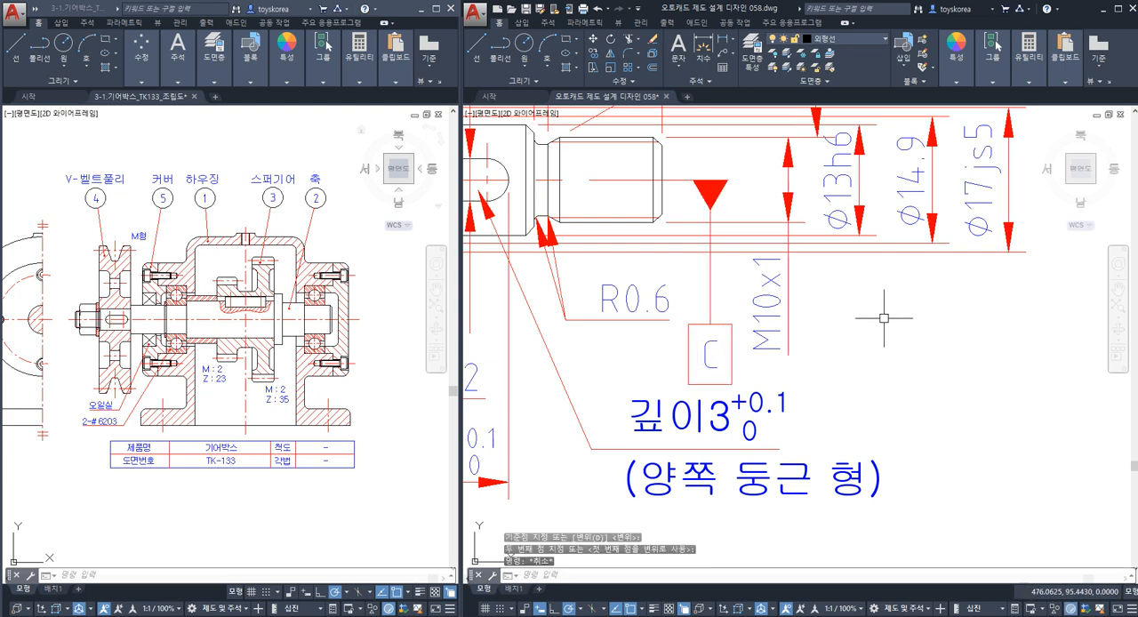
Stretch the centre line's end beyond the threaded end to the outer corner of the datum triangle.
{"action": "scroll", "coordinate": [754, 180], "scroll_direction": "up", "scroll_amount": 4}
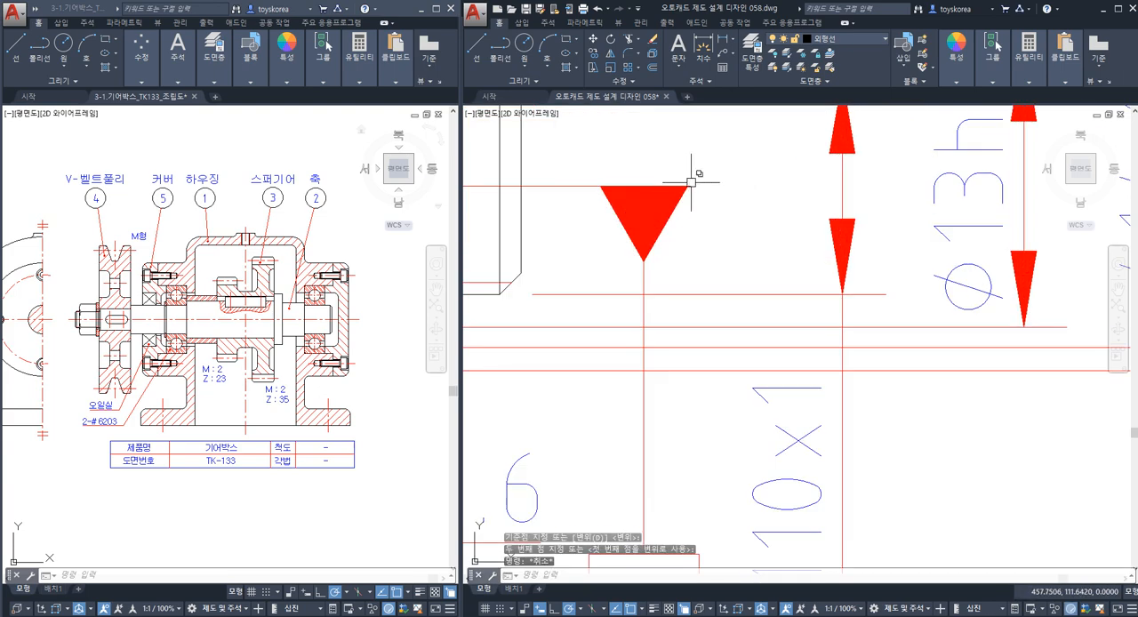
{"action": "key", "text": "Escape"}
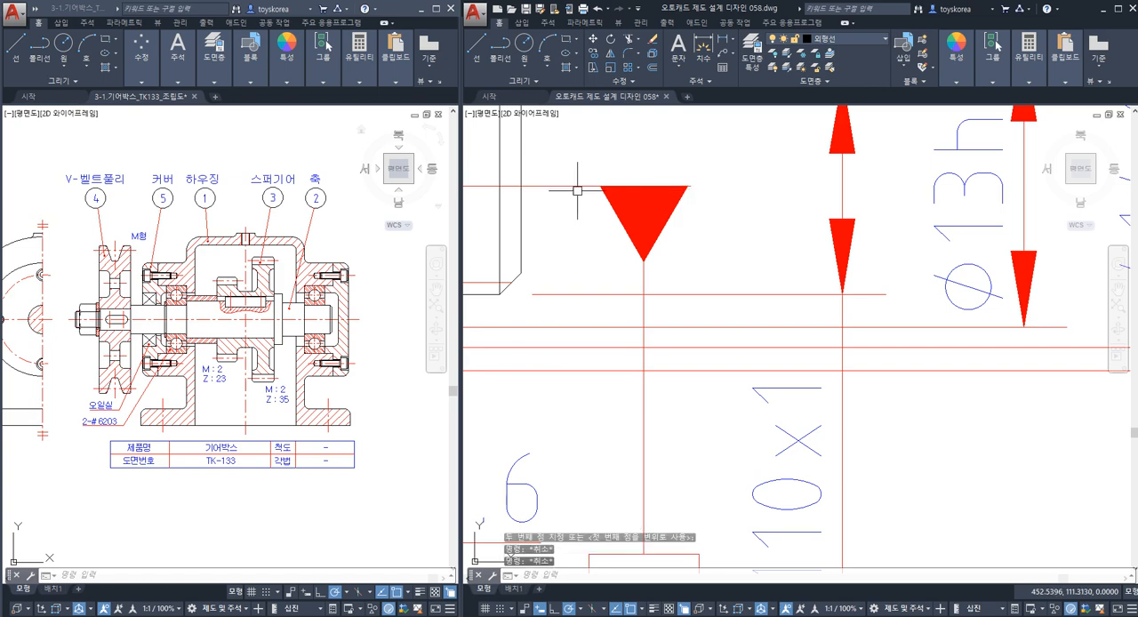
{"action": "left_click", "coordinate": [656, 185]}
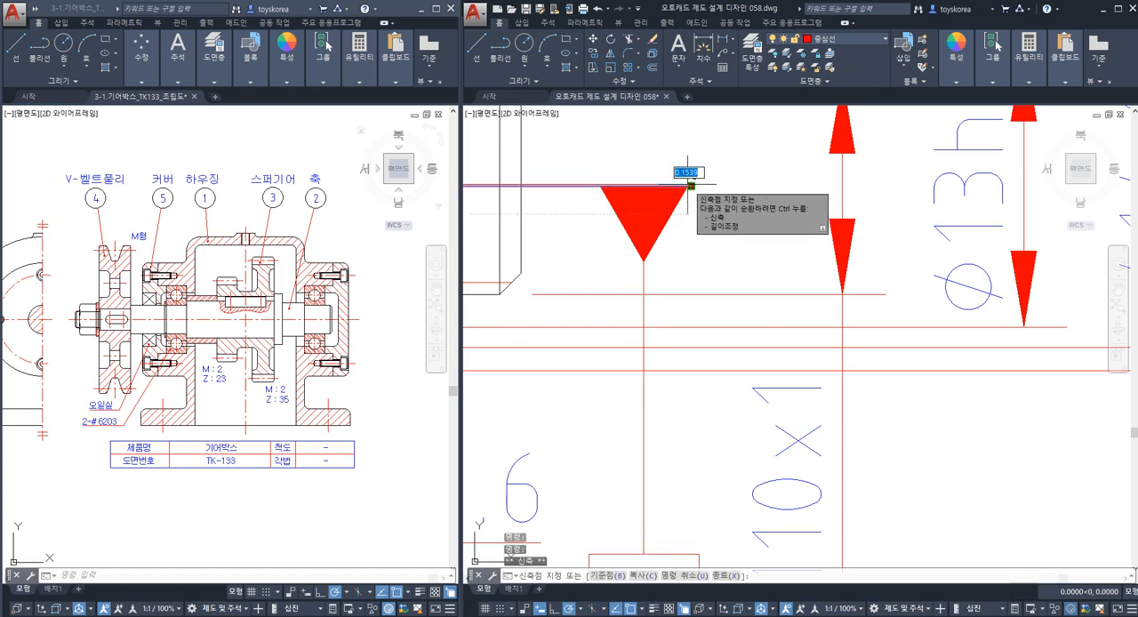
{"action": "left_click", "coordinate": [692, 186]}
{"action": "scroll", "coordinate": [710, 210], "scroll_direction": "down", "scroll_amount": 4}
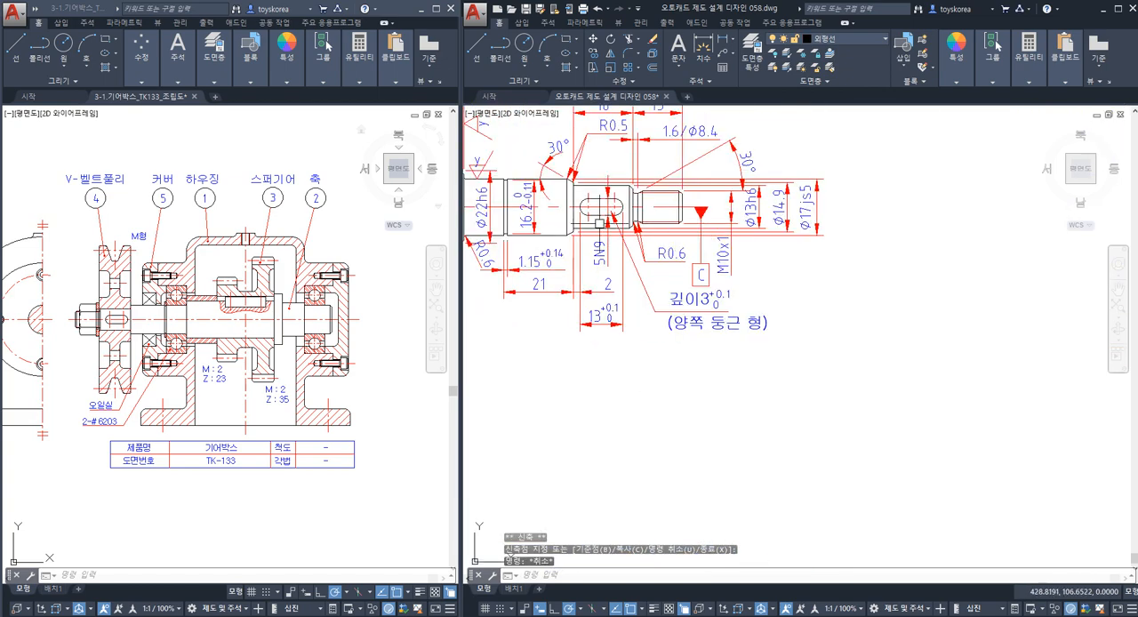
Stretch the centre line's end at the centre-hole side to the outer corner of its datum triangle and save the drawing.
{"action": "middle_click_drag", "start_coordinate": [601, 216], "coordinate": [789, 250]}
{"action": "scroll", "coordinate": [789, 249], "scroll_direction": "down", "scroll_amount": 2}
{"action": "scroll", "coordinate": [615, 253], "scroll_direction": "up", "scroll_amount": 1}
{"action": "scroll", "coordinate": [614, 253], "scroll_direction": "up", "scroll_amount": 8}
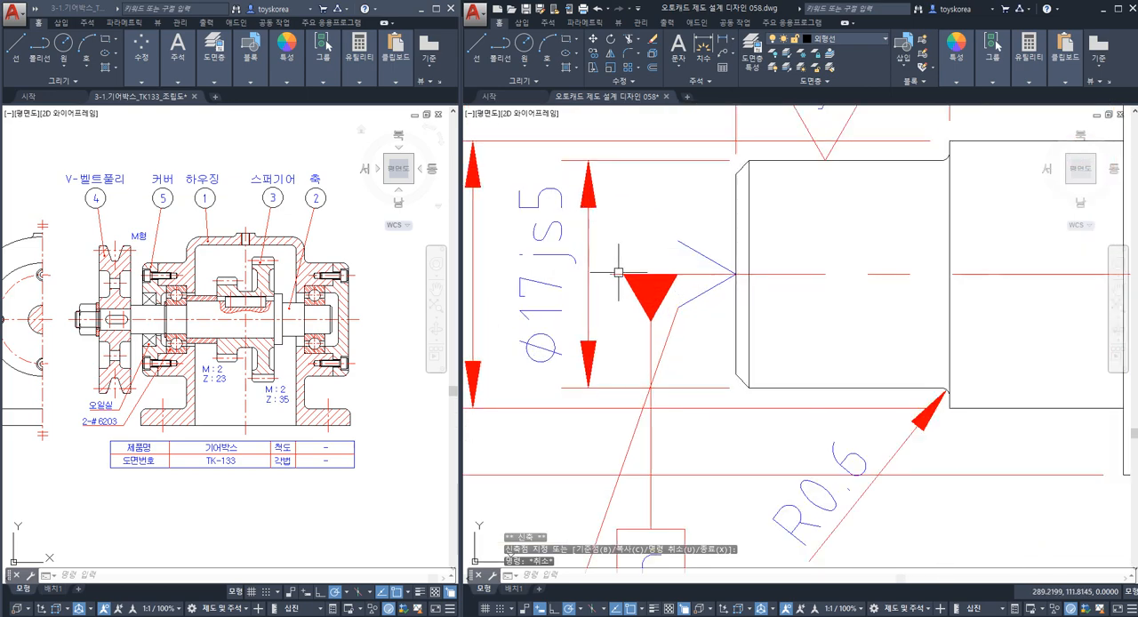
{"action": "left_click", "coordinate": [623, 272]}
{"action": "left_click", "coordinate": [610, 274]}
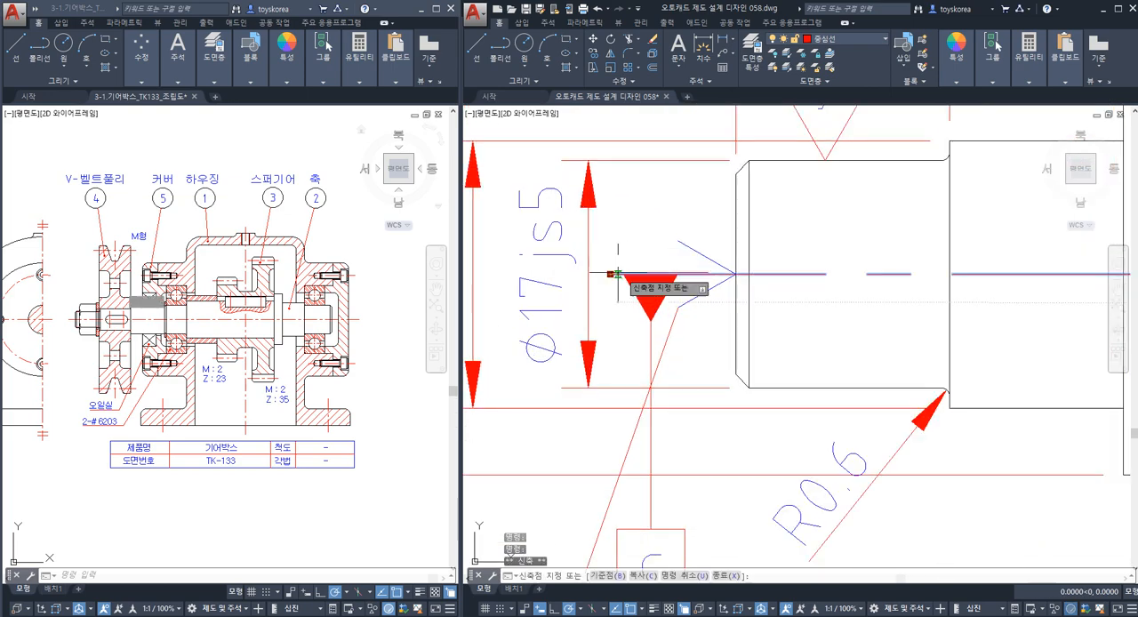
{"action": "key", "text": "Escape"}
{"action": "key", "text": "Escape"}
{"action": "scroll", "coordinate": [595, 327], "scroll_direction": "down", "scroll_amount": 5}
{"action": "scroll", "coordinate": [596, 326], "scroll_direction": "up", "scroll_amount": 1}
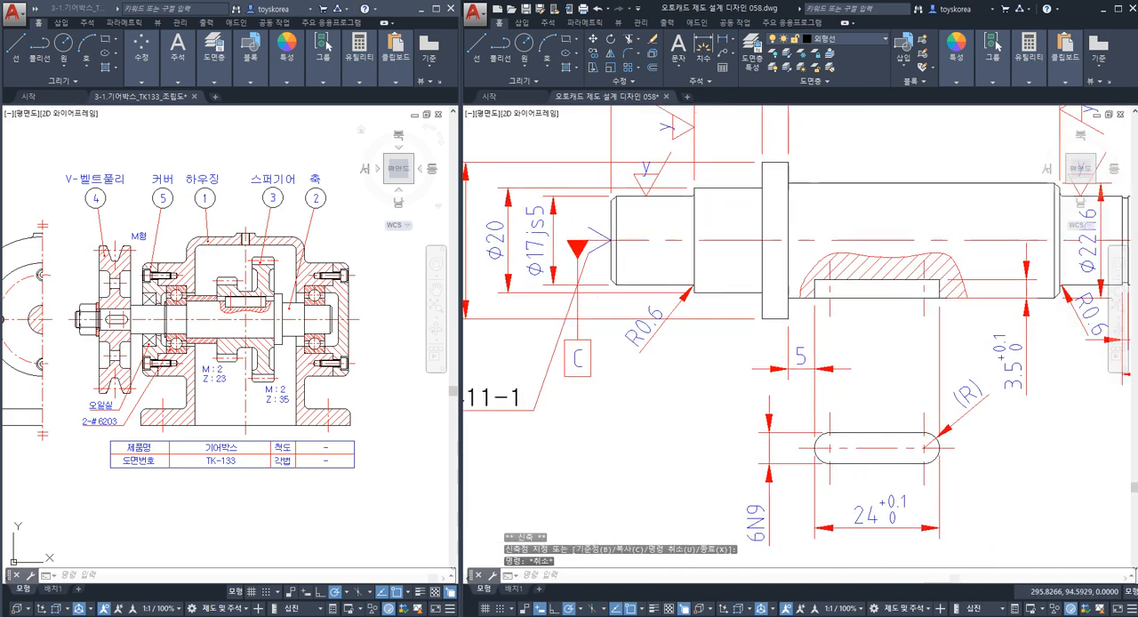
{"action": "scroll", "coordinate": [596, 326], "scroll_direction": "down", "scroll_amount": 1}
{"action": "key", "text": "ctrl+s"}
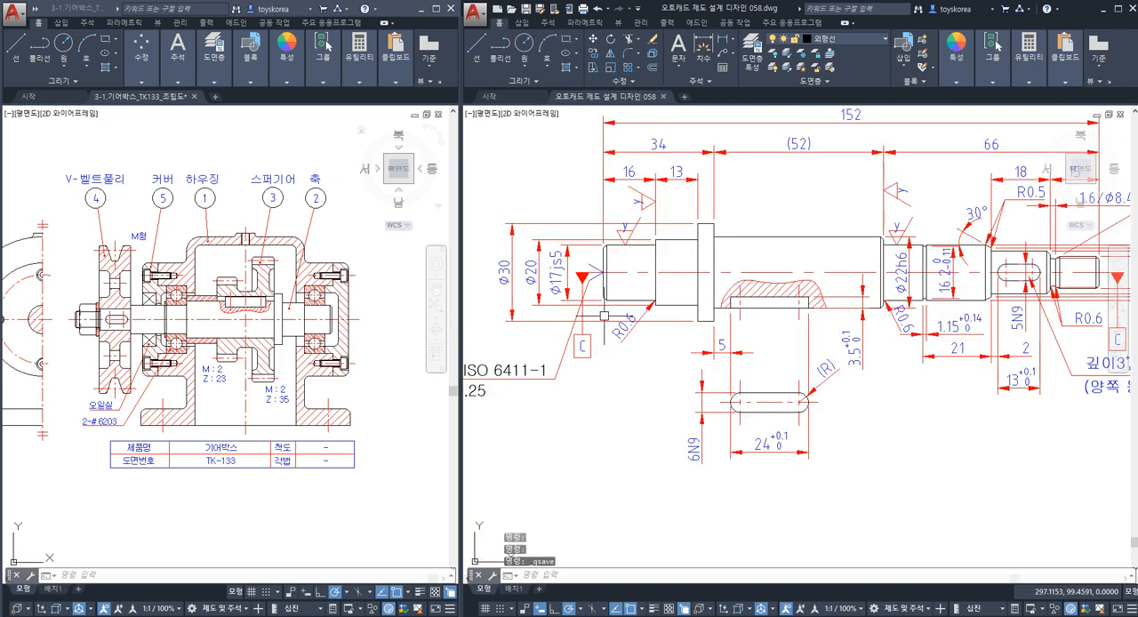
{"action": "scroll", "coordinate": [591, 289], "scroll_direction": "down", "scroll_amount": 2}
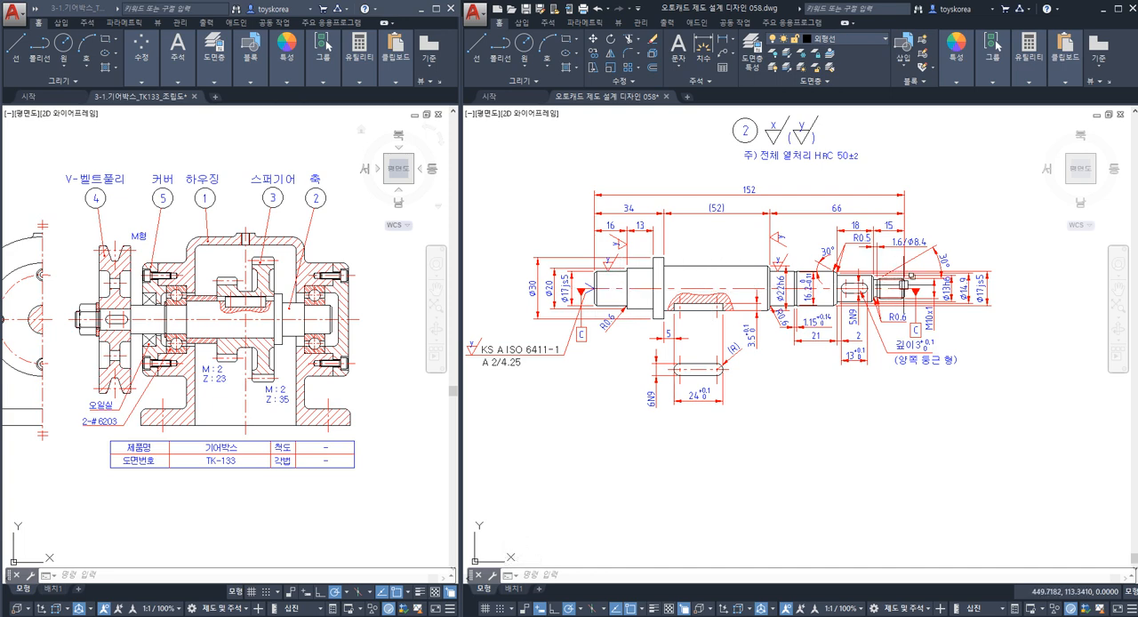
{"action": "left_click", "coordinate": [746, 287]}
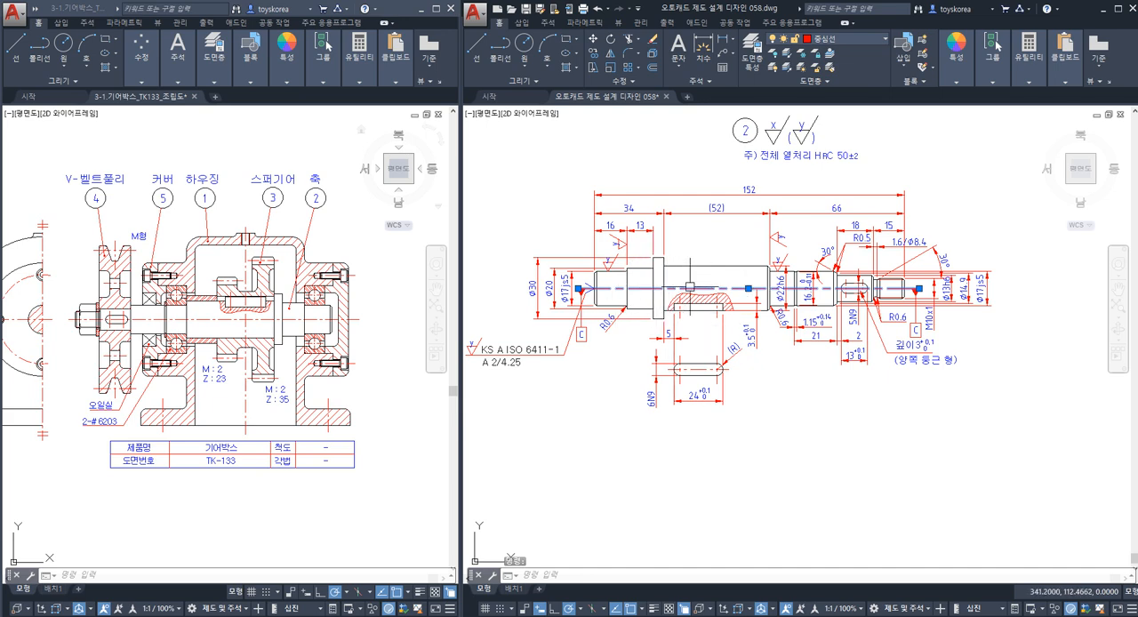
{"action": "scroll", "coordinate": [662, 276], "scroll_direction": "up", "scroll_amount": 2}
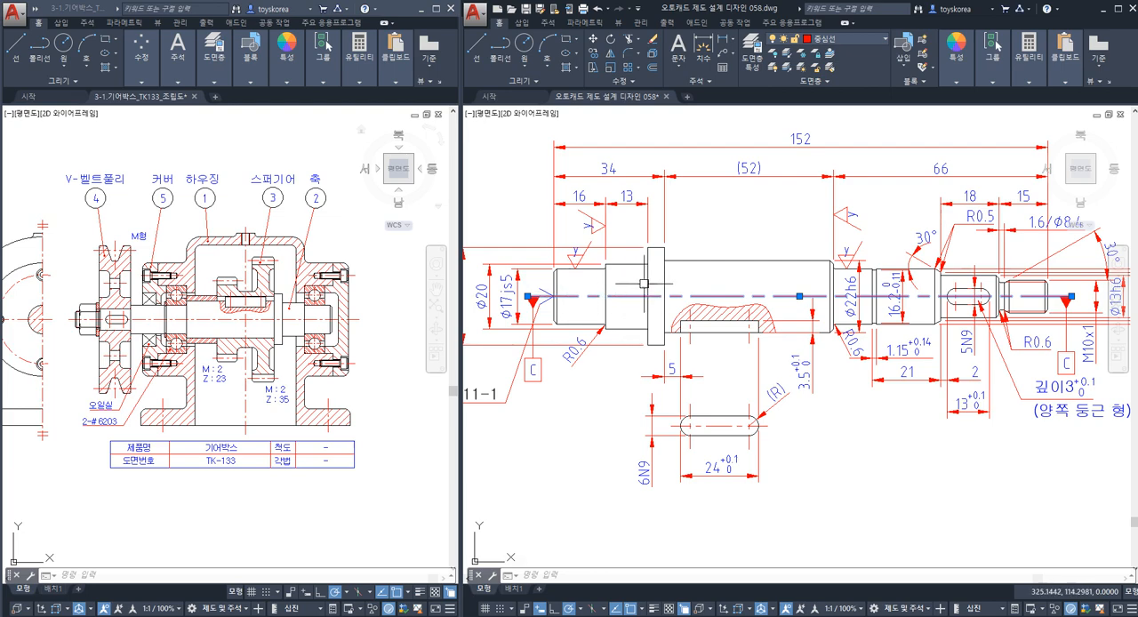
{"action": "key", "text": "Escape"}
{"action": "scroll", "coordinate": [702, 301], "scroll_direction": "down", "scroll_amount": 2}
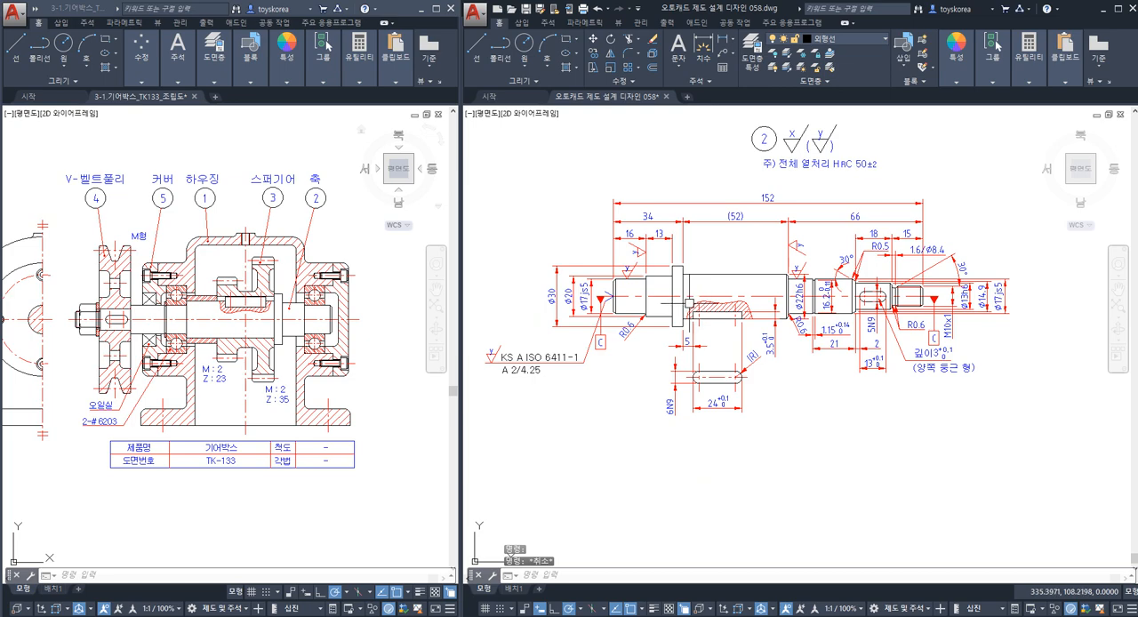
Examine the shaft's stepped end at the centre hole, highlighting the outlines of the Ø20 section and the Ø30 collar.
{"action": "scroll", "coordinate": [689, 303], "scroll_direction": "up", "scroll_amount": 2}
{"action": "scroll", "coordinate": [676, 302], "scroll_direction": "down", "scroll_amount": 3}
{"action": "scroll", "coordinate": [639, 298], "scroll_direction": "up", "scroll_amount": 1}
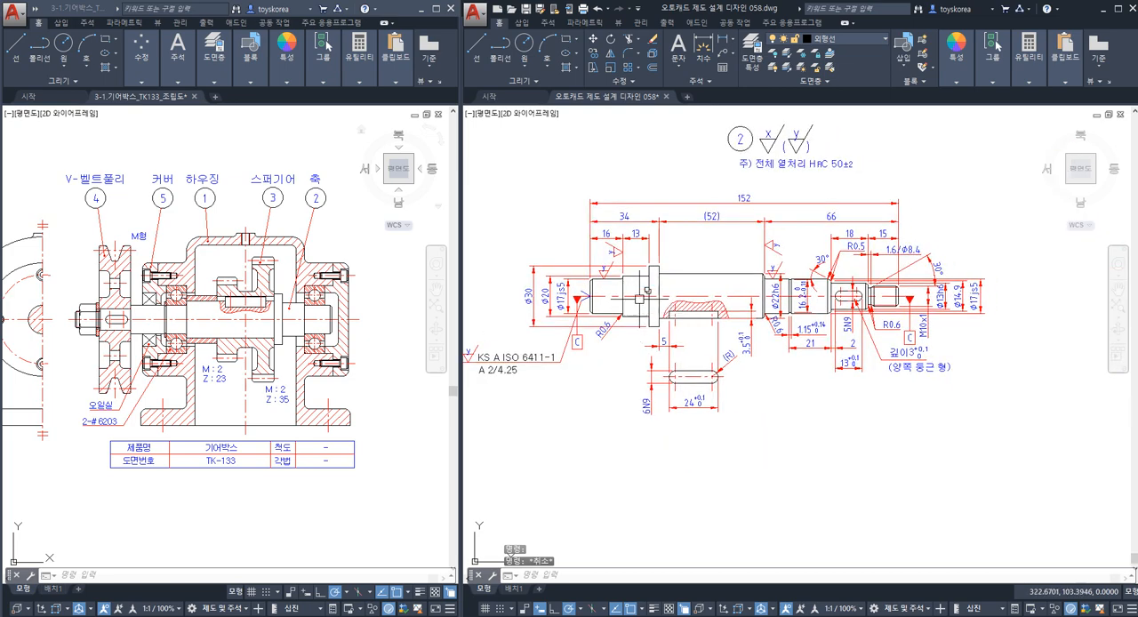
{"action": "scroll", "coordinate": [647, 289], "scroll_direction": "up", "scroll_amount": 2}
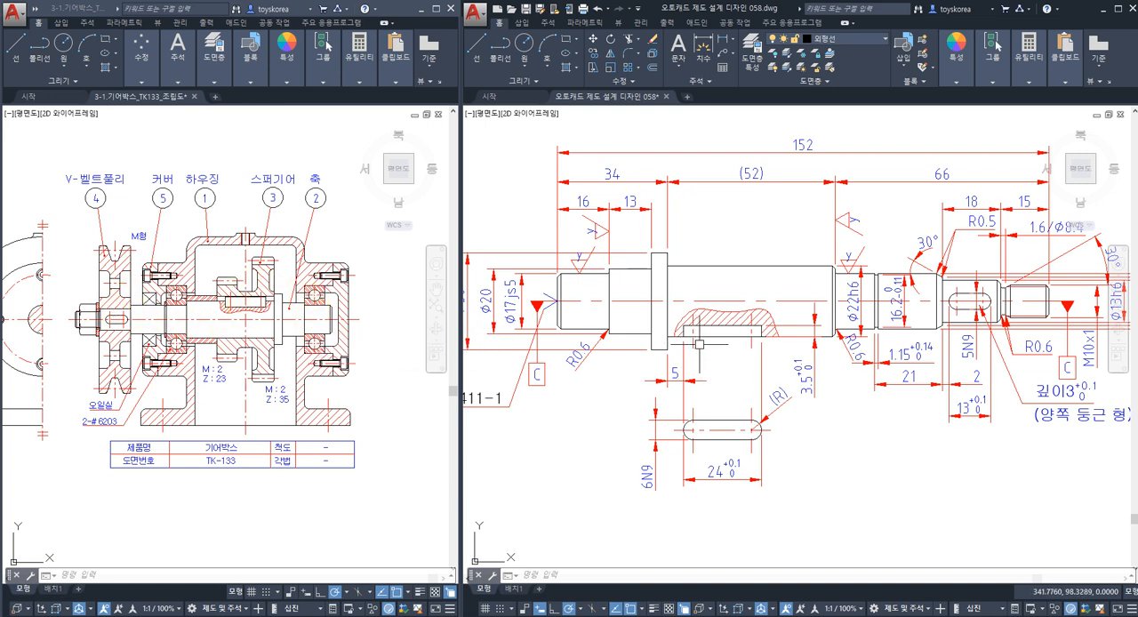
{"action": "scroll", "coordinate": [736, 360], "scroll_direction": "down", "scroll_amount": 3}
{"action": "scroll", "coordinate": [704, 374], "scroll_direction": "up", "scroll_amount": 2}
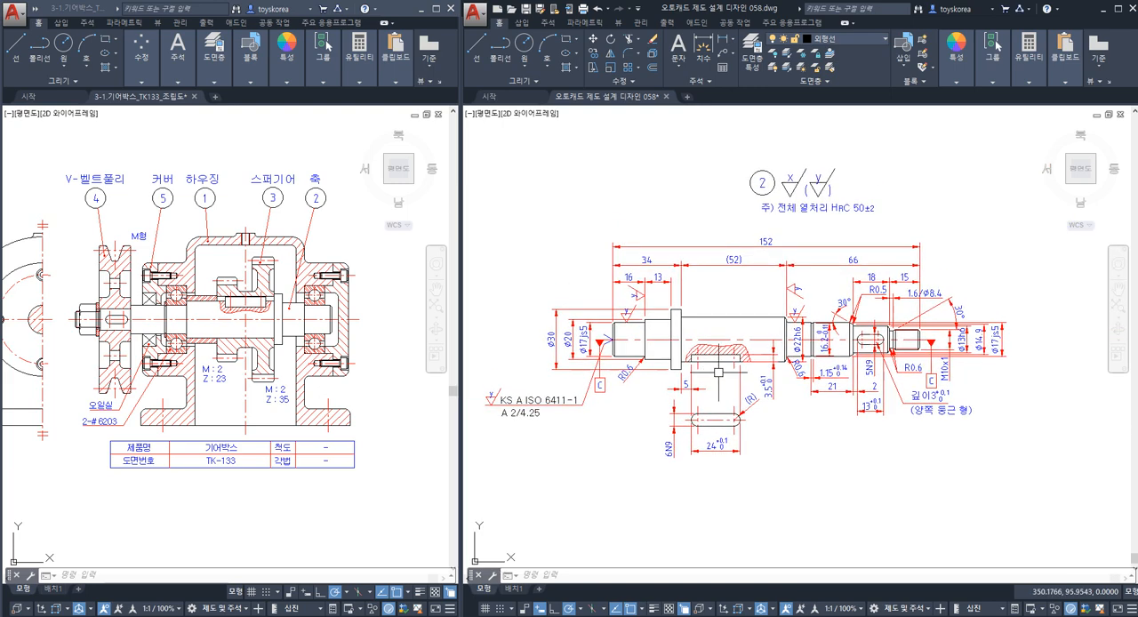
{"action": "scroll", "coordinate": [625, 375], "scroll_direction": "up", "scroll_amount": 2}
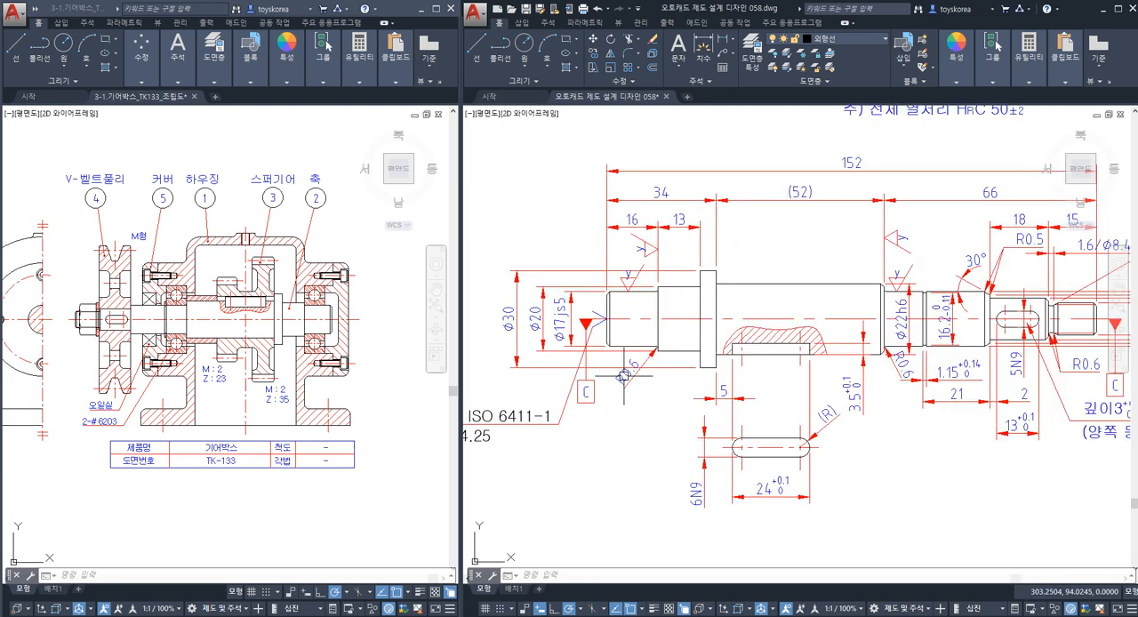
{"action": "middle_click_drag", "start_coordinate": [633, 372], "coordinate": [601, 367]}
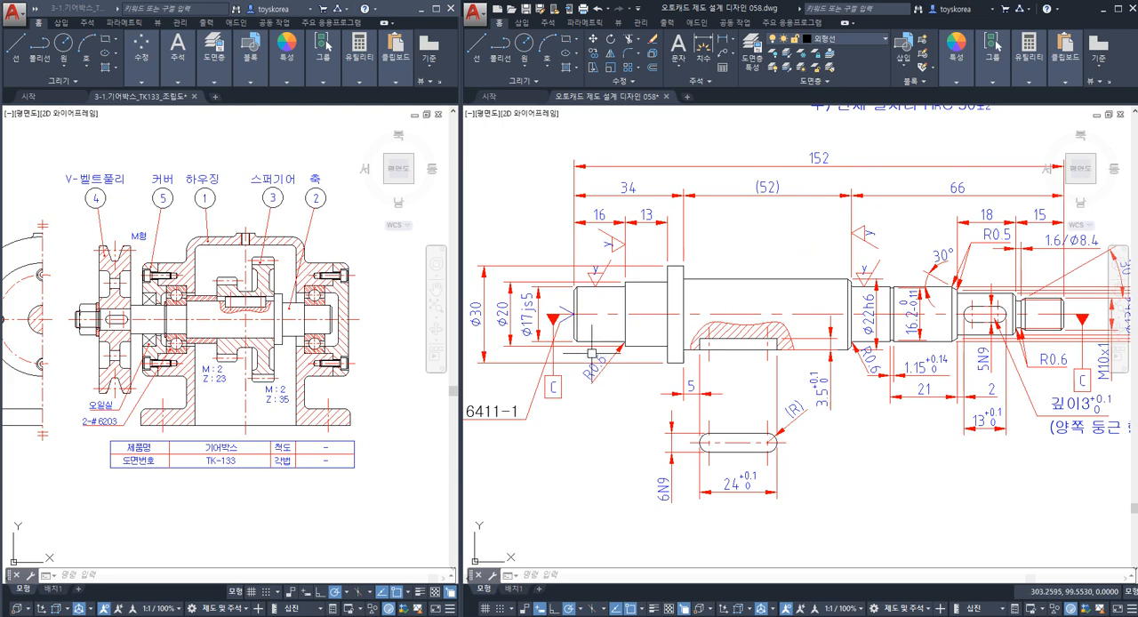
{"action": "middle_click_drag", "start_coordinate": [604, 349], "coordinate": [611, 355]}
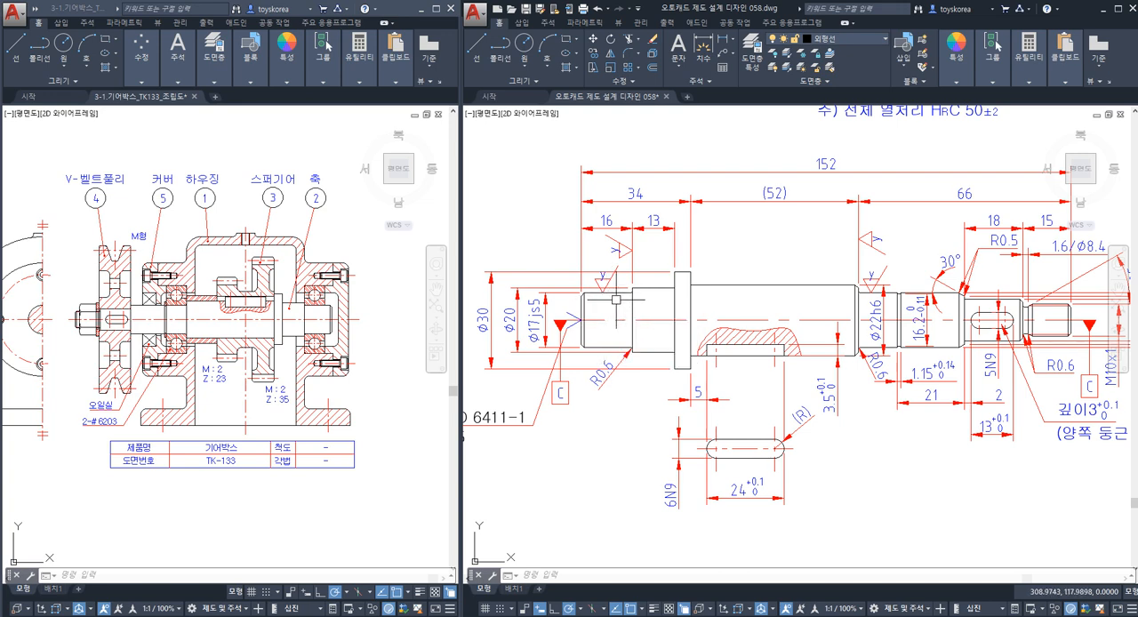
{"action": "middle_click_drag", "start_coordinate": [681, 321], "coordinate": [675, 321]}
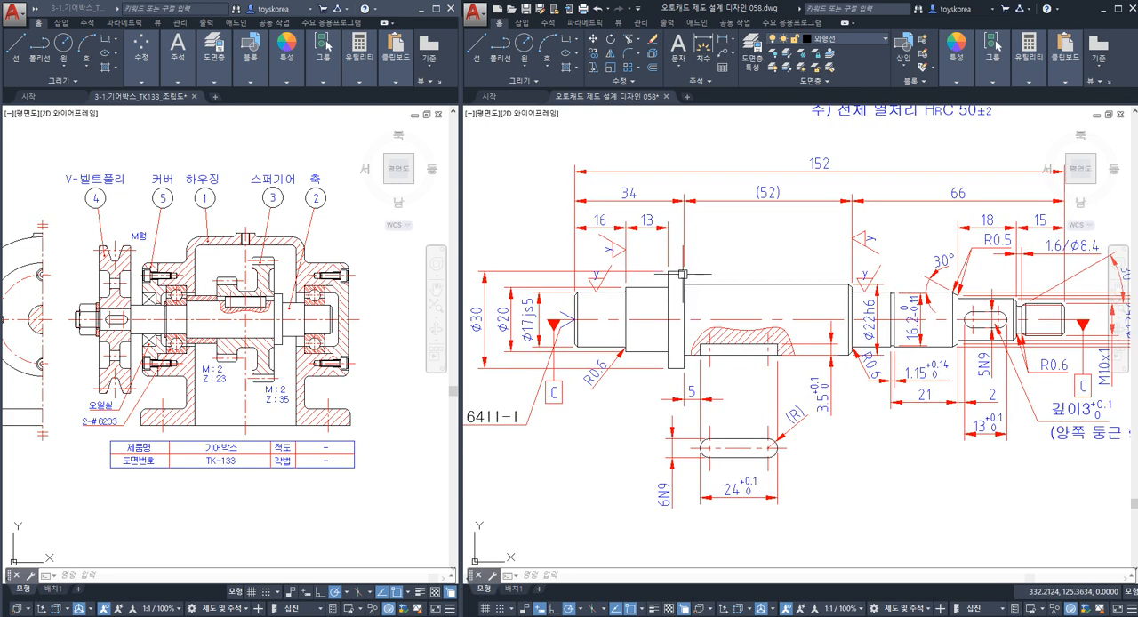
{"action": "left_click", "coordinate": [675, 276]}
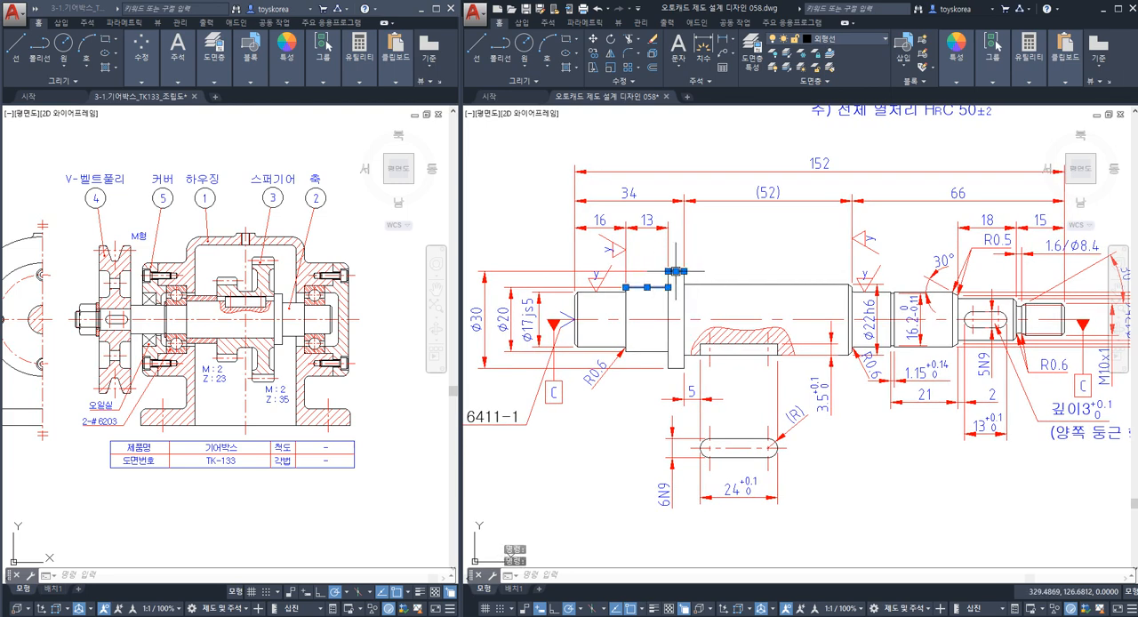
{"action": "left_click", "coordinate": [656, 350]}
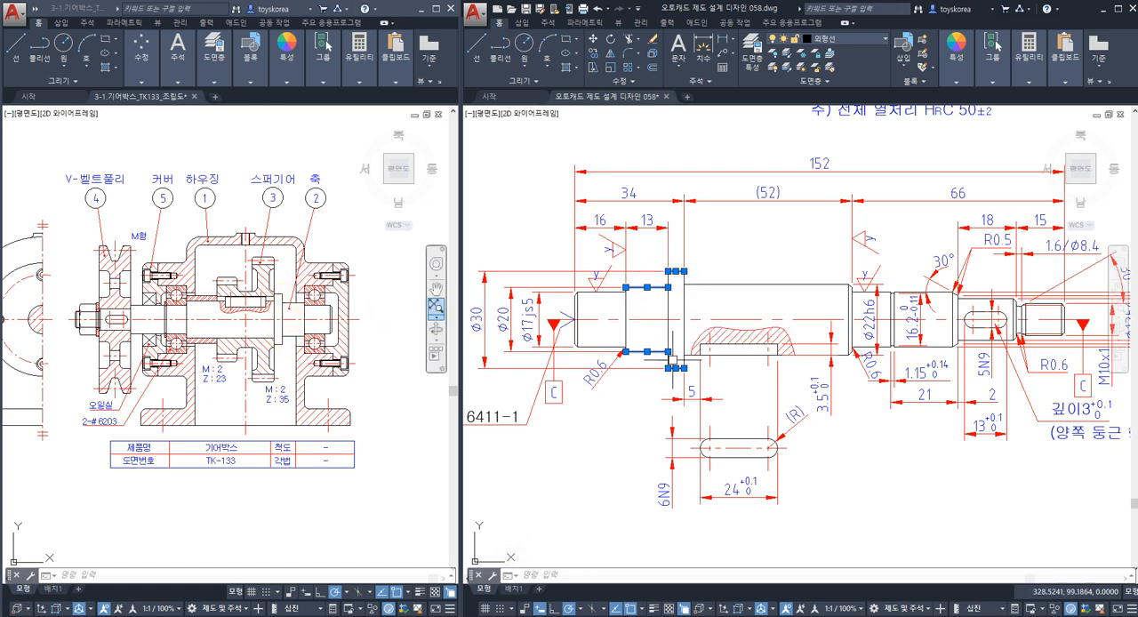
{"action": "scroll", "coordinate": [673, 271], "scroll_direction": "up", "scroll_amount": 4}
{"action": "key", "text": "Escape"}
Try to tilt the Ø30 collar's upper edge by stretching its end nearest the centre hole about 0.53 mm straight up.
{"action": "left_click", "coordinate": [673, 275]}
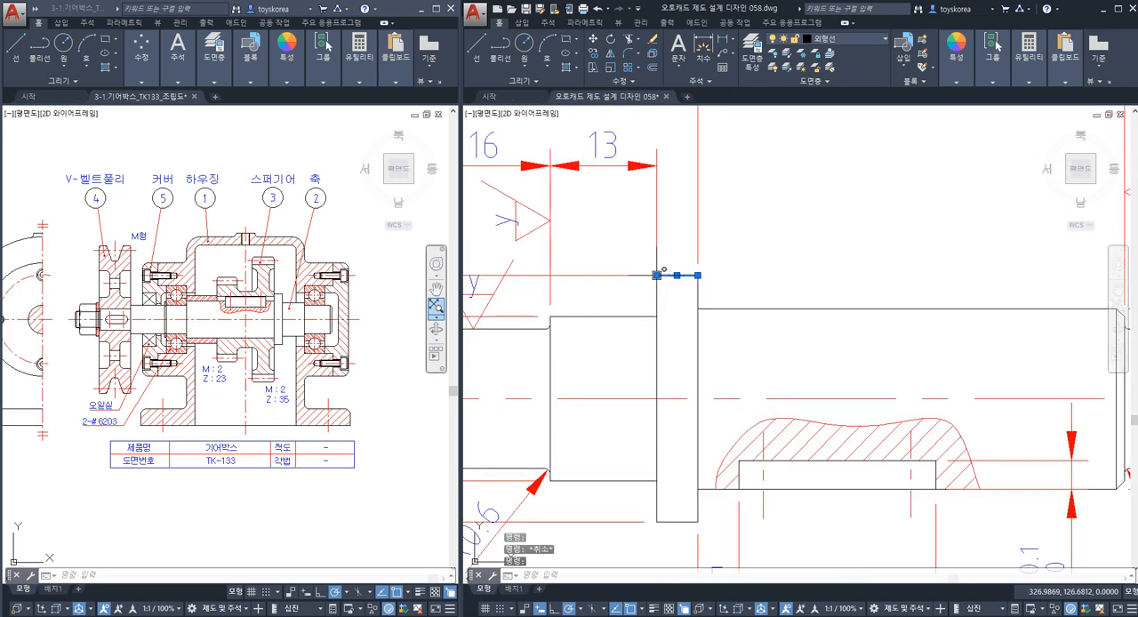
{"action": "left_click", "coordinate": [658, 274]}
{"action": "scroll", "coordinate": [659, 275], "scroll_direction": "up", "scroll_amount": 2}
{"action": "scroll", "coordinate": [649, 269], "scroll_direction": "up", "scroll_amount": 5}
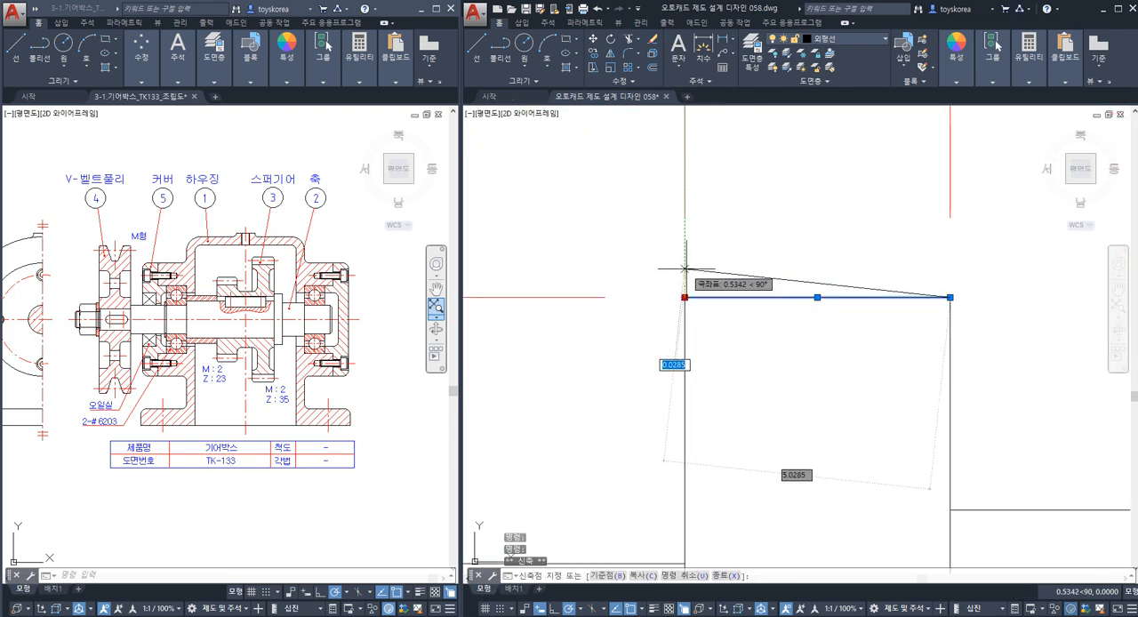
{"action": "left_click", "coordinate": [684, 269]}
{"action": "key", "text": "Escape"}
{"action": "scroll", "coordinate": [684, 269], "scroll_direction": "down", "scroll_amount": 4}
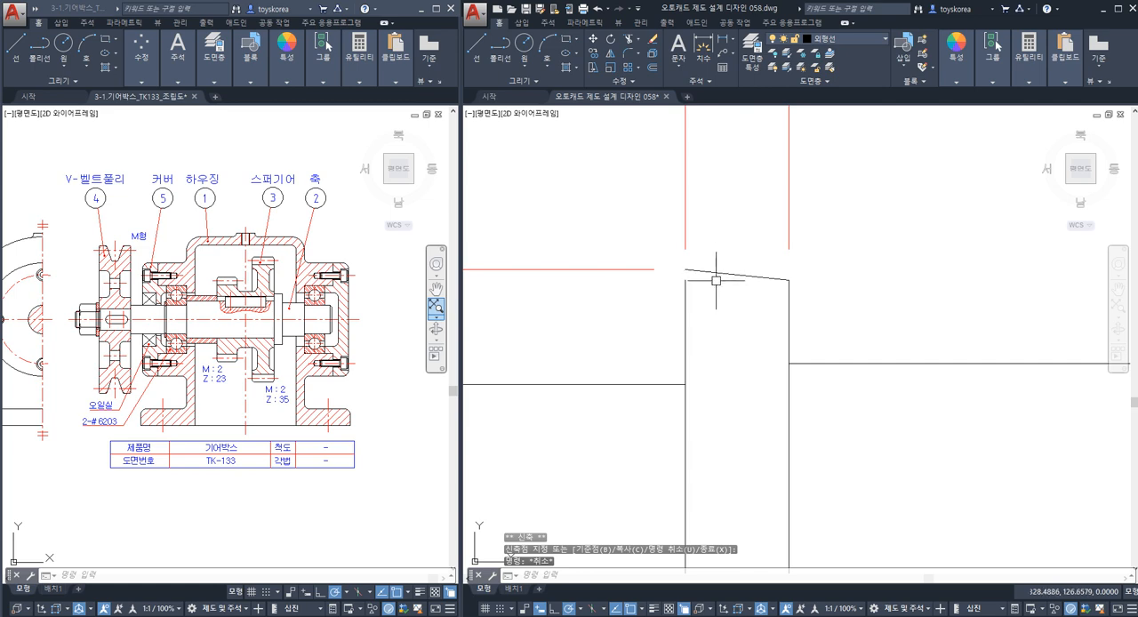
{"action": "scroll", "coordinate": [672, 381], "scroll_direction": "down", "scroll_amount": 4}
{"action": "scroll", "coordinate": [650, 437], "scroll_direction": "up", "scroll_amount": 2}
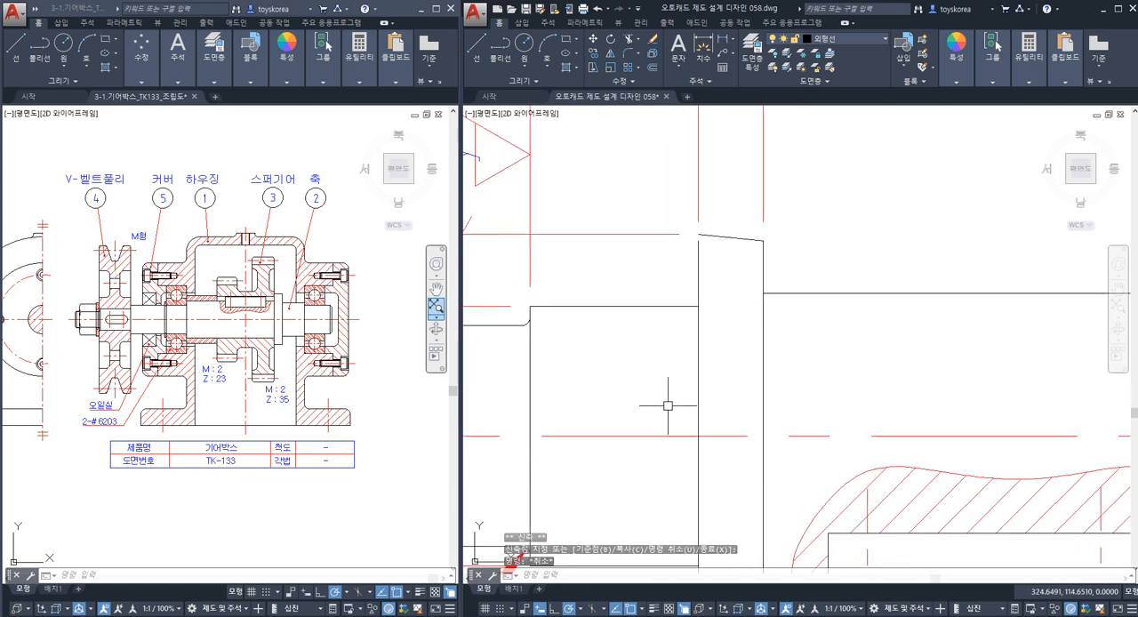
{"action": "left_click", "coordinate": [629, 464]}
{"action": "key", "text": "Escape"}
{"action": "left_click", "coordinate": [615, 452]}
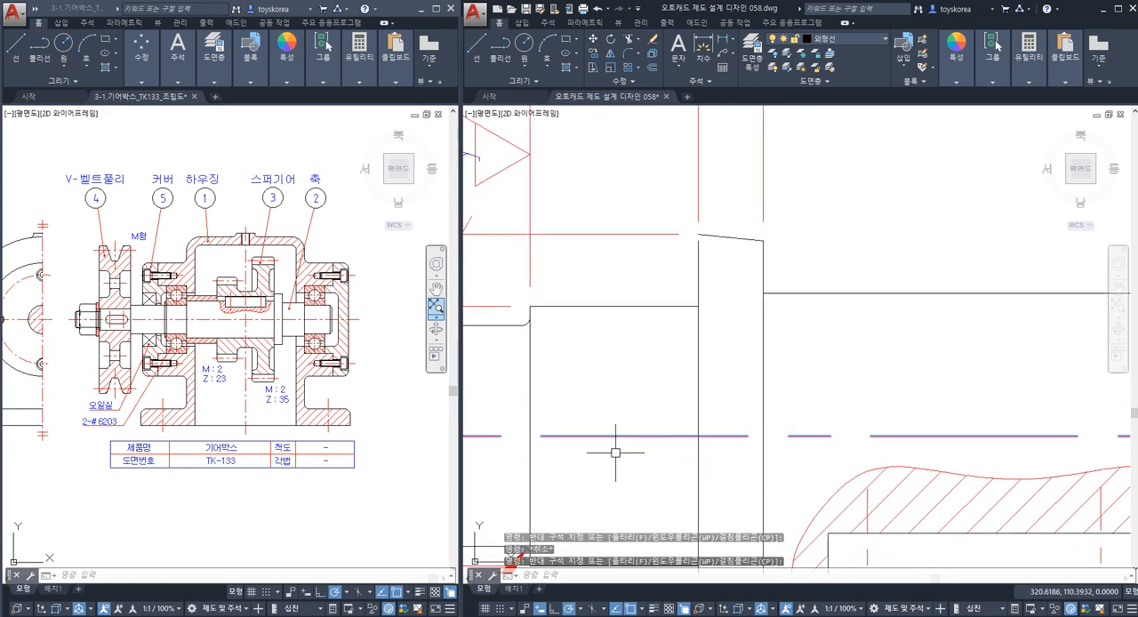
{"action": "key", "text": "Escape"}
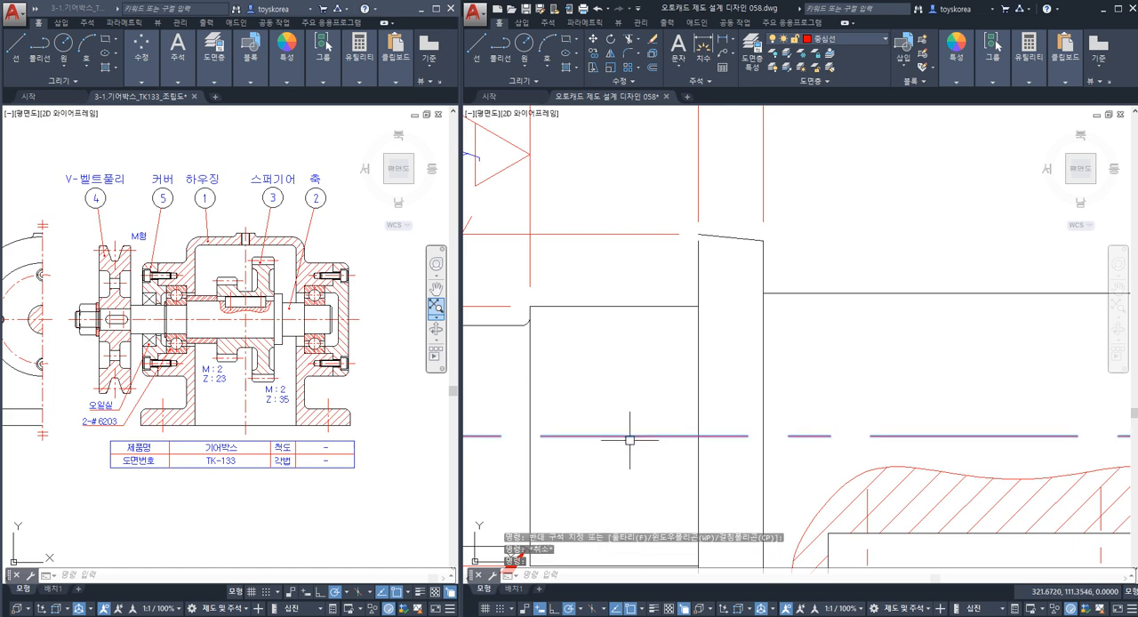
Undo the stretch of the Ø30 collar's upper edge.
{"action": "left_click", "coordinate": [700, 234]}
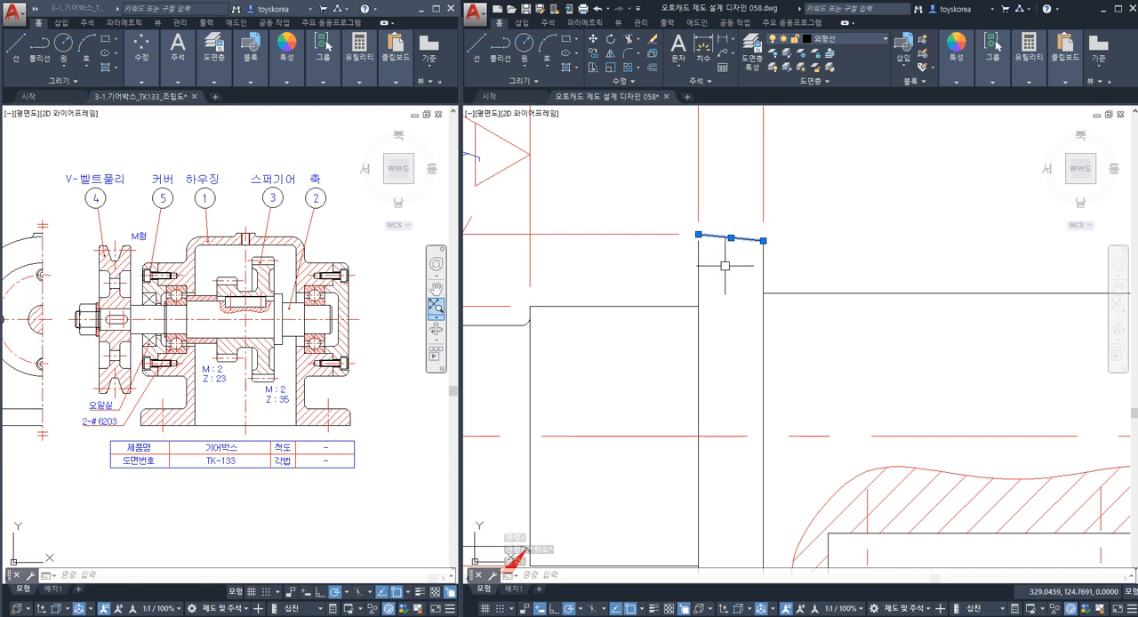
{"action": "key", "text": "Escape"}
{"action": "key", "text": "ctrl+z"}
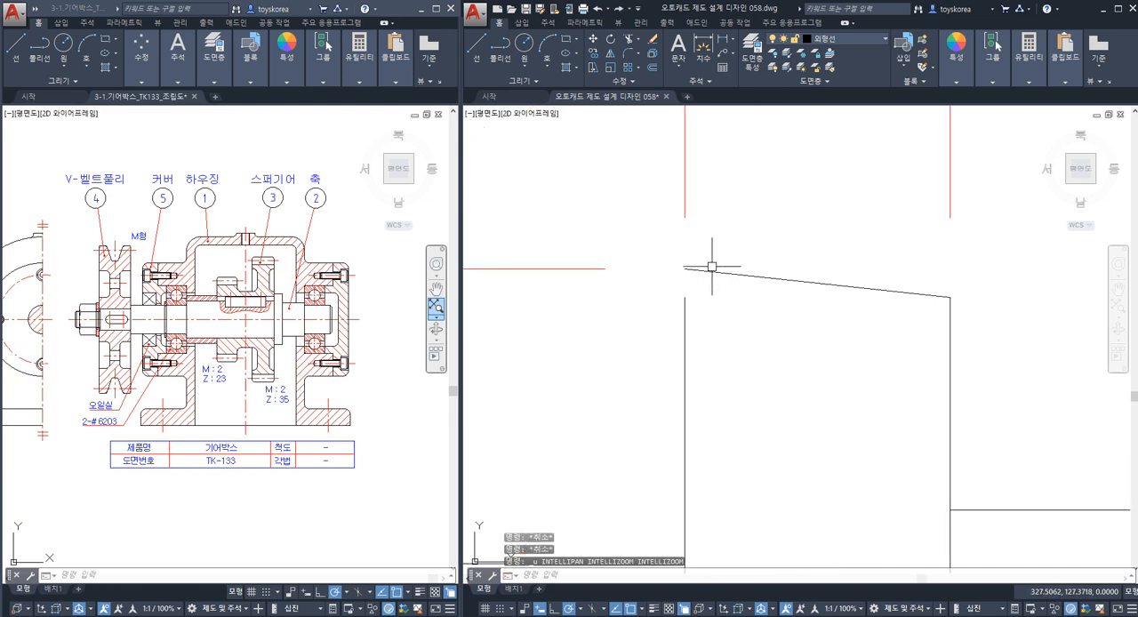
{"action": "key", "text": "ctrl+z"}
{"action": "scroll", "coordinate": [708, 286], "scroll_direction": "down", "scroll_amount": 3}
{"action": "scroll", "coordinate": [702, 319], "scroll_direction": "up", "scroll_amount": 1}
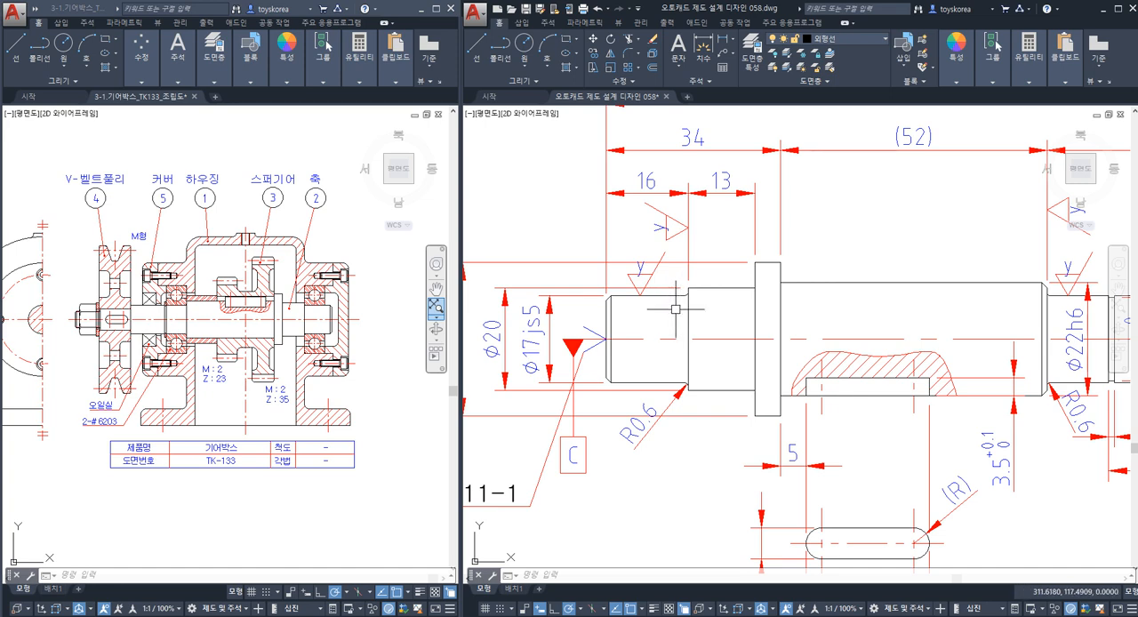
{"action": "key", "text": "Escape"}
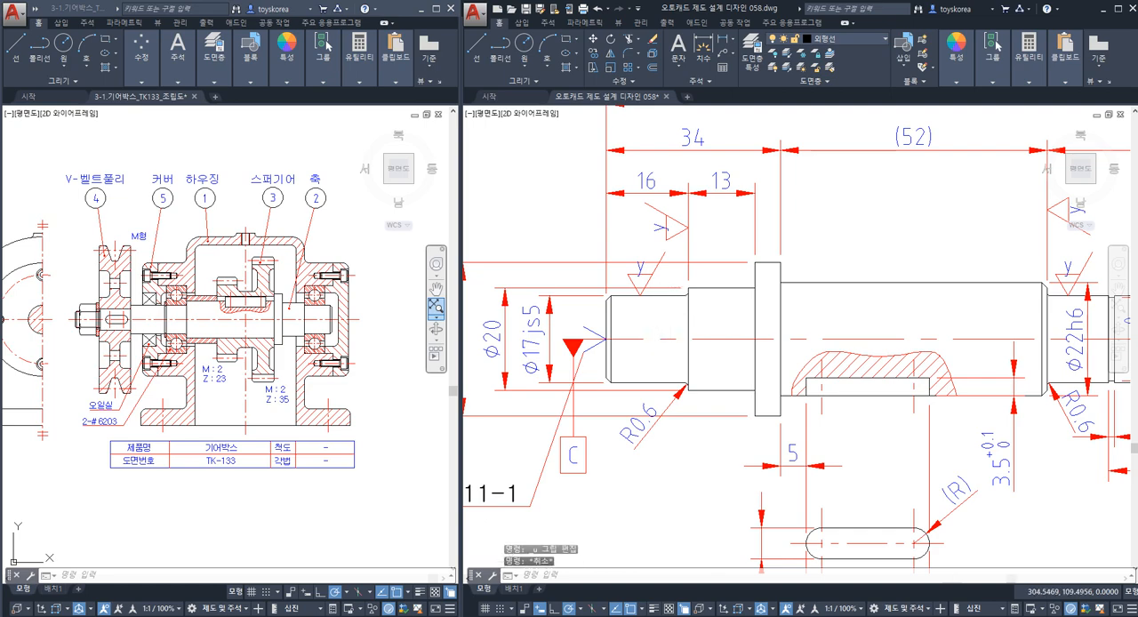
Examine the Ø17js5 journal at the centre-hole end, highlighting its upper and lower outlines.
{"action": "scroll", "coordinate": [673, 309], "scroll_direction": "down", "scroll_amount": 2}
{"action": "middle_click_drag", "start_coordinate": [634, 345], "coordinate": [669, 340]}
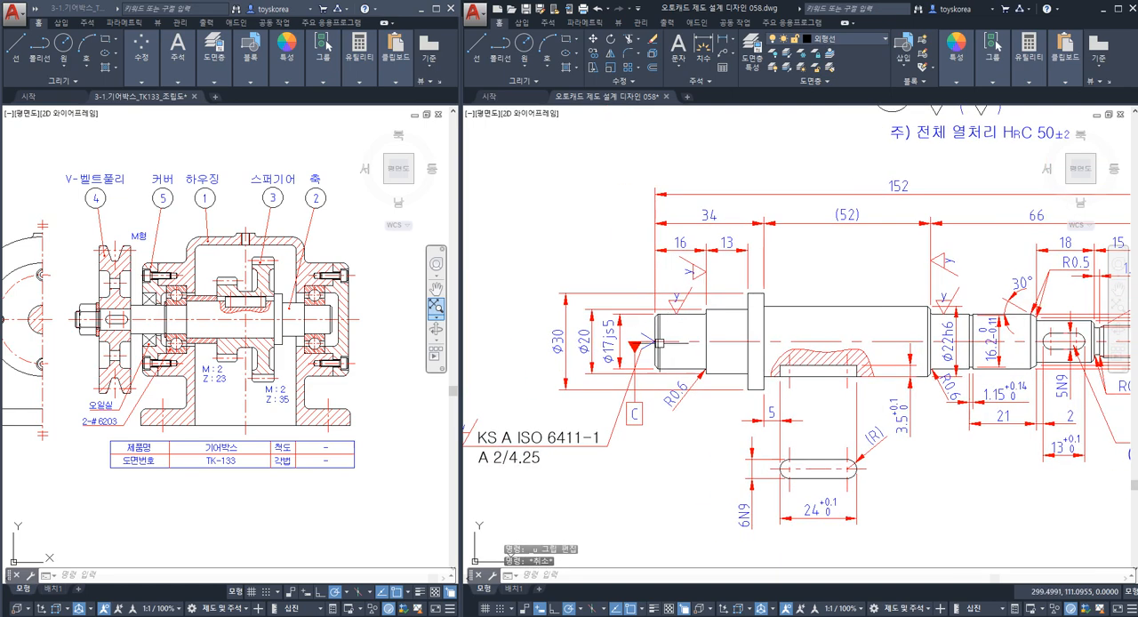
{"action": "scroll", "coordinate": [661, 342], "scroll_direction": "up", "scroll_amount": 2}
{"action": "left_click", "coordinate": [680, 302]}
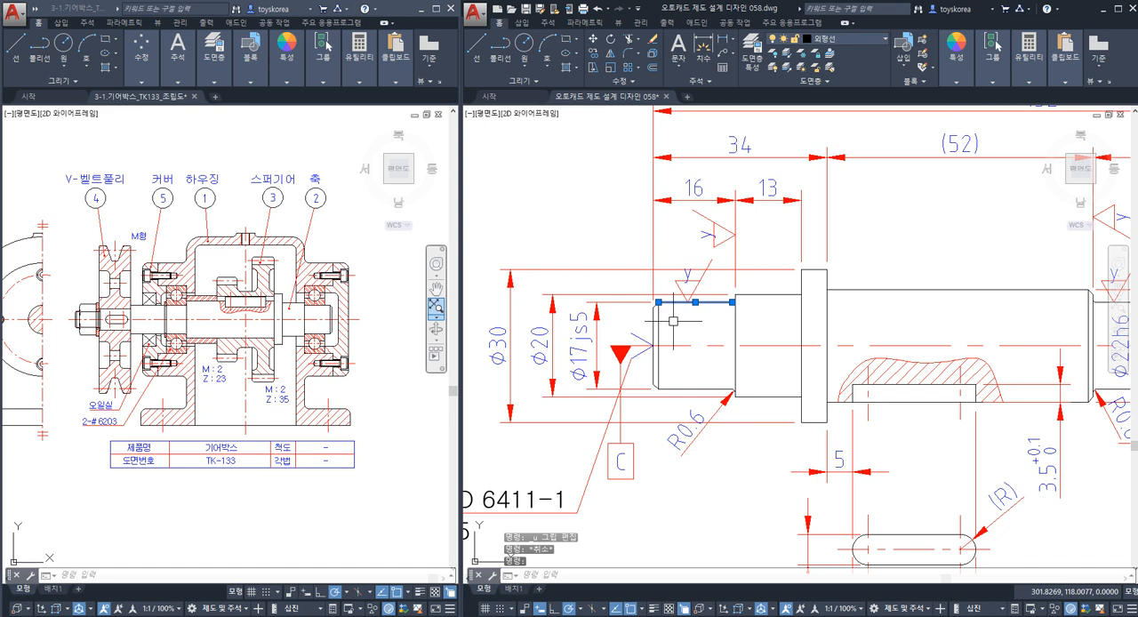
{"action": "left_click", "coordinate": [680, 390]}
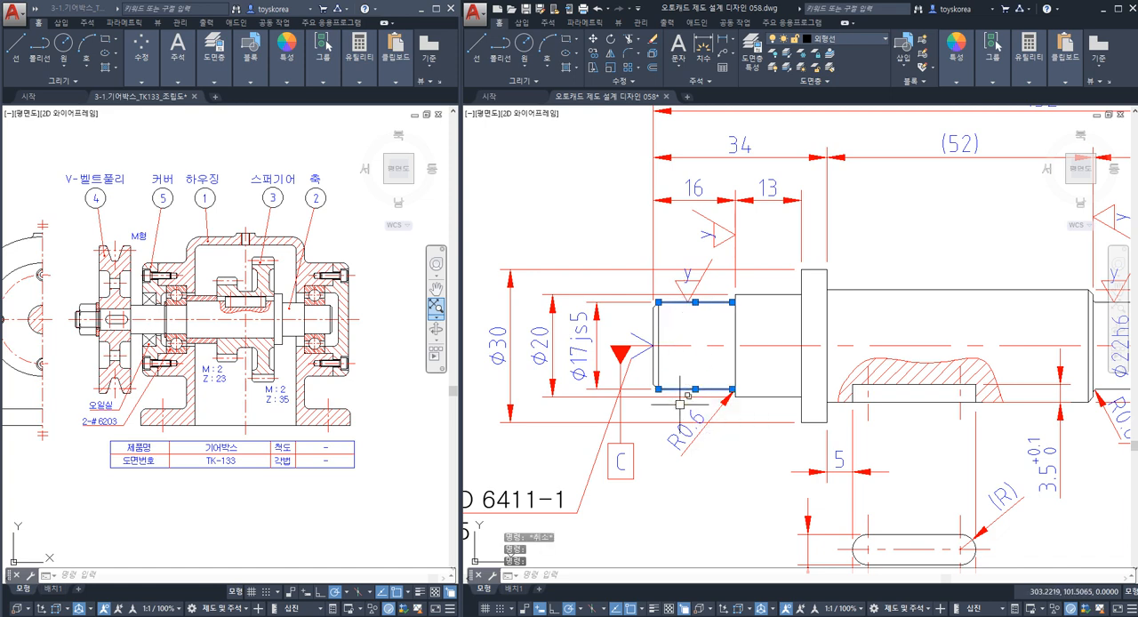
{"action": "key", "text": "Escape"}
{"action": "key", "text": "Escape"}
{"action": "left_click", "coordinate": [681, 302]}
{"action": "left_click", "coordinate": [675, 390]}
{"action": "key", "text": "Escape"}
{"action": "key", "text": "Escape"}
{"action": "left_click", "coordinate": [663, 329]}
{"action": "key", "text": "Escape"}
{"action": "left_click", "coordinate": [675, 302]}
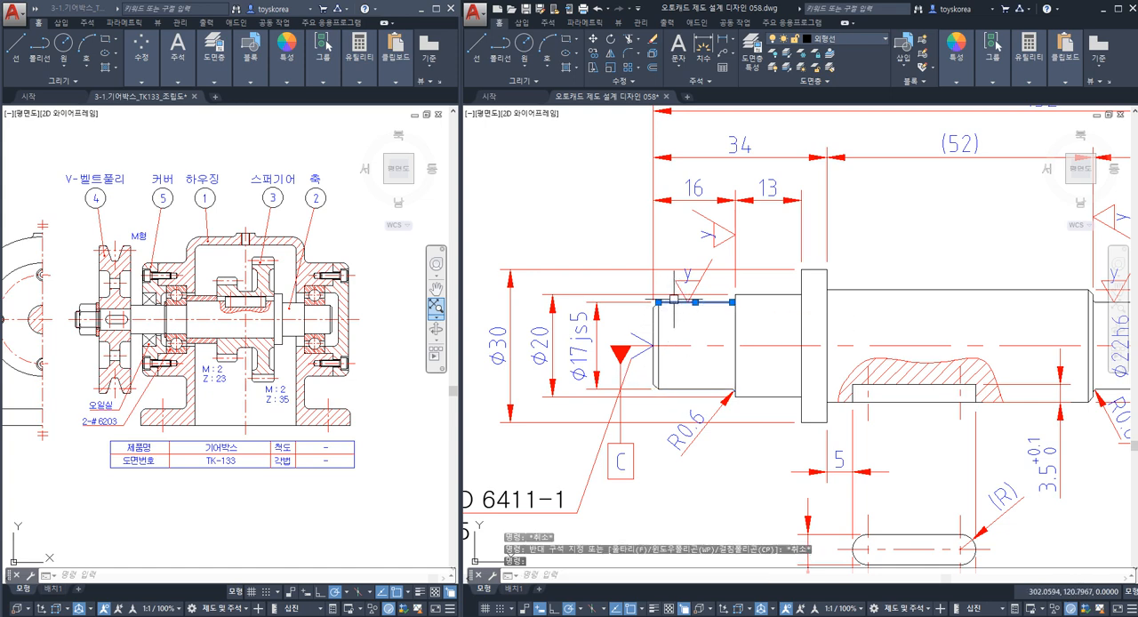
{"action": "left_click", "coordinate": [676, 390]}
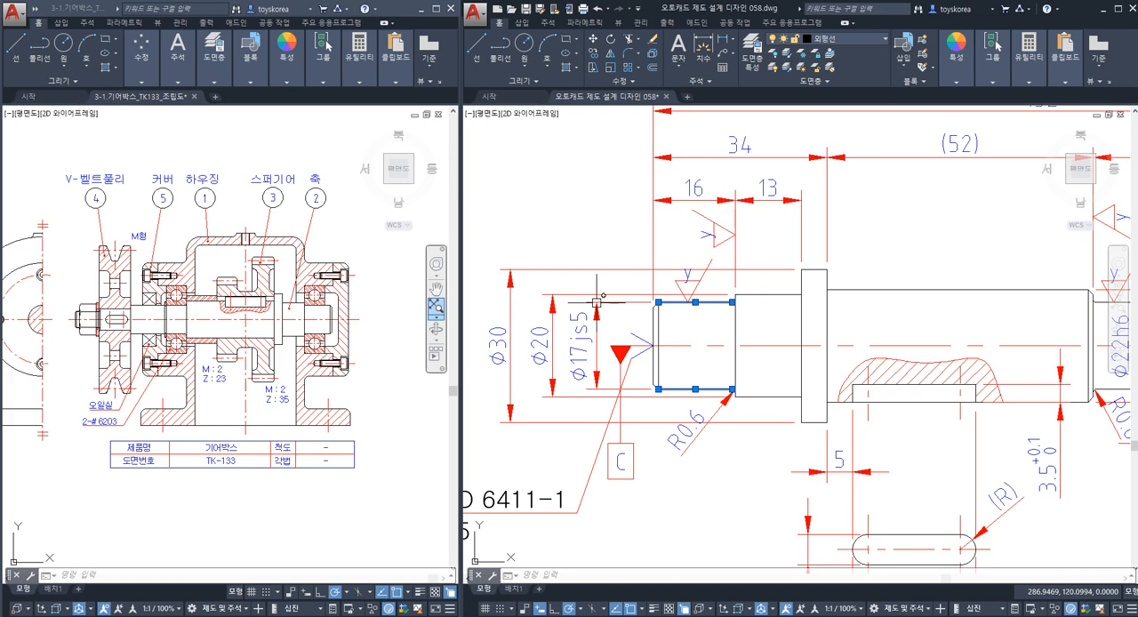
{"action": "key", "text": "Escape"}
{"action": "key", "text": "Escape"}
Draw a quick leader from the upper end of the Ø17js5 dimension, rising vertically and turning outward horizontally, without any text.
{"action": "middle_click_drag", "start_coordinate": [586, 268], "coordinate": [636, 283]}
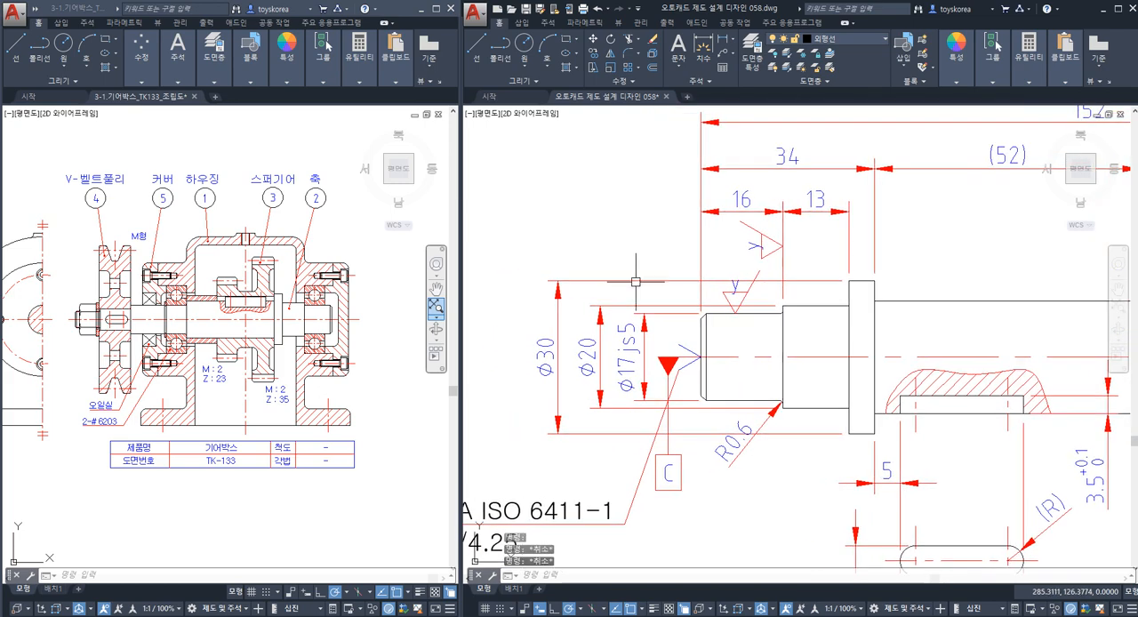
{"action": "type", "text": "le"}
{"action": "key", "text": "Return"}
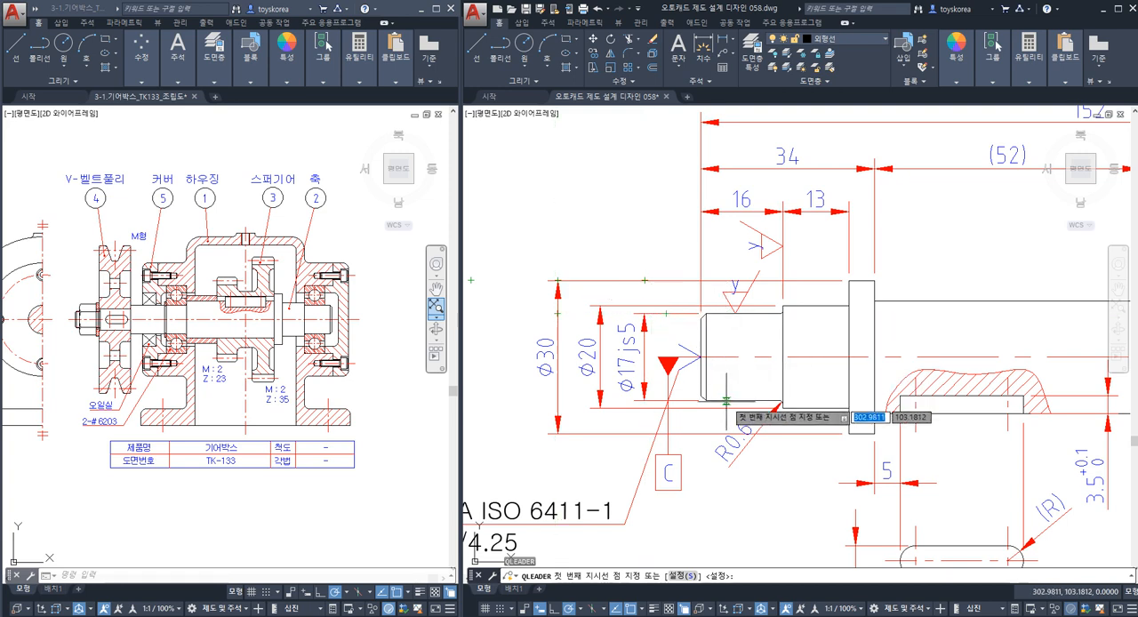
{"action": "left_click", "coordinate": [642, 311]}
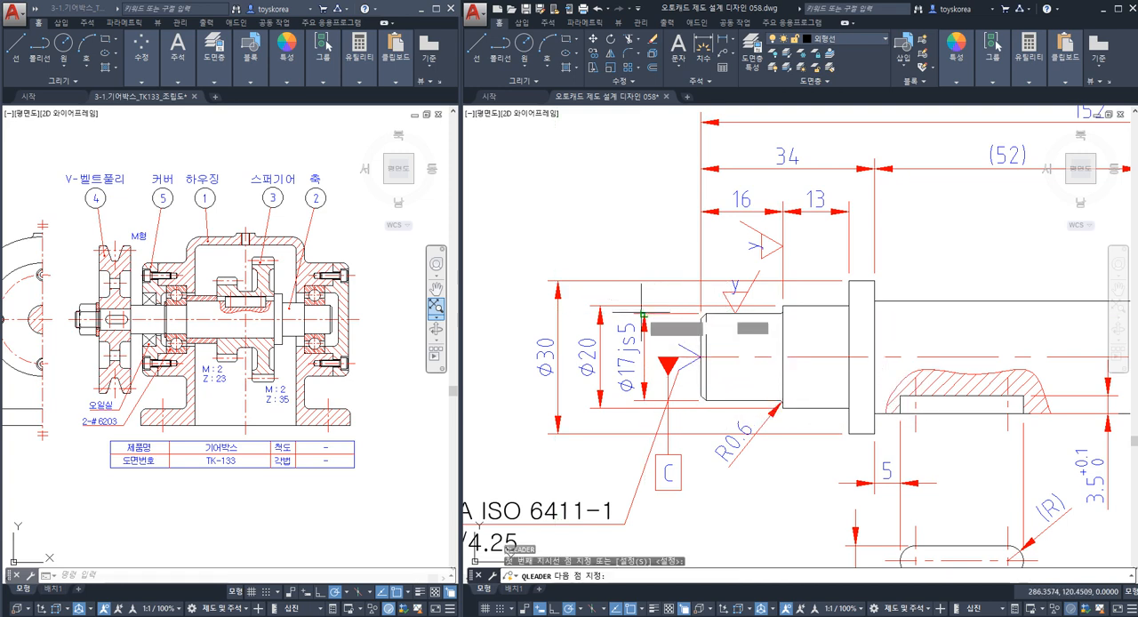
{"action": "left_click", "coordinate": [644, 227]}
{"action": "left_click", "coordinate": [620, 227]}
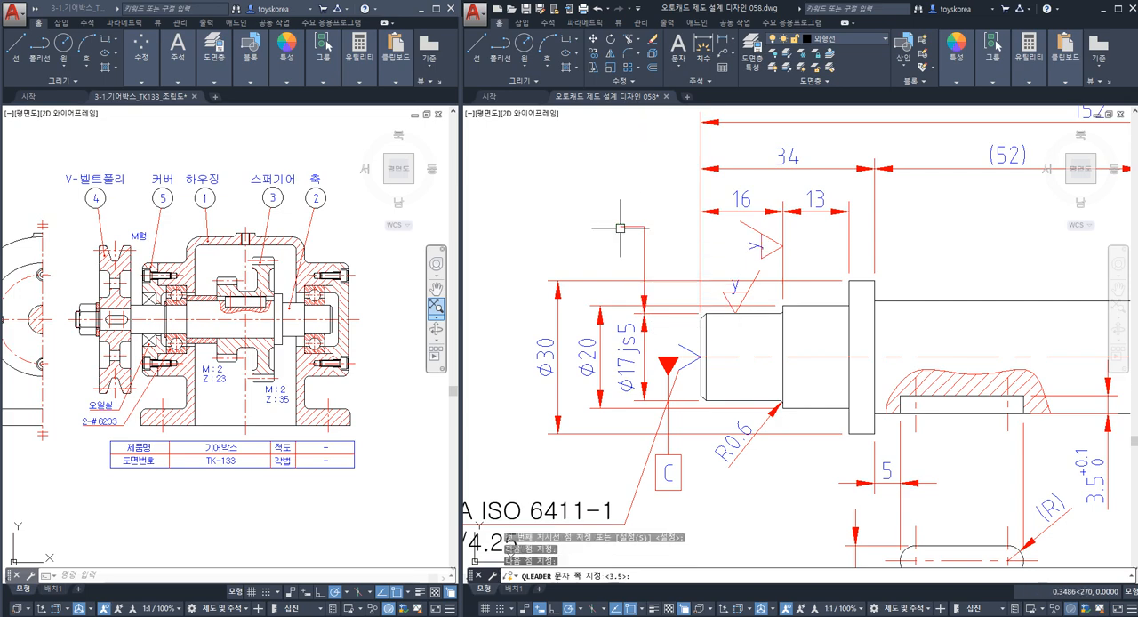
{"action": "key", "text": "Escape"}
{"action": "middle_click_drag", "start_coordinate": [613, 332], "coordinate": [688, 317]}
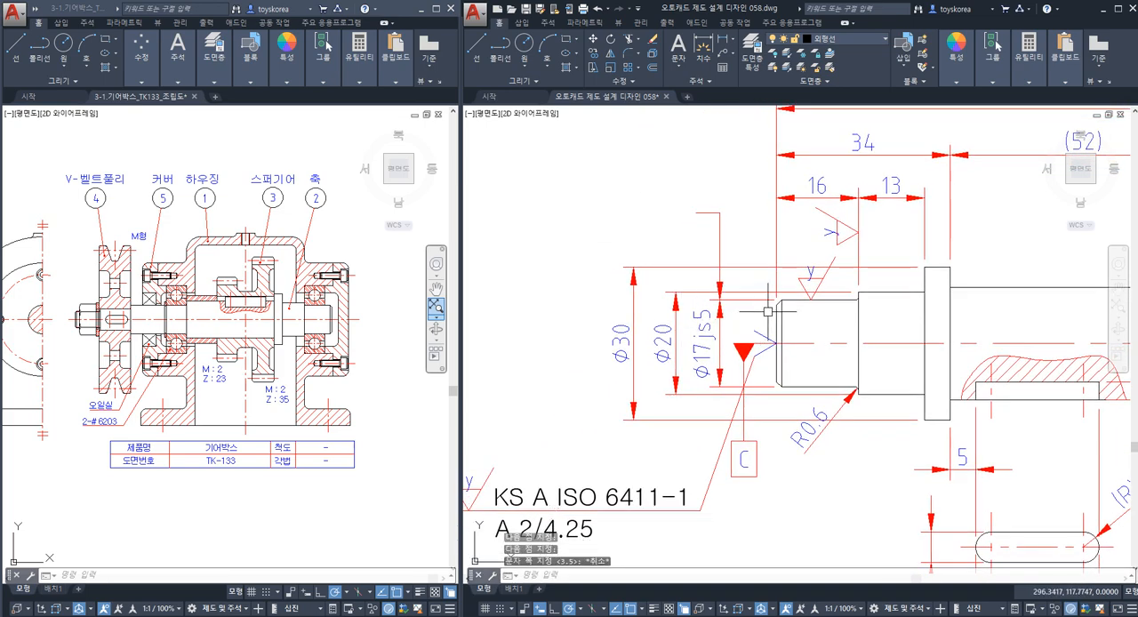
{"action": "key", "text": "Escape"}
{"action": "key", "text": "Escape"}
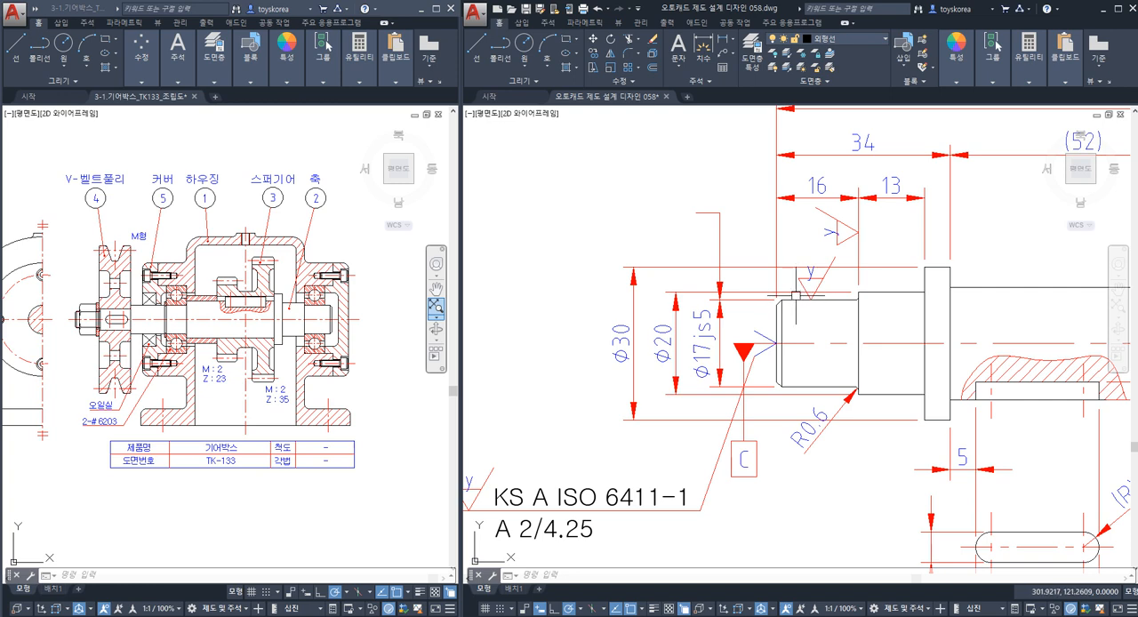
{"action": "middle_click_drag", "start_coordinate": [795, 298], "coordinate": [782, 298]}
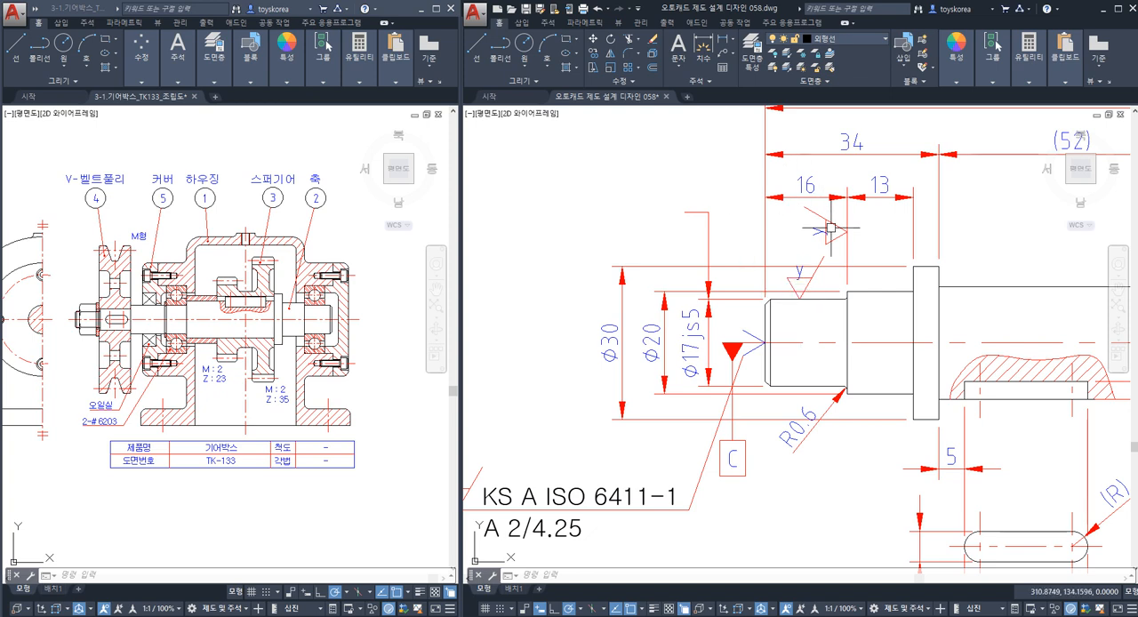
{"action": "left_click", "coordinate": [795, 300]}
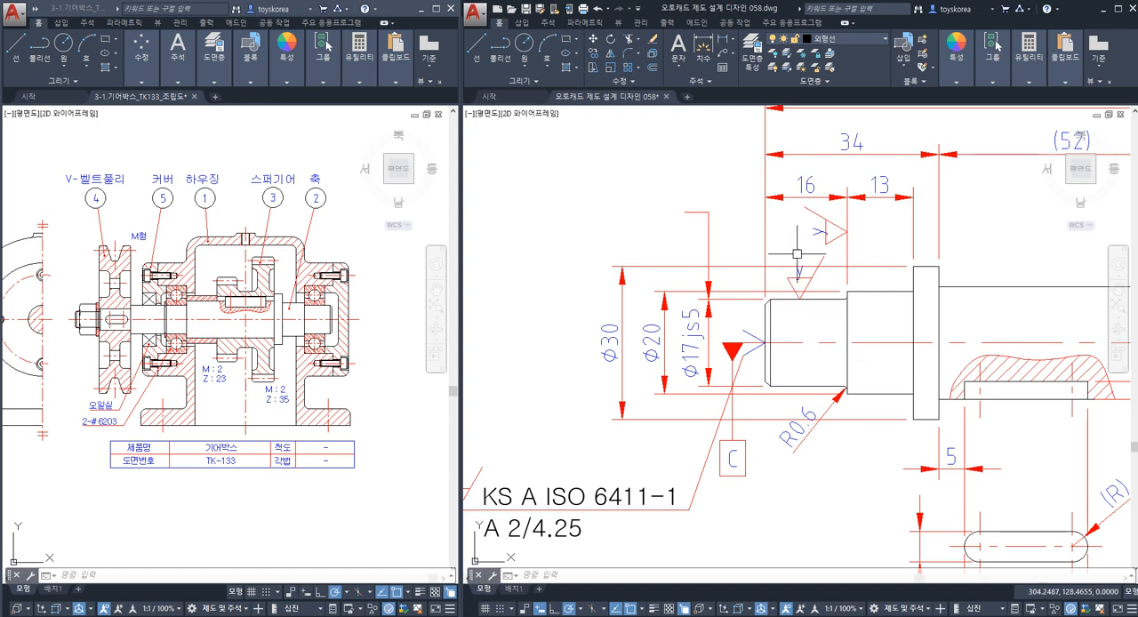
{"action": "left_click", "coordinate": [796, 299]}
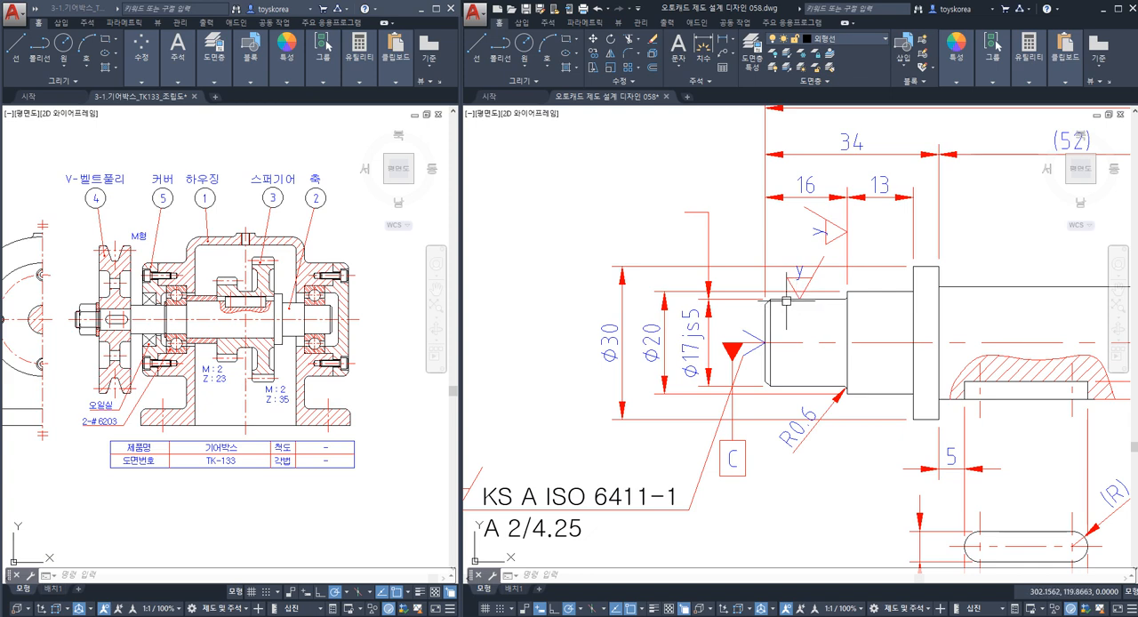
{"action": "key", "text": "Escape"}
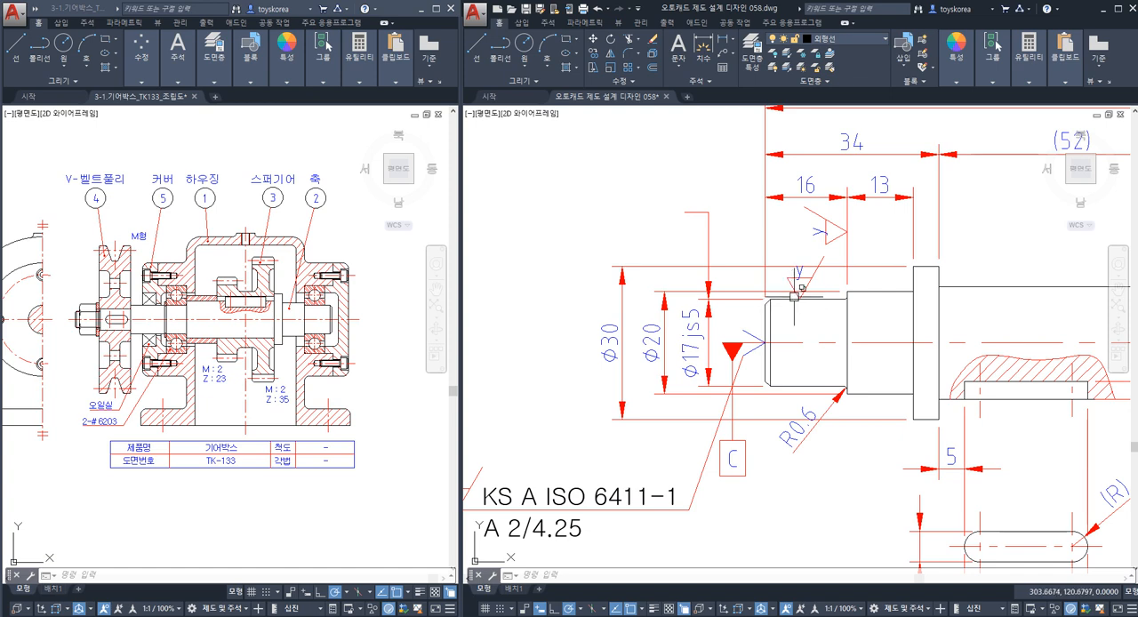
{"action": "key", "text": "Escape"}
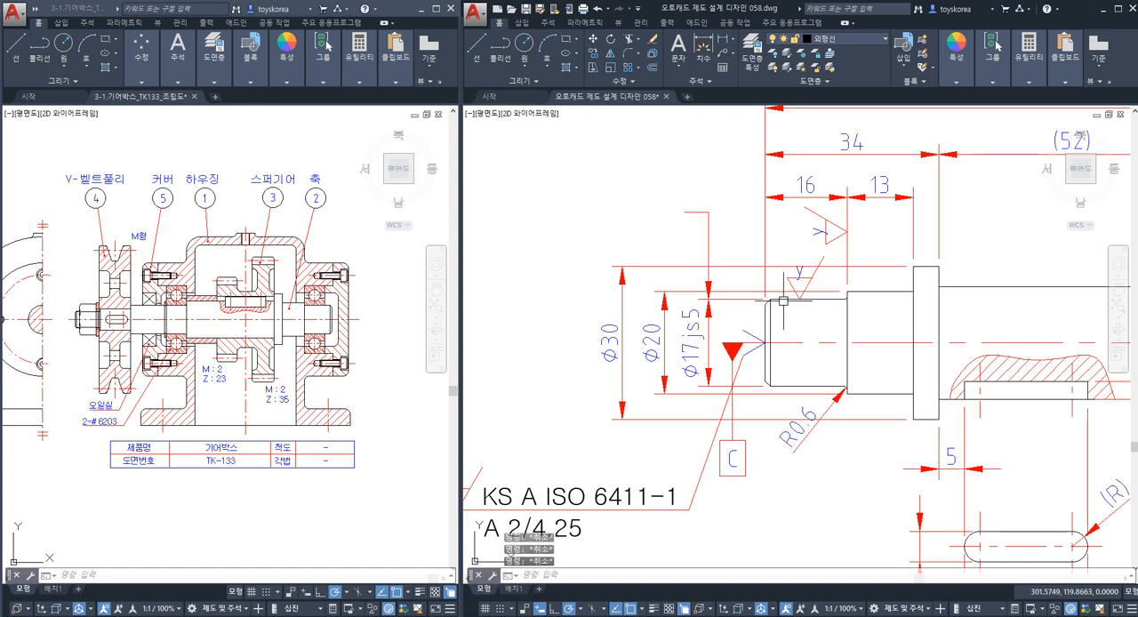
Highlight the upper and lower outlines of the Ø17js5 journal.
{"action": "left_click", "coordinate": [787, 299]}
{"action": "left_click", "coordinate": [787, 386]}
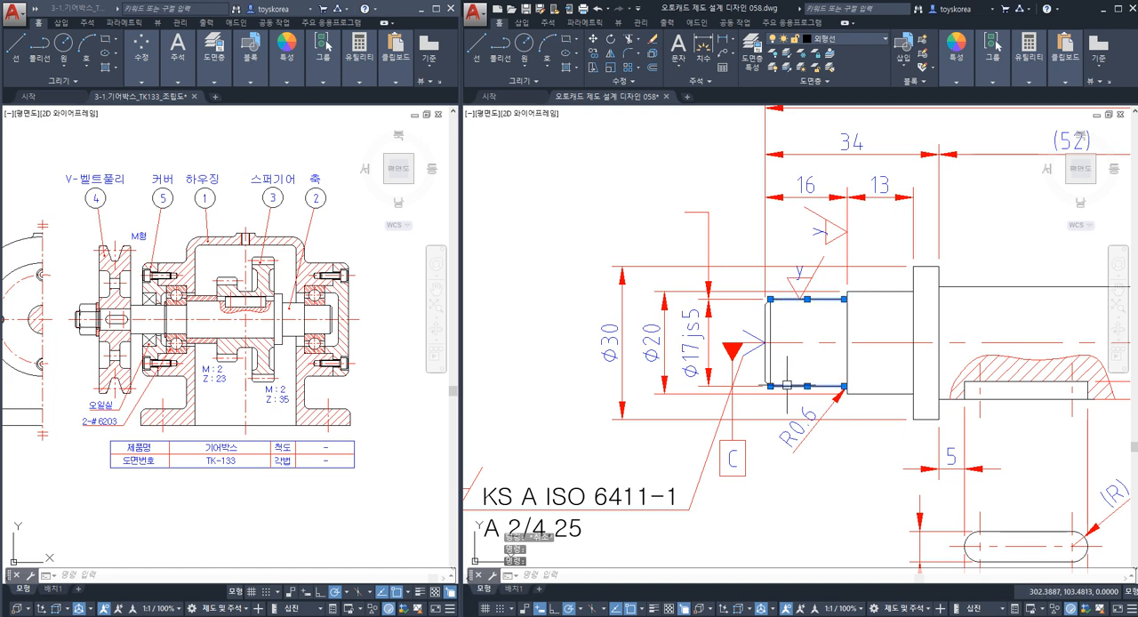
{"action": "key", "text": "Escape"}
{"action": "left_click", "coordinate": [783, 300]}
{"action": "key", "text": "Escape"}
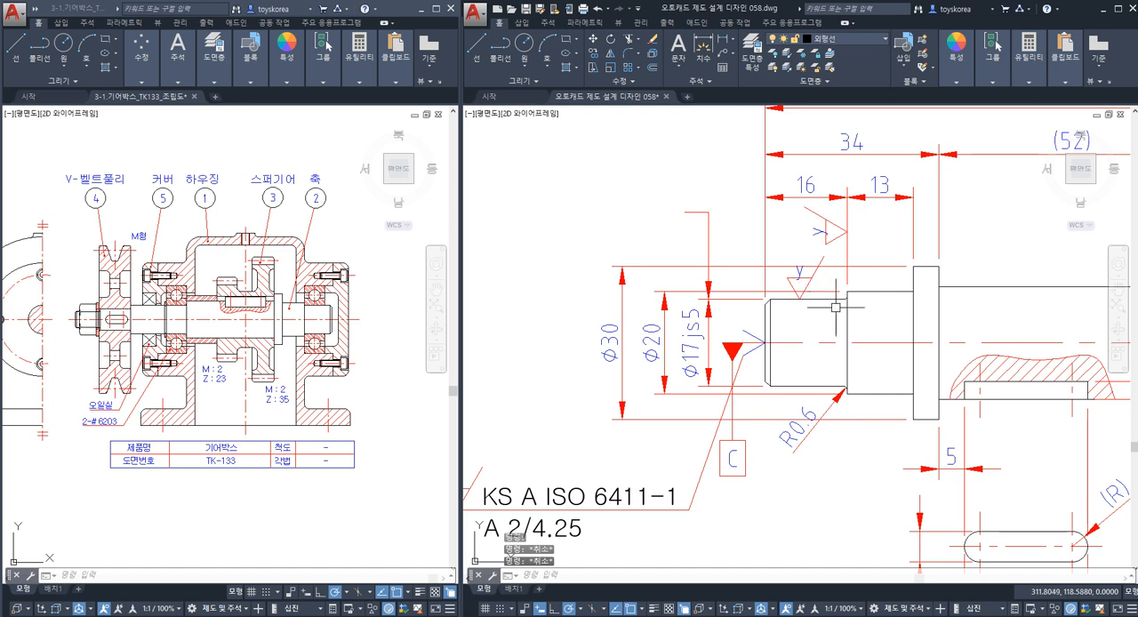
{"action": "key", "text": "Escape"}
Copy the Ø17js5 journal's upper outline to about 0.5 mm below and about 0.6 mm above itself.
{"action": "scroll", "coordinate": [781, 300], "scroll_direction": "up", "scroll_amount": 4}
{"action": "left_click", "coordinate": [783, 300]}
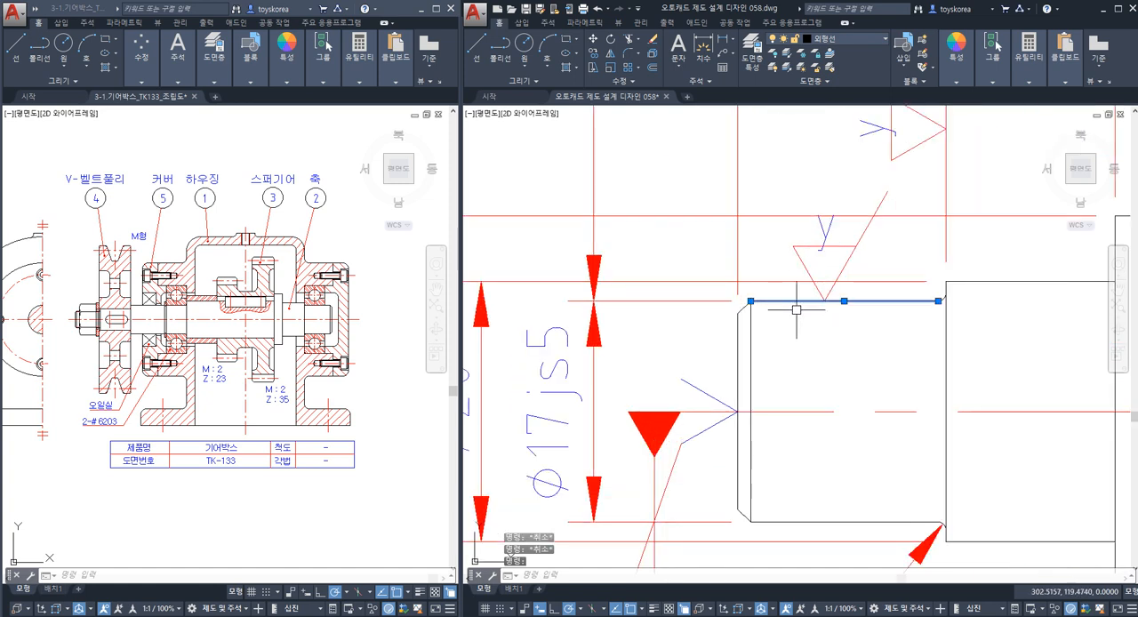
{"action": "type", "text": "co"}
{"action": "key", "text": "space"}
{"action": "left_click", "coordinate": [814, 322]}
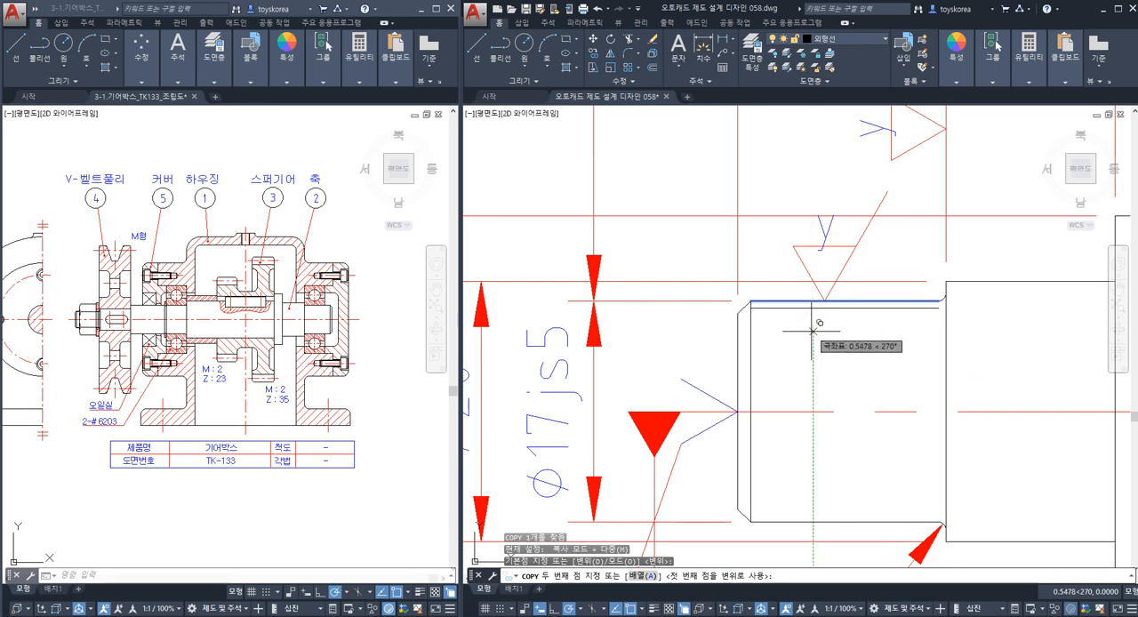
{"action": "left_click", "coordinate": [812, 315]}
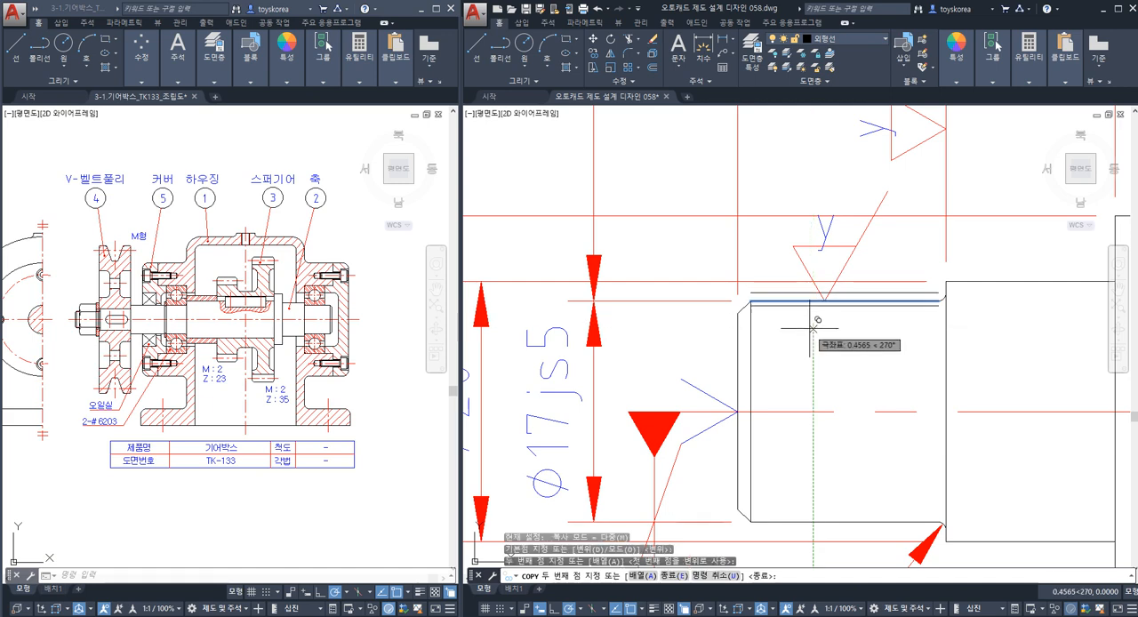
{"action": "left_click", "coordinate": [796, 311]}
{"action": "key", "text": "Escape"}
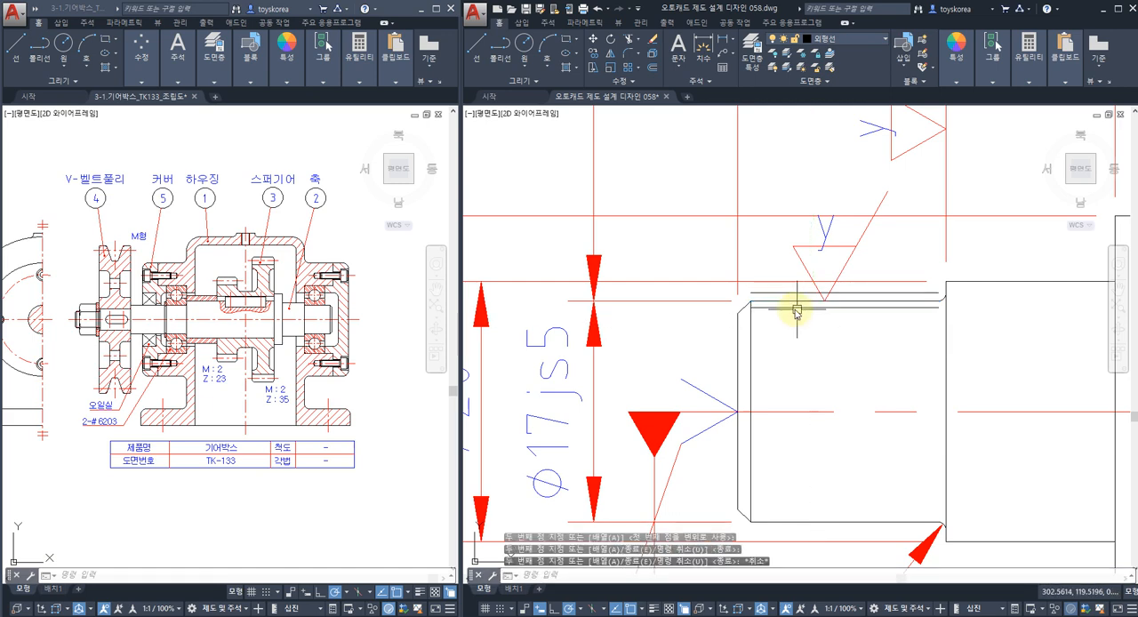
Dimension the vertical gap between the two copied lines, placing the dimension just outside the journal's centre-hole end.
{"action": "type", "text": "DLI"}
{"action": "key", "text": "Return"}
{"action": "left_click", "coordinate": [790, 308]}
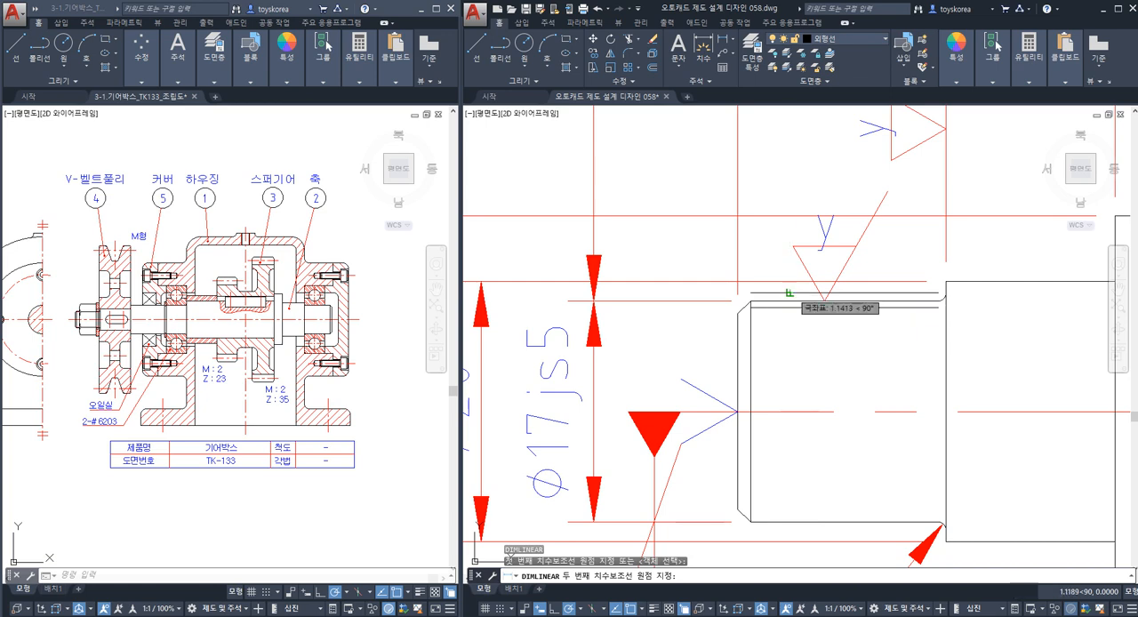
{"action": "left_click", "coordinate": [789, 292]}
{"action": "left_click", "coordinate": [680, 289]}
{"action": "key", "text": "Escape"}
{"action": "middle_click_drag", "start_coordinate": [678, 218], "coordinate": [683, 261]}
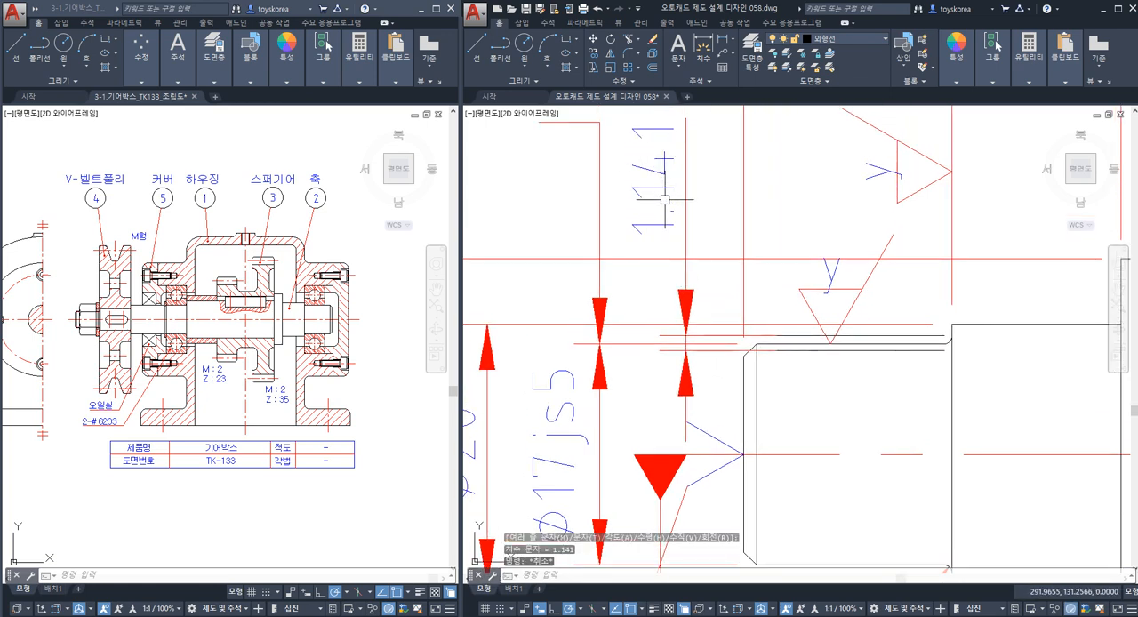
Highlight the journal's upper outline and the copied line above it along with the gap dimension.
{"action": "key", "text": "Escape"}
{"action": "left_click", "coordinate": [795, 342]}
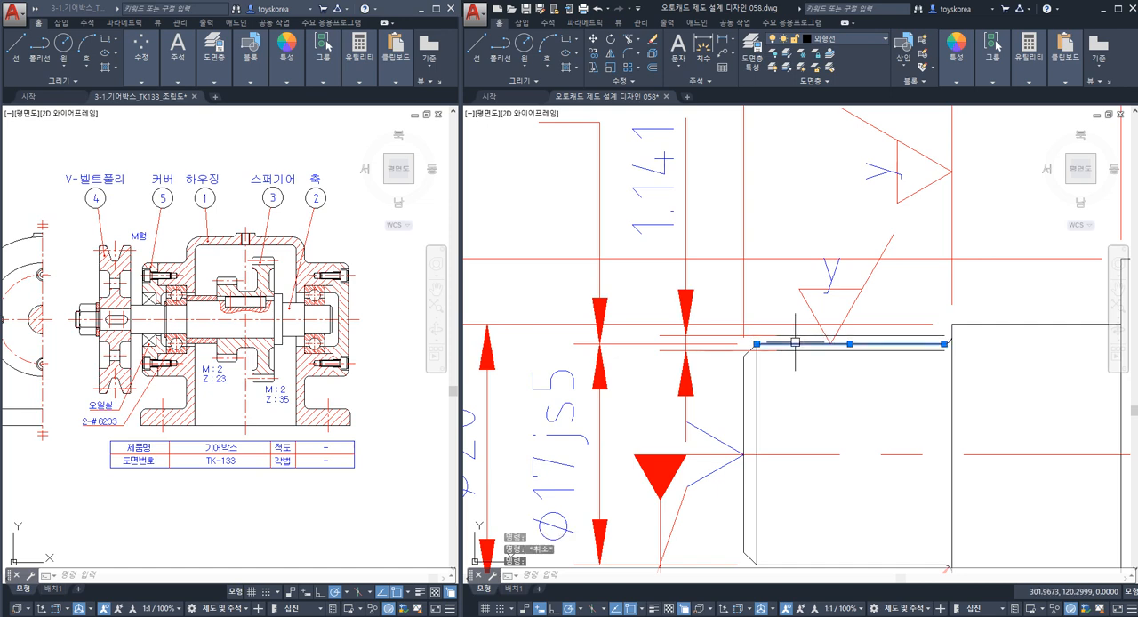
{"action": "right_click", "coordinate": [794, 337]}
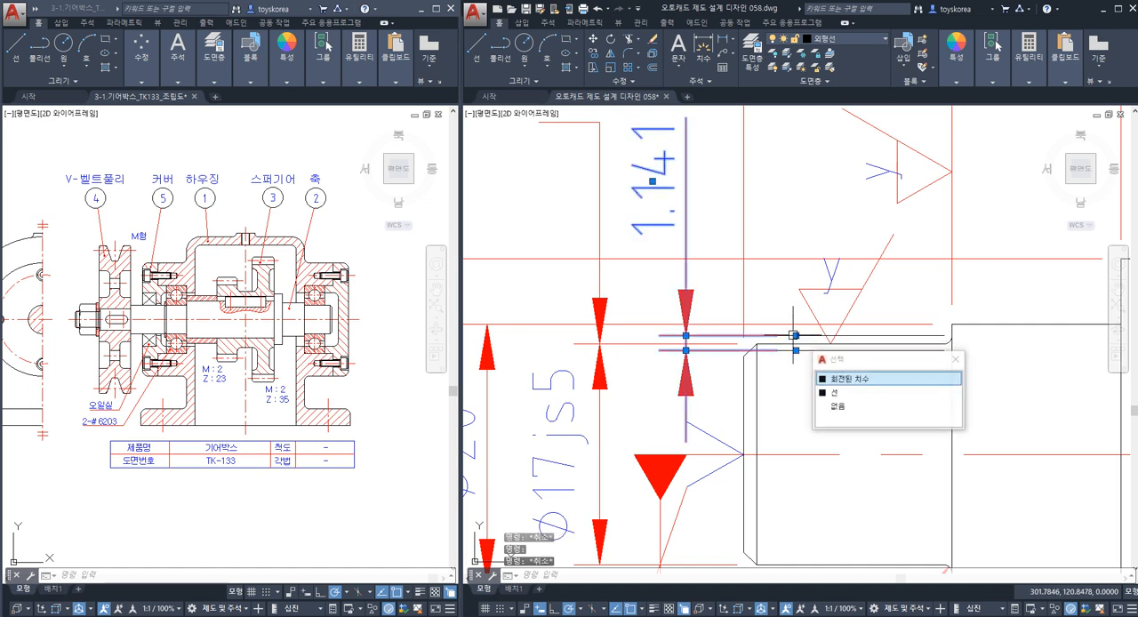
{"action": "key", "text": "Escape"}
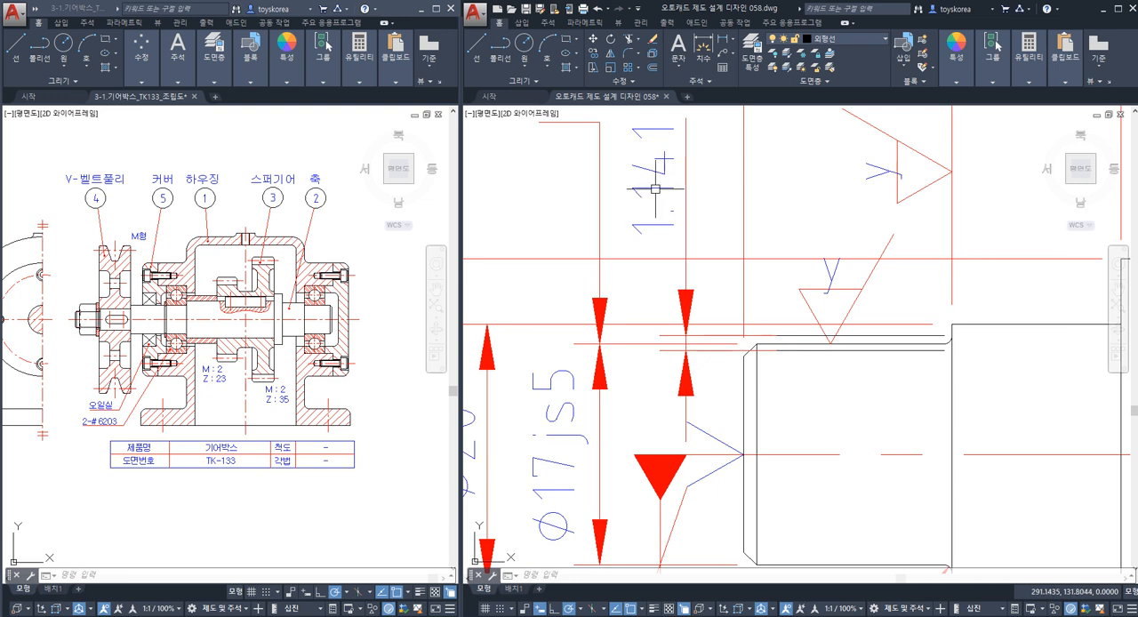
Override the text of the dimension between the two copied lines with 0.000.
{"action": "middle_click_drag", "start_coordinate": [659, 185], "coordinate": [685, 189]}
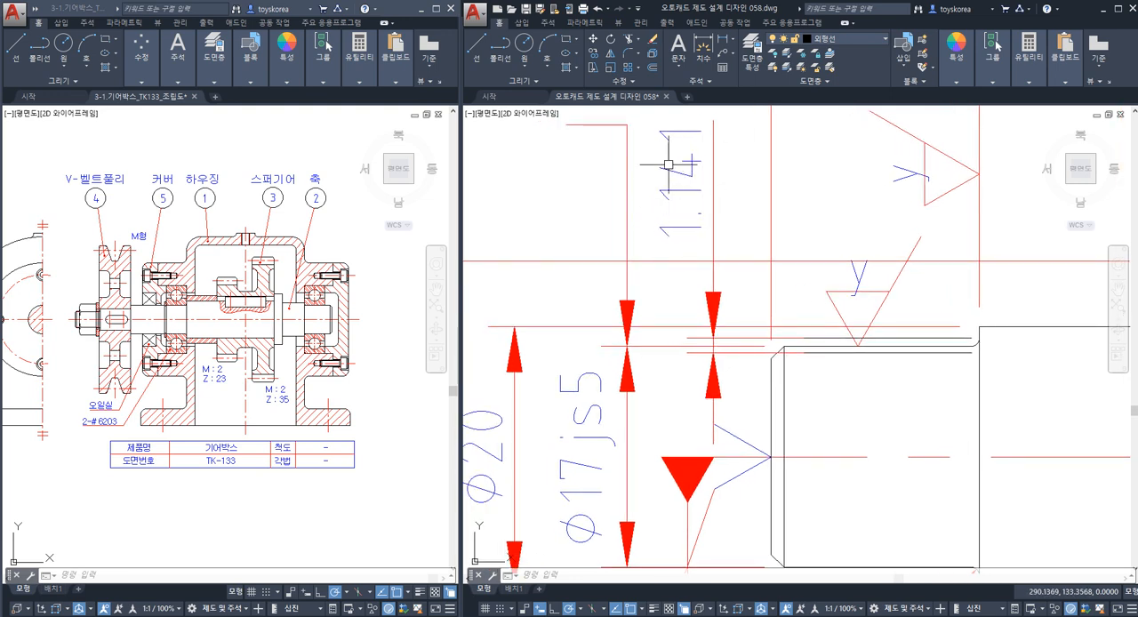
{"action": "key", "text": "Escape"}
{"action": "key", "text": "Escape"}
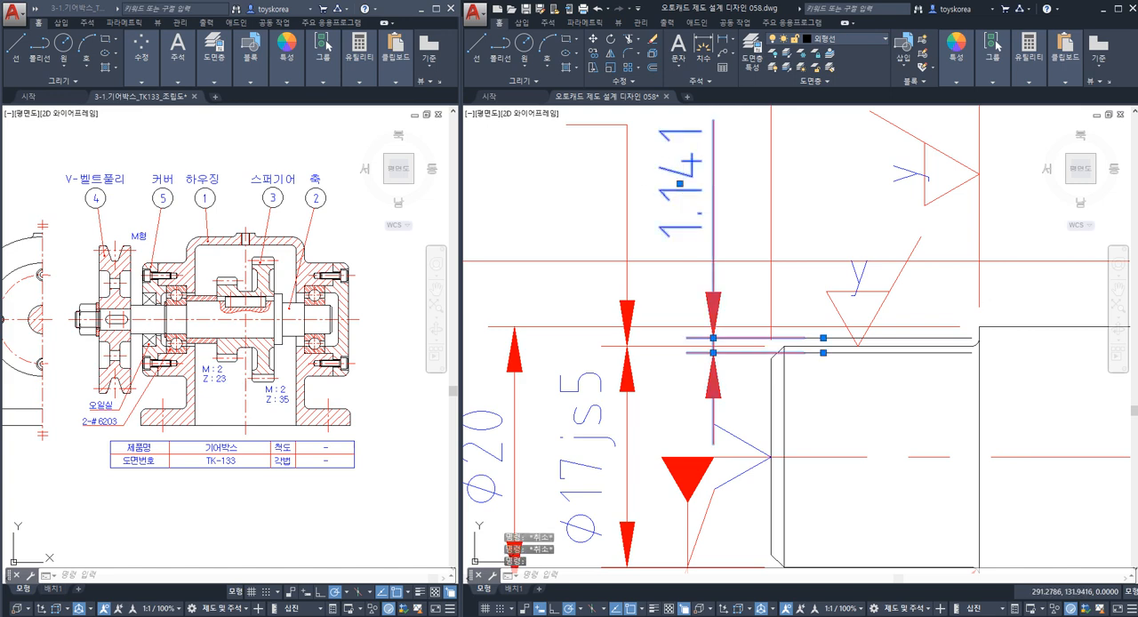
{"action": "double_click", "coordinate": [683, 191]}
{"action": "type", "text": "0.000"}
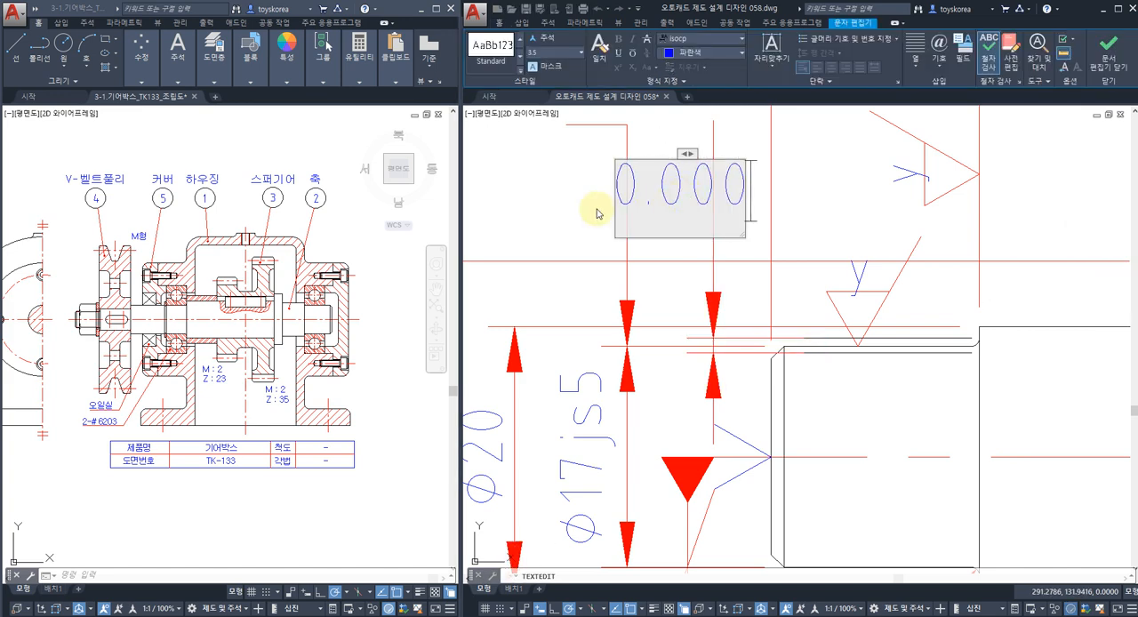
{"action": "type", "text": "000"}
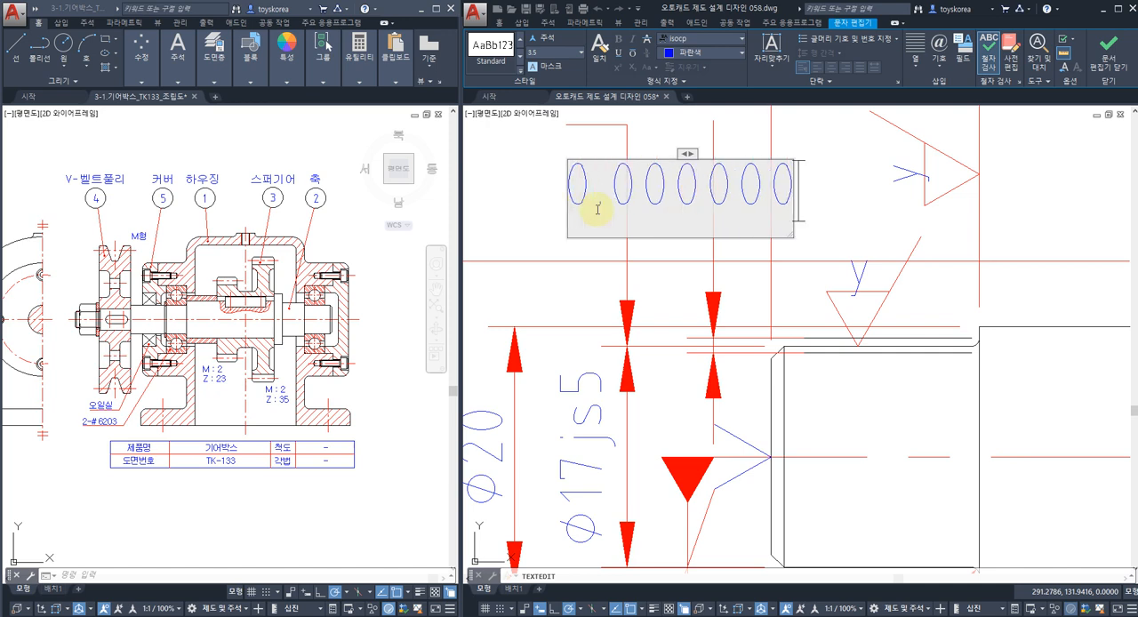
{"action": "key", "text": "BackSpace"}
{"action": "key", "text": "BackSpace"}
{"action": "key", "text": "BackSpace"}
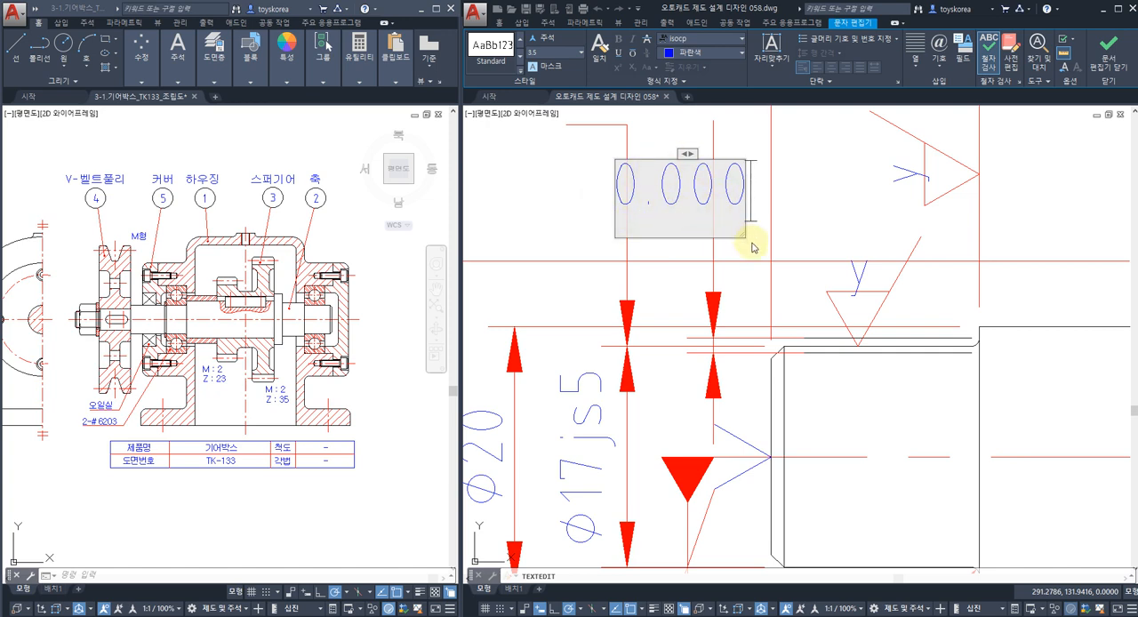
{"action": "left_click", "coordinate": [800, 244]}
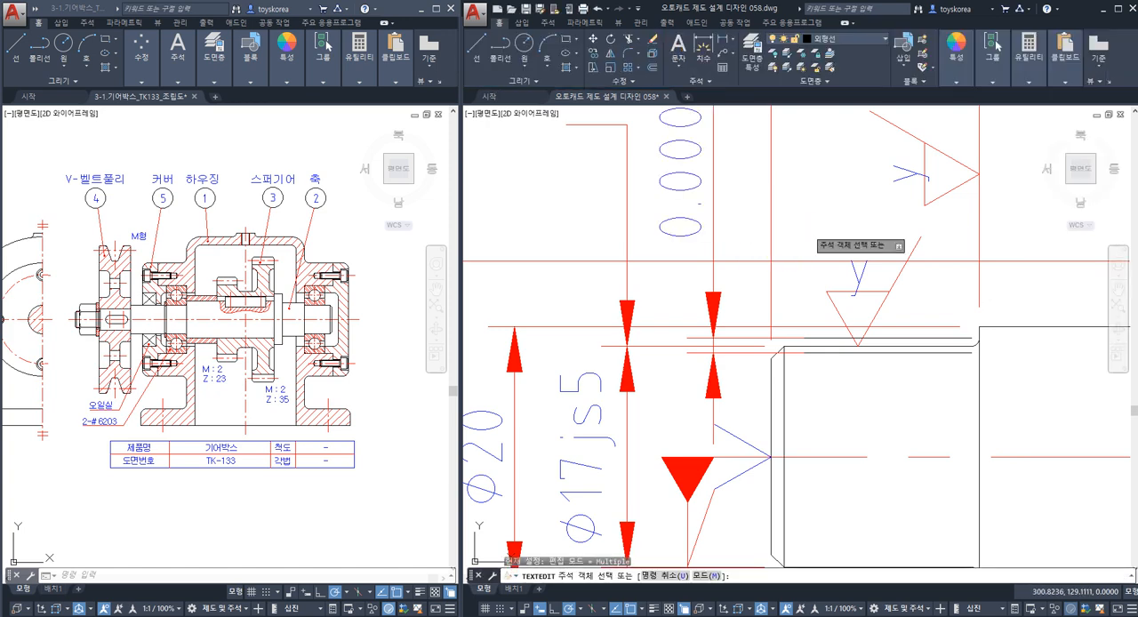
{"action": "key", "text": "Escape"}
Examine how the Ø17js5 journal's upper outline lies between the copied lines above and below it.
{"action": "middle_click_drag", "start_coordinate": [782, 318], "coordinate": [775, 319]}
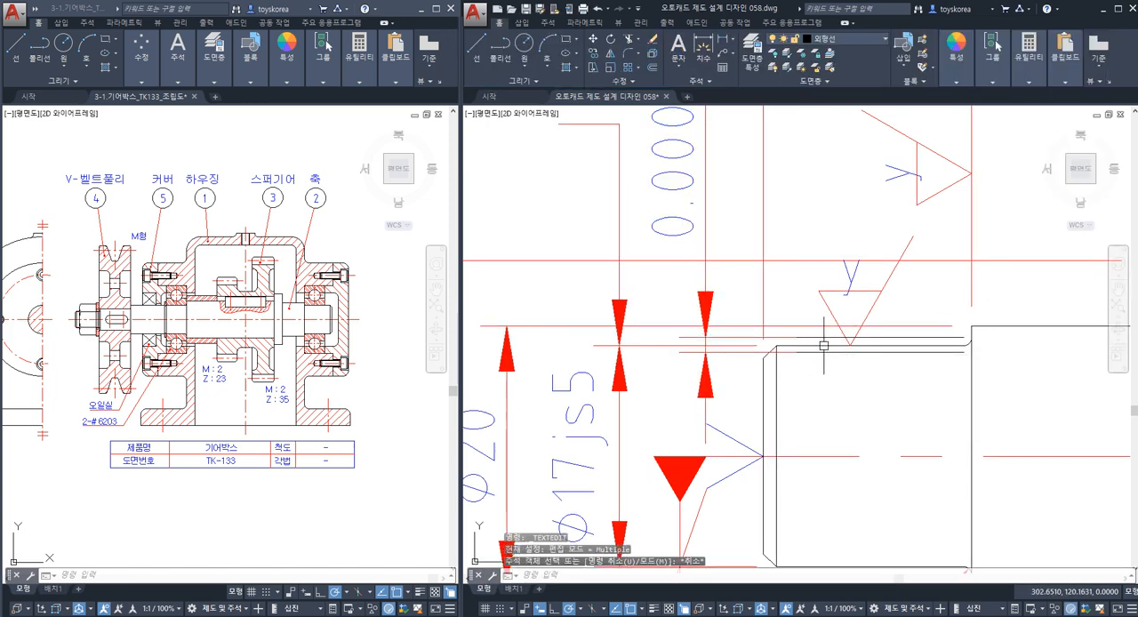
{"action": "left_click", "coordinate": [820, 345]}
{"action": "key", "text": "Escape"}
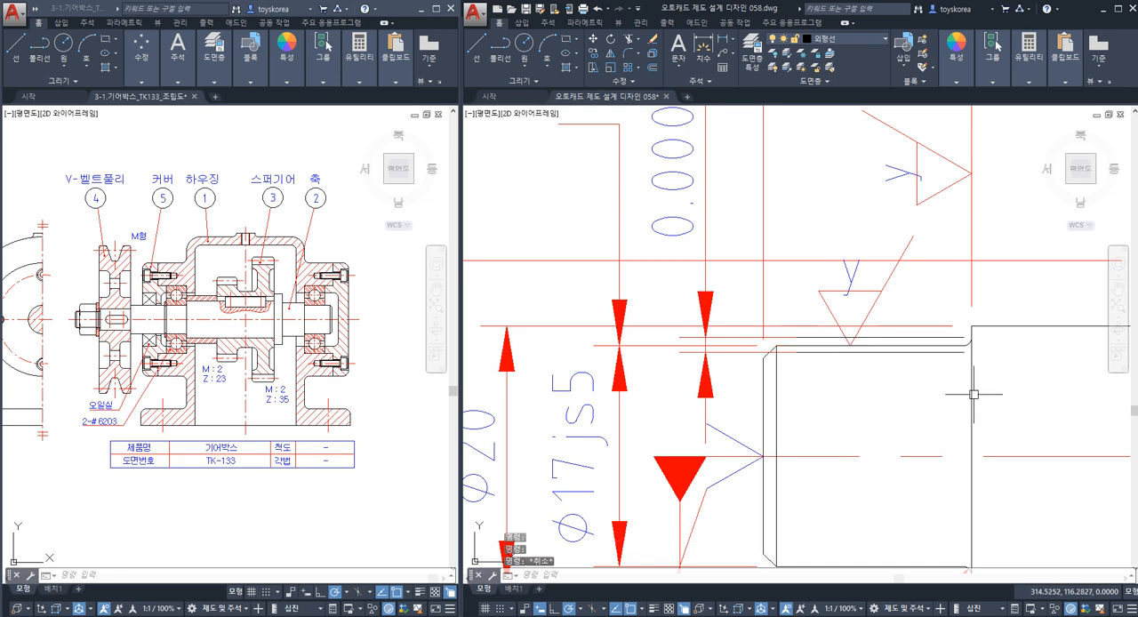
{"action": "left_click", "coordinate": [929, 341]}
{"action": "key", "text": "Escape"}
{"action": "left_click", "coordinate": [928, 346]}
{"action": "key", "text": "Escape"}
{"action": "left_click", "coordinate": [928, 347]}
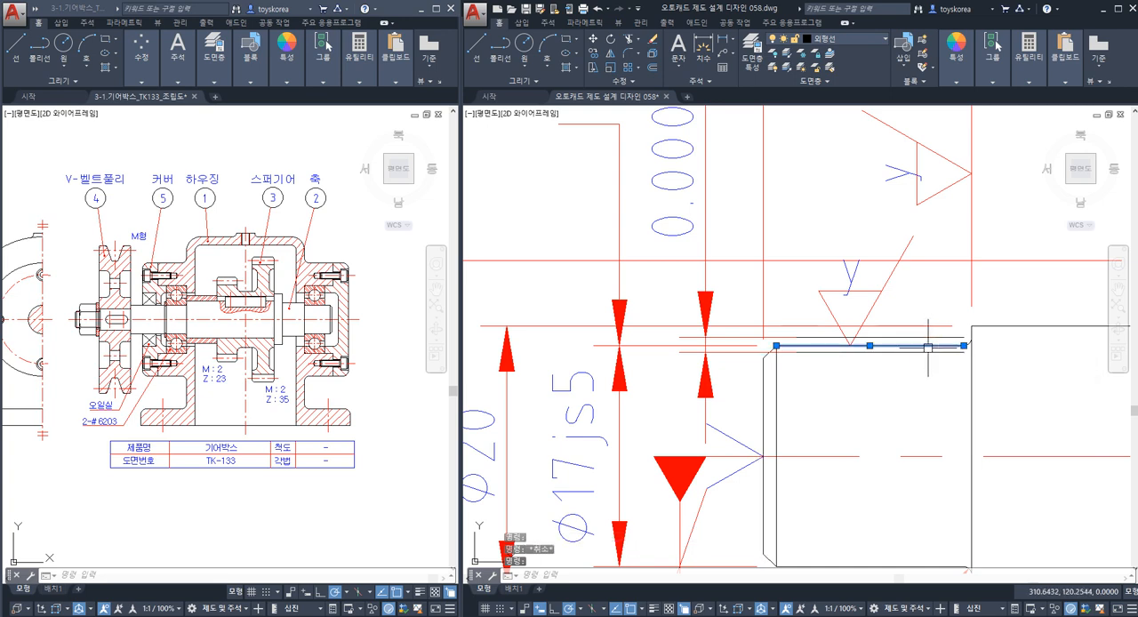
{"action": "middle_click_drag", "start_coordinate": [915, 526], "coordinate": [924, 497]}
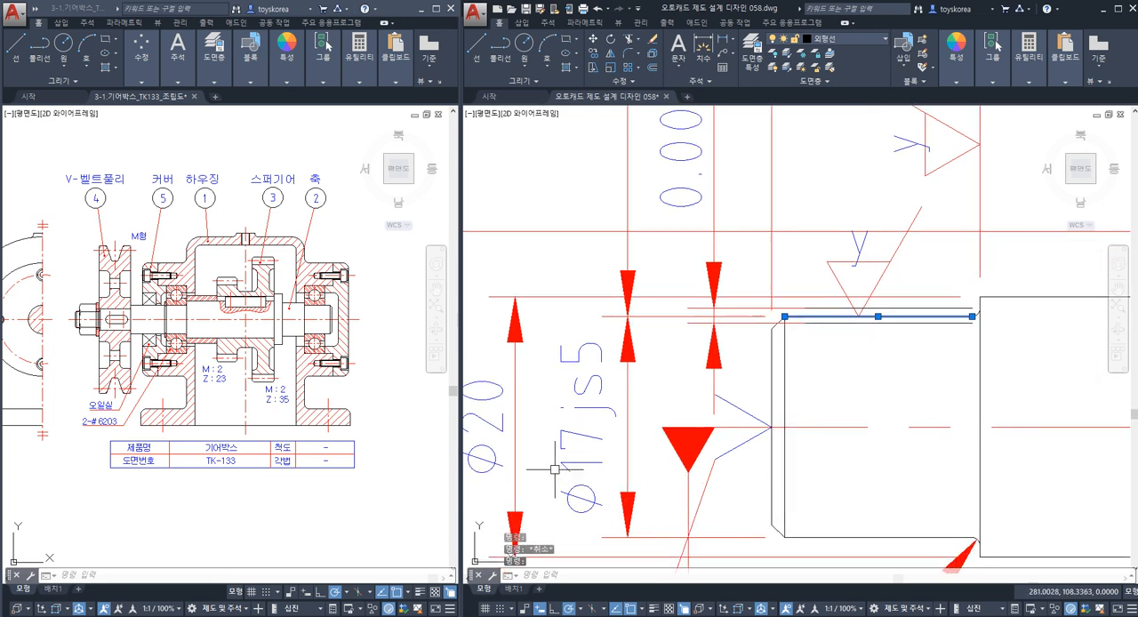
{"action": "left_click", "coordinate": [824, 307]}
{"action": "key", "text": "Escape"}
{"action": "key", "text": "Escape"}
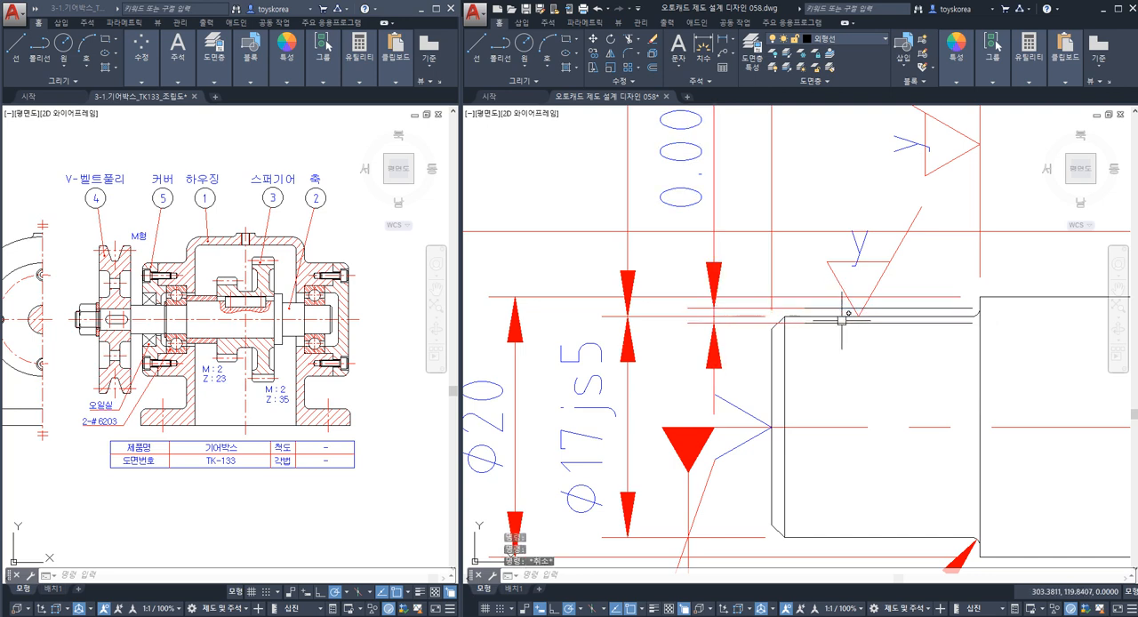
{"action": "left_click", "coordinate": [840, 323]}
{"action": "key", "text": "Escape"}
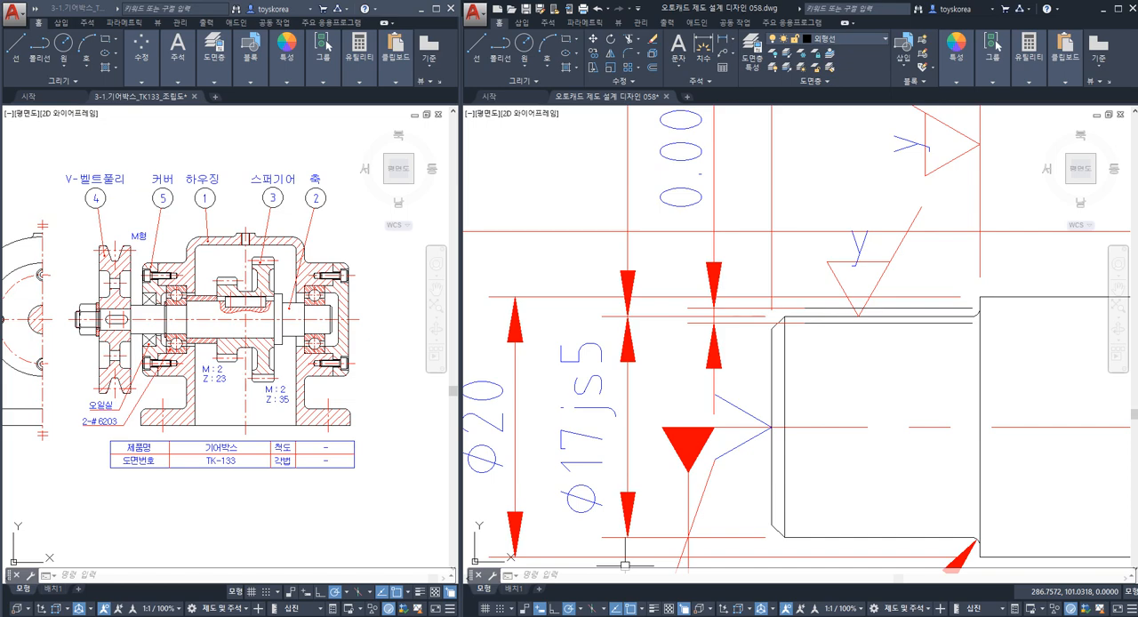
Switch to the image viewer and look up the IT5 tolerance for sizes over 10 up to 18 mm in 03.png.
{"action": "left_click", "coordinate": [594, 616]}
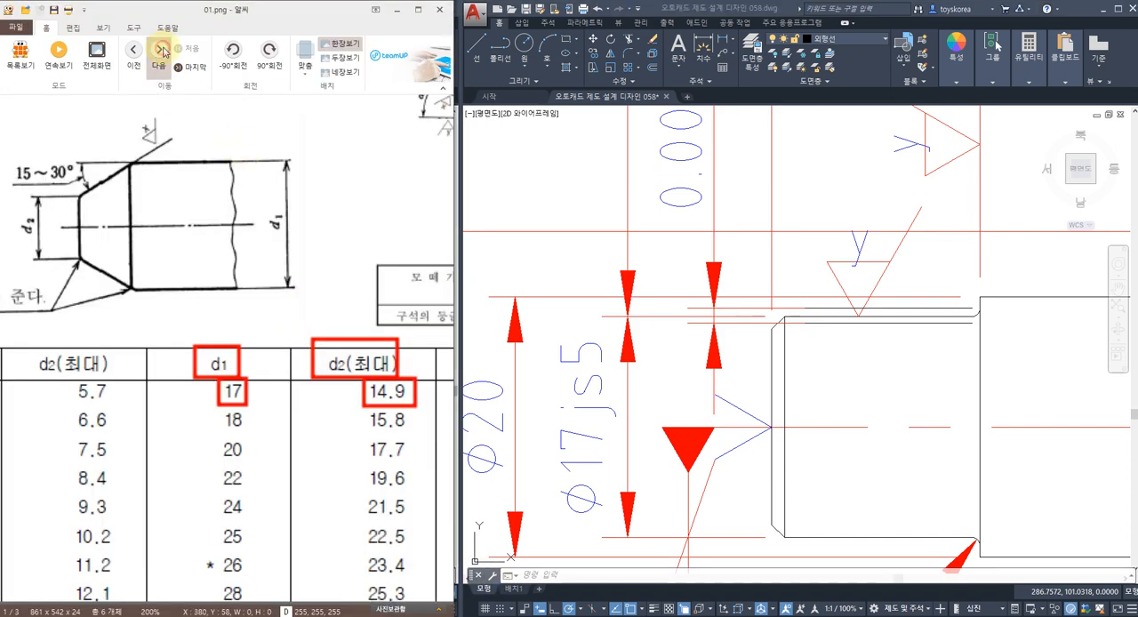
{"action": "left_click", "coordinate": [163, 52]}
{"action": "left_click", "coordinate": [163, 52]}
{"action": "scroll", "coordinate": [236, 345], "scroll_direction": "up", "scroll_amount": 1}
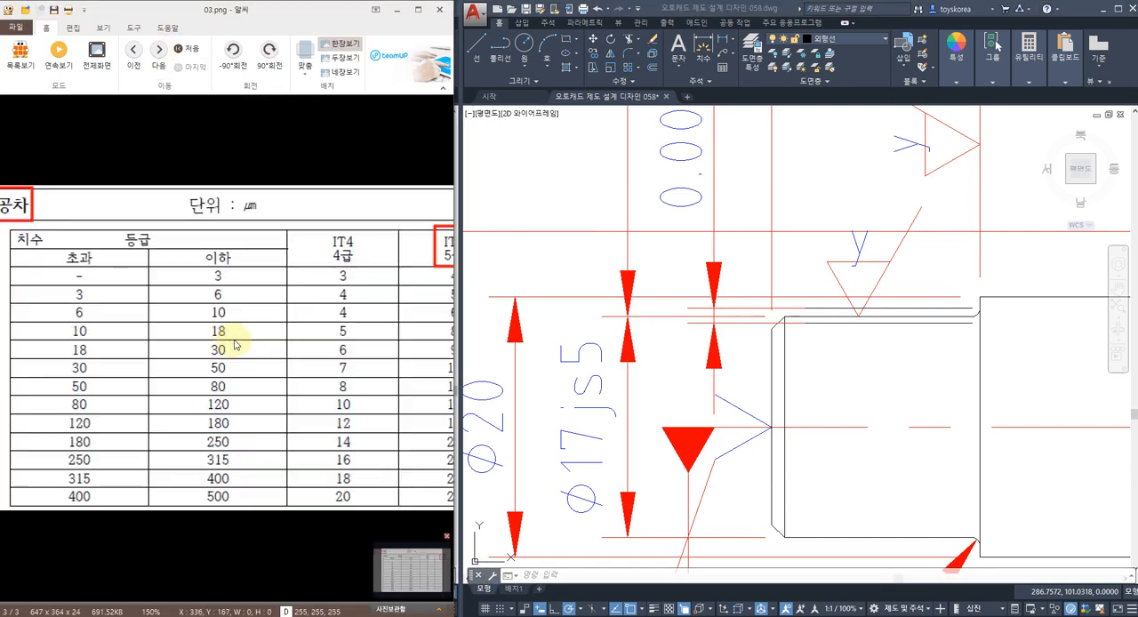
{"action": "left_click_drag", "start_coordinate": [212, 358], "coordinate": [240, 354]}
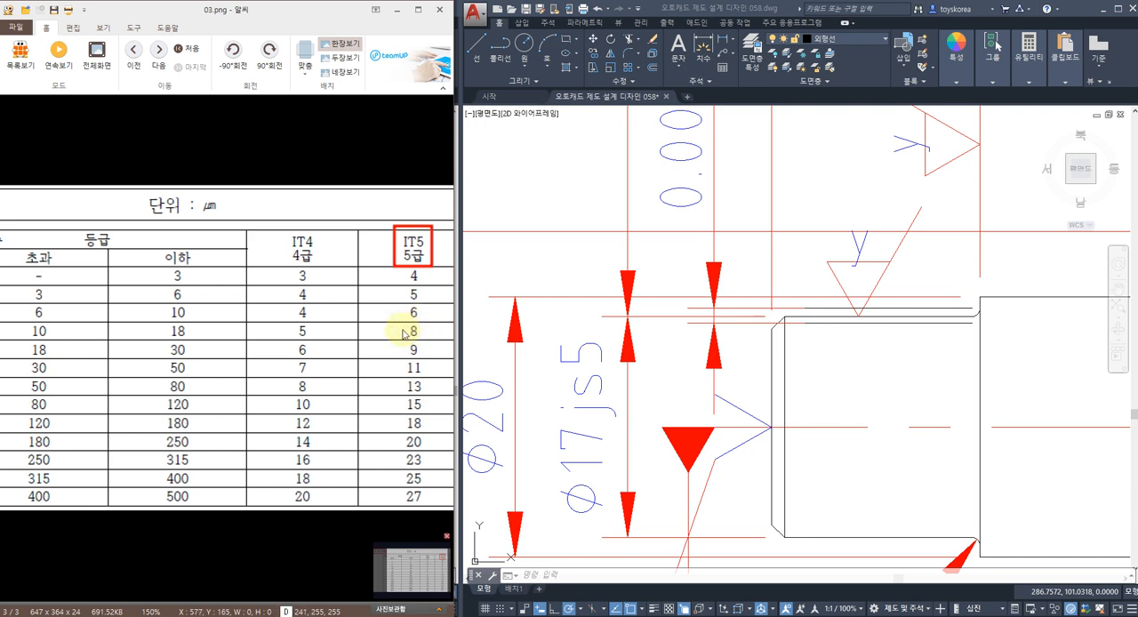
In AutoCAD, change the text of the dimension between the two copied lines to 0.008.
{"action": "left_click", "coordinate": [724, 189]}
{"action": "key", "text": "Escape"}
{"action": "key", "text": "Escape"}
{"action": "middle_click_drag", "start_coordinate": [717, 189], "coordinate": [701, 266]}
{"action": "left_click", "coordinate": [664, 223]}
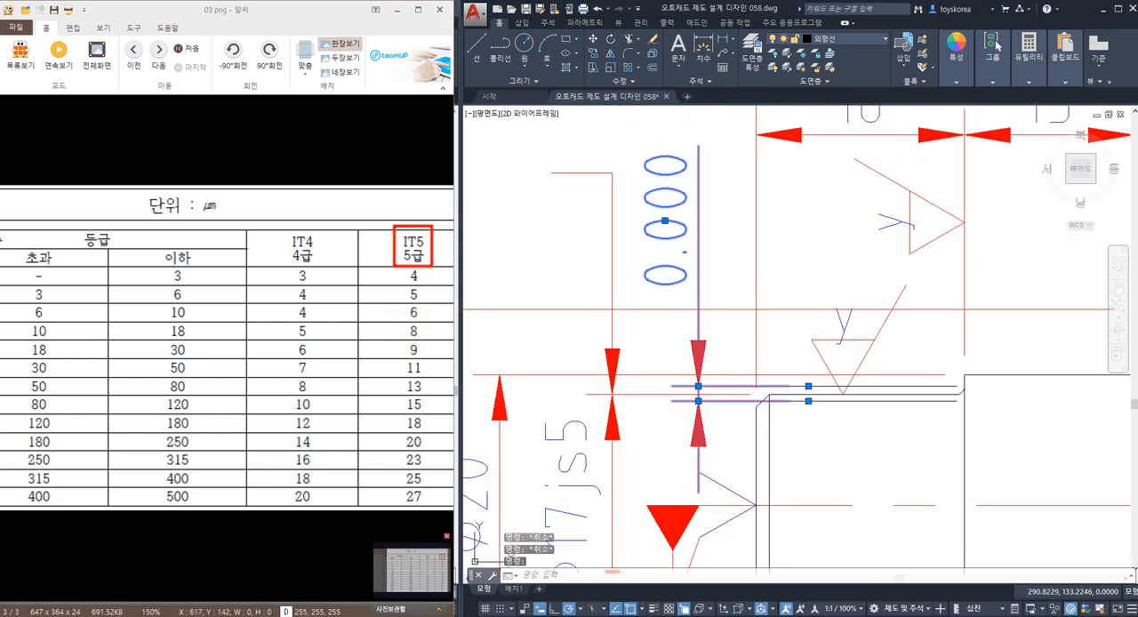
{"action": "double_click", "coordinate": [677, 223]}
{"action": "left_click", "coordinate": [728, 241]}
{"action": "key", "text": "BackSpace"}
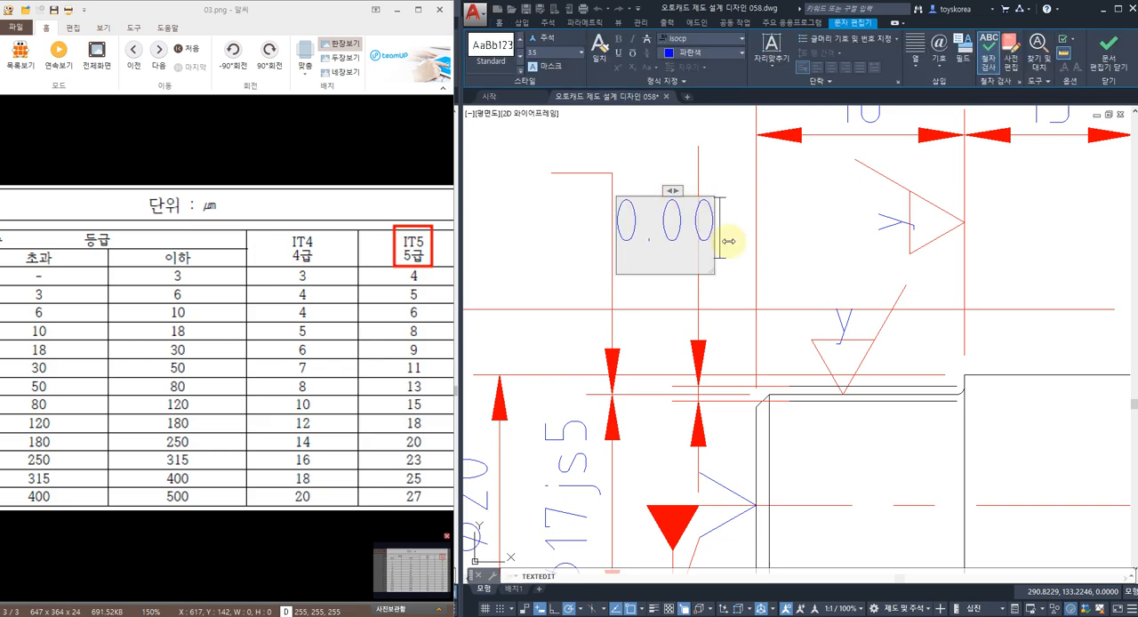
{"action": "type", "text": "8"}
{"action": "left_click", "coordinate": [759, 246]}
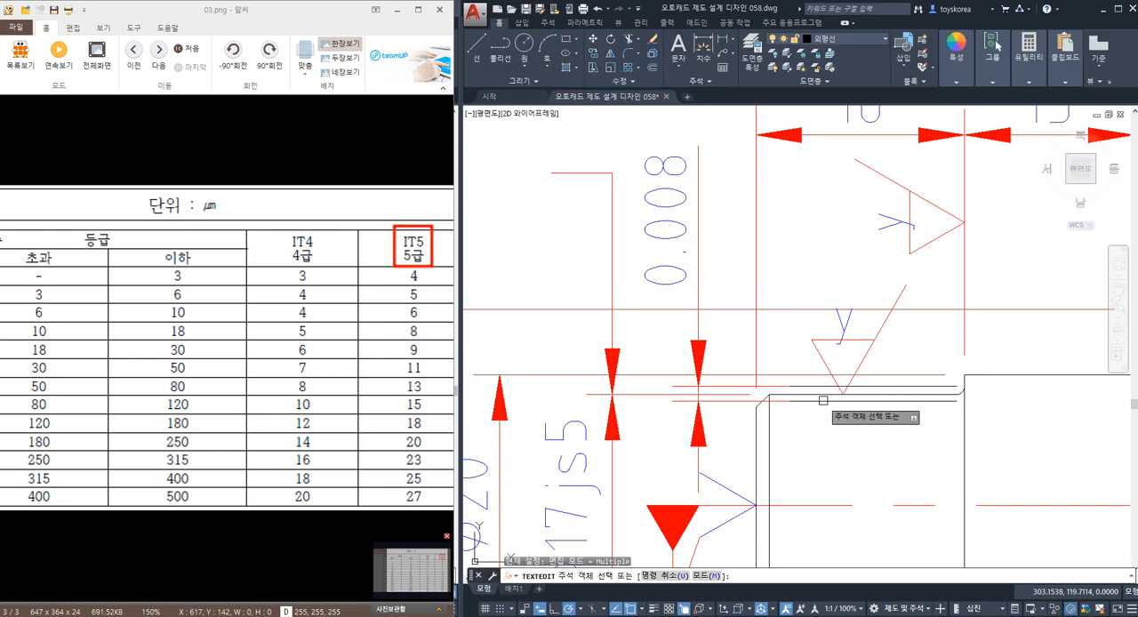
{"action": "middle_click_drag", "start_coordinate": [817, 443], "coordinate": [815, 405]}
{"action": "key", "text": "Escape"}
Examine the journal's upper outline within the 0.008 tolerance band and compare it with the IT5 table.
{"action": "left_click", "coordinate": [817, 359]}
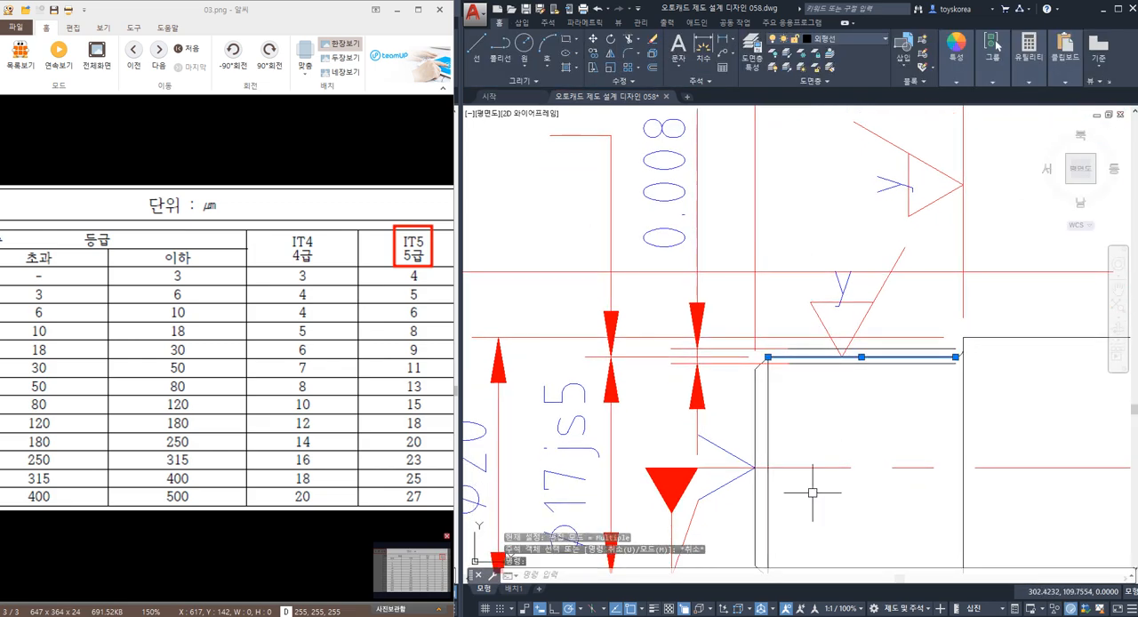
{"action": "middle_click_drag", "start_coordinate": [818, 546], "coordinate": [813, 508]}
{"action": "middle_click_drag", "start_coordinate": [813, 325], "coordinate": [802, 386]}
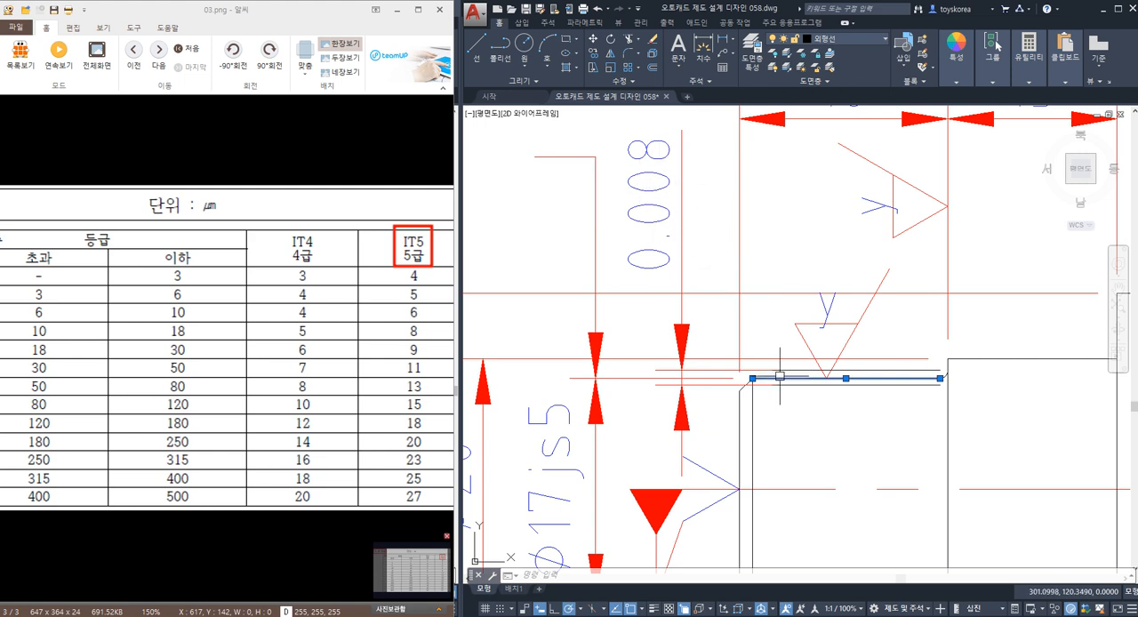
{"action": "mouse_move", "coordinate": [777, 377]}
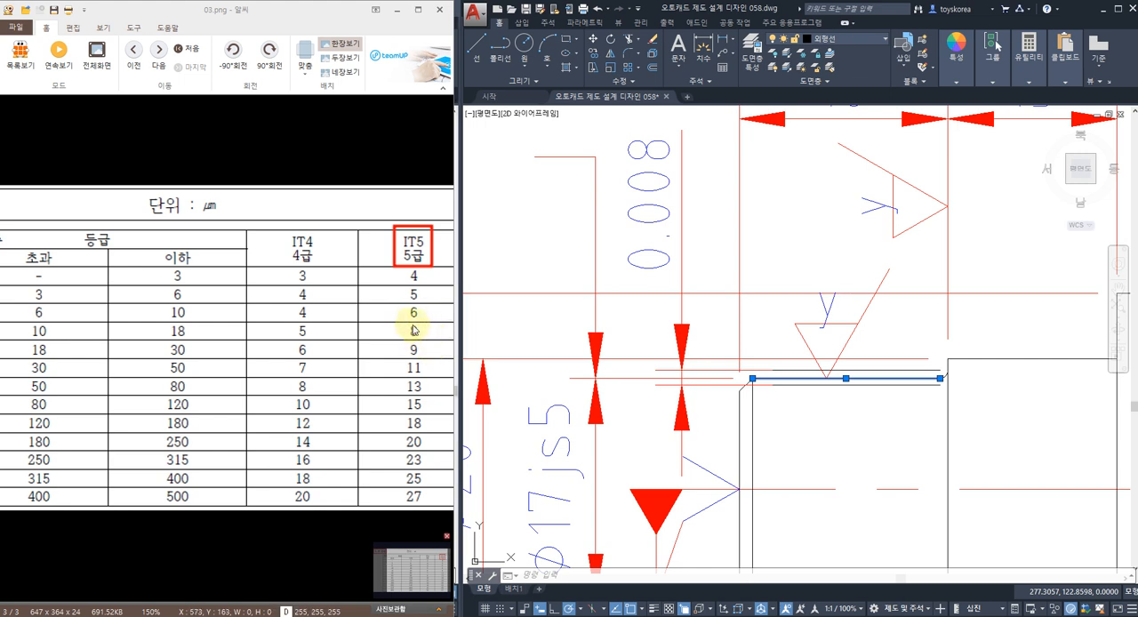
{"action": "key", "text": "Escape"}
{"action": "key", "text": "Escape"}
Erase the 0.008 dimension and the two copied lines around the Ø17js5 journal's upper outline.
{"action": "scroll", "coordinate": [742, 313], "scroll_direction": "down", "scroll_amount": 4}
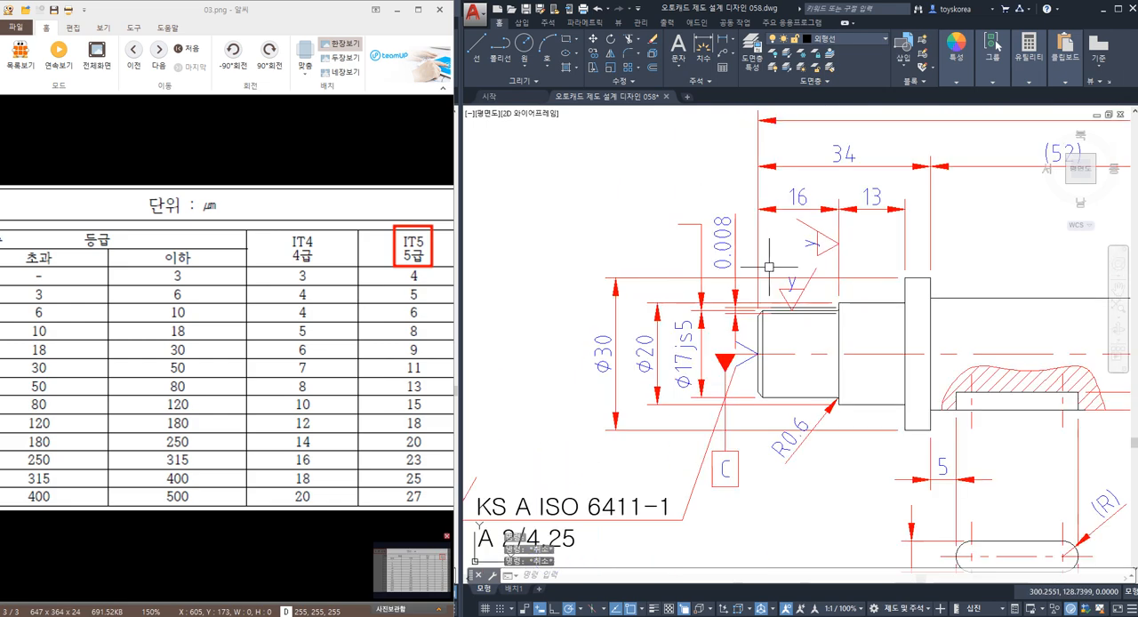
{"action": "left_click", "coordinate": [746, 322]}
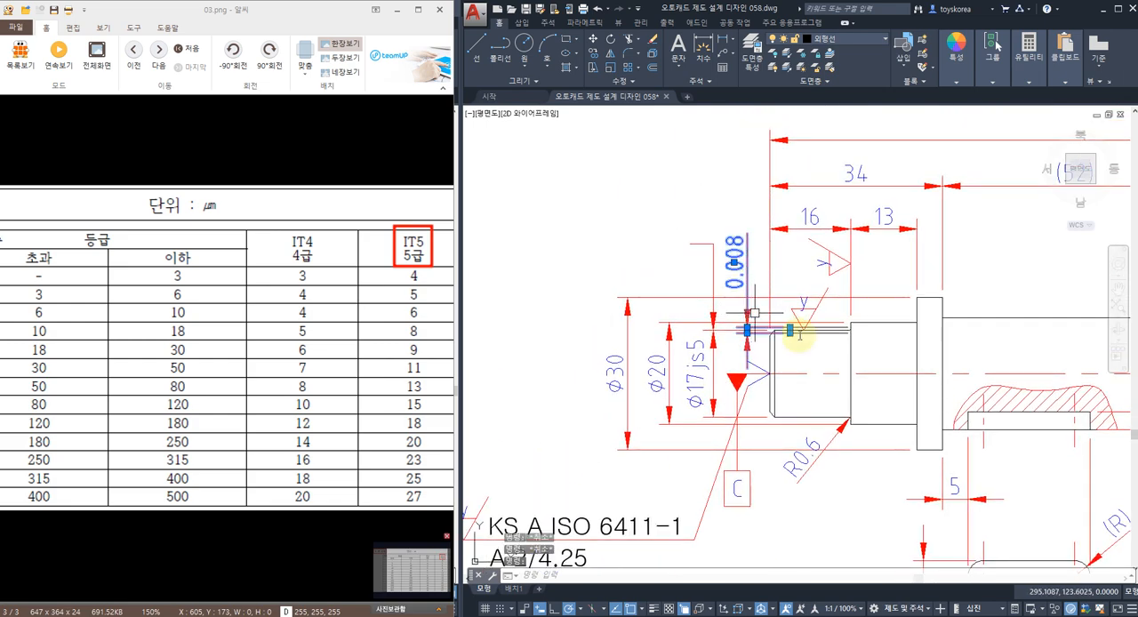
{"action": "key", "text": "Delete"}
{"action": "scroll", "coordinate": [827, 331], "scroll_direction": "up", "scroll_amount": 2}
{"action": "left_click", "coordinate": [829, 326]}
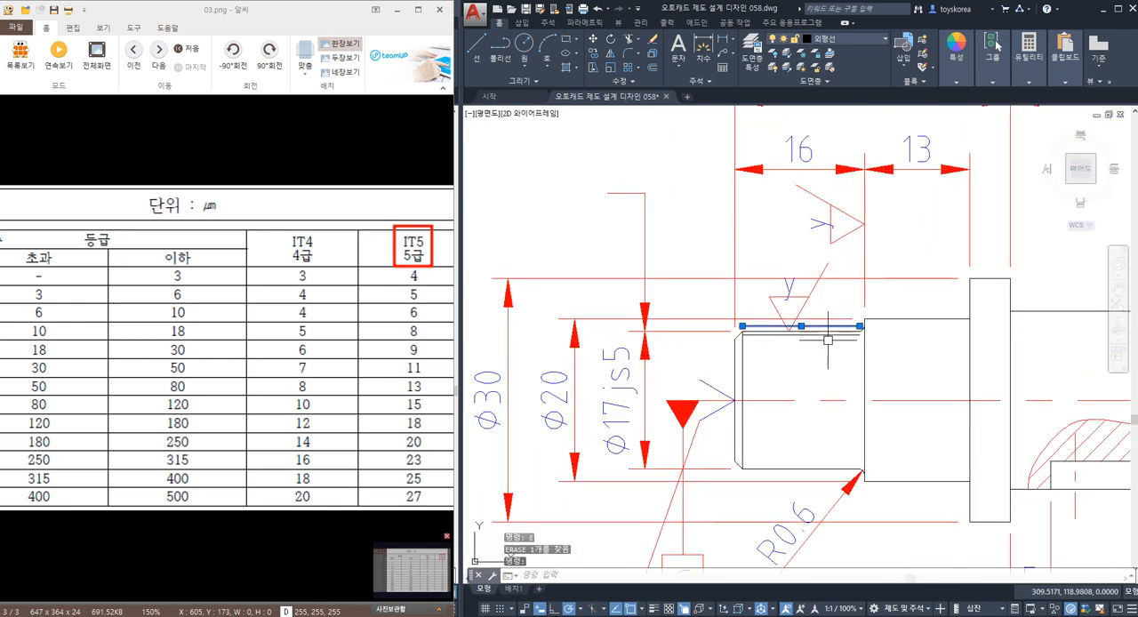
{"action": "left_click", "coordinate": [828, 336]}
{"action": "type", "text": "e"}
{"action": "key", "text": "Return"}
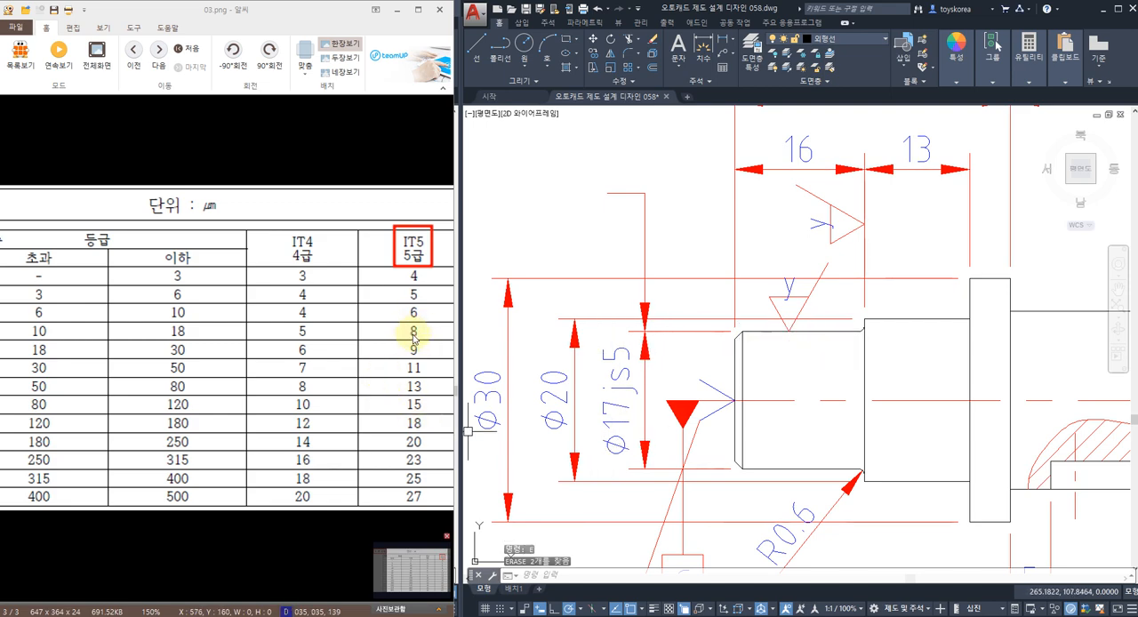
Start a geometric tolerance for the Ø17js5 journal and choose the circular runout symbol.
{"action": "scroll", "coordinate": [658, 283], "scroll_direction": "down", "scroll_amount": 2}
{"action": "key", "text": "Escape"}
{"action": "middle_click_drag", "start_coordinate": [650, 288], "coordinate": [685, 293]}
{"action": "type", "text": "t"}
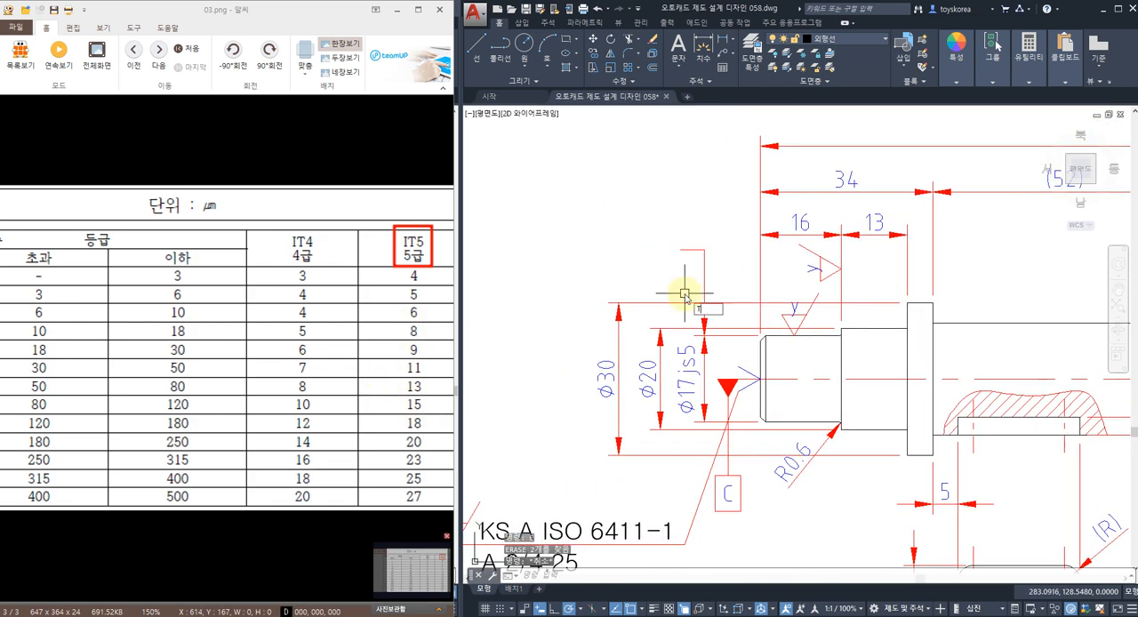
{"action": "type", "text": "ol"}
{"action": "key", "text": "Return"}
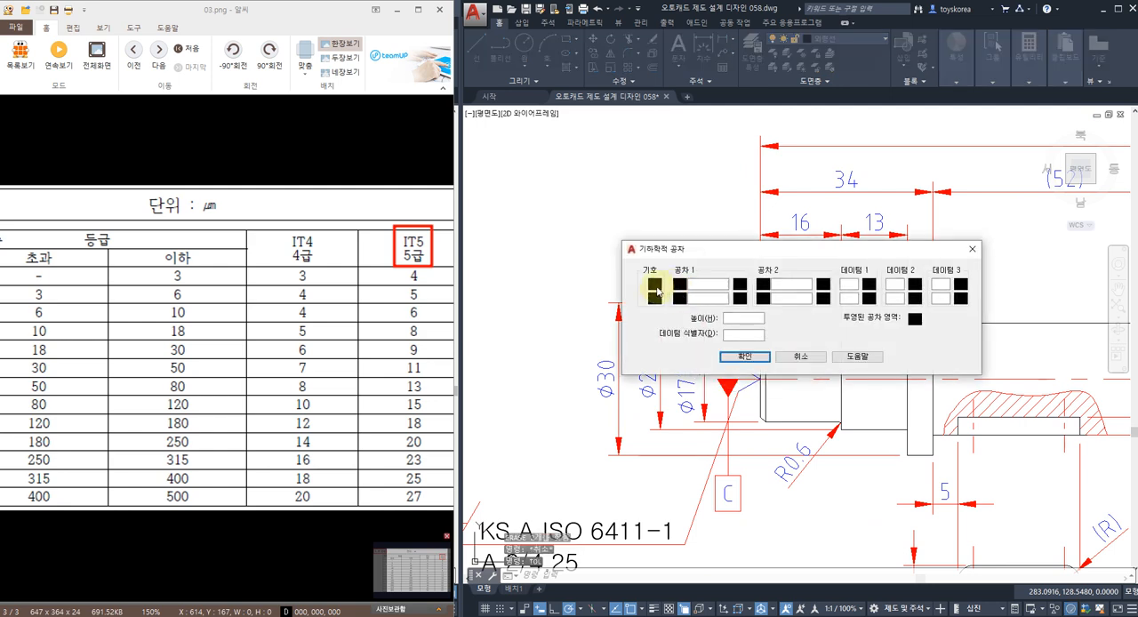
{"action": "left_click", "coordinate": [656, 291]}
{"action": "left_click", "coordinate": [801, 338]}
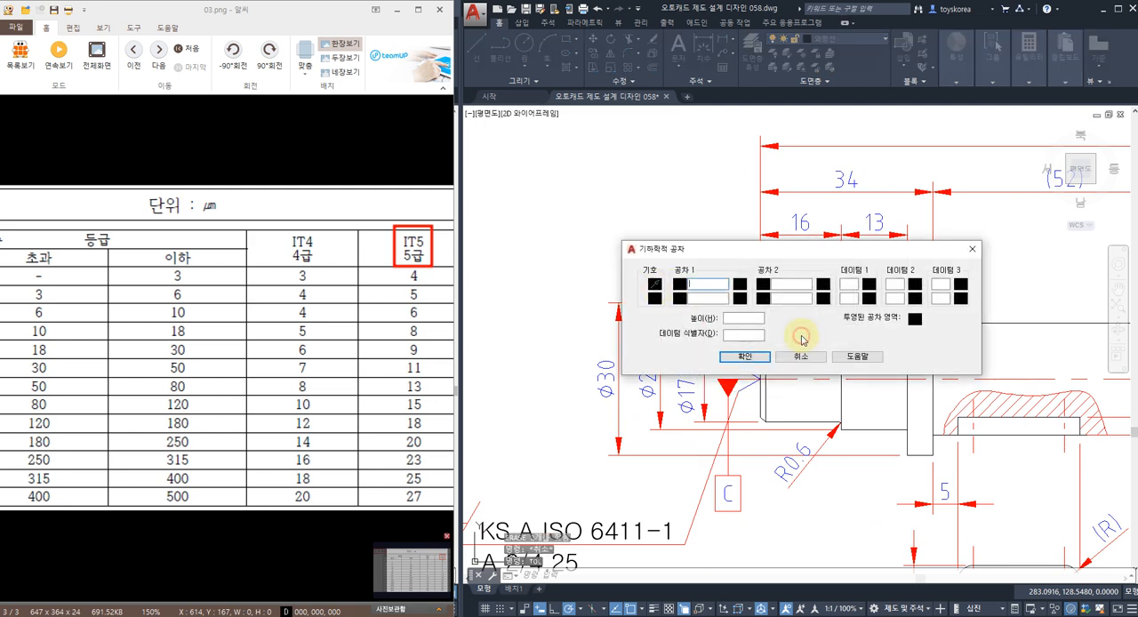
Enter tolerance 0.008 without a diameter sign and datum C, and place the frame above and left of the Ø17js5 dimension.
{"action": "left_click", "coordinate": [847, 285]}
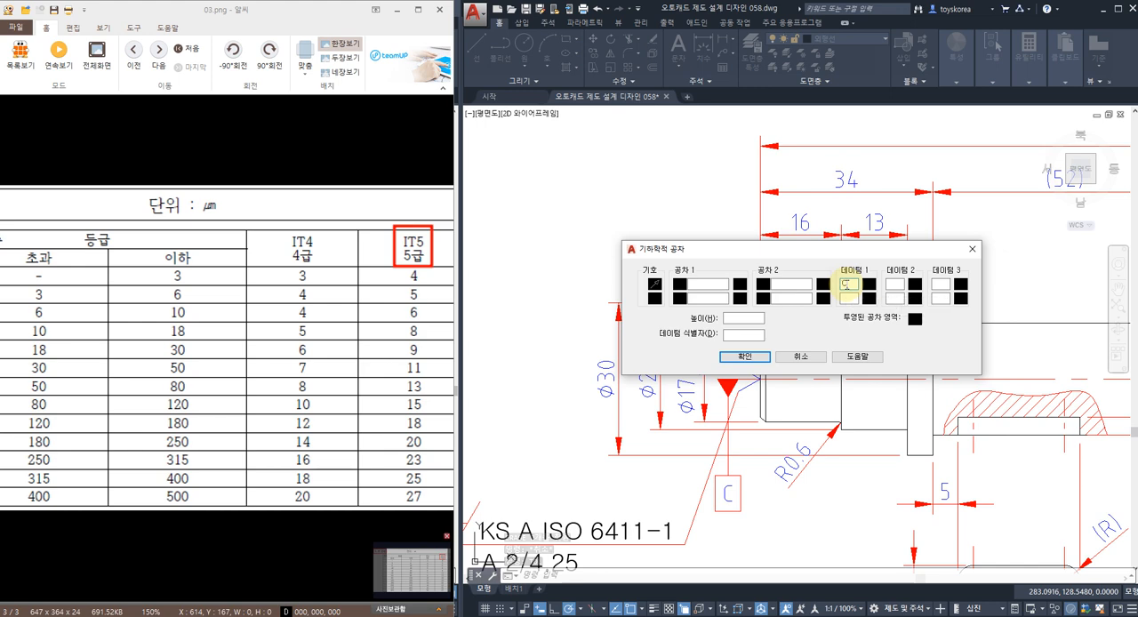
{"action": "type", "text": "C"}
{"action": "left_click", "coordinate": [700, 286]}
{"action": "type", "text": "0."}
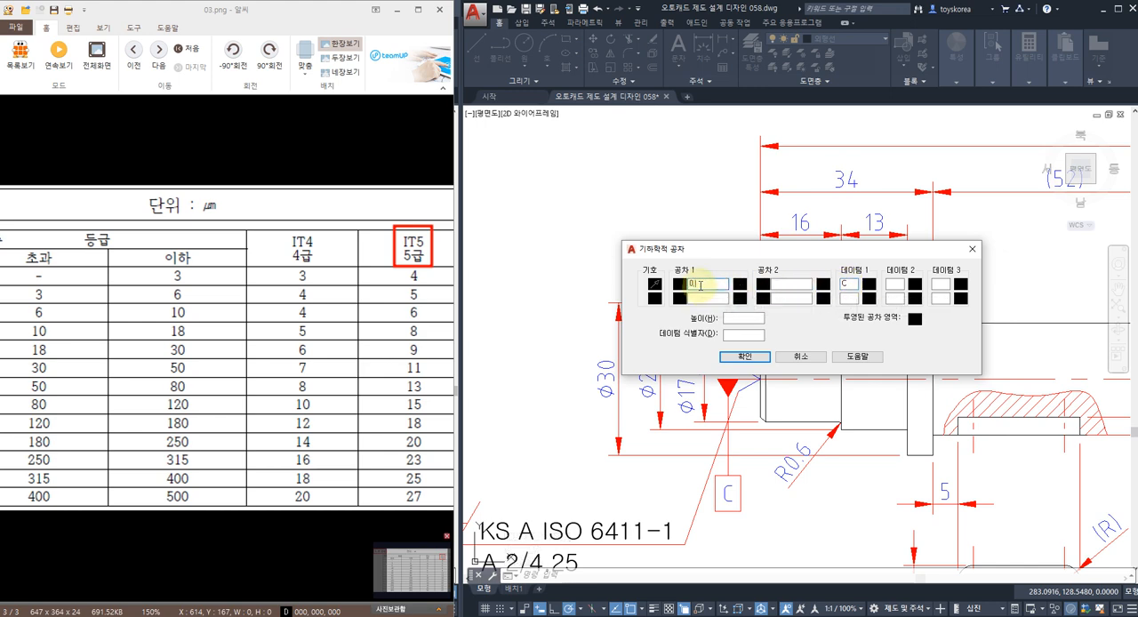
{"action": "type", "text": "008"}
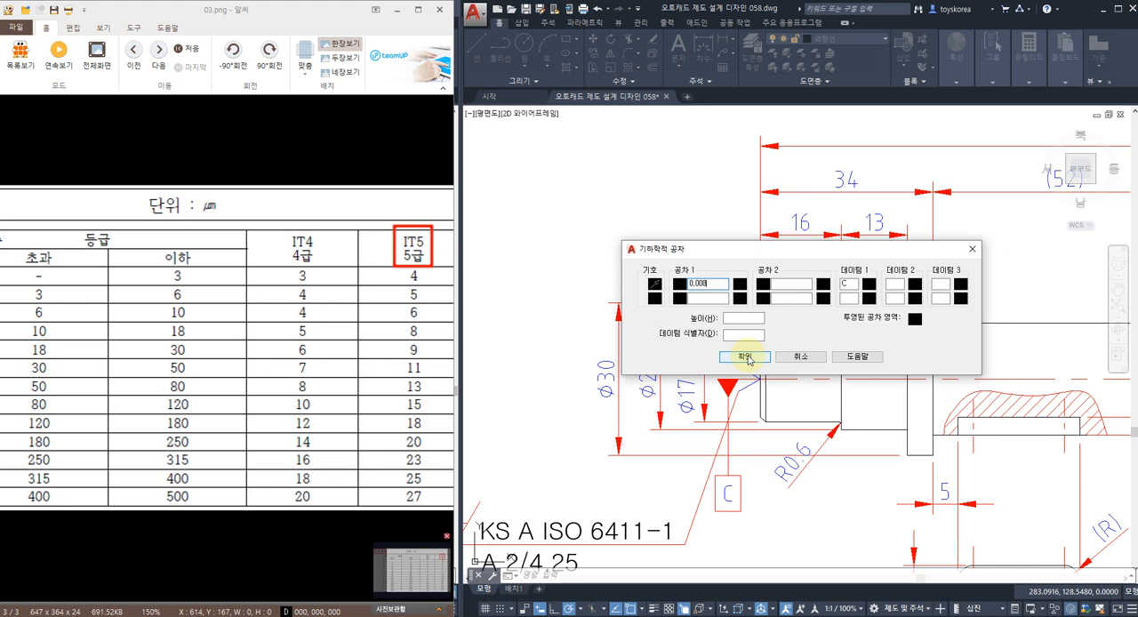
{"action": "left_click", "coordinate": [680, 285]}
{"action": "left_click", "coordinate": [680, 286]}
{"action": "left_click", "coordinate": [745, 356]}
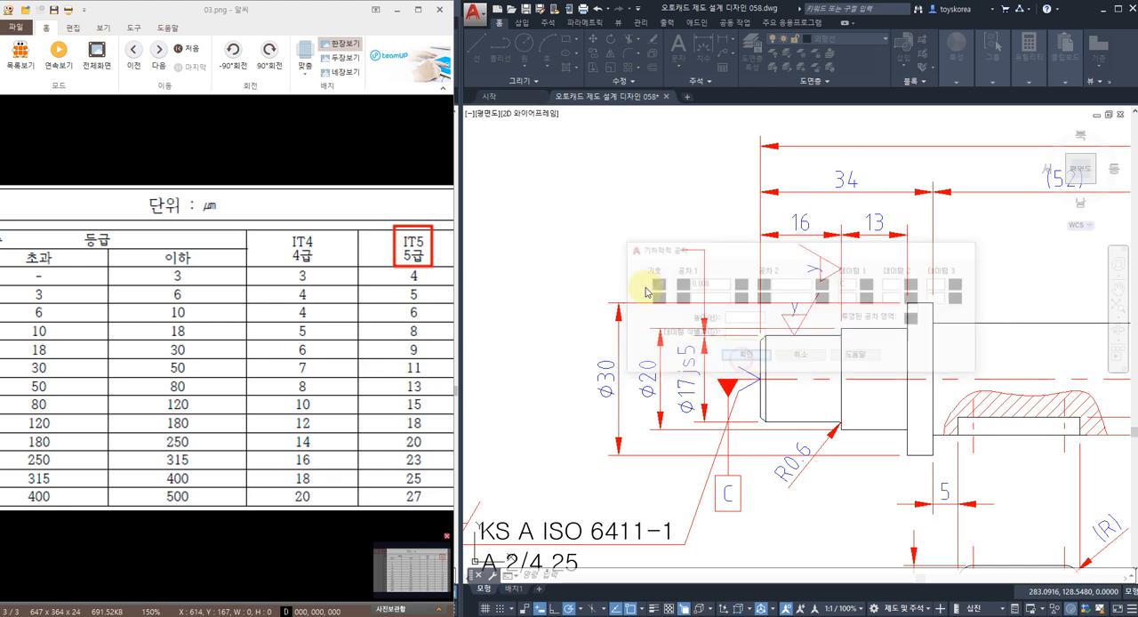
{"action": "left_click", "coordinate": [549, 191]}
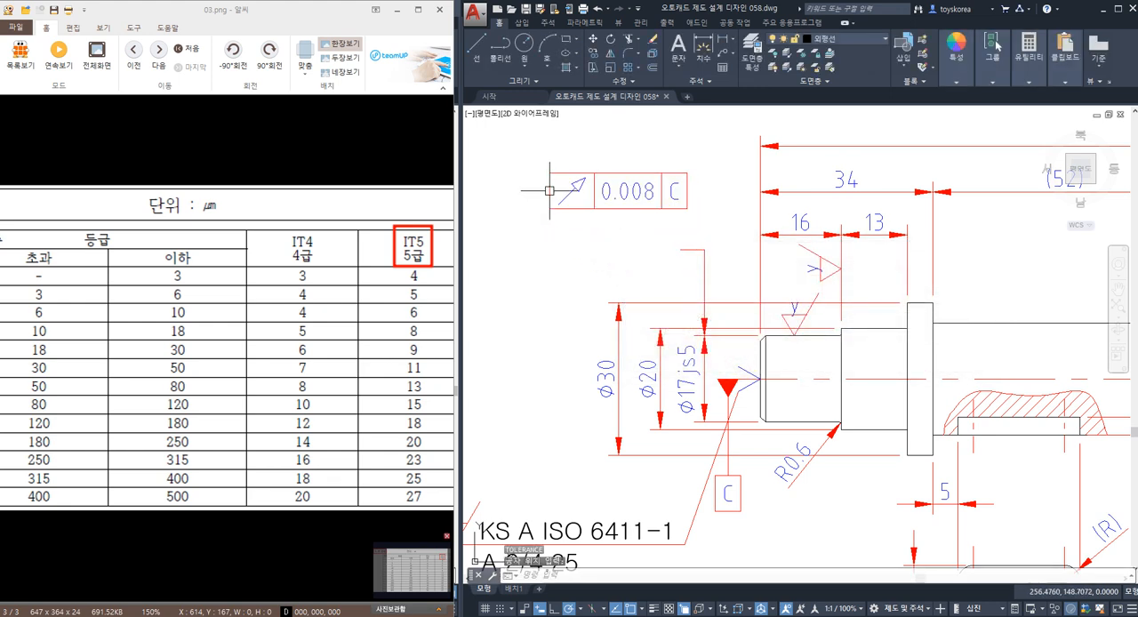
{"action": "key", "text": "Escape"}
Examine the Ø17js5 journal's upper outline to which the runout tolerance applies.
{"action": "scroll", "coordinate": [782, 342], "scroll_direction": "up", "scroll_amount": 3}
{"action": "left_click", "coordinate": [781, 331]}
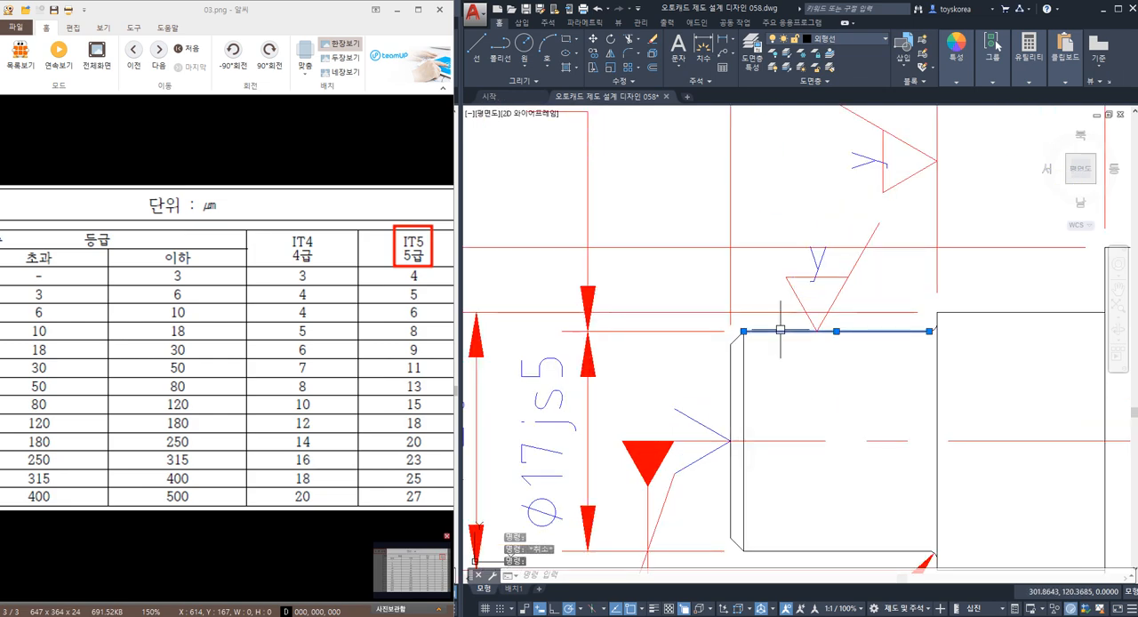
{"action": "key", "text": "Escape"}
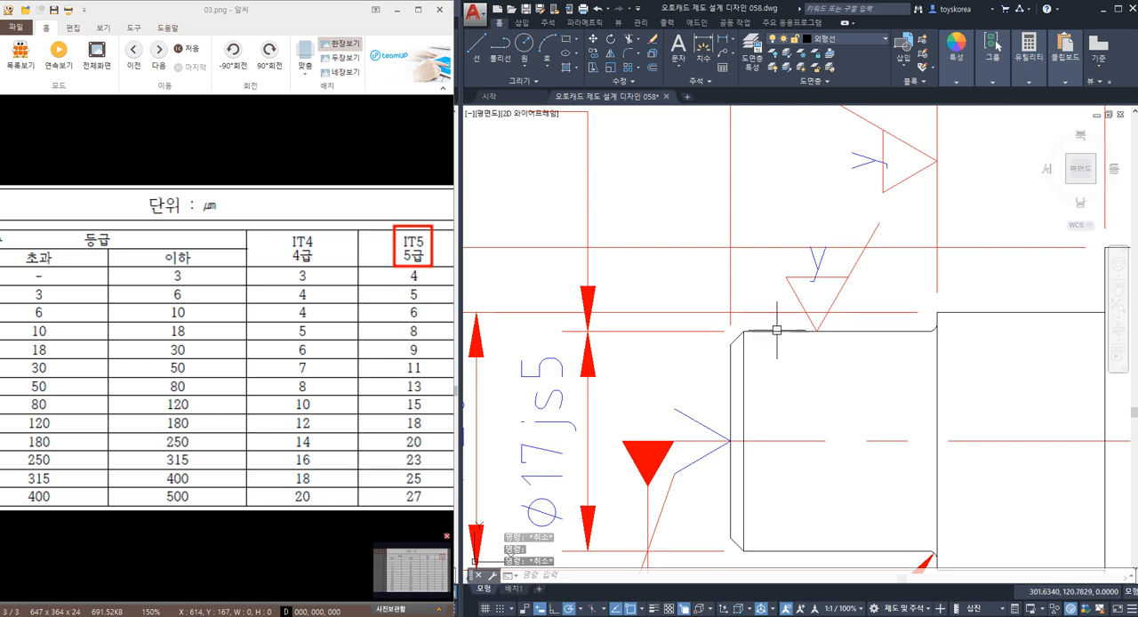
{"action": "scroll", "coordinate": [778, 330], "scroll_direction": "down", "scroll_amount": 4}
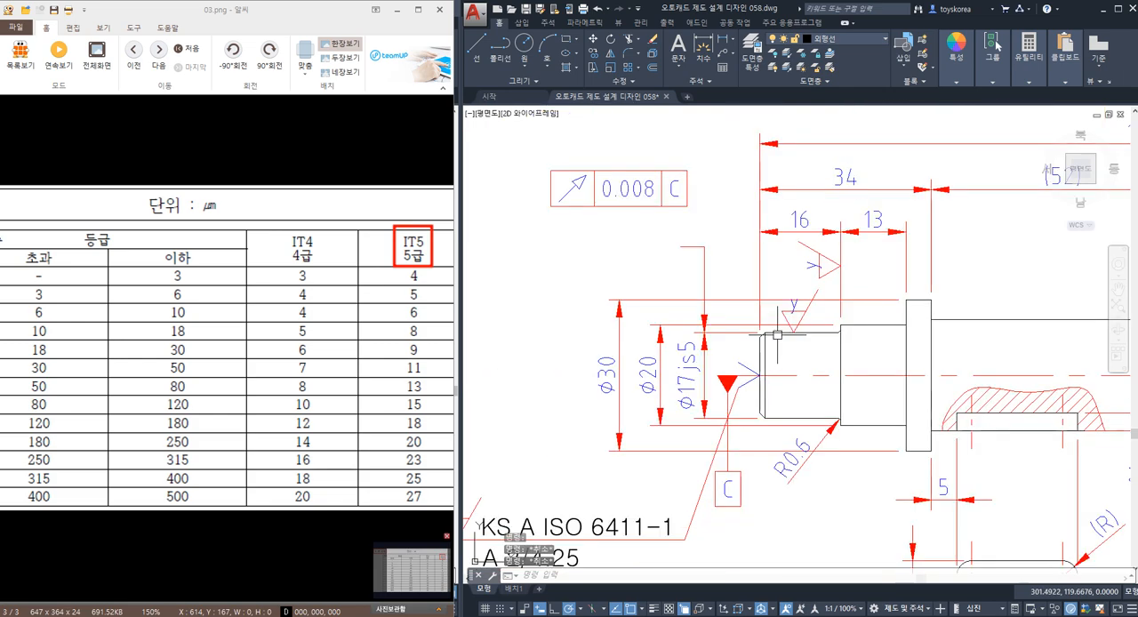
{"action": "scroll", "coordinate": [773, 336], "scroll_direction": "up", "scroll_amount": 4}
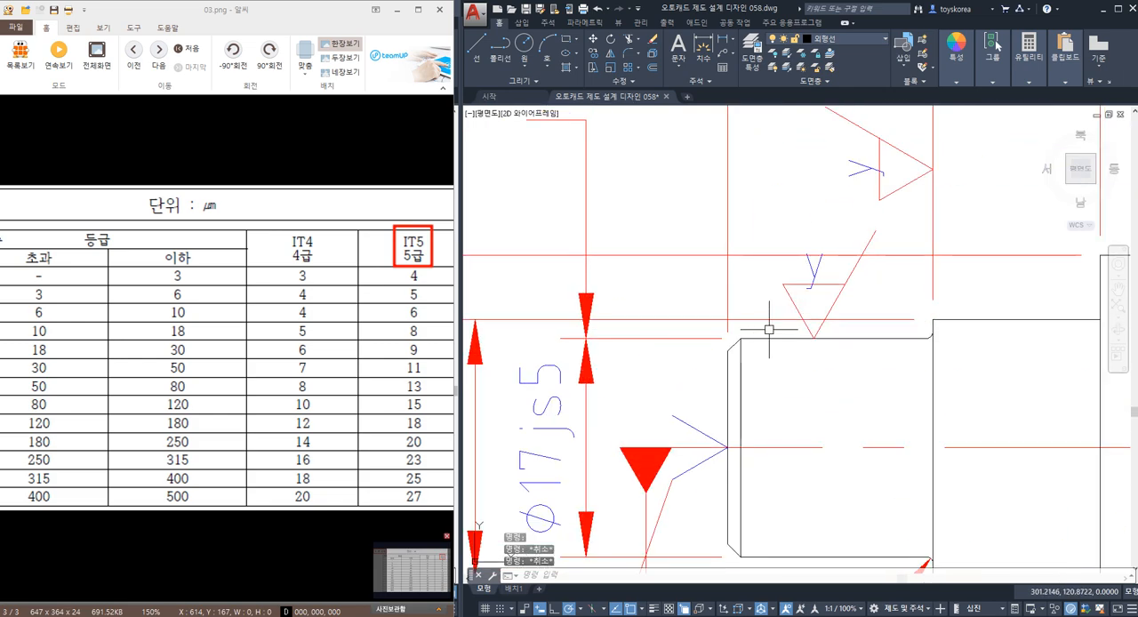
{"action": "scroll", "coordinate": [703, 307], "scroll_direction": "down", "scroll_amount": 3}
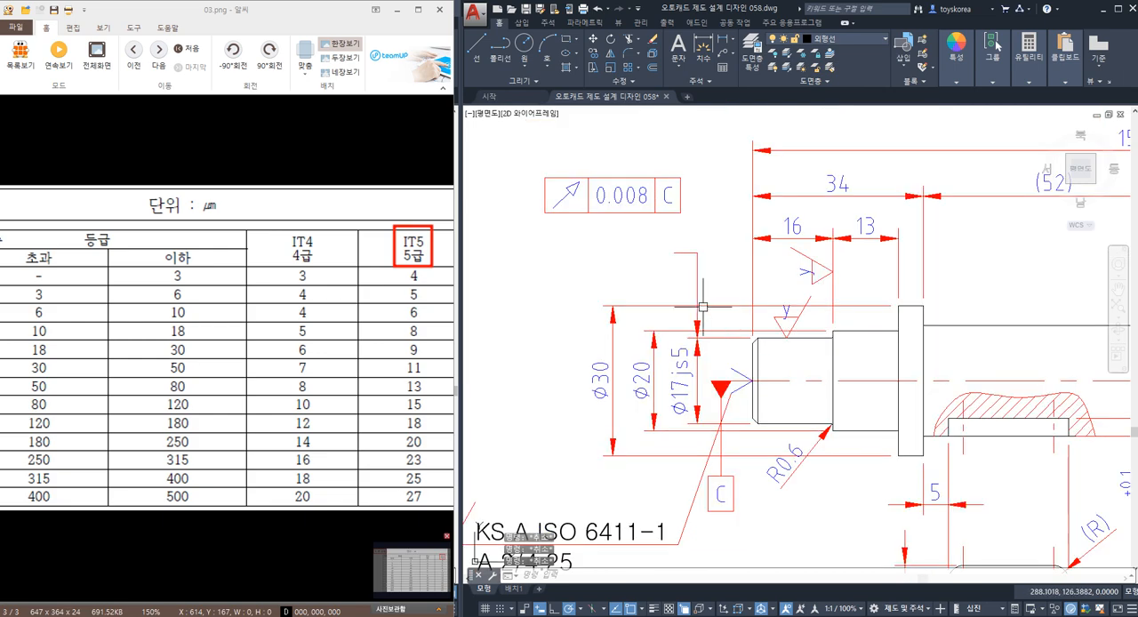
Move the 0.008 runout frame by its right edge's midpoint to the free end of the leader above the Ø17js5 dimension.
{"action": "scroll", "coordinate": [658, 274], "scroll_direction": "up", "scroll_amount": 1}
{"action": "scroll", "coordinate": [696, 276], "scroll_direction": "up", "scroll_amount": 2}
{"action": "key", "text": "space"}
{"action": "left_click", "coordinate": [737, 280]}
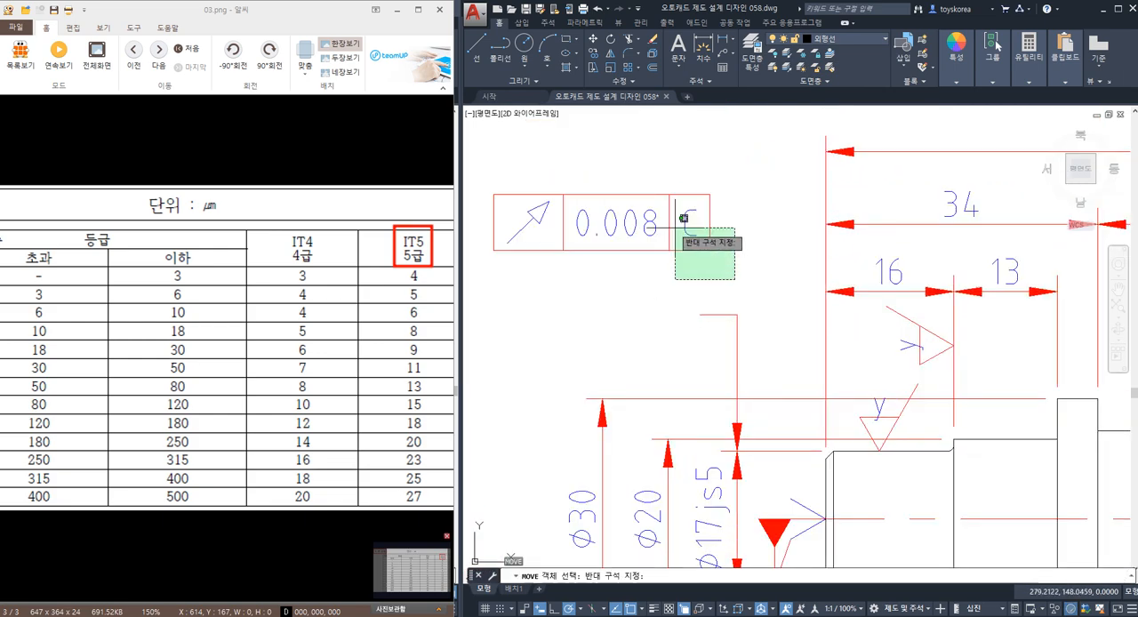
{"action": "left_click", "coordinate": [667, 226]}
{"action": "key", "text": "space"}
{"action": "left_click", "coordinate": [709, 223]}
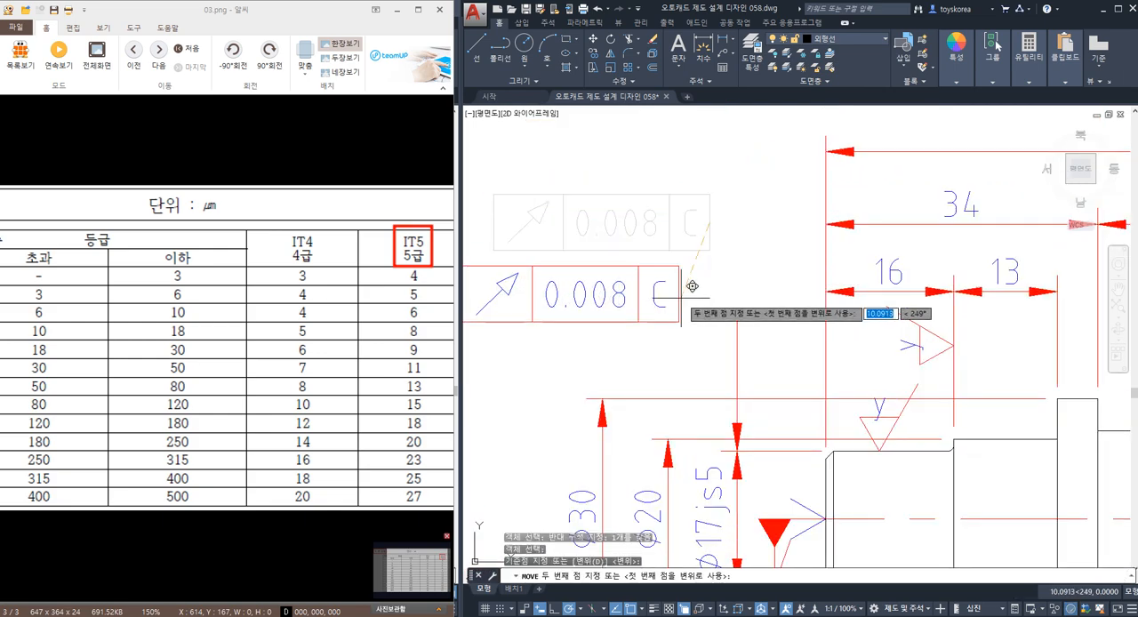
{"action": "left_click", "coordinate": [636, 316]}
{"action": "key", "text": "Escape"}
Bring up the TK-133 gearbox assembly drawing and compare it with the shaft's gear seat around the Ø22h6 dimension.
{"action": "scroll", "coordinate": [625, 365], "scroll_direction": "down", "scroll_amount": 3}
{"action": "middle_click_drag", "start_coordinate": [625, 364], "coordinate": [613, 343]}
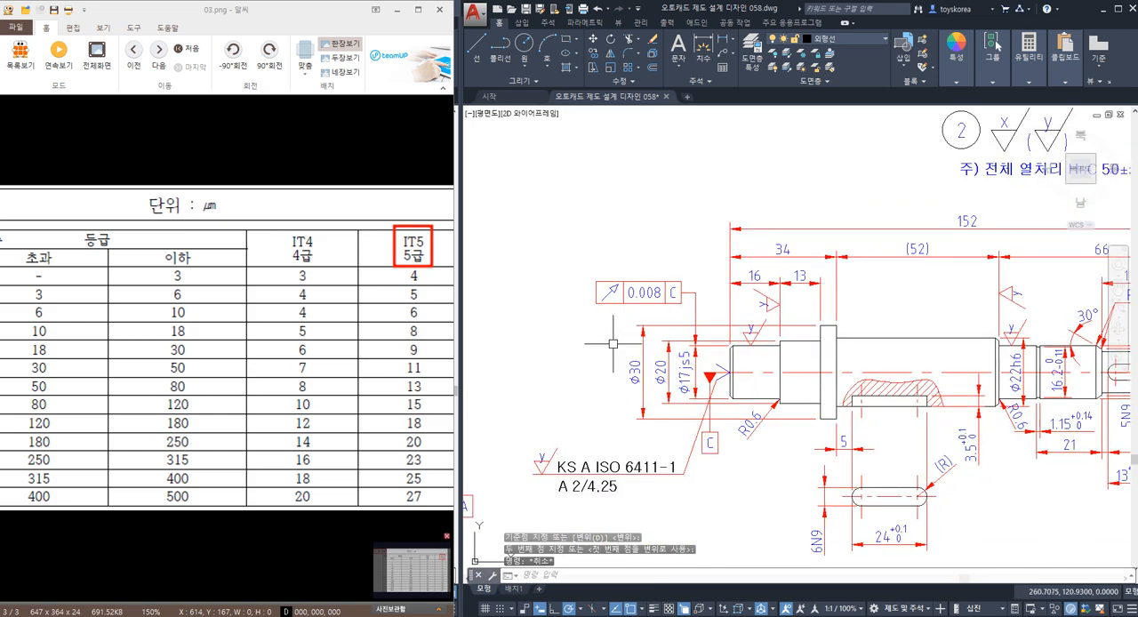
{"action": "middle_click_drag", "start_coordinate": [705, 372], "coordinate": [648, 345]}
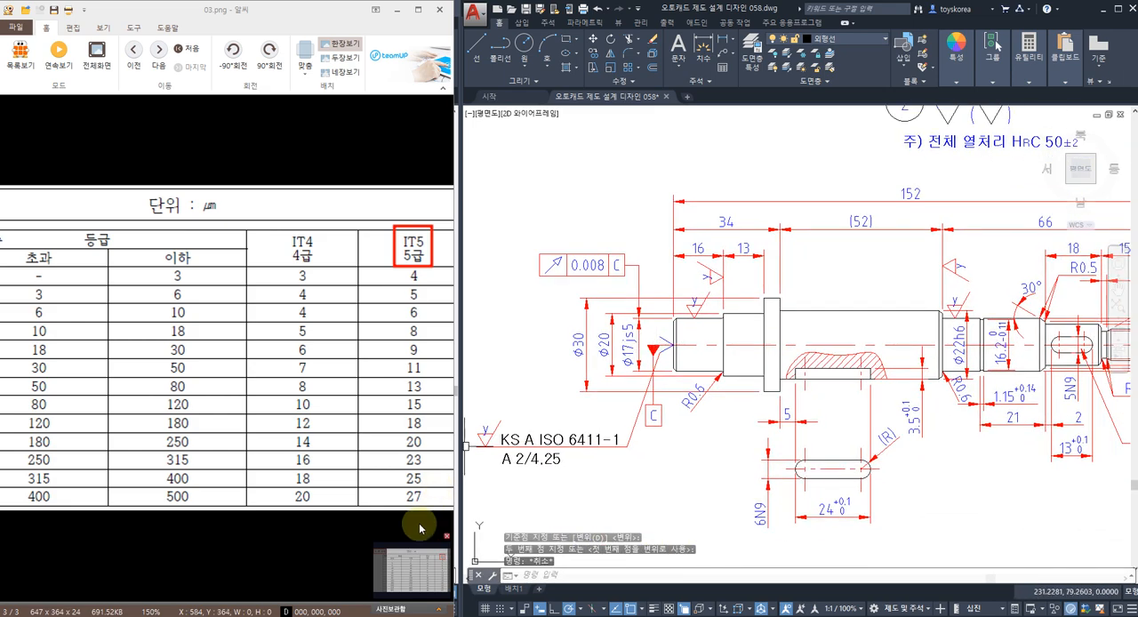
{"action": "left_click", "coordinate": [374, 615]}
{"action": "scroll", "coordinate": [241, 313], "scroll_direction": "up", "scroll_amount": 2}
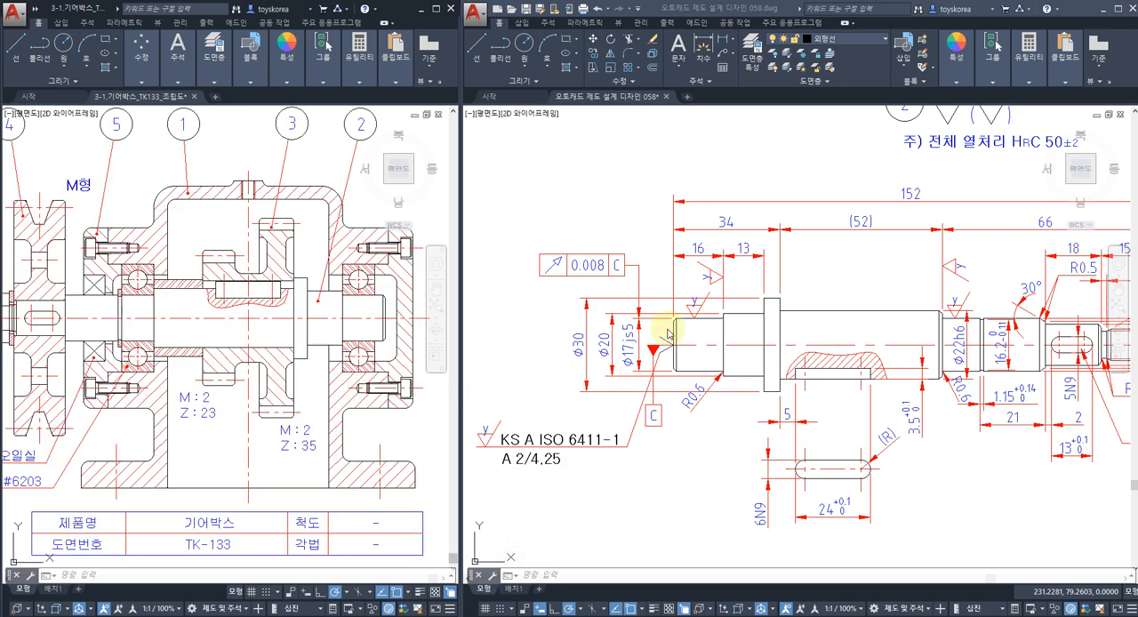
{"action": "middle_click_drag", "start_coordinate": [669, 334], "coordinate": [620, 334]}
{"action": "middle_click_drag", "start_coordinate": [878, 337], "coordinate": [705, 339]}
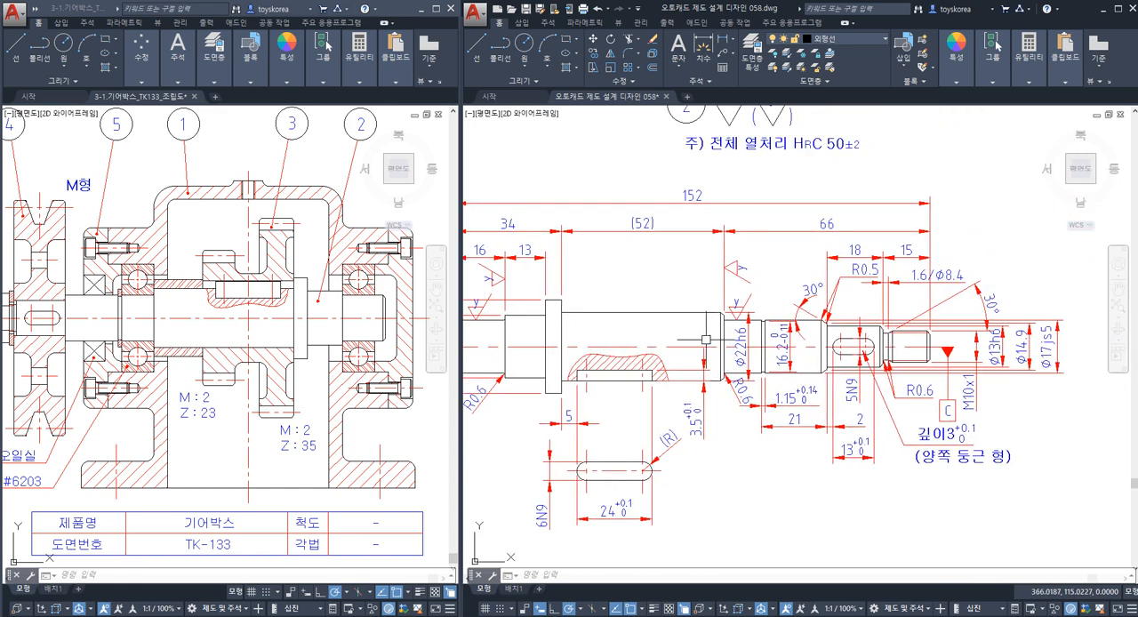
{"action": "scroll", "coordinate": [774, 329], "scroll_direction": "up", "scroll_amount": 2}
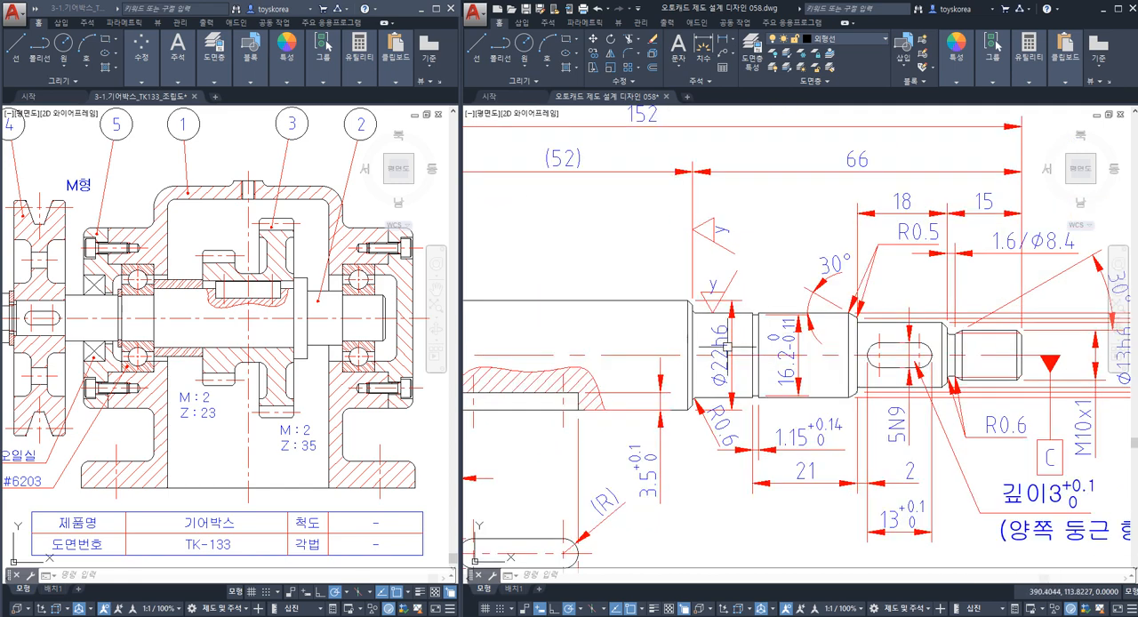
{"action": "key", "text": "Escape"}
{"action": "key", "text": "Escape"}
{"action": "key", "text": "Escape"}
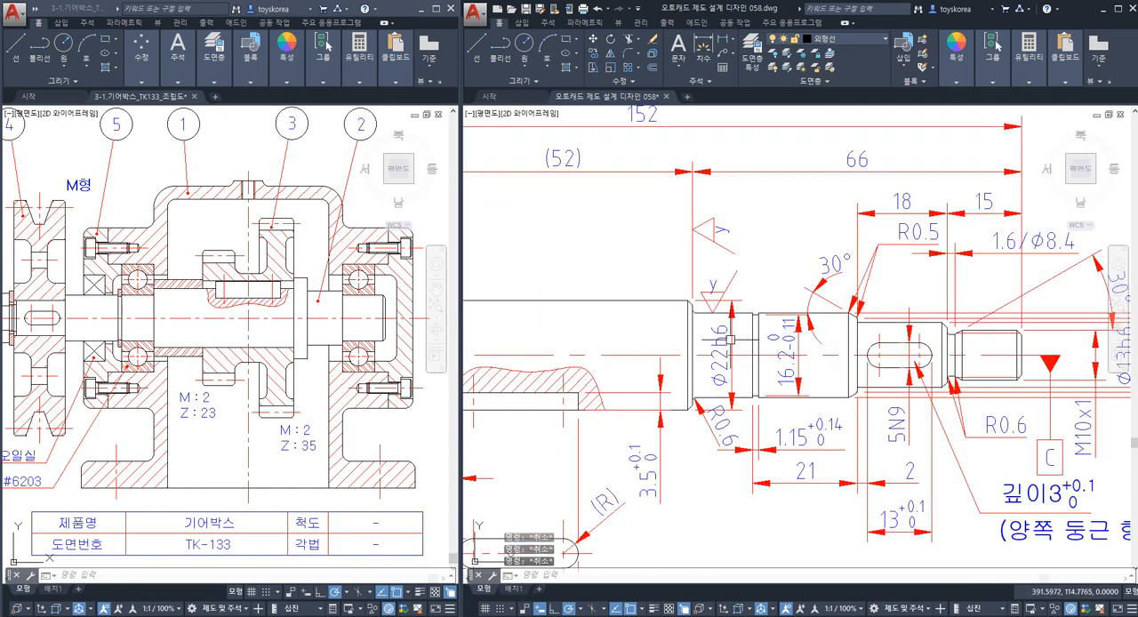
Move the Ø22h6 dimension leftward onto the gear seat, clear of the y surface finish symbol.
{"action": "middle_click_drag", "start_coordinate": [729, 340], "coordinate": [835, 349]}
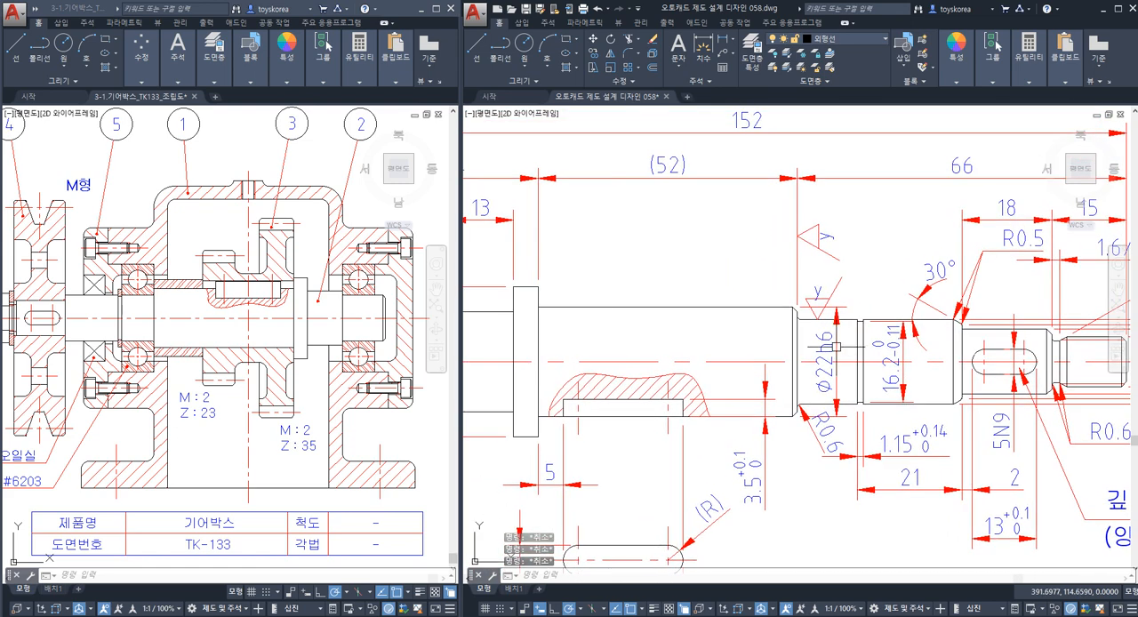
{"action": "left_click", "coordinate": [835, 349]}
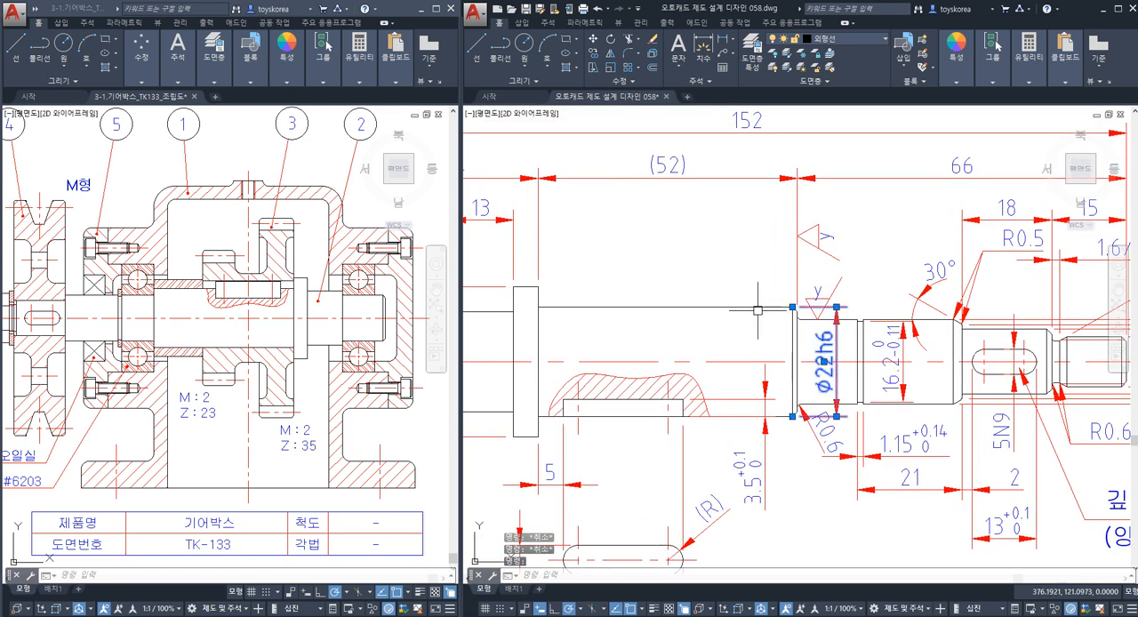
{"action": "key", "text": "Escape"}
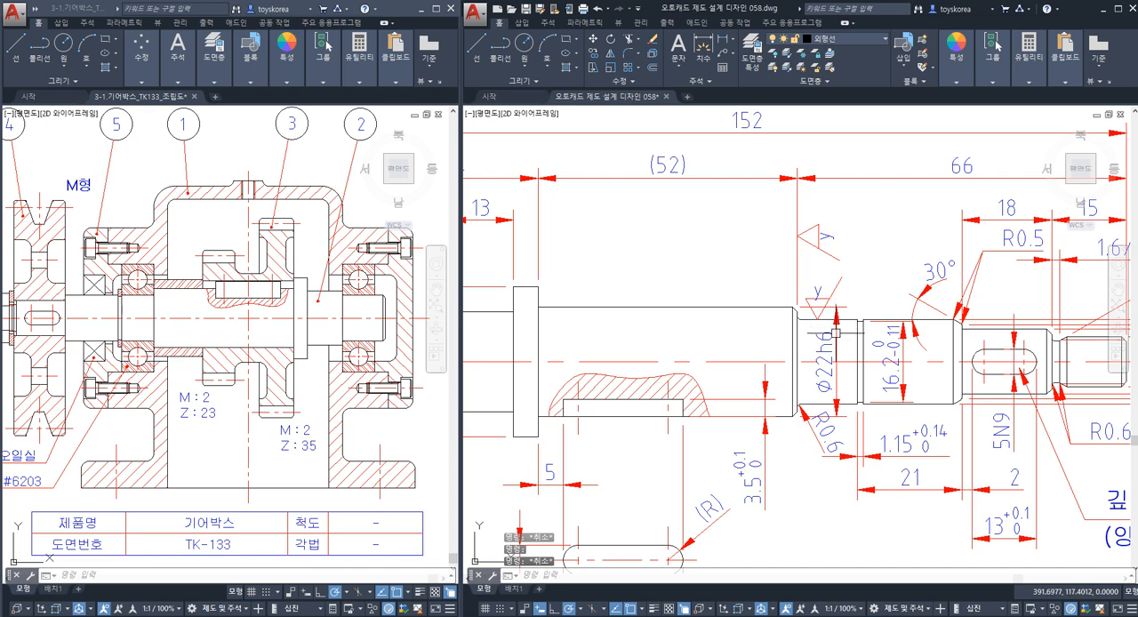
{"action": "left_click", "coordinate": [835, 341]}
{"action": "left_click", "coordinate": [827, 364]}
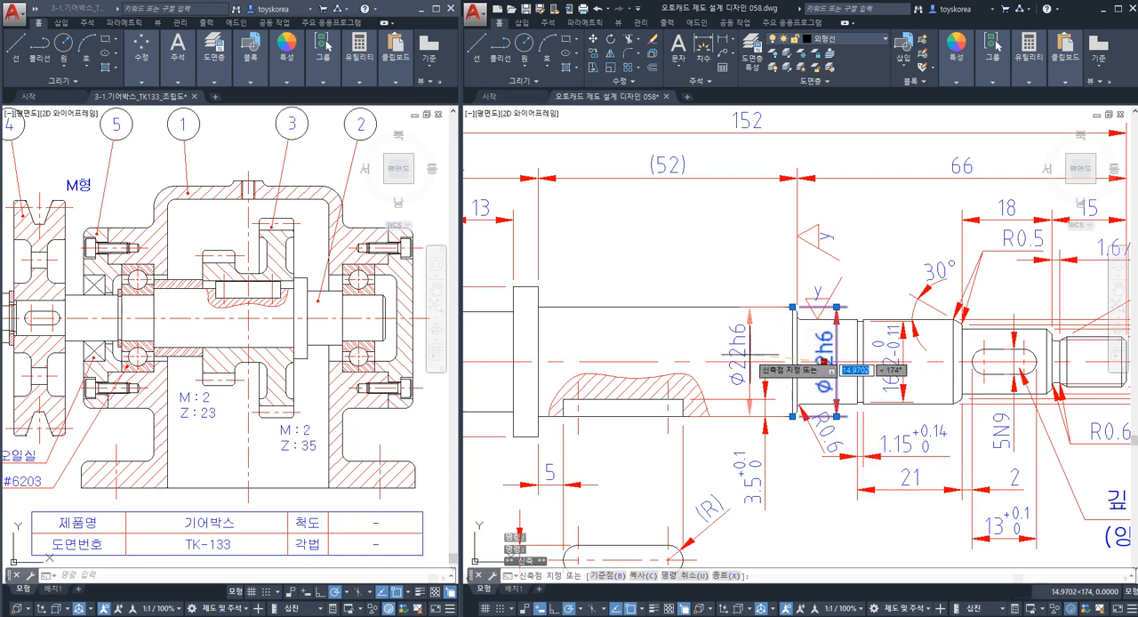
{"action": "left_click", "coordinate": [753, 363]}
{"action": "key", "text": "Escape"}
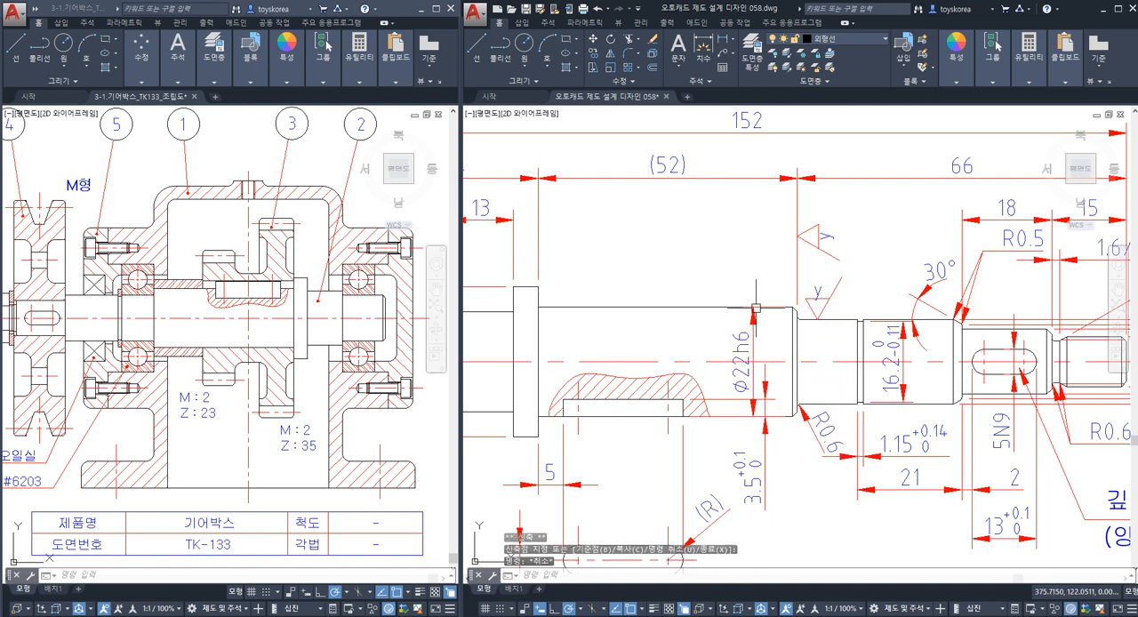
{"action": "key", "text": "Escape"}
{"action": "key", "text": "Escape"}
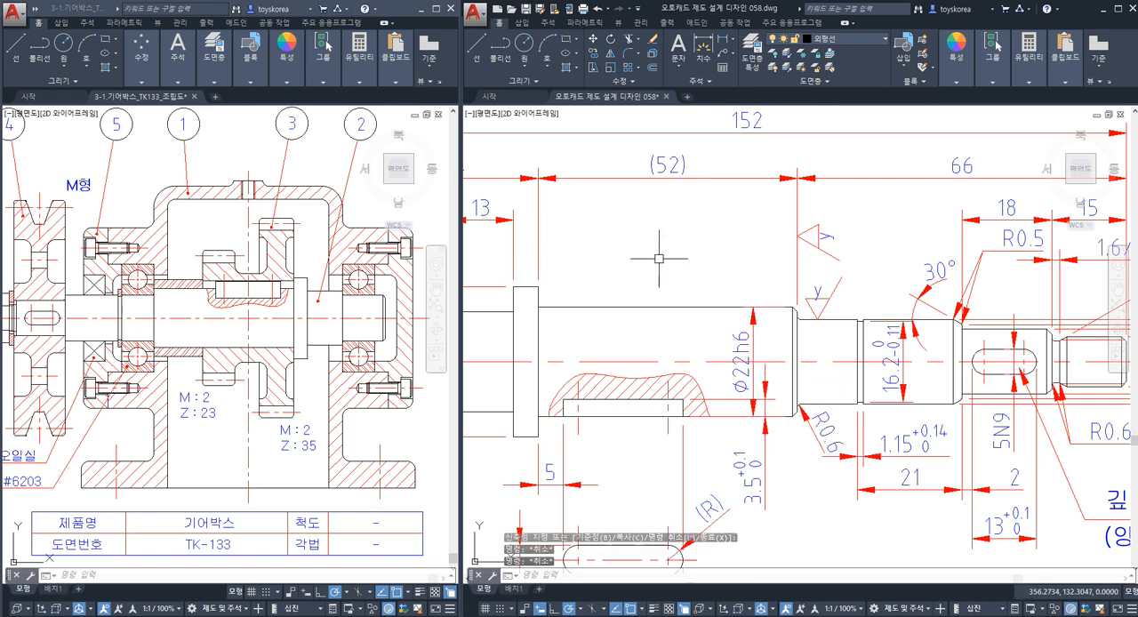
{"action": "mouse_move", "coordinate": [683, 264]}
{"action": "middle_mouse_down"}
{"action": "mouse_move", "coordinate": [700, 269]}
{"action": "mouse_move", "coordinate": [681, 278]}
{"action": "middle_mouse_up"}
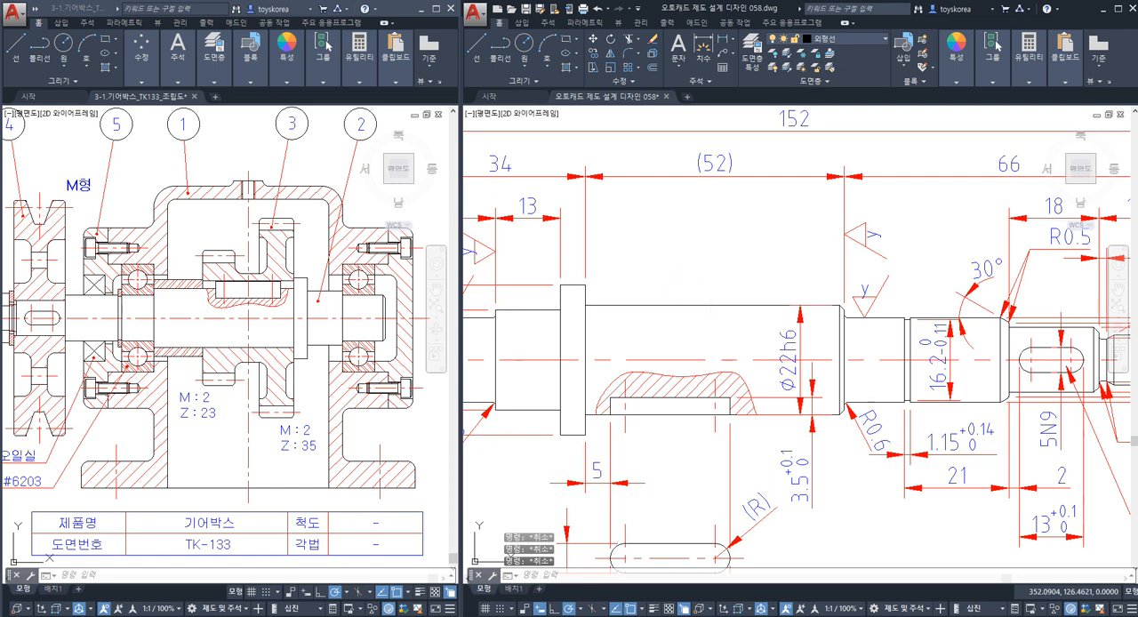
{"action": "type", "text": "TOL"}
{"action": "key", "text": "Return"}
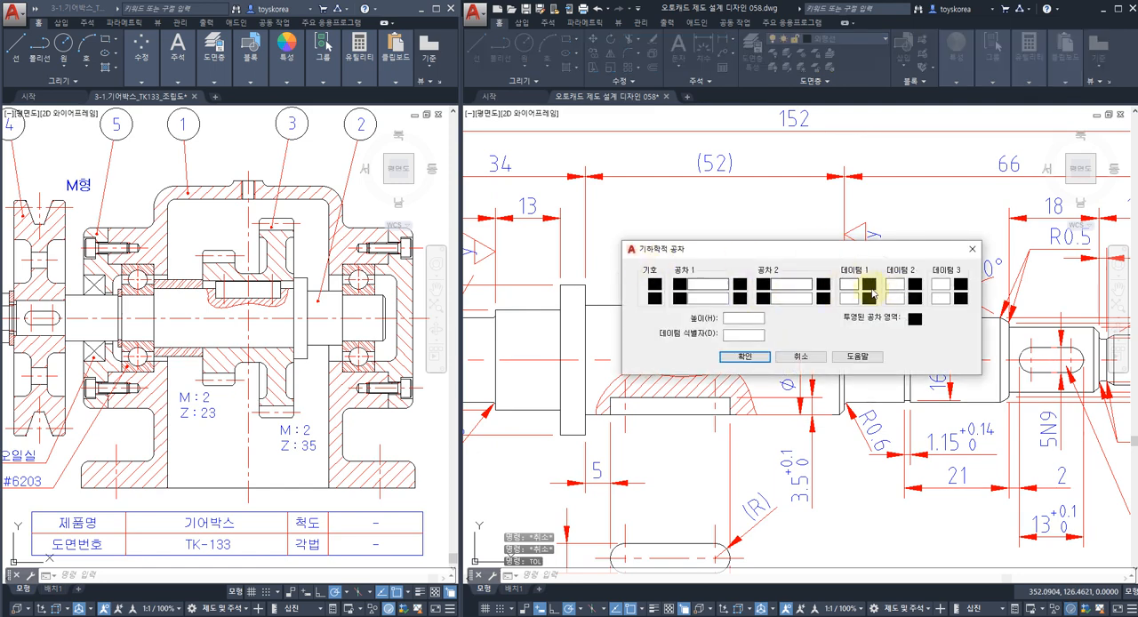
{"action": "key", "text": "Escape"}
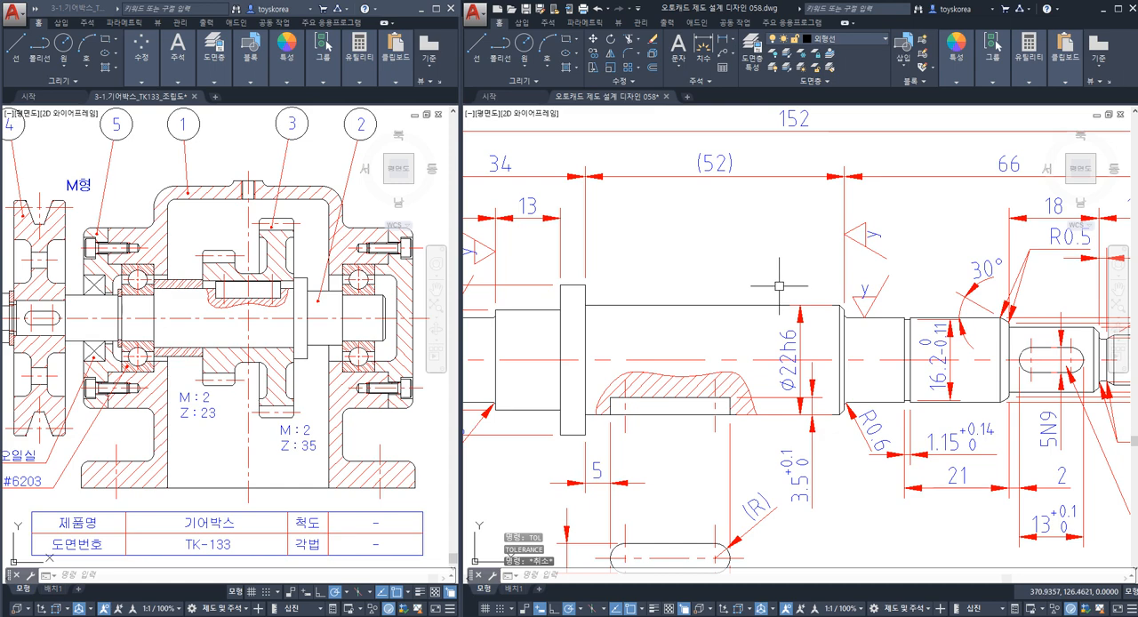
Draw a leader from the upper end of the Ø22h6 dimension, going up above the gear seat and bending left.
{"action": "type", "text": "LE"}
{"action": "key", "text": "Return"}
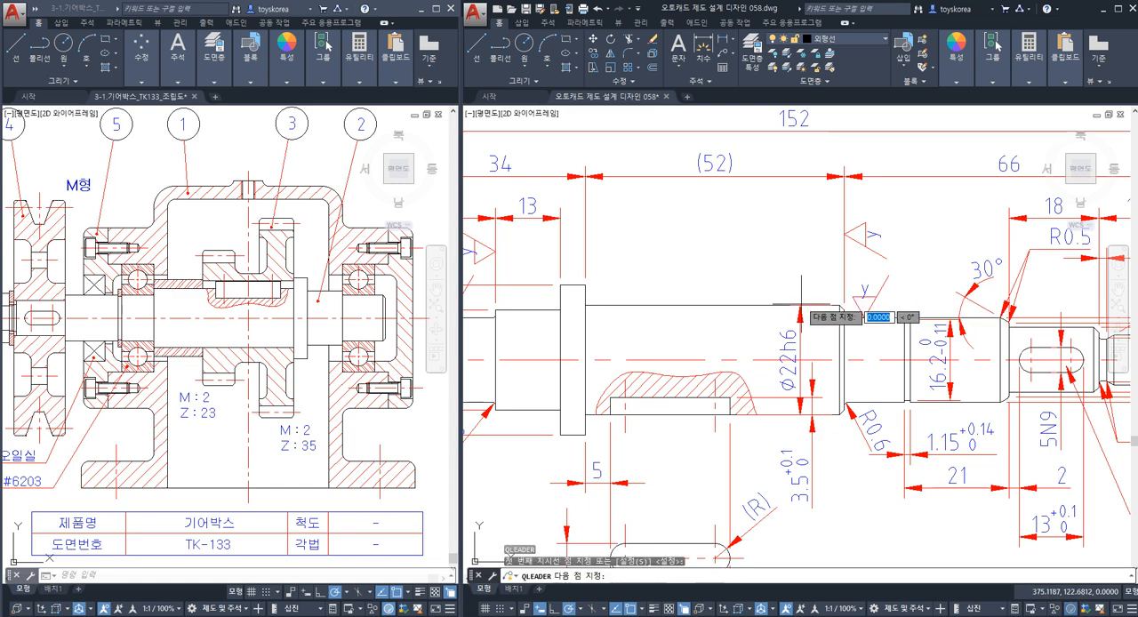
{"action": "left_click", "coordinate": [800, 304]}
{"action": "left_click", "coordinate": [800, 247]}
{"action": "left_click", "coordinate": [773, 247]}
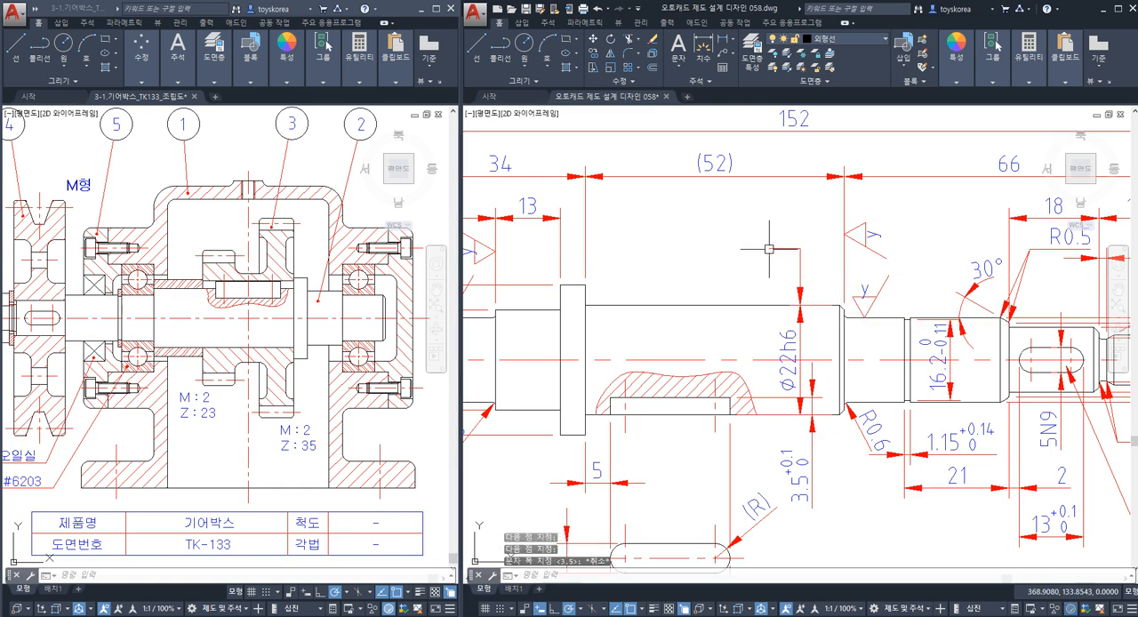
{"action": "key", "text": "Escape"}
Create a runout tolerance frame with 0.009 from the IT5 table and datum C, placing it above the gear seat.
{"action": "type", "text": "ㄱOL"}
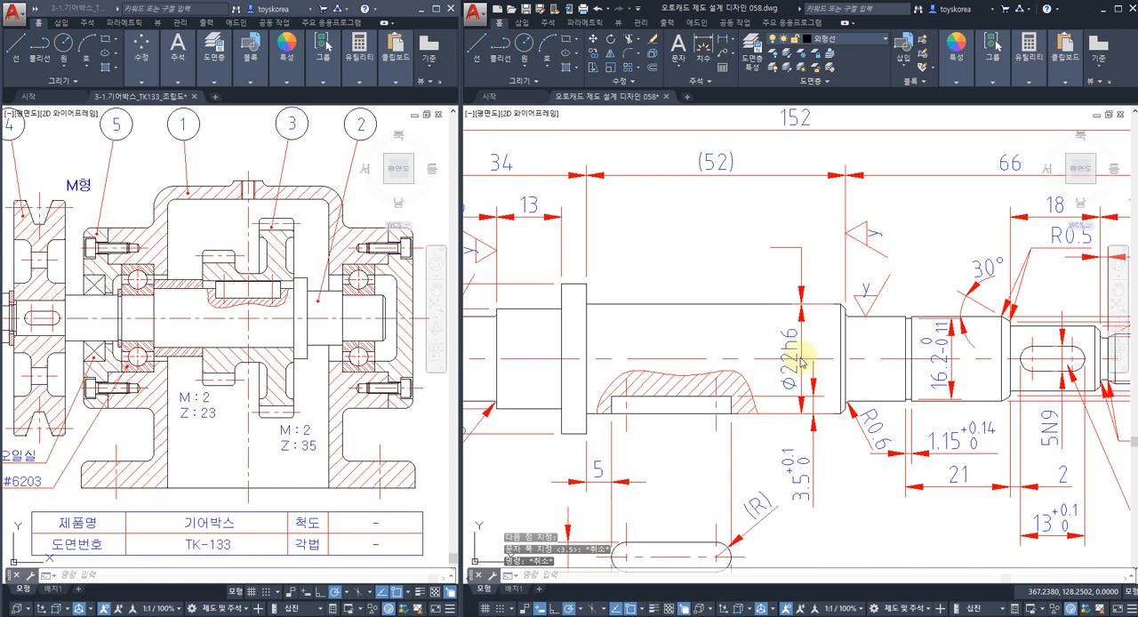
{"action": "key", "text": "Return"}
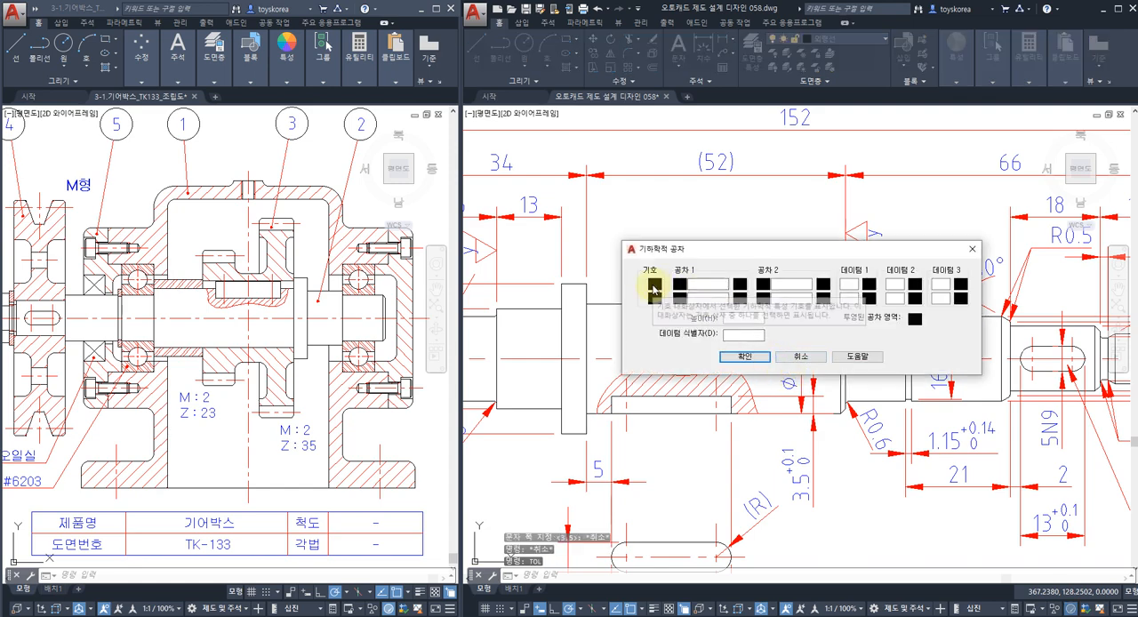
{"action": "left_click", "coordinate": [655, 284]}
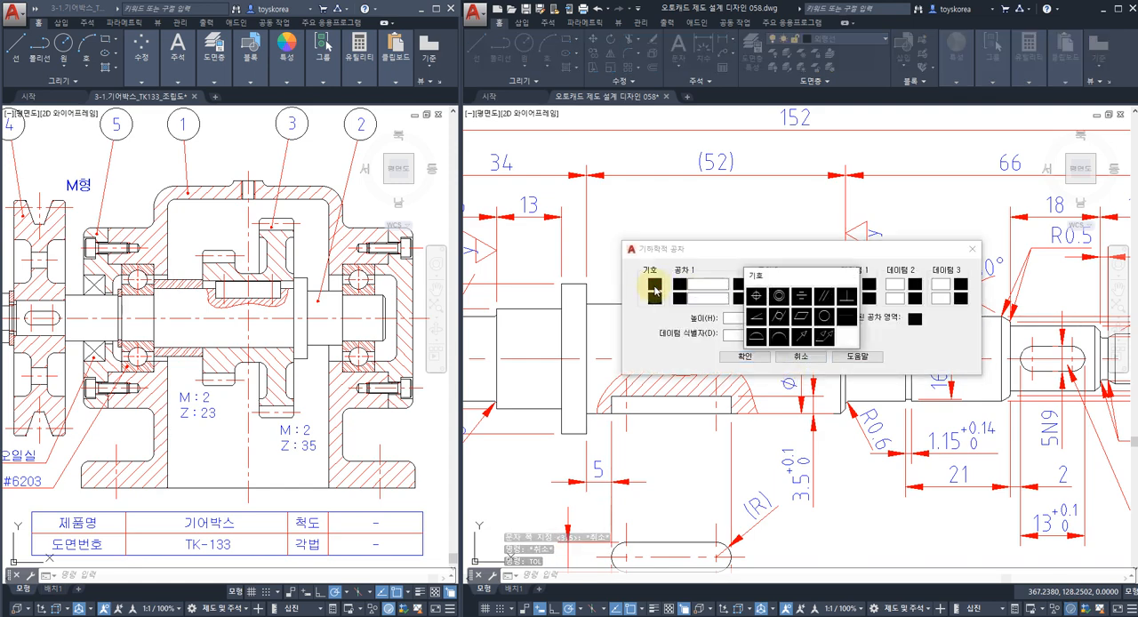
{"action": "left_click", "coordinate": [803, 340]}
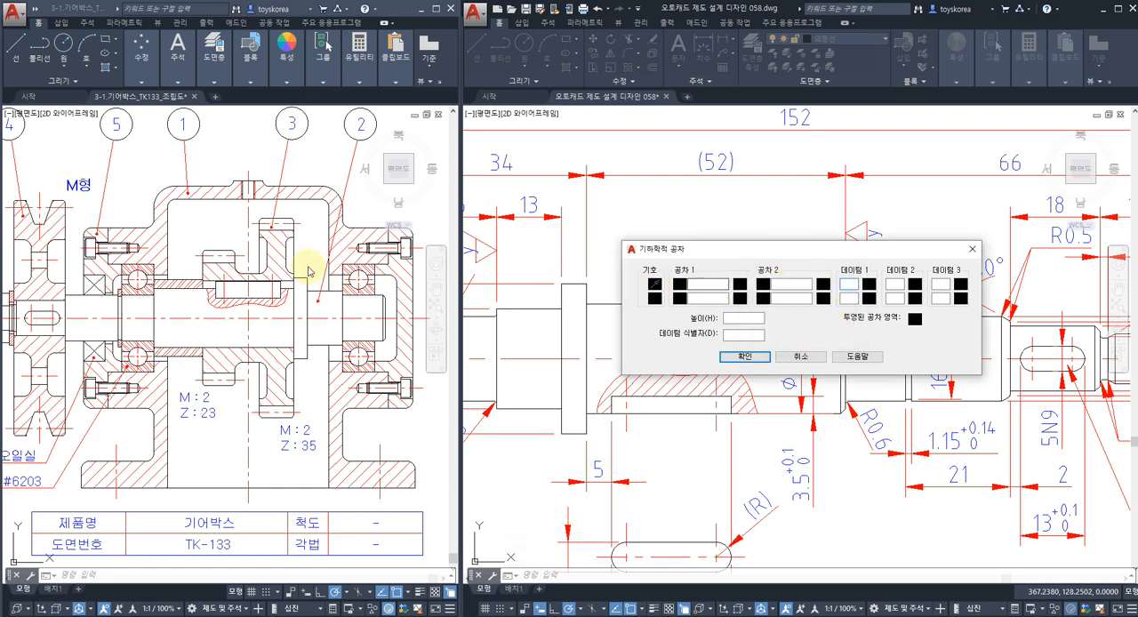
{"action": "type", "text": "C"}
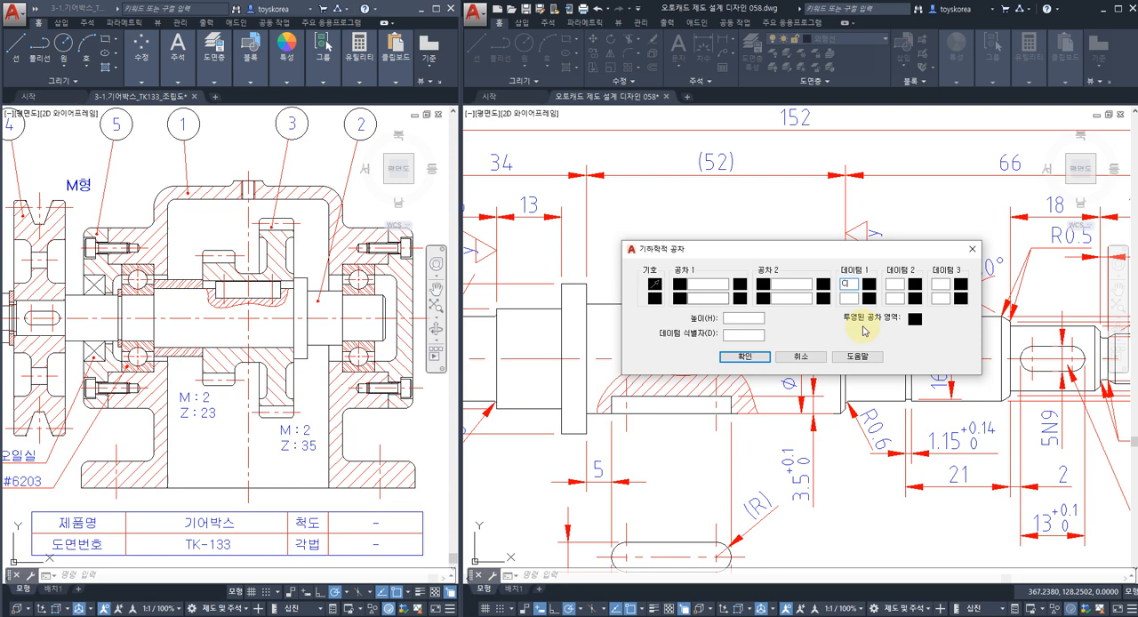
{"action": "left_click", "coordinate": [711, 286]}
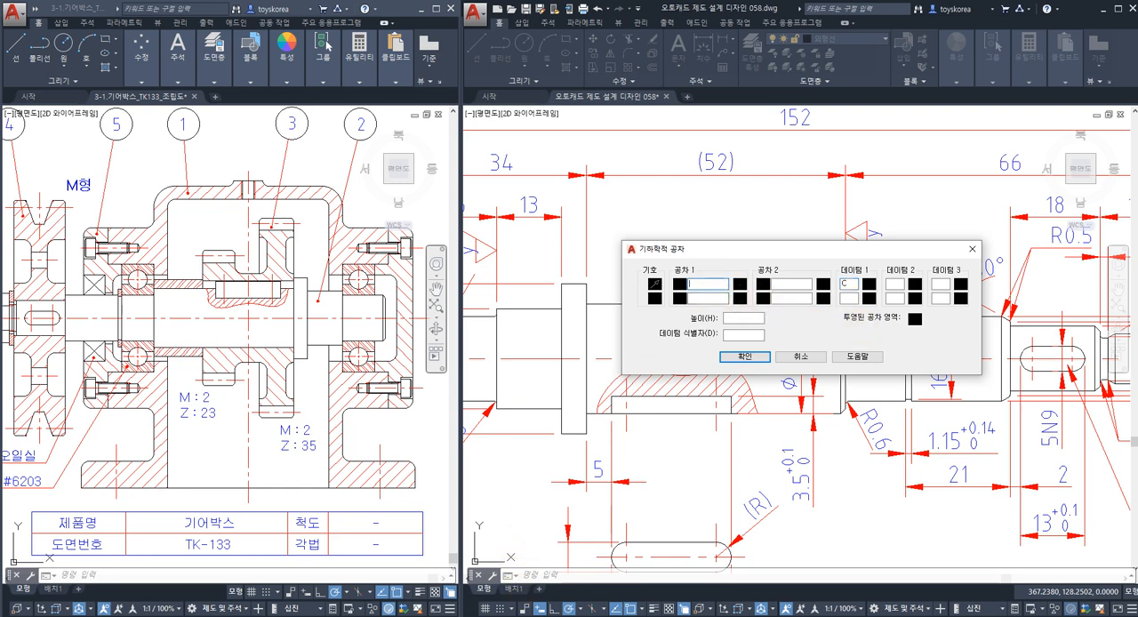
{"action": "left_click", "coordinate": [532, 615]}
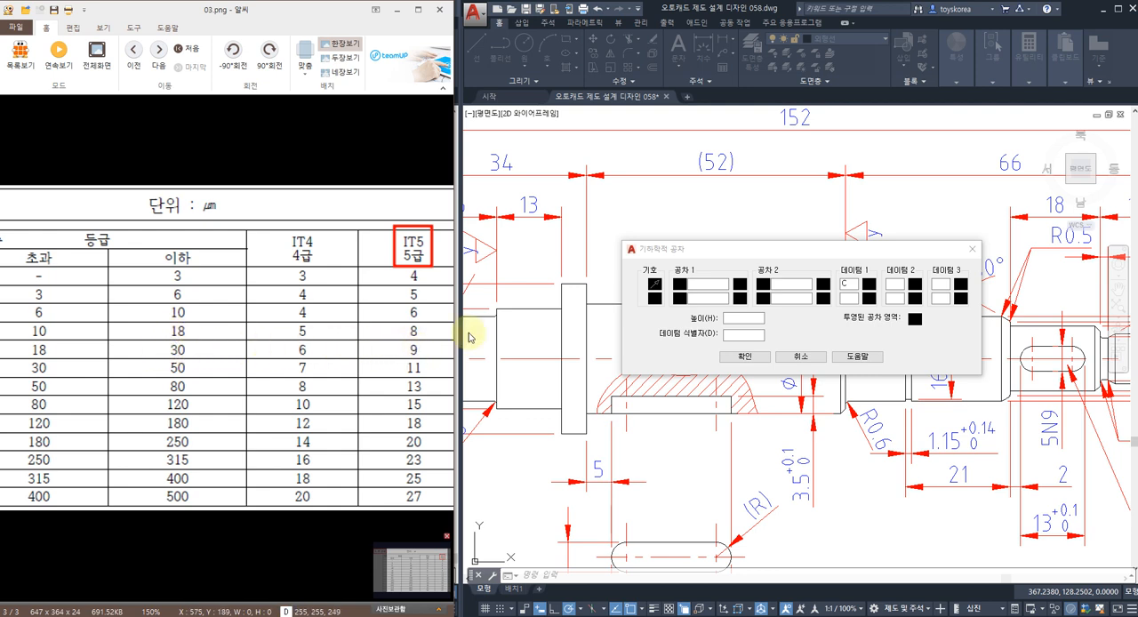
{"action": "left_click", "coordinate": [717, 285]}
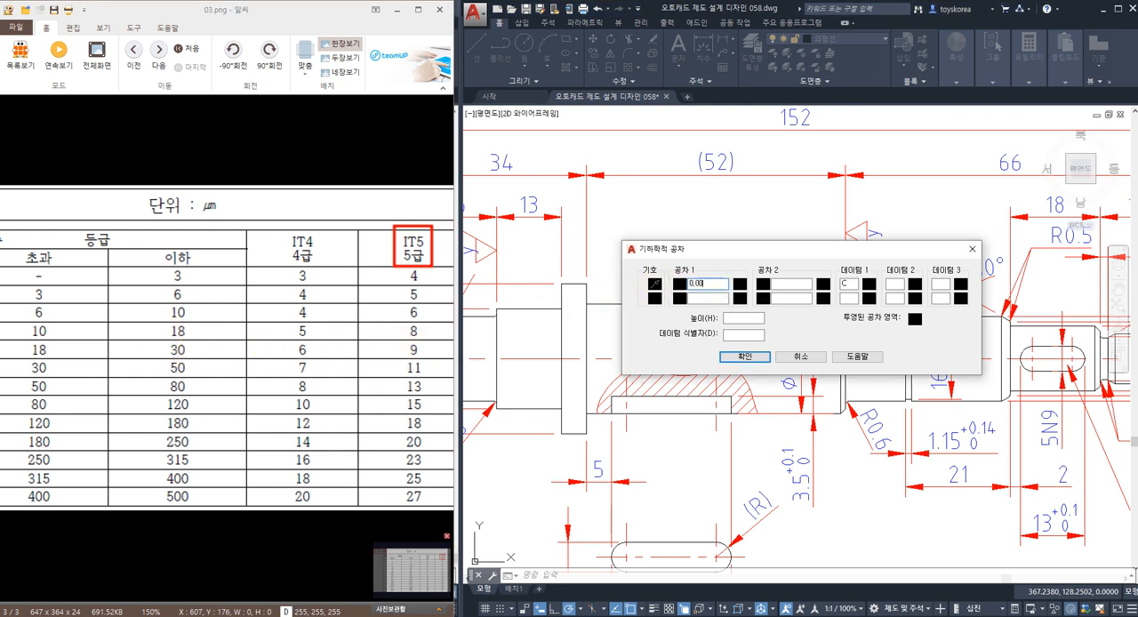
{"action": "left_click", "coordinate": [746, 355]}
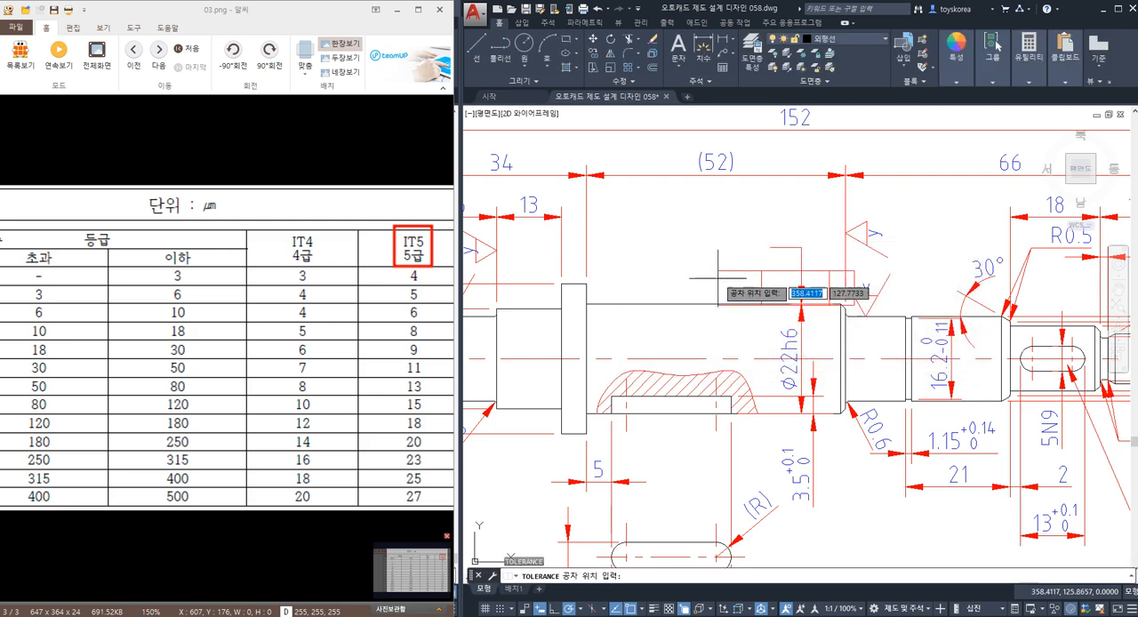
{"action": "left_click", "coordinate": [624, 210]}
{"action": "key", "text": "Escape"}
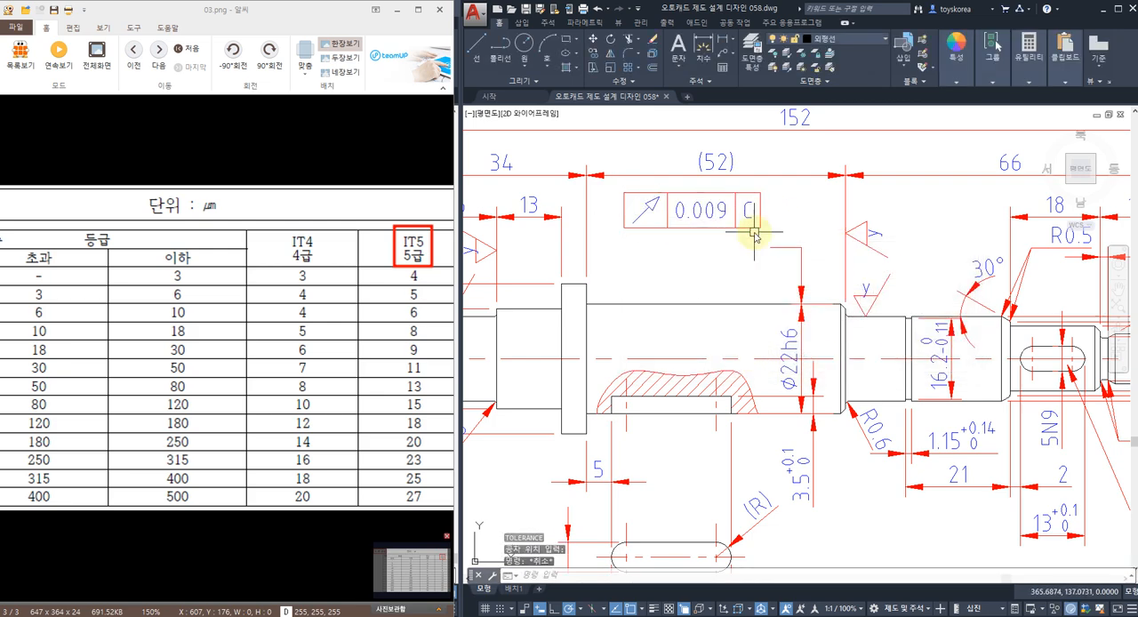
Move the 0.009 runout frame by its right edge's midpoint to the free end of the leader above the Ø22h6 dimension.
{"action": "key", "text": "m"}
{"action": "key", "text": "space"}
{"action": "left_click", "coordinate": [764, 233]}
{"action": "left_click", "coordinate": [754, 213]}
{"action": "key", "text": "space"}
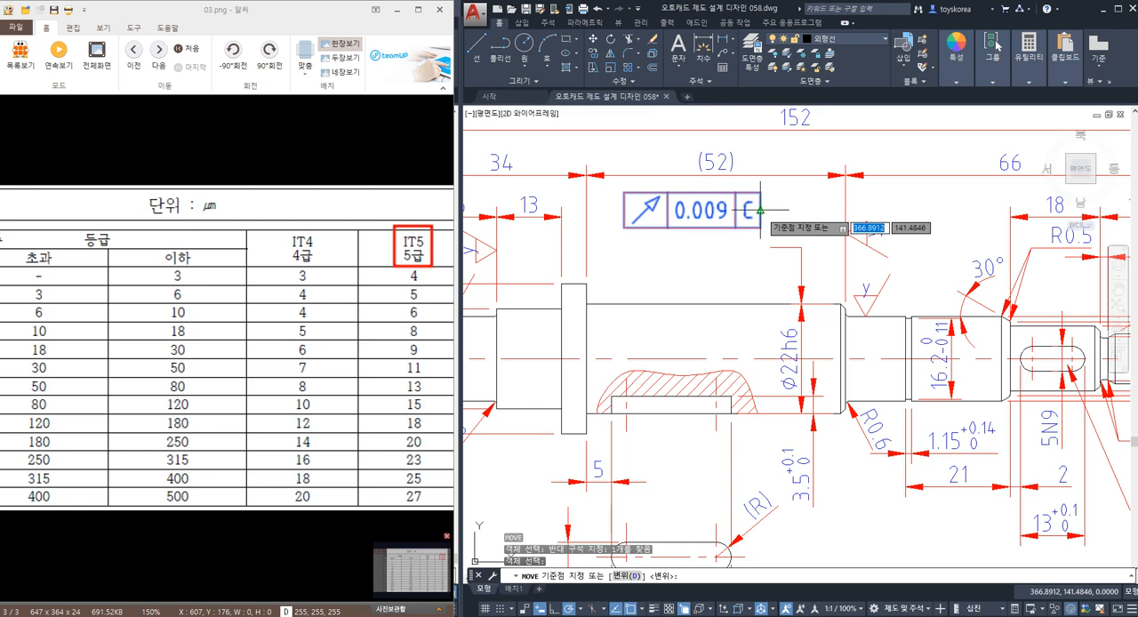
{"action": "left_click", "coordinate": [760, 210]}
{"action": "left_click", "coordinate": [769, 248]}
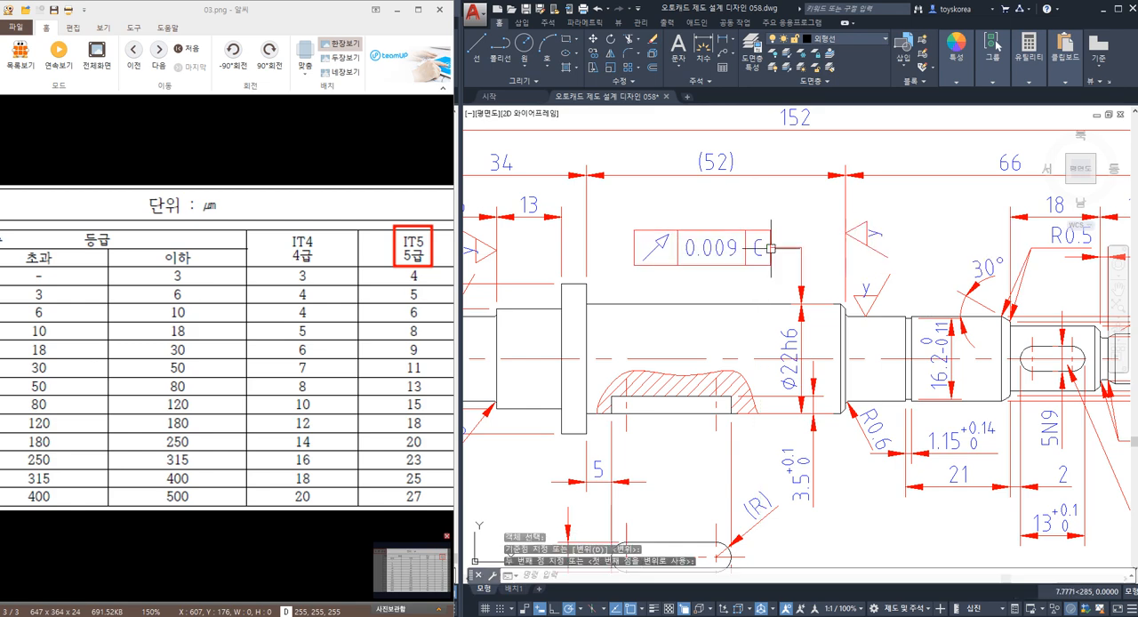
{"action": "key", "text": "Escape"}
Bring up the gearbox assembly drawing and compare its pulley end with the shaft's Ø13h6 and Ø17js5 dimensions at the threaded end.
{"action": "middle_click_drag", "start_coordinate": [661, 367], "coordinate": [640, 353]}
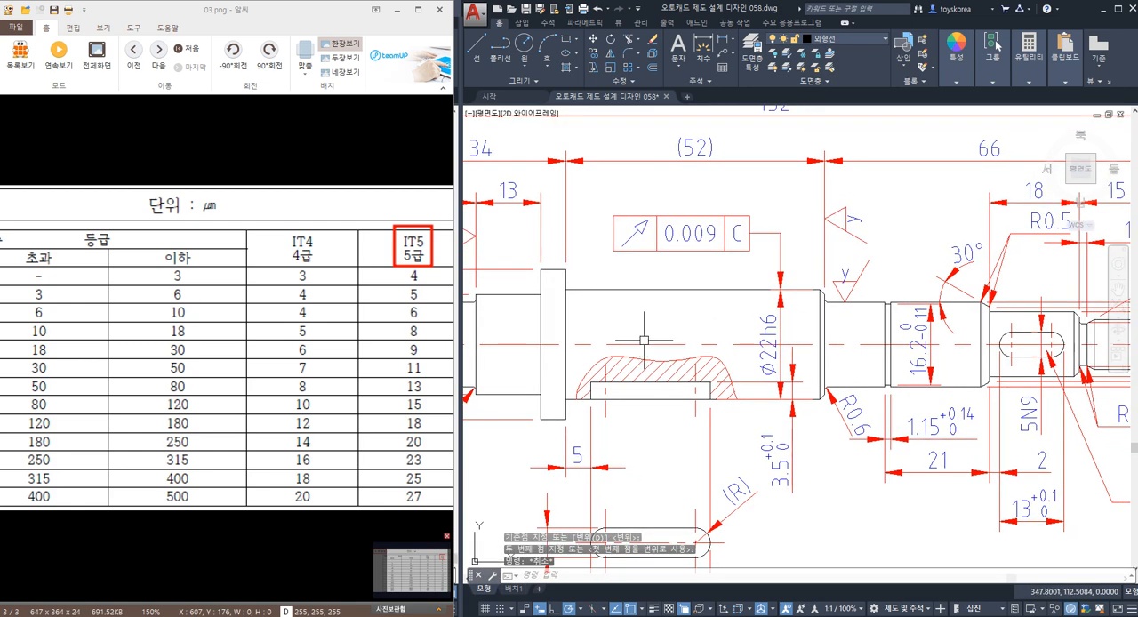
{"action": "scroll", "coordinate": [673, 336], "scroll_direction": "down", "scroll_amount": 3}
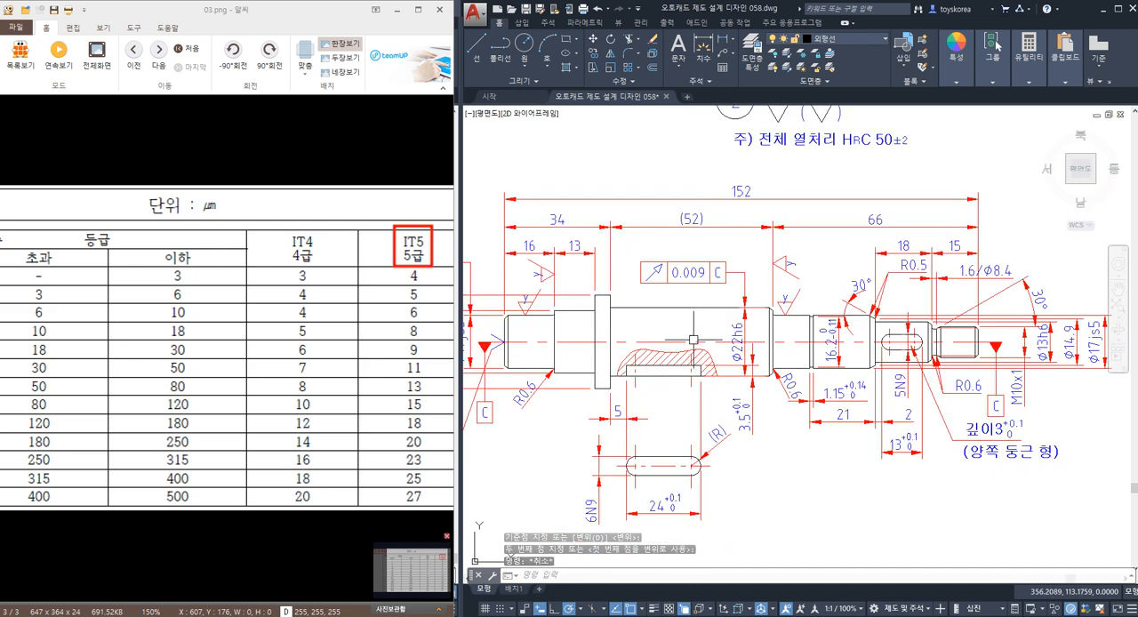
{"action": "key", "text": "alt+Tab"}
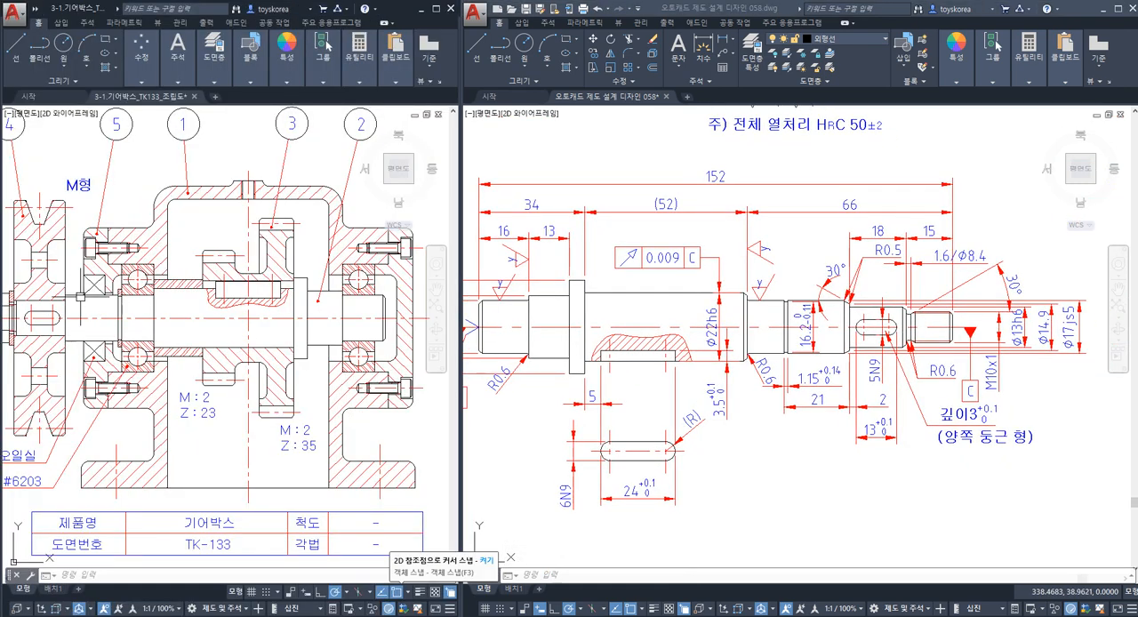
{"action": "middle_click_drag", "start_coordinate": [69, 366], "coordinate": [171, 346]}
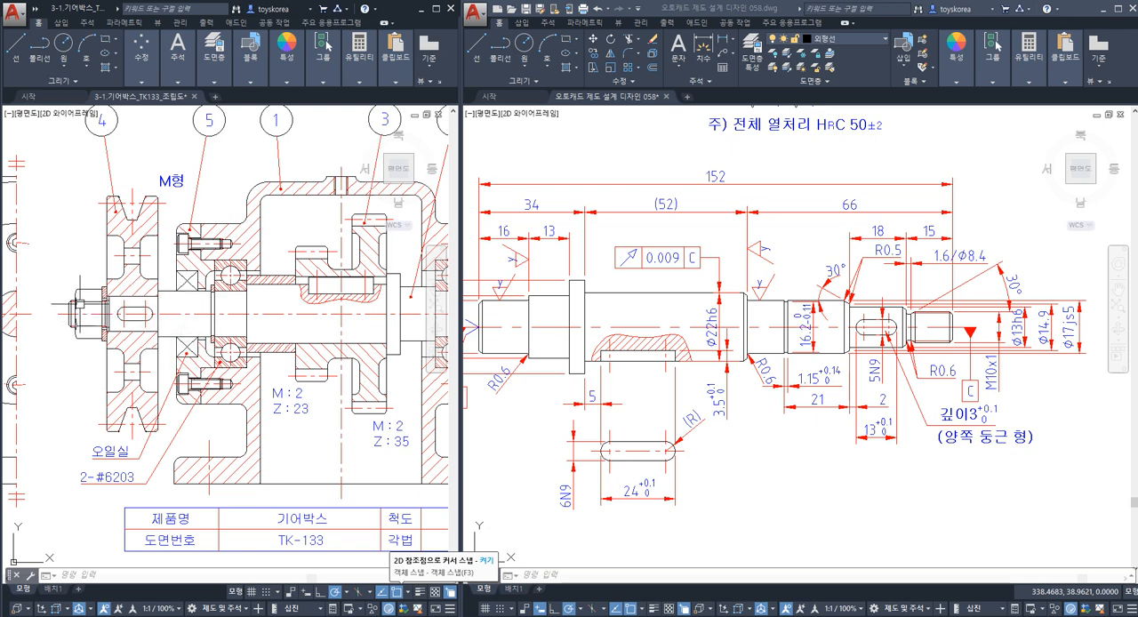
{"action": "key", "text": "Escape"}
{"action": "middle_click_drag", "start_coordinate": [800, 337], "coordinate": [478, 336]}
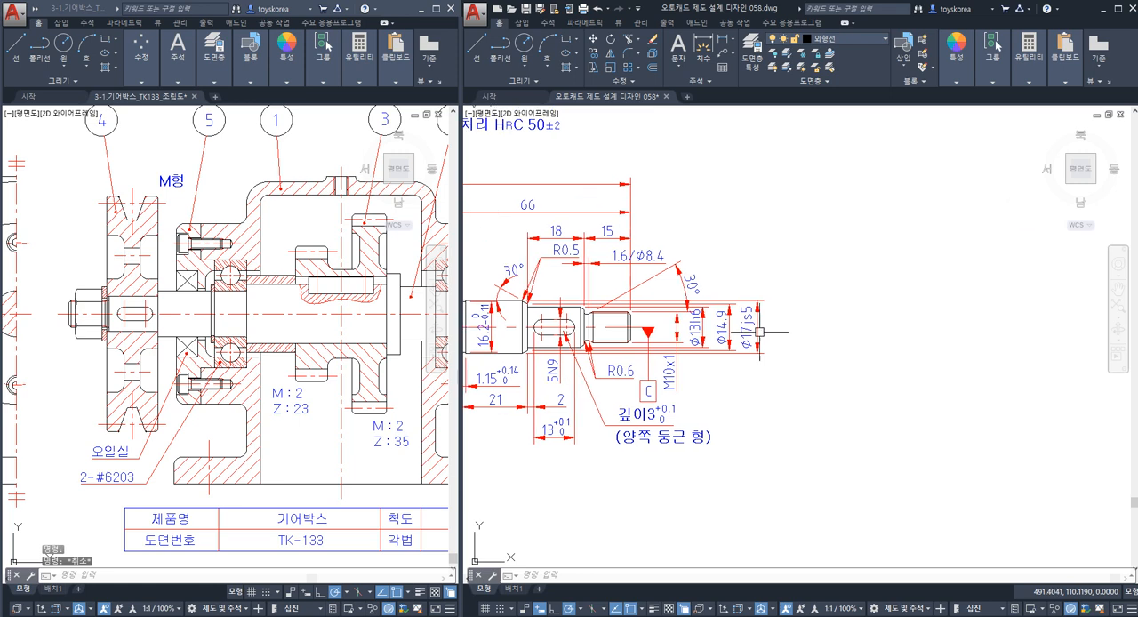
{"action": "left_click", "coordinate": [704, 323]}
{"action": "left_click", "coordinate": [760, 326]}
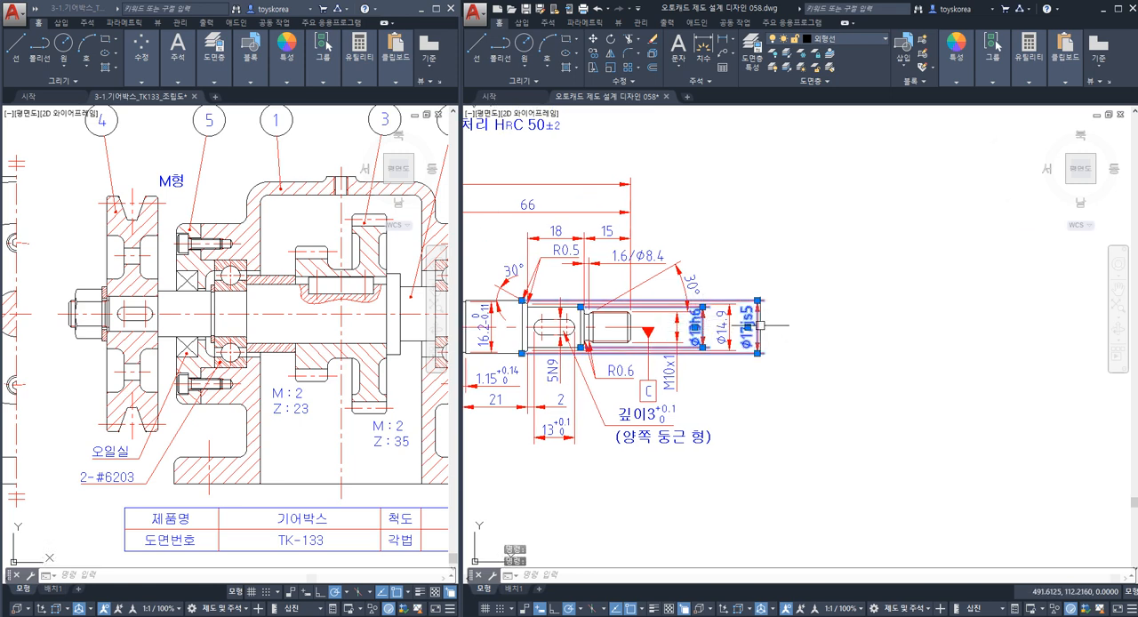
{"action": "key", "text": "Escape"}
{"action": "key", "text": "Escape"}
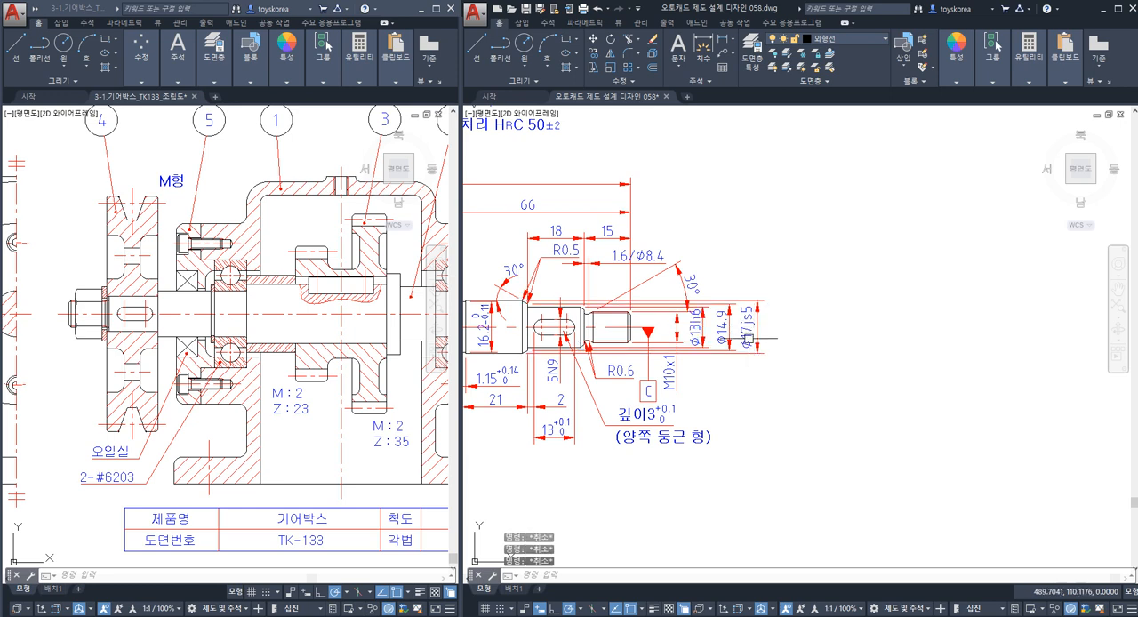
Draw a leader from the upper end of the Ø17js5 dimension at the threaded end, going up and bending right.
{"action": "scroll", "coordinate": [762, 317], "scroll_direction": "up", "scroll_amount": 2}
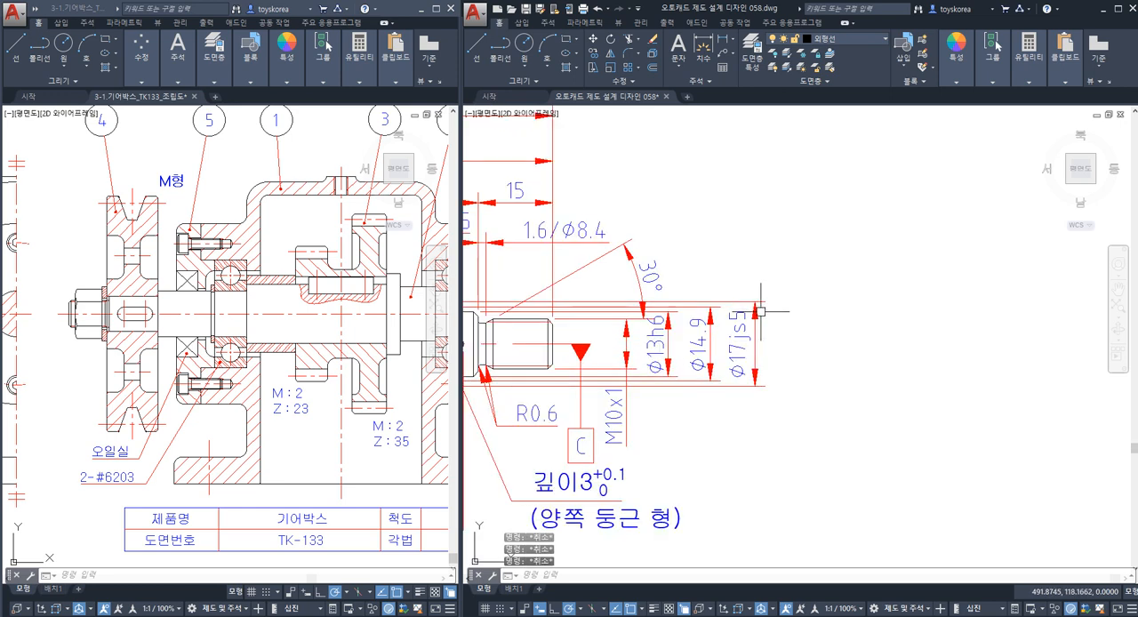
{"action": "key", "text": "Return"}
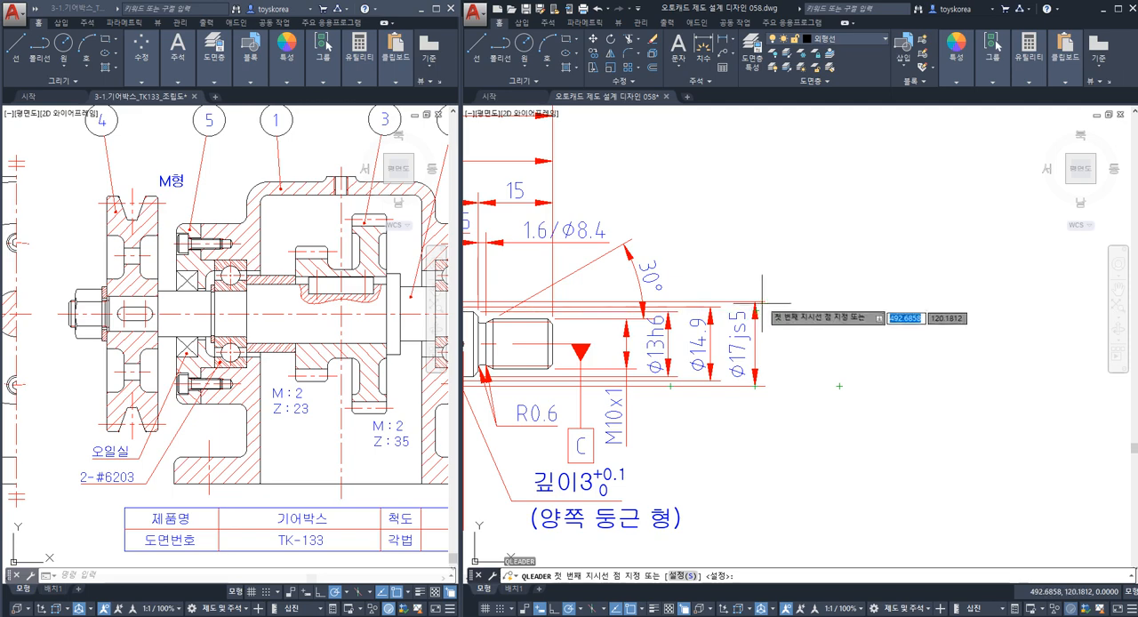
{"action": "left_click", "coordinate": [754, 285]}
{"action": "left_click", "coordinate": [754, 258]}
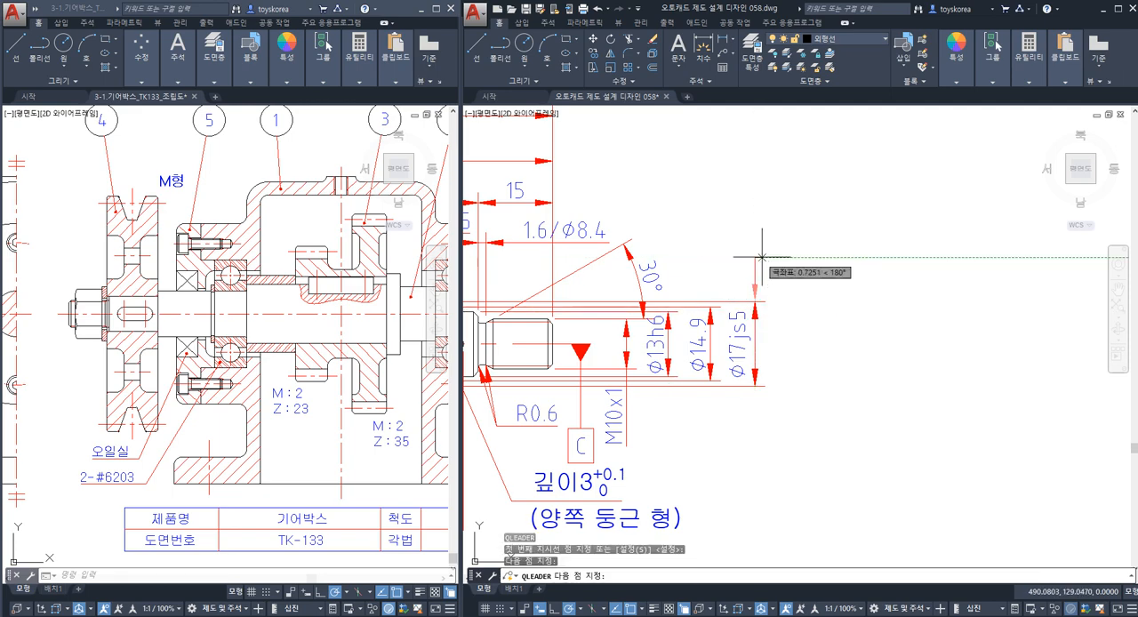
{"action": "left_click", "coordinate": [785, 258]}
{"action": "key", "text": "Escape"}
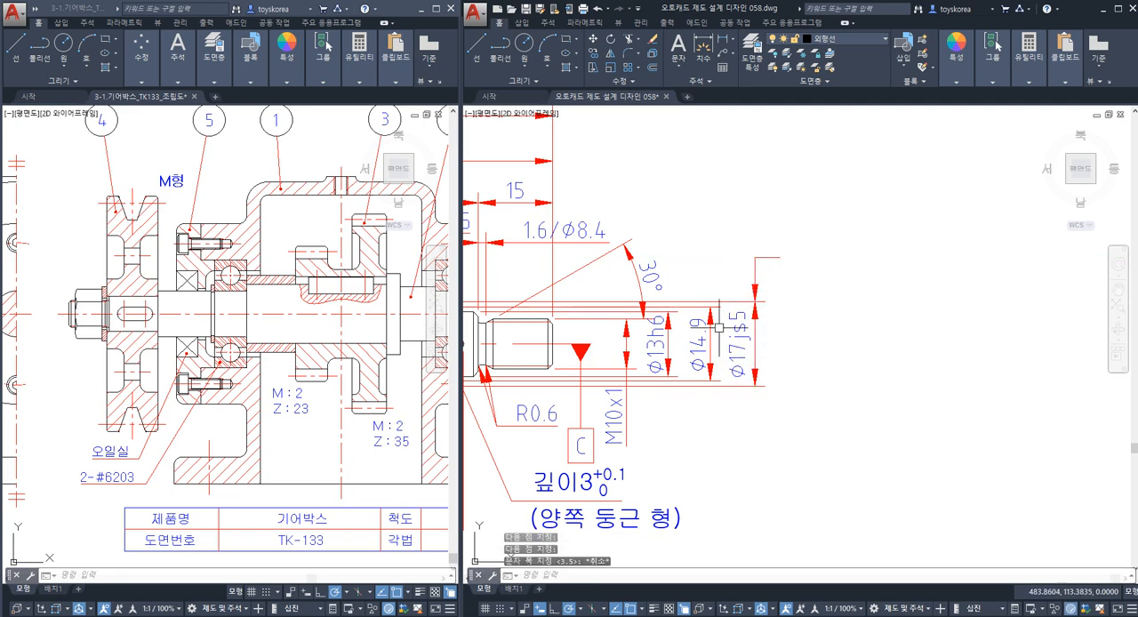
Copy the 0.008 runout frame by its left edge's midpoint to the free end of the leader above the threaded end's Ø17js5 dimension.
{"action": "scroll", "coordinate": [718, 327], "scroll_direction": "down", "scroll_amount": 4}
{"action": "scroll", "coordinate": [601, 328], "scroll_direction": "up", "scroll_amount": 2}
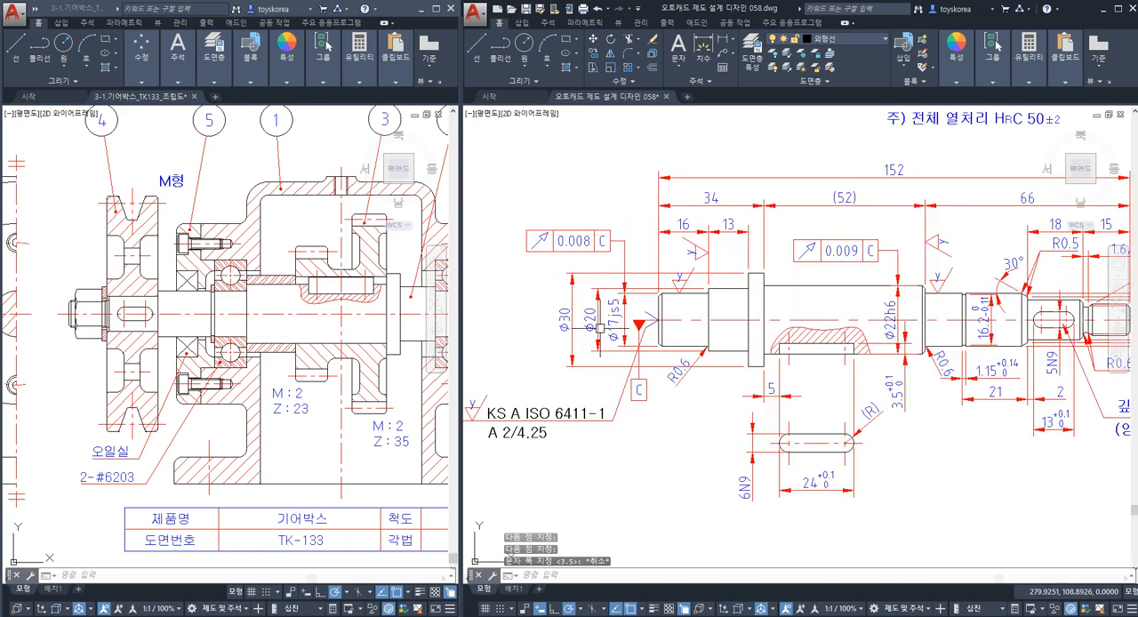
{"action": "left_click", "coordinate": [576, 261]}
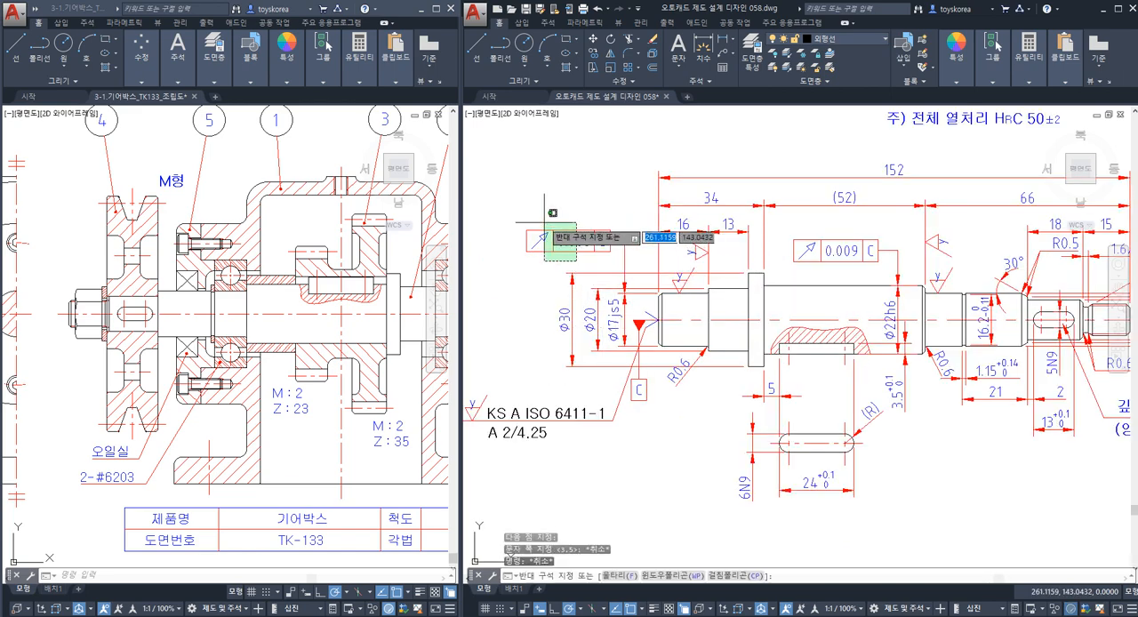
{"action": "left_click", "coordinate": [544, 223]}
{"action": "type", "text": "co"}
{"action": "key", "text": "Return"}
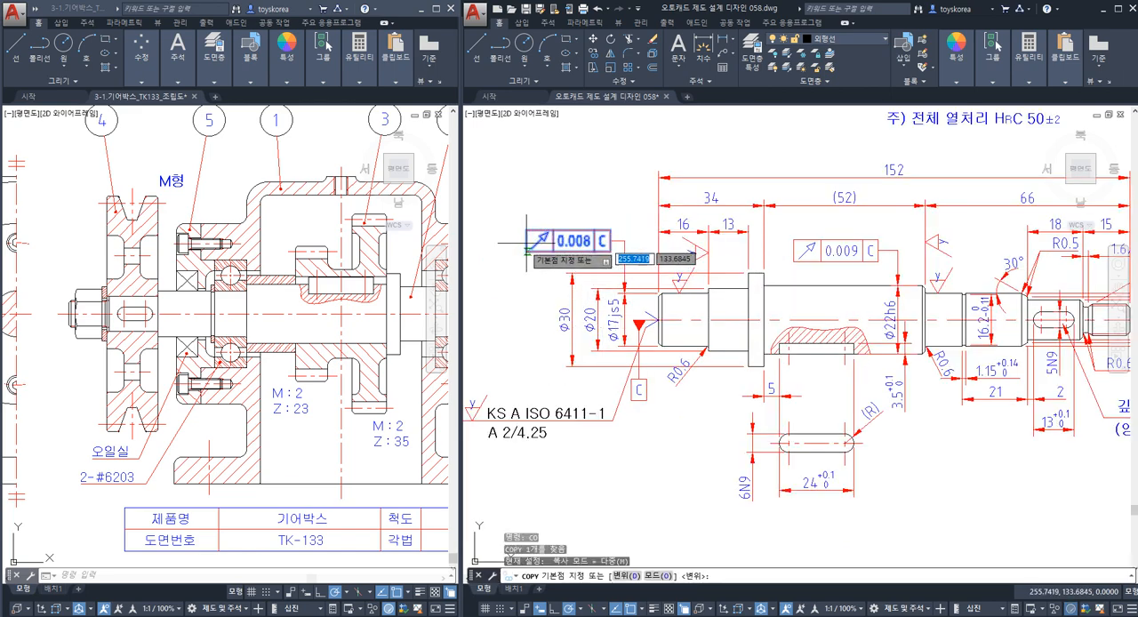
{"action": "scroll", "coordinate": [520, 242], "scroll_direction": "up", "scroll_amount": 4}
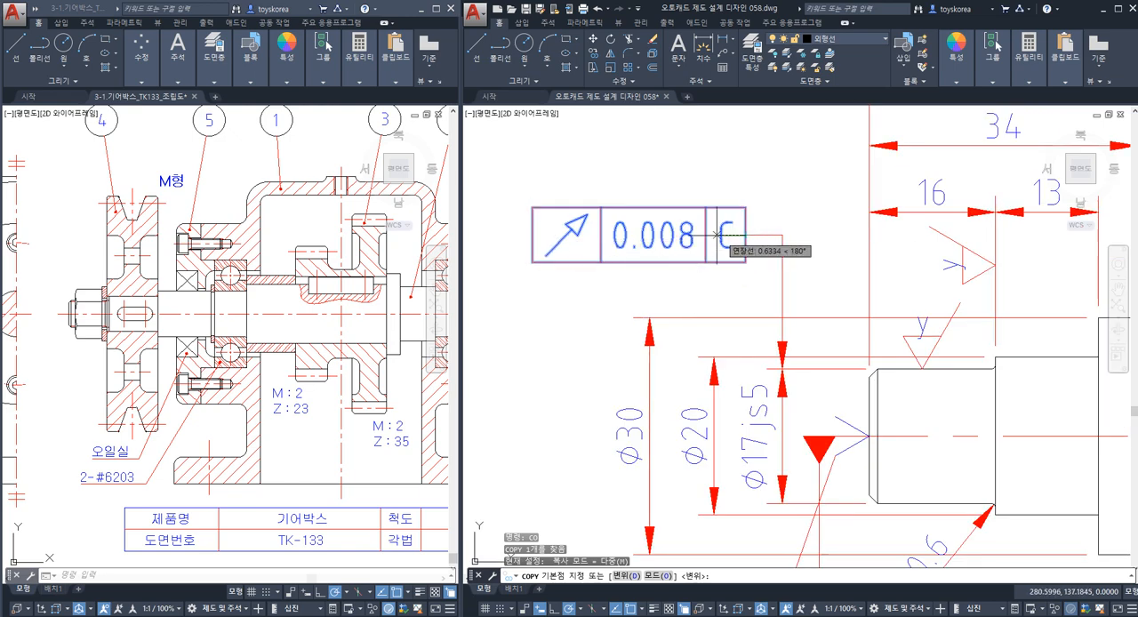
{"action": "left_click", "coordinate": [531, 235]}
{"action": "scroll", "coordinate": [531, 235], "scroll_direction": "down", "scroll_amount": 6}
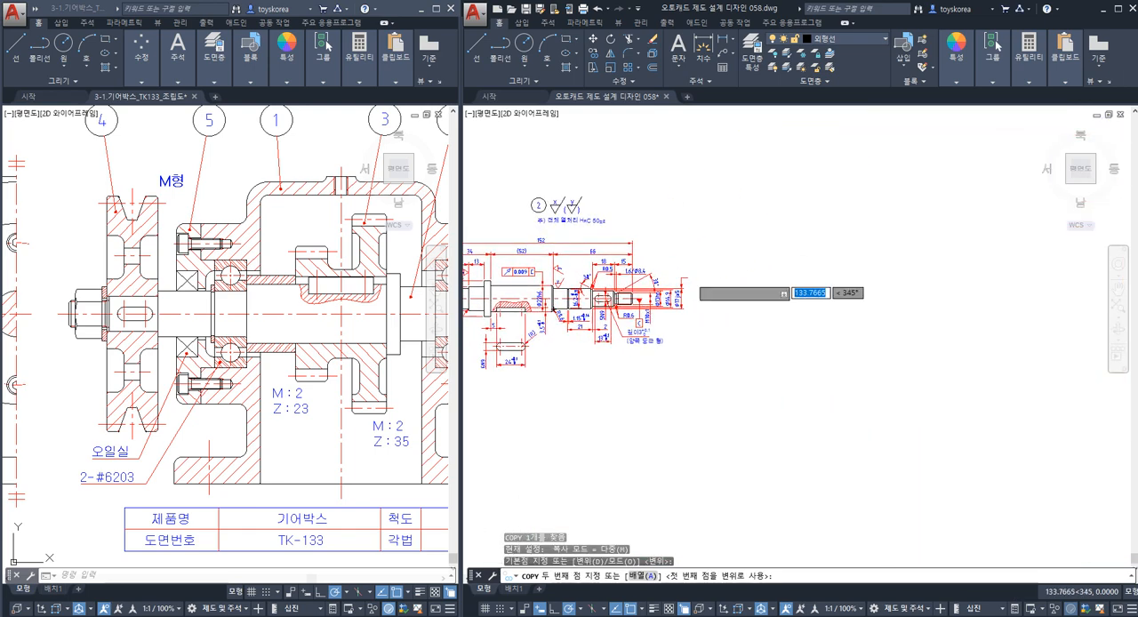
{"action": "scroll", "coordinate": [724, 292], "scroll_direction": "up", "scroll_amount": 4}
{"action": "left_click", "coordinate": [655, 268]}
{"action": "key", "text": "Escape"}
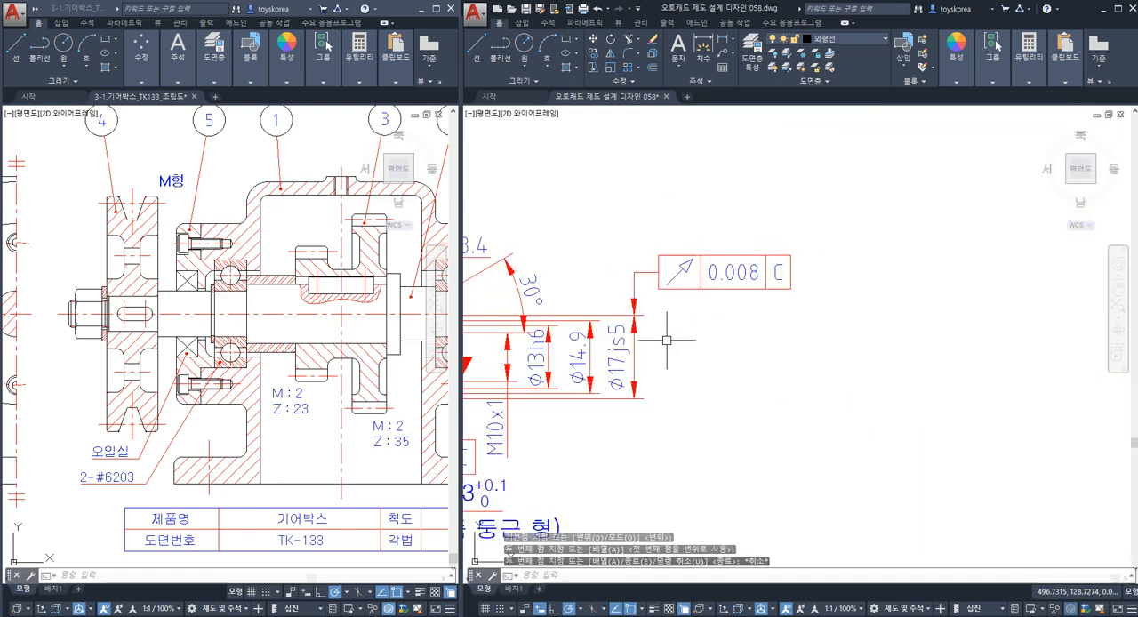
Draw a leader from the upper end of the Ø13h6 dimension, rising past the 30° dimension and bending right.
{"action": "middle_click_drag", "start_coordinate": [669, 349], "coordinate": [773, 344]}
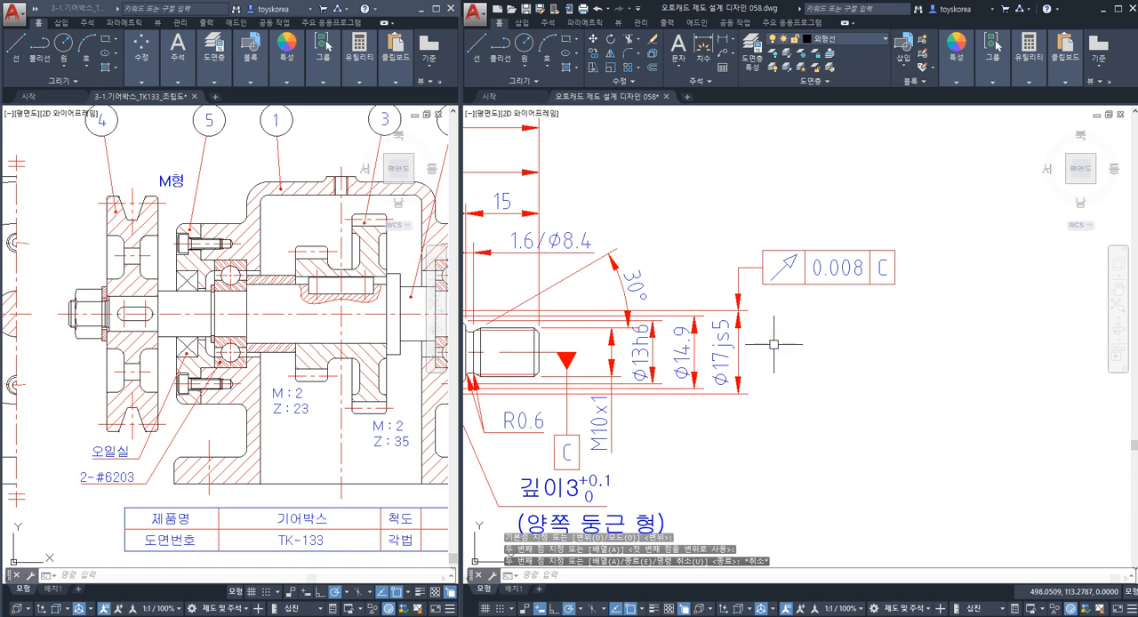
{"action": "type", "text": "le"}
{"action": "key", "text": "space"}
{"action": "left_click", "coordinate": [652, 321]}
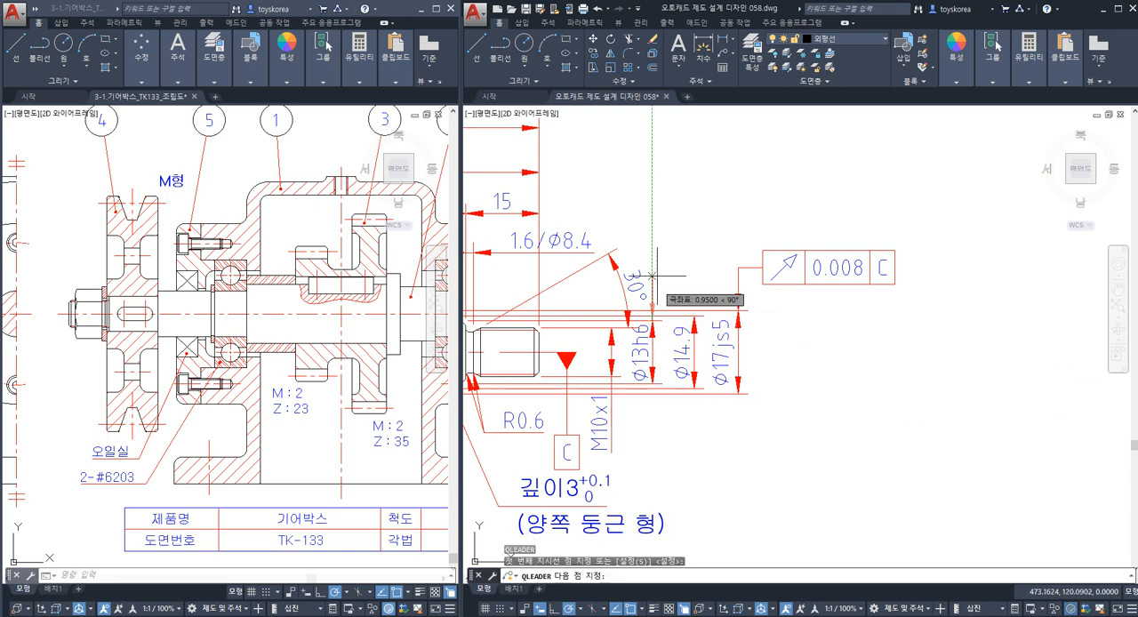
{"action": "left_click", "coordinate": [654, 205]}
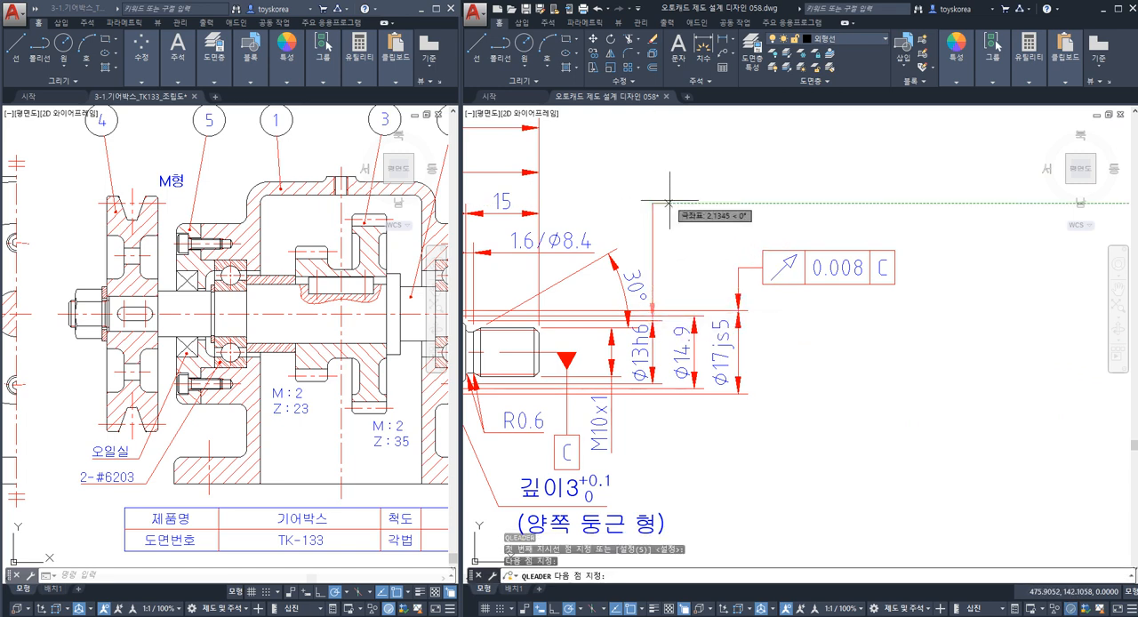
{"action": "left_click", "coordinate": [670, 202]}
{"action": "key", "text": "Escape"}
{"action": "middle_click_drag", "start_coordinate": [668, 203], "coordinate": [709, 201]}
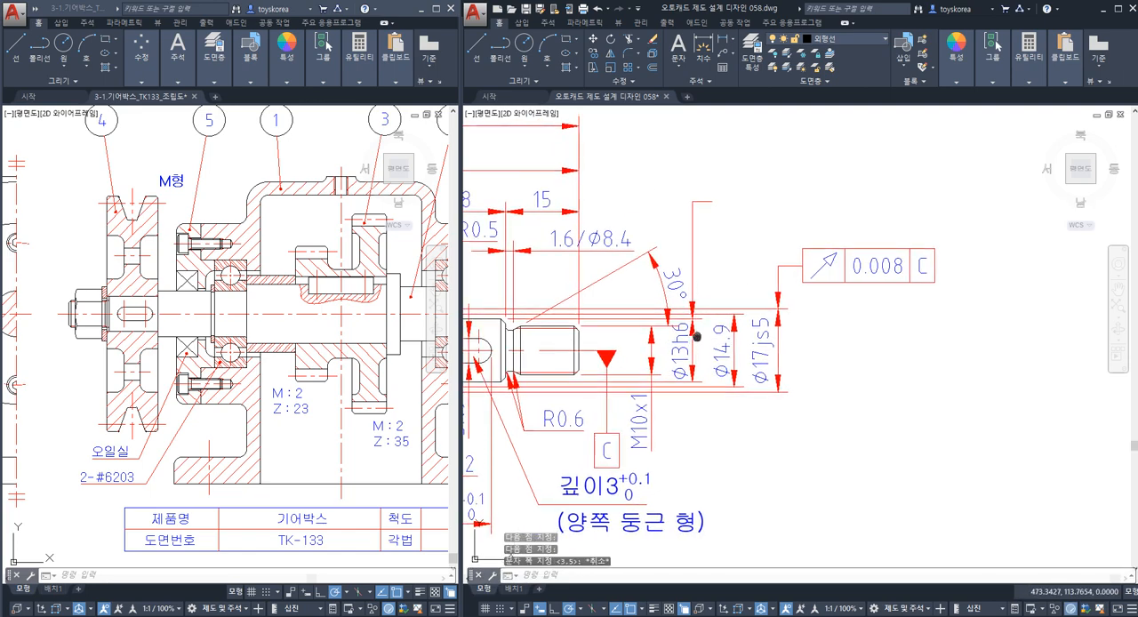
Look up the IT5 tolerance for the Ø13h6 diameter in the IT grade table image, and return to the drawings.
{"action": "mouse_move", "coordinate": [696, 336]}
{"action": "middle_mouse_down"}
{"action": "mouse_move", "coordinate": [780, 320]}
{"action": "mouse_move", "coordinate": [784, 328]}
{"action": "middle_mouse_up"}
{"action": "key", "text": "Escape"}
{"action": "key", "text": "Escape"}
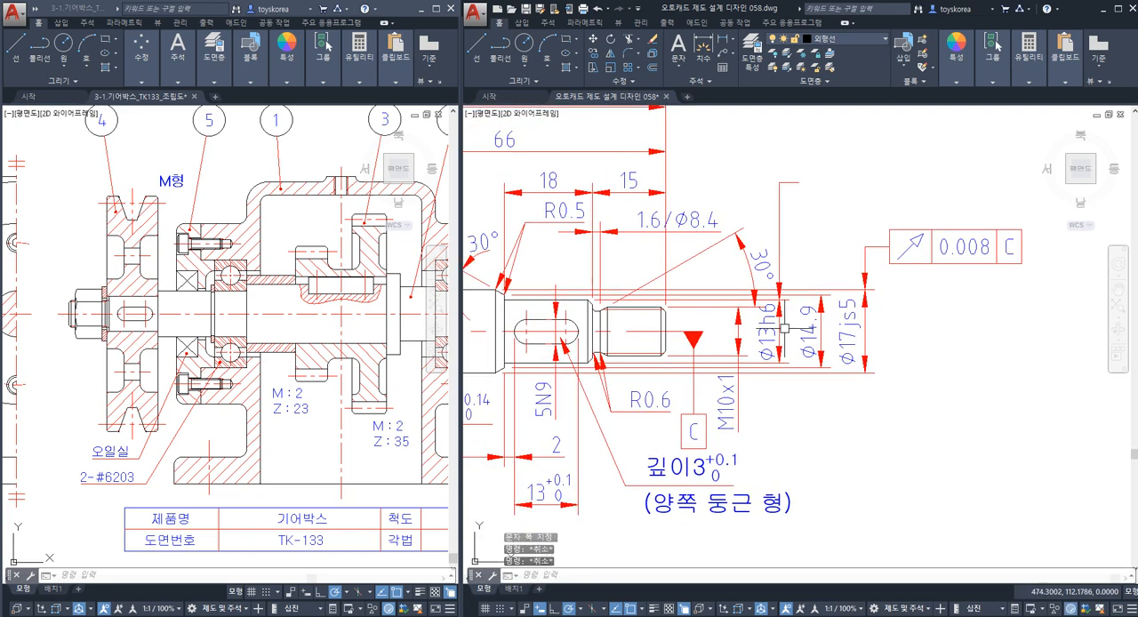
{"action": "left_click", "coordinate": [770, 336]}
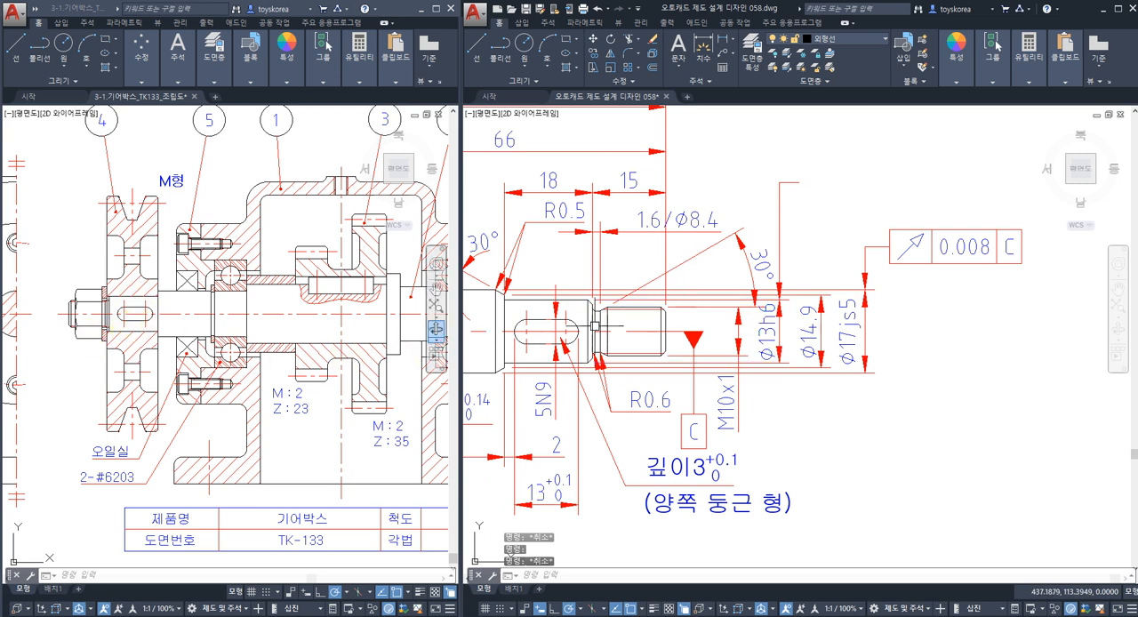
{"action": "key", "text": "Escape"}
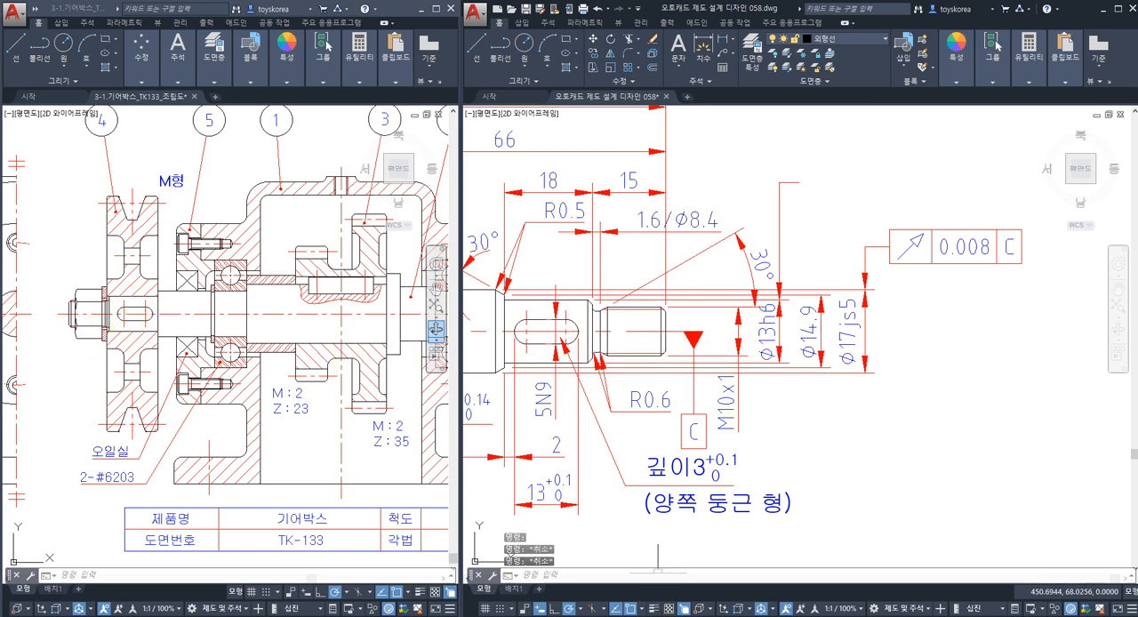
{"action": "left_click", "coordinate": [576, 616]}
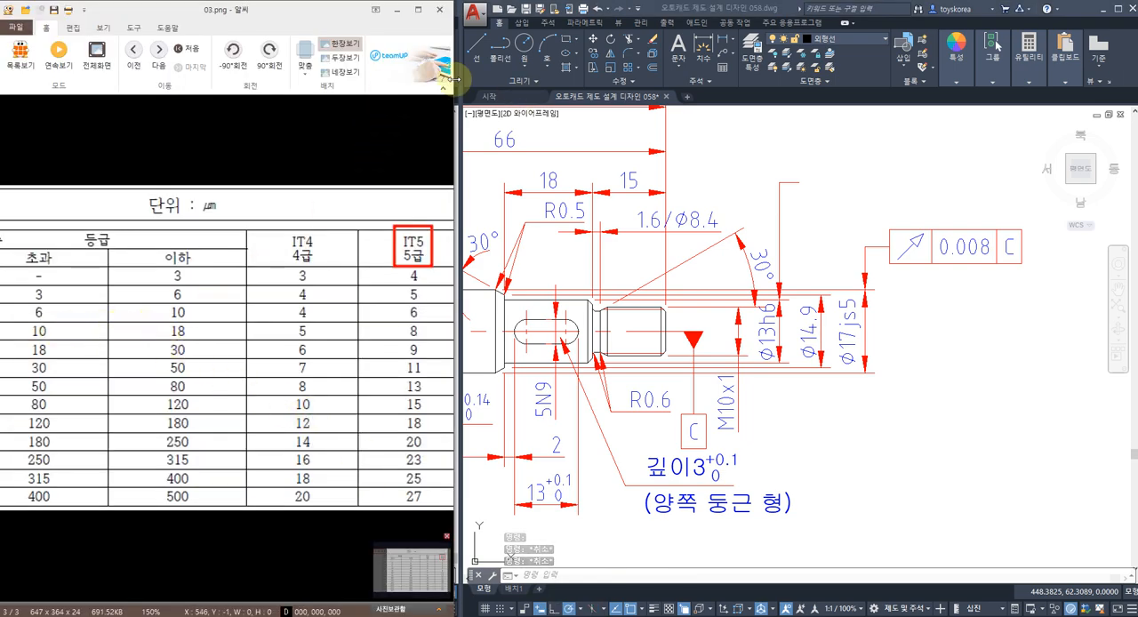
{"action": "left_click", "coordinate": [397, 15]}
{"action": "left_click", "coordinate": [964, 249]}
{"action": "key", "text": "Escape"}
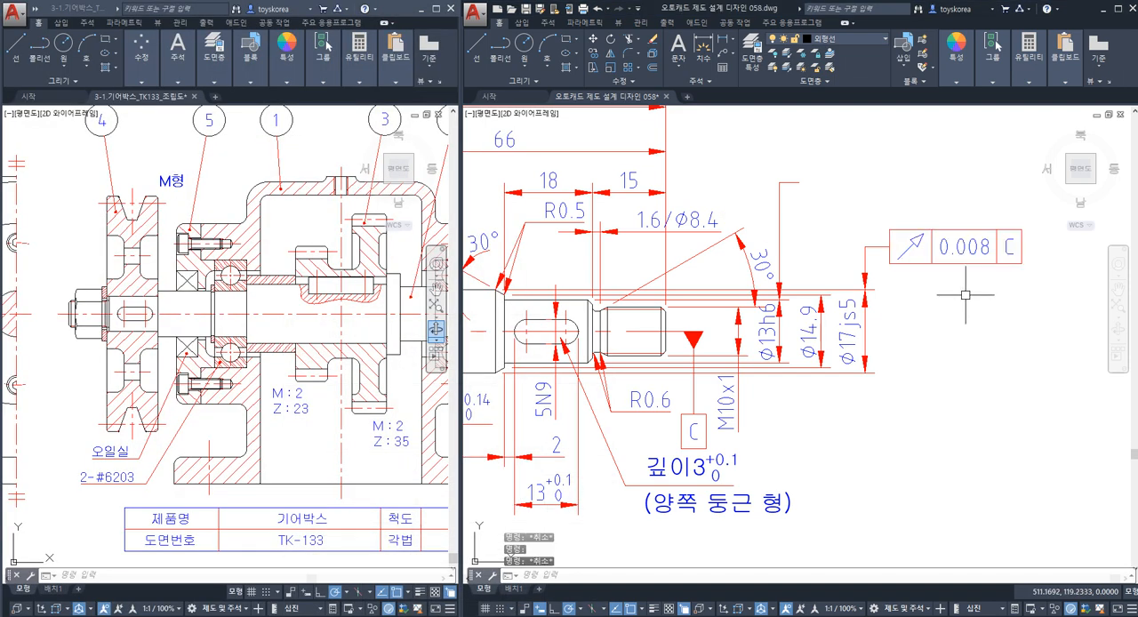
Copy the 0.008 runout frame by its left edge's midpoint to the free end of the leader above the Ø13h6 dimension.
{"action": "left_click", "coordinate": [1096, 296]}
{"action": "left_click", "coordinate": [926, 211]}
{"action": "type", "text": "co"}
{"action": "key", "text": "Return"}
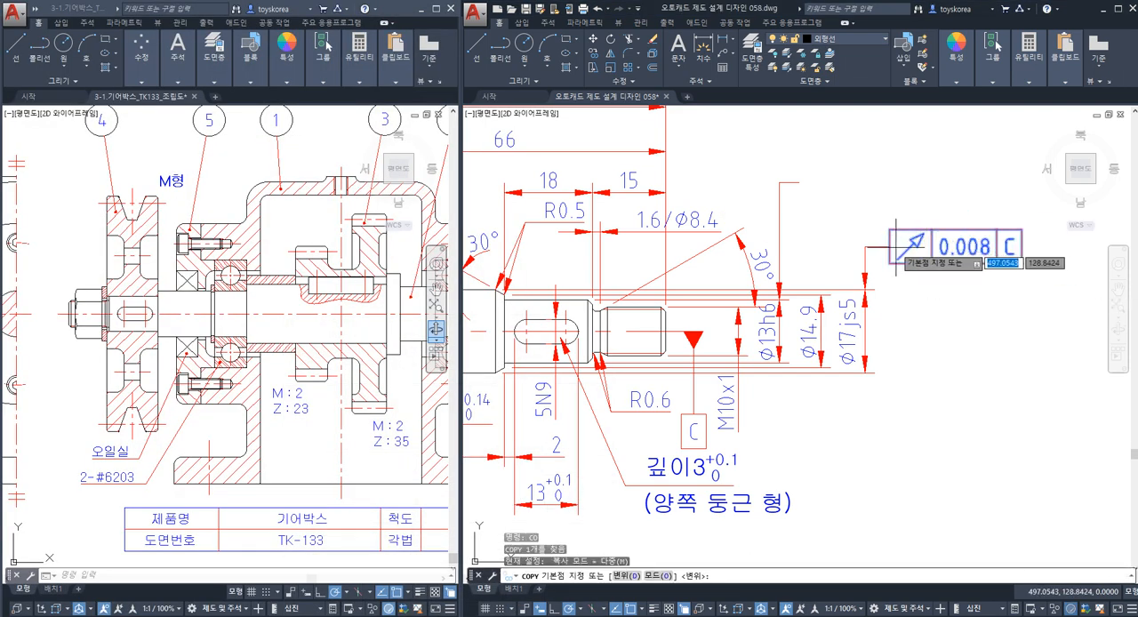
{"action": "left_click", "coordinate": [890, 246]}
{"action": "scroll", "coordinate": [890, 246], "scroll_direction": "down", "scroll_amount": 3}
{"action": "left_click", "coordinate": [809, 178]}
{"action": "key", "text": "Escape"}
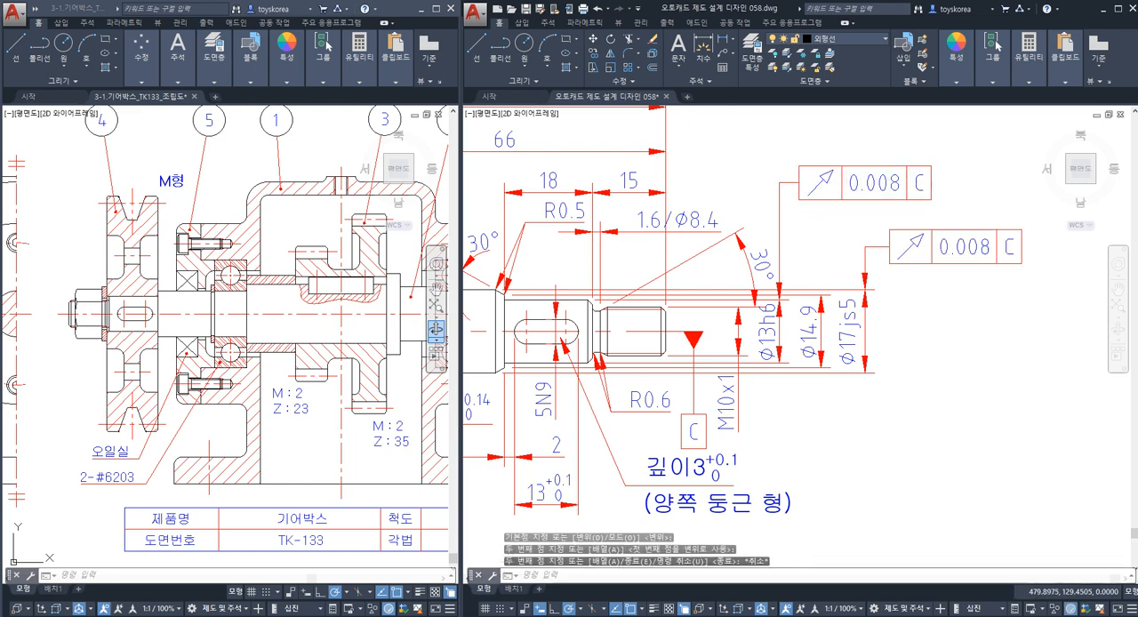
Examine the finished shaft's runout frames, datum C symbols and surface finish marks, especially around the plain end's Ø17js5 journal.
{"action": "scroll", "coordinate": [814, 246], "scroll_direction": "down", "scroll_amount": 3}
{"action": "middle_click_drag", "start_coordinate": [758, 315], "coordinate": [871, 355]}
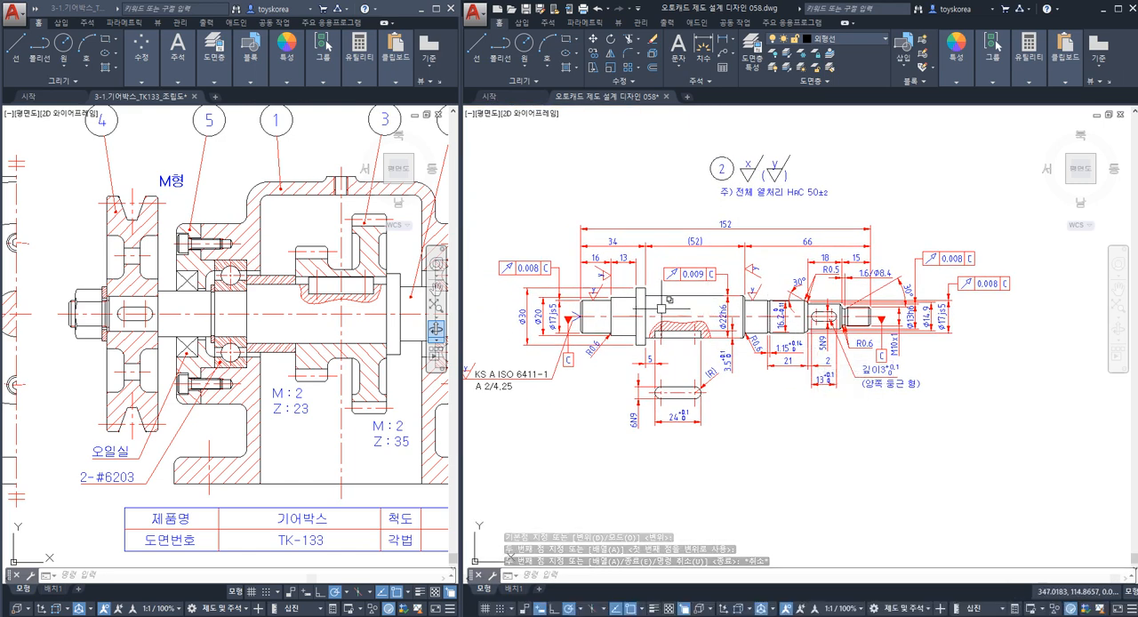
{"action": "scroll", "coordinate": [661, 309], "scroll_direction": "up", "scroll_amount": 2}
{"action": "scroll", "coordinate": [662, 308], "scroll_direction": "down", "scroll_amount": 2}
{"action": "scroll", "coordinate": [692, 316], "scroll_direction": "up", "scroll_amount": 2}
{"action": "middle_click_drag", "start_coordinate": [691, 312], "coordinate": [714, 341]}
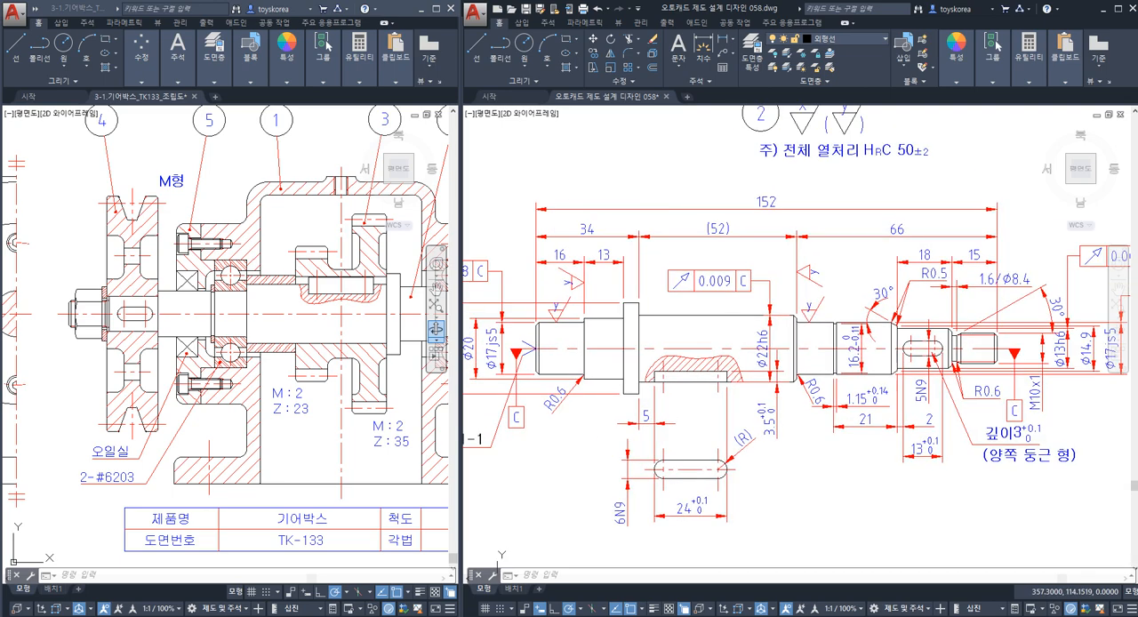
{"action": "scroll", "coordinate": [715, 341], "scroll_direction": "down", "scroll_amount": 1}
{"action": "scroll", "coordinate": [641, 364], "scroll_direction": "up", "scroll_amount": 3}
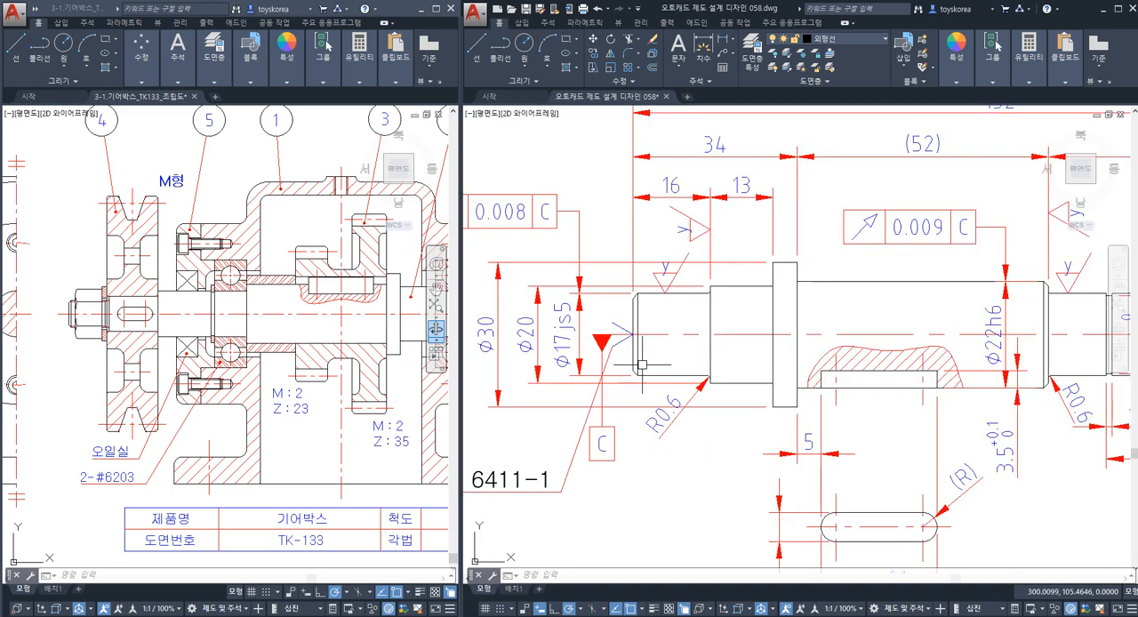
{"action": "middle_click_drag", "start_coordinate": [529, 248], "coordinate": [570, 261]}
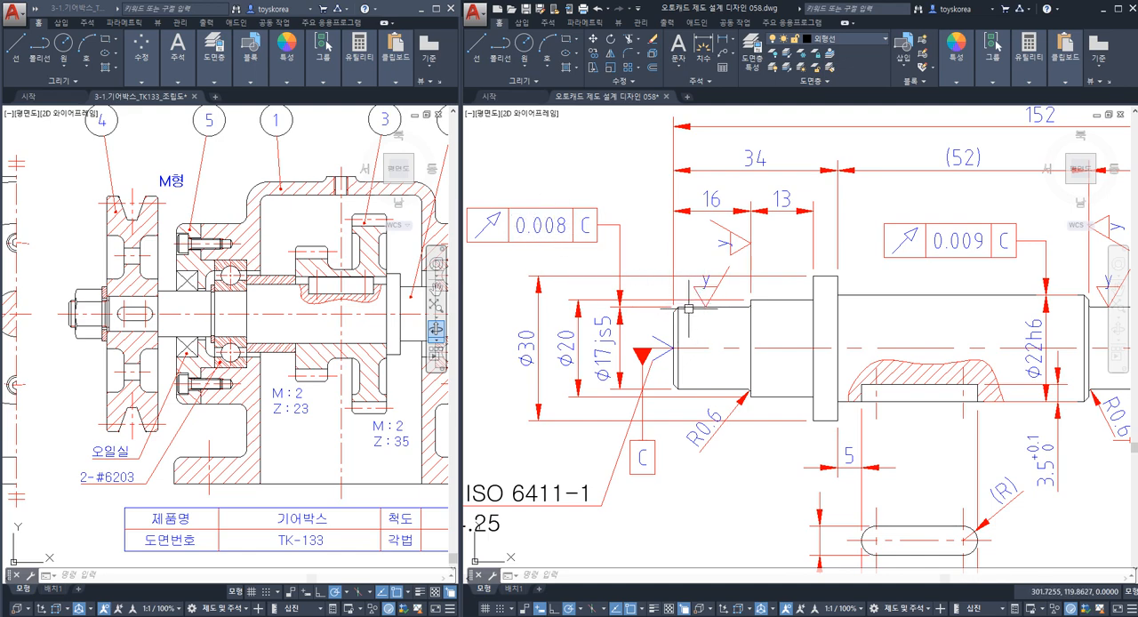
{"action": "scroll", "coordinate": [690, 315], "scroll_direction": "up", "scroll_amount": 2}
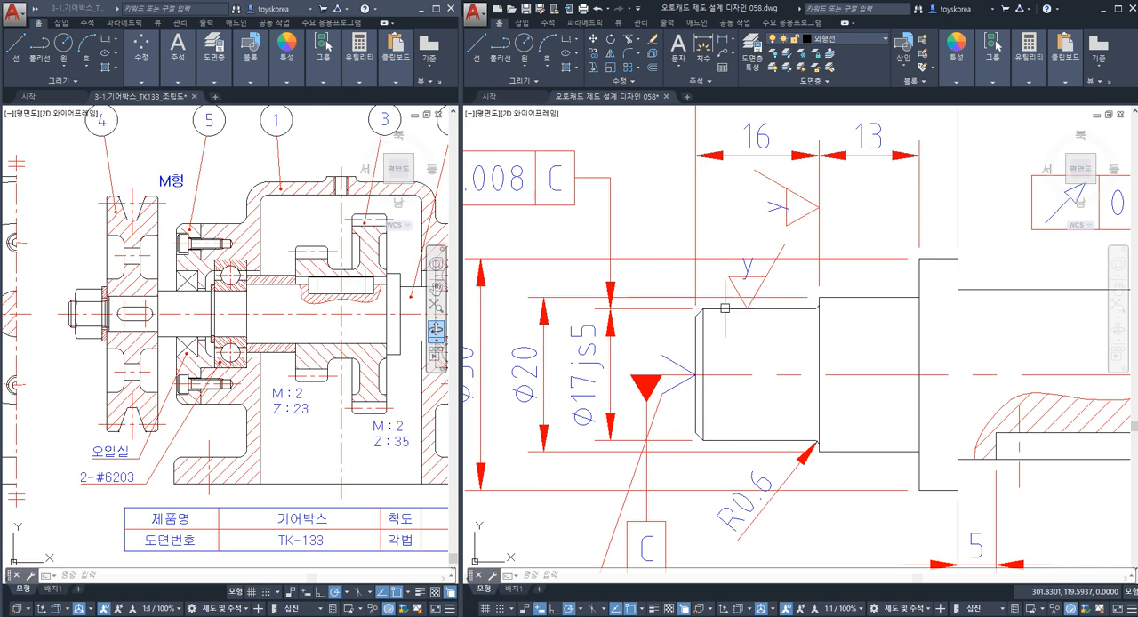
{"action": "middle_click_drag", "start_coordinate": [534, 220], "coordinate": [577, 228]}
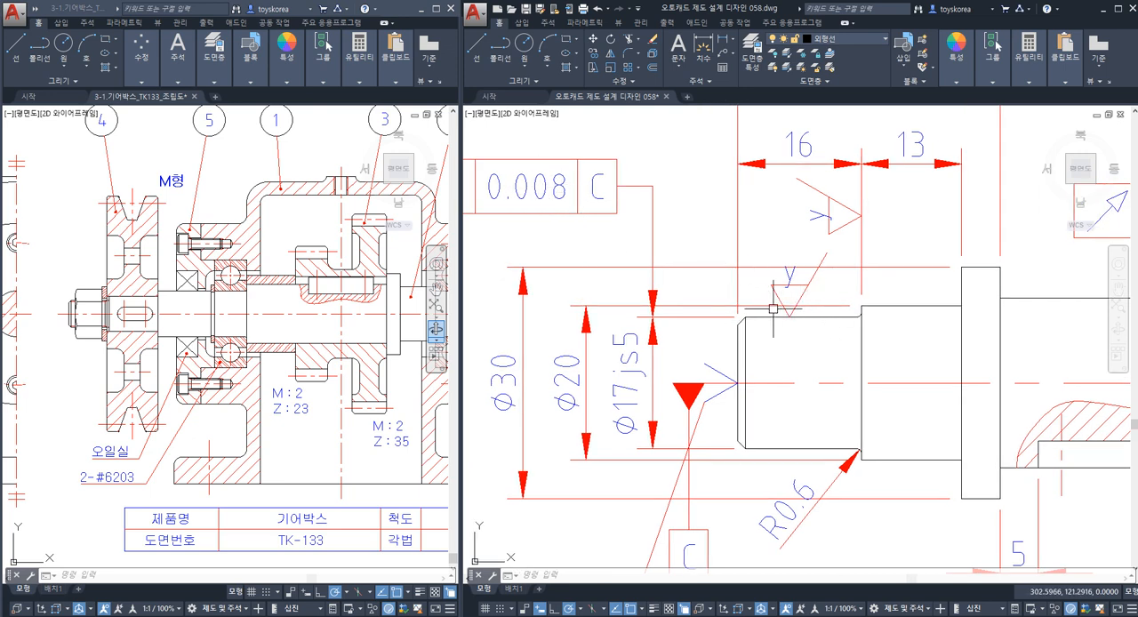
{"action": "scroll", "coordinate": [773, 308], "scroll_direction": "down", "scroll_amount": 7}
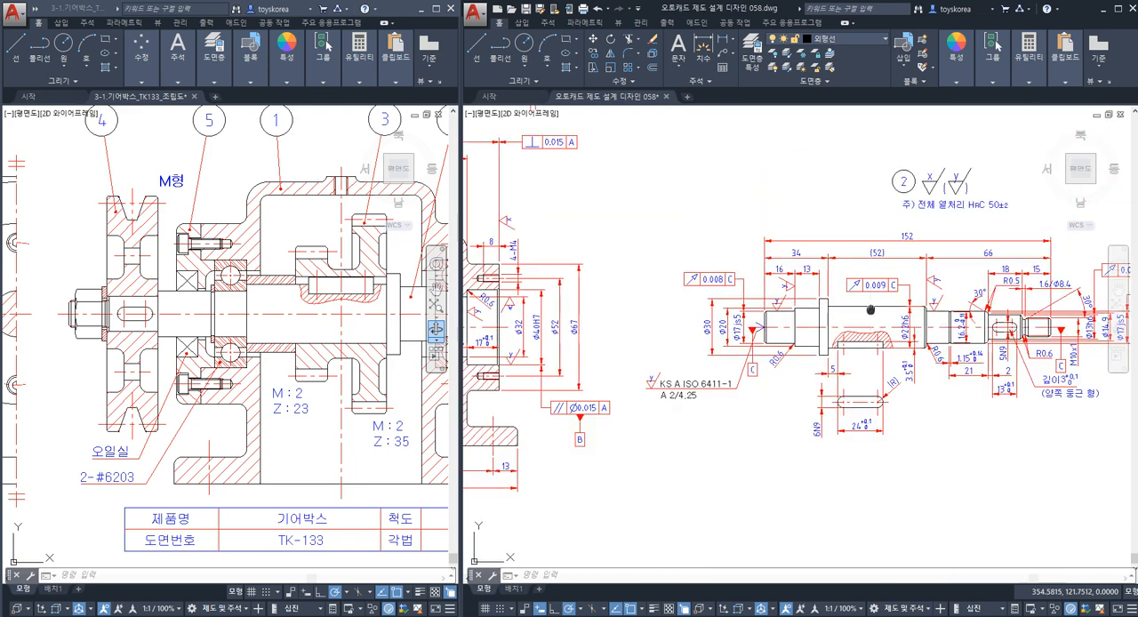
Save the shaft drawing after checking the tolerances and dimensions along its full length.
{"action": "middle_click_drag", "start_coordinate": [872, 310], "coordinate": [764, 321]}
{"action": "key", "text": "ctrl+s"}
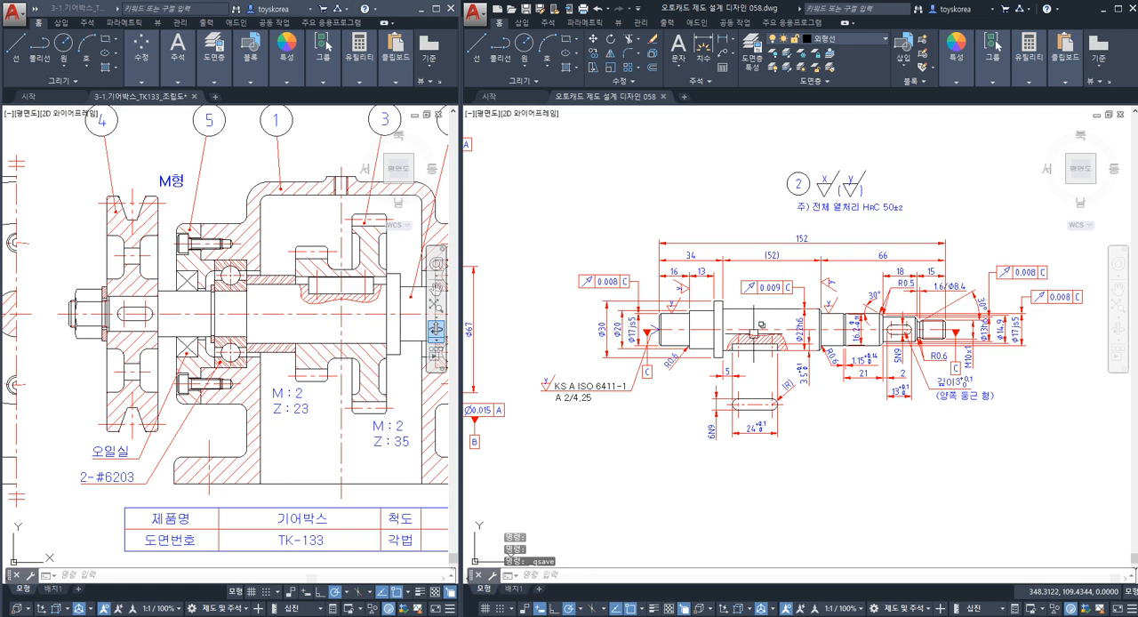
{"action": "scroll", "coordinate": [847, 295], "scroll_direction": "up", "scroll_amount": 2}
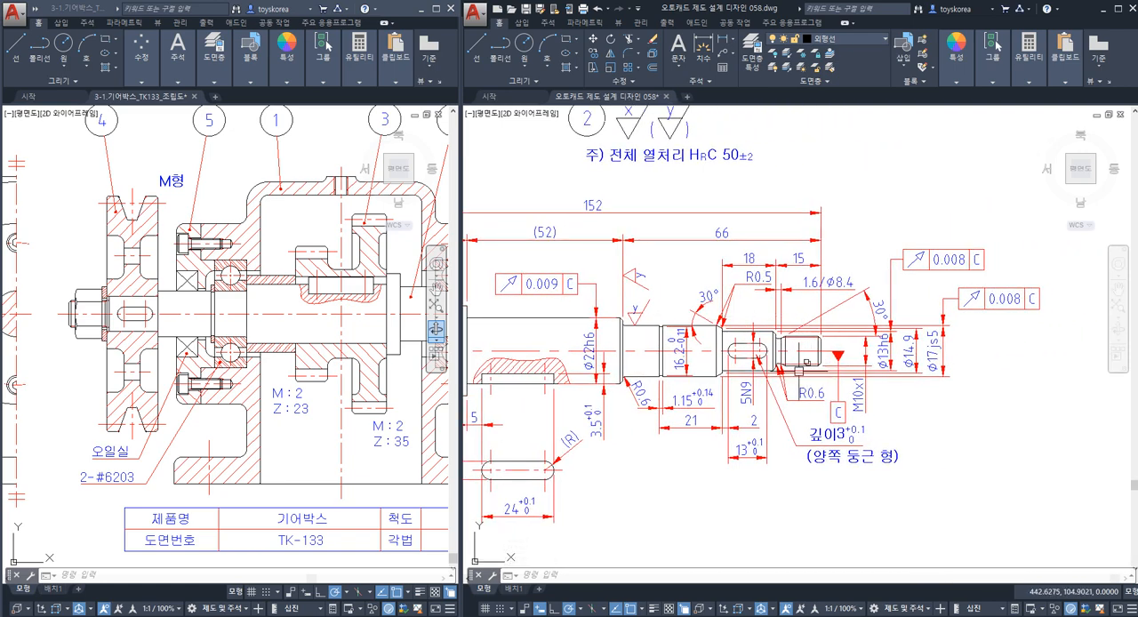
{"action": "middle_click_drag", "start_coordinate": [723, 376], "coordinate": [840, 355]}
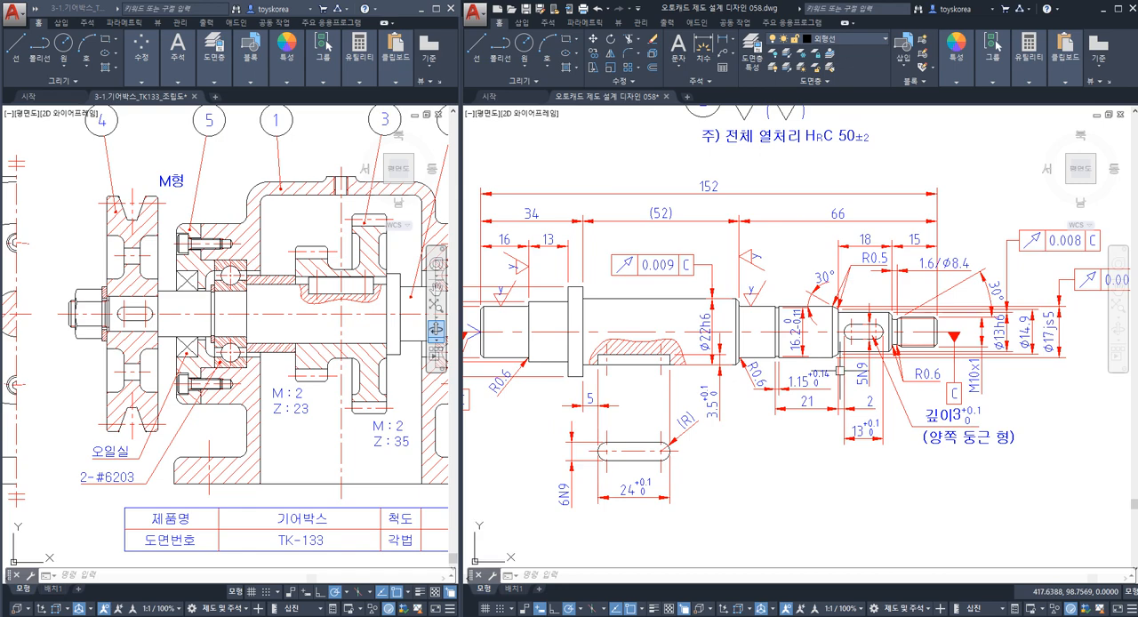
{"action": "scroll", "coordinate": [799, 331], "scroll_direction": "down", "scroll_amount": 2}
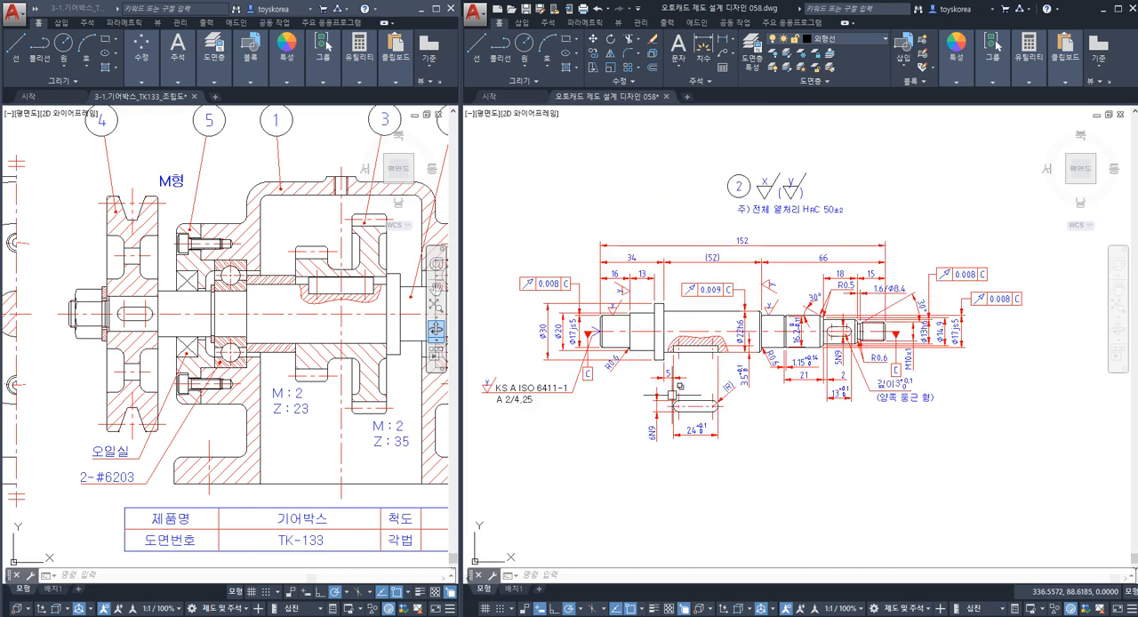
{"action": "key", "text": "ctrl+s"}
Switch to the Notepad file 작업내용 058.txt and review its notes on part numbering, surface roughness and geometric tolerances.
{"action": "key", "text": "alt+Tab"}
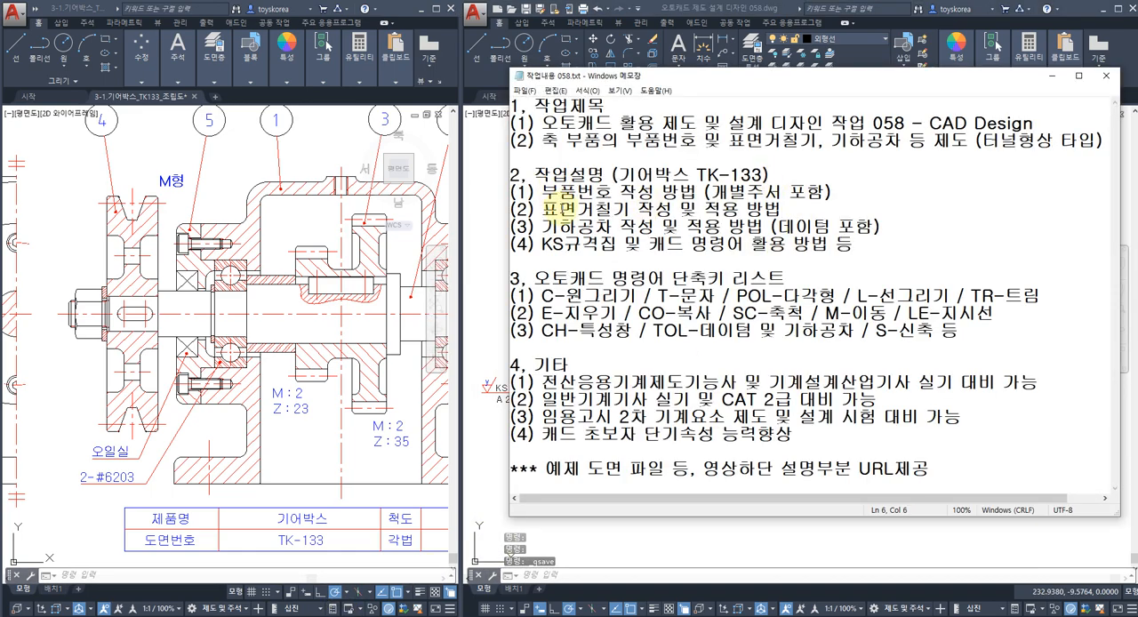
{"action": "left_click", "coordinate": [621, 227]}
{"action": "left_click_drag", "start_coordinate": [770, 226], "coordinate": [840, 227]}
{"action": "left_click_drag", "start_coordinate": [709, 192], "coordinate": [792, 196]}
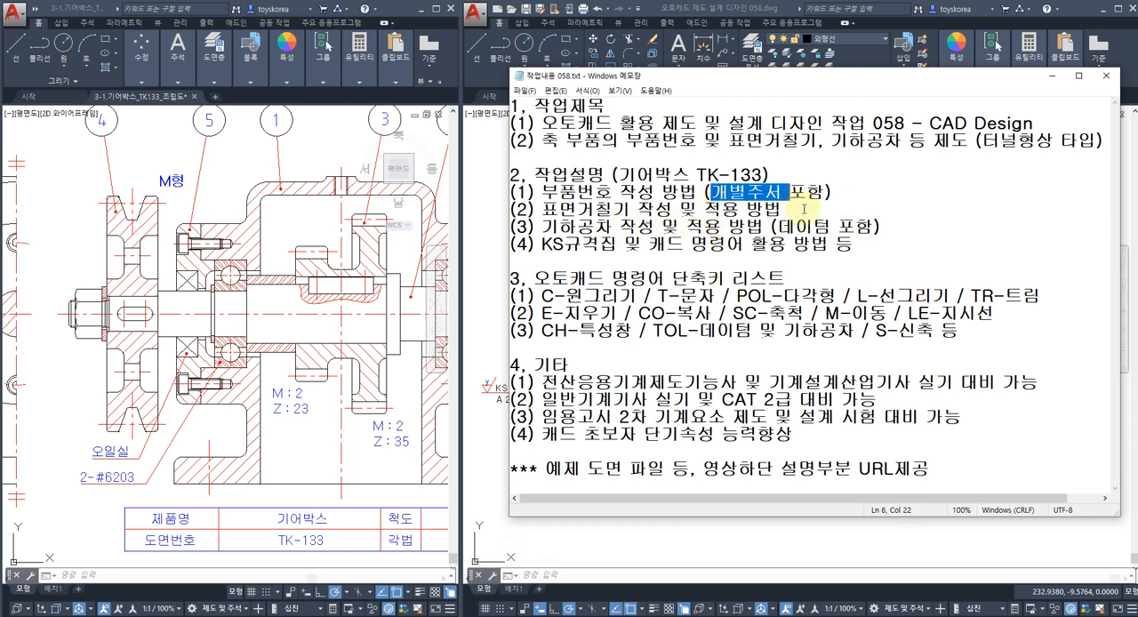
{"action": "left_click", "coordinate": [823, 192]}
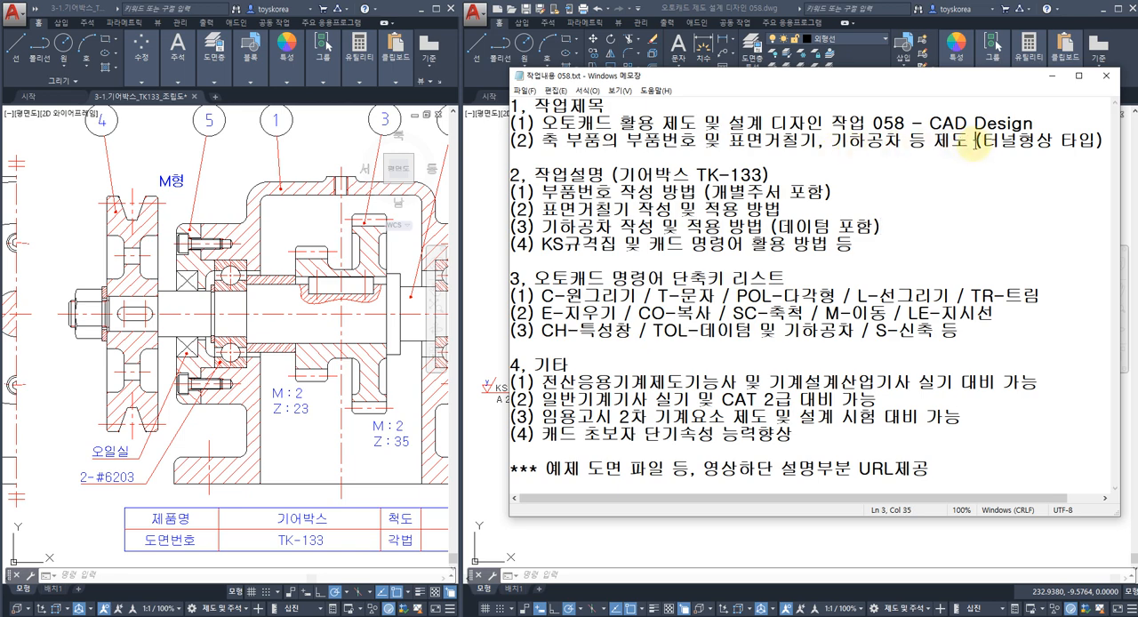
Show the full extents of the gearbox assembly drawing and minimize the Notepad notes to reveal the shaft drawing.
{"action": "left_click", "coordinate": [238, 266]}
{"action": "middle_click", "coordinate": [237, 266]}
{"action": "middle_click", "coordinate": [237, 266]}
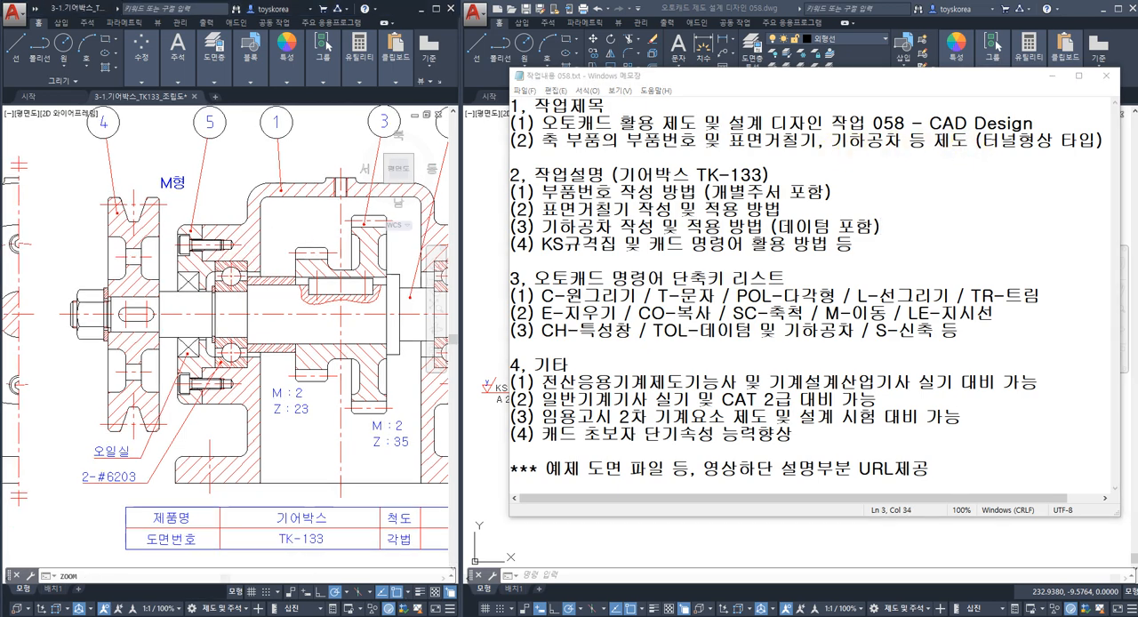
{"action": "left_click", "coordinate": [1052, 75]}
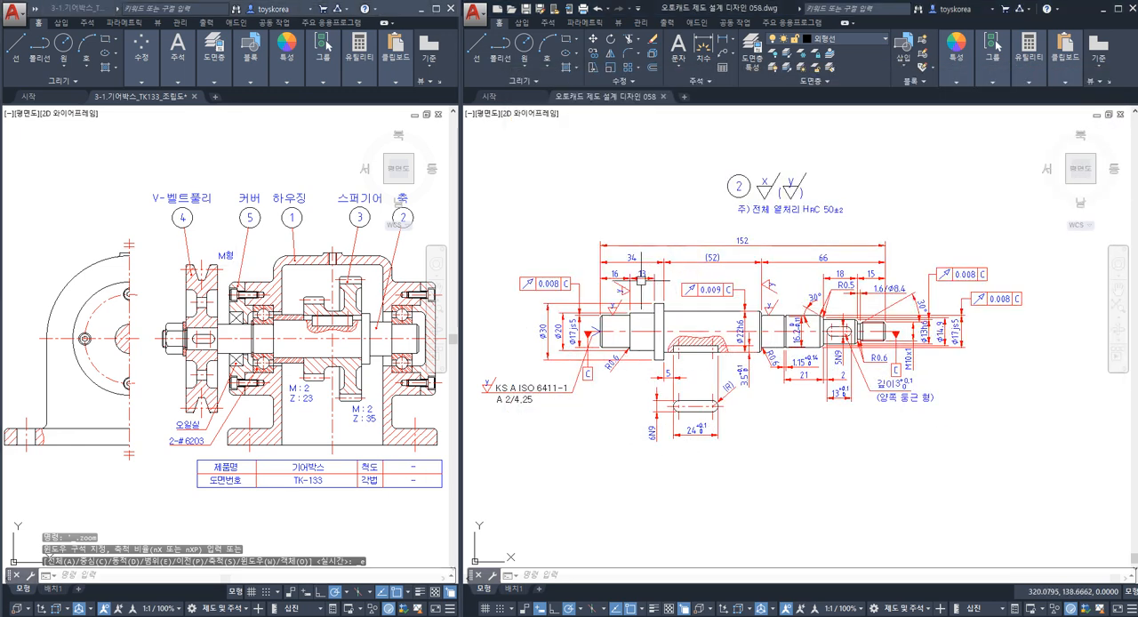